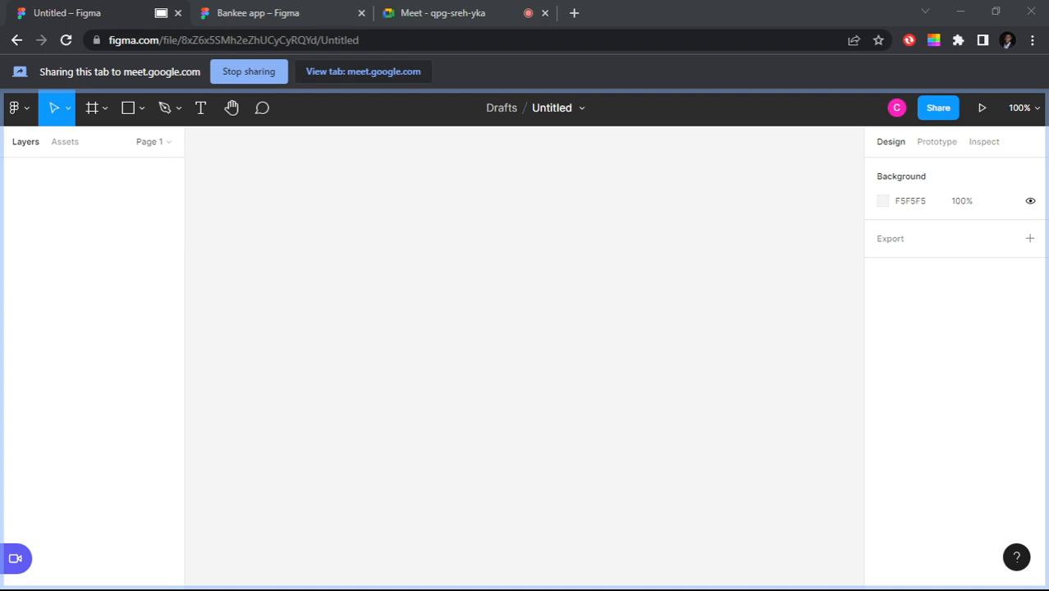
Step: Check the Google Meet call and return to the untitled Figma file
click(438, 10)
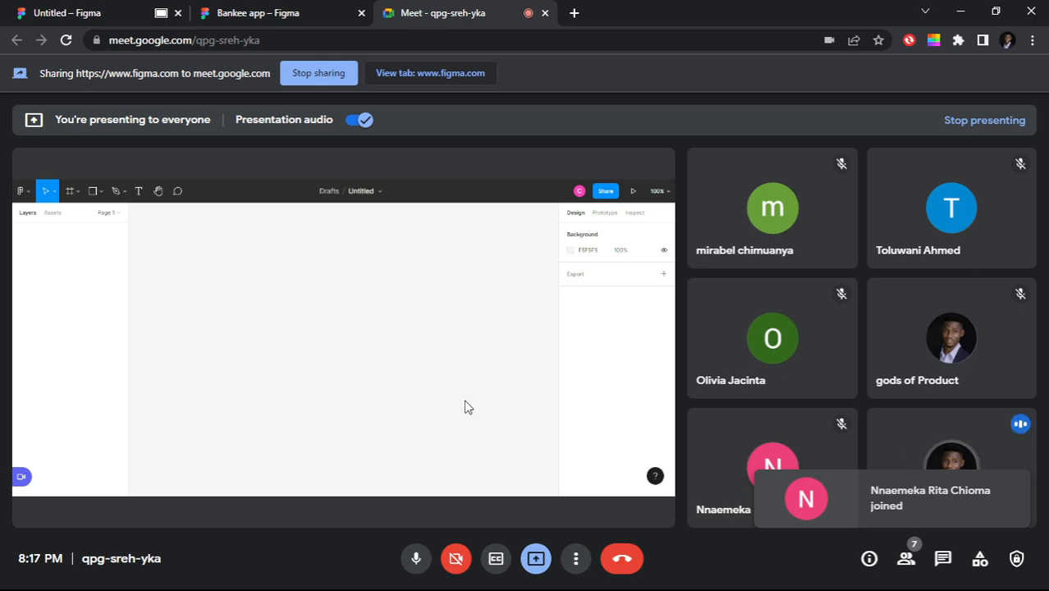
click(31, 15)
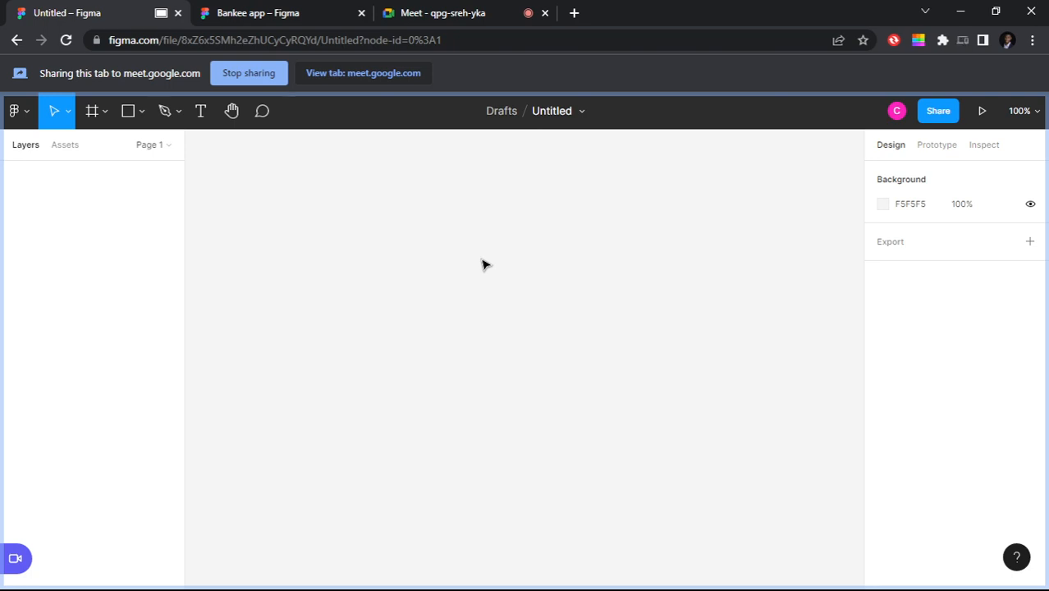
Step: Open the Medium article "SWITCH | UX CASE STUDY ON A FINTECH FEATURE" and stop sharing the Figma file with the meeting
click(908, 146)
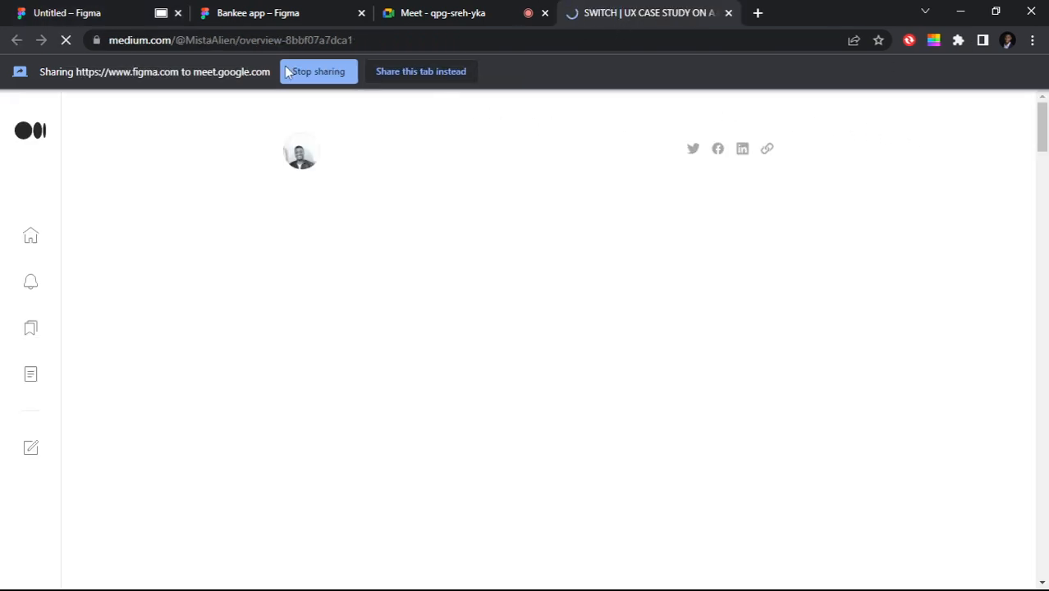
click(326, 73)
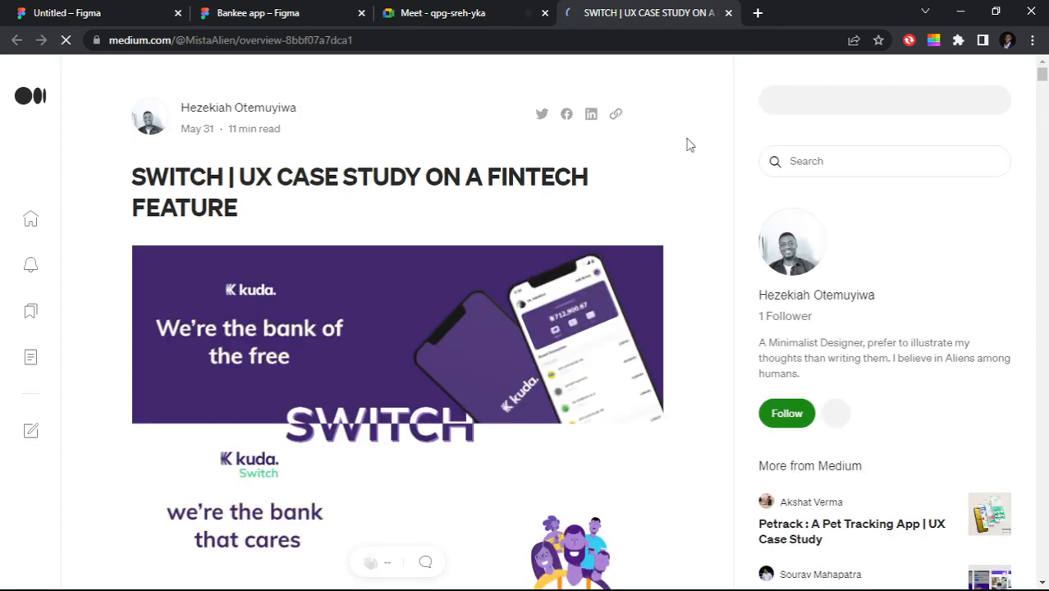
scroll(634, 255, down, 1)
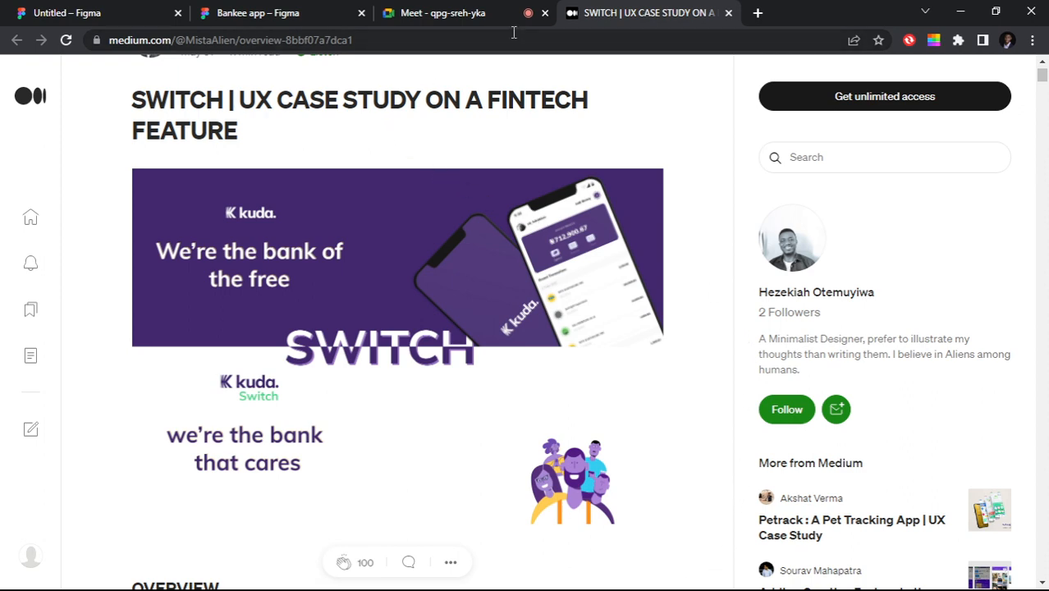
Step: Switch to Google Meet, present the browser tab with the SWITCH case study, and return to the article
click(435, 13)
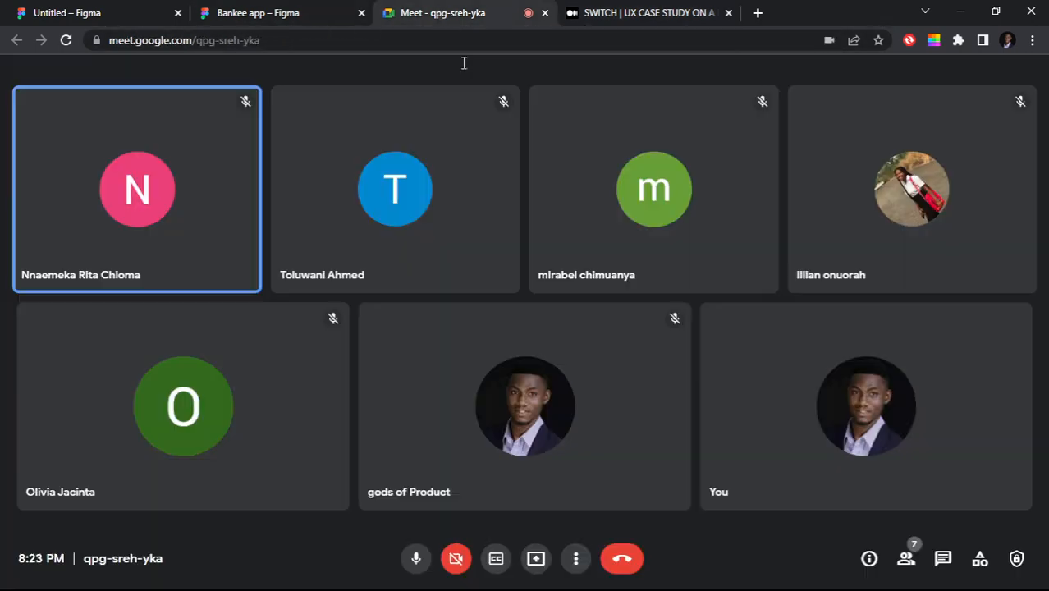
click(544, 566)
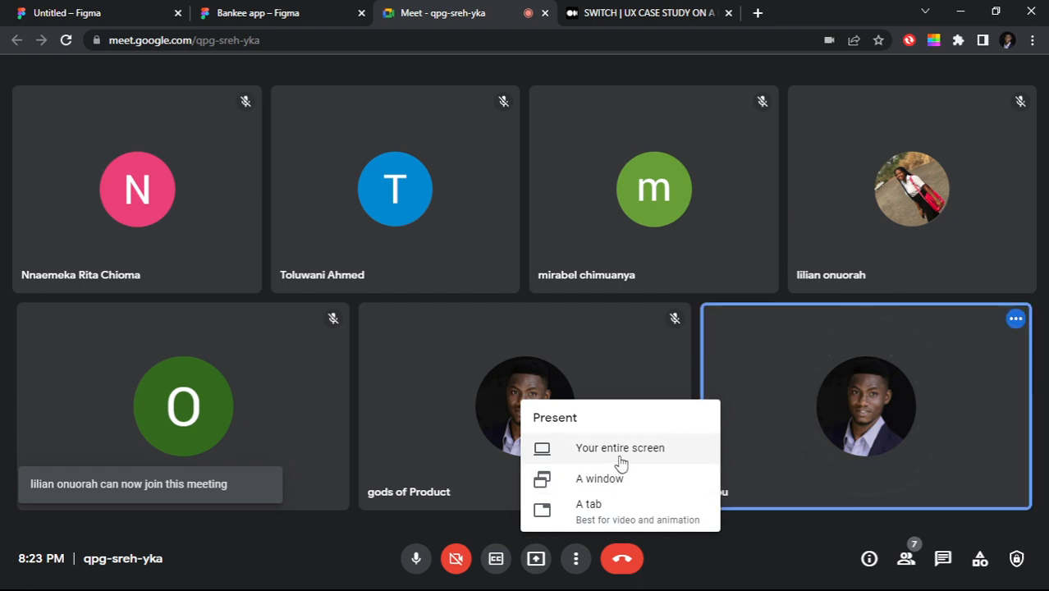
click(607, 504)
click(484, 168)
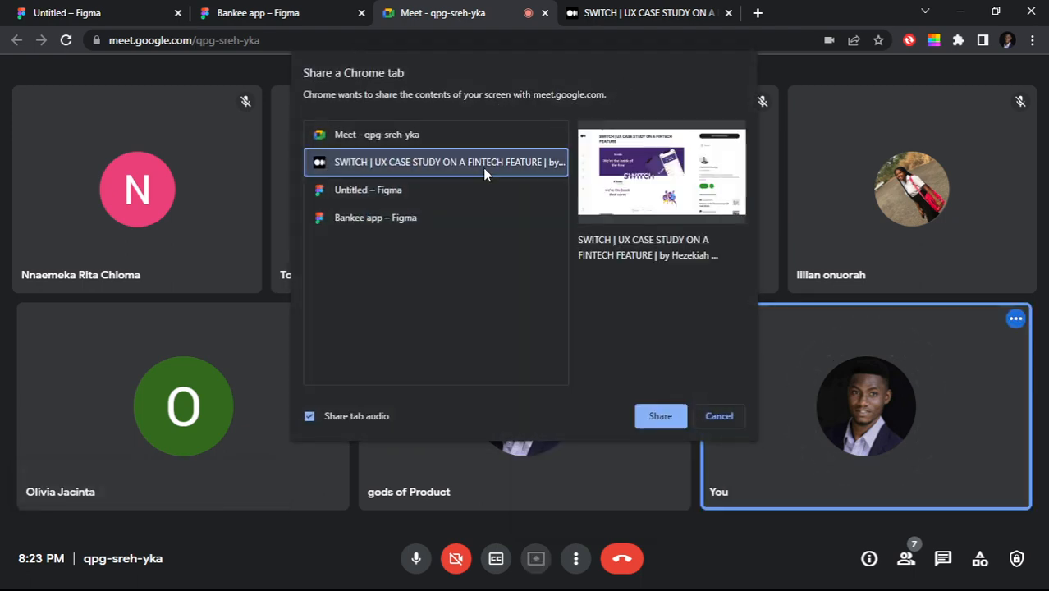
click(659, 419)
click(661, 15)
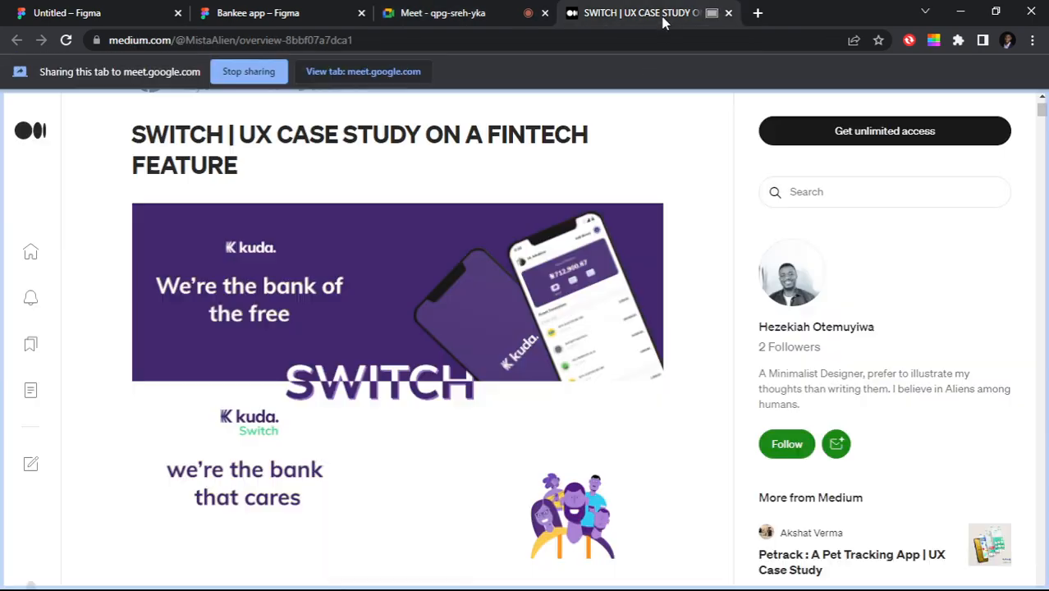
Step: Review the case study's cover and its overview, covering the introduction, problem statement and goal
scroll(637, 246, down, 4)
scroll(637, 246, up, 5)
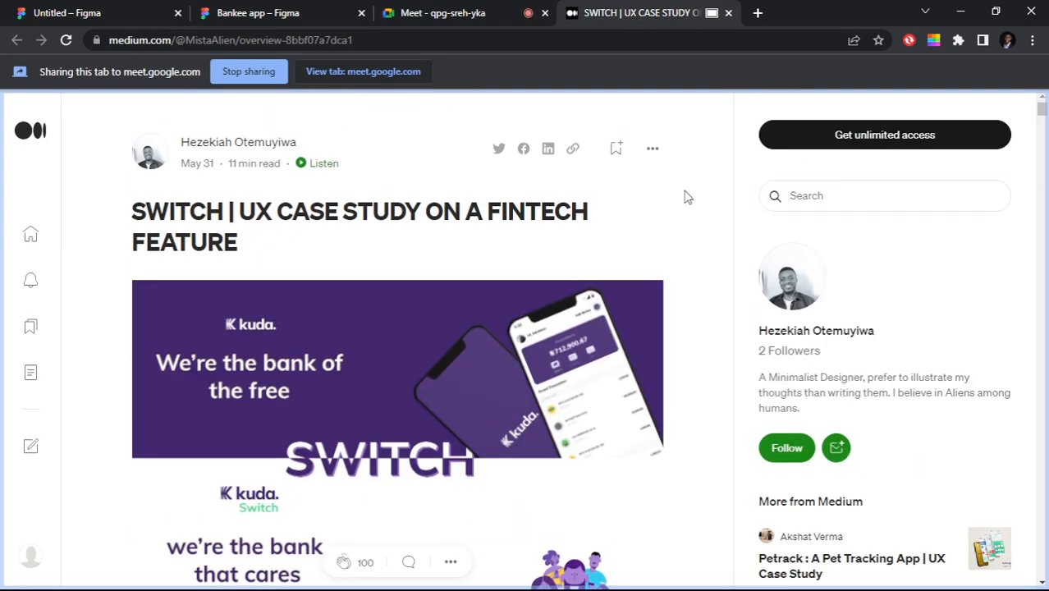
scroll(558, 311, down, 1)
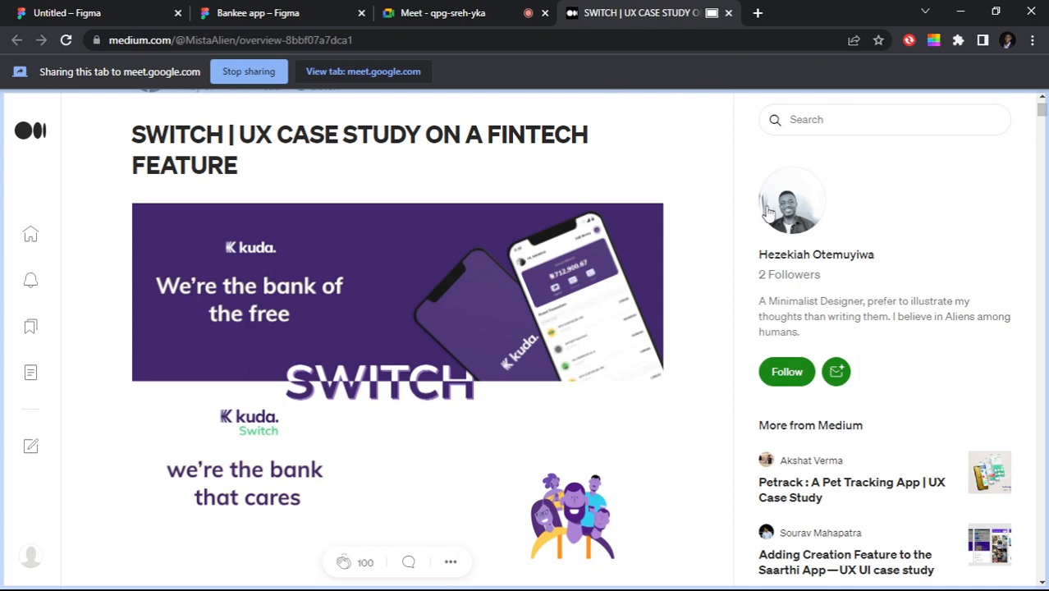
scroll(679, 248, down, 3)
scroll(681, 242, down, 3)
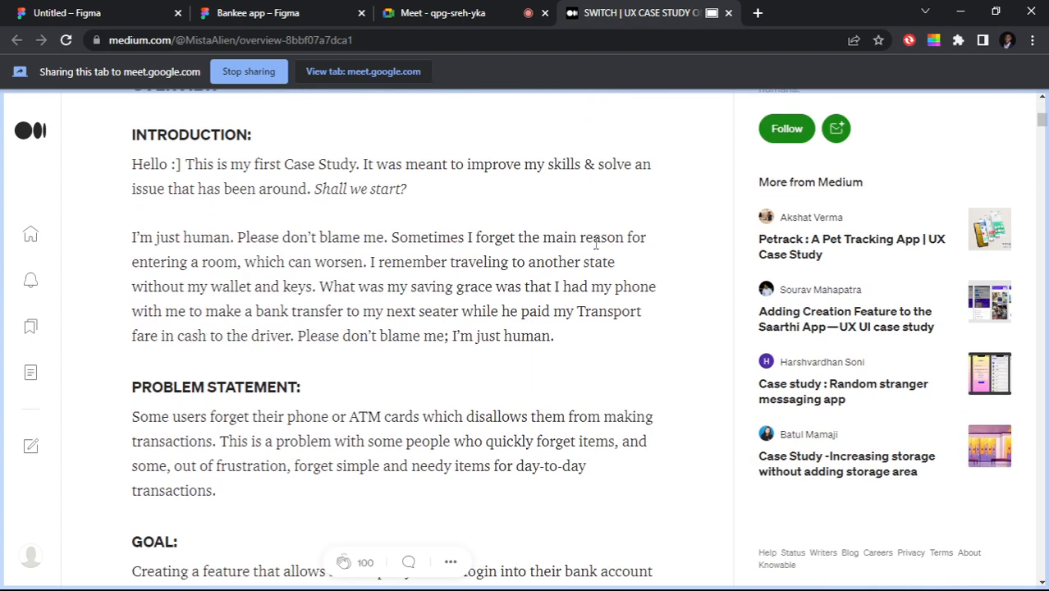
scroll(589, 243, down, 1)
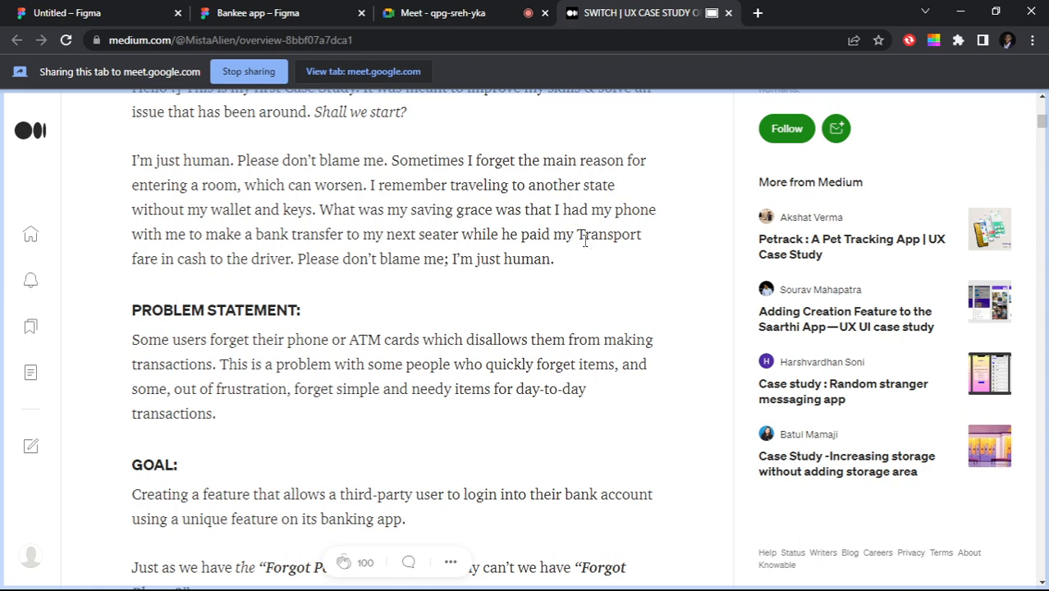
scroll(585, 238, up, 2)
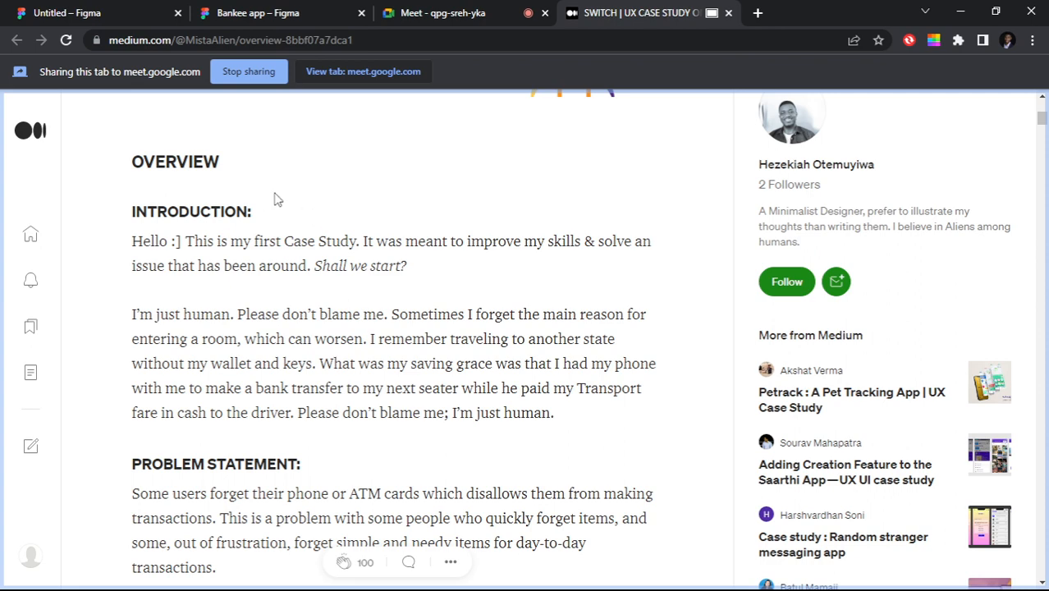
scroll(304, 239, down, 1)
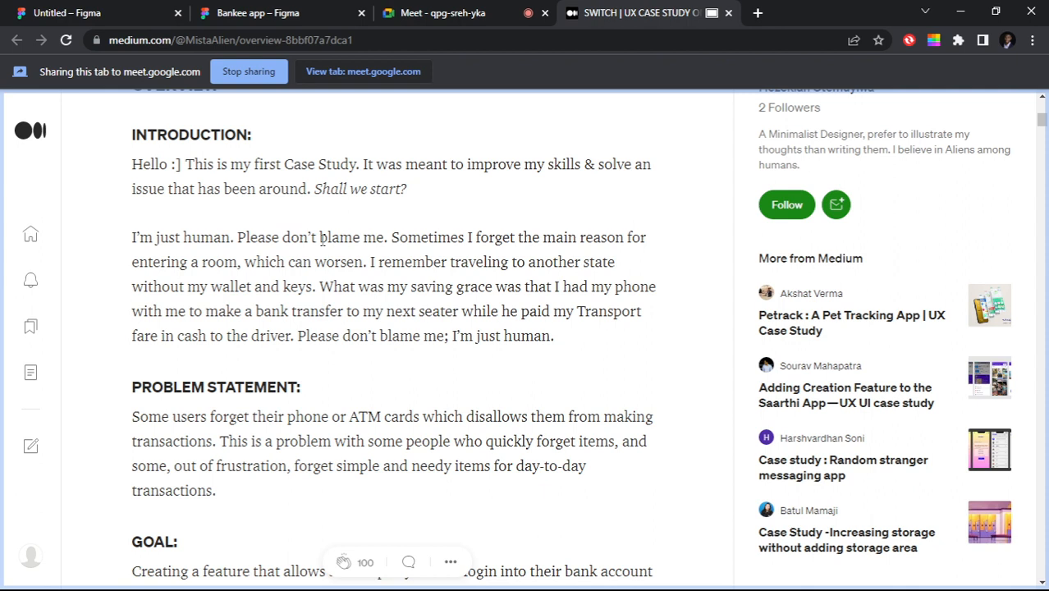
scroll(354, 271, down, 5)
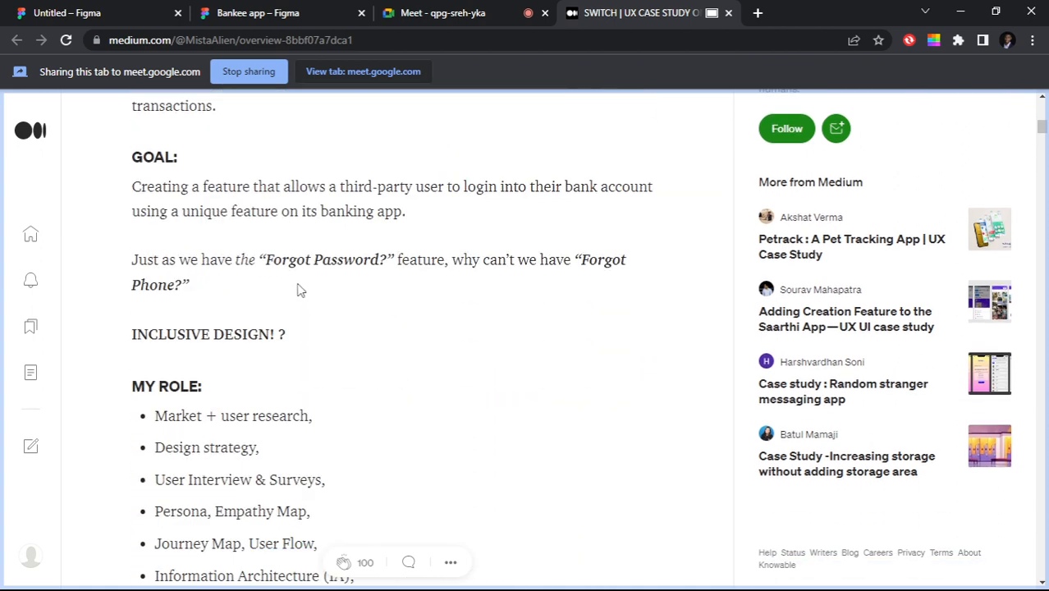
Step: Examine the case study's sections on the designer's role, design process, project duration and tools
scroll(300, 289, down, 3)
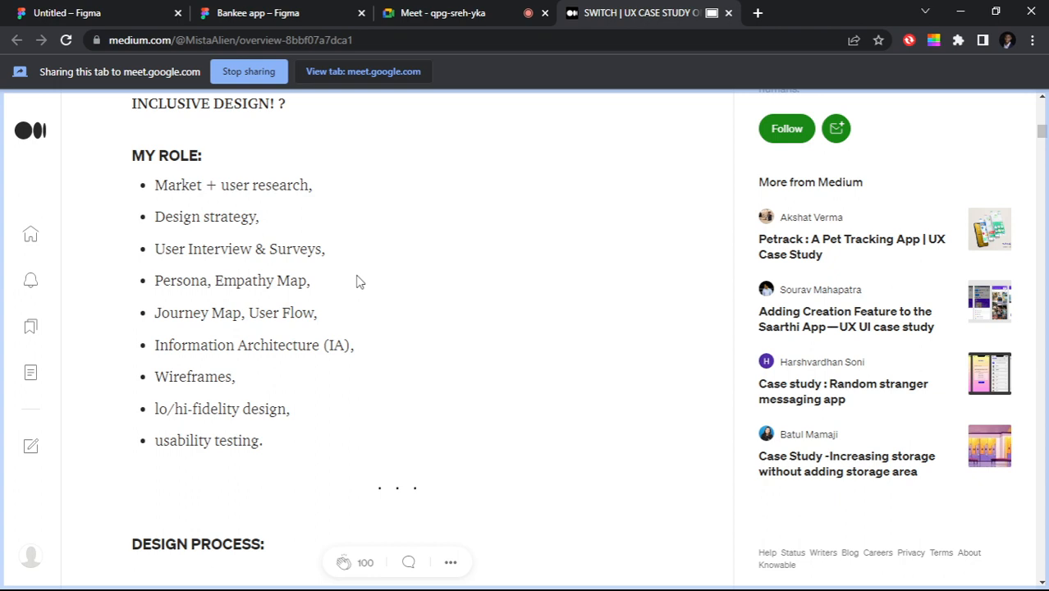
scroll(359, 282, down, 5)
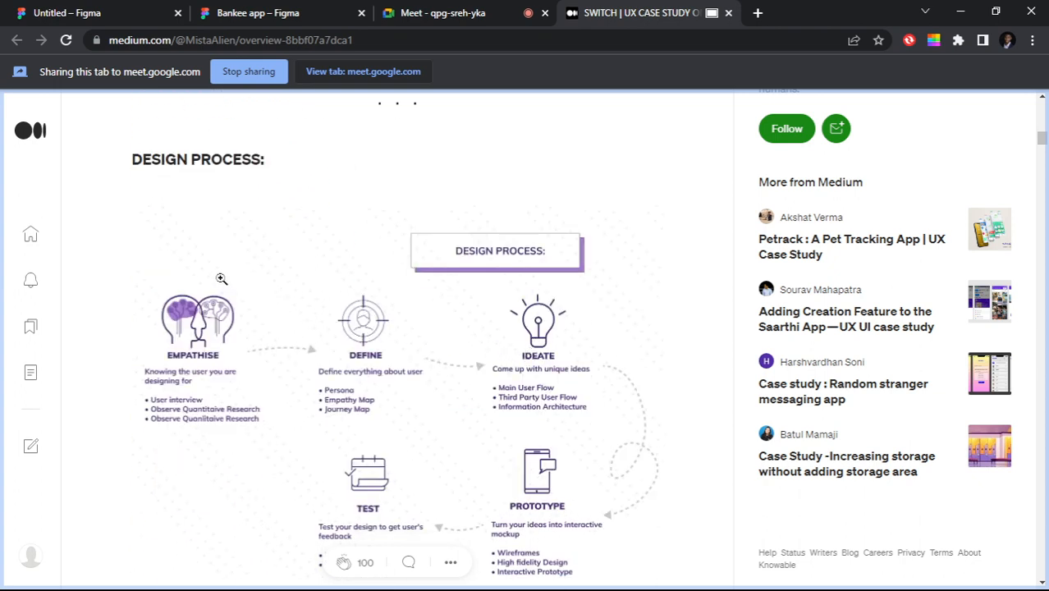
scroll(330, 264, down, 1)
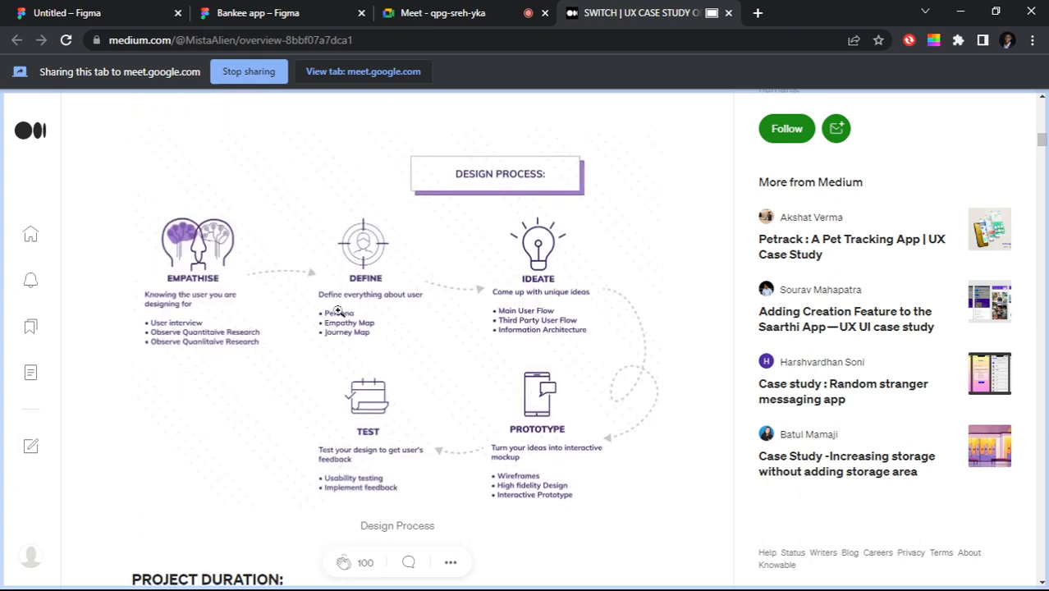
scroll(549, 406, down, 1)
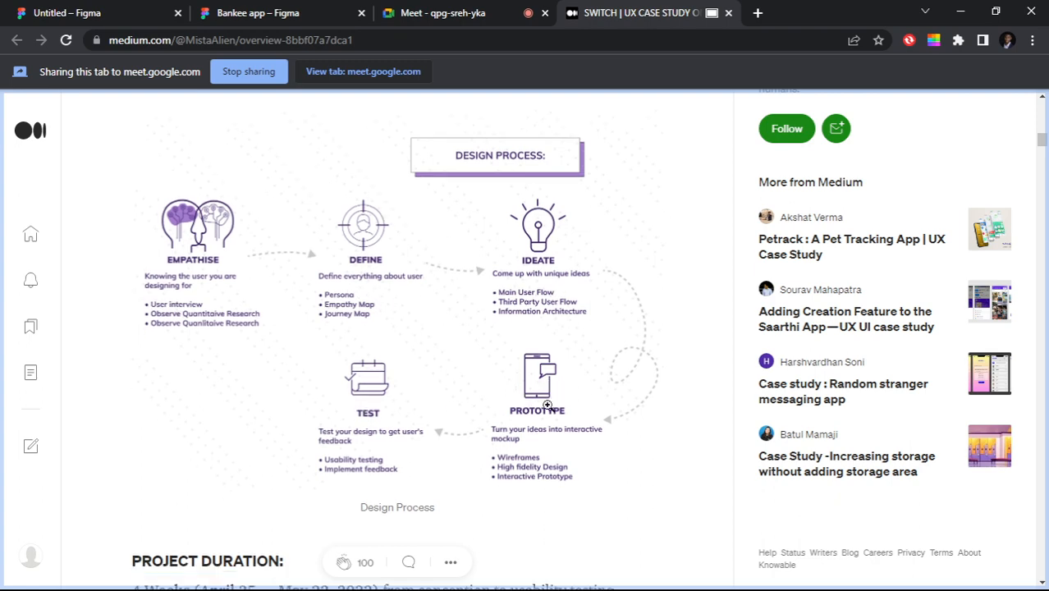
scroll(554, 376, down, 4)
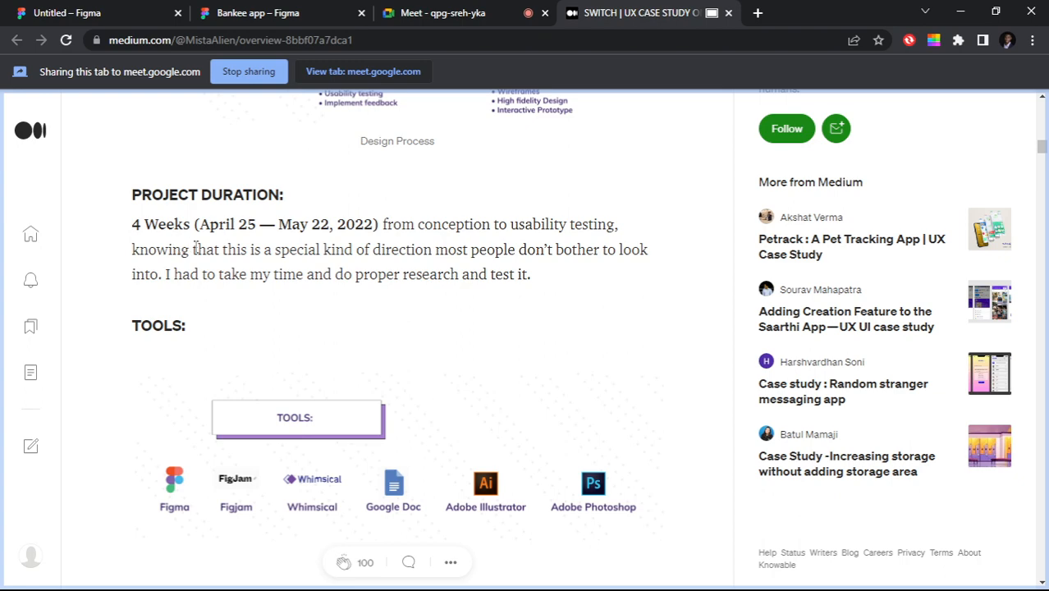
scroll(195, 246, down, 1)
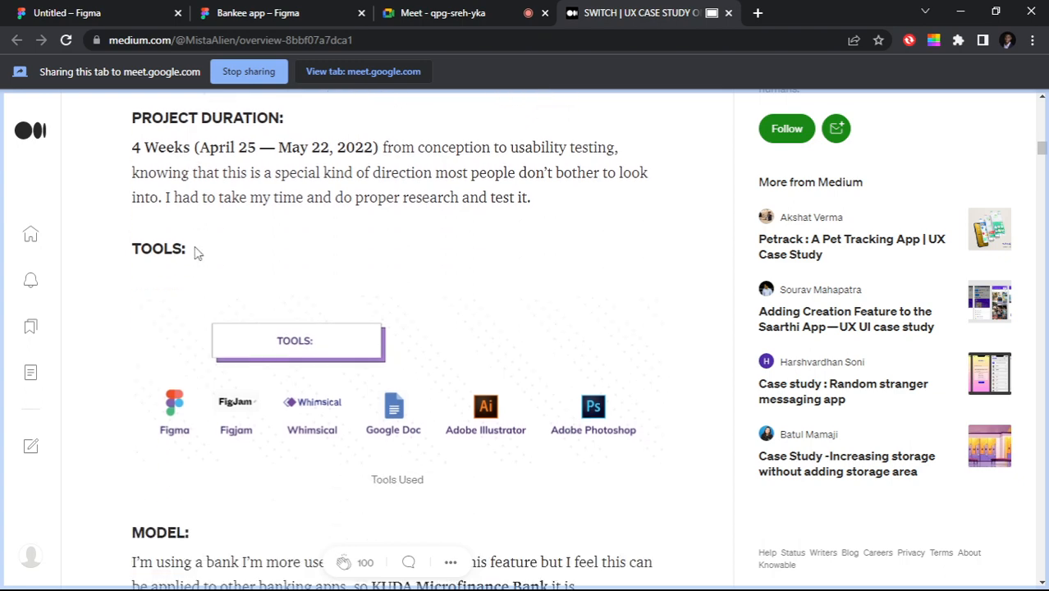
scroll(197, 248, down, 3)
scroll(546, 307, up, 1)
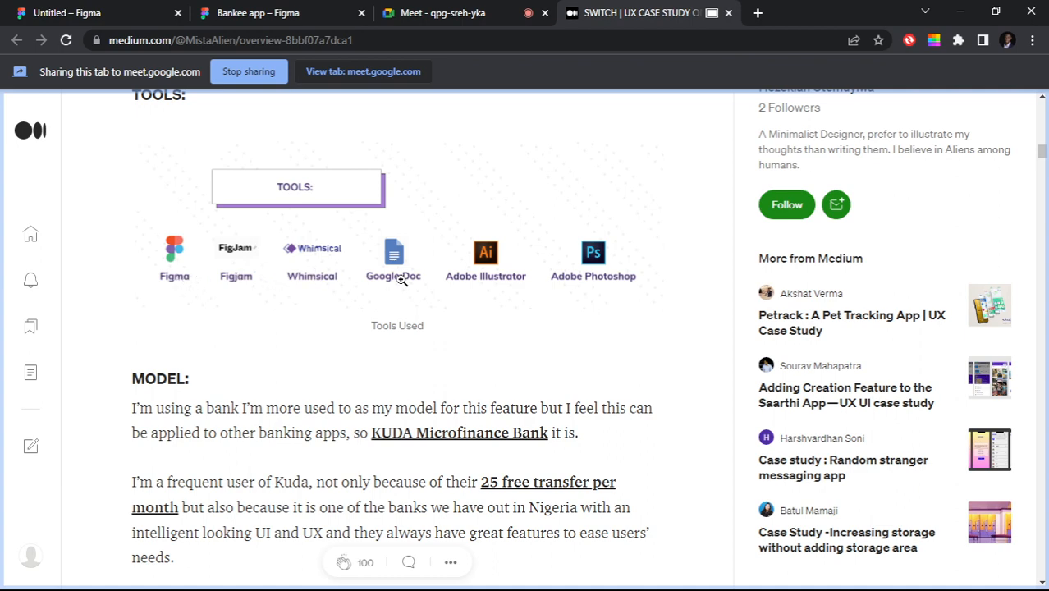
Step: Read the Model and Discovery sections, including the audience research, user interview questions and survey result charts
scroll(401, 280, down, 3)
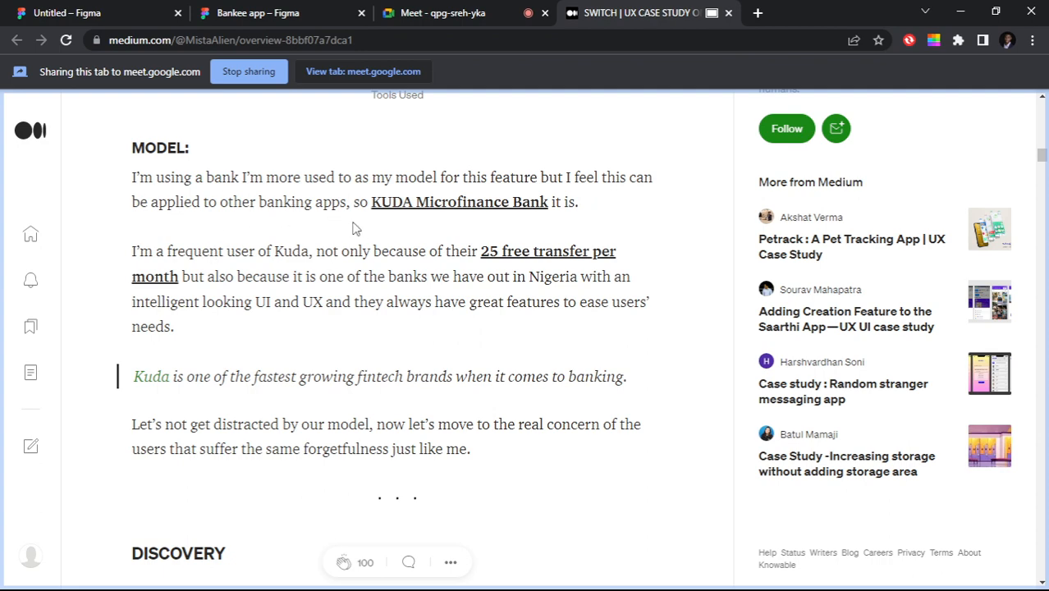
scroll(356, 227, down, 3)
scroll(360, 227, down, 2)
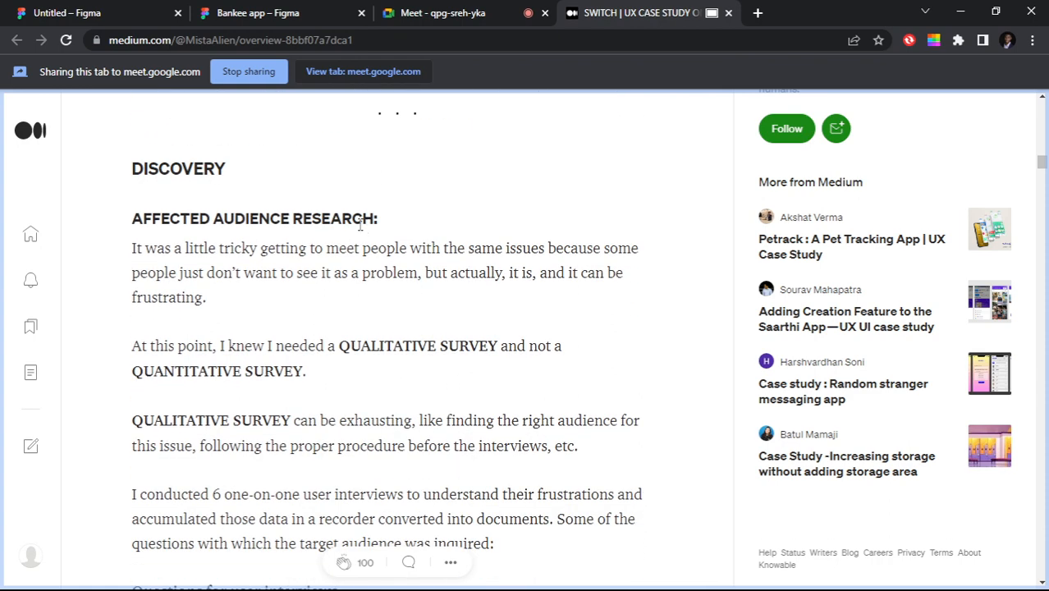
scroll(360, 225, down, 1)
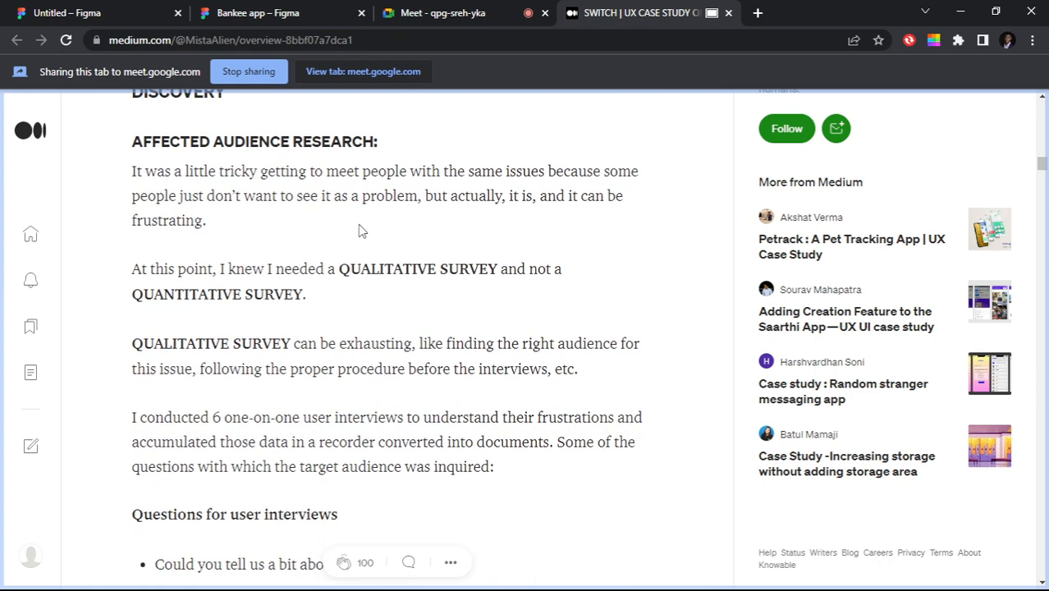
scroll(359, 231, down, 5)
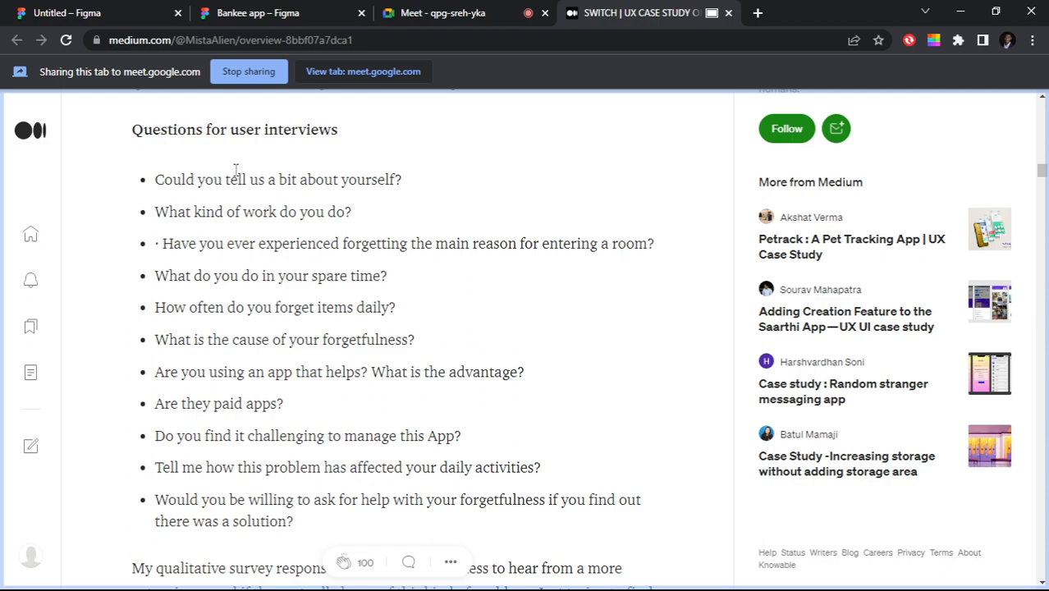
scroll(247, 177, down, 5)
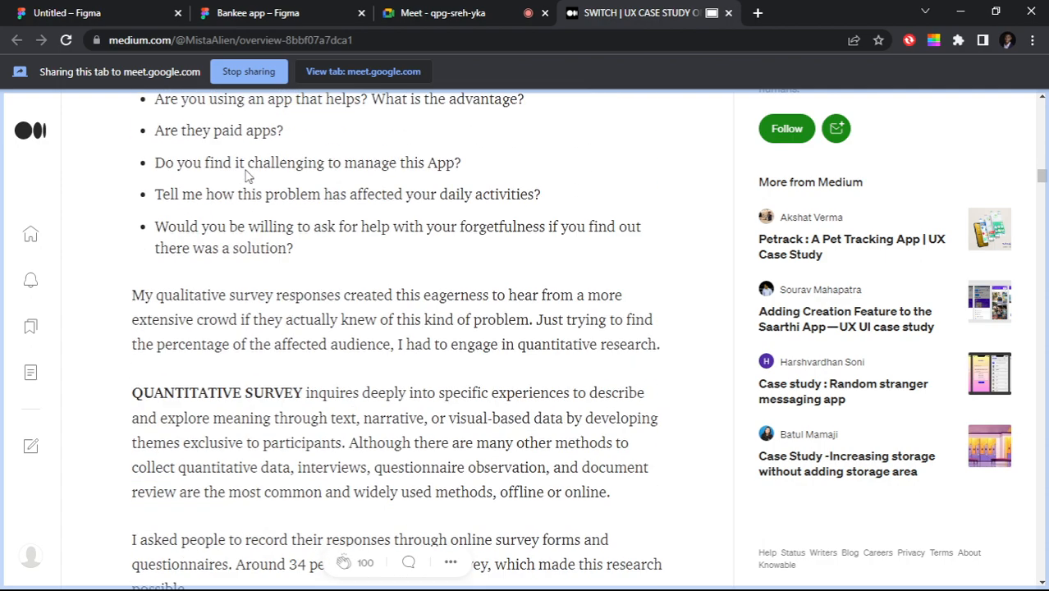
scroll(247, 176, down, 5)
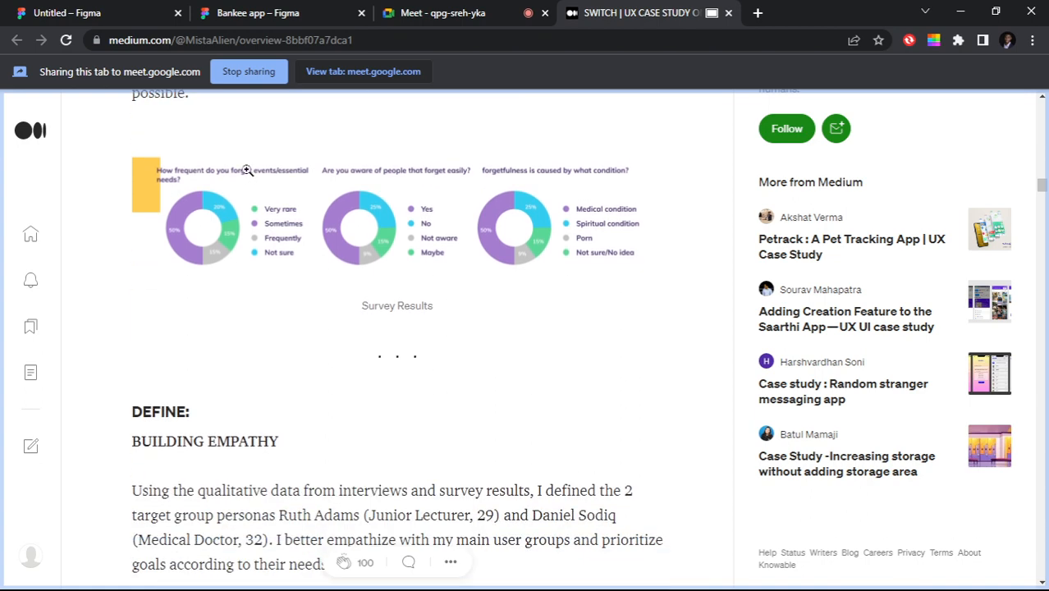
Step: Look through the Define section's personas, affected audience statement, empathy map and pain points, up to the Ideate section
scroll(246, 170, down, 4)
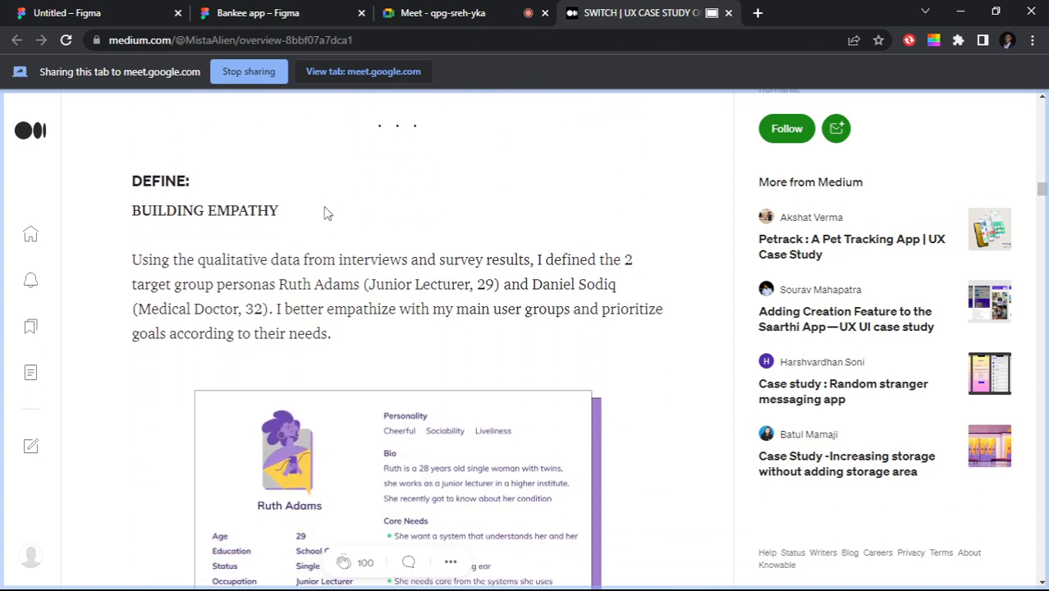
scroll(276, 232, down, 2)
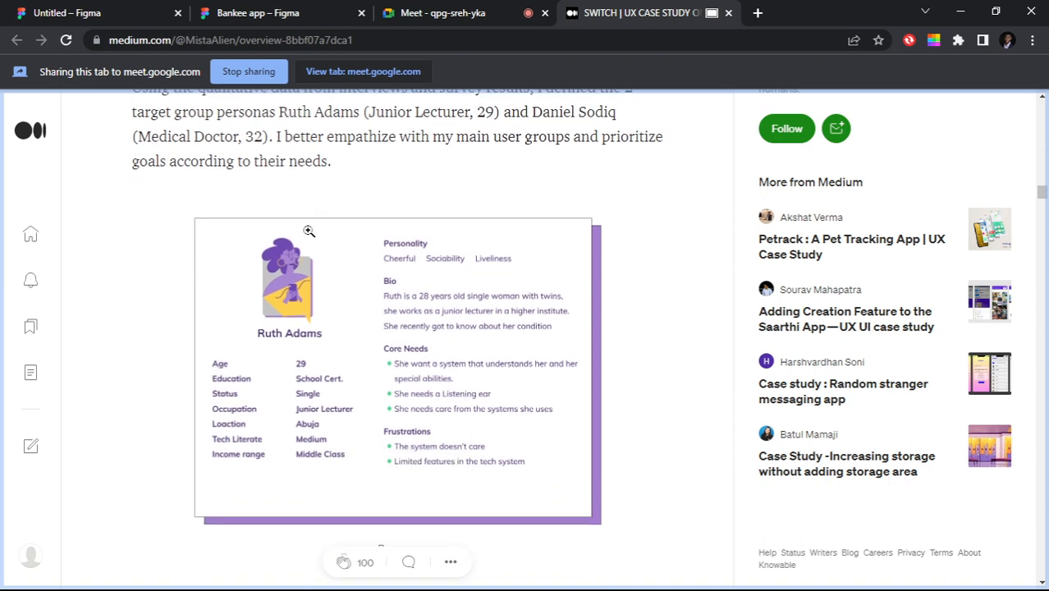
scroll(479, 247, down, 4)
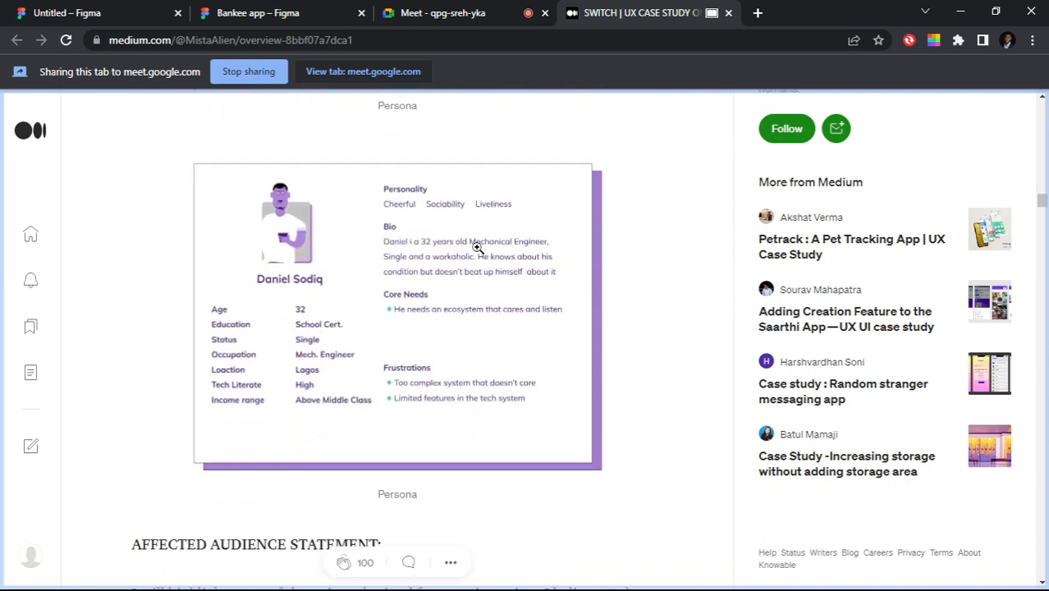
scroll(477, 247, down, 7)
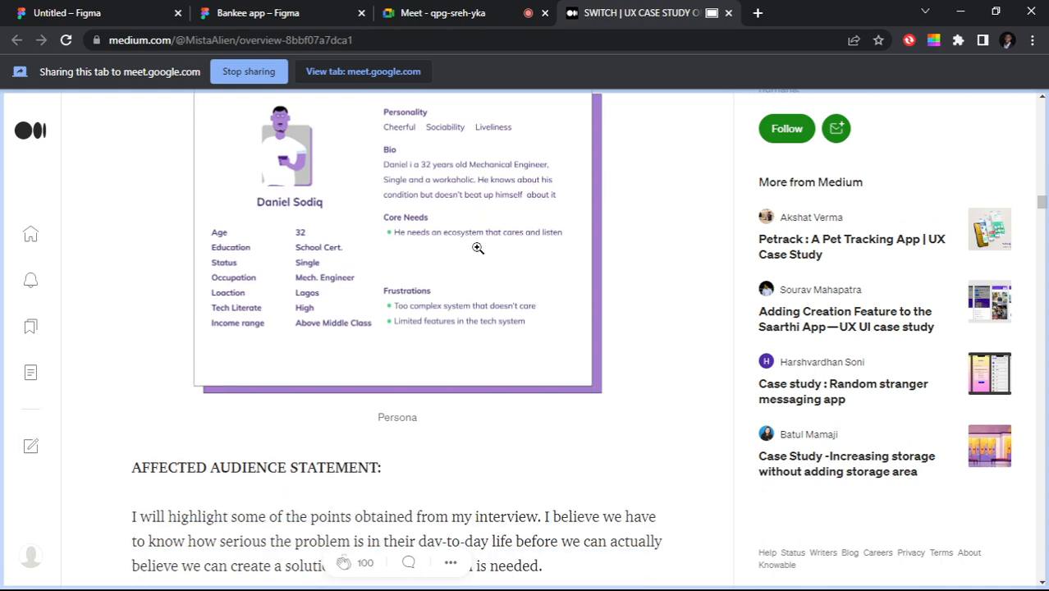
scroll(476, 248, down, 6)
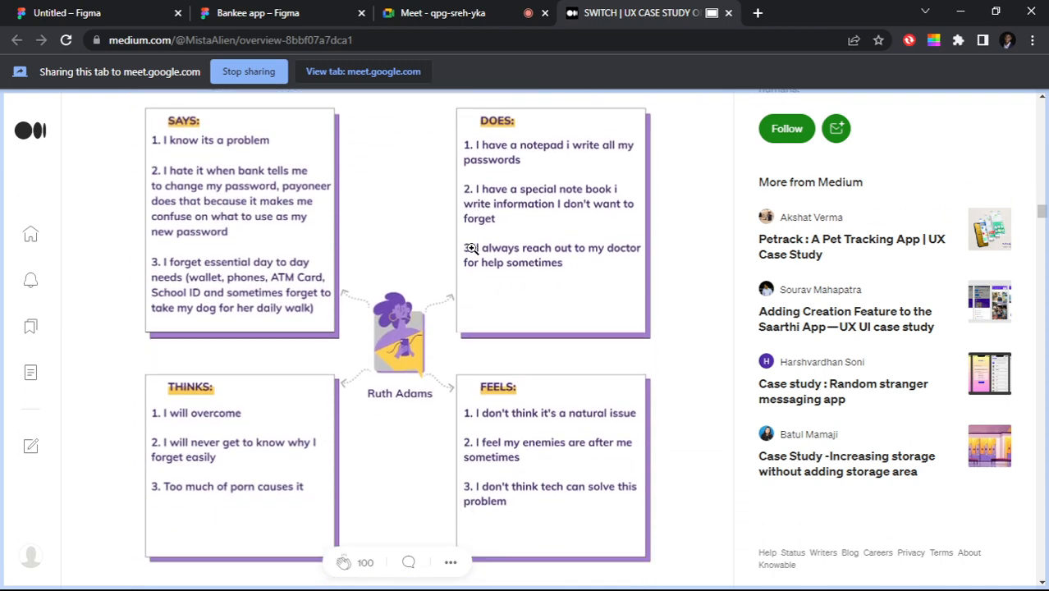
scroll(472, 255, down, 11)
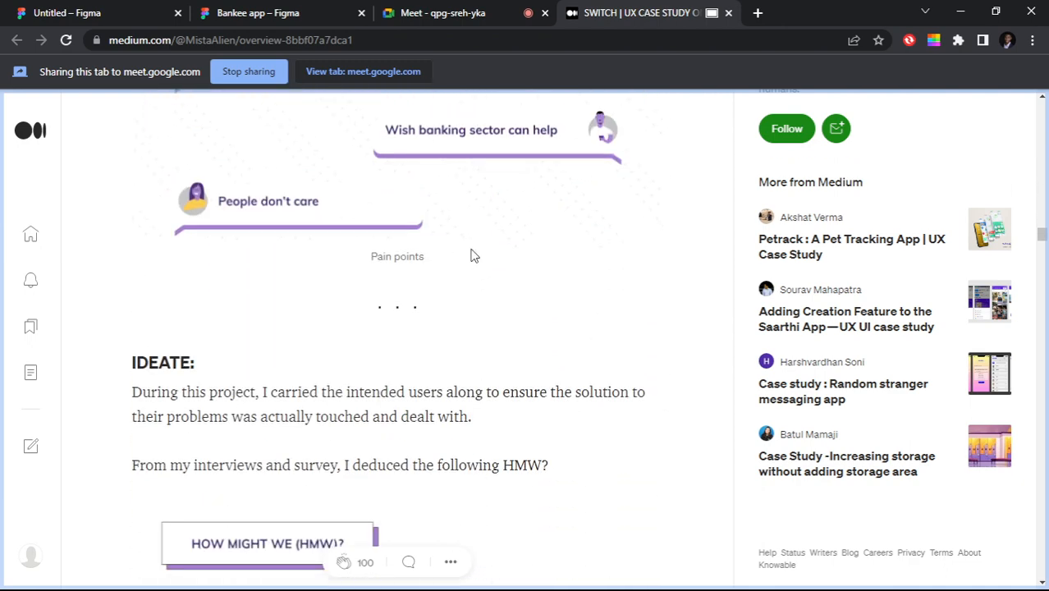
Step: Read the Ideate section's How Might We questions, paramount problem, users' concerns, proposition and solutions for the main and third-party users
scroll(472, 255, down, 9)
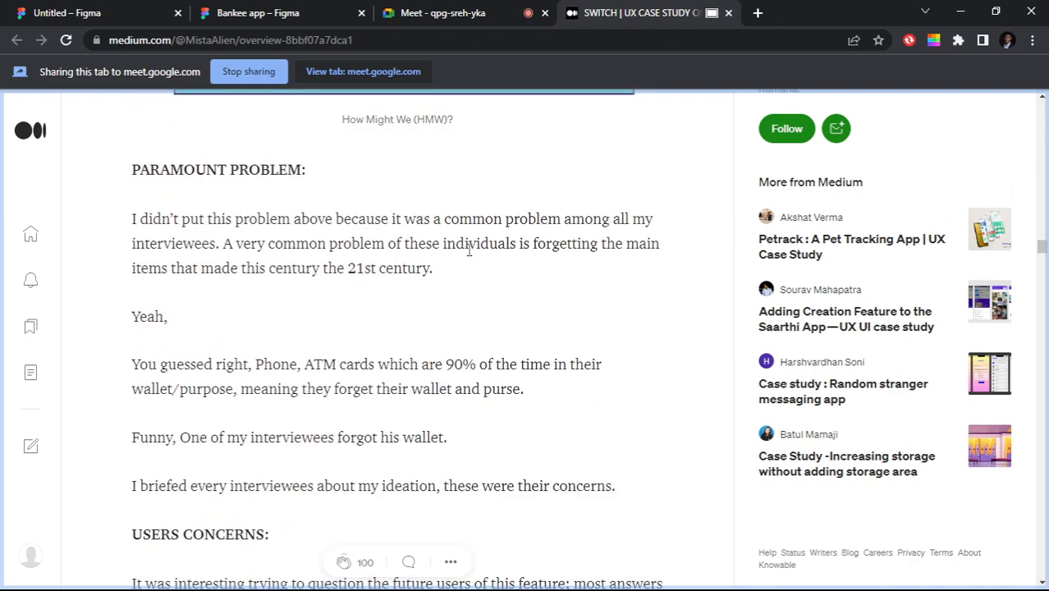
scroll(371, 260, down, 2)
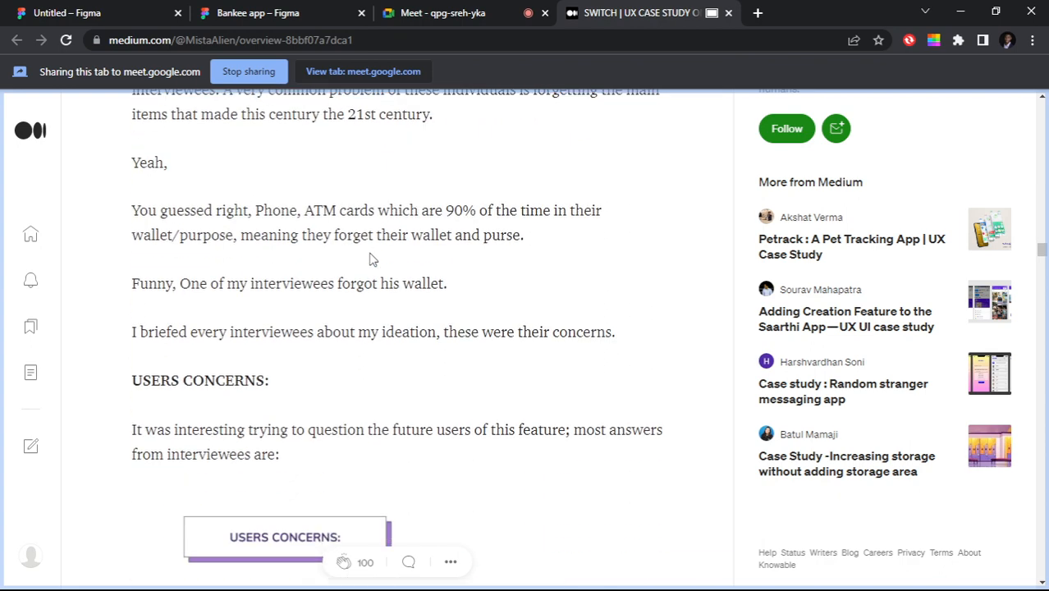
scroll(371, 259, down, 10)
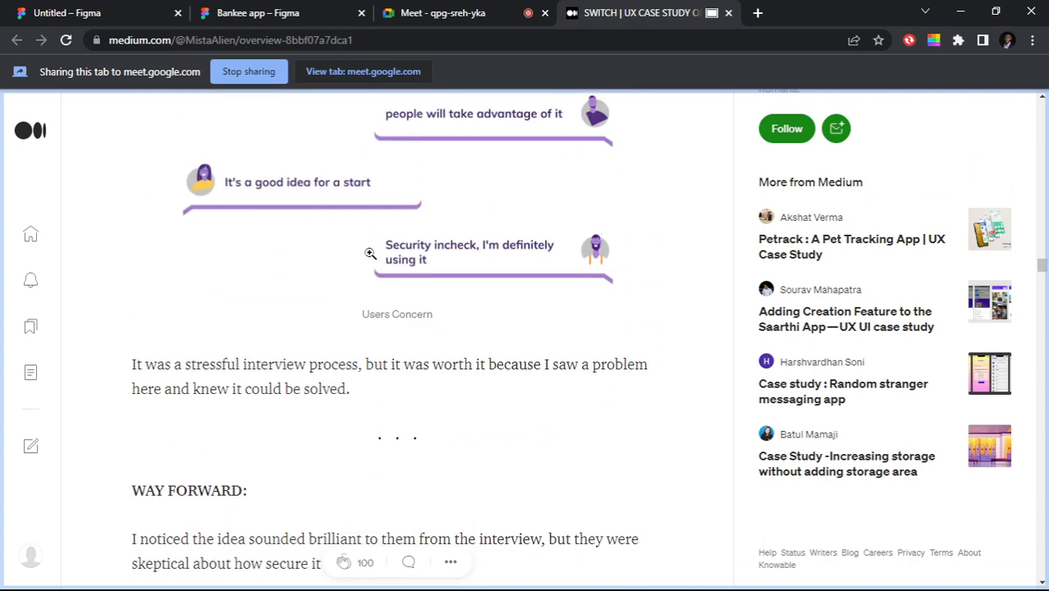
scroll(370, 254, down, 5)
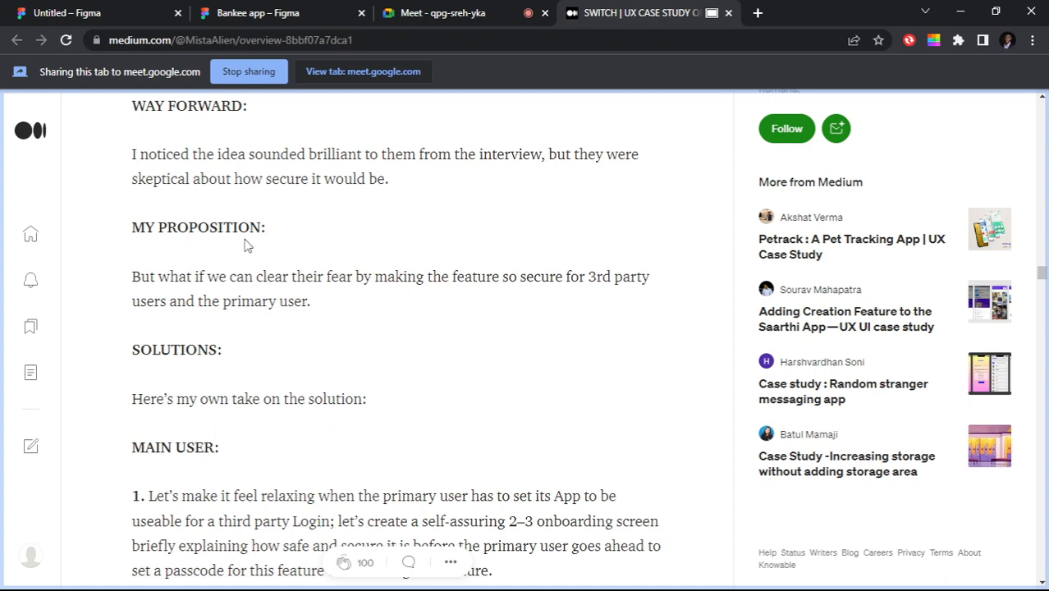
scroll(284, 251, down, 6)
scroll(283, 250, down, 5)
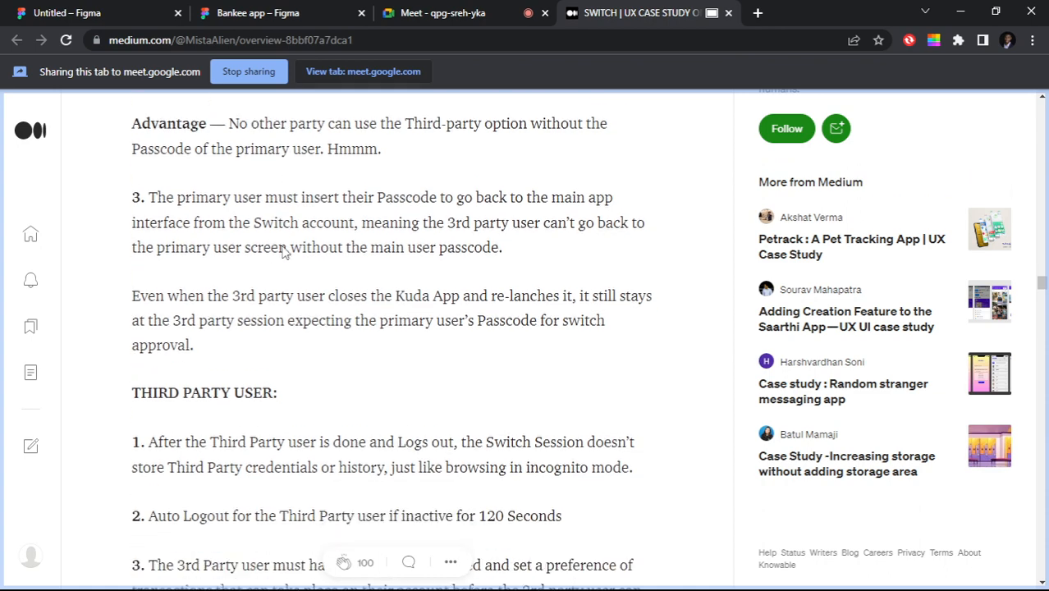
scroll(291, 255, down, 1)
scroll(294, 255, down, 2)
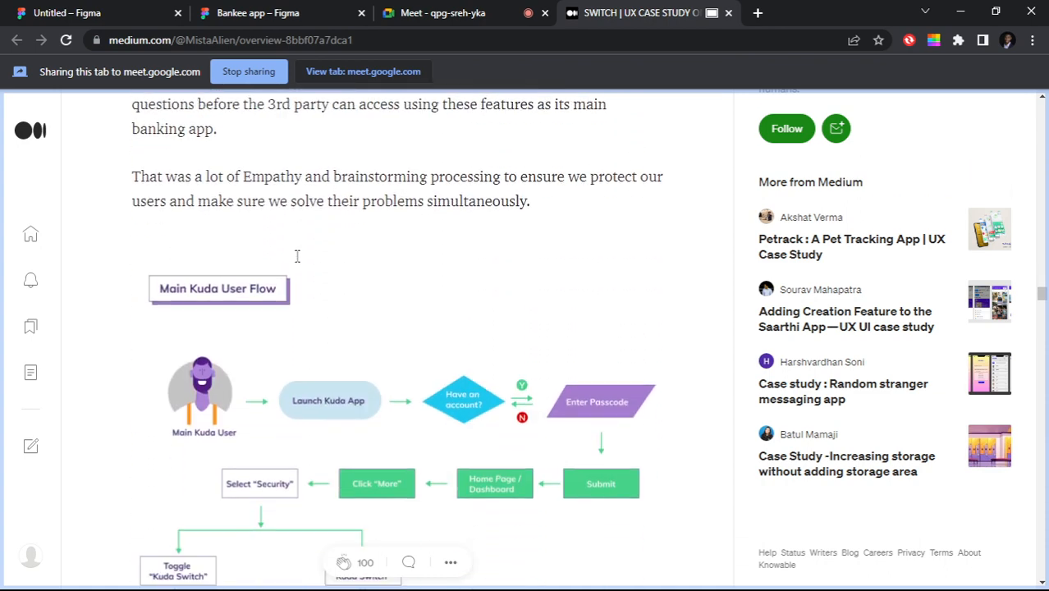
Step: Examine the main and third-party Kuda user flow diagrams and the information architecture chart
scroll(295, 255, down, 2)
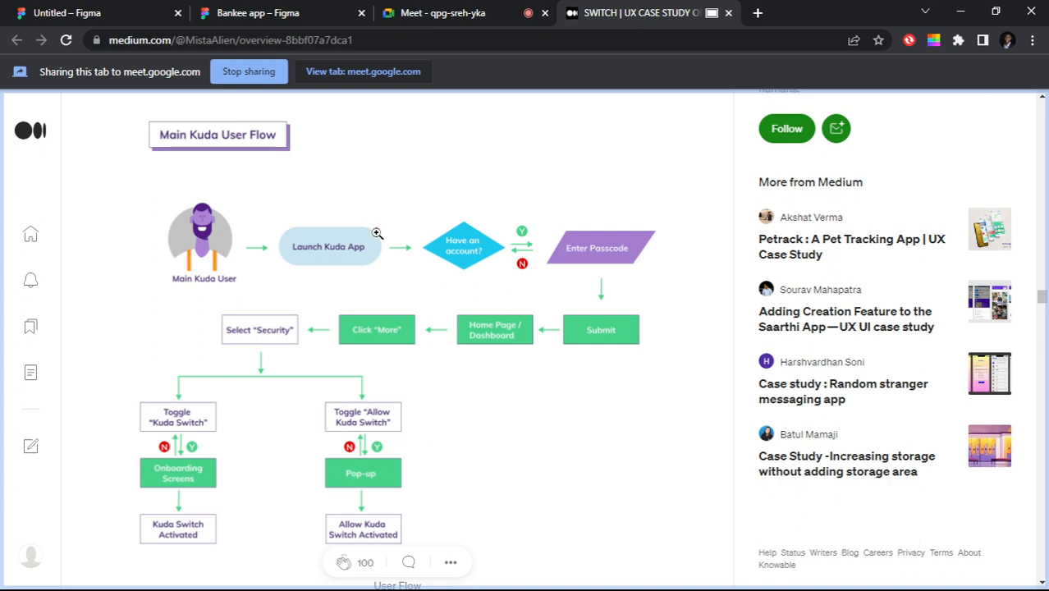
scroll(380, 230, down, 2)
scroll(380, 234, down, 5)
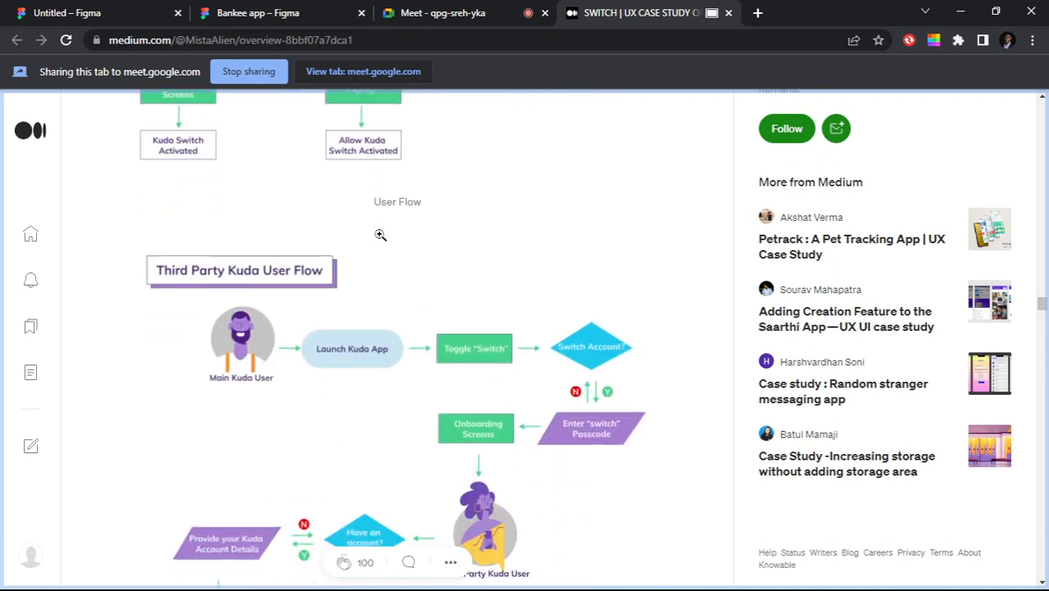
scroll(380, 235, down, 1)
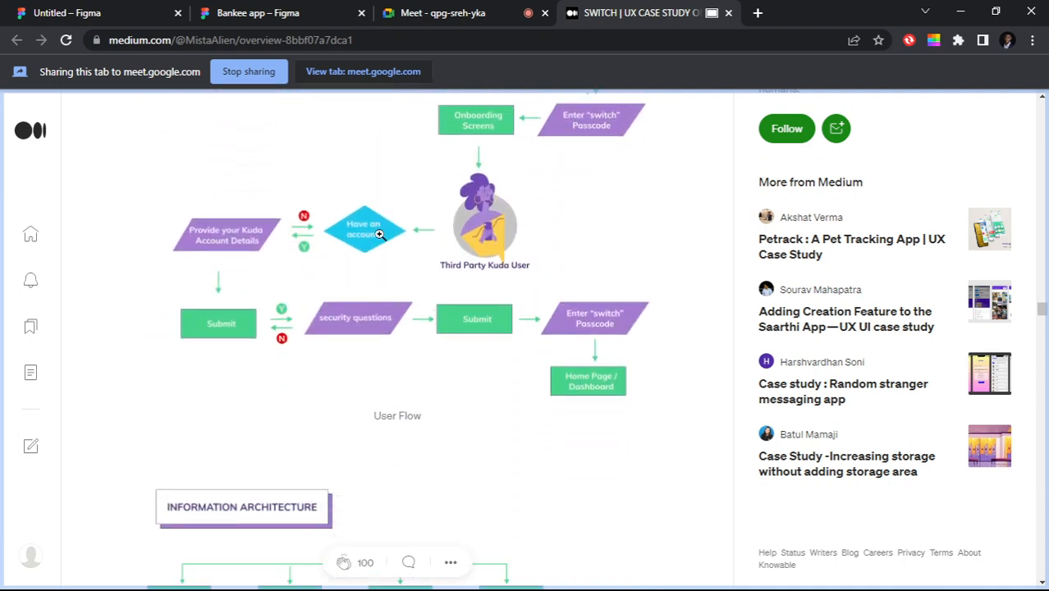
scroll(379, 235, down, 2)
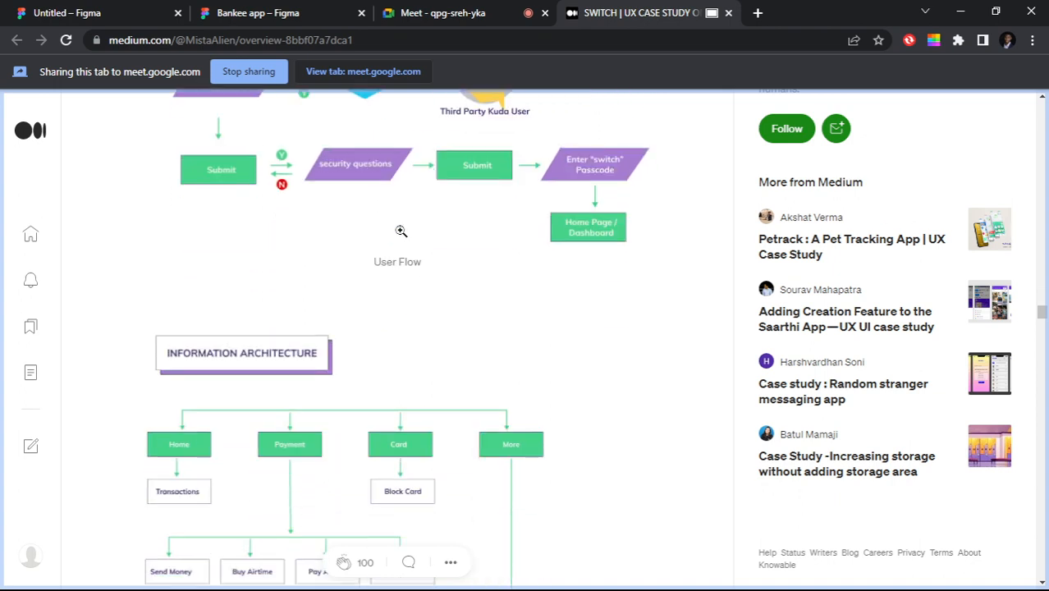
scroll(400, 231, down, 5)
scroll(401, 232, down, 9)
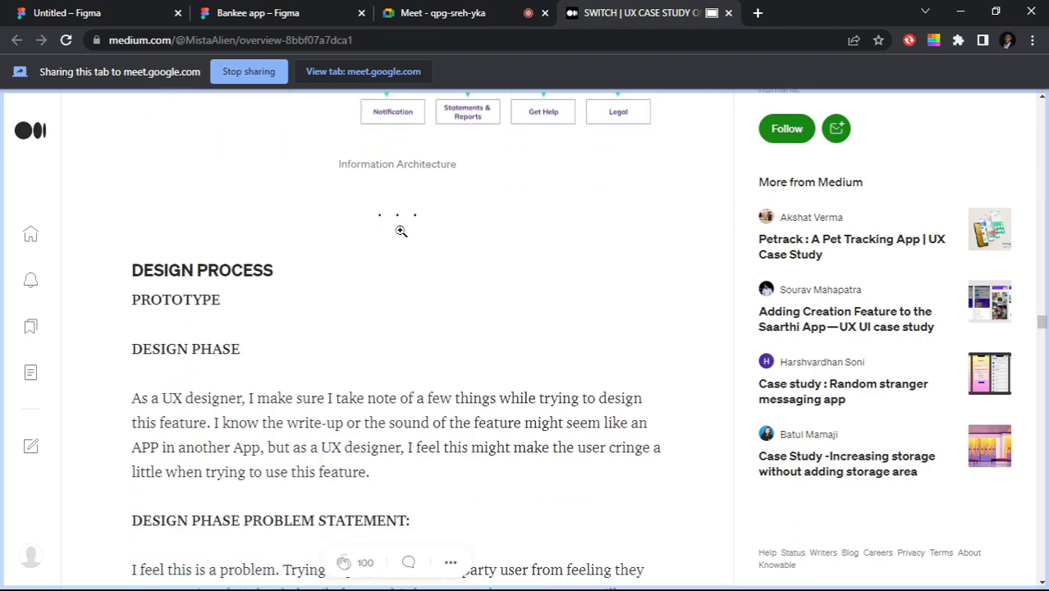
Step: Look through the Design Process section's problem statement, sketches, wireframes, colour palette and typography table
scroll(402, 237, down, 8)
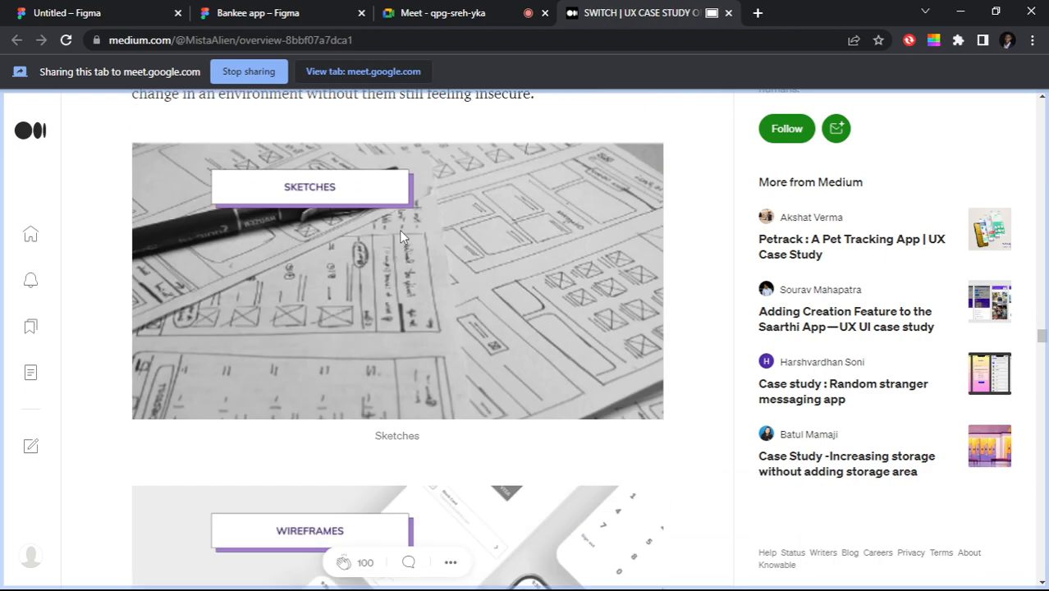
scroll(401, 233, down, 11)
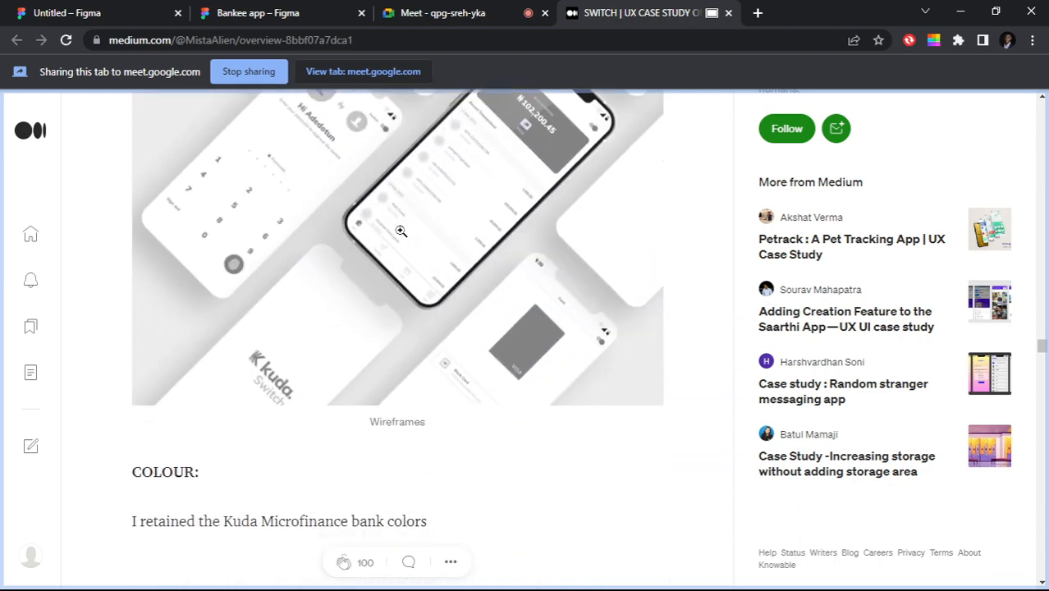
scroll(401, 238, up, 4)
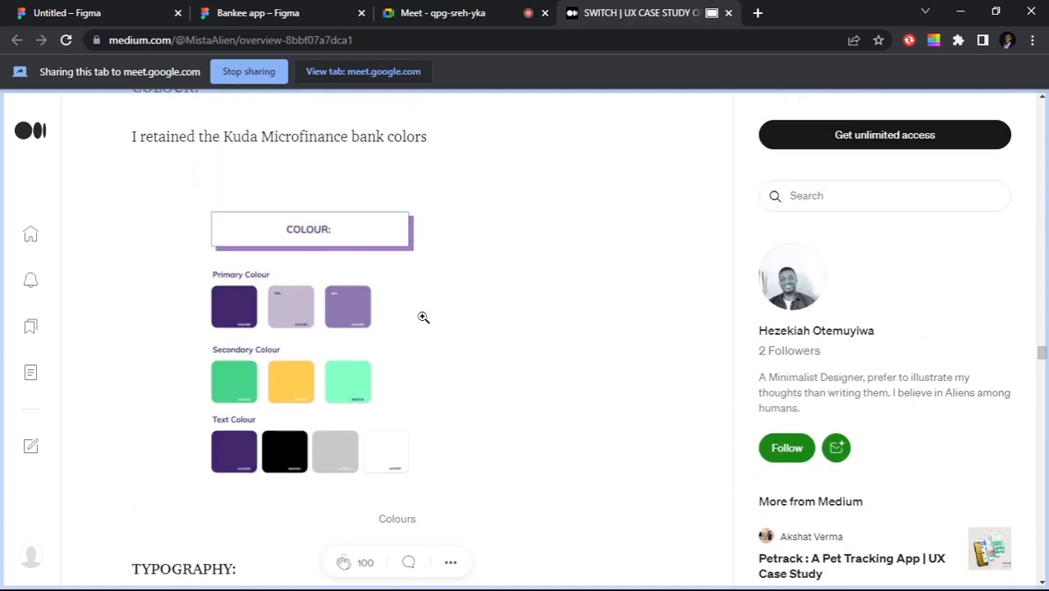
scroll(489, 305, down, 8)
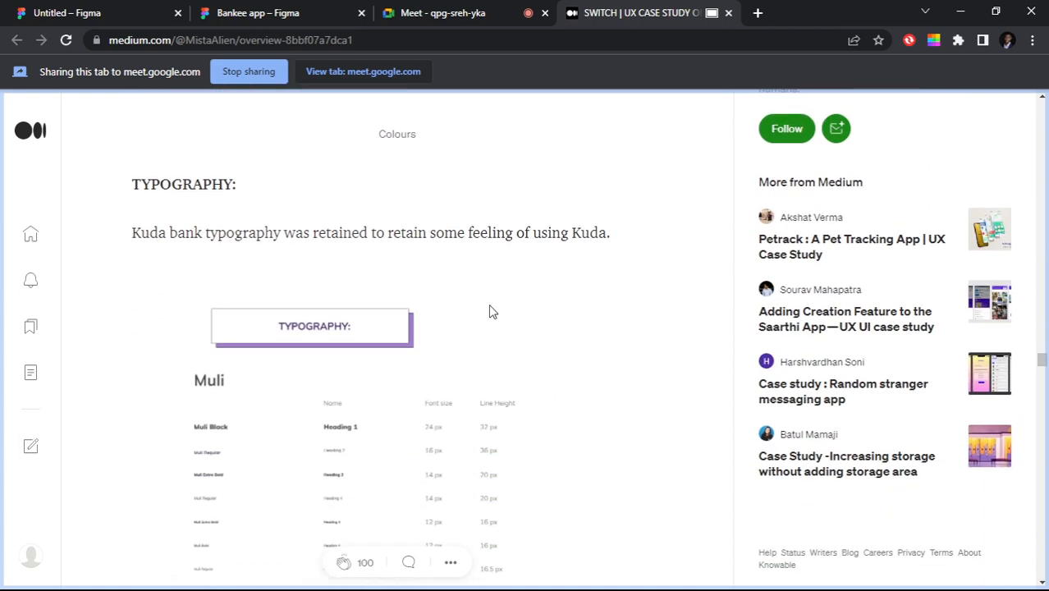
scroll(489, 306, down, 2)
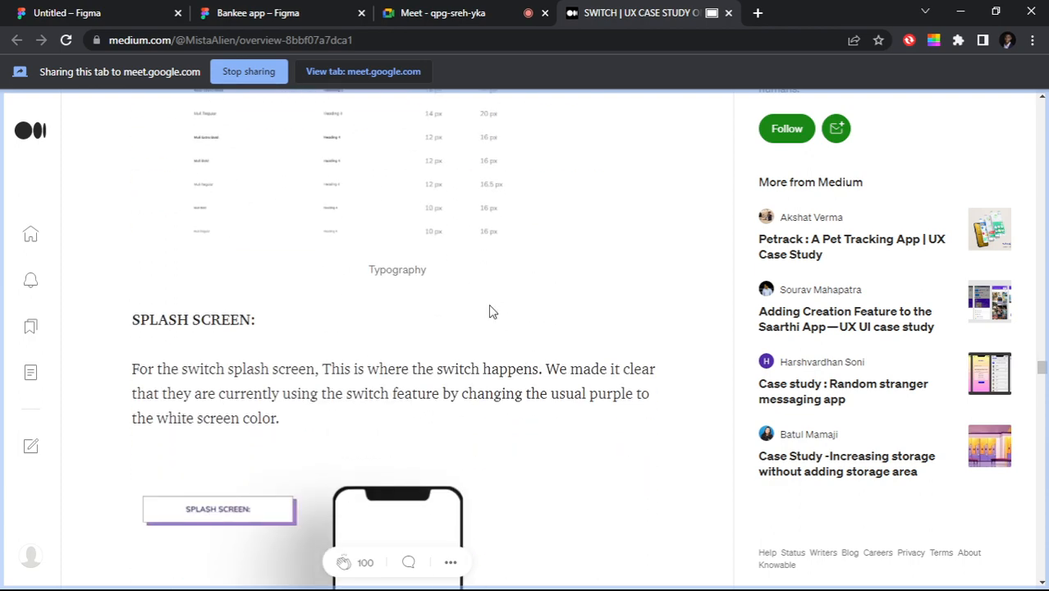
Step: Review the splash screen, the activation and Kuda Switch onboarding screens, and the security screens
scroll(489, 311, down, 7)
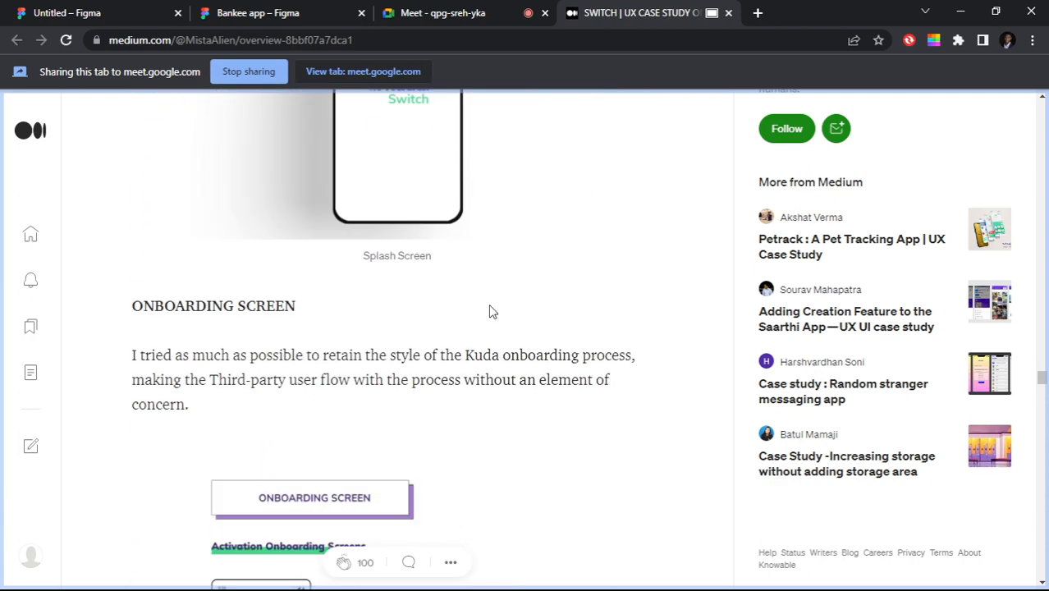
scroll(489, 312, down, 11)
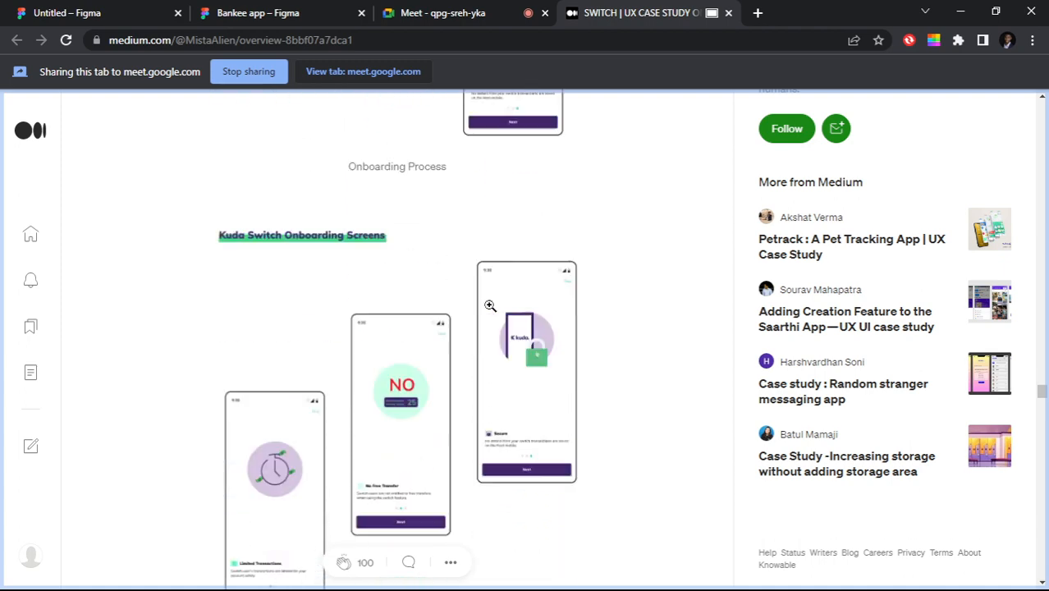
scroll(489, 306, down, 4)
scroll(490, 305, up, 4)
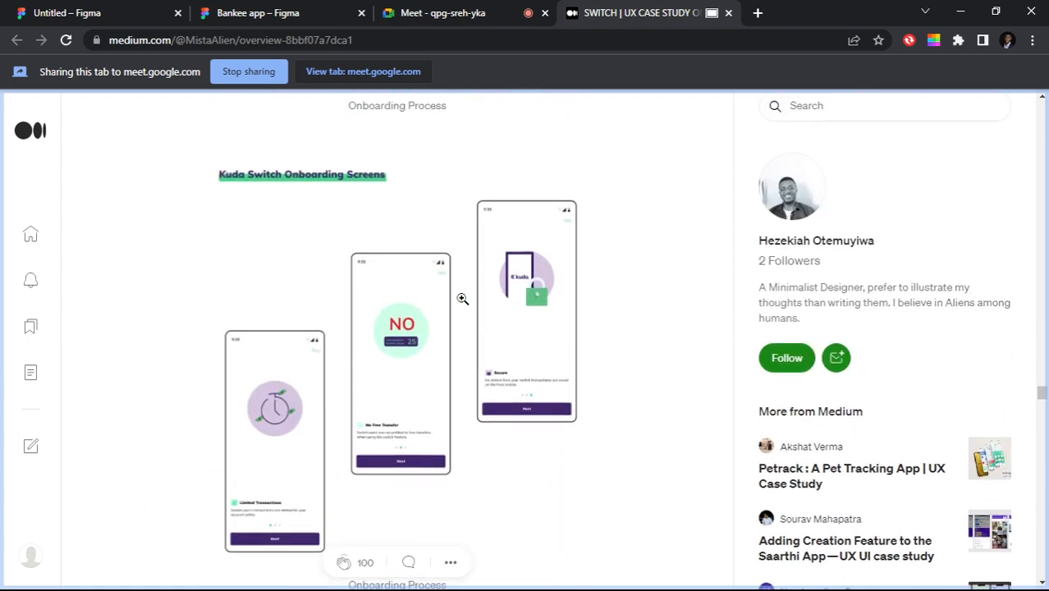
scroll(462, 298, down, 1)
scroll(462, 298, down, 10)
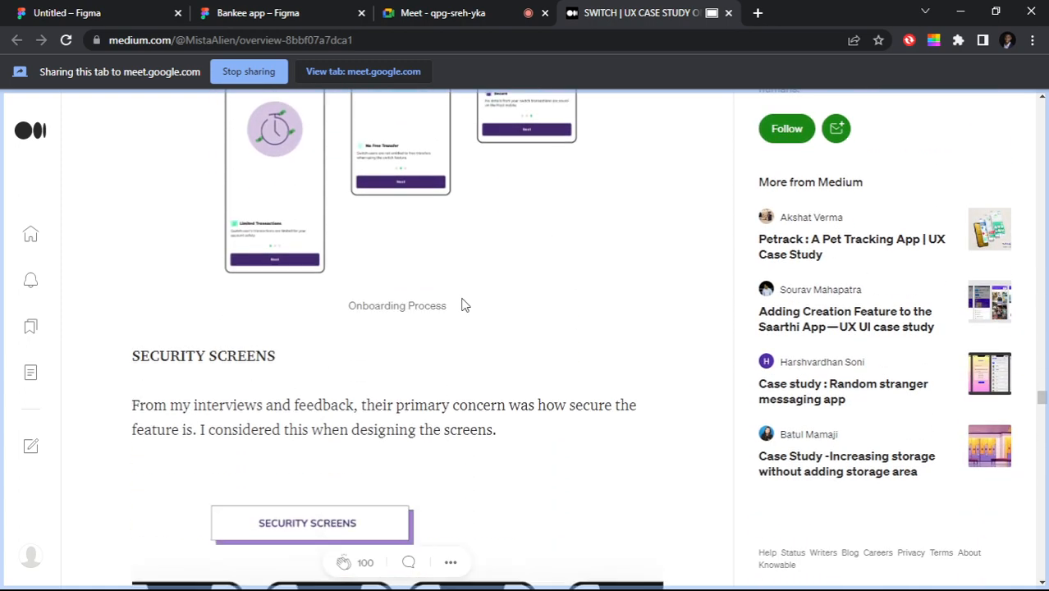
scroll(462, 302, down, 3)
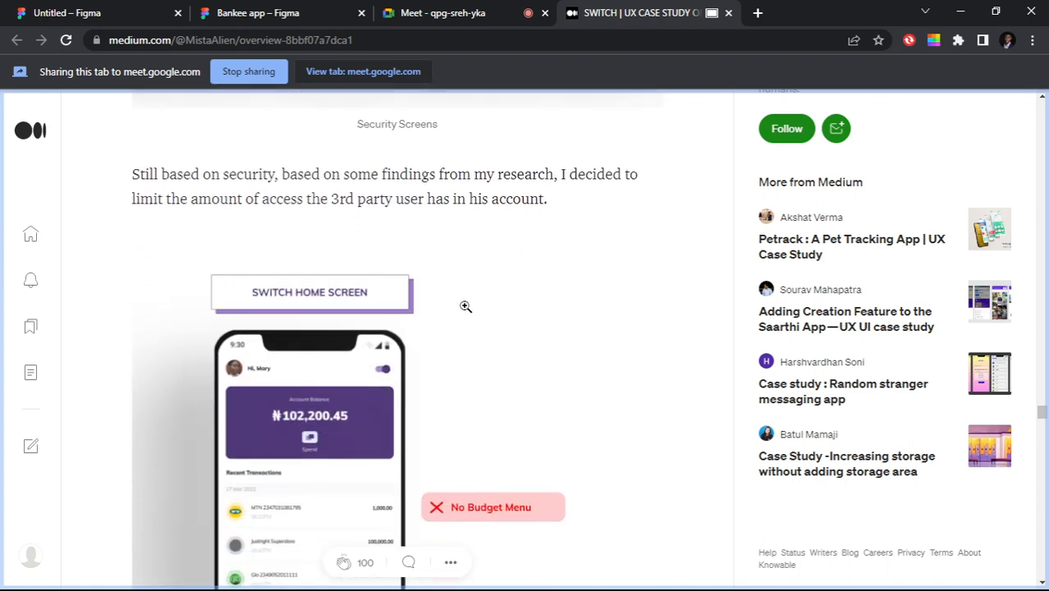
scroll(466, 307, up, 5)
scroll(386, 216, up, 1)
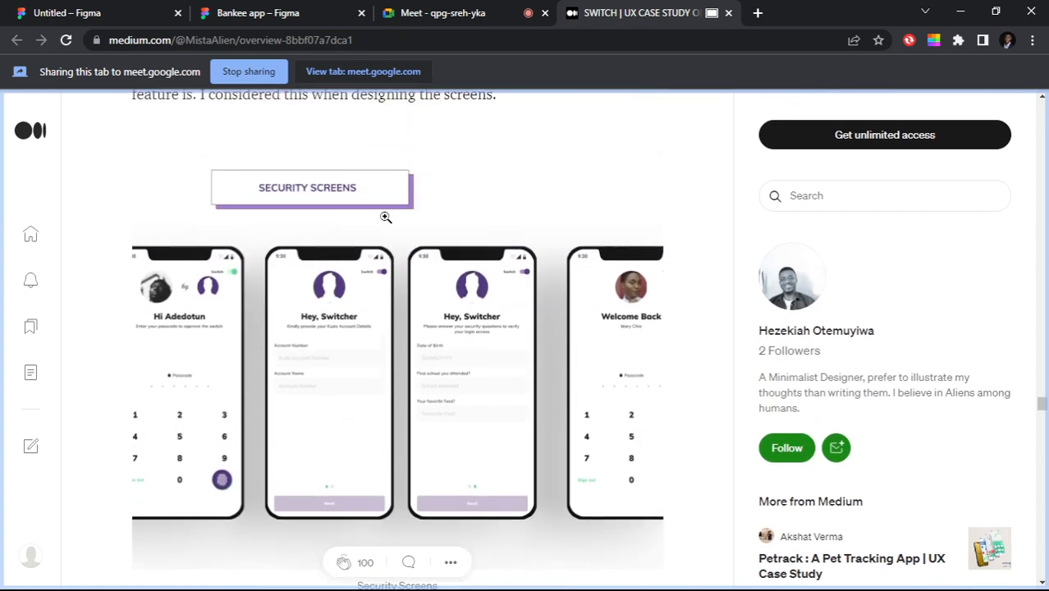
scroll(475, 395, down, 1)
scroll(474, 395, down, 9)
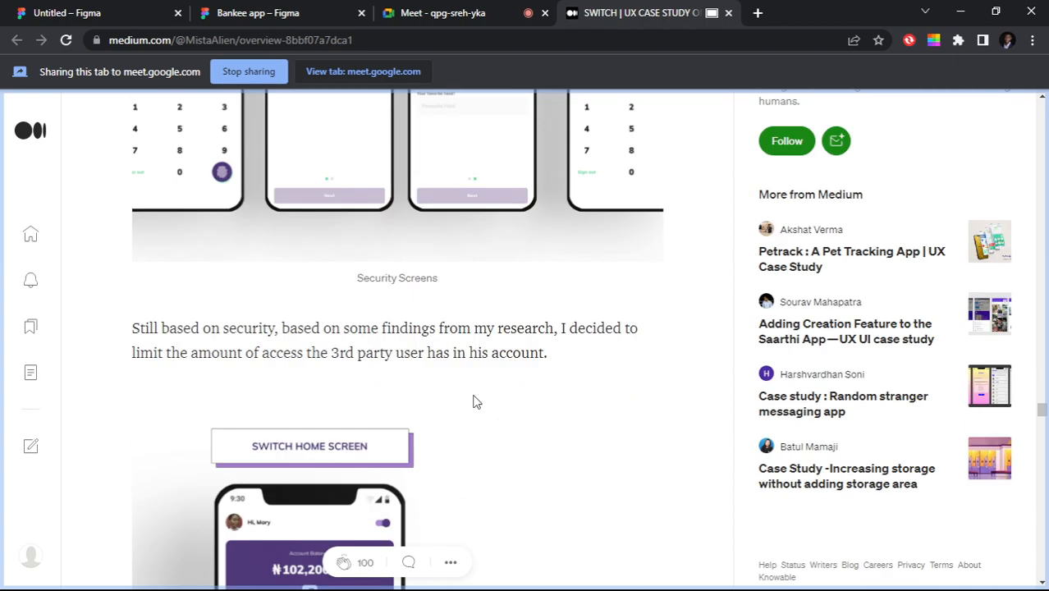
Step: Examine the Switch home, payment, card and More screens with their restrictions, plus the security pop-ups and toggle button variants
scroll(468, 396, down, 8)
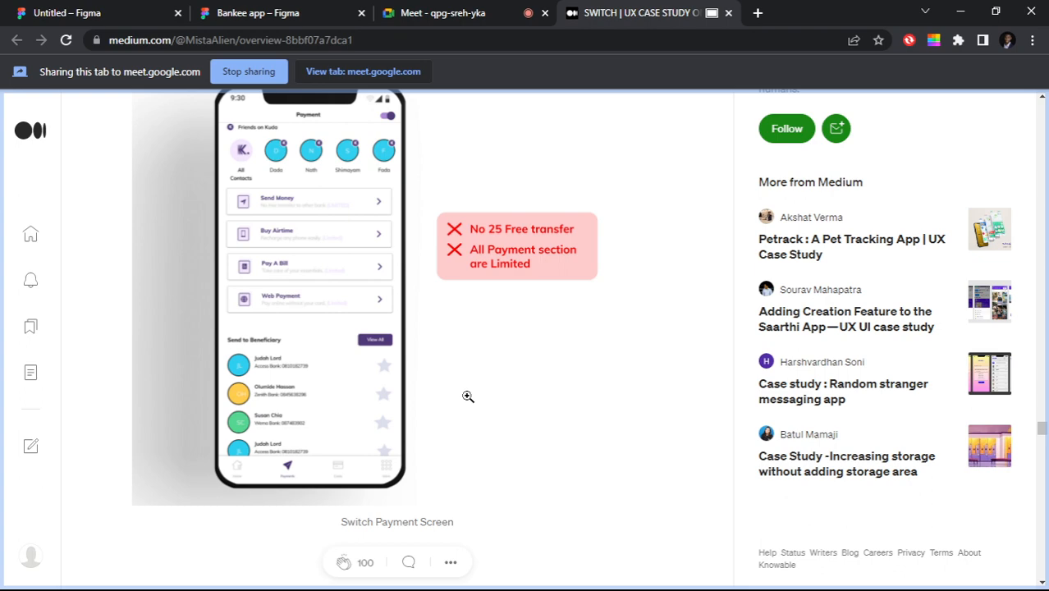
scroll(468, 396, down, 1)
scroll(490, 380, down, 8)
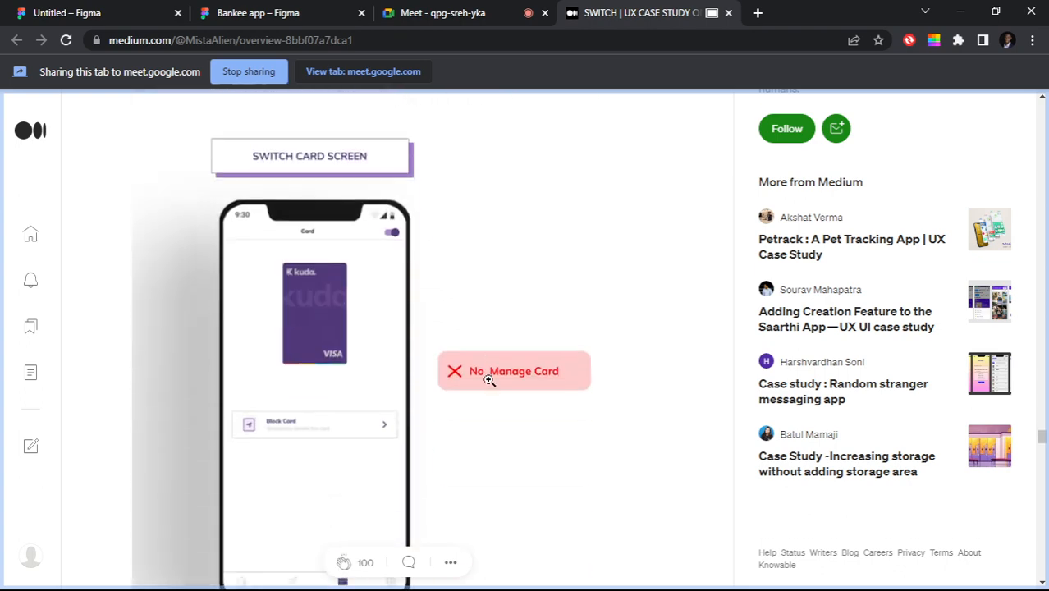
scroll(490, 380, down, 11)
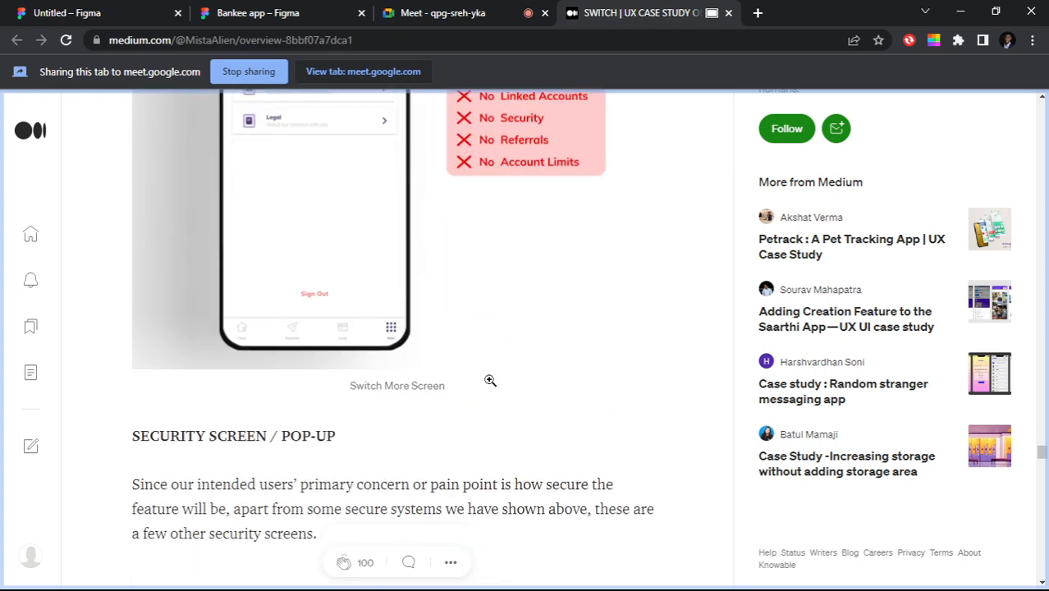
scroll(483, 387, down, 10)
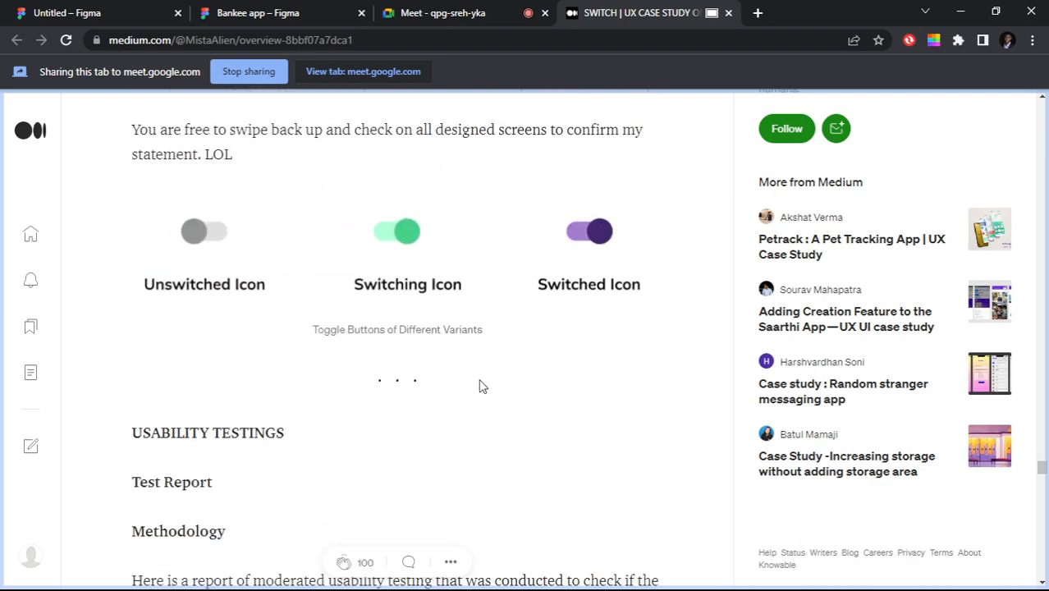
Step: Study the usability testing report's goals, hypotheses, metrics and participant results, and compare the timeout and toggle designs before and after the study
scroll(483, 387, down, 10)
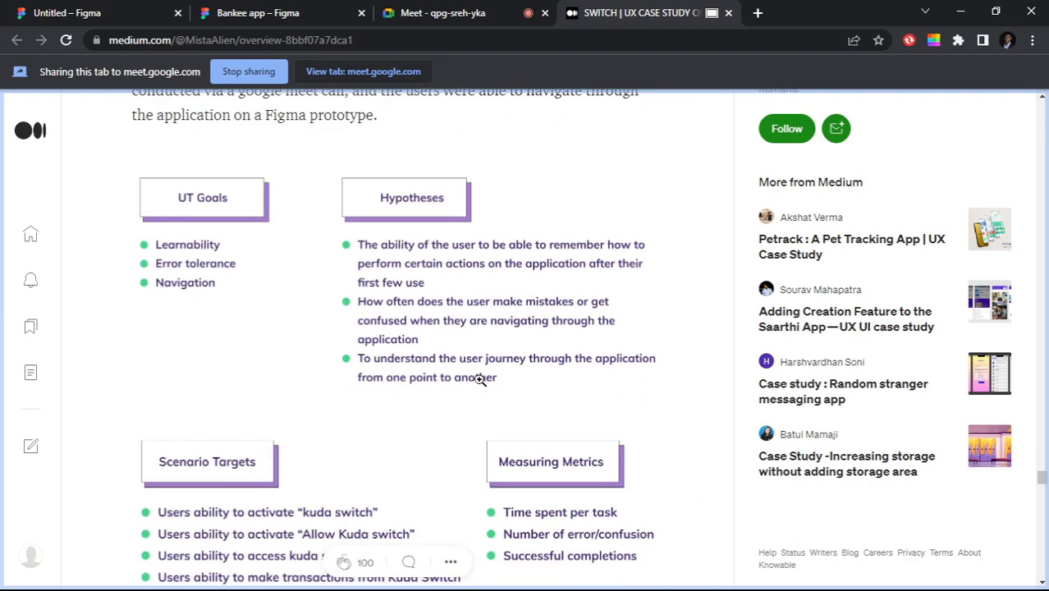
scroll(481, 380, down, 8)
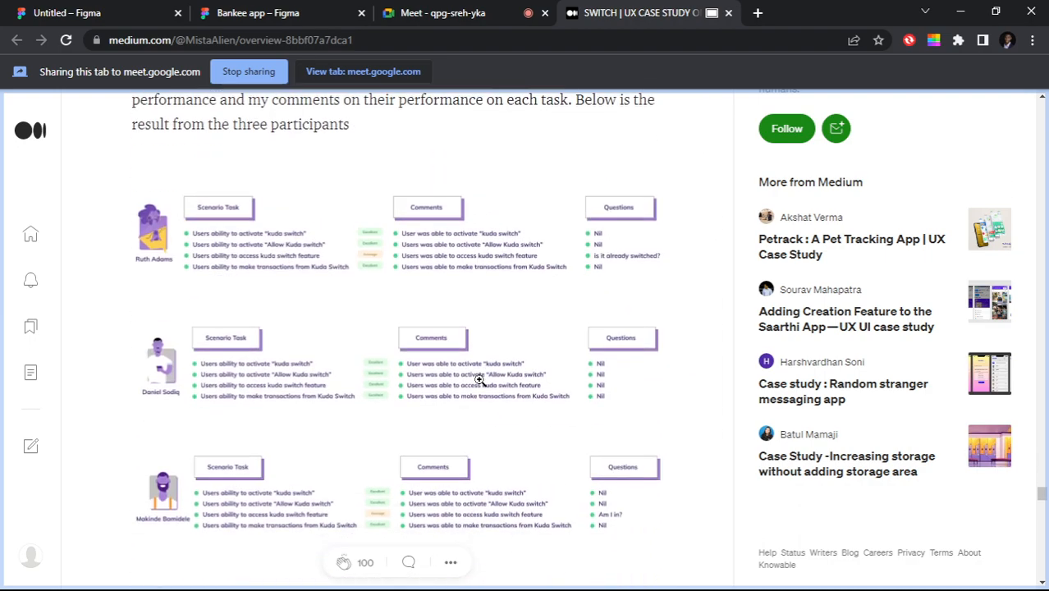
scroll(480, 380, down, 6)
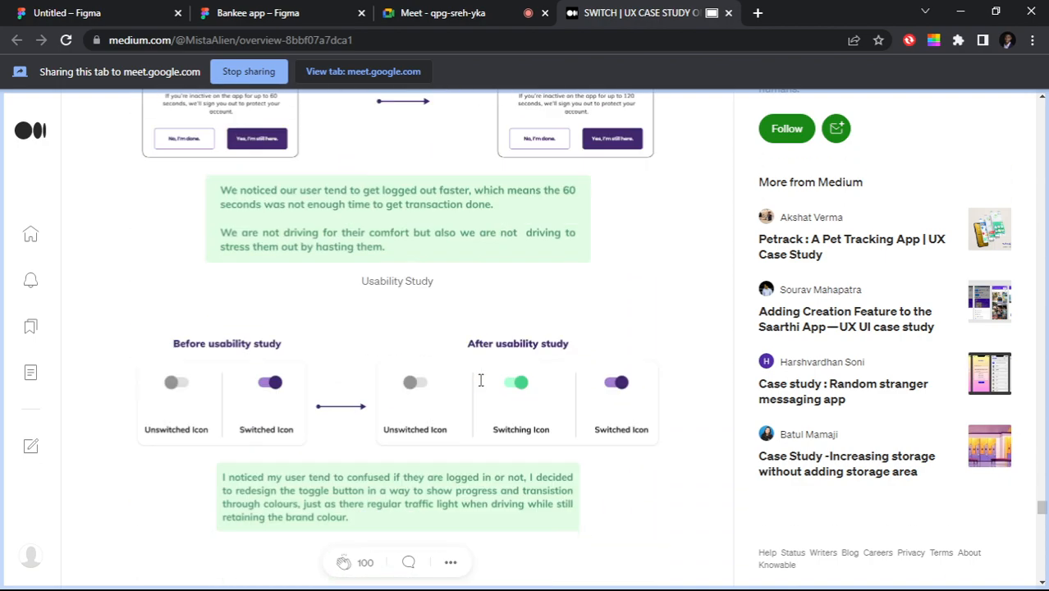
scroll(474, 380, up, 5)
scroll(388, 355, down, 5)
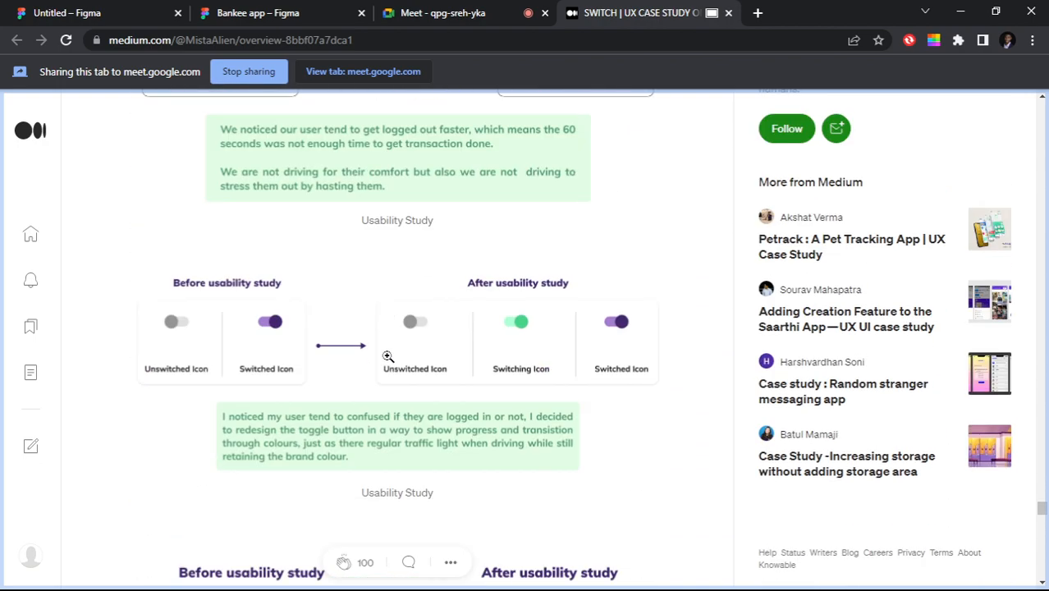
scroll(388, 355, down, 1)
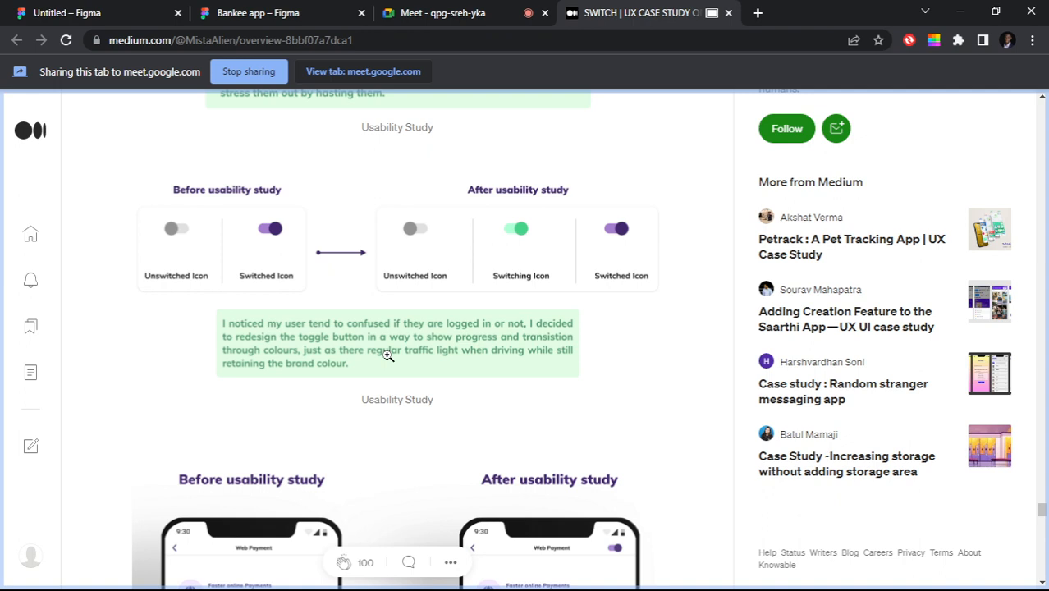
Step: View the remaining before-and-after usability comparisons, the prototype link, and the insights and closing notes at the article's end
scroll(475, 269, down, 9)
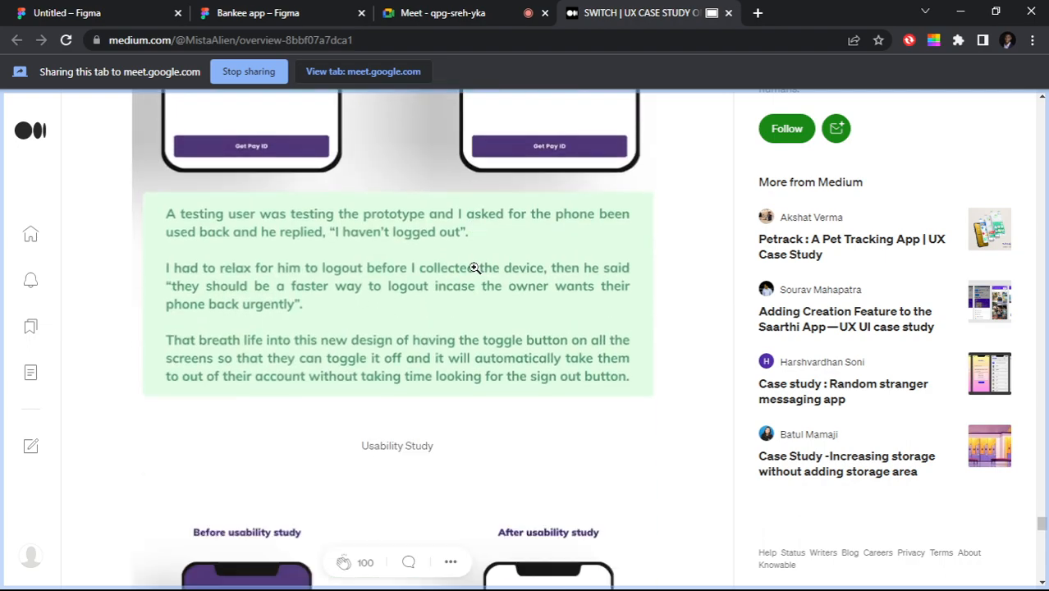
scroll(474, 269, down, 18)
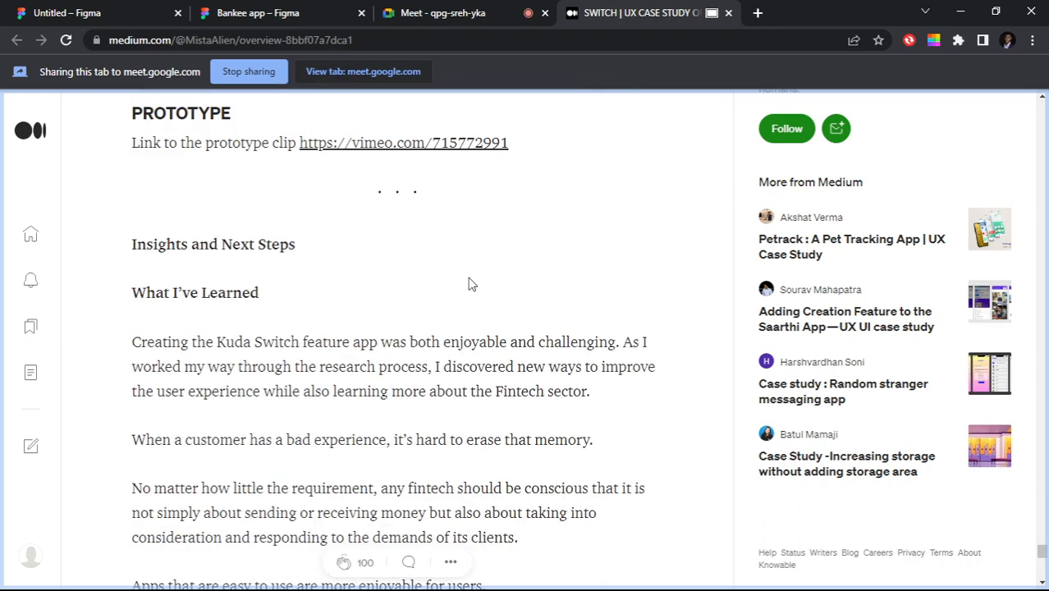
scroll(471, 285, down, 10)
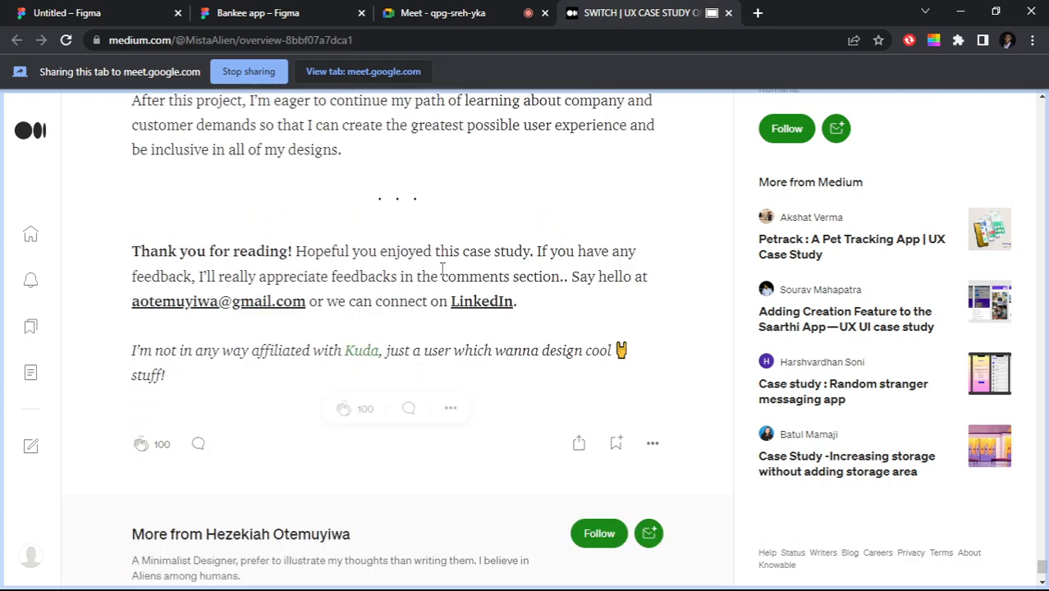
Step: Review the case study's closing lessons, conclusion and next steps
scroll(443, 271, down, 1)
scroll(369, 279, up, 7)
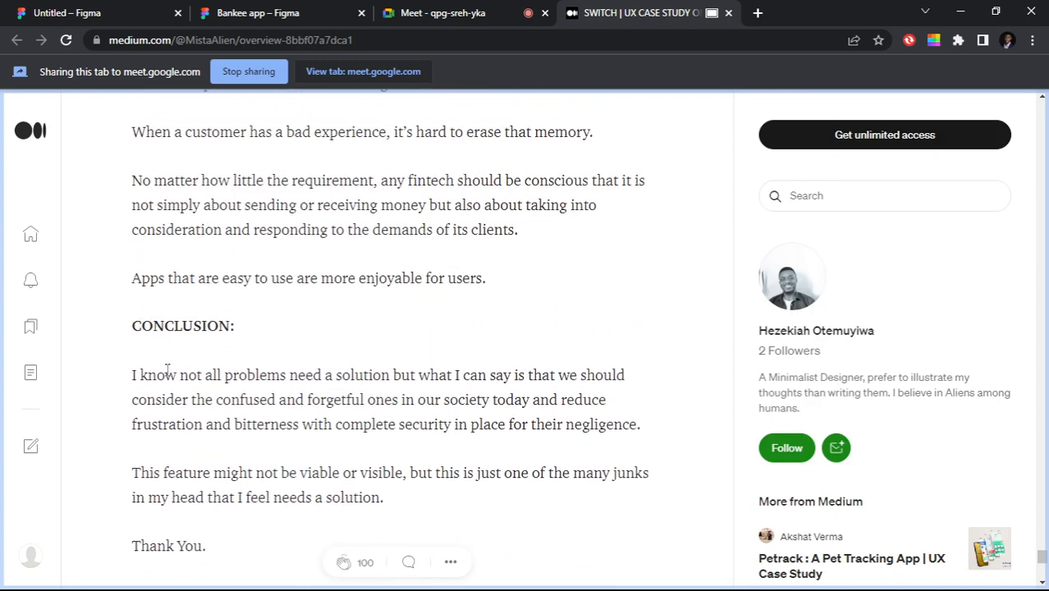
scroll(340, 311, down, 1)
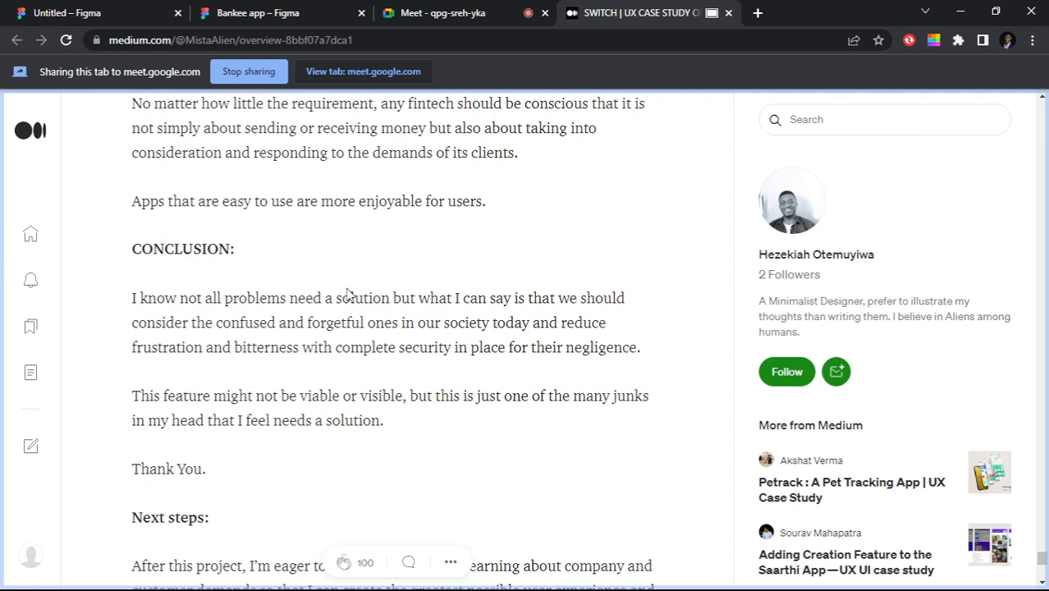
Step: Switch to the untitled Figma design file and share it in the meeting instead of the Medium article
click(84, 23)
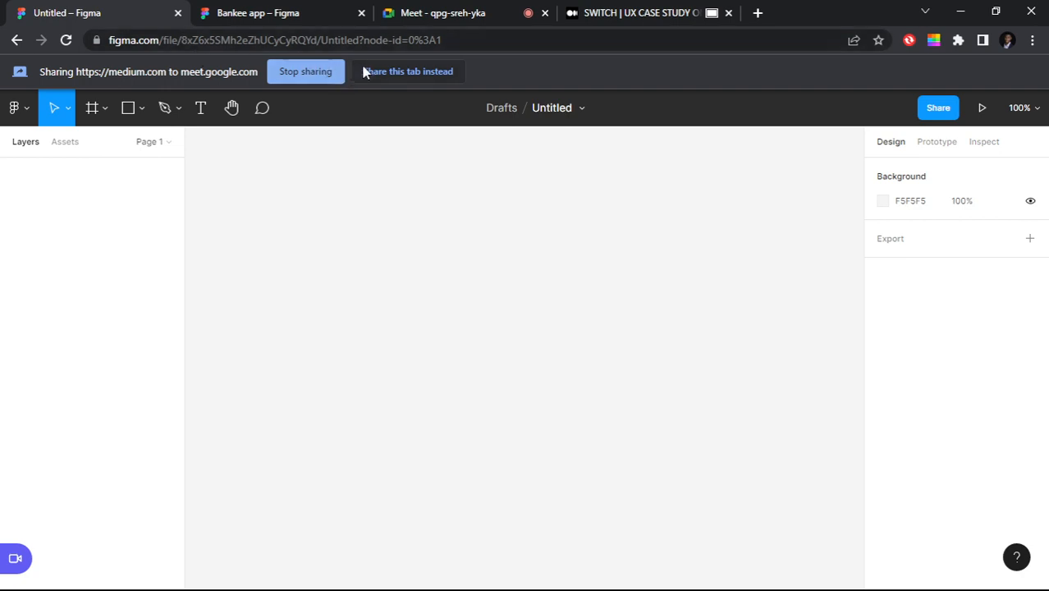
click(411, 71)
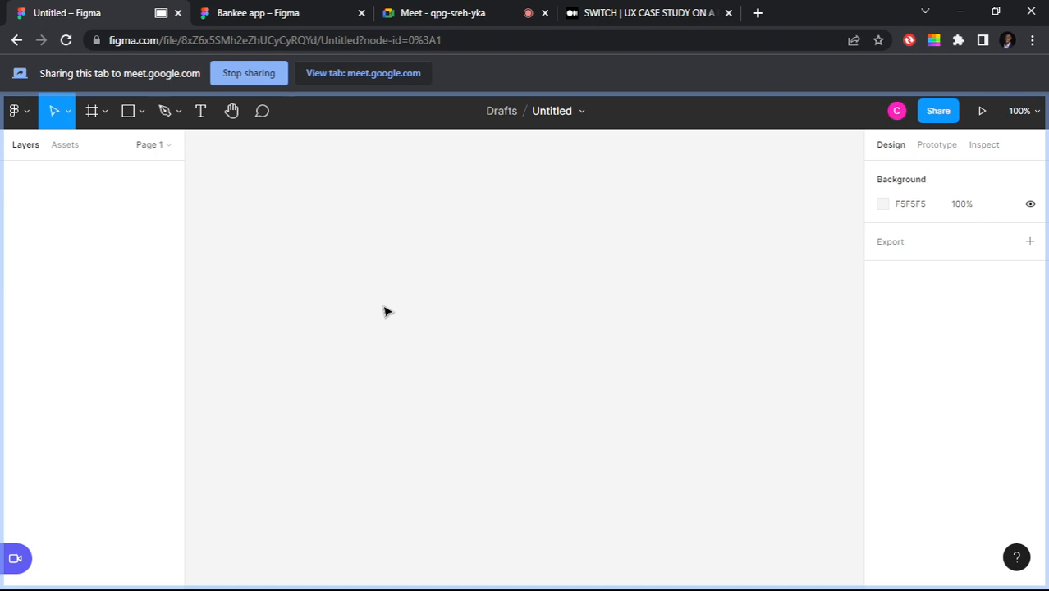
Step: Add a text layer on the empty canvas reading "Color system" and start a second line
click(201, 111)
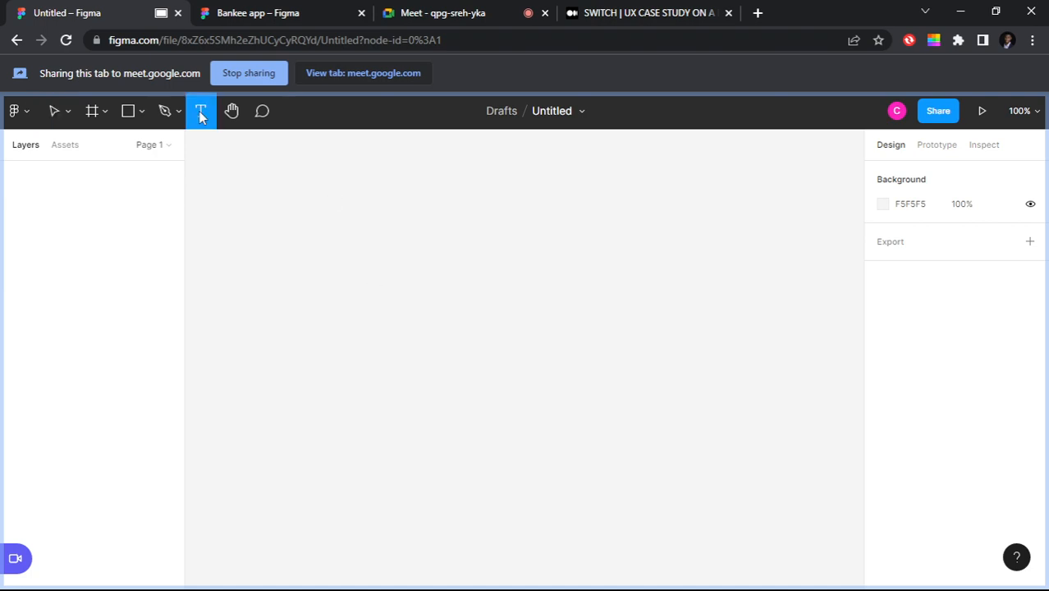
click(326, 326)
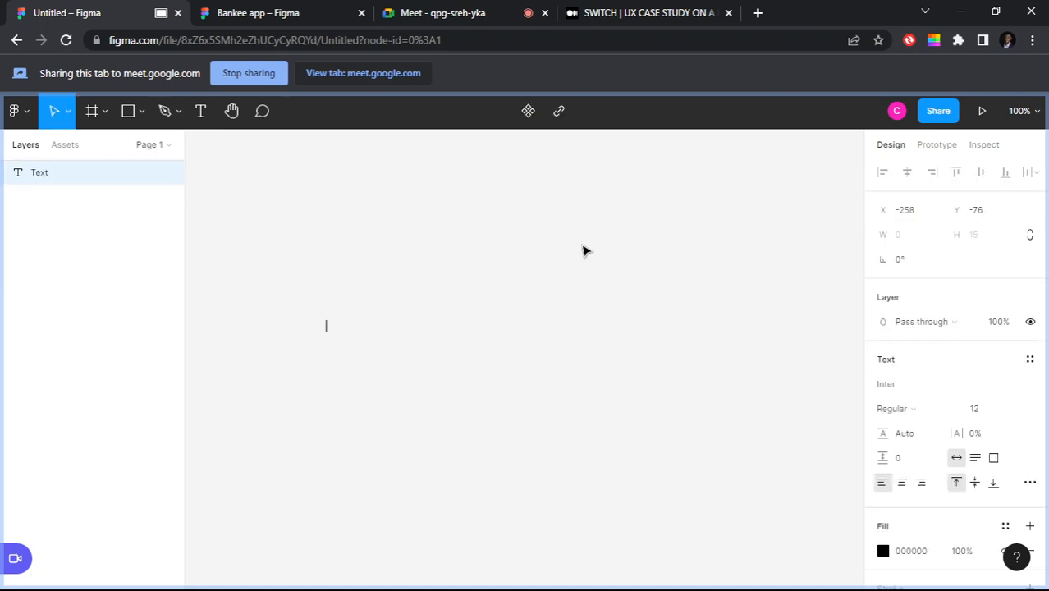
text(Color)
text( syst)
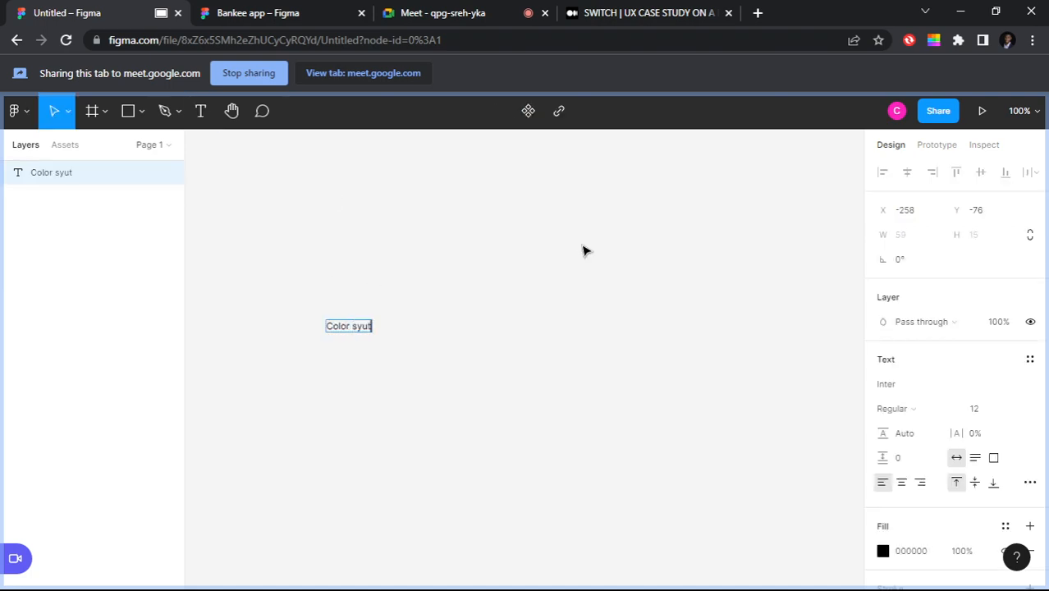
key(BackSpace)
key(BackSpace)
text(stem)
key(Return)
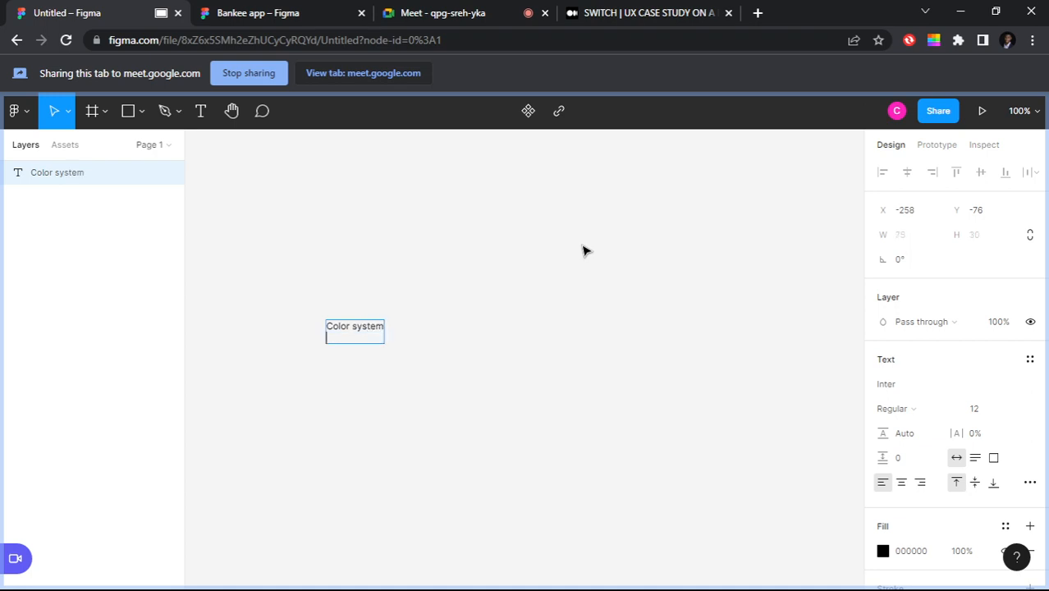
Step: Extend the text with the lines "Typography system", "Effect system" and "Component system"
text(Typography system)
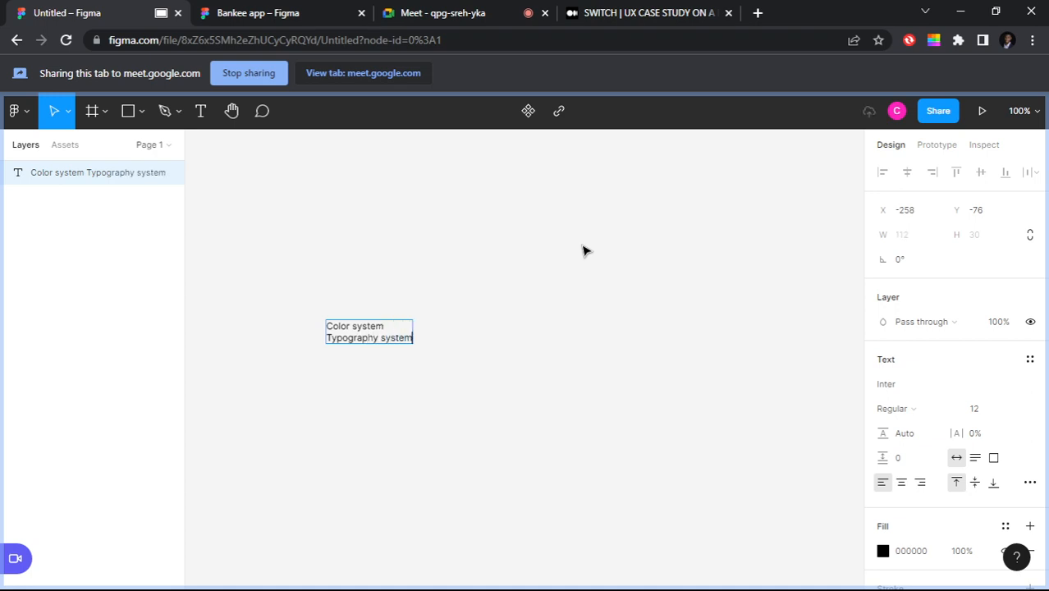
key(Return)
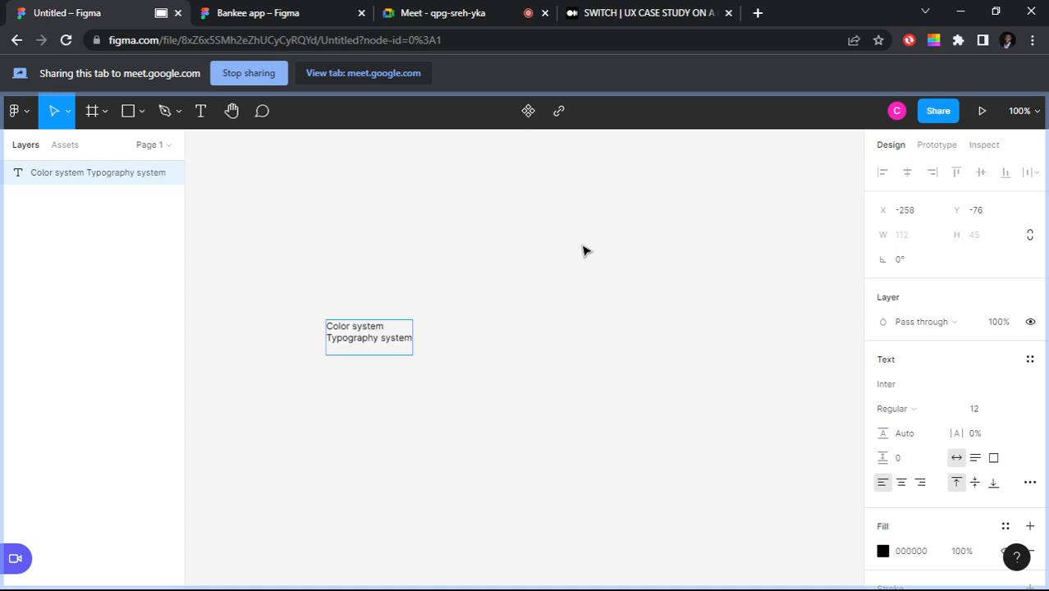
text(Component system)
key(Home)
text(Effect syst)
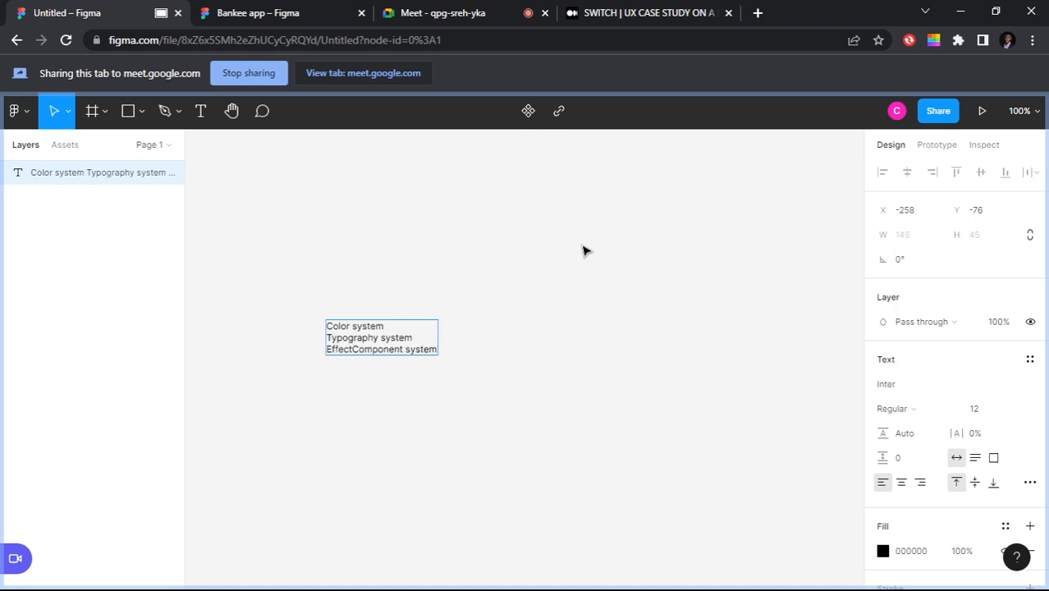
text(emComponent)
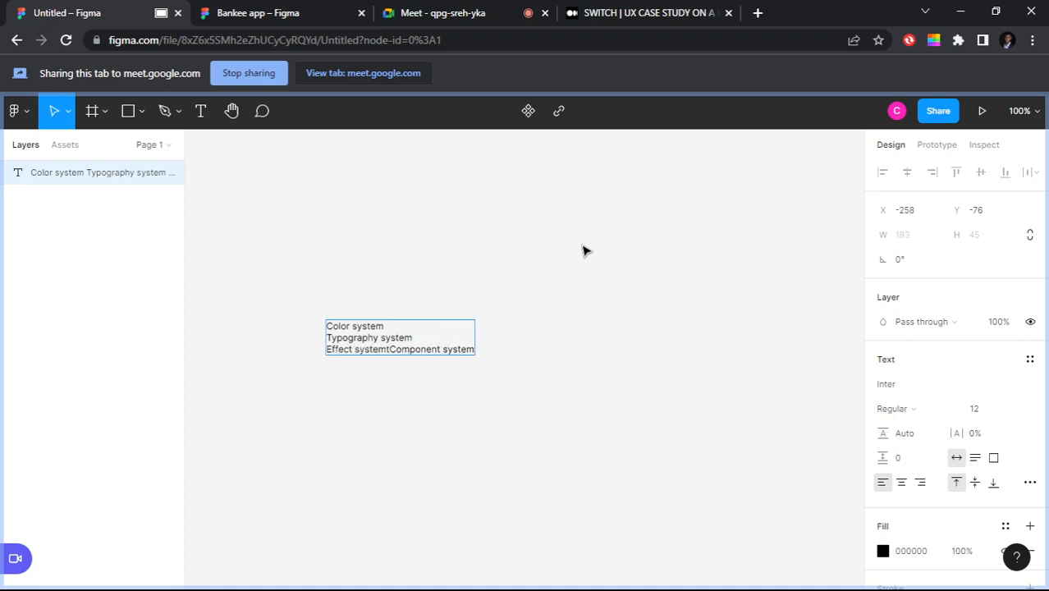
key(BackSpace)
key(Return)
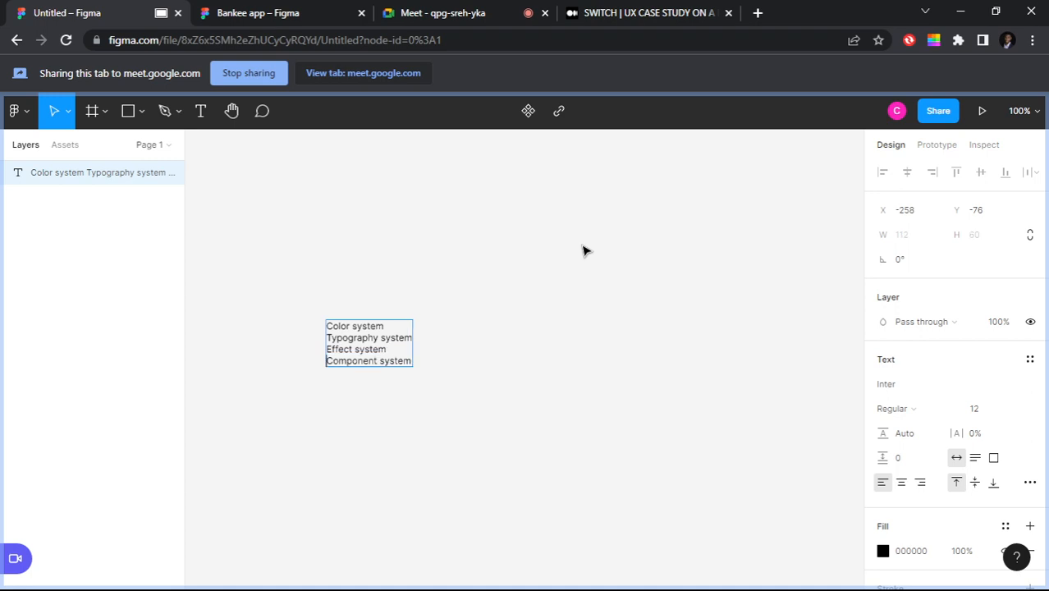
Step: Set the font size of all four text lines to 24 and deselect the text
key(ctrl+a)
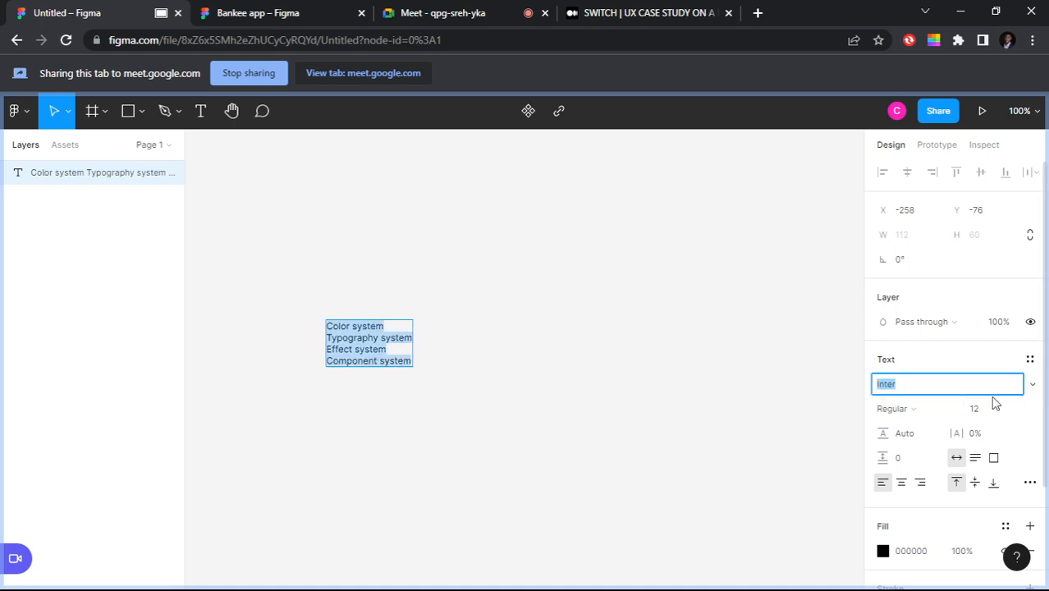
click(986, 415)
text(24)
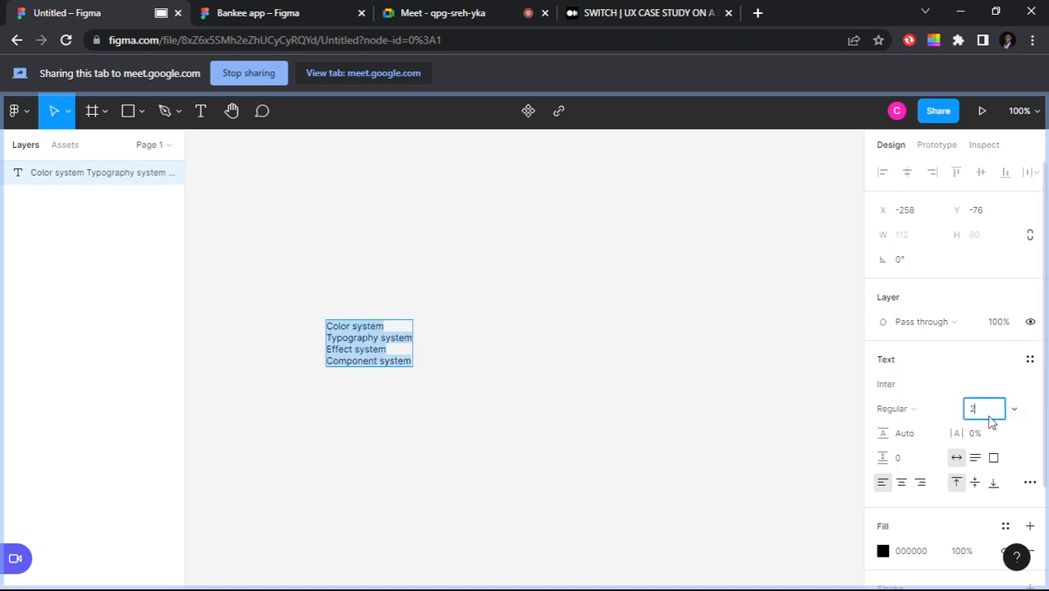
key(Return)
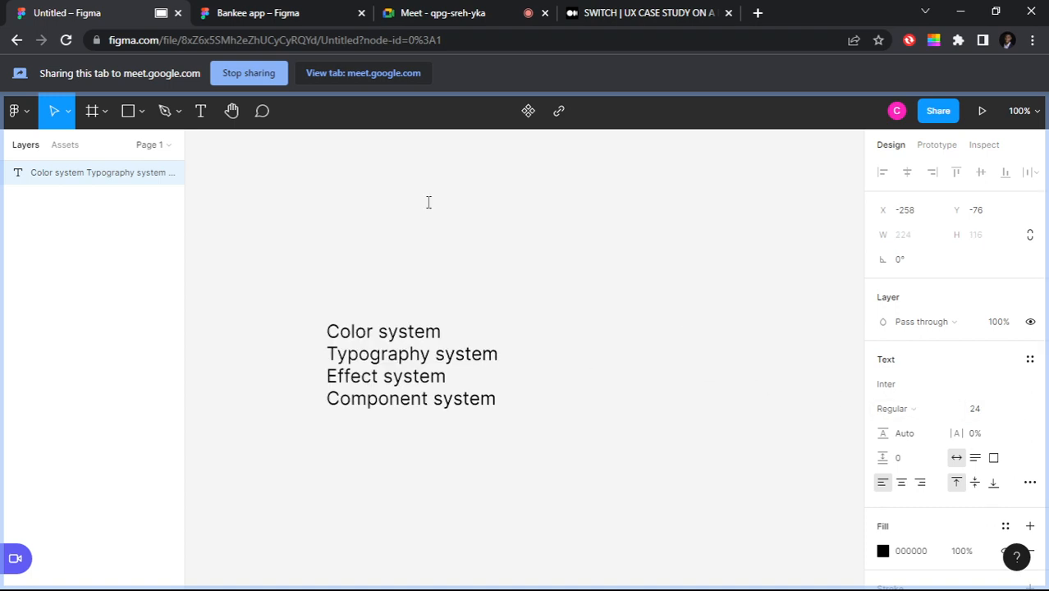
click(427, 202)
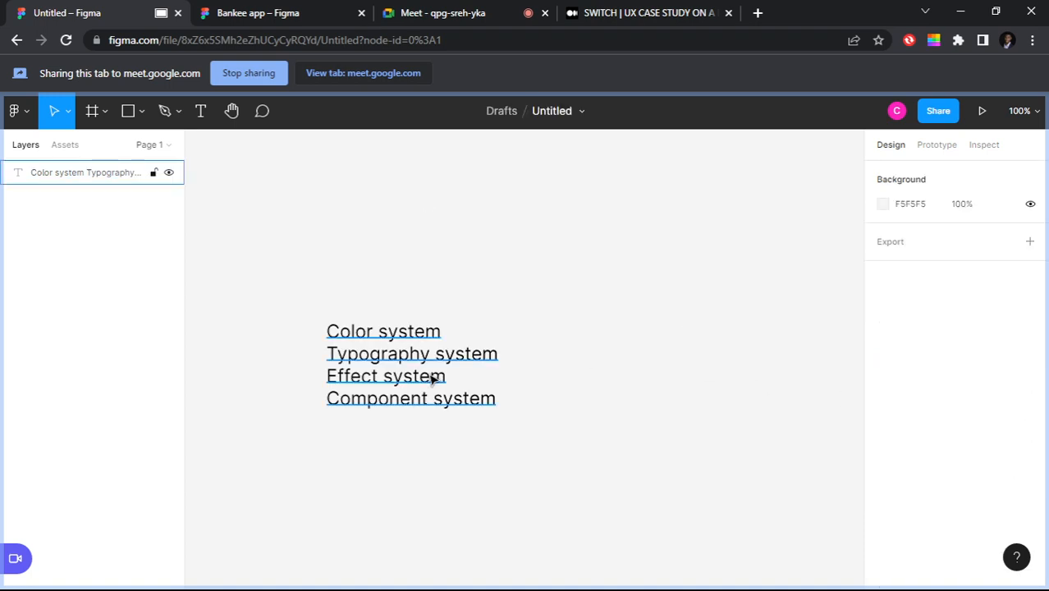
Step: Move the four-line text block up and to the left, to about X -346, Y -238
drag(433, 378, 369, 255)
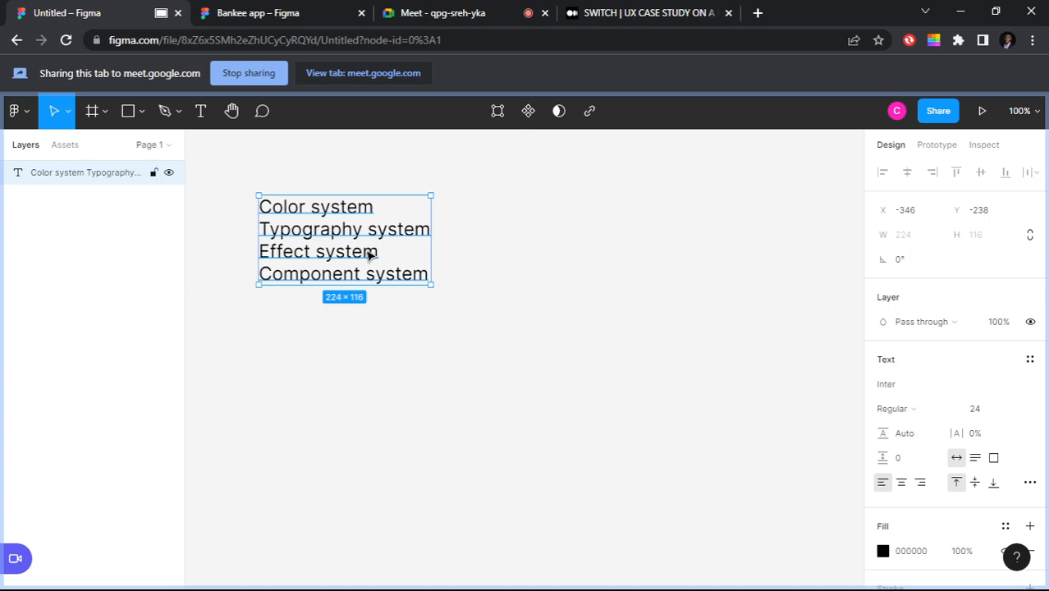
drag(421, 348, 436, 320)
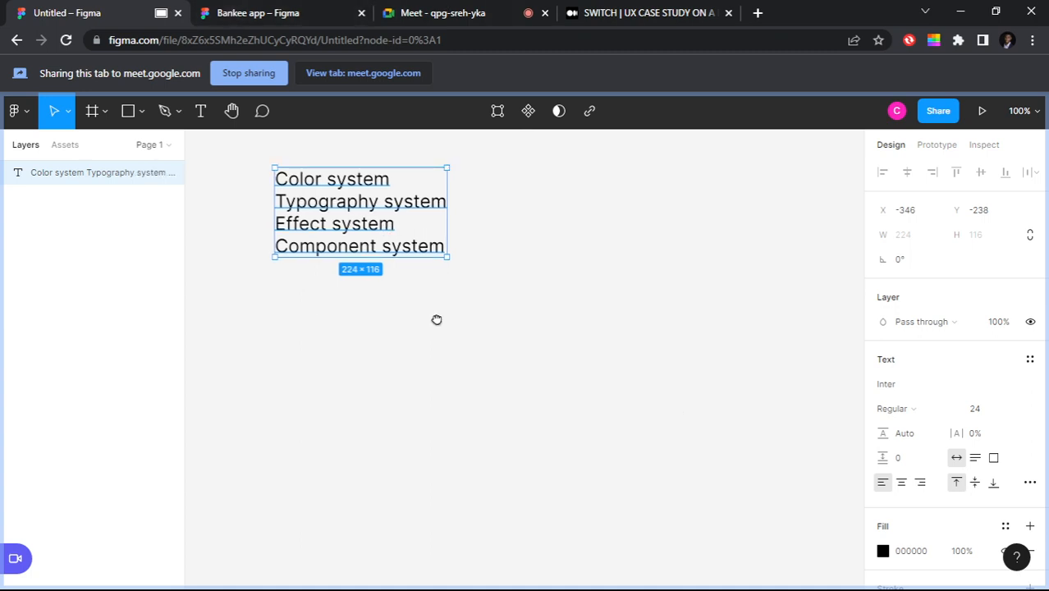
click(569, 234)
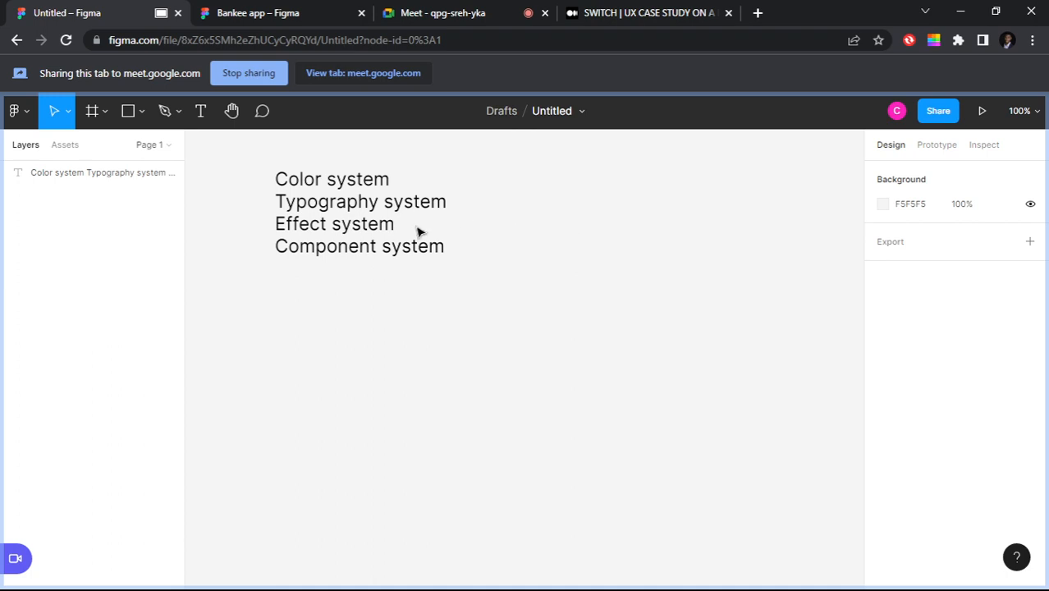
Step: Add an iPhone 13 / 13 Pro frame to the canvas
click(101, 114)
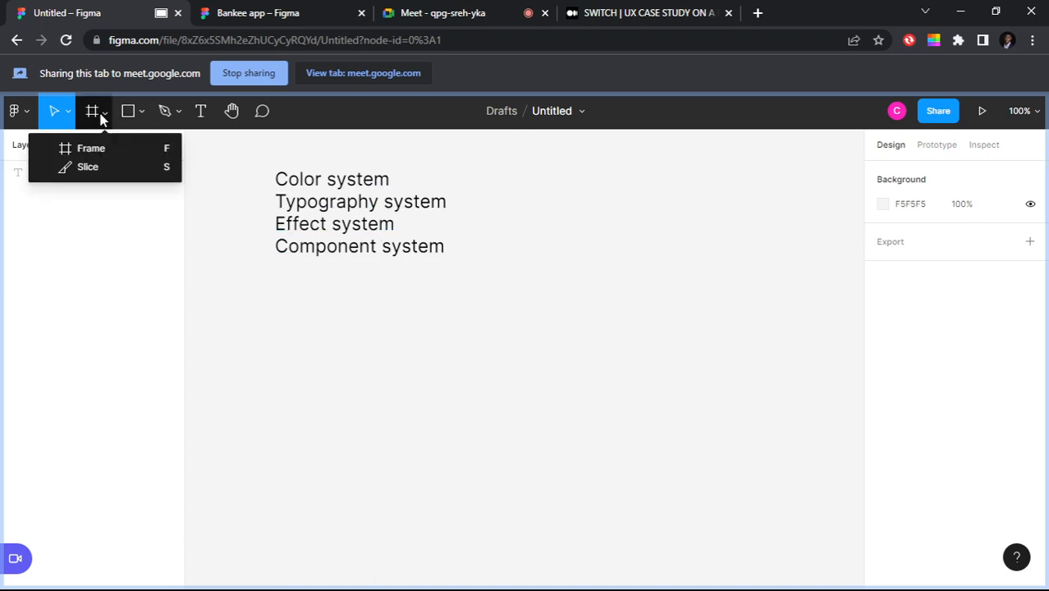
click(119, 152)
click(920, 247)
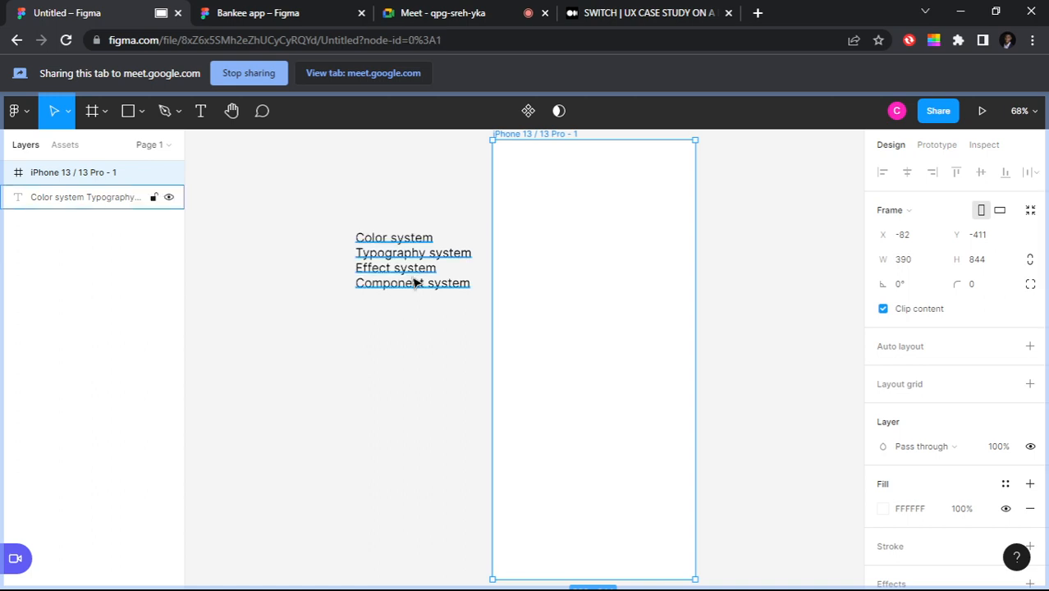
Step: Draw a button-shaped rectangle about 325 × 65 in the lower part of the iPhone frame, centred horizontally
scroll(414, 282, down, 2)
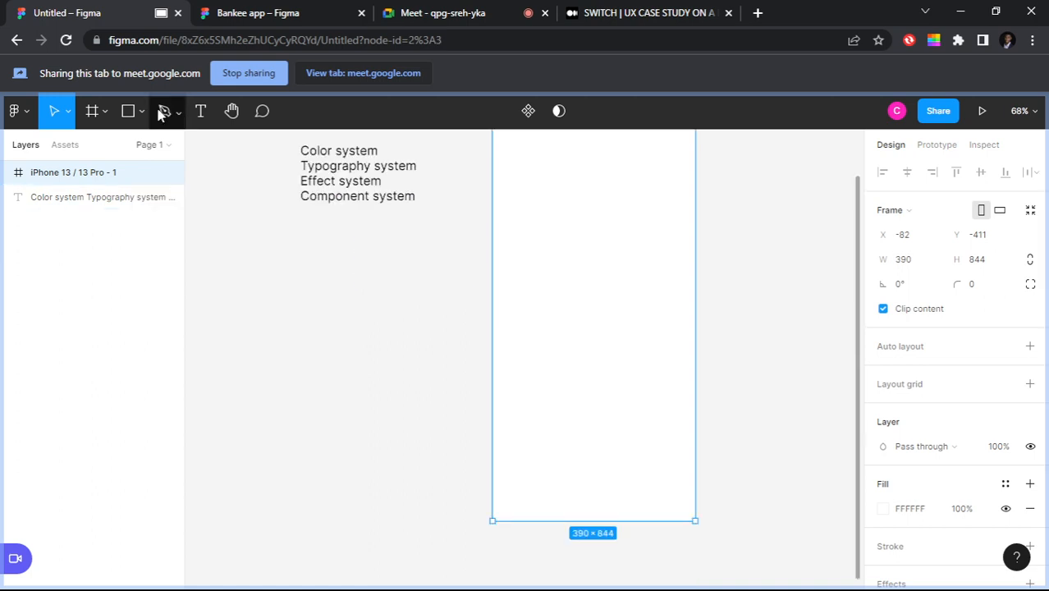
click(142, 112)
click(149, 152)
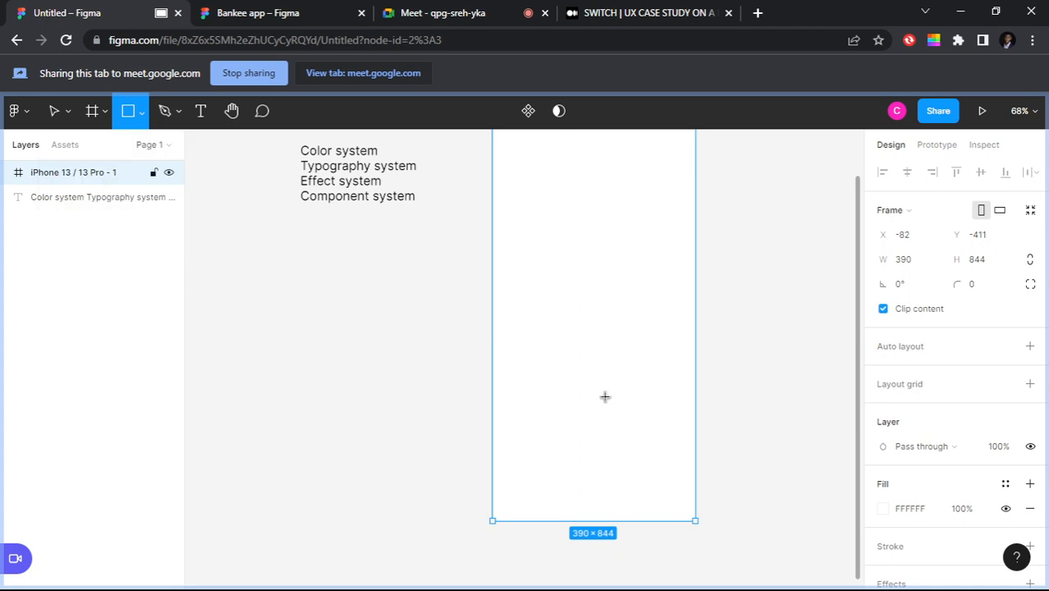
mouse_move(500, 408)
mouse_down()
mouse_move(670, 442)
mouse_move(670, 451)
mouse_up()
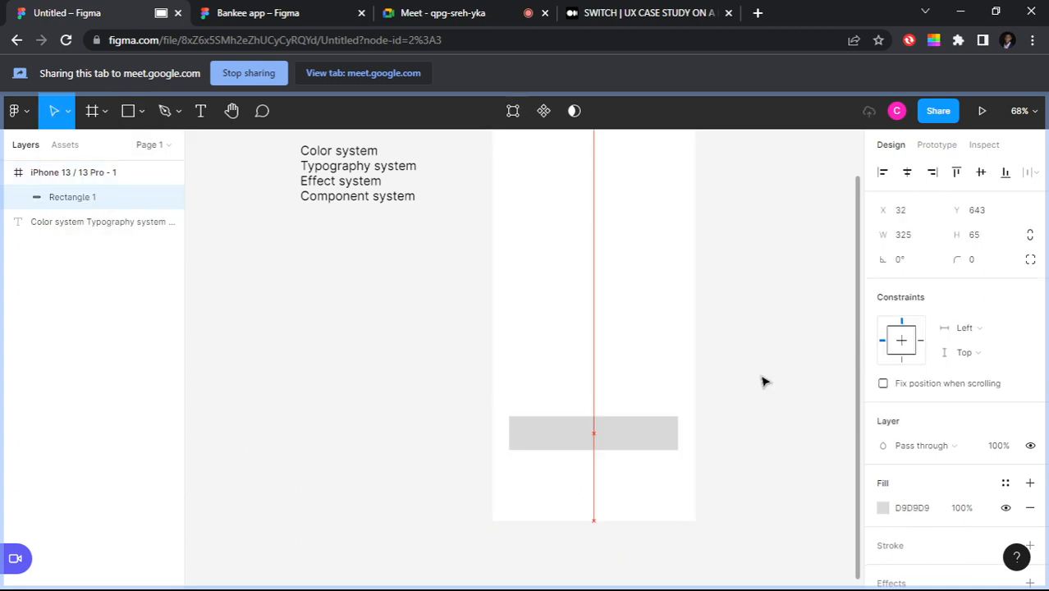
Step: Set the rectangle's corner radius to 10
click(986, 261)
text(10)
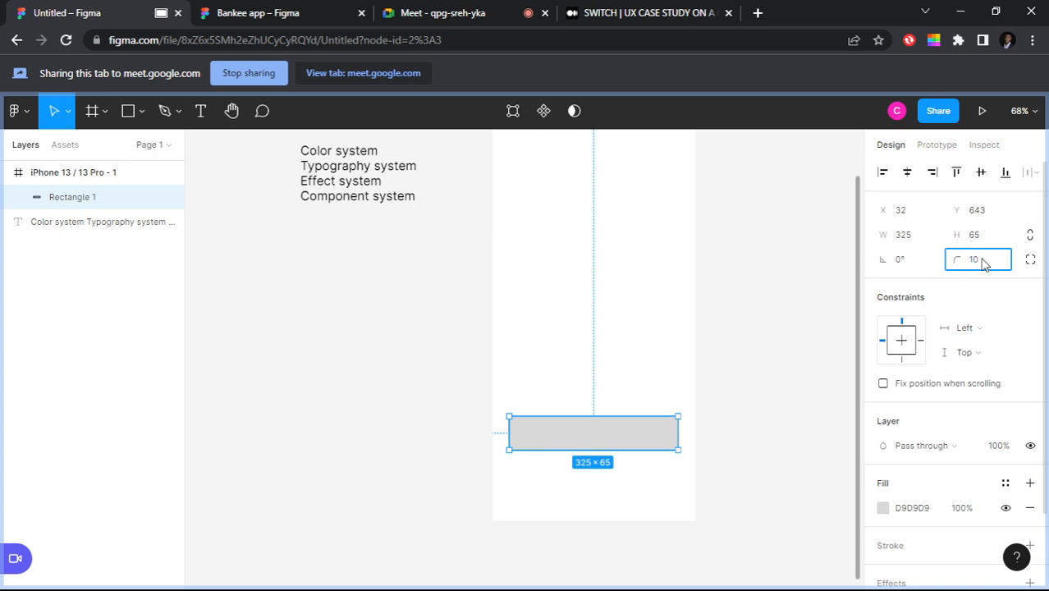
key(Return)
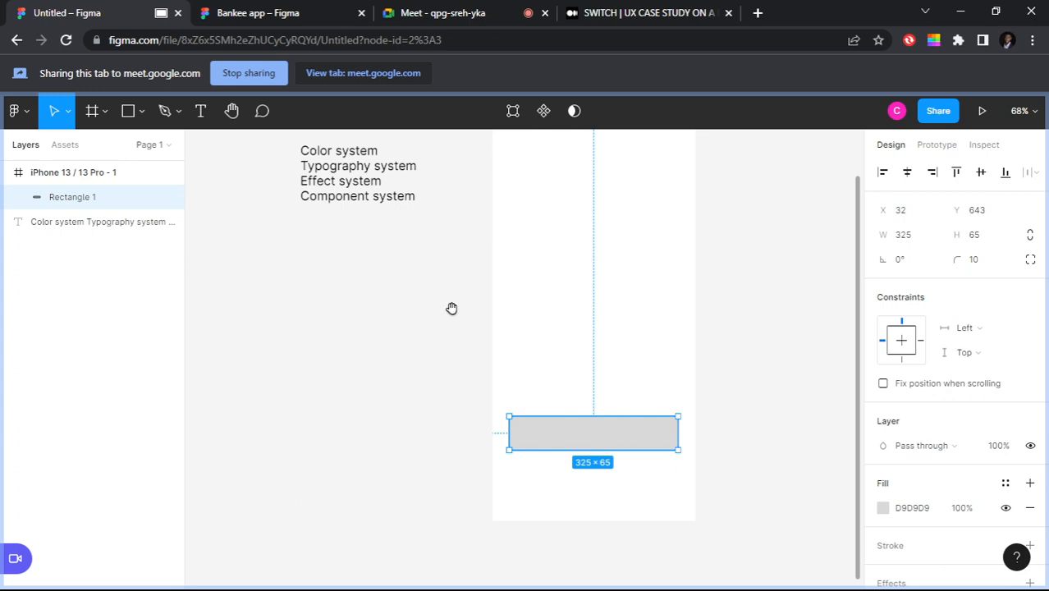
drag(452, 308, 492, 292)
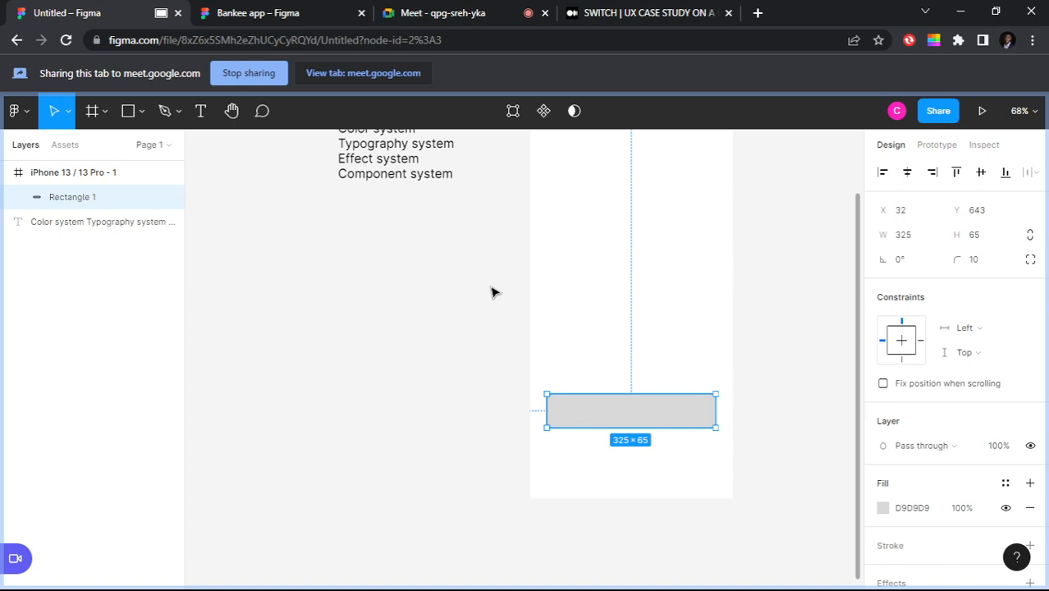
click(479, 408)
click(658, 418)
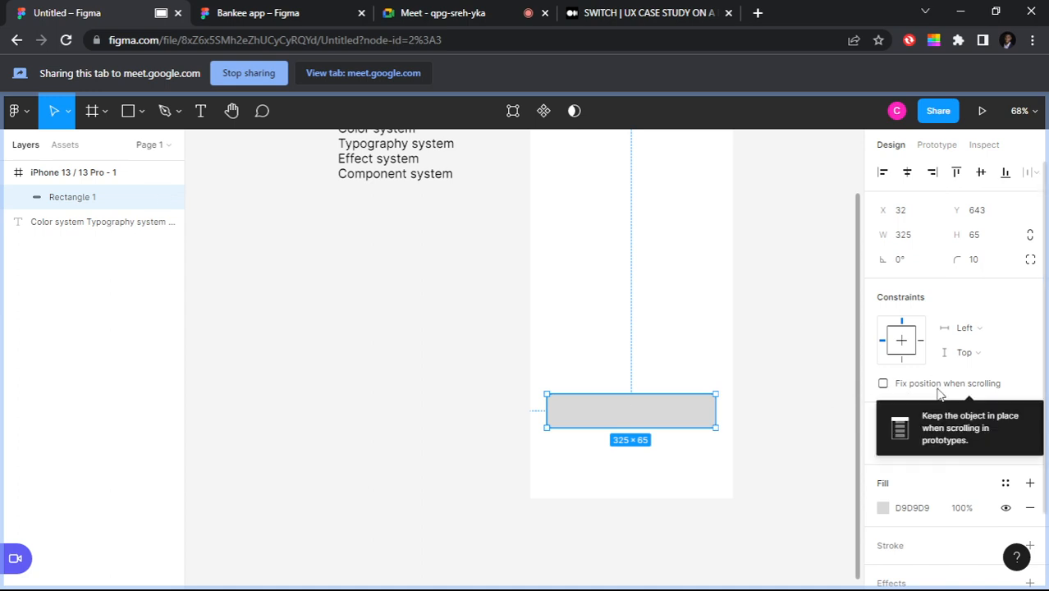
click(716, 437)
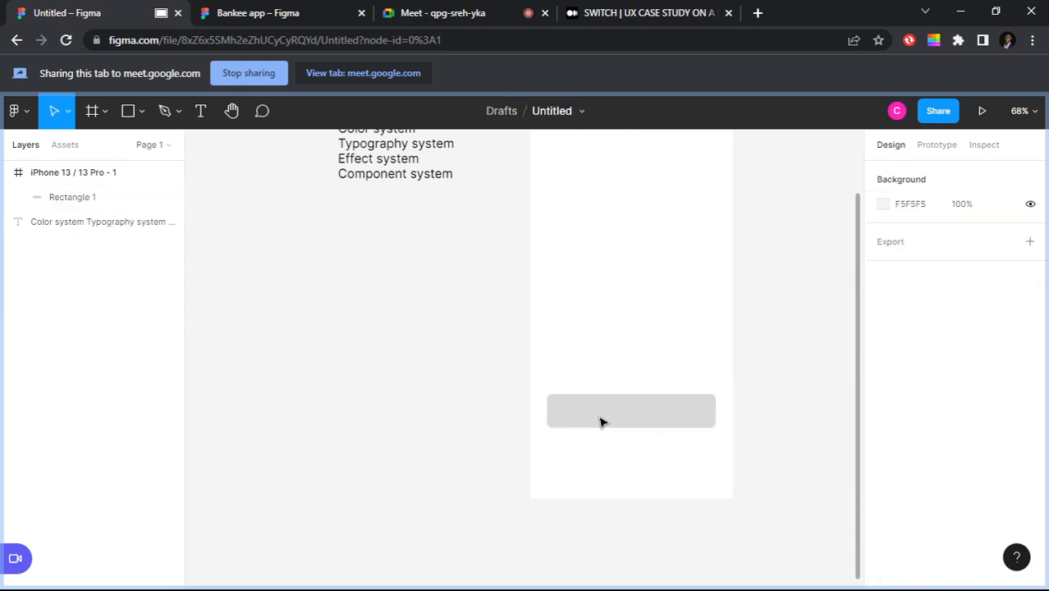
click(658, 416)
click(765, 426)
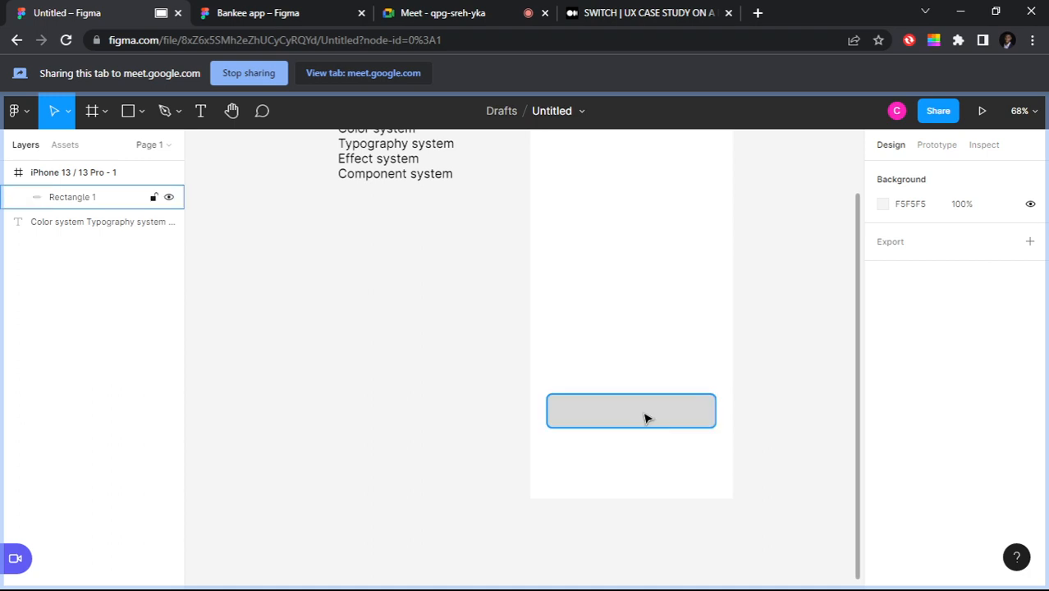
Step: Draw a circle about 111 × 112 on the empty canvas to the left of the iPhone frame
drag(665, 370, 694, 339)
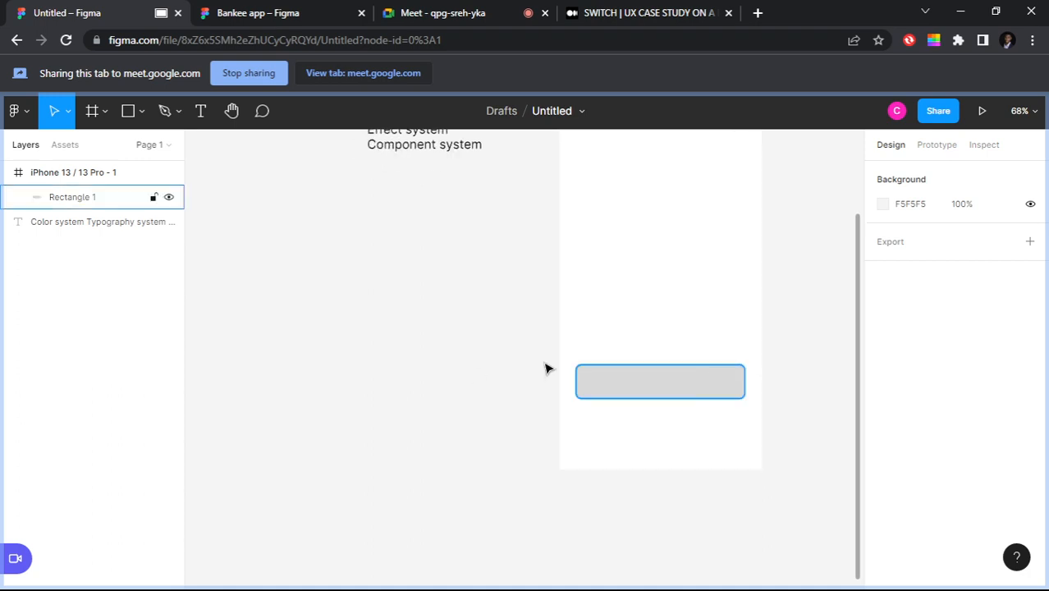
click(142, 111)
click(115, 203)
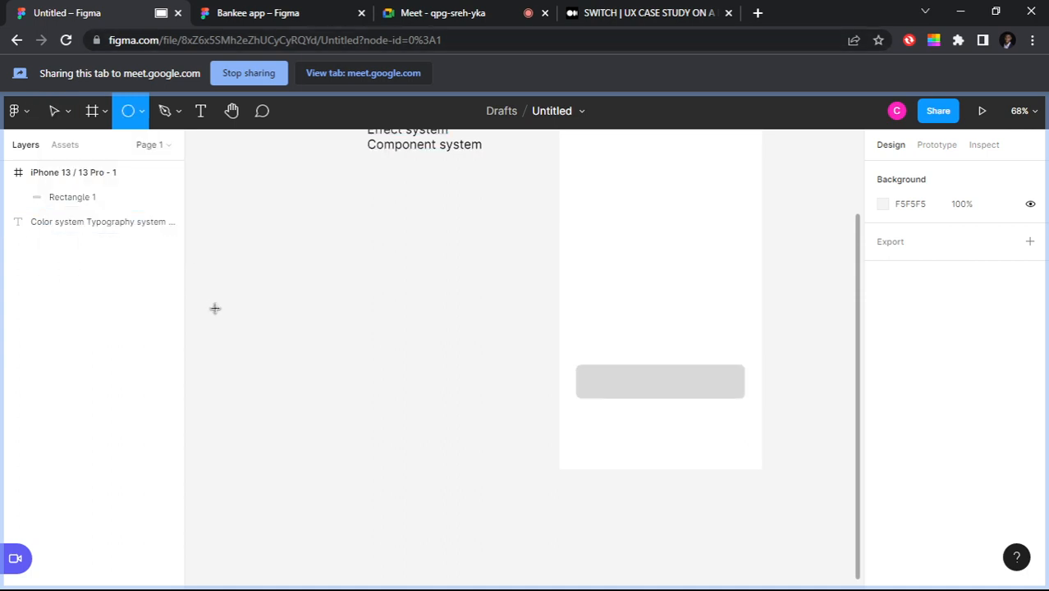
drag(219, 309, 279, 367)
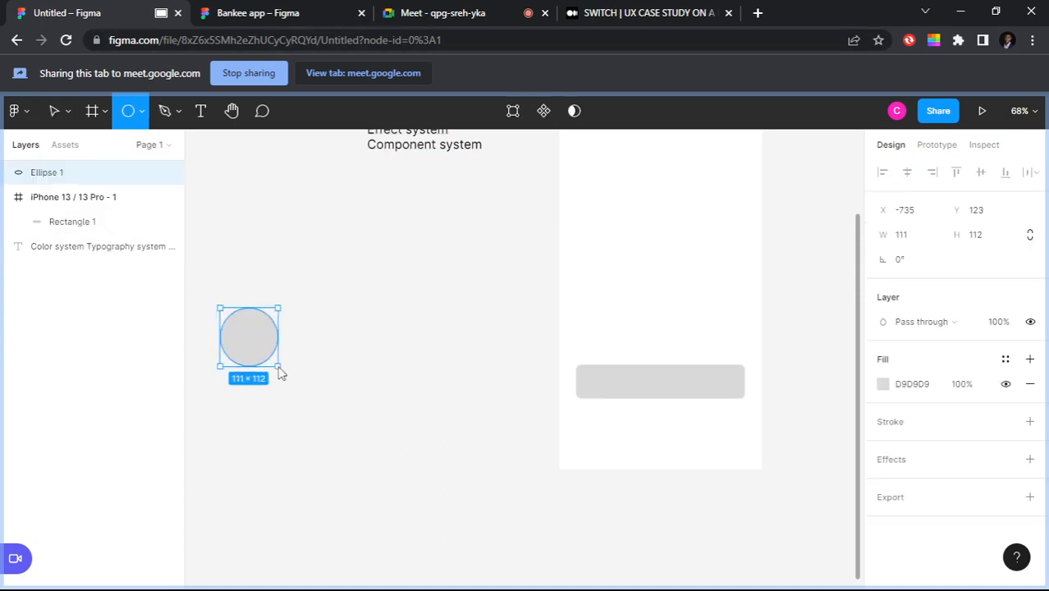
Step: Duplicate the circle and place the copy directly to its right at the same height, at about X -593
click(273, 255)
click(255, 347)
drag(256, 362, 329, 352)
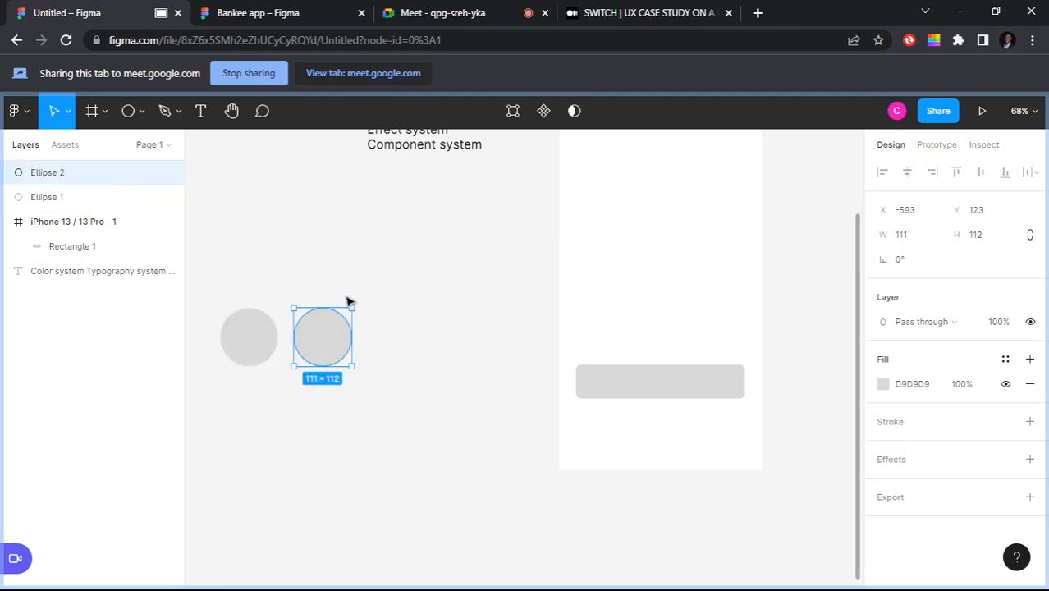
Step: Duplicate the circle twice more with the same spacing to complete a row of four equal circles
key(ctrl+d)
key(ctrl+d)
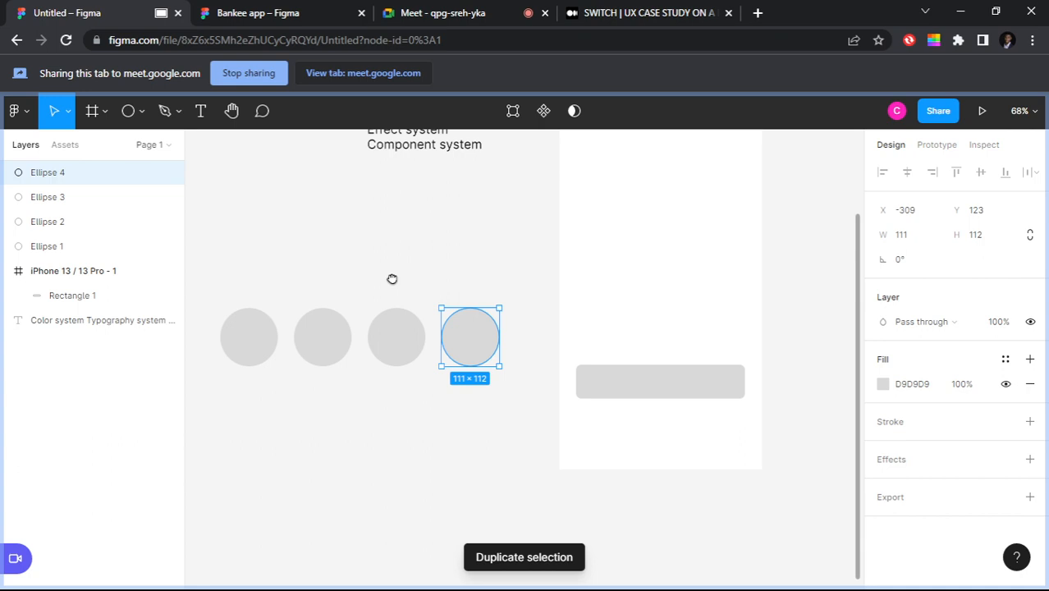
scroll(380, 320, left, 3)
Step: Fill the first circle in the row with dark blue, hex 0024A6
click(369, 358)
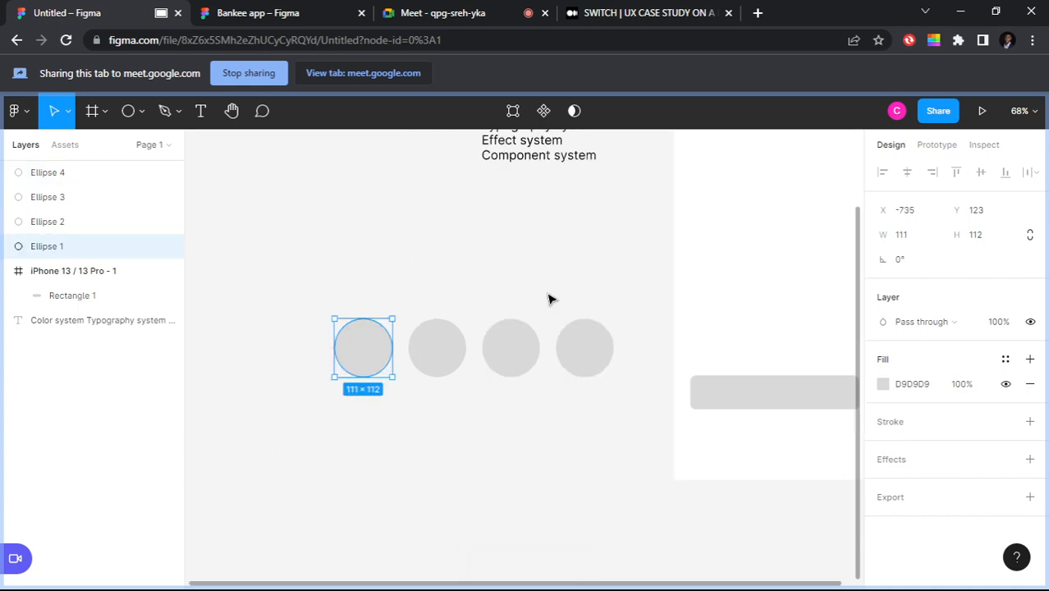
click(884, 385)
click(803, 408)
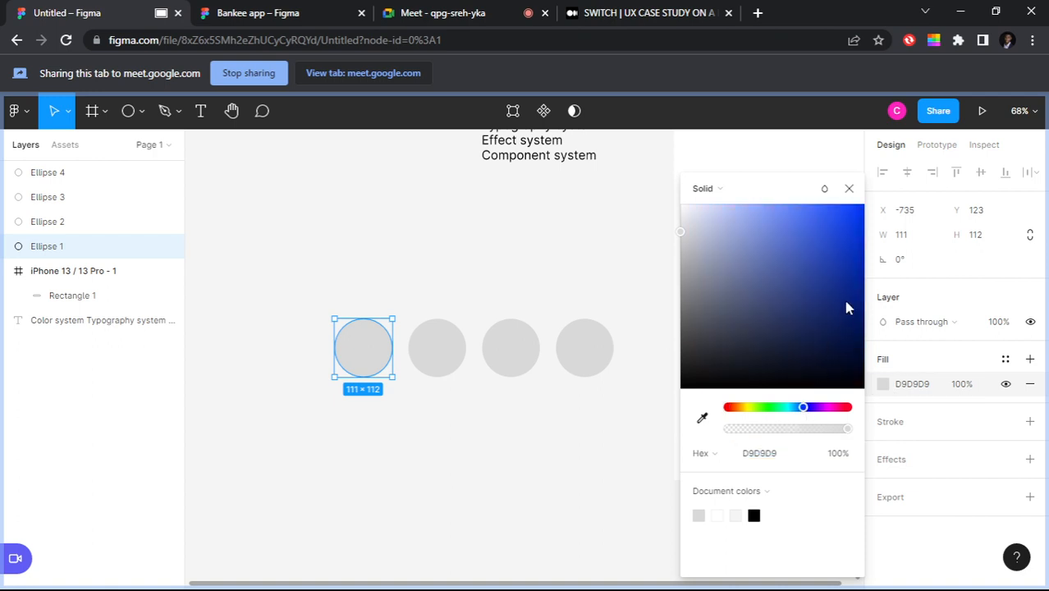
click(862, 312)
drag(866, 323, 889, 281)
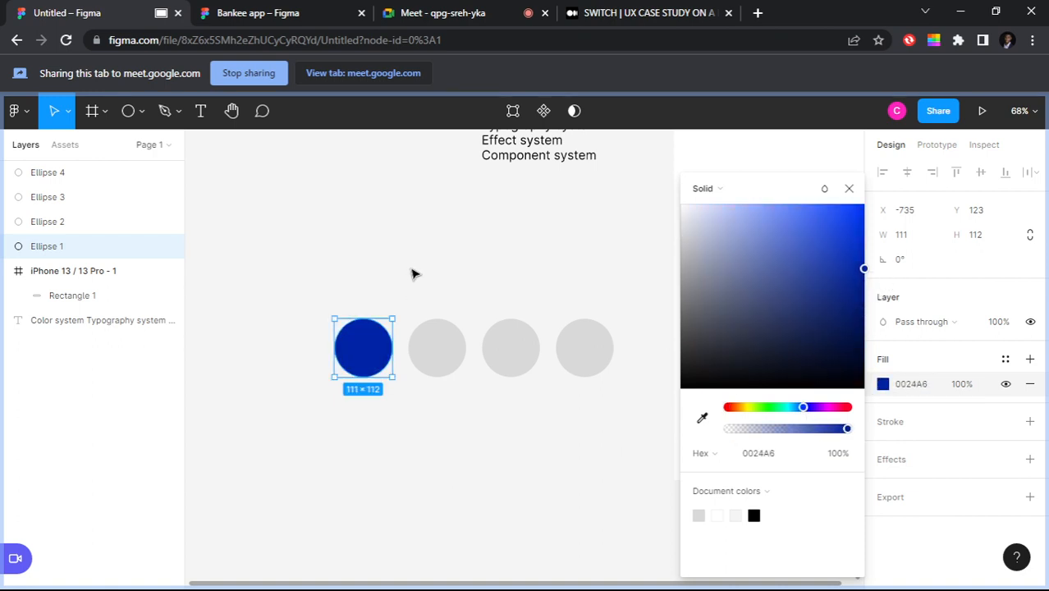
Step: Fill the second circle in the row with amber yellow, hex FFB800
click(439, 346)
click(883, 384)
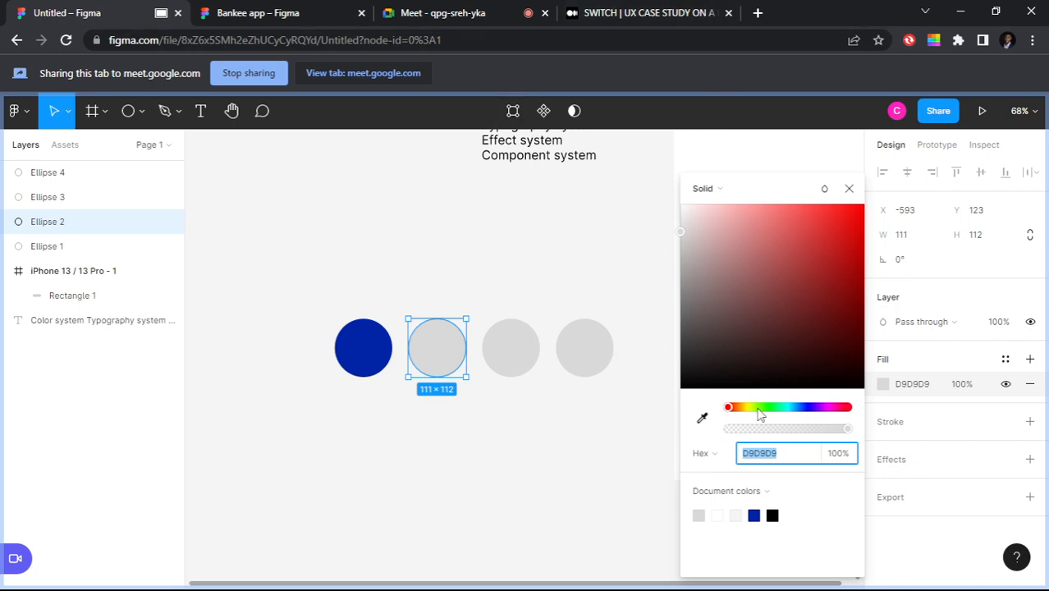
mouse_move(751, 415)
mouse_down()
mouse_move(750, 399)
mouse_move(744, 413)
mouse_up()
drag(810, 253, 870, 213)
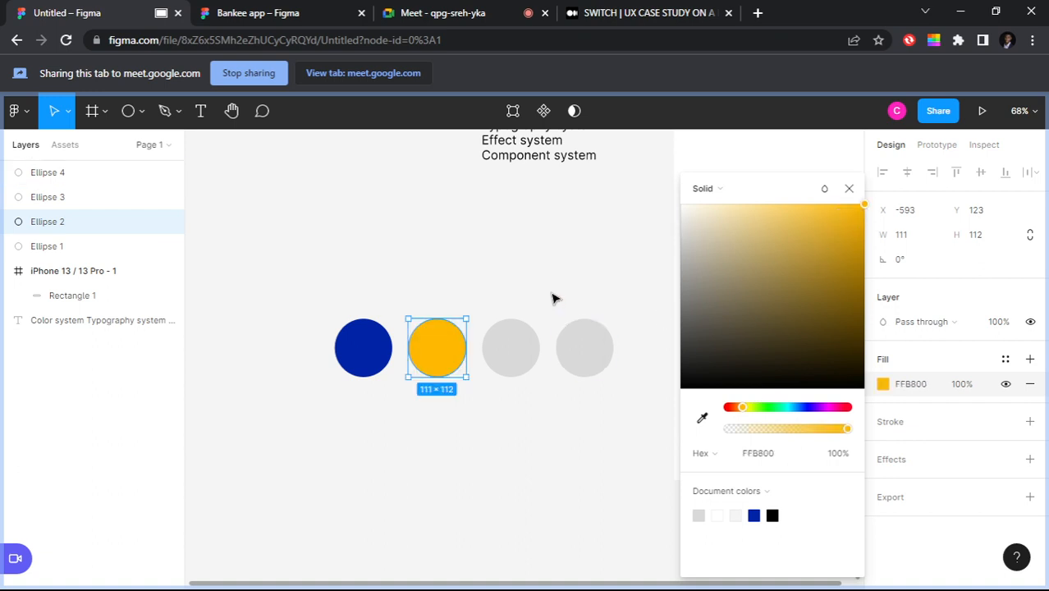
Step: Fill the third circle in the row with turquoise, hex 38EBD5
click(524, 359)
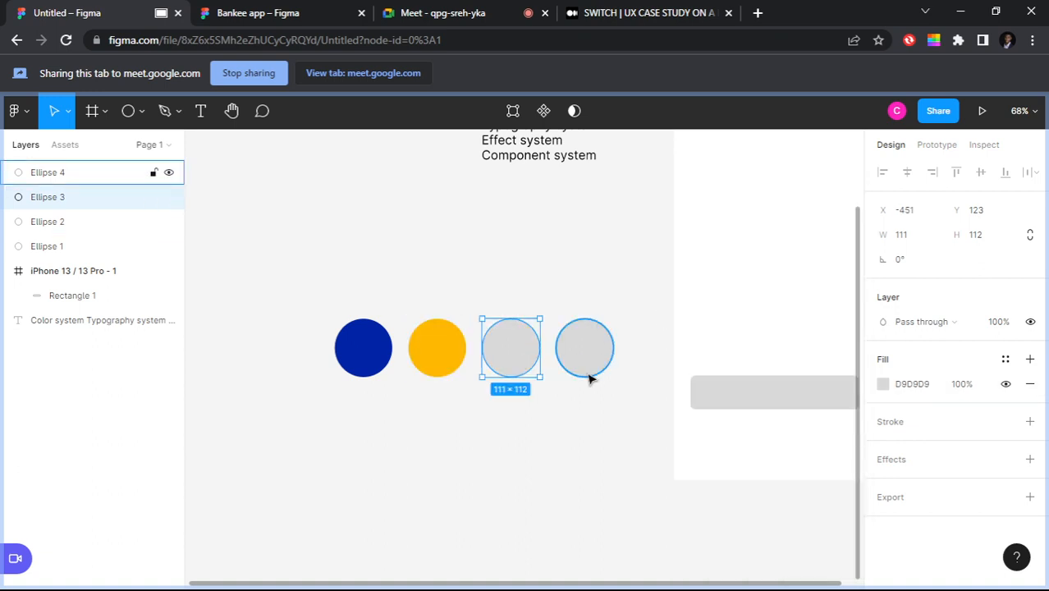
click(883, 383)
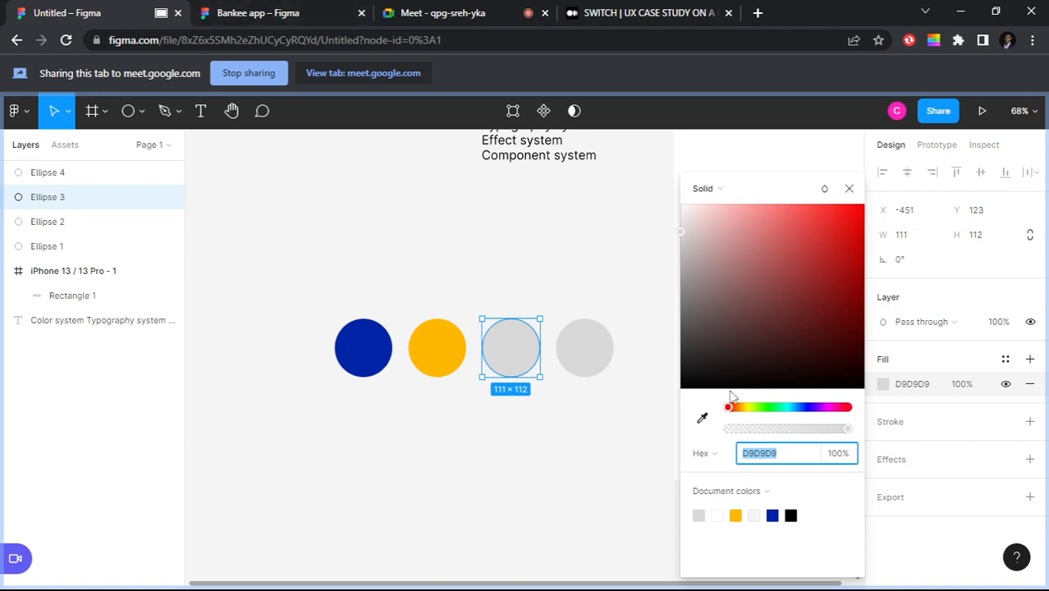
click(787, 409)
mouse_move(811, 245)
mouse_down()
mouse_move(797, 201)
mouse_move(819, 228)
mouse_up()
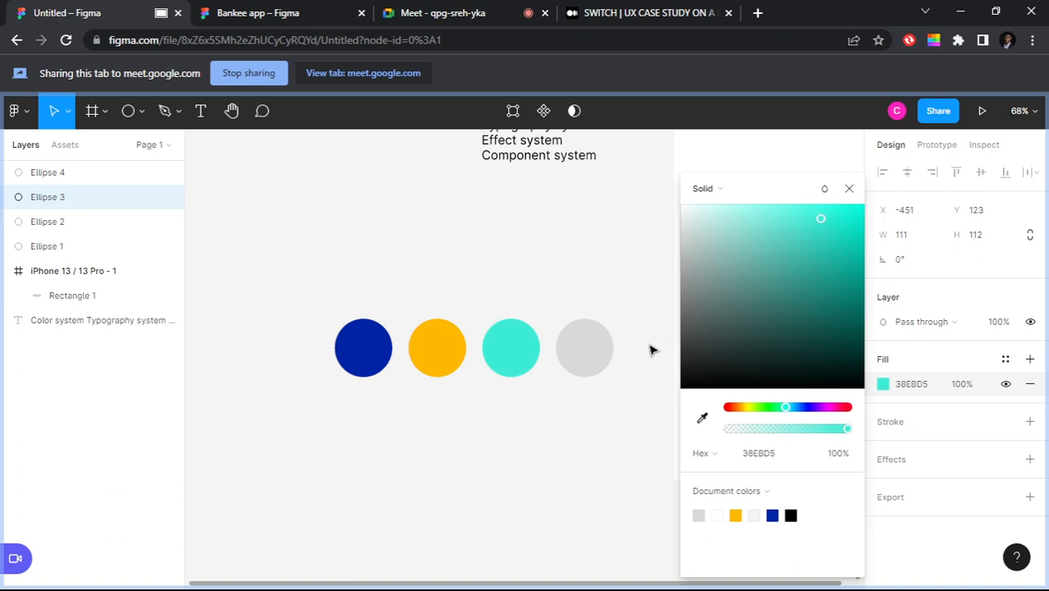
Step: Fill the fourth circle in the row with dark red, hex C70909, and deselect it
click(597, 350)
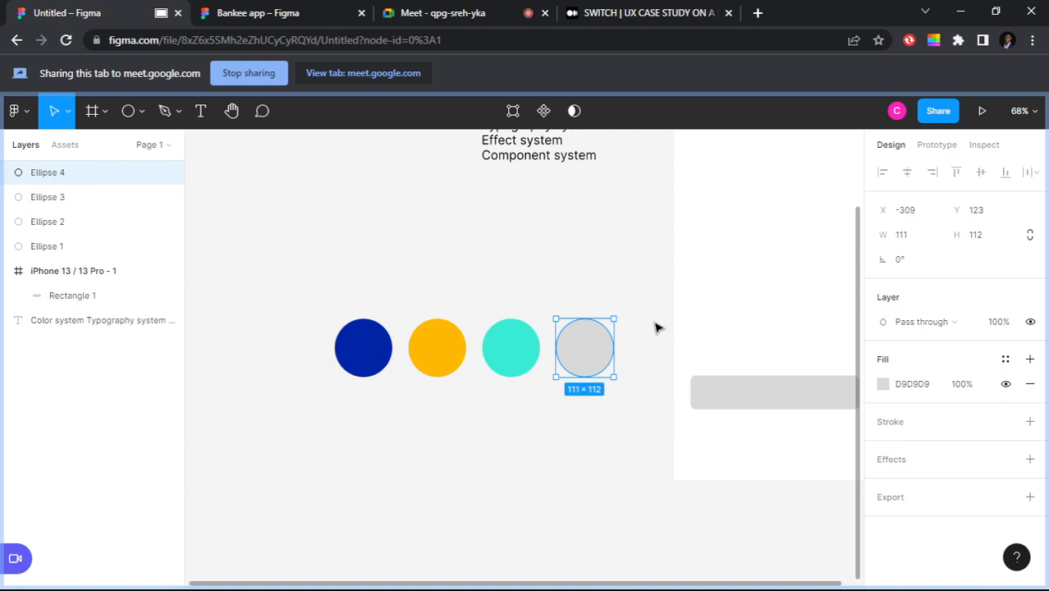
click(883, 384)
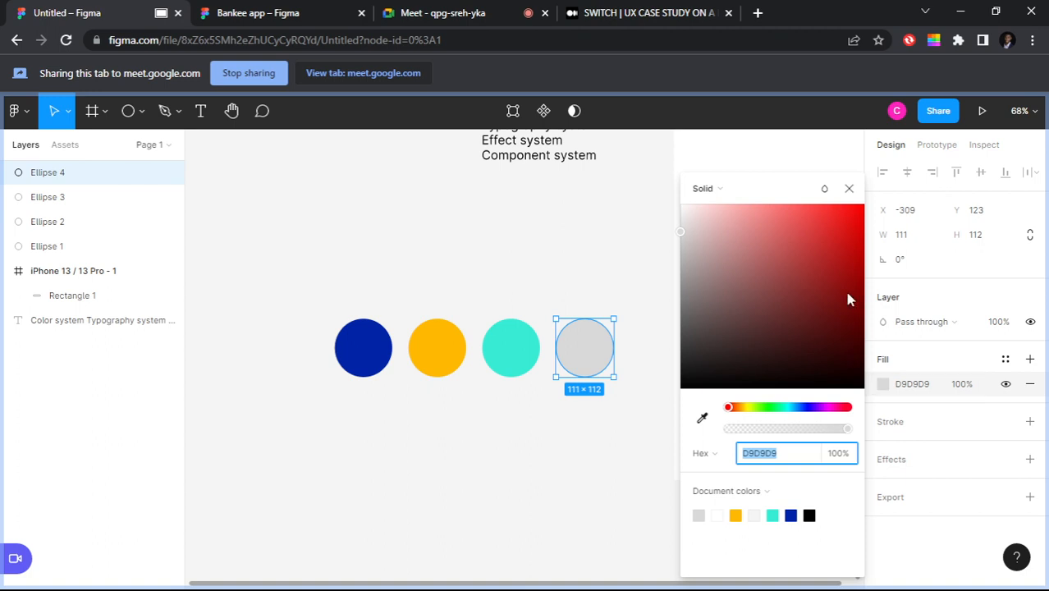
drag(854, 242, 856, 245)
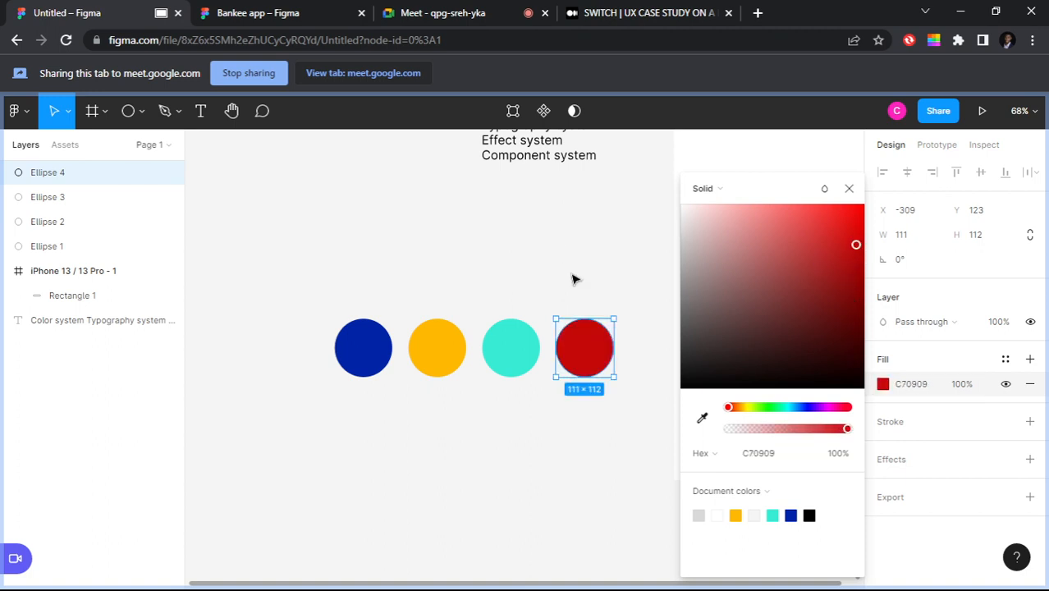
click(307, 312)
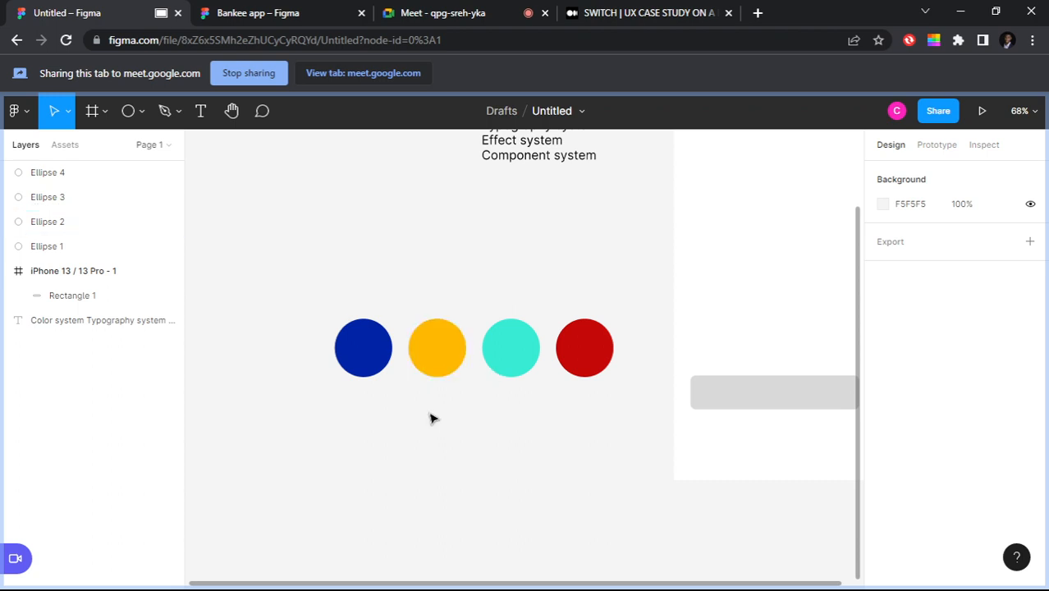
Step: Create a color style named "Primary Color" from the blue circle's fill
click(370, 344)
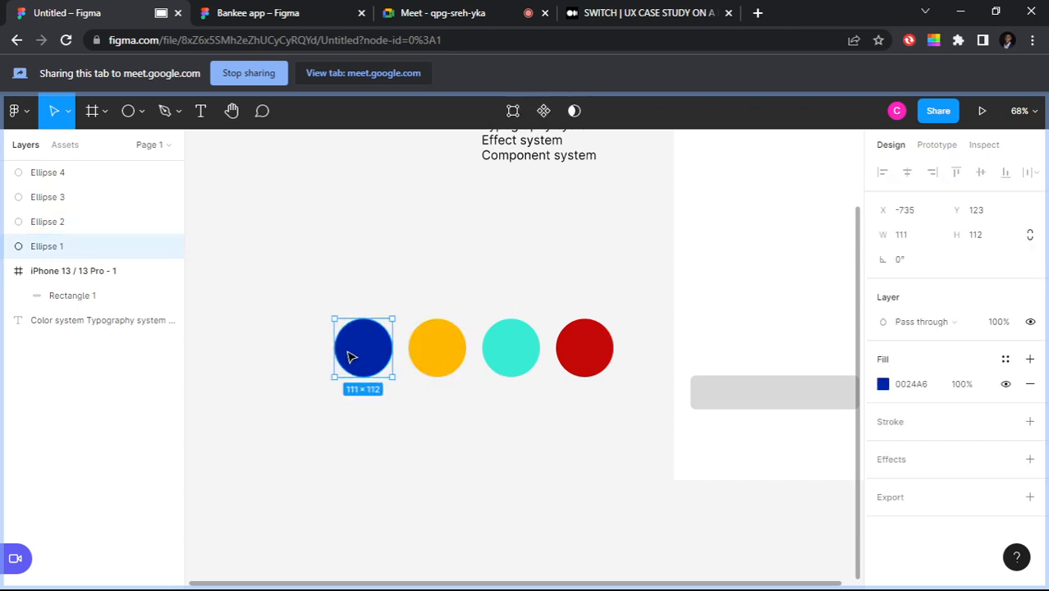
key(Escape)
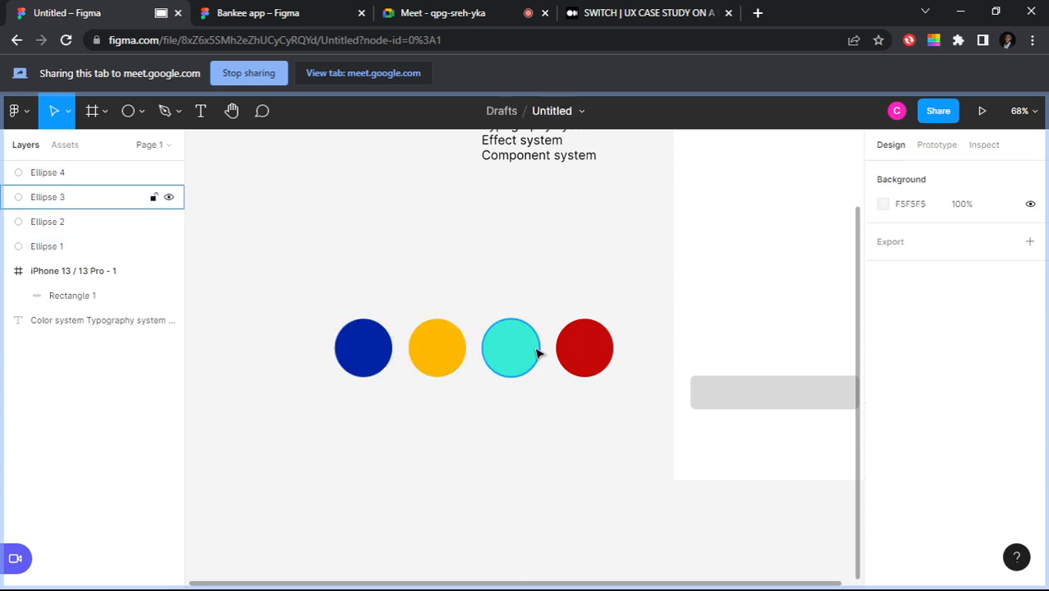
click(379, 345)
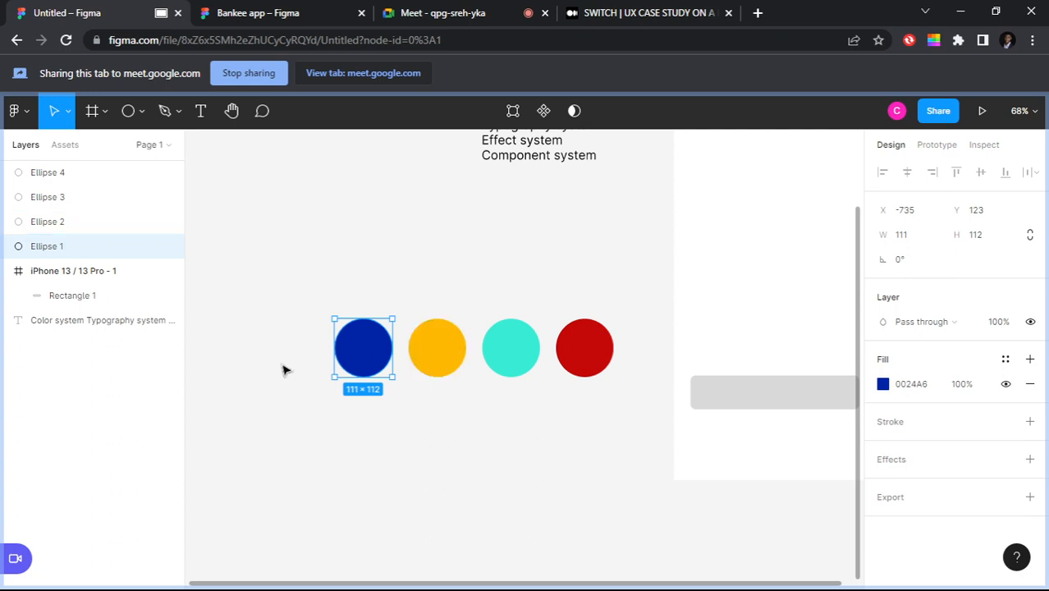
key(Escape)
click(376, 344)
click(1006, 361)
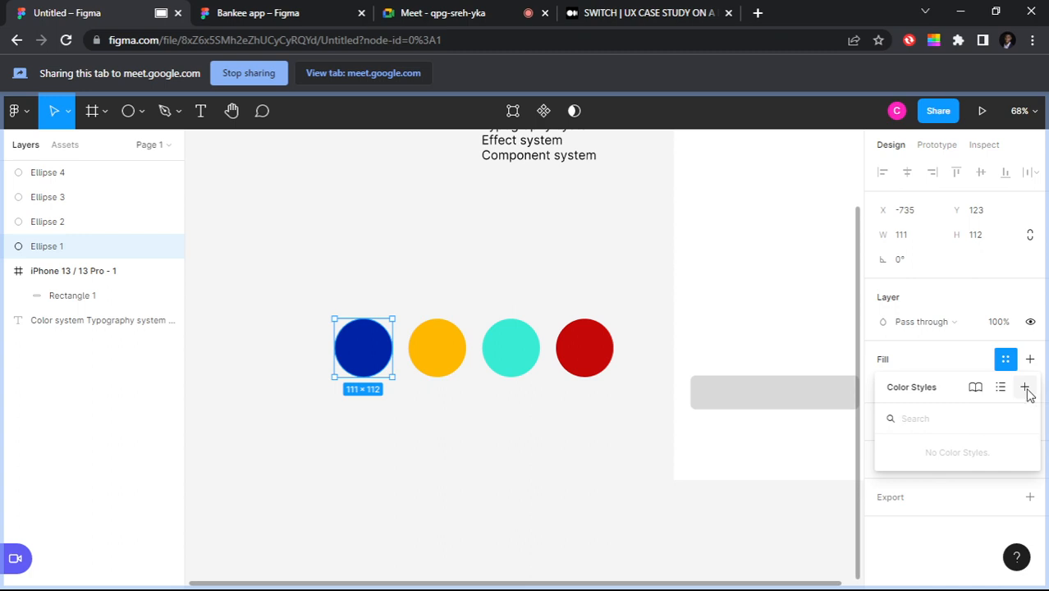
click(1025, 388)
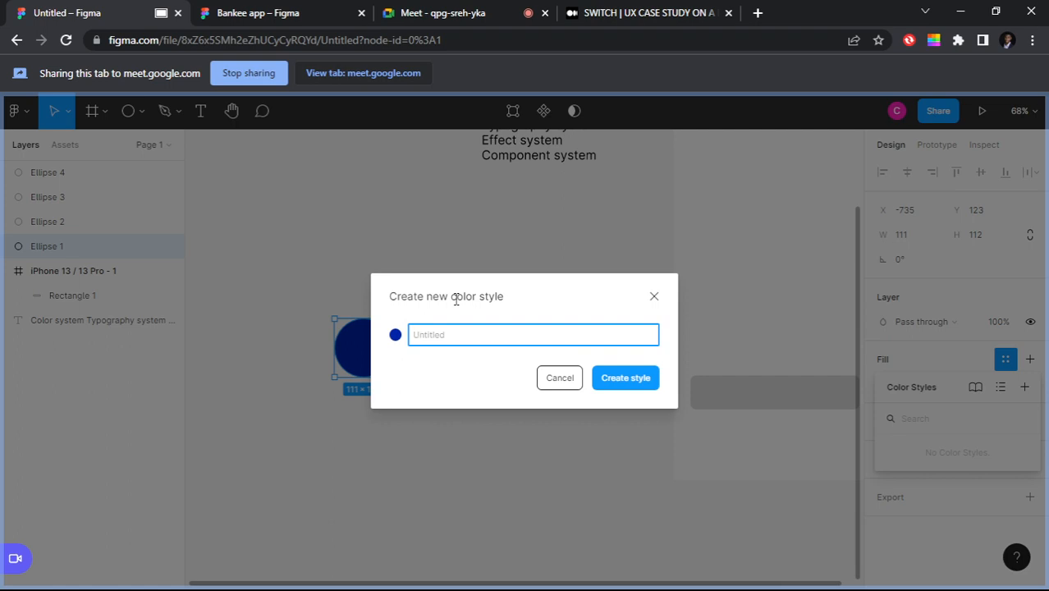
text(Primary Color)
click(387, 394)
click(624, 379)
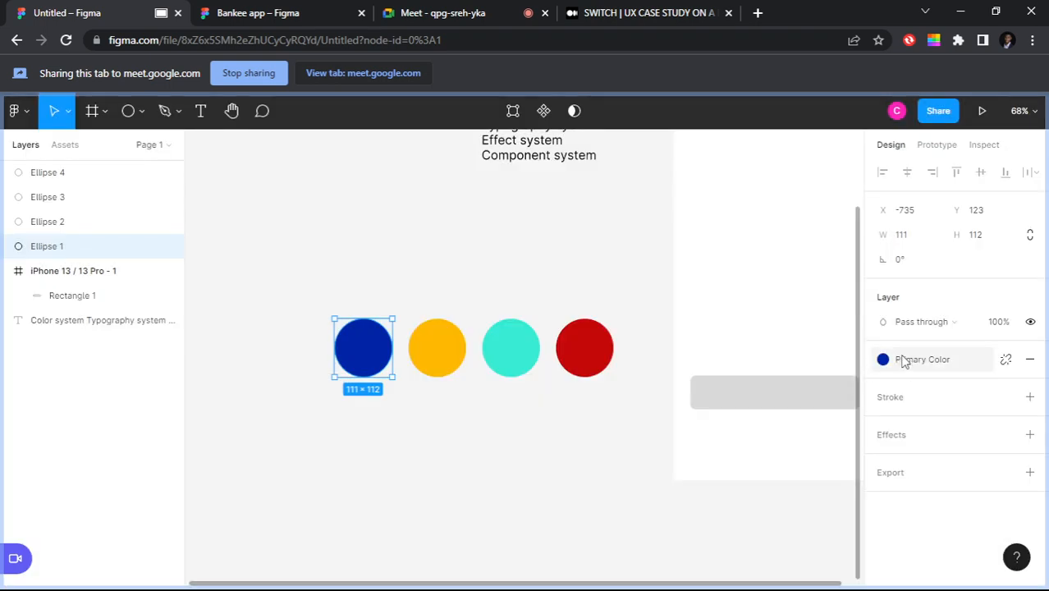
Step: Apply the Primary Color style to the fill of the button rectangle in the iPhone frame
drag(621, 237, 452, 218)
click(628, 379)
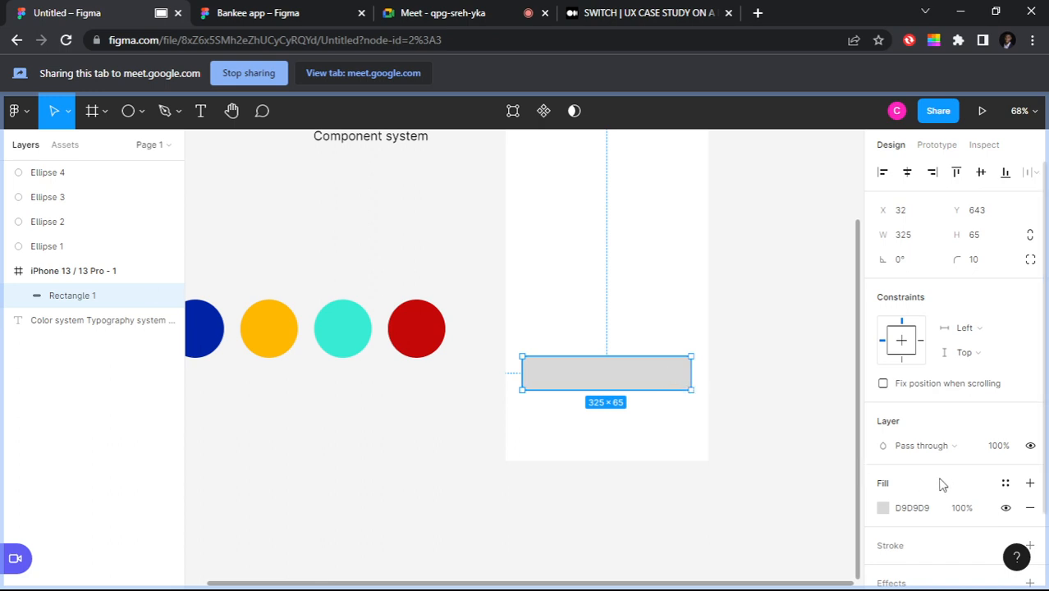
click(1005, 483)
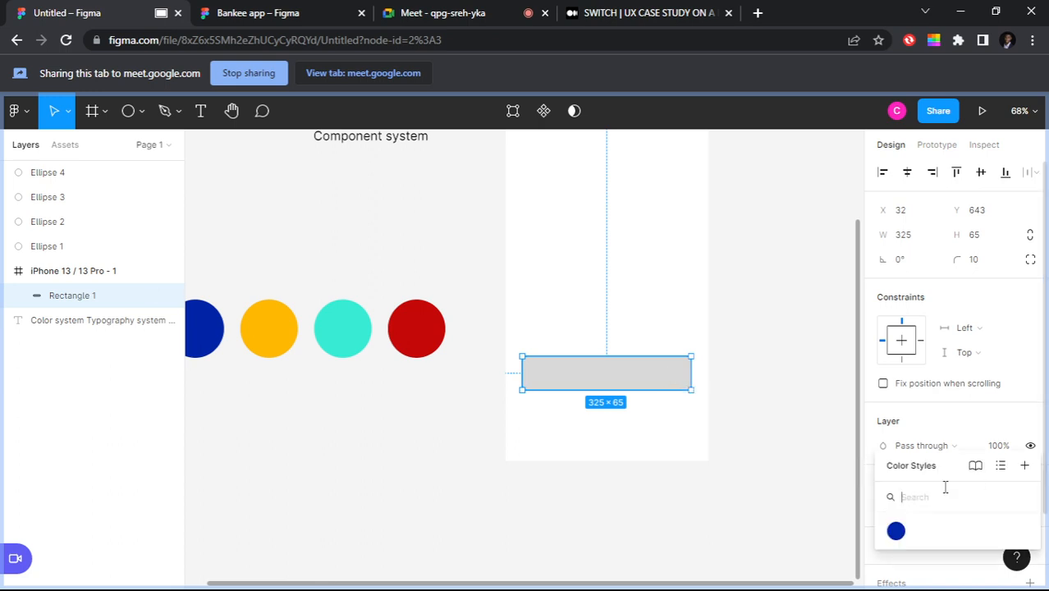
click(896, 532)
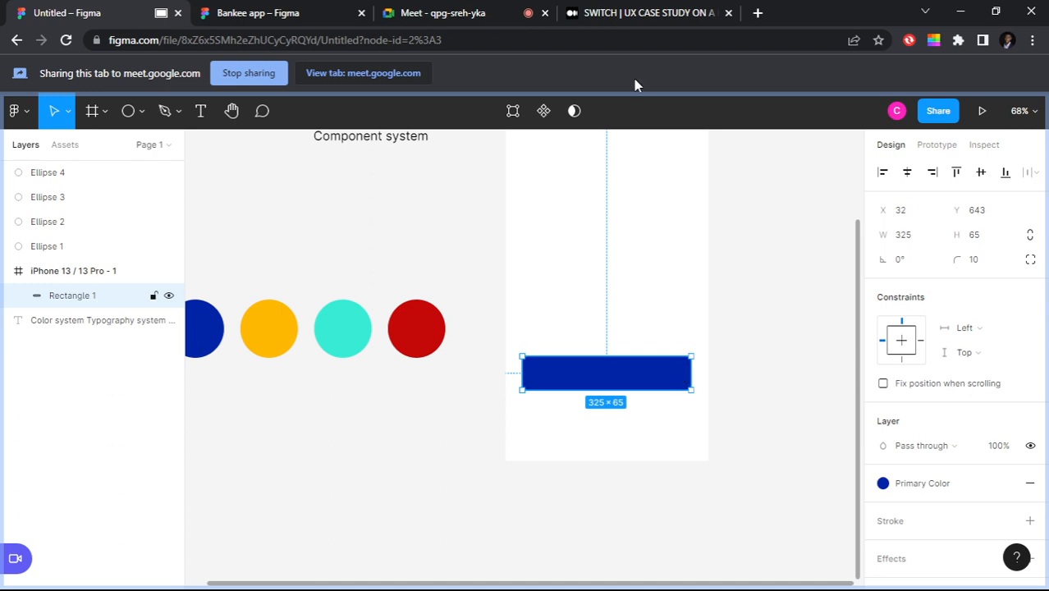
Step: Create a color style named "Secondary color" from the yellow circle's fill
drag(466, 221, 592, 216)
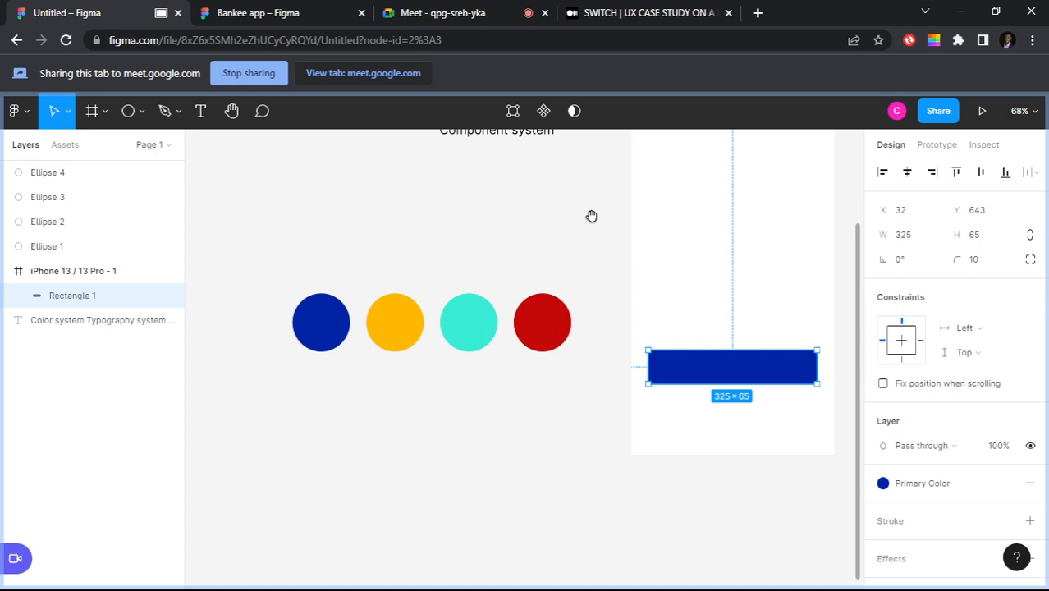
click(404, 305)
click(539, 324)
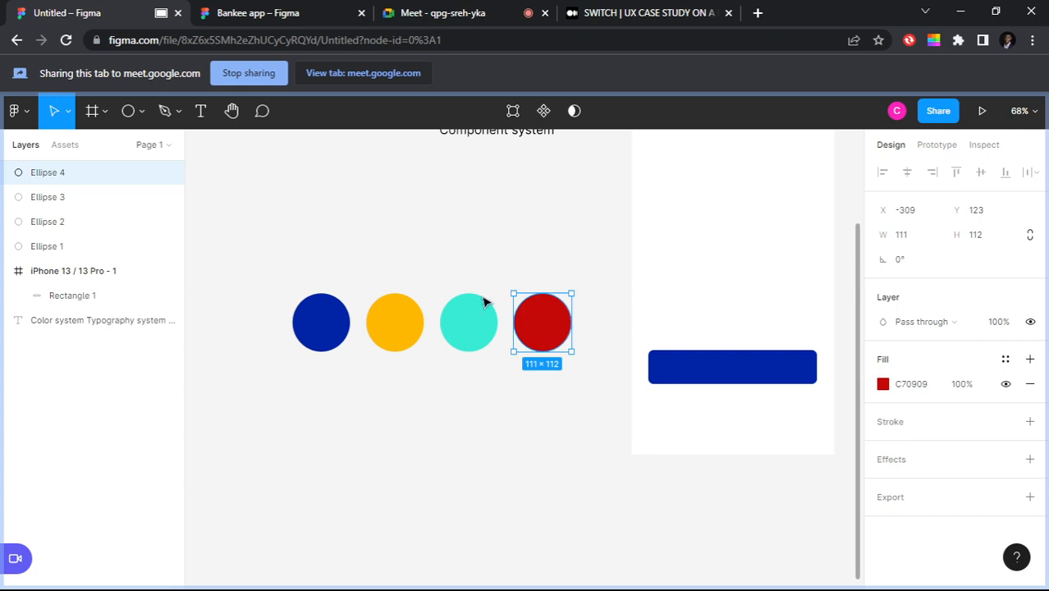
click(393, 317)
click(1005, 359)
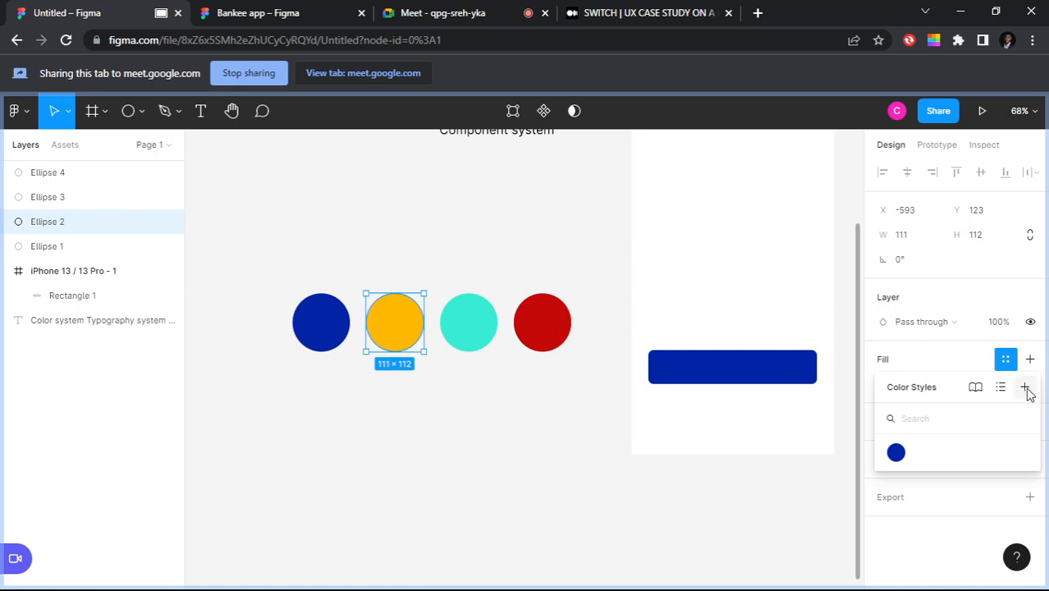
click(1025, 386)
text(secondary )
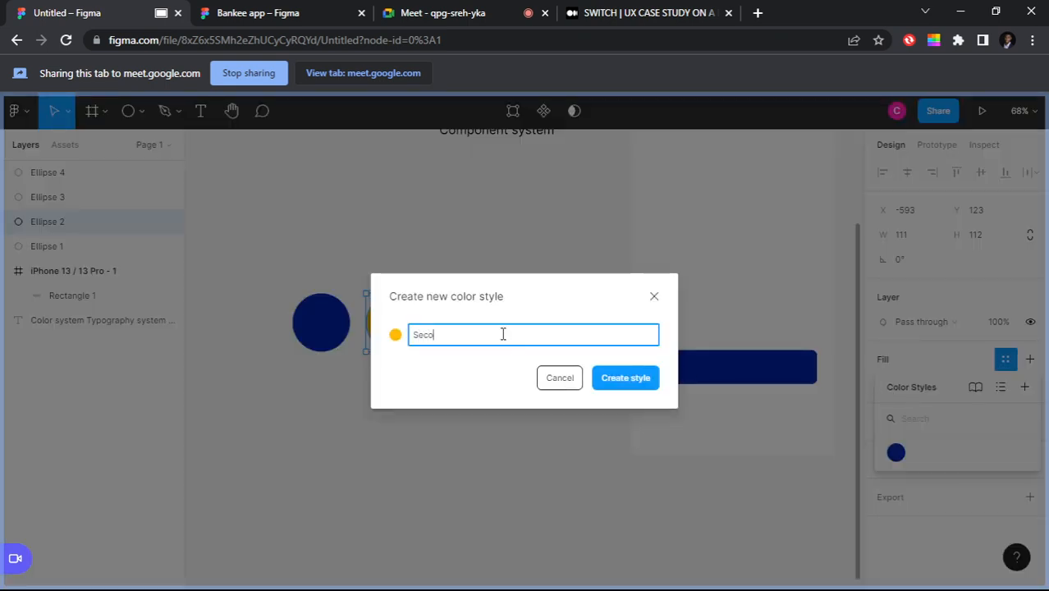
text(color)
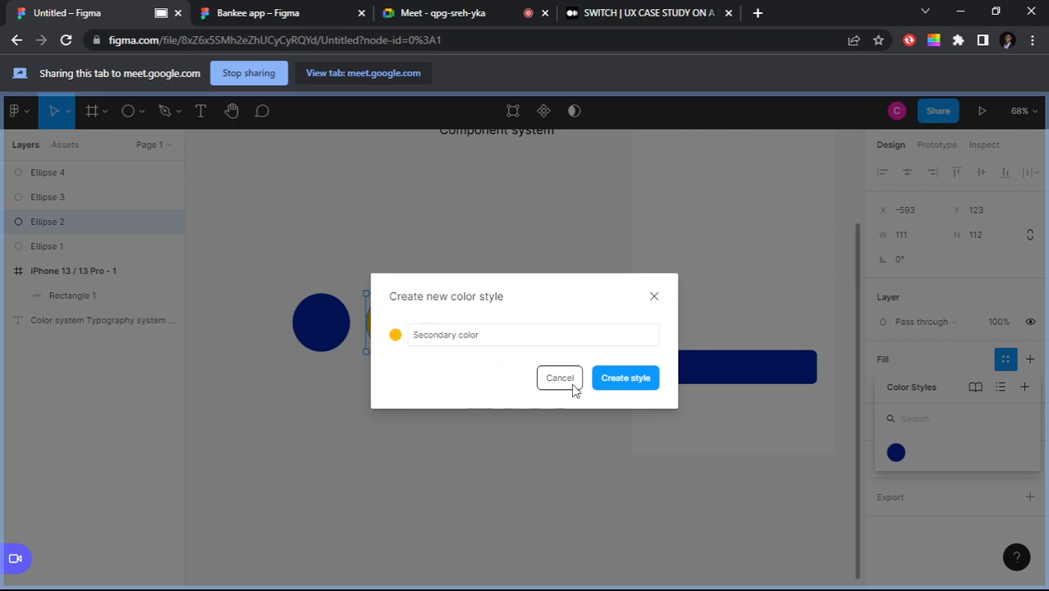
click(608, 379)
Step: Create a color style named "Accent color" from the turquoise circle's fill
click(487, 336)
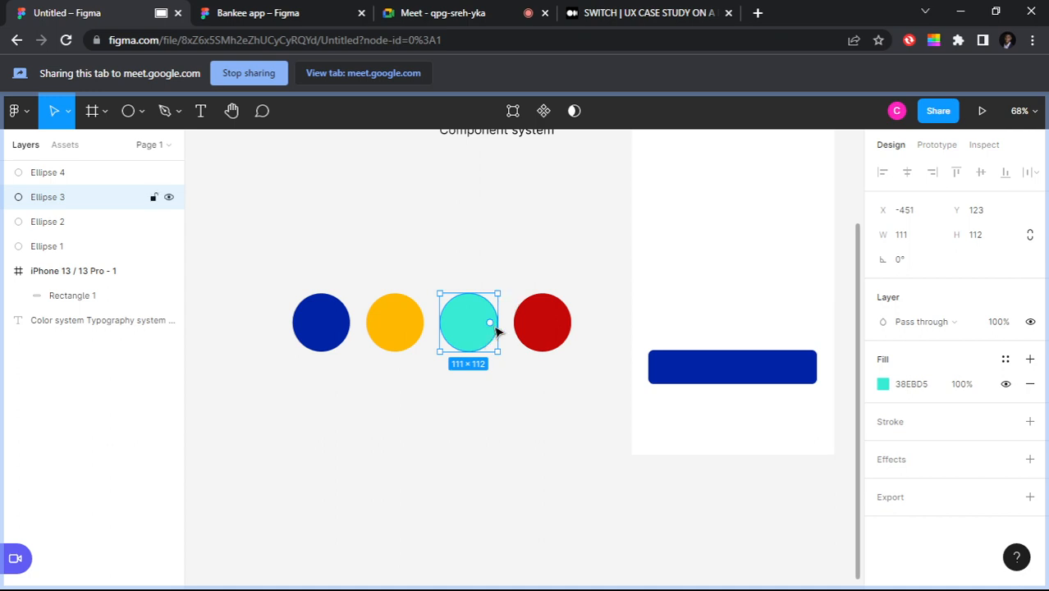
click(1009, 359)
click(1025, 387)
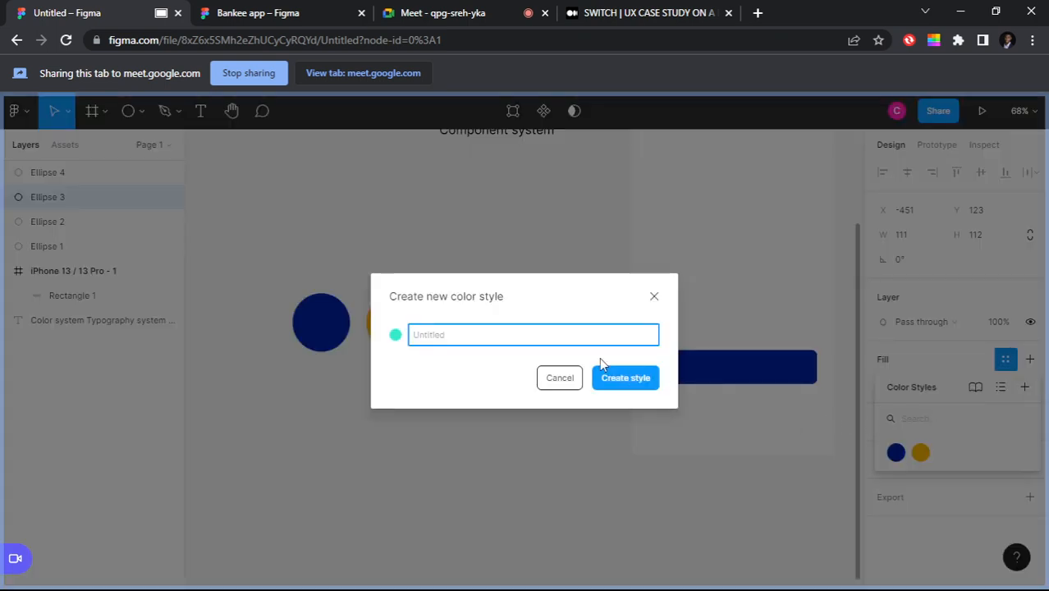
text(Accent)
text( colo)
key(BackSpace)
text(lor)
click(622, 382)
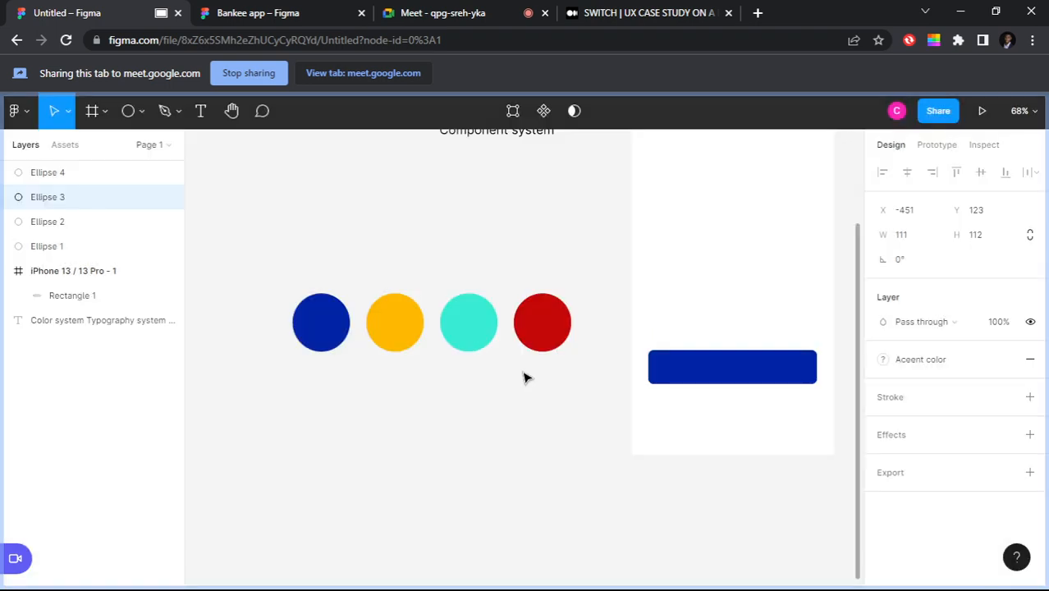
Step: Create a color style named "Danger color" from the red circle's fill, and deselect the circle
click(550, 312)
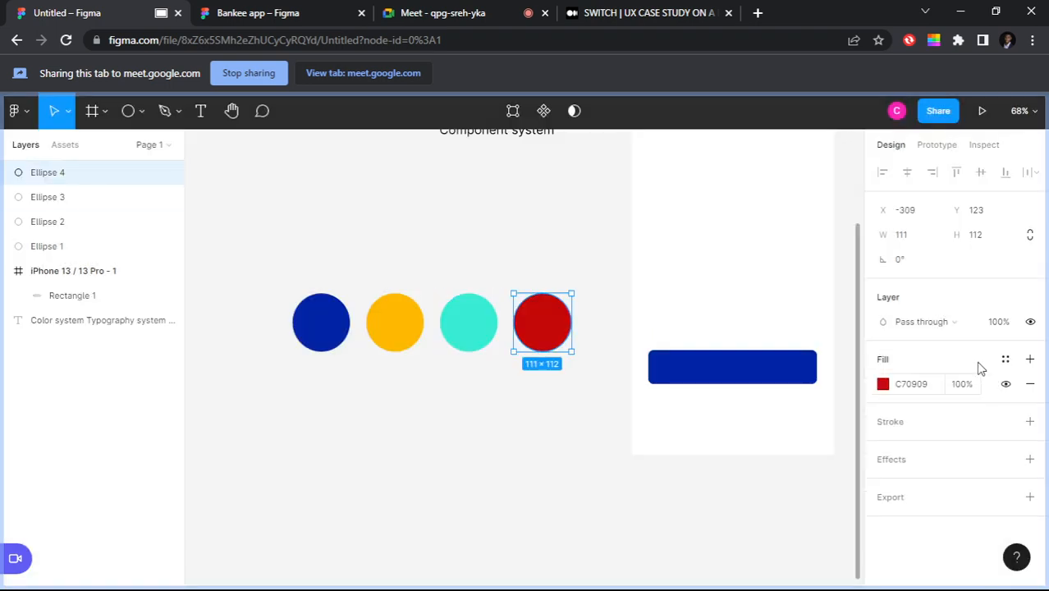
click(1006, 359)
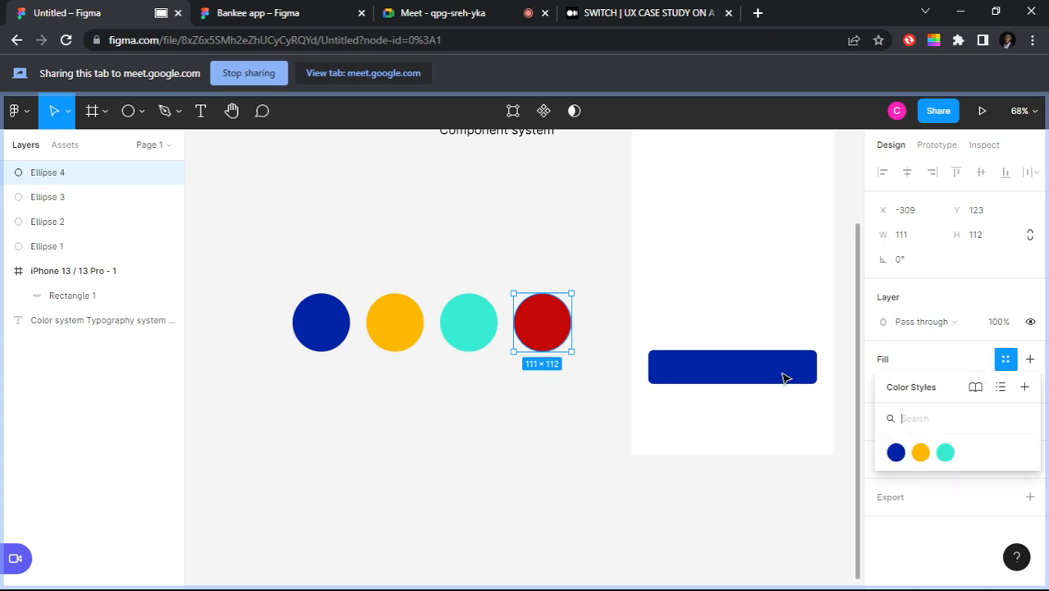
click(1025, 388)
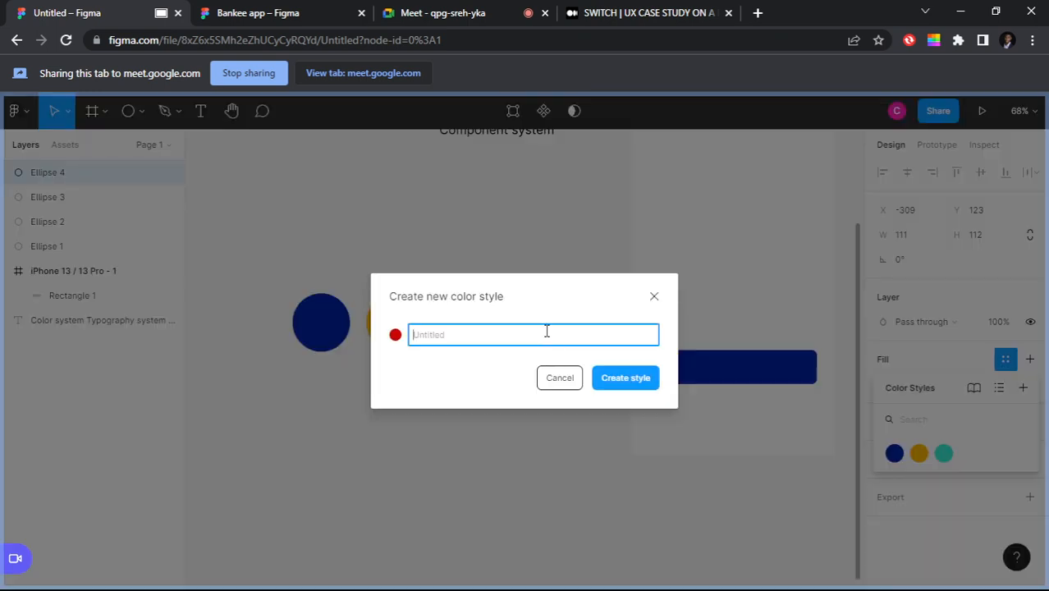
text(Danger color)
click(617, 387)
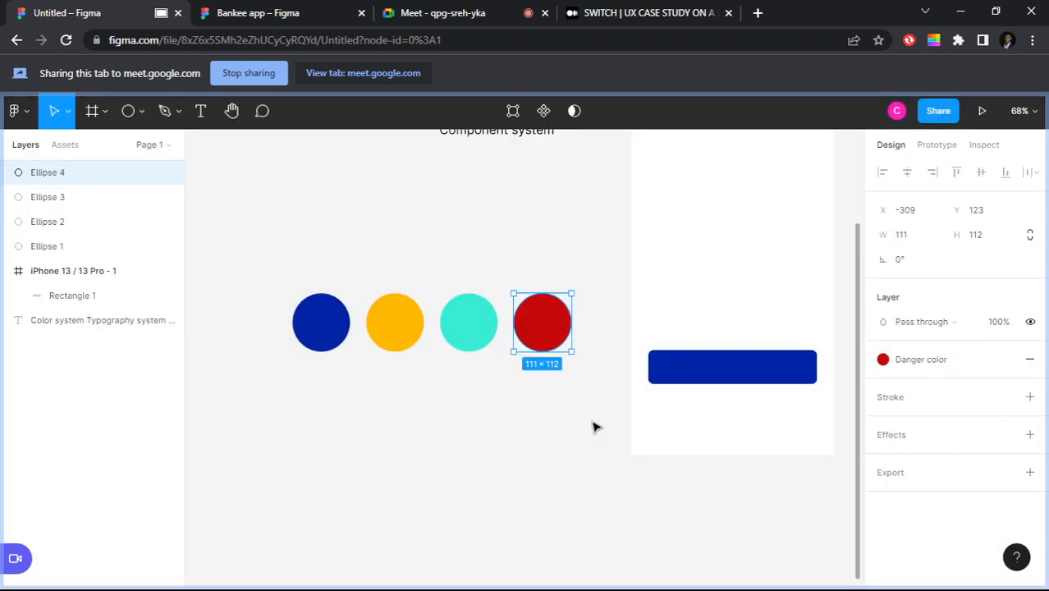
click(488, 458)
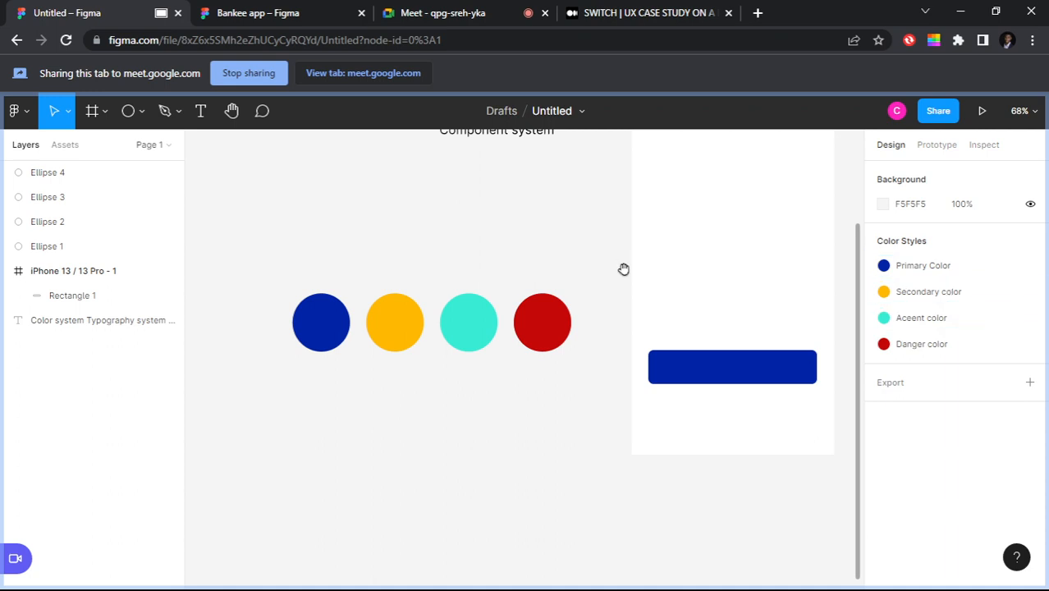
Step: Add the text "Create account" above the blue button in the iPhone frame
drag(604, 244, 532, 251)
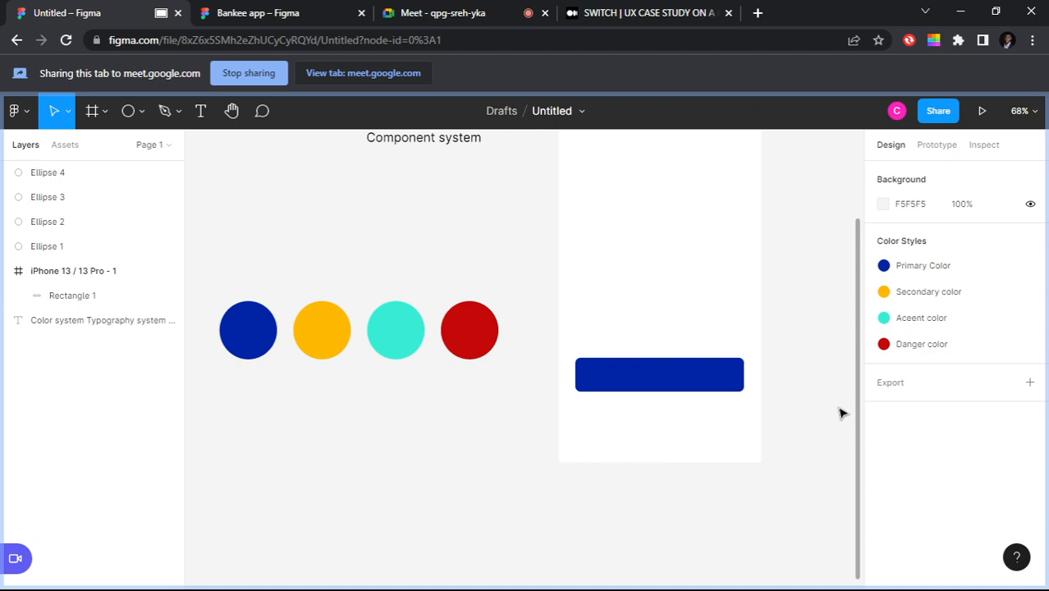
scroll(741, 384, right, 3)
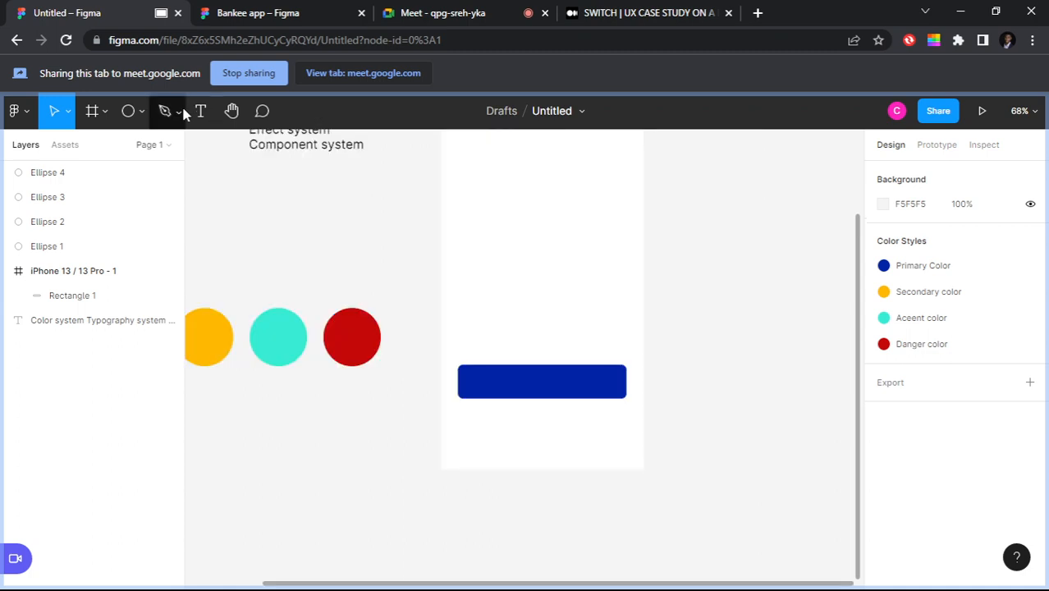
click(231, 111)
click(200, 111)
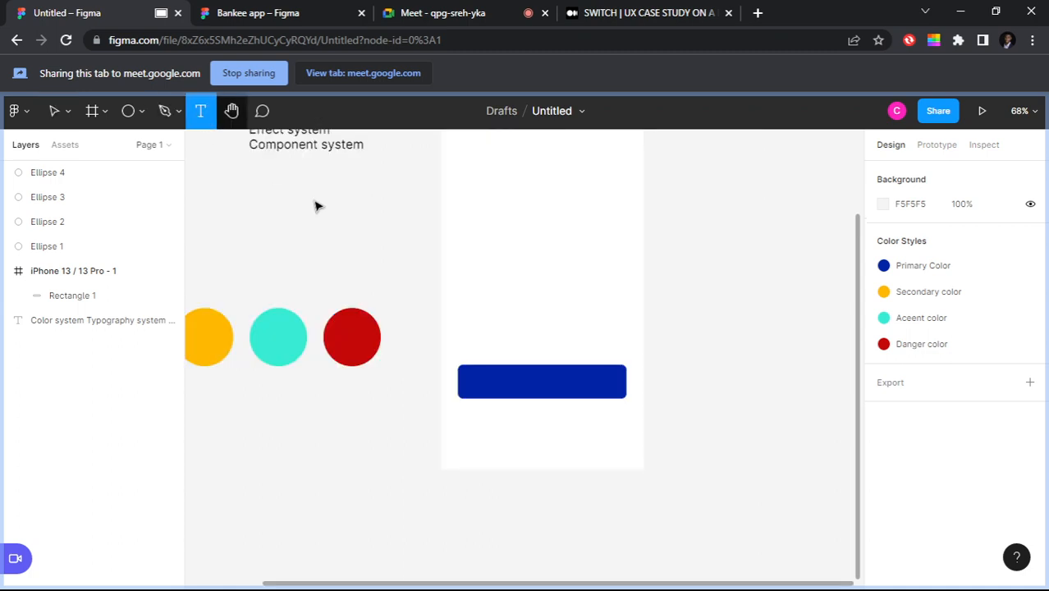
click(506, 297)
text(CX)
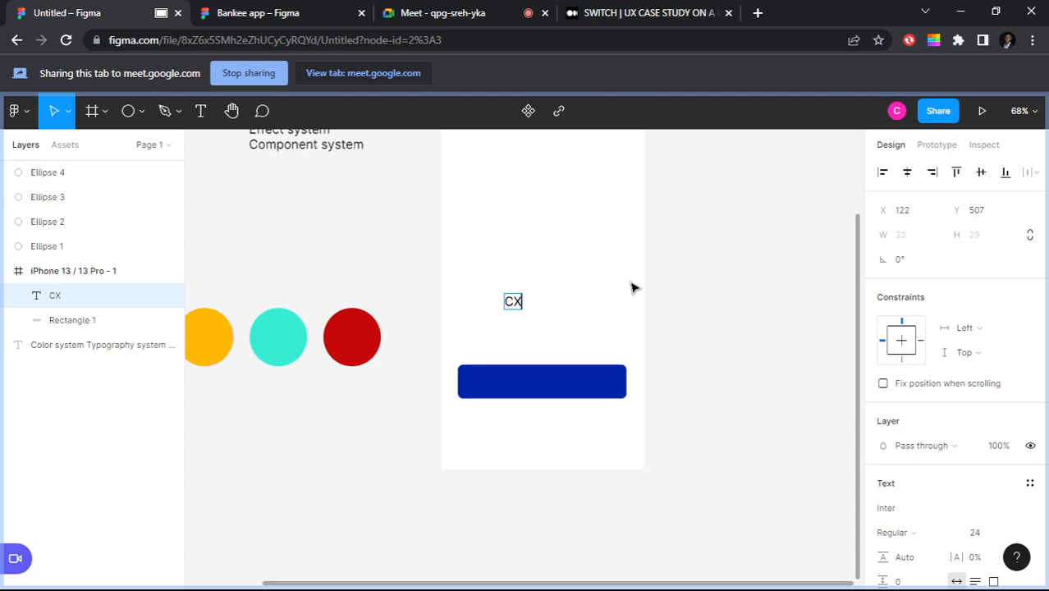
text(reat)
key(BackSpace)
key(BackSpace)
key(BackSpace)
key(BackSpace)
key(BackSpace)
key(BackSpace)
text(Create acco)
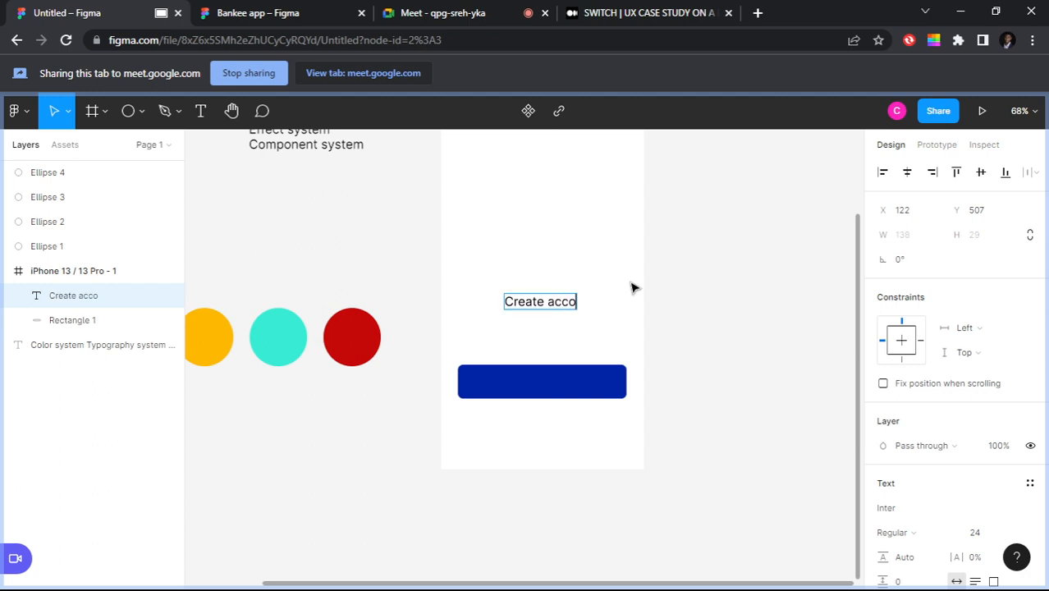
text(unt)
key(Escape)
Step: Move the "Create account" text onto the blue button, set its fill to white FFFFFF, and deselect it
drag(564, 299, 553, 383)
scroll(1009, 444, down, 5)
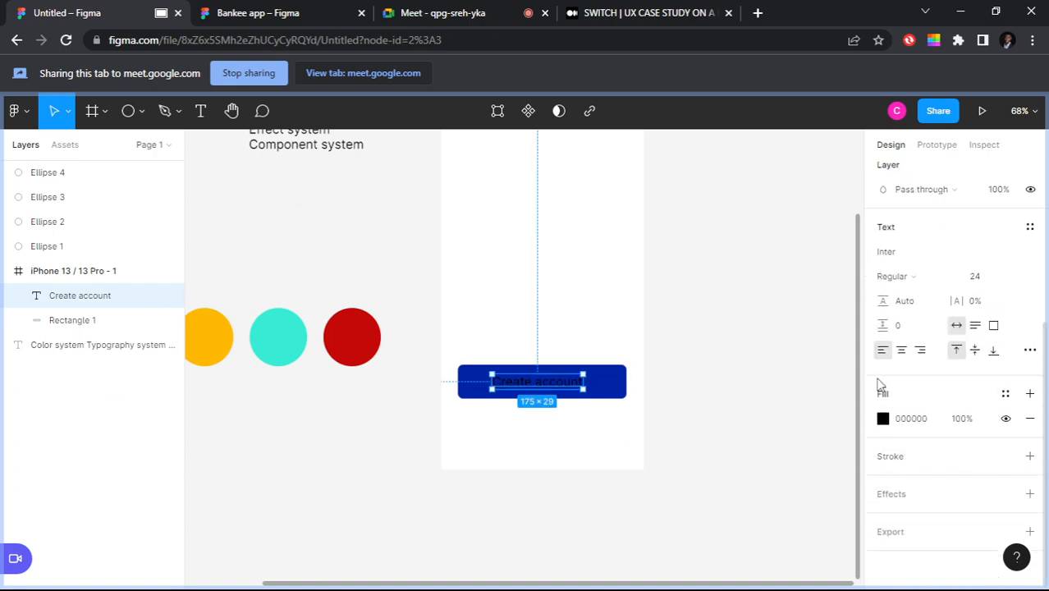
click(884, 419)
drag(822, 335, 601, 220)
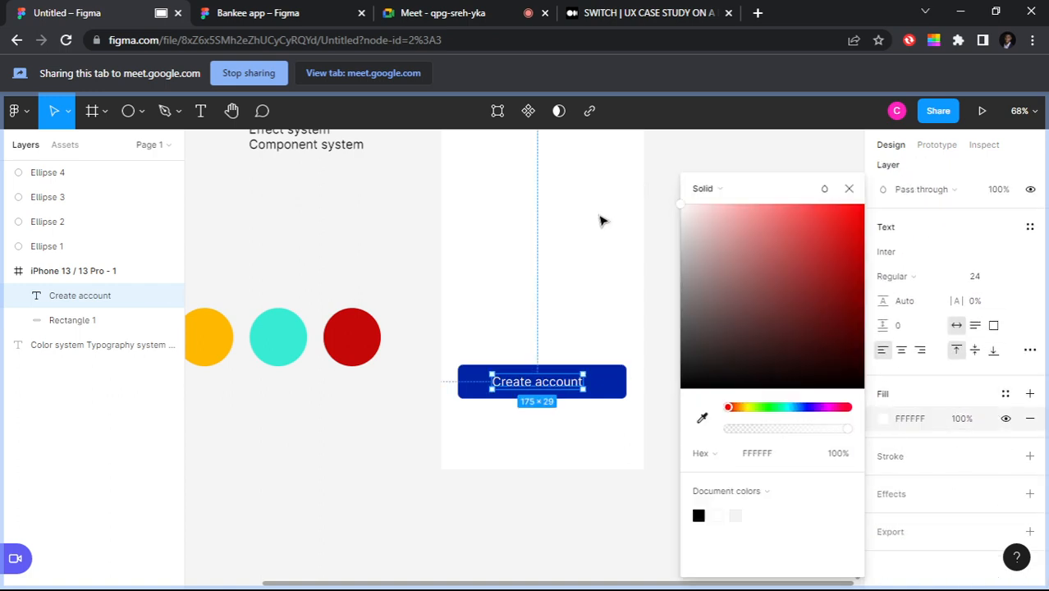
click(585, 266)
scroll(494, 457, down, 1)
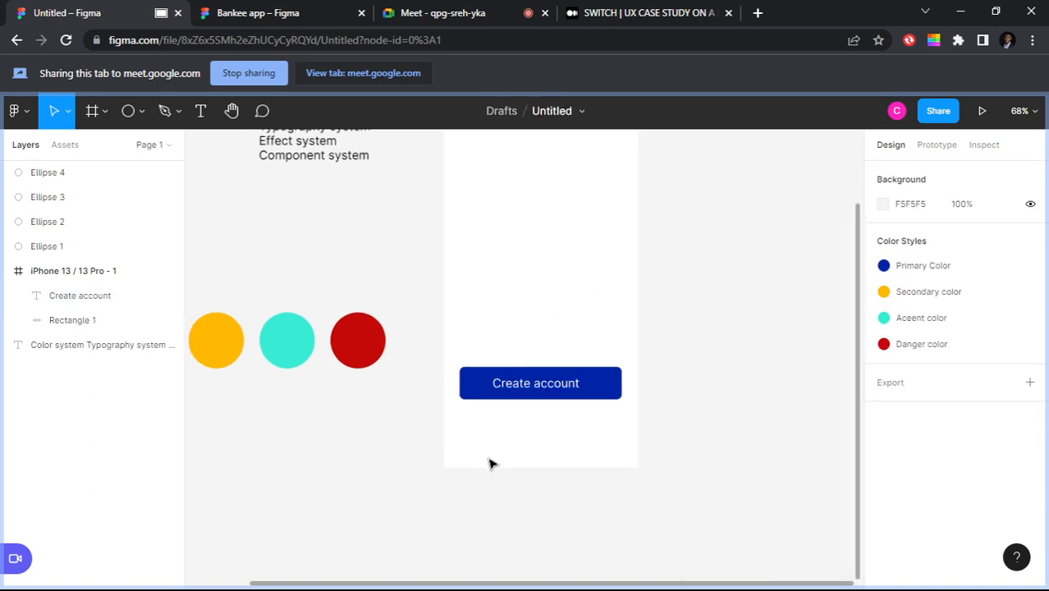
Step: Duplicate the iPhone frame and change the copy's button text to "Sign in"
scroll(471, 371, down, 3)
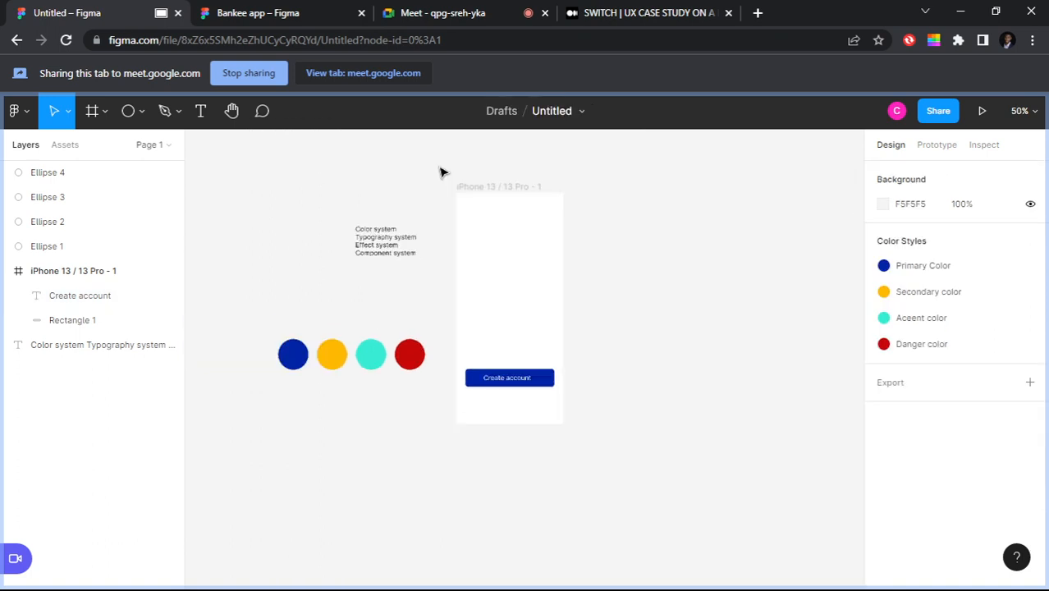
drag(446, 172, 609, 465)
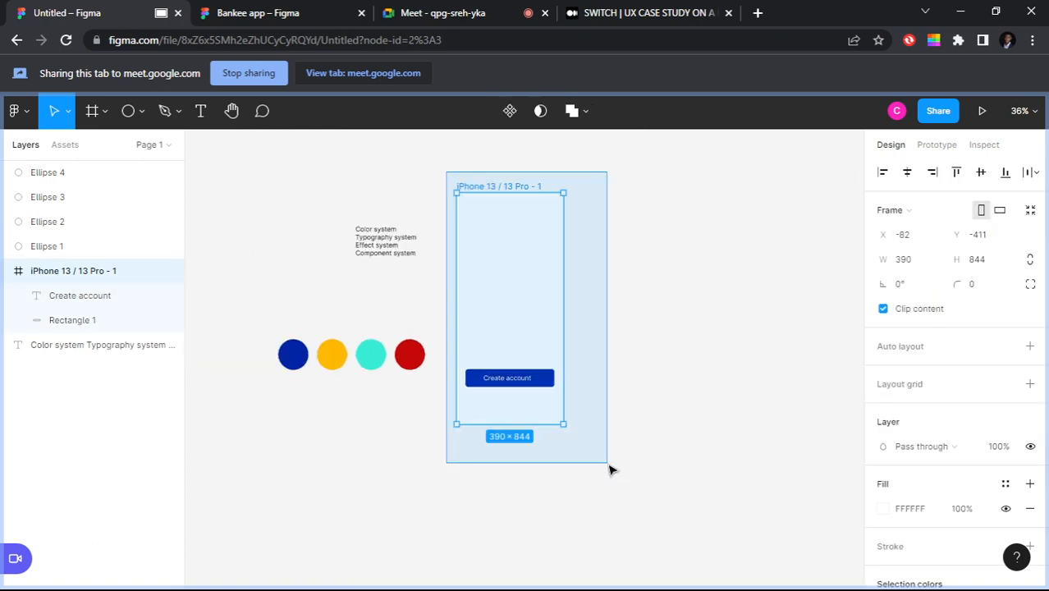
key(ctrl+d)
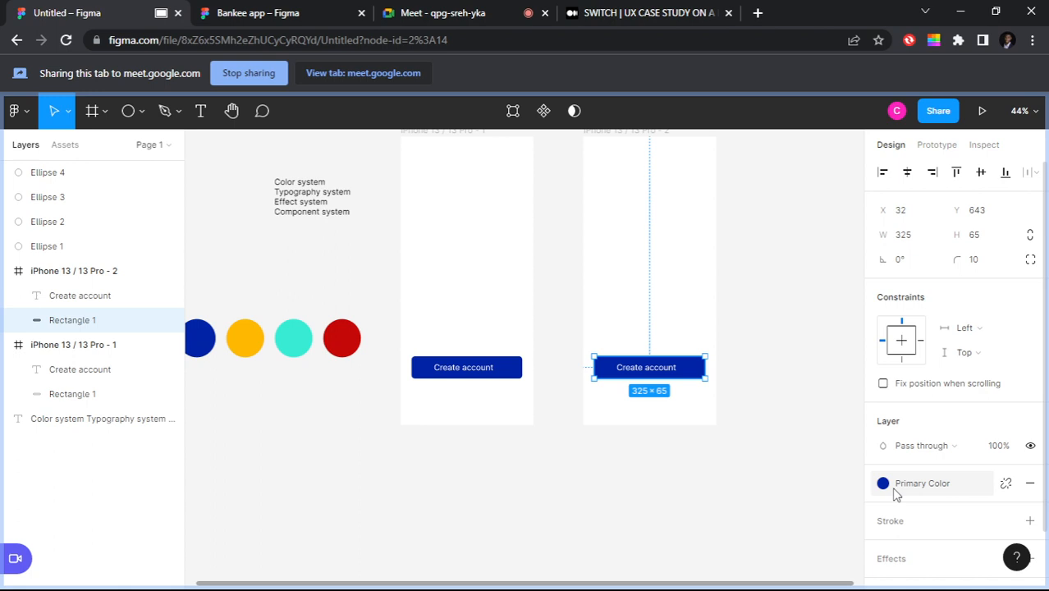
double_click(647, 368)
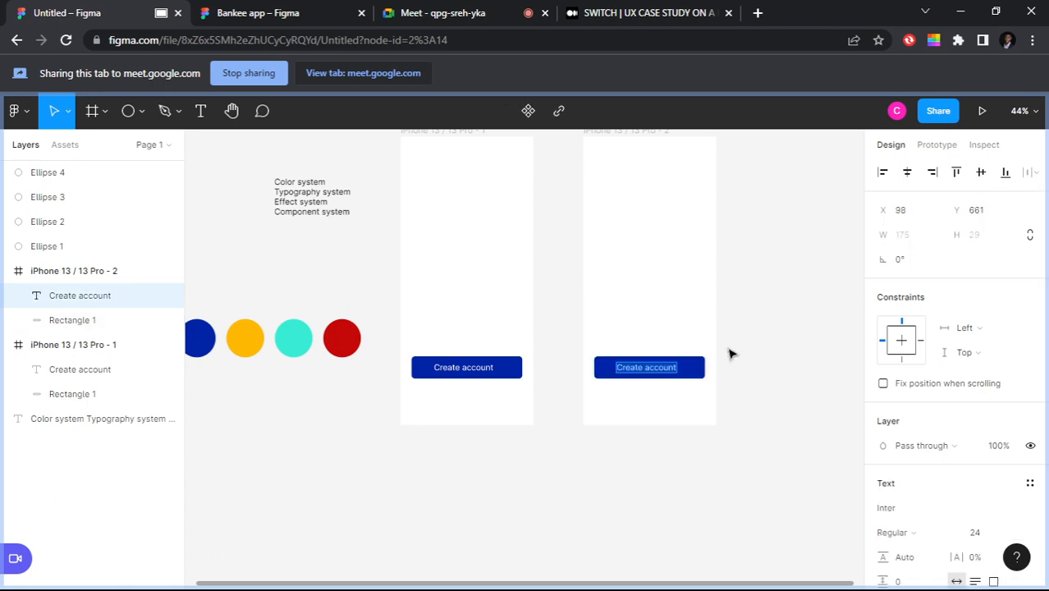
text(Sign in)
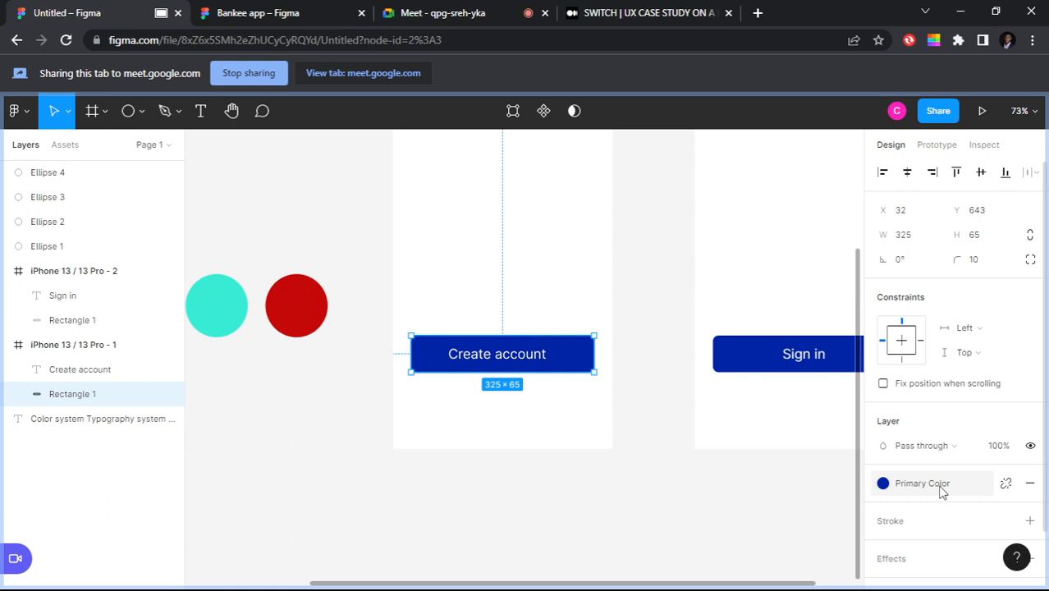
Step: Apply the Secondary color style to the rectangle of the "Create account" button
key(ctrl+z)
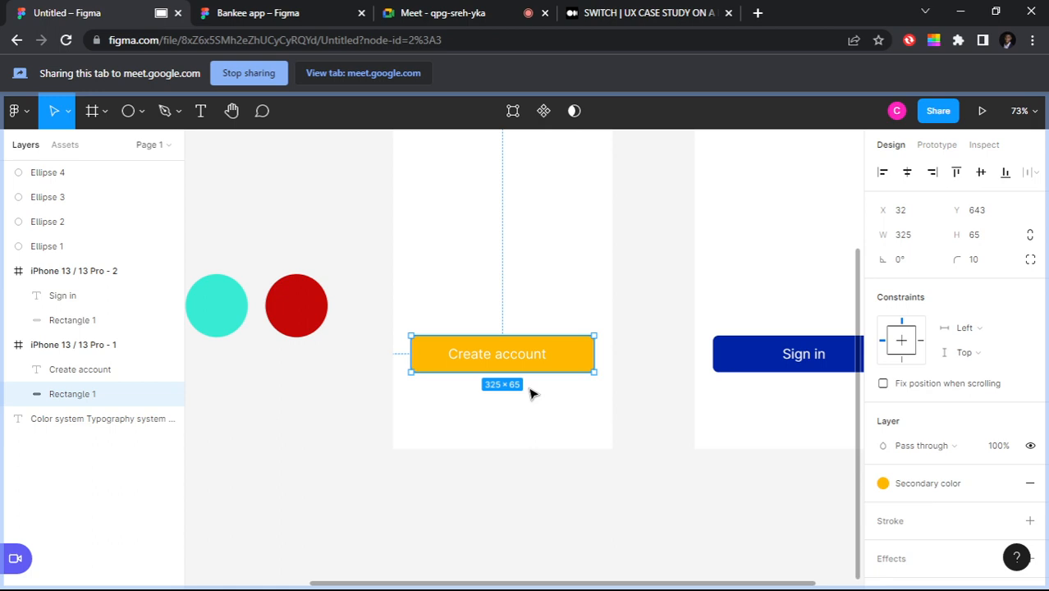
scroll(529, 363, down, 2)
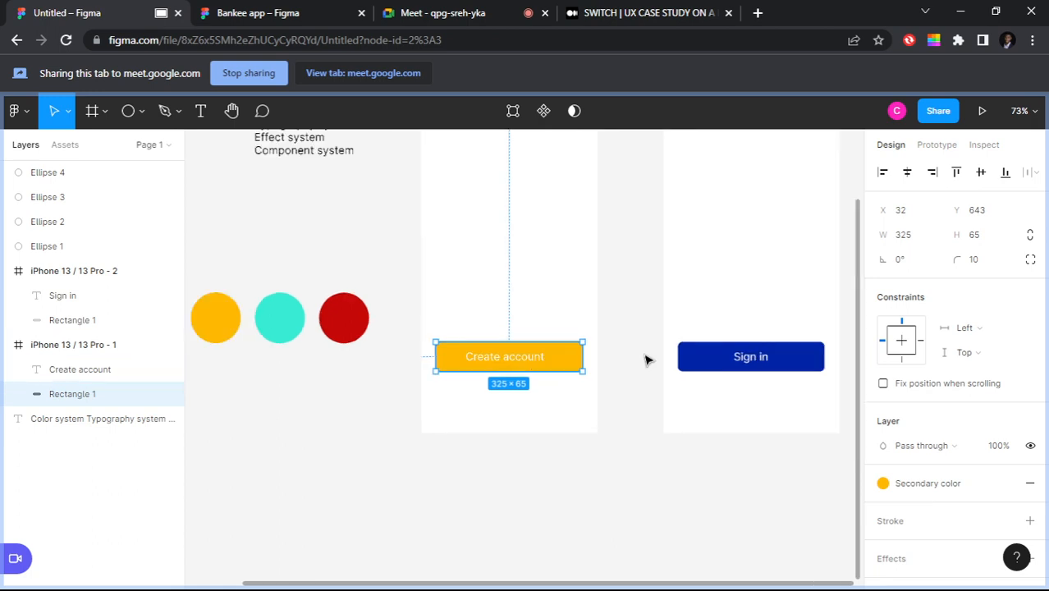
scroll(646, 359, down, 3)
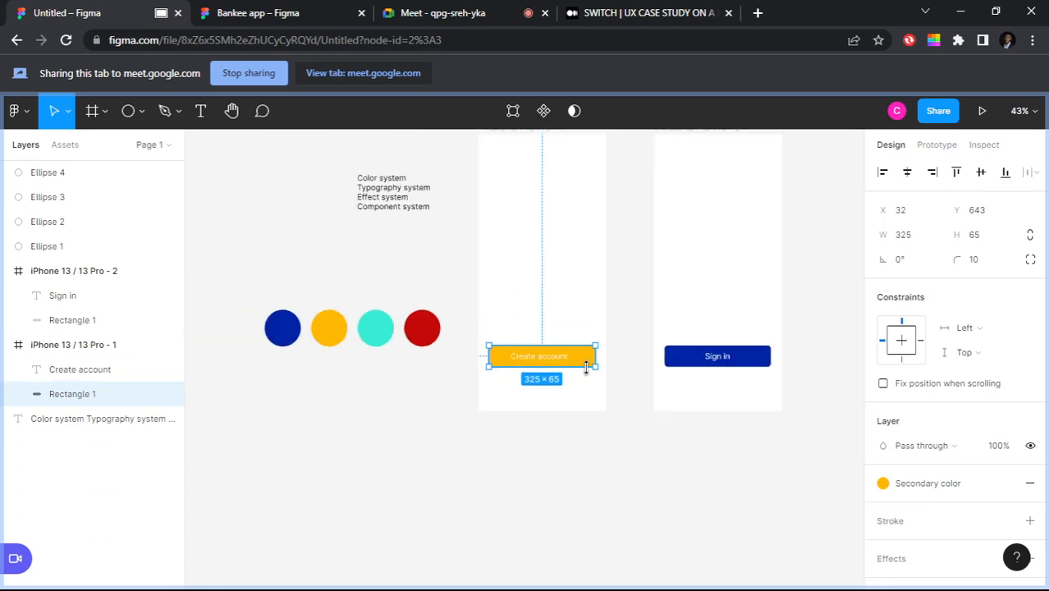
scroll(611, 355, up, 1)
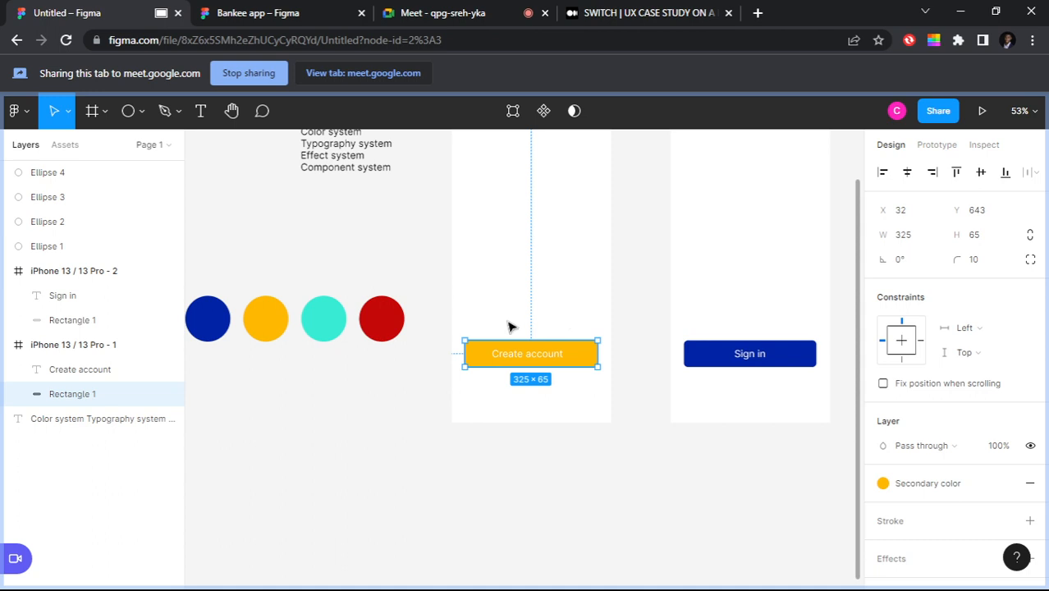
click(594, 308)
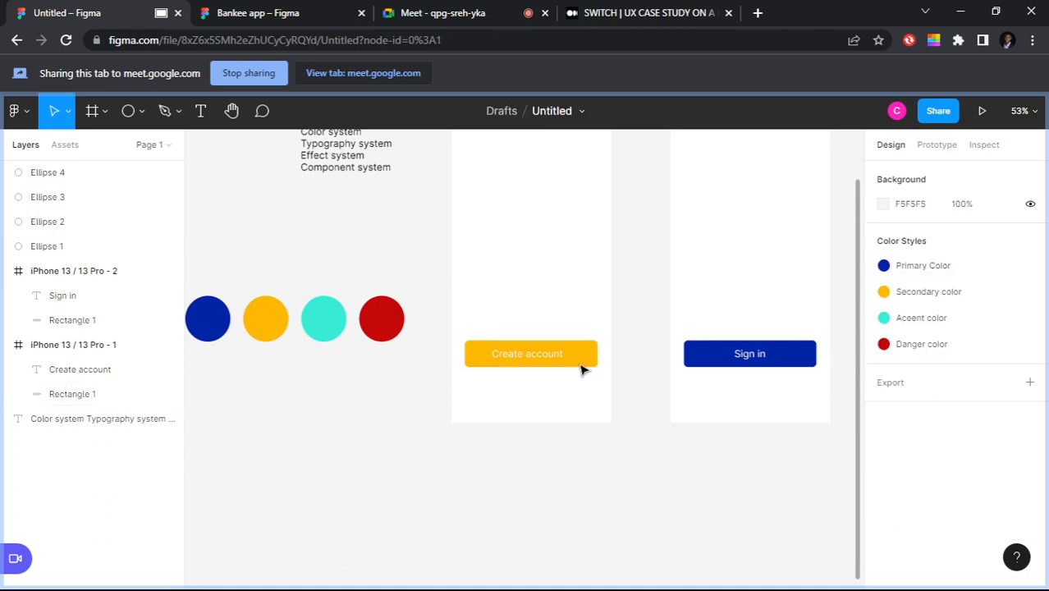
Step: Switch the "Create account" button's rectangle back to the Primary Color style
click(587, 357)
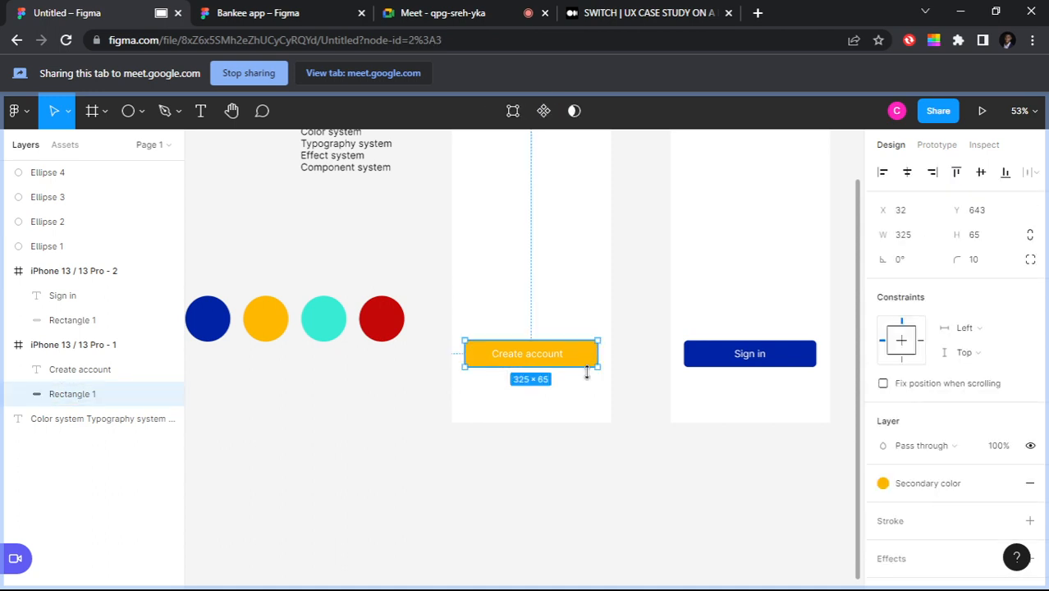
click(883, 483)
click(895, 529)
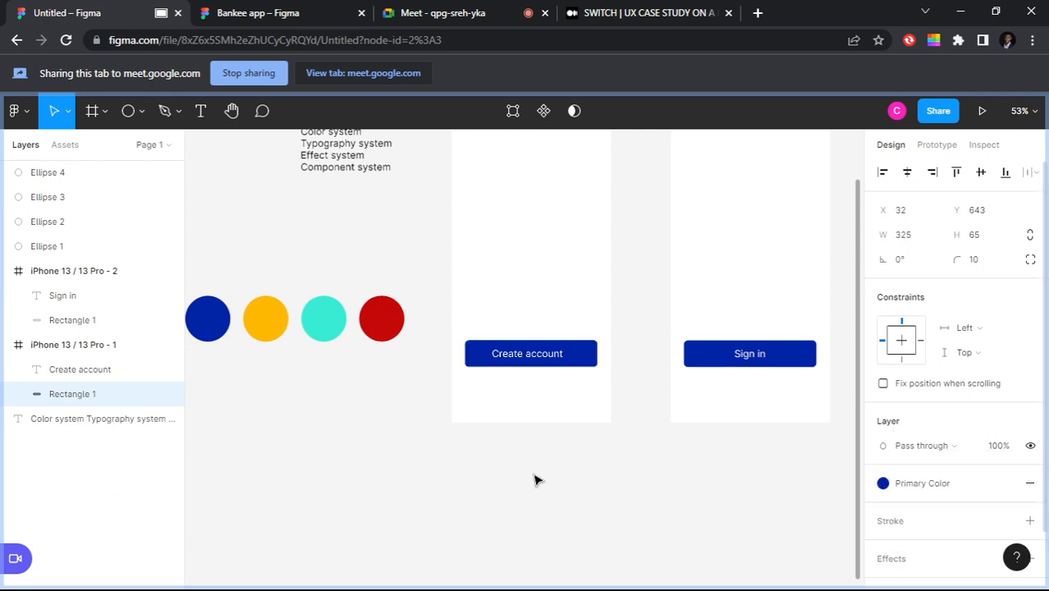
Step: View the color styles available for the "Create account" button's fill, and deselect the button
scroll(564, 387, up, 5)
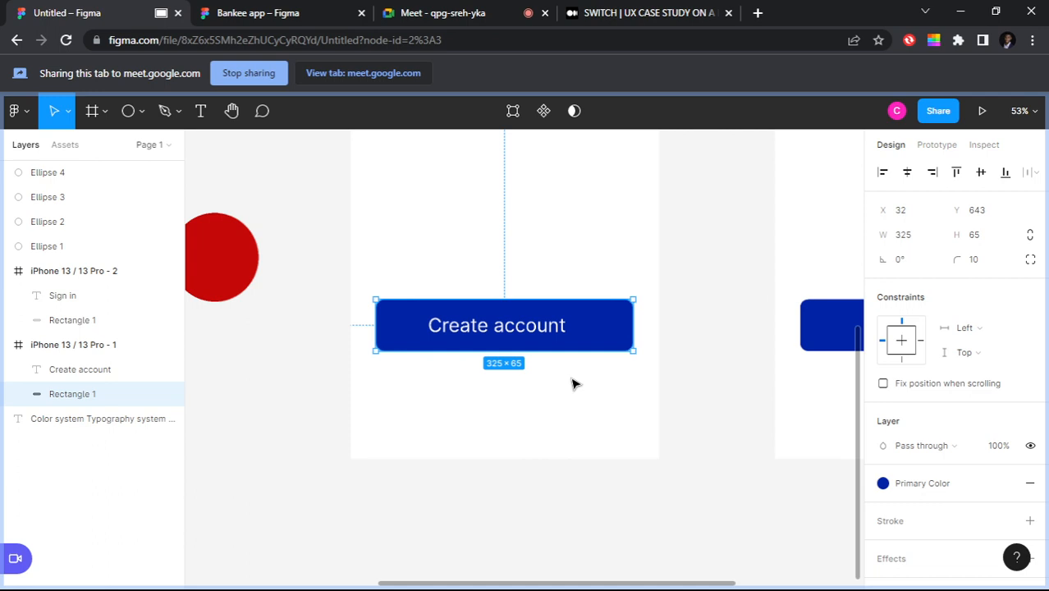
scroll(584, 374, up, 1)
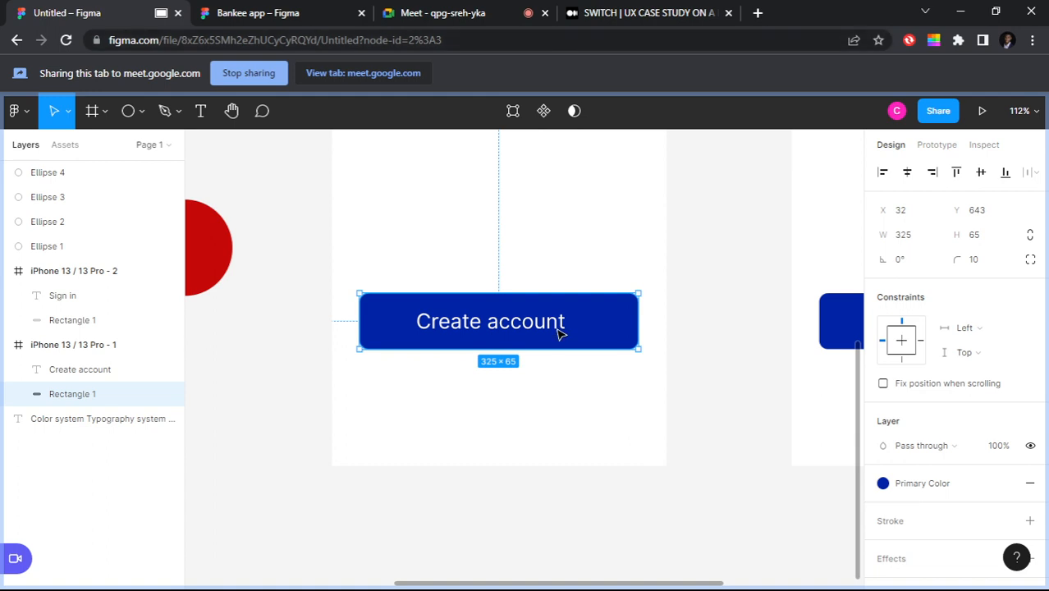
scroll(561, 332, down, 1)
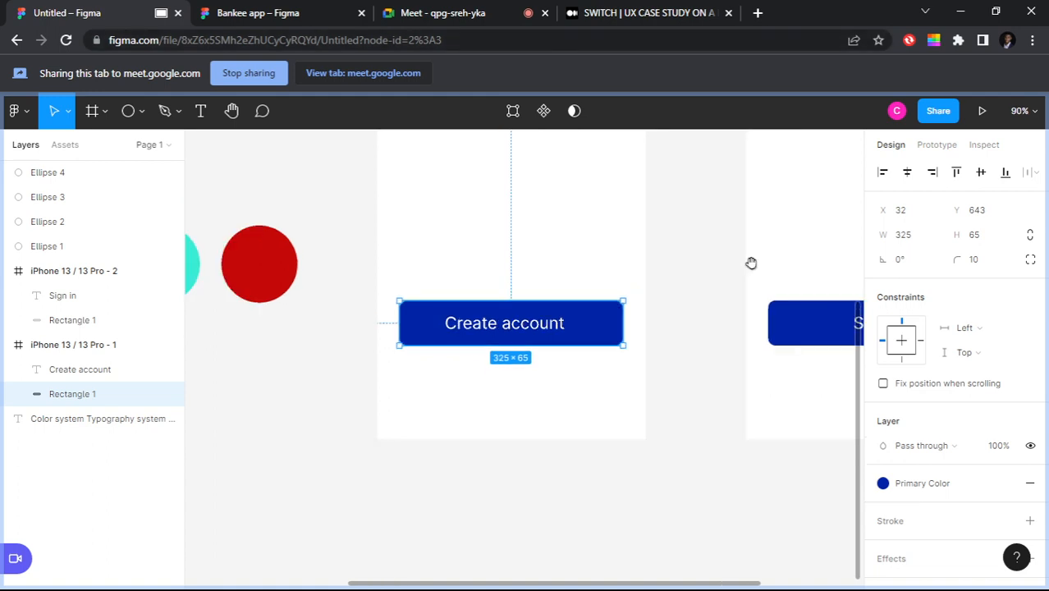
scroll(751, 263, right, 3)
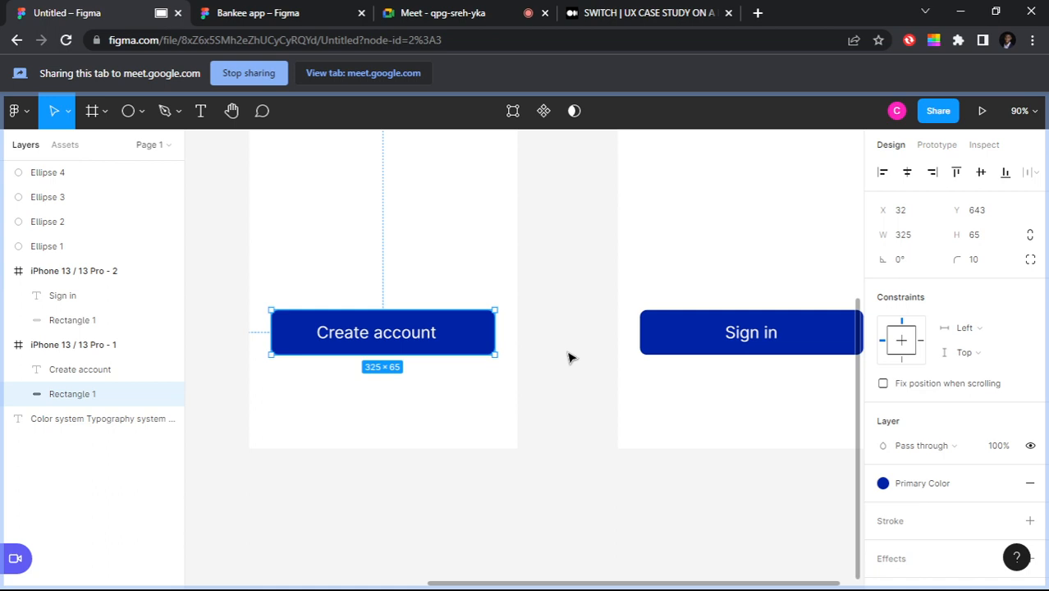
click(938, 491)
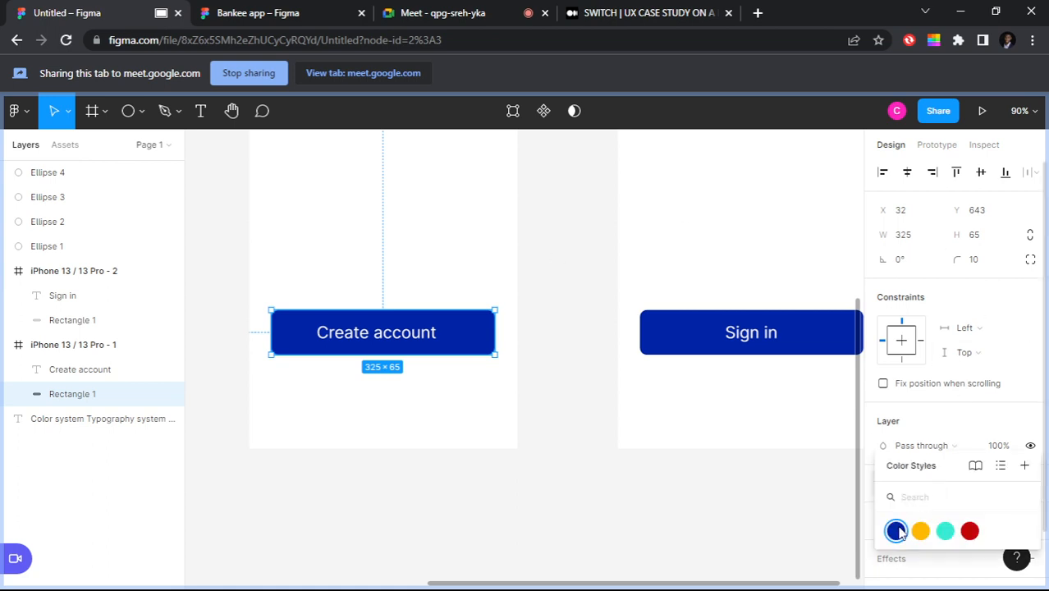
click(785, 484)
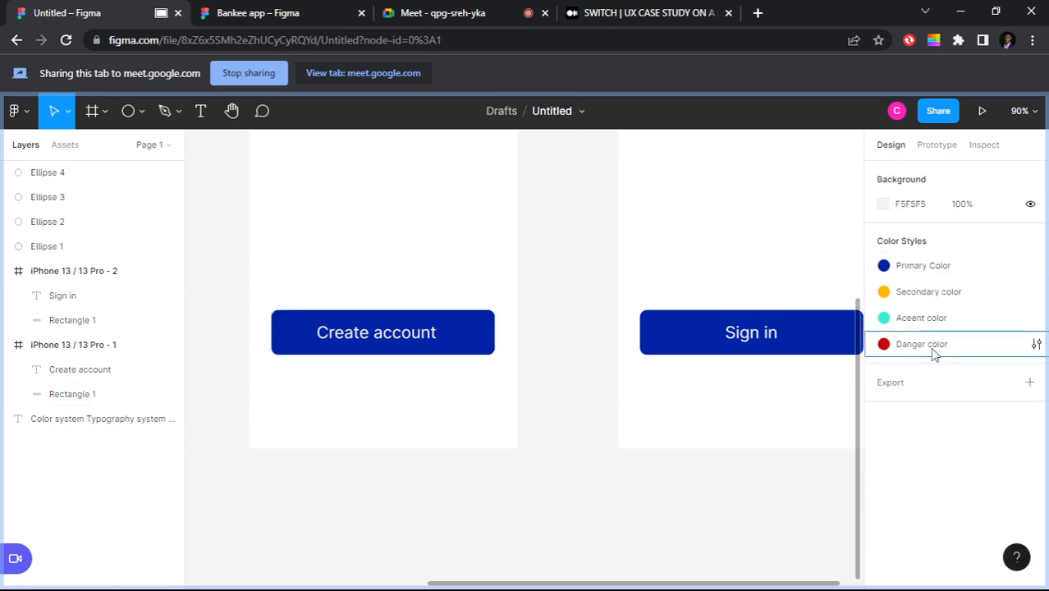
Step: Edit the Primary Color style to the dark navy 111E4D and close the style editor
click(1037, 267)
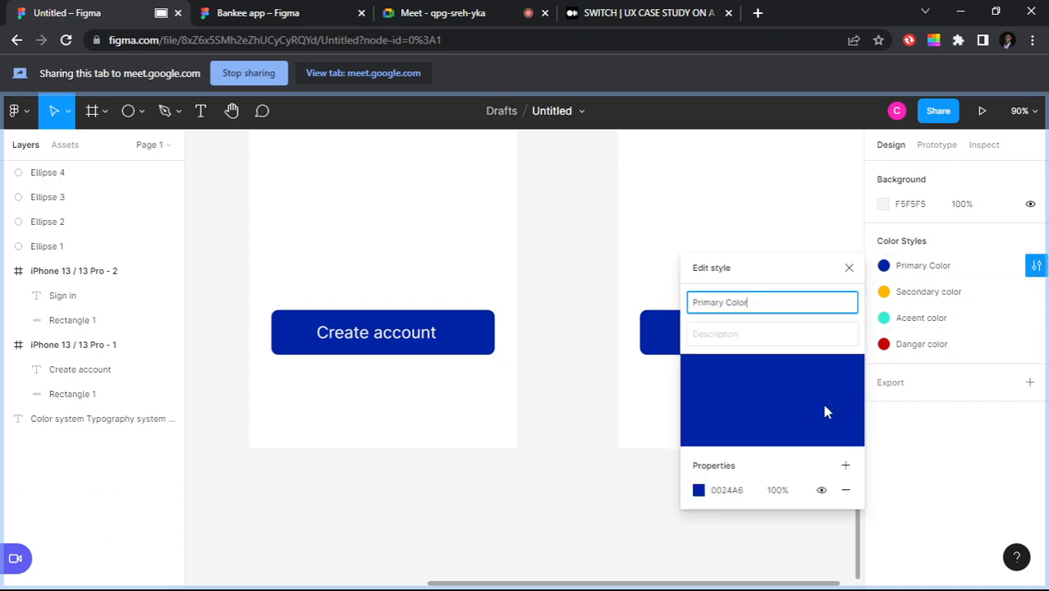
click(699, 491)
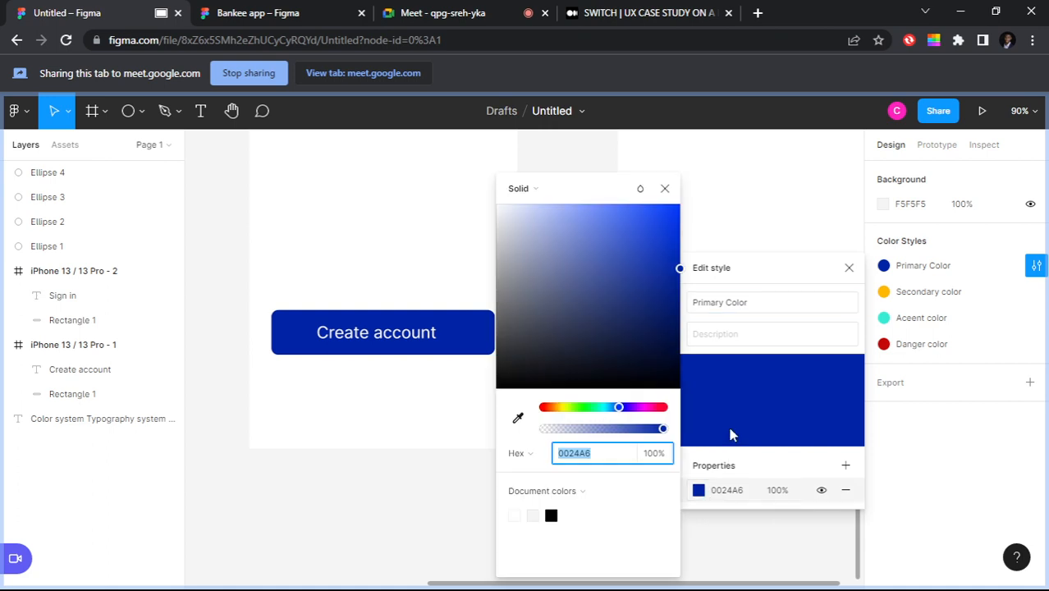
drag(646, 309, 654, 239)
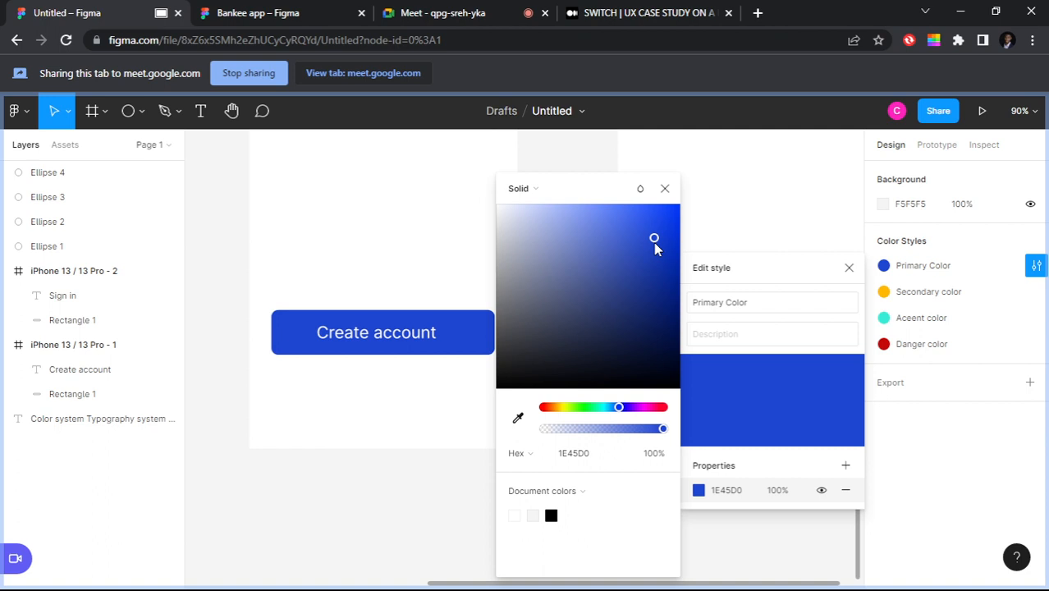
click(620, 315)
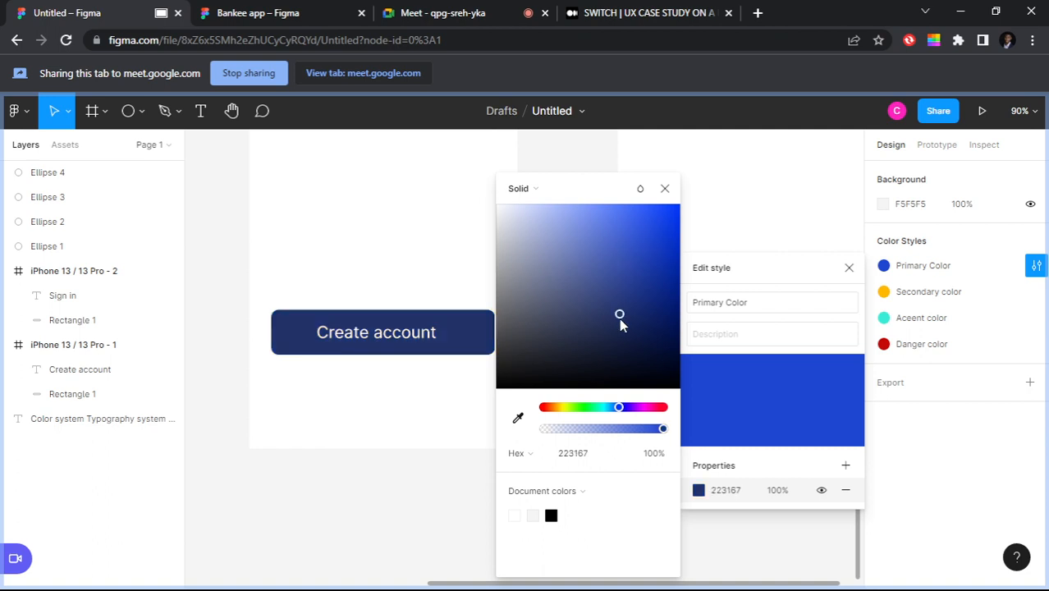
click(633, 335)
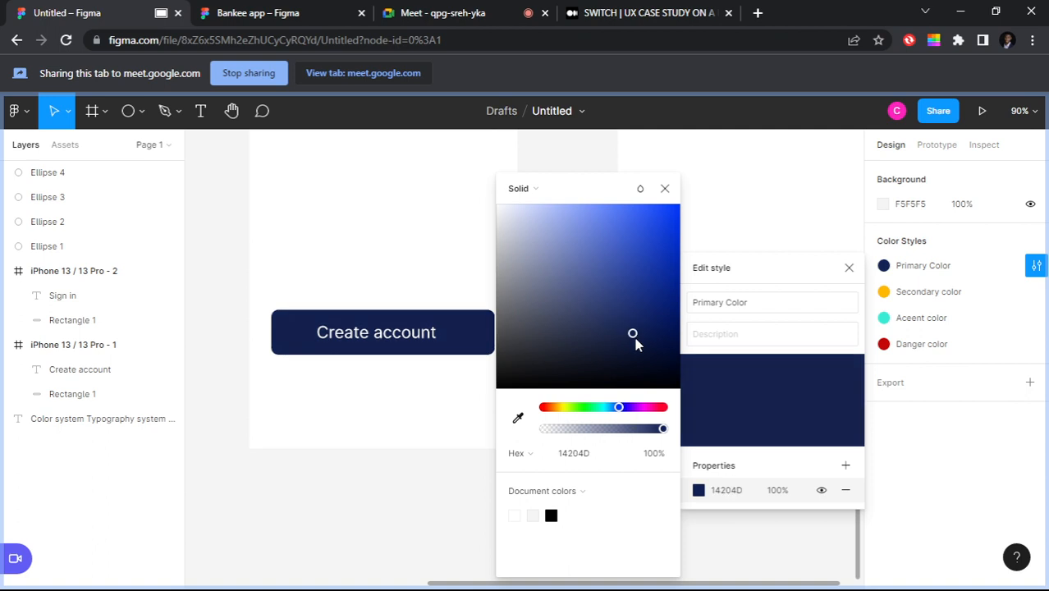
click(839, 284)
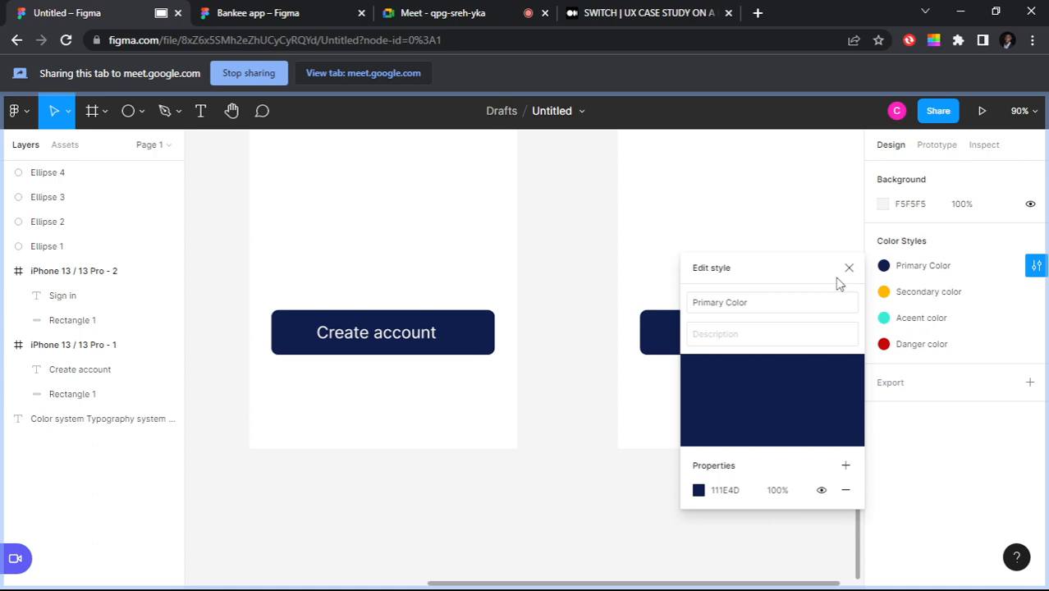
click(849, 268)
Step: Inspect the color styles assigned to the palette circles, including the navy and red ones
scroll(665, 400, down, 4)
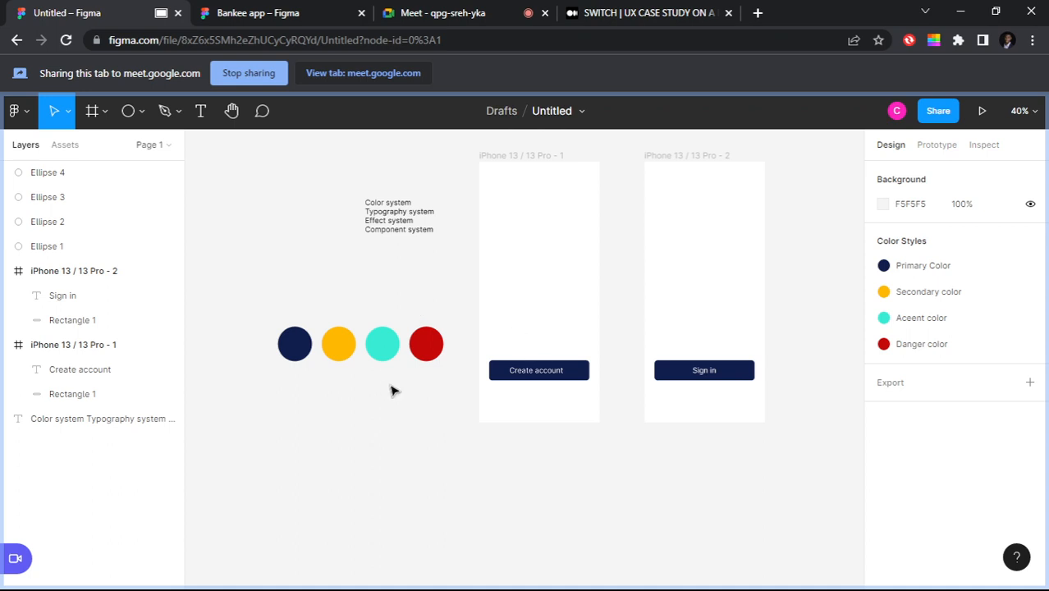
drag(266, 300, 445, 400)
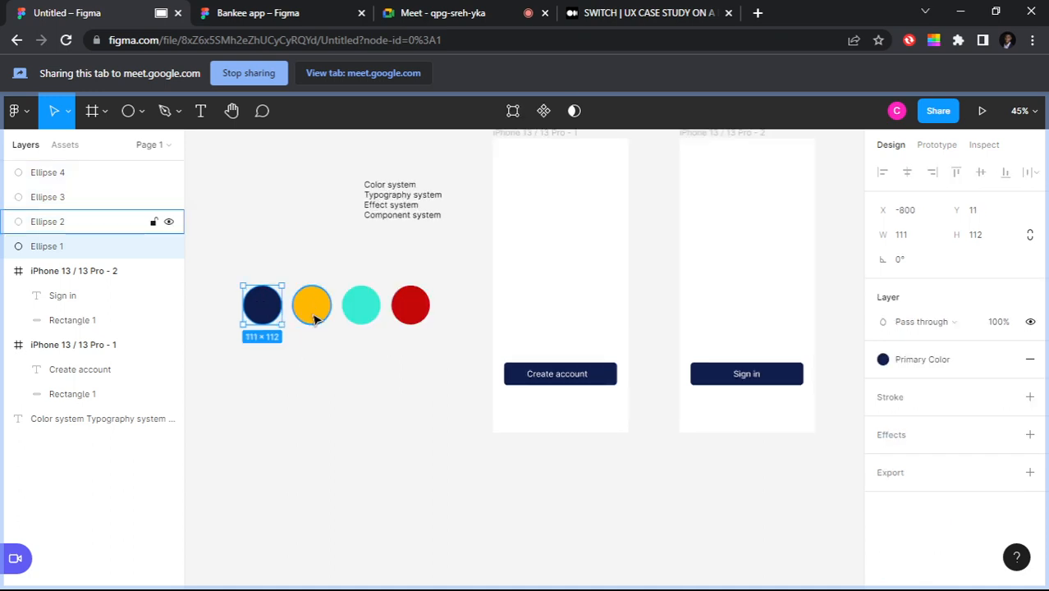
click(412, 319)
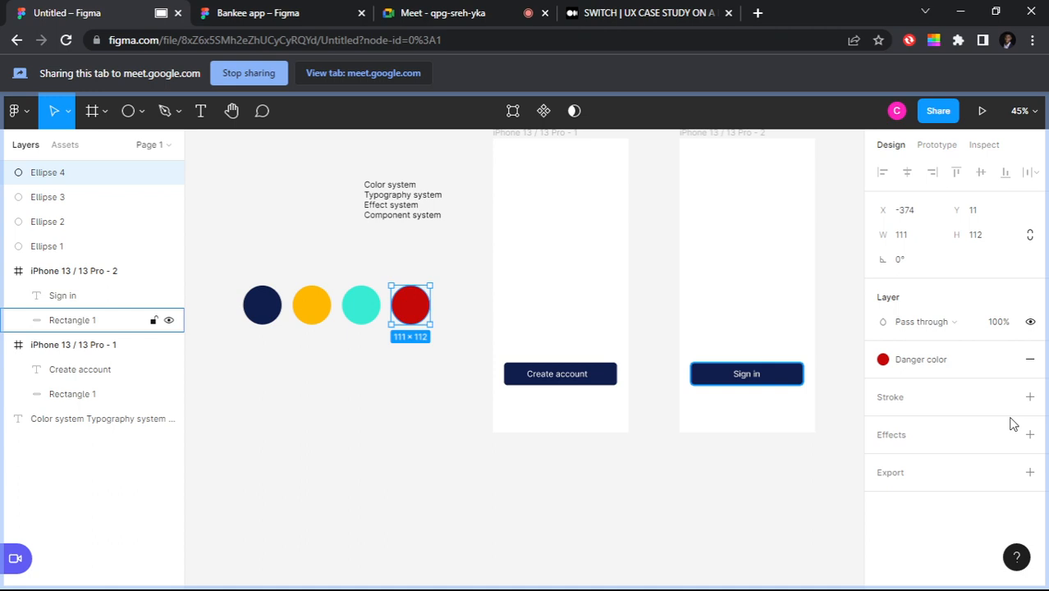
Step: Delete the four colored palette circles from the canvas
drag(223, 264, 473, 372)
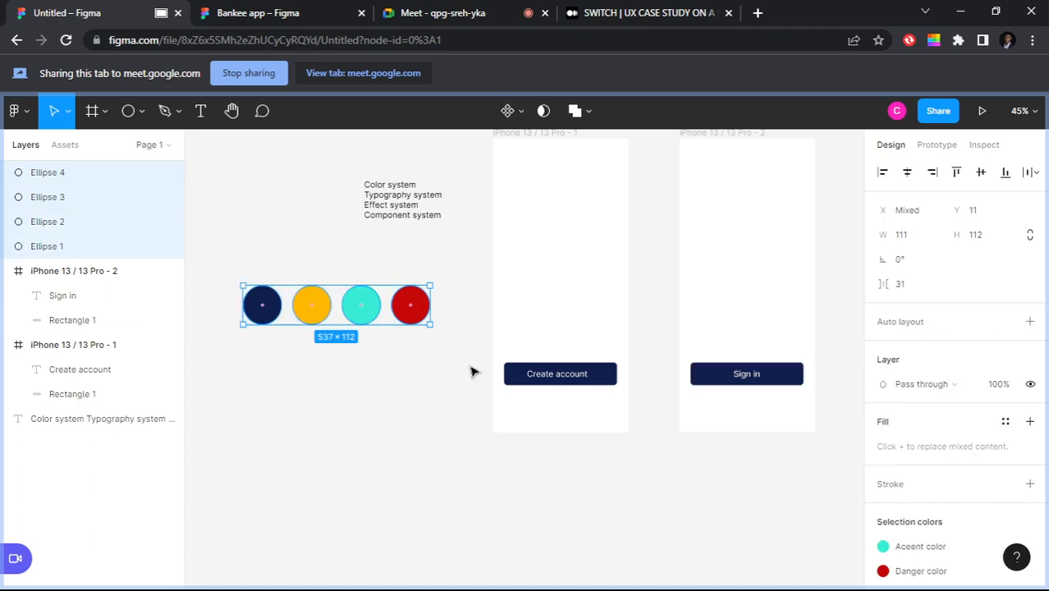
key(Delete)
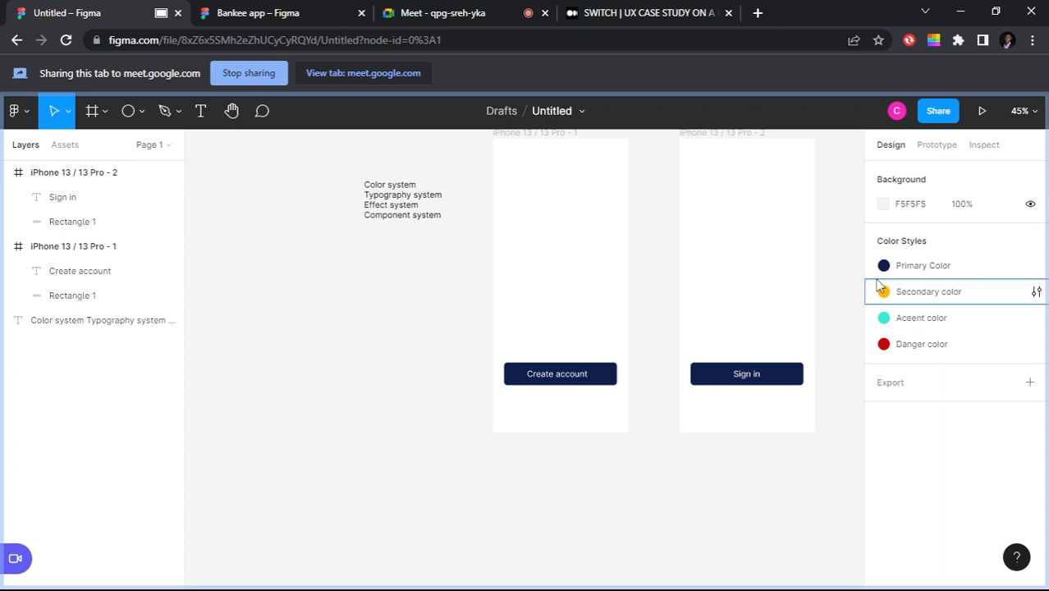
Step: Group the Primary, Secondary, Accent and Danger color styles into a new folder named "Basic colors"
right_click(949, 275)
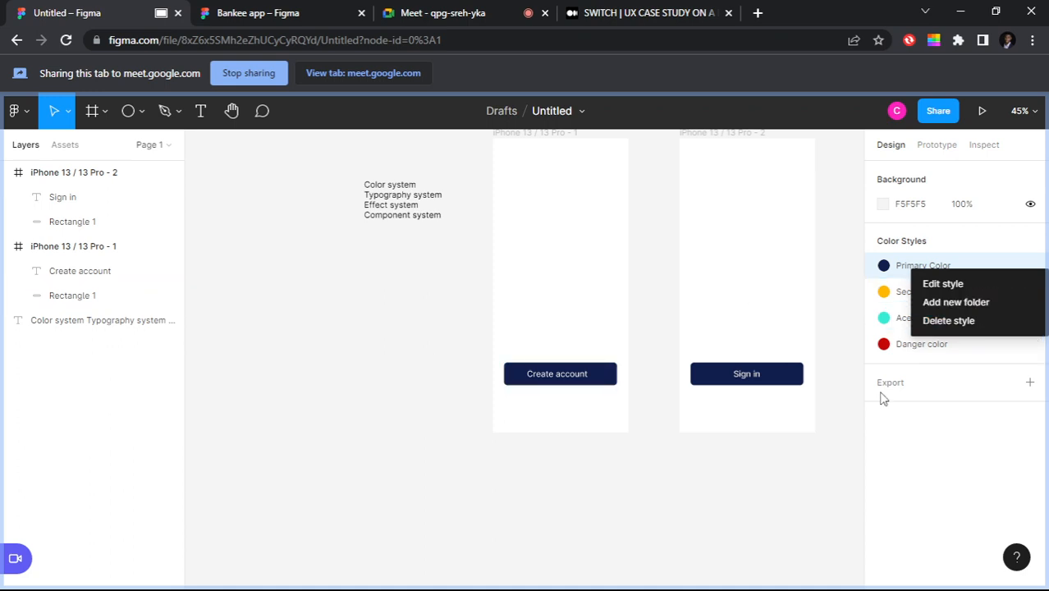
click(930, 276)
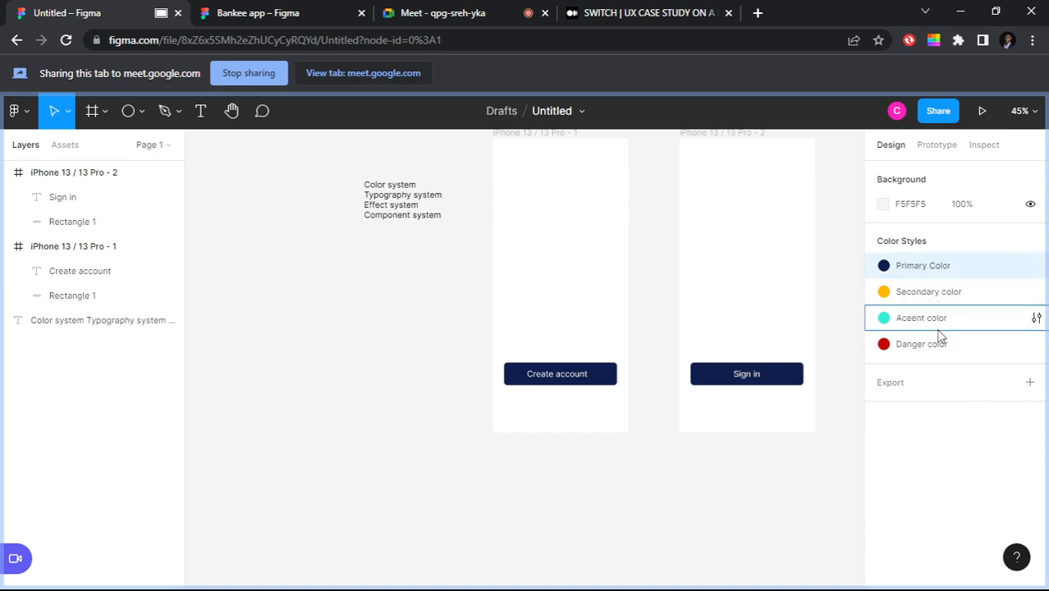
shift+click(940, 345)
right_click(965, 285)
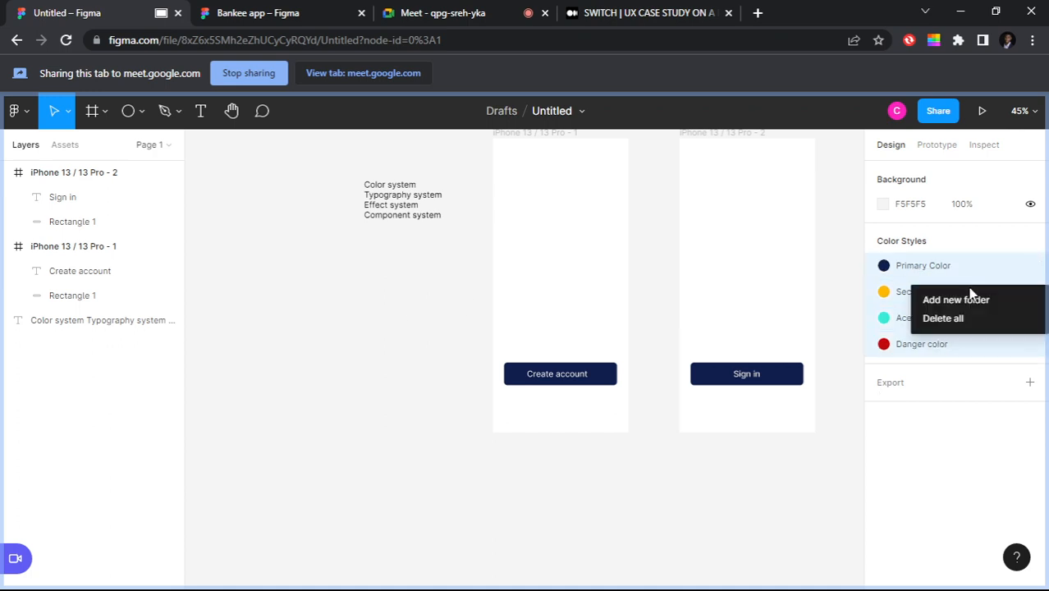
click(970, 299)
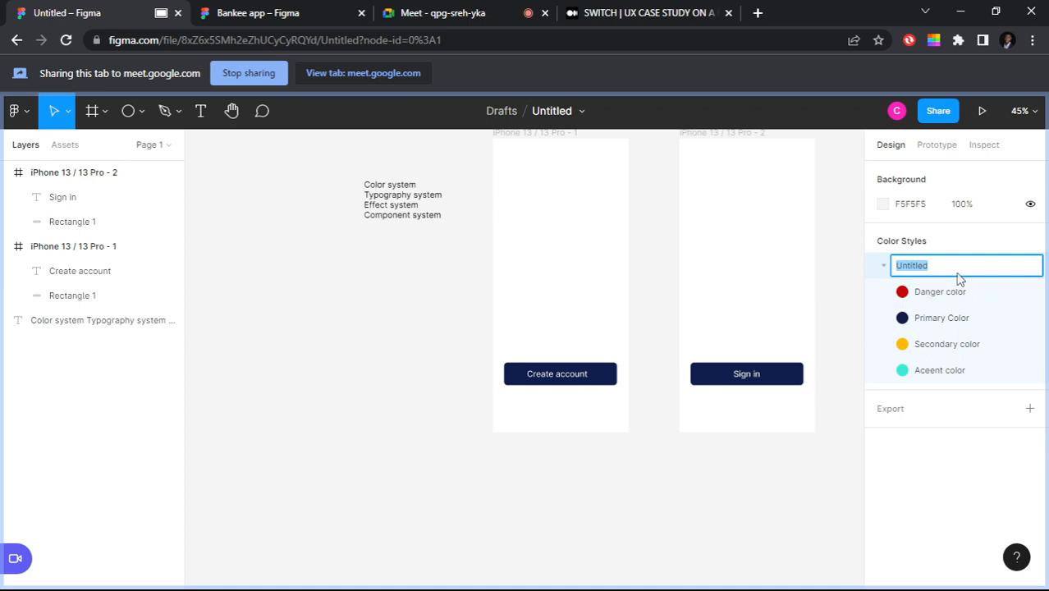
text(Basica co)
key(BackSpace)
key(BackSpace)
key(BackSpace)
text(colors)
key(Return)
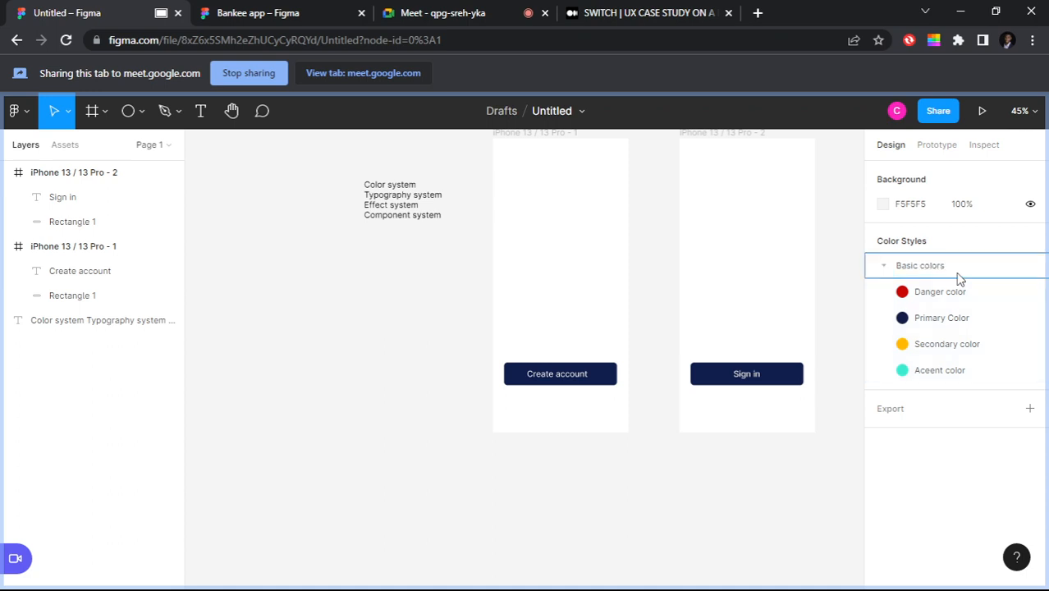
Step: Collapse the Basic colors folder and expand it again to show its four color styles
click(884, 267)
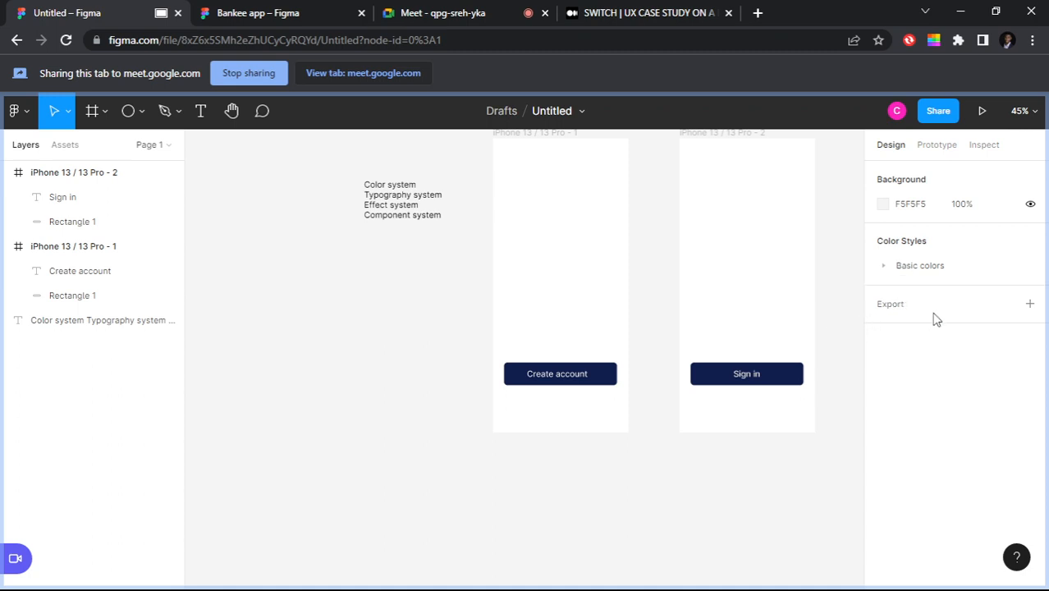
click(898, 269)
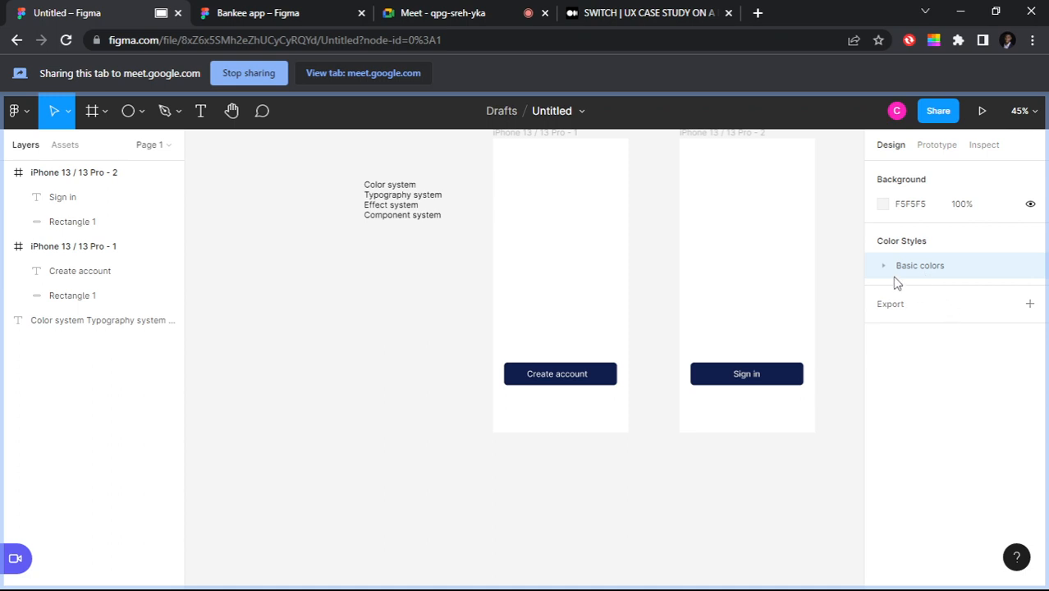
click(885, 267)
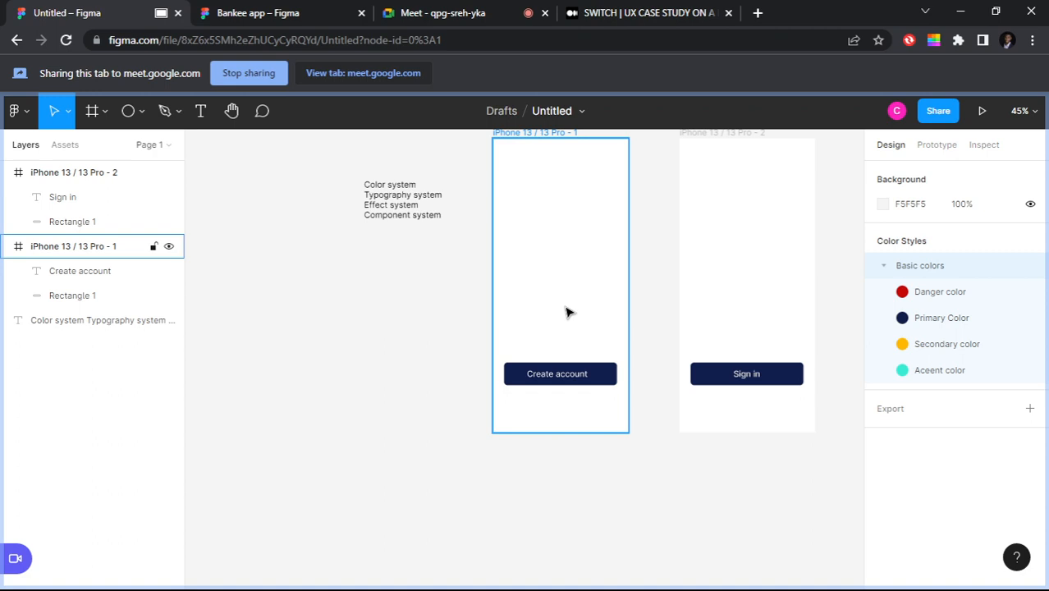
Step: Add a text layer reading "Heading 1" on the empty canvas below and beside the system list
scroll(210, 115, up, 3)
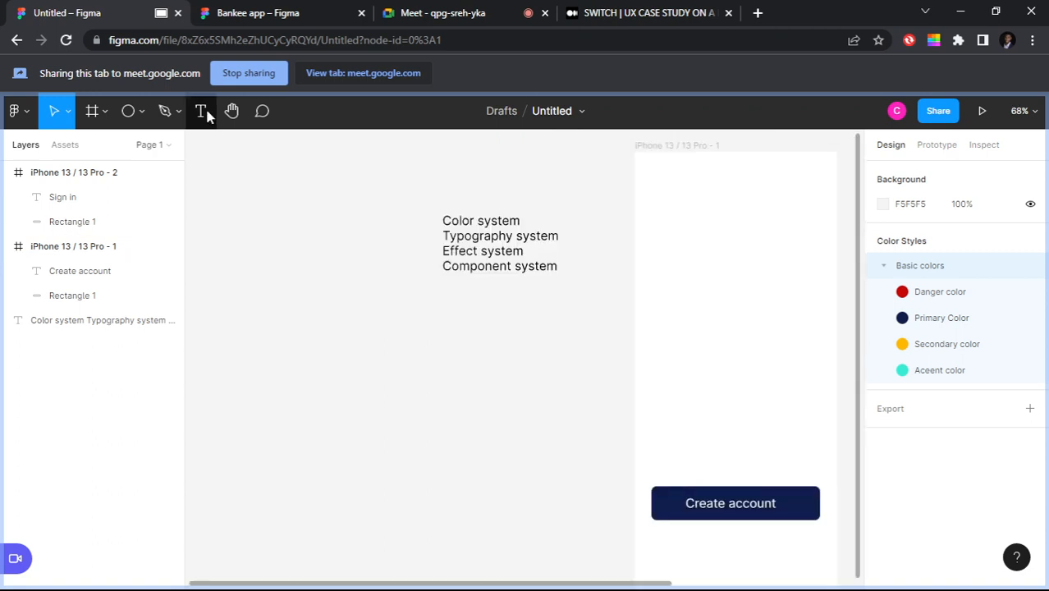
click(204, 112)
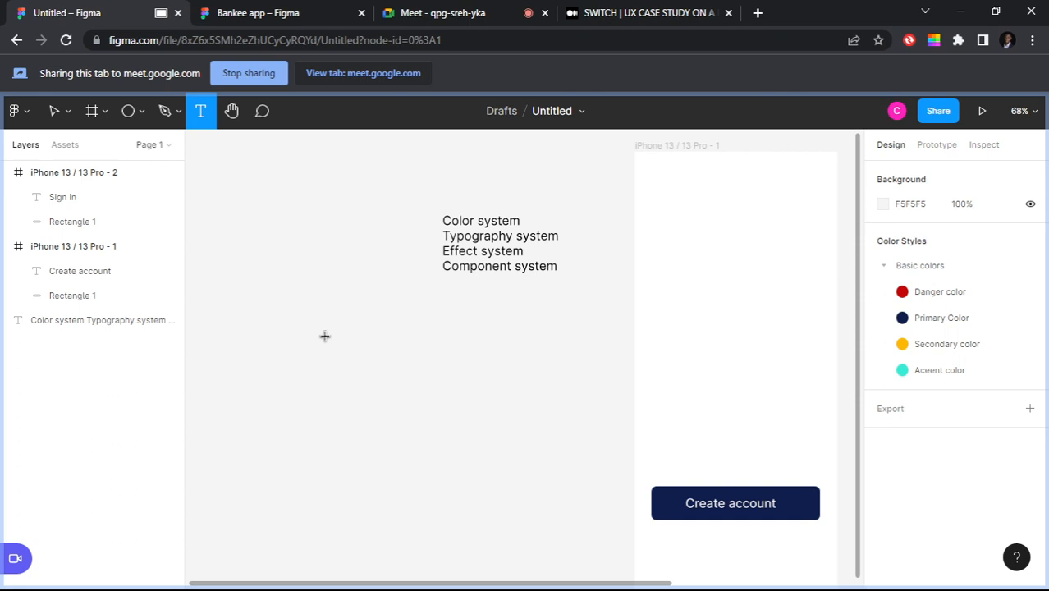
click(550, 280)
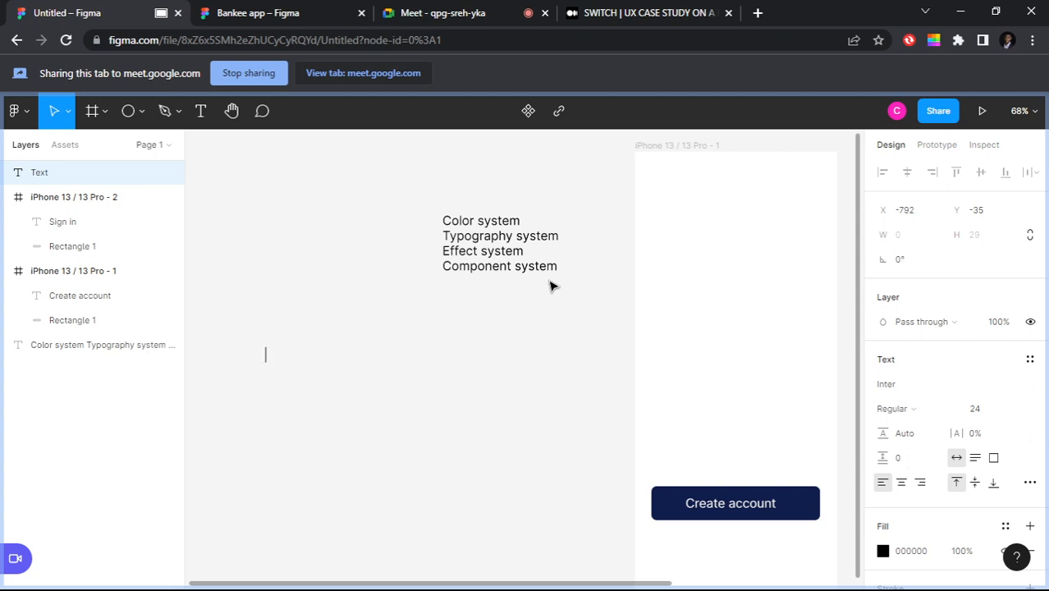
text(Heading)
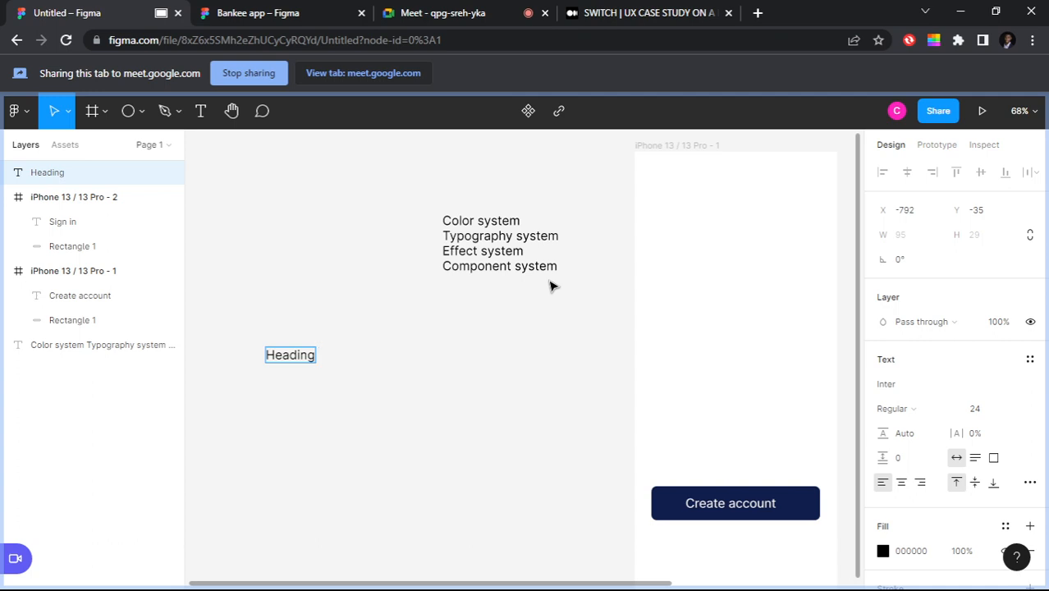
text(1)
key(Escape)
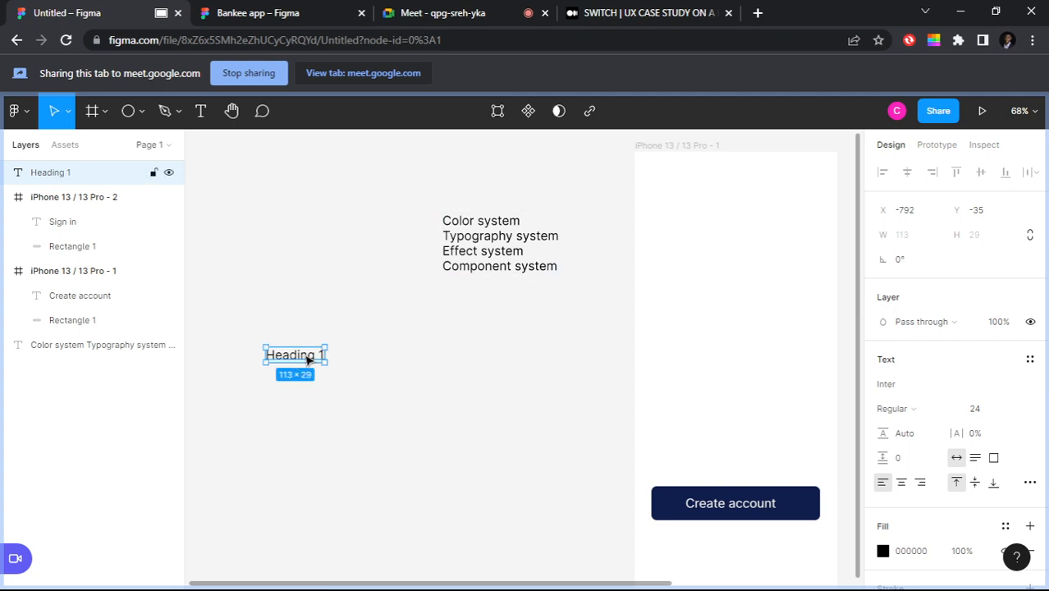
Step: Duplicate the Heading 1 text downward to form a column of five evenly spaced labels, about 106 px apart
drag(307, 359, 306, 413)
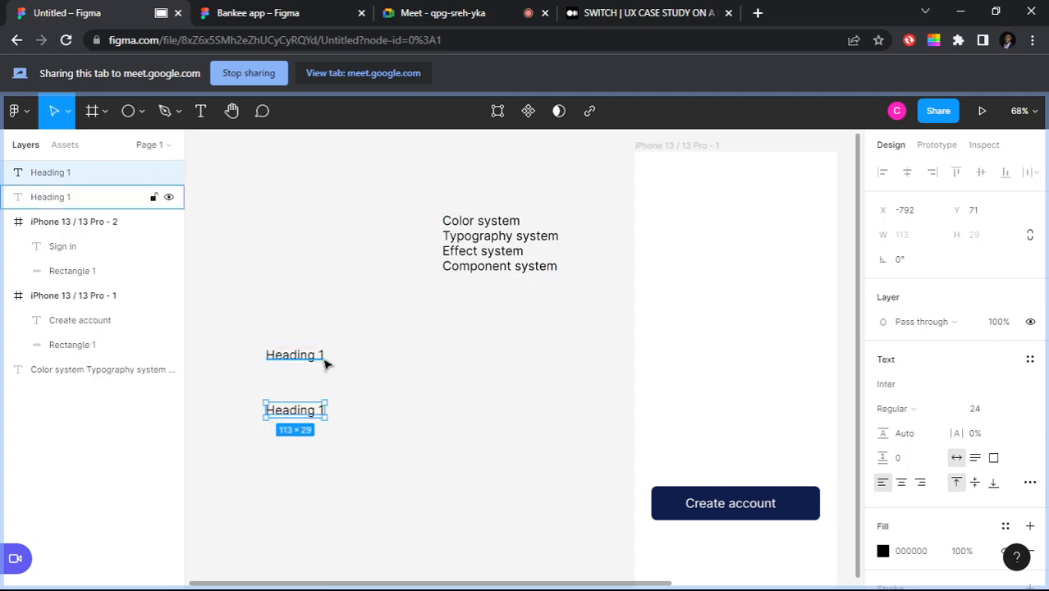
key(ctrl+d)
key(ctrl+d)
key(ctrl+d)
Step: Change the second label in the text column to "Heading 2"
scroll(325, 367, down, 1)
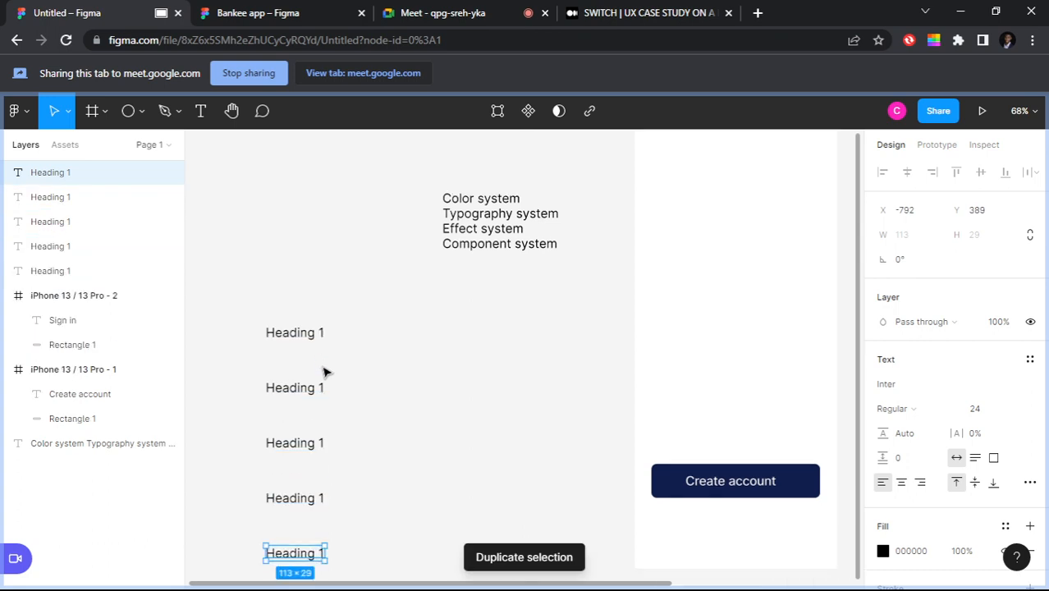
scroll(372, 331, down, 2)
scroll(372, 331, left, 2)
click(372, 330)
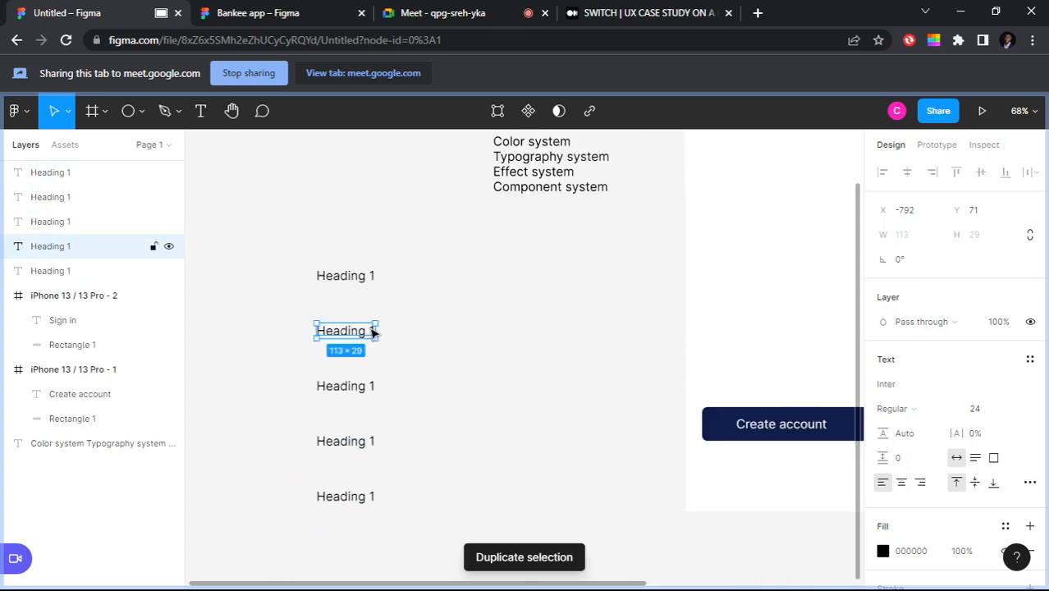
double_click(372, 331)
key(End)
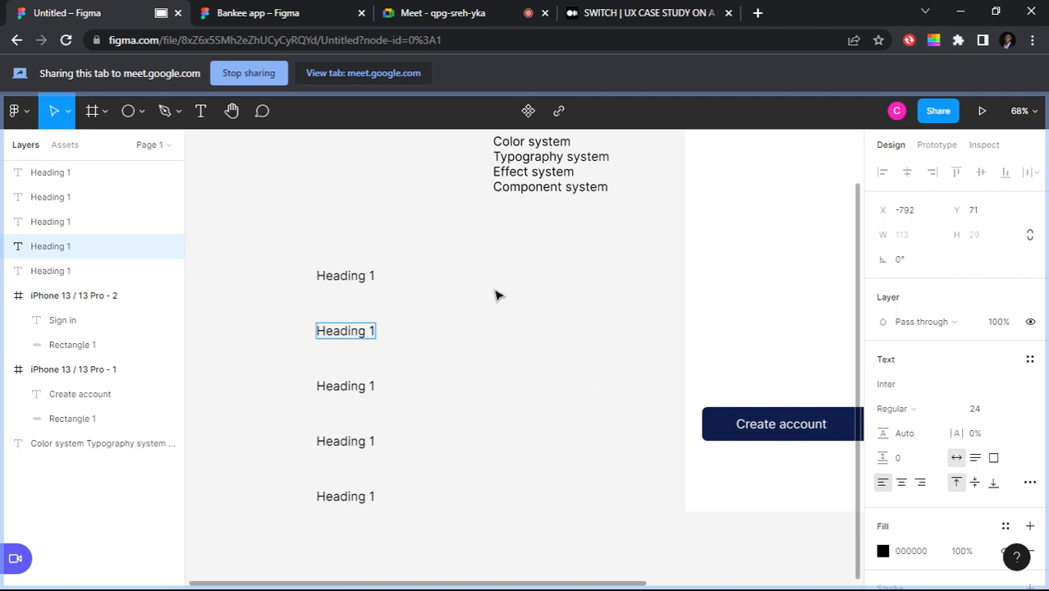
key(BackSpace)
text(2)
Step: Change the third label in the text column to "Sub Head 1"
double_click(368, 380)
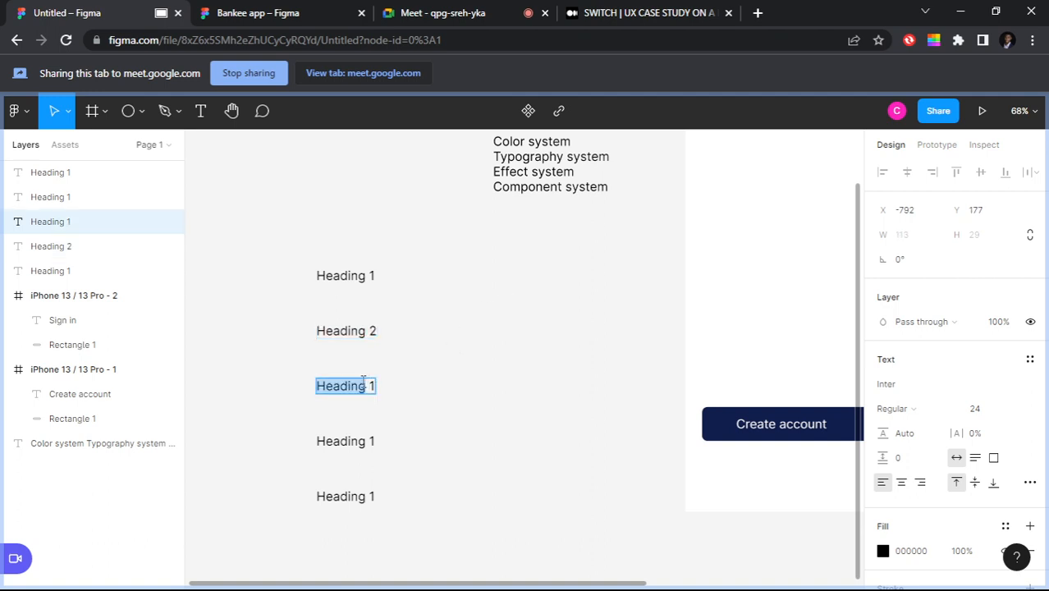
text(SUb)
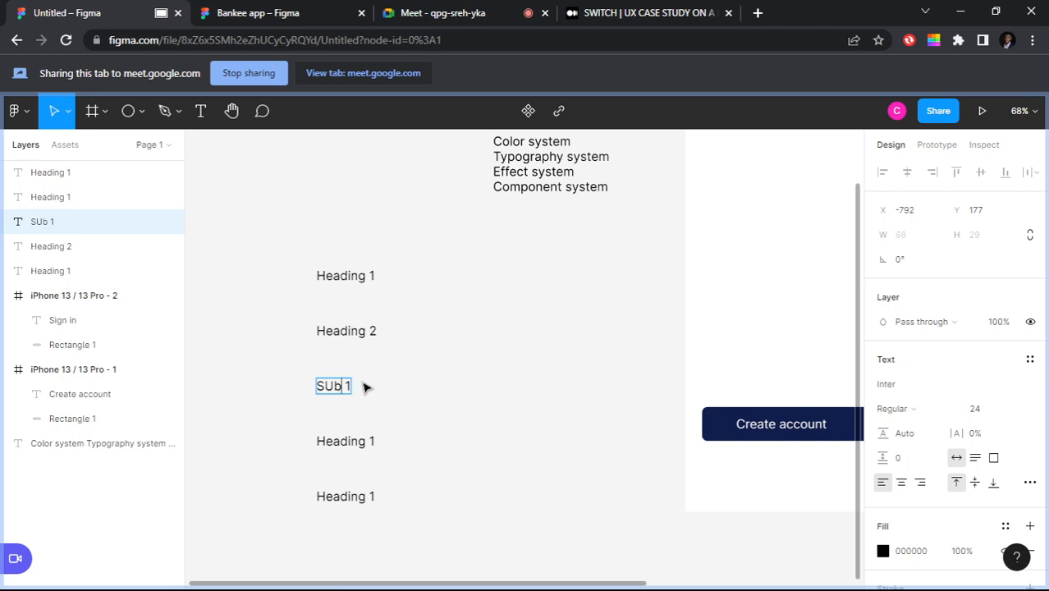
key(BackSpace)
key(BackSpace)
text(ub Head)
key(Escape)
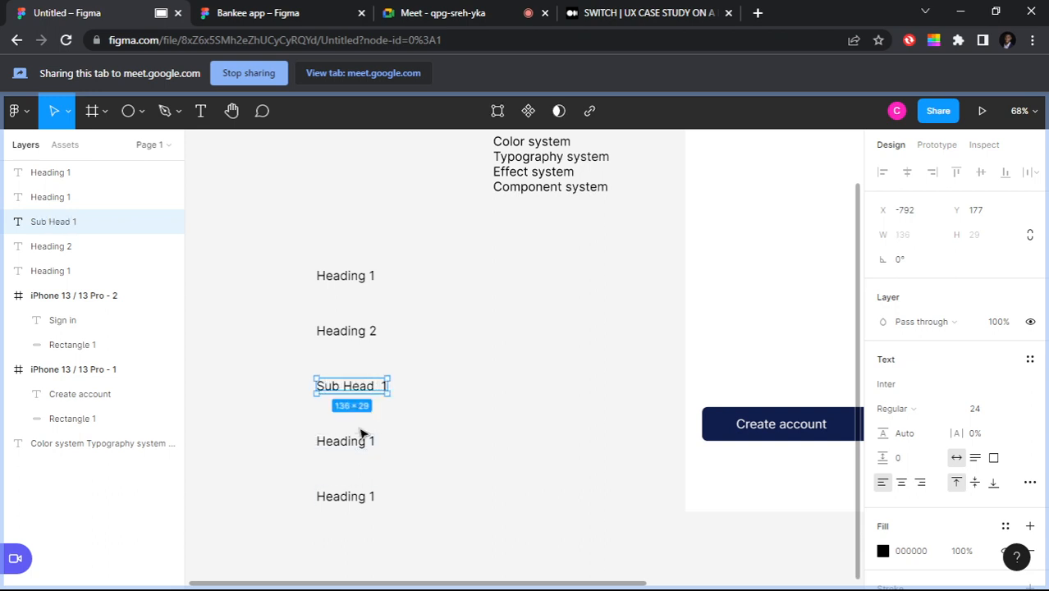
Step: Change the fourth label in the text column to "Sub Head 2"
double_click(351, 445)
click(351, 445)
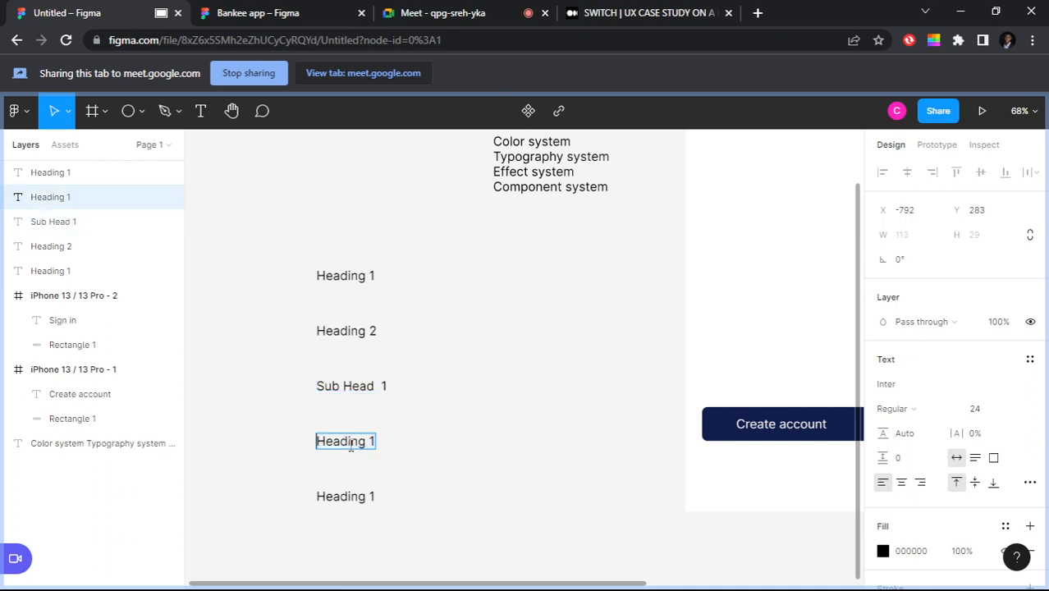
key(Right)
key(Right)
key(Right)
key(Right)
key(Right)
key(Right)
key(BackSpace)
key(Right)
key(BackSpace)
key(BackSpace)
key(Home)
text(Sub)
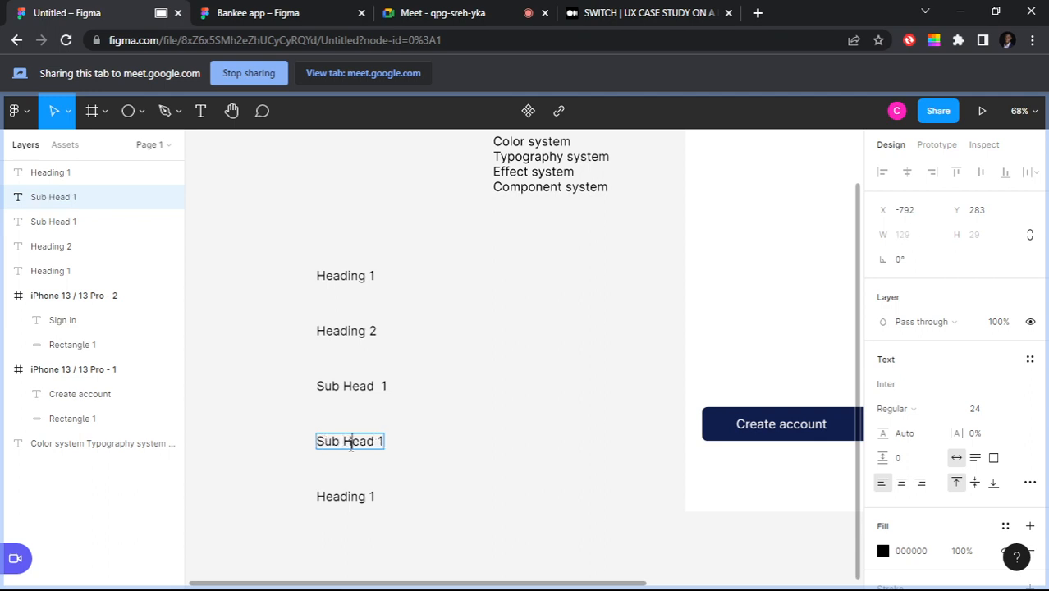
key(BackSpace)
text(2)
Step: Replace the text of the fifth label in the column with "Body 1"
click(345, 497)
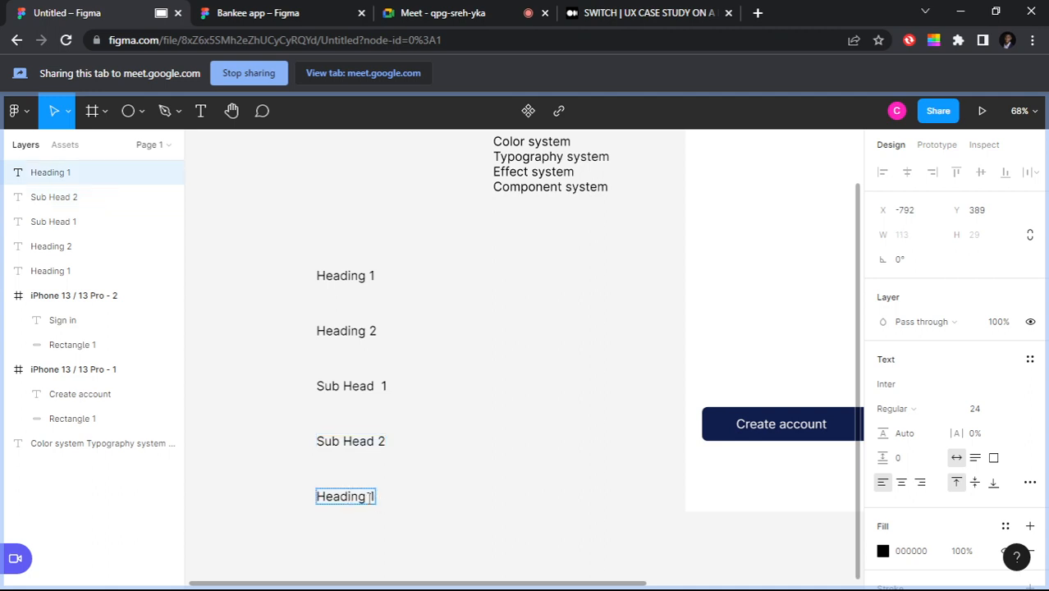
double_click(368, 497)
text(B)
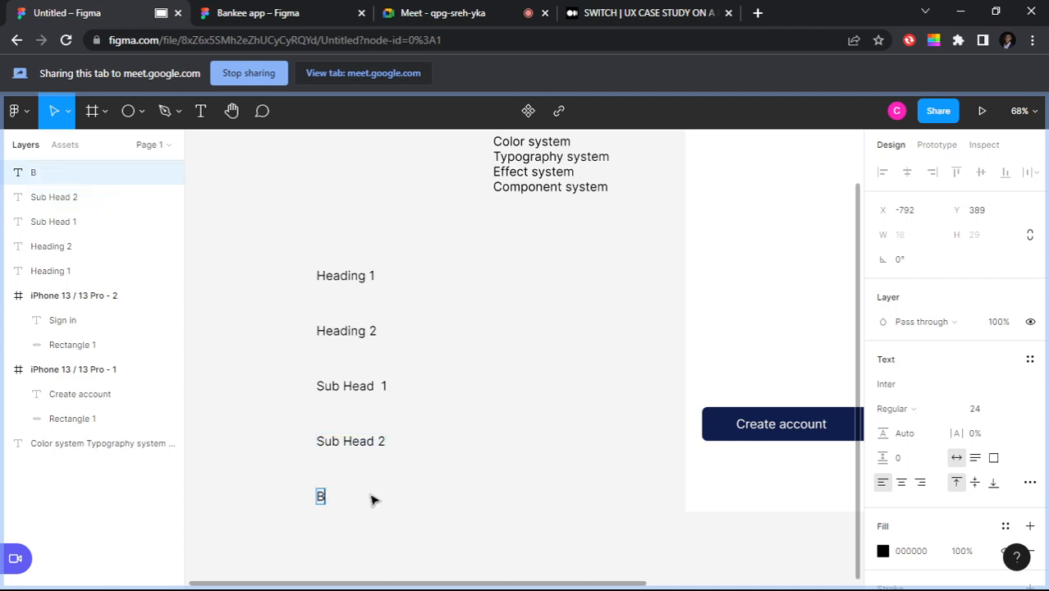
text(ody 1)
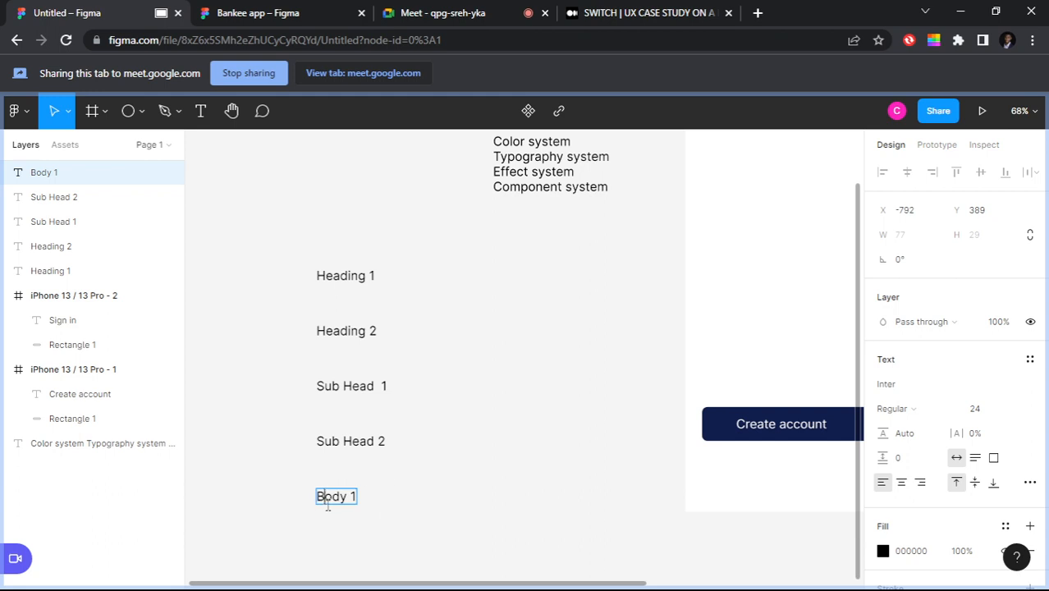
key(Escape)
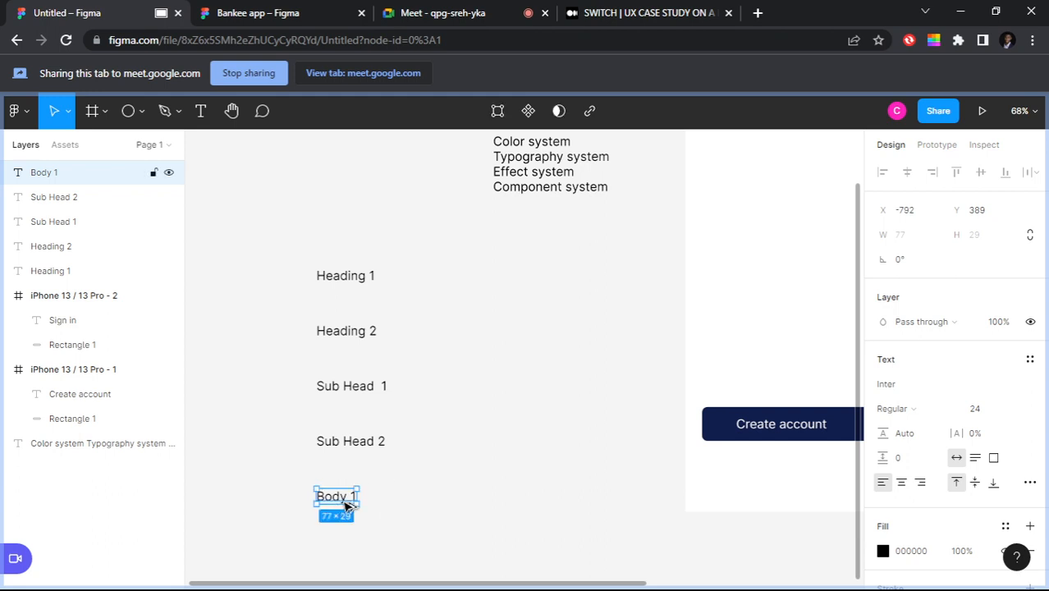
Step: Duplicate the Body 1 label just below itself and change the copy's text to "Body 2"
drag(346, 506, 347, 535)
double_click(349, 532)
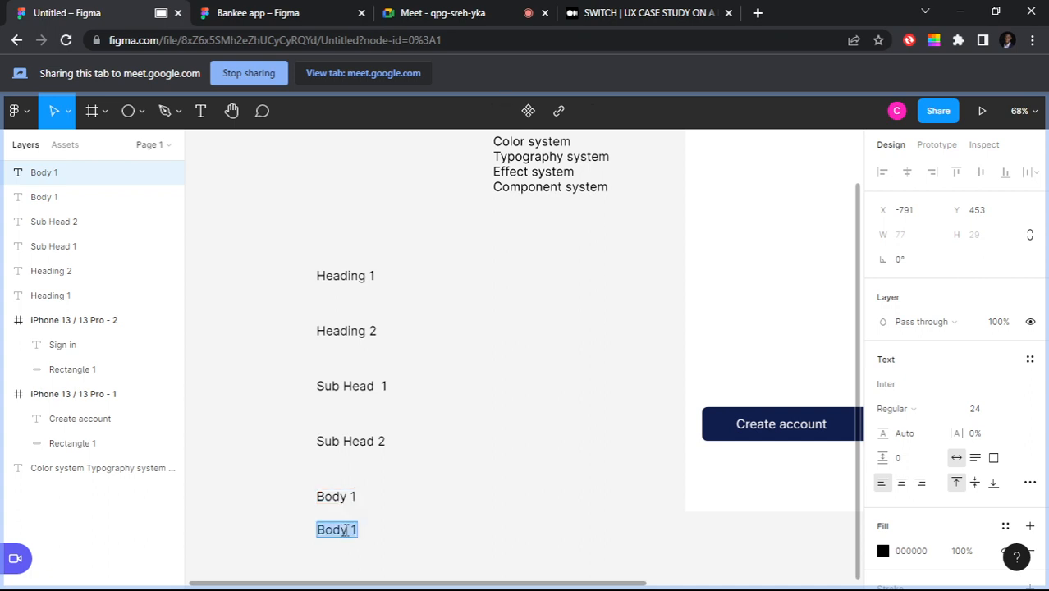
text(Bod)
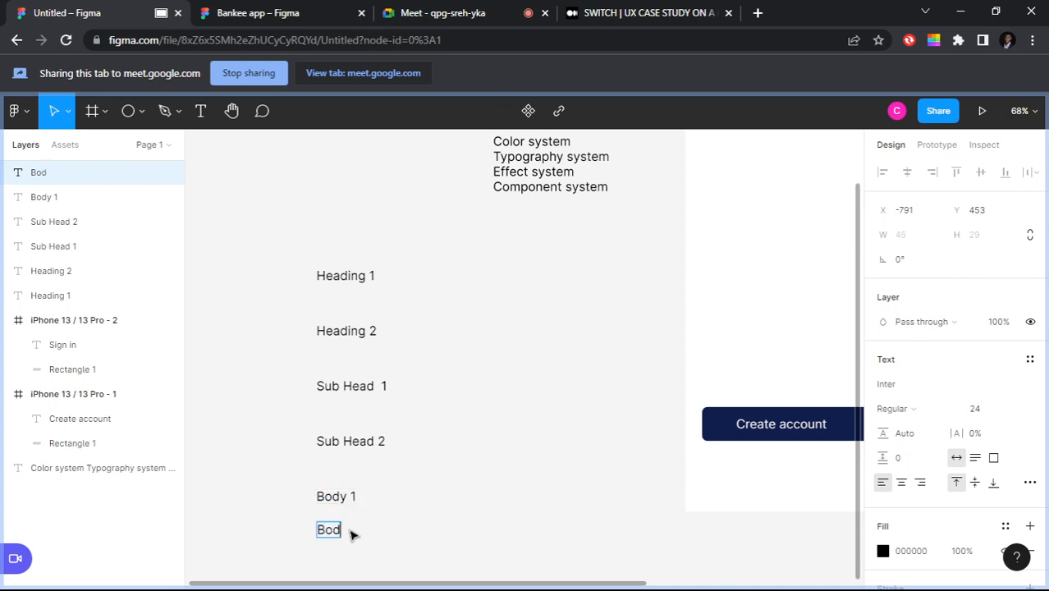
text(y 2)
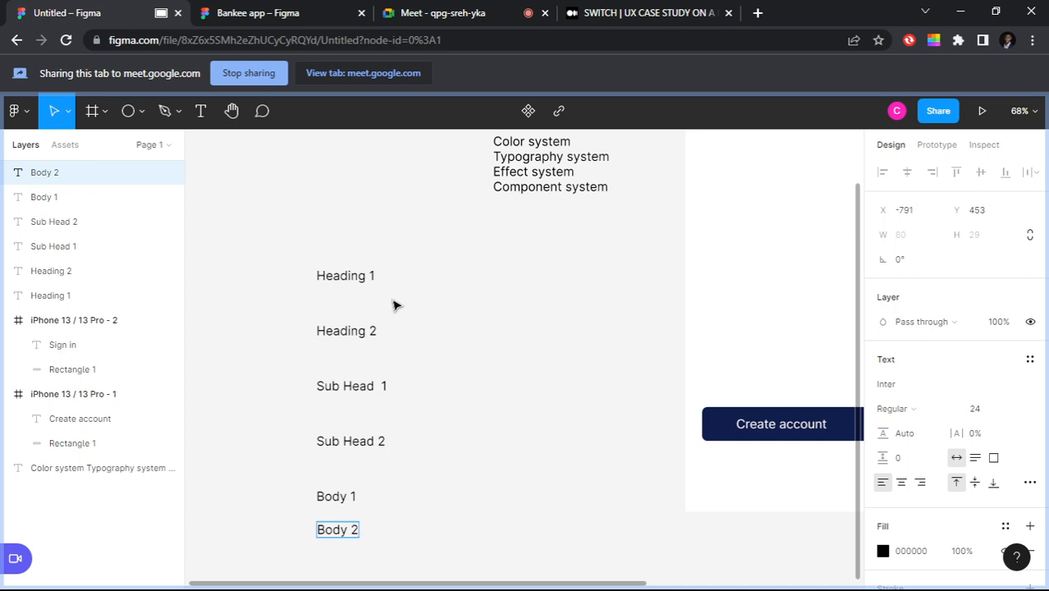
double_click(369, 277)
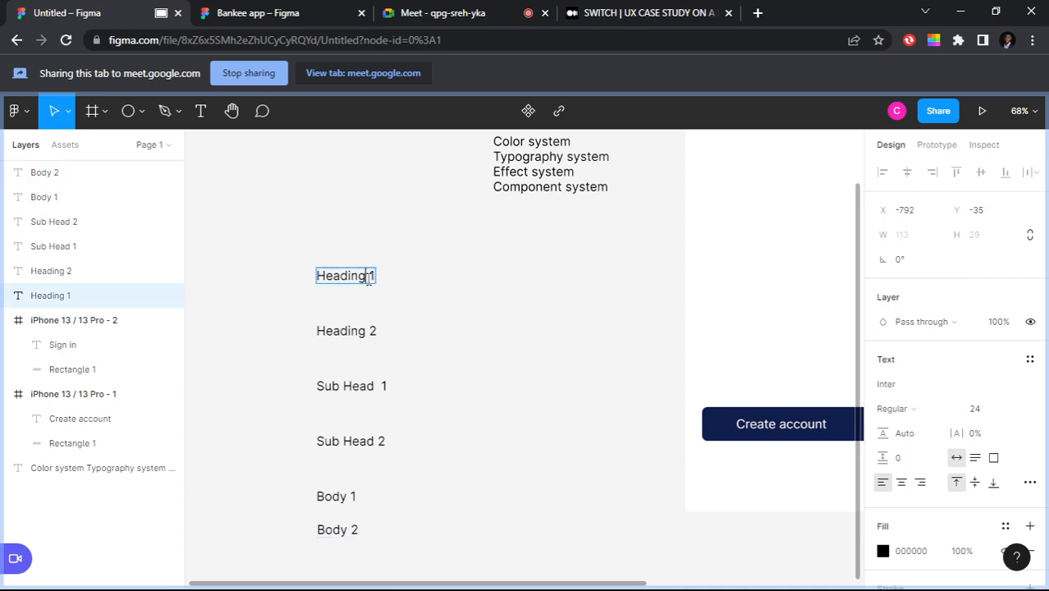
double_click(367, 330)
key(Escape)
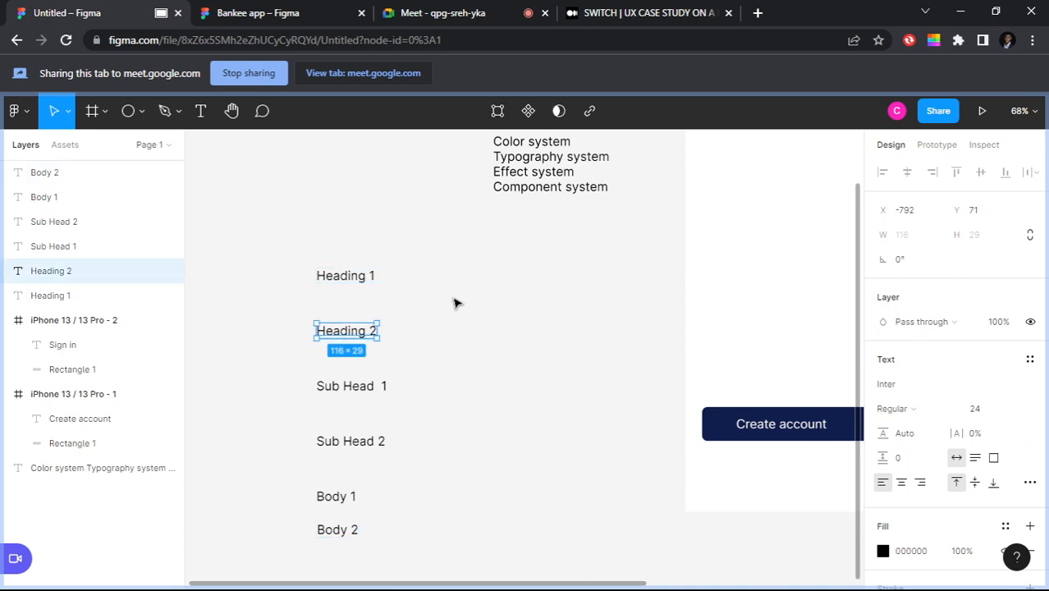
Step: Set the Heading 1 label's font size to 64 and move it up, clear of the Heading 2 label
click(369, 279)
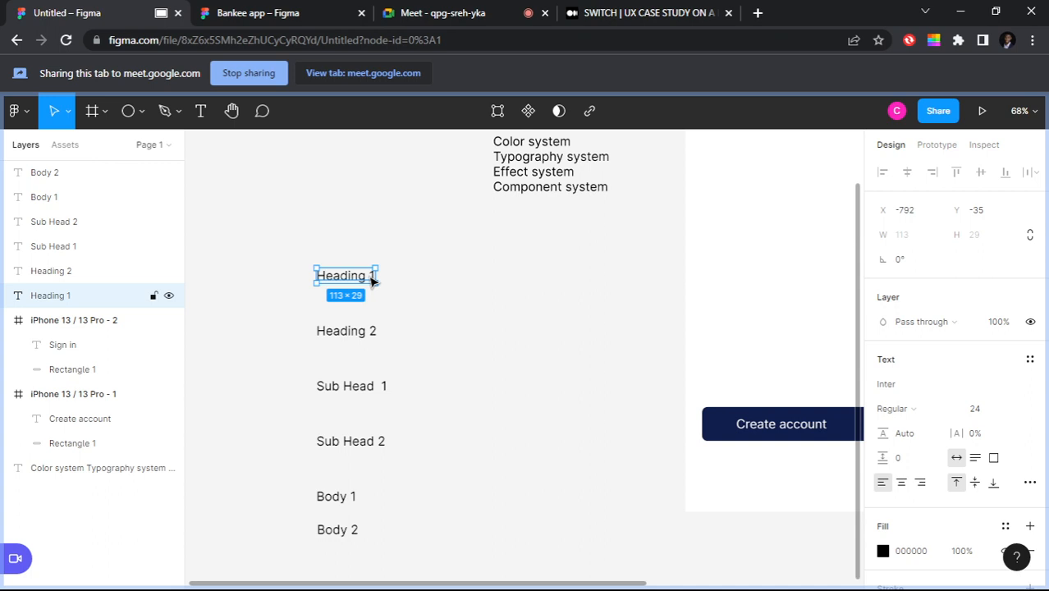
scroll(349, 278, up, 1)
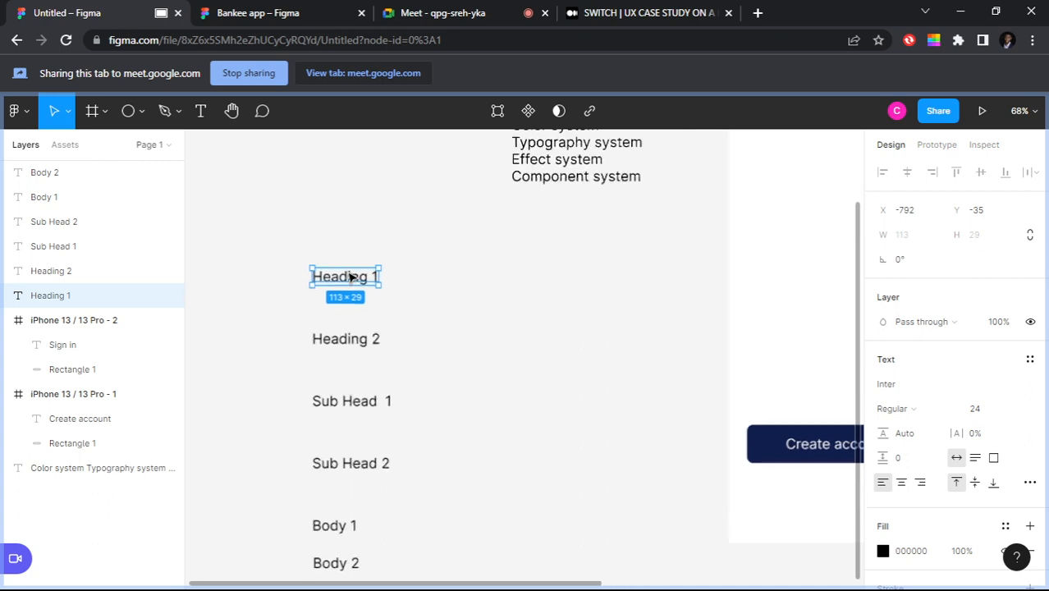
double_click(349, 279)
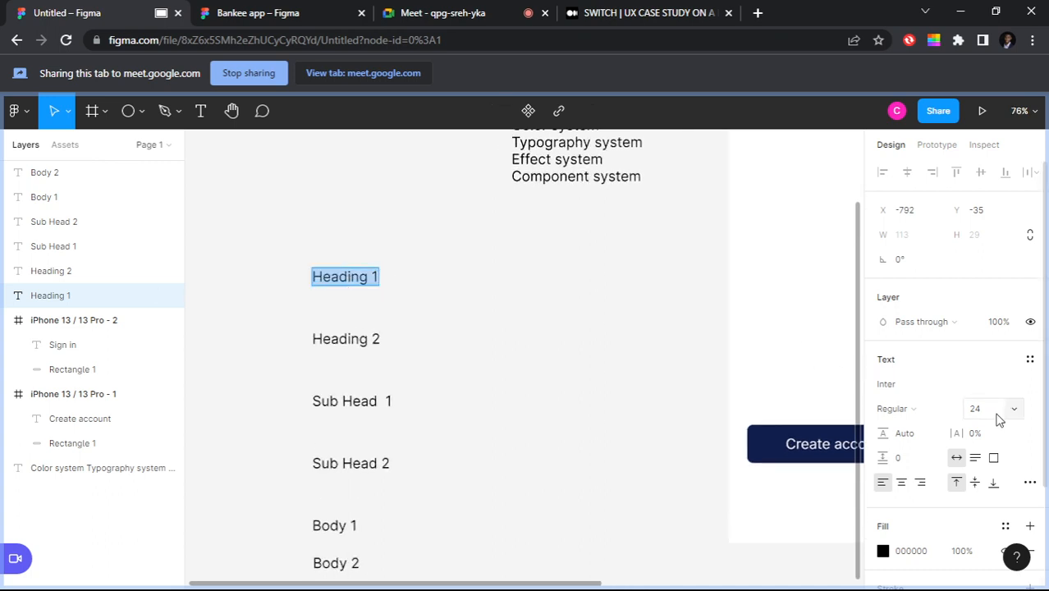
click(996, 409)
text(64)
key(Return)
key(Escape)
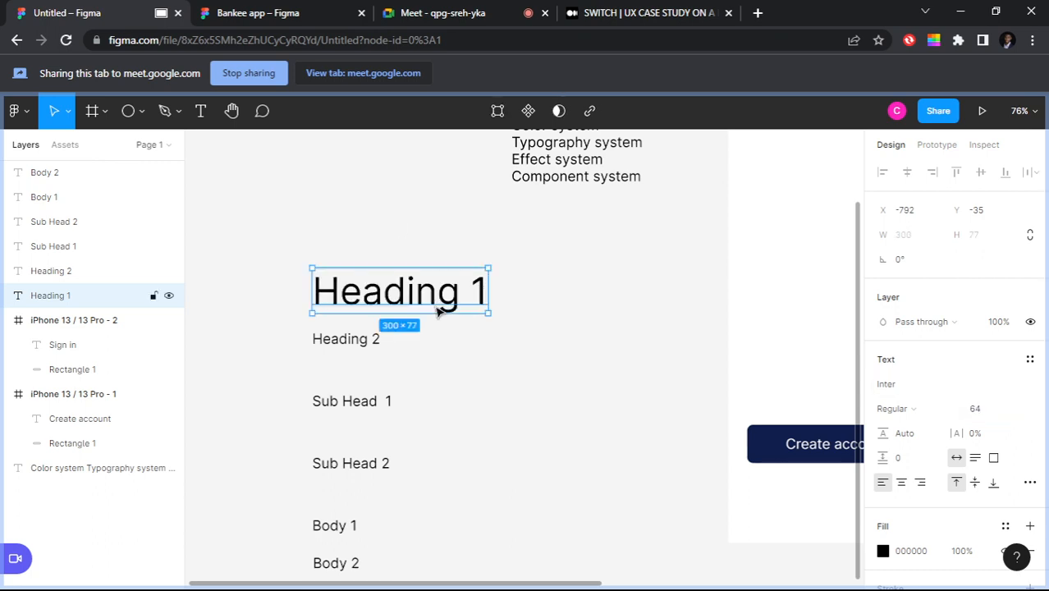
drag(440, 291, 443, 267)
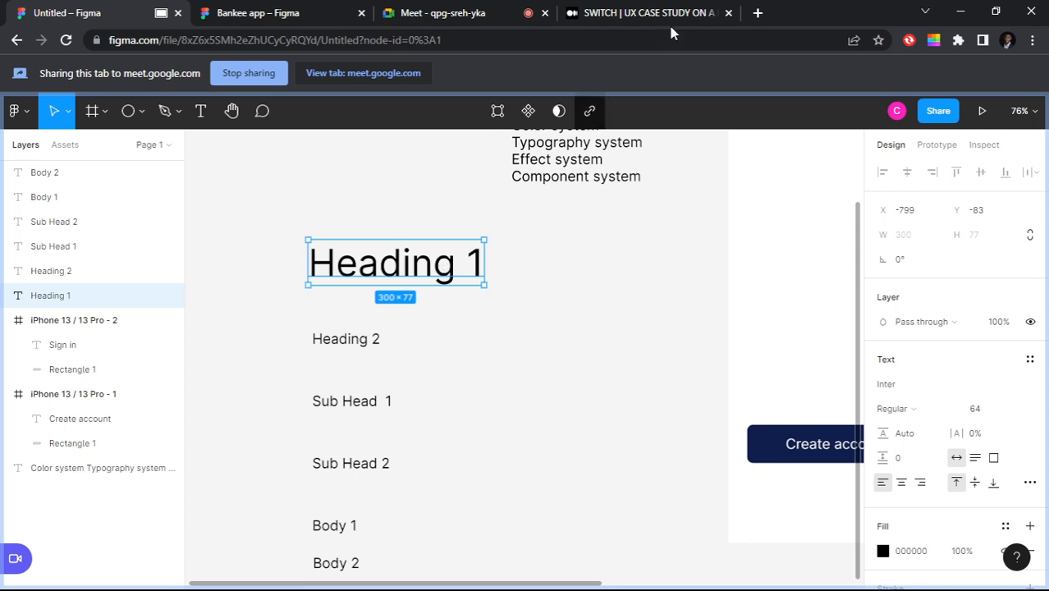
Step: Open material.io in a new browser tab and share that tab to the Google Meet call instead of Figma
click(757, 14)
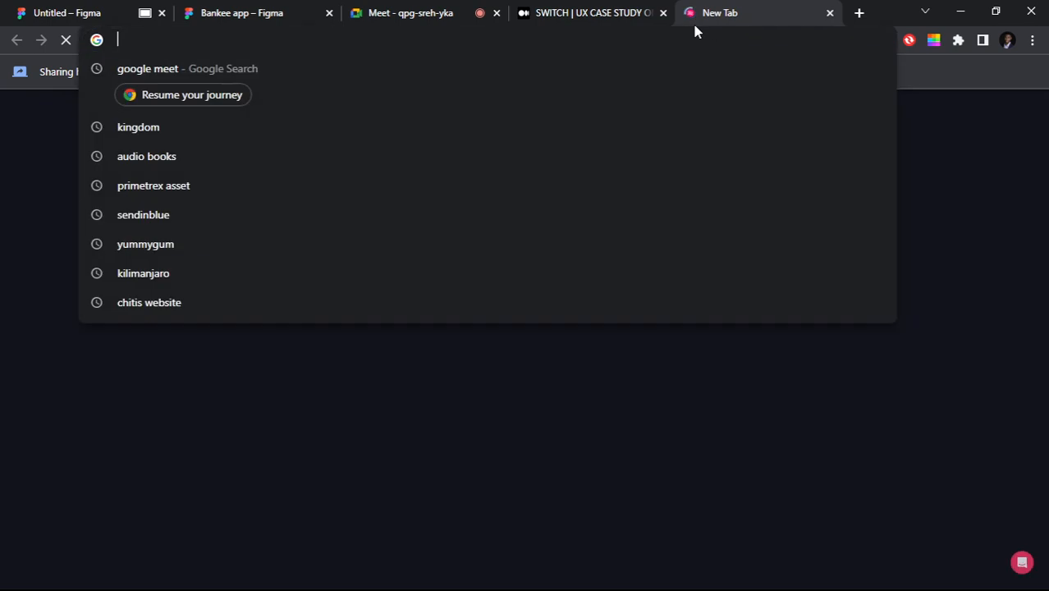
text(material.io)
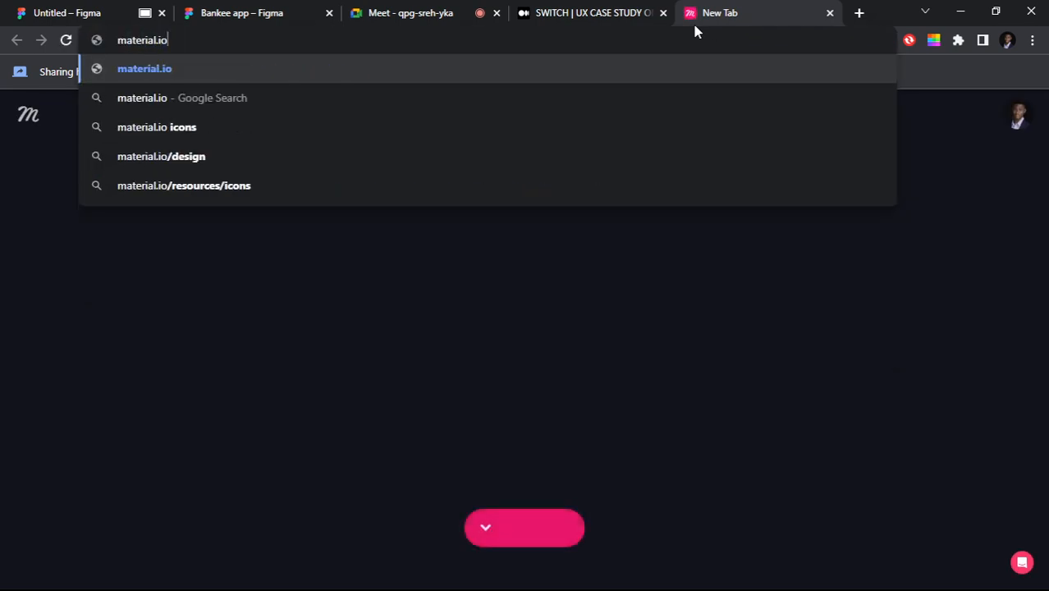
key(Return)
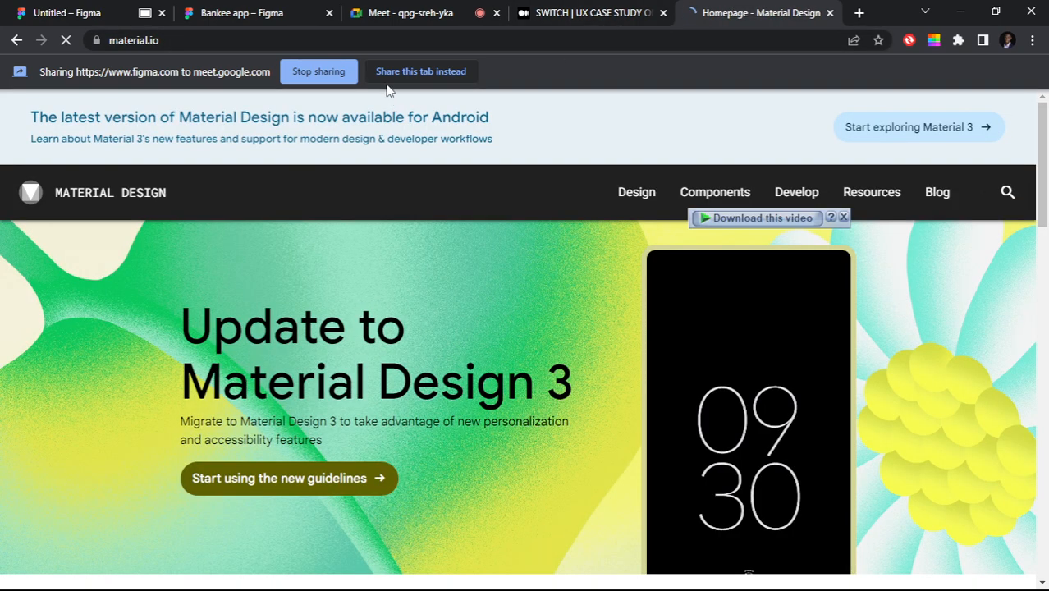
click(395, 73)
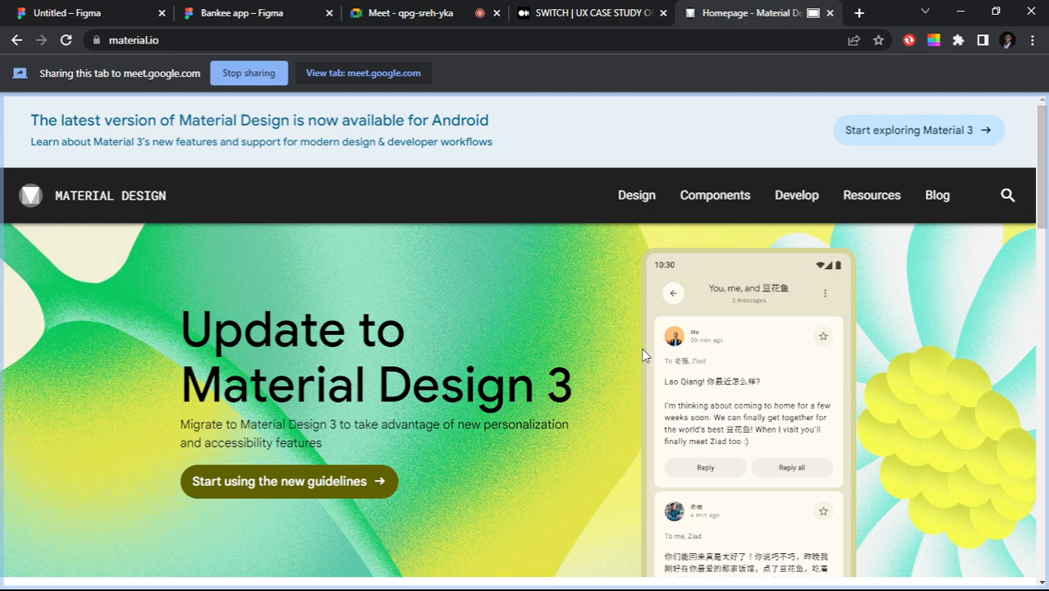
Step: Look over the Material Design homepage and open the color system page from the Color topic of its Design section
scroll(575, 374, down, 14)
scroll(517, 392, down, 2)
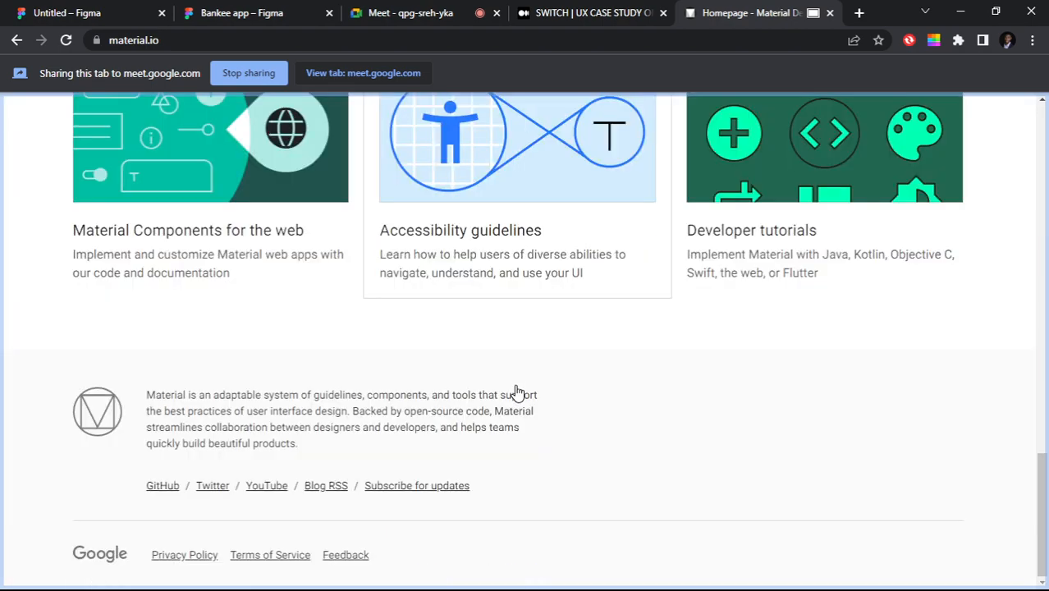
scroll(517, 393, up, 17)
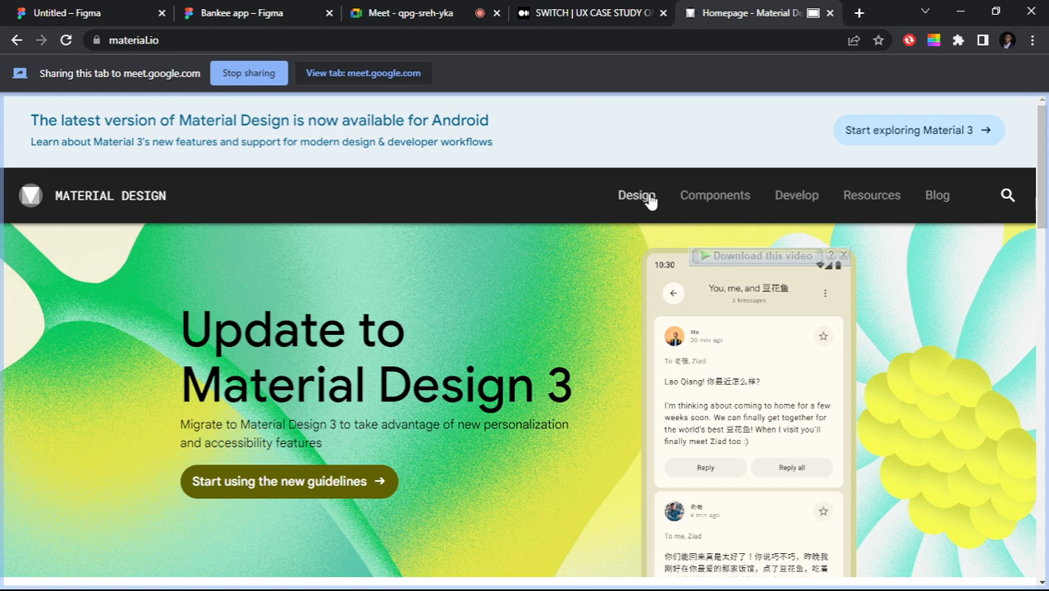
click(651, 202)
scroll(40, 429, down, 3)
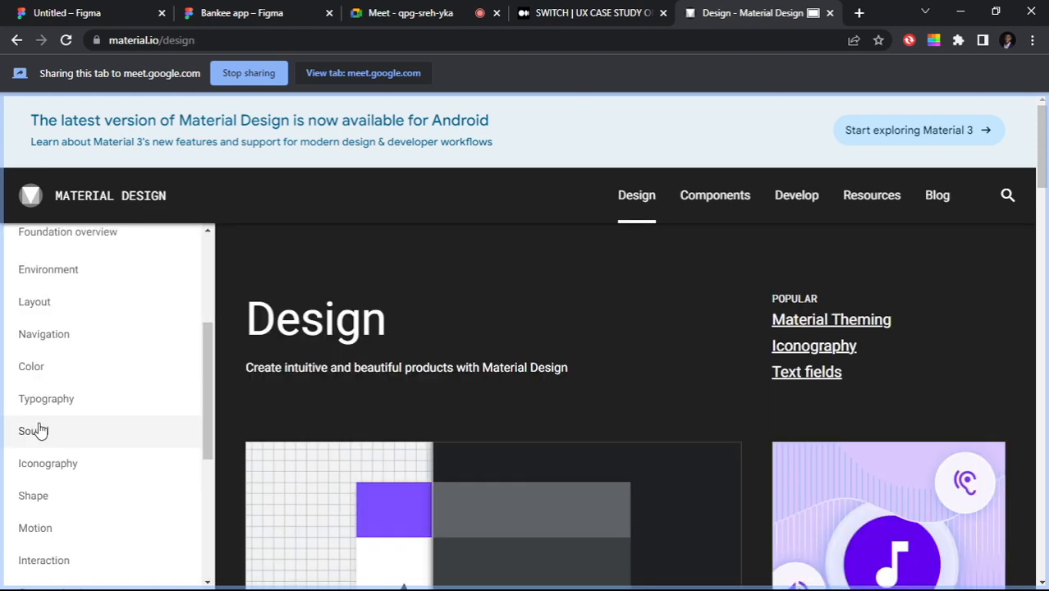
click(46, 399)
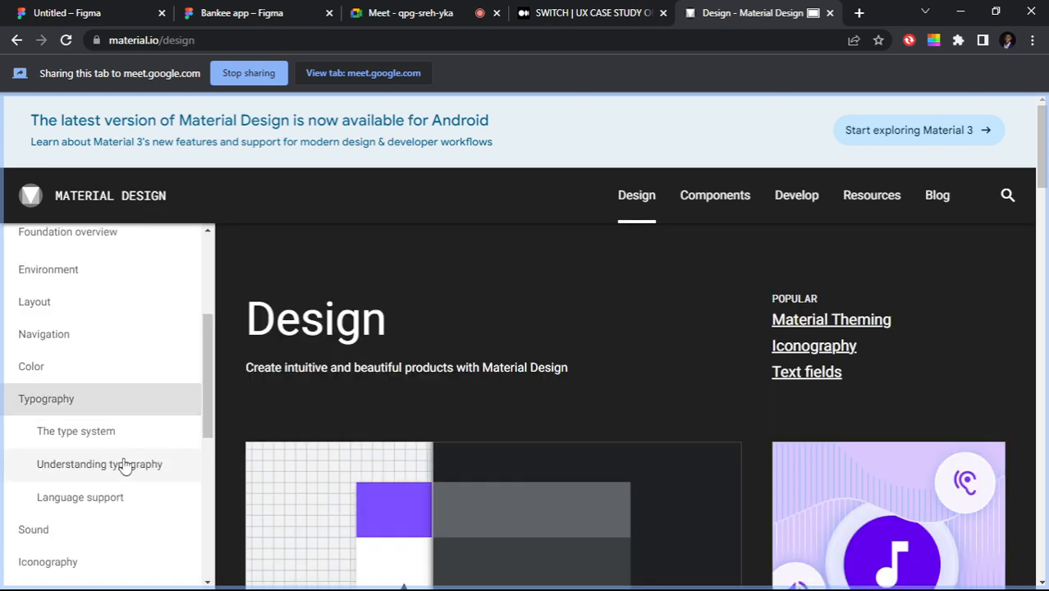
scroll(124, 427, up, 2)
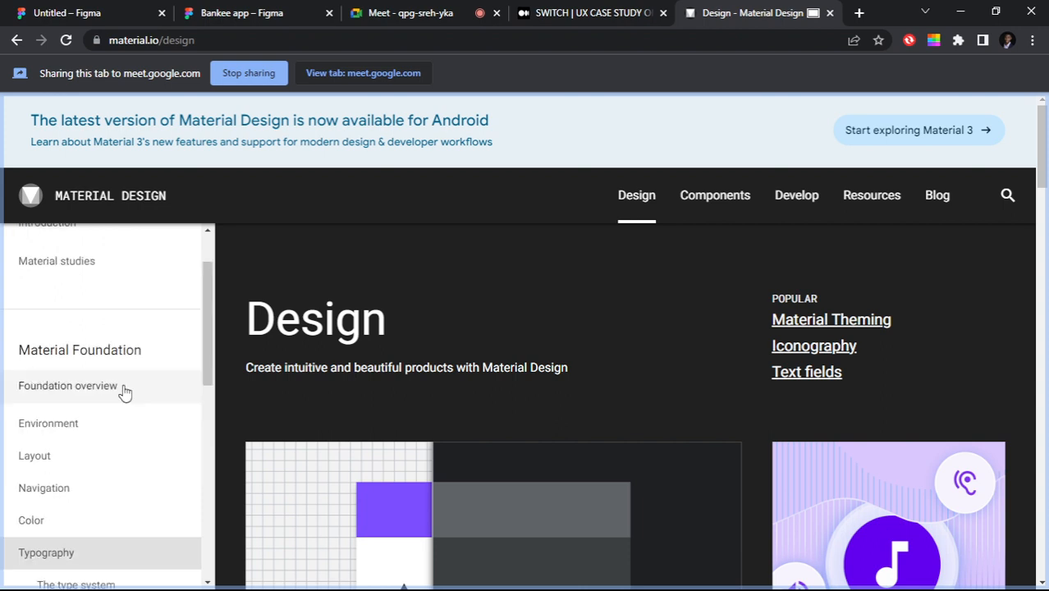
scroll(123, 402, down, 1)
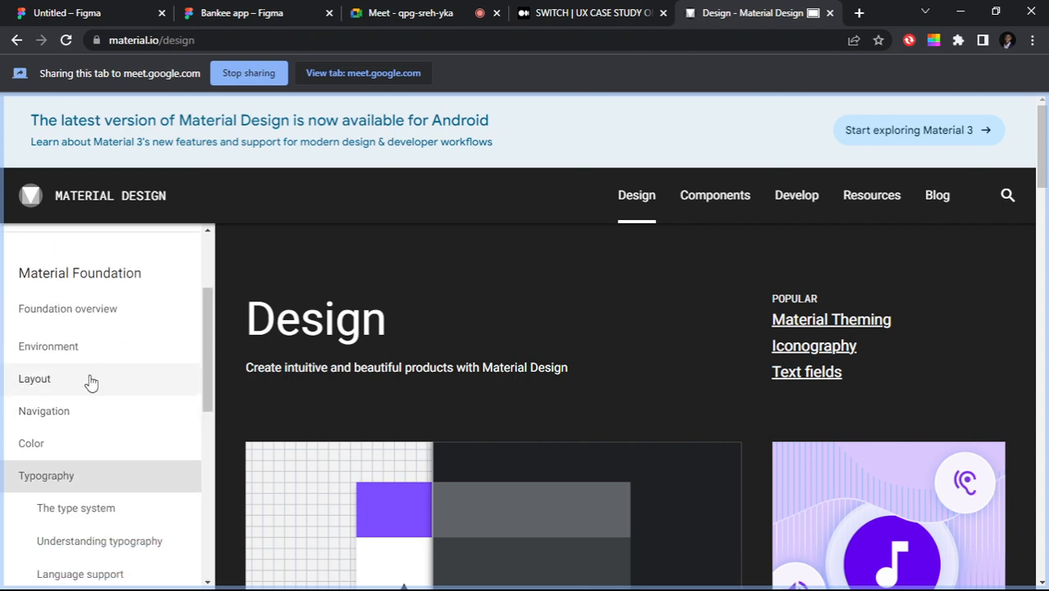
scroll(98, 394, down, 1)
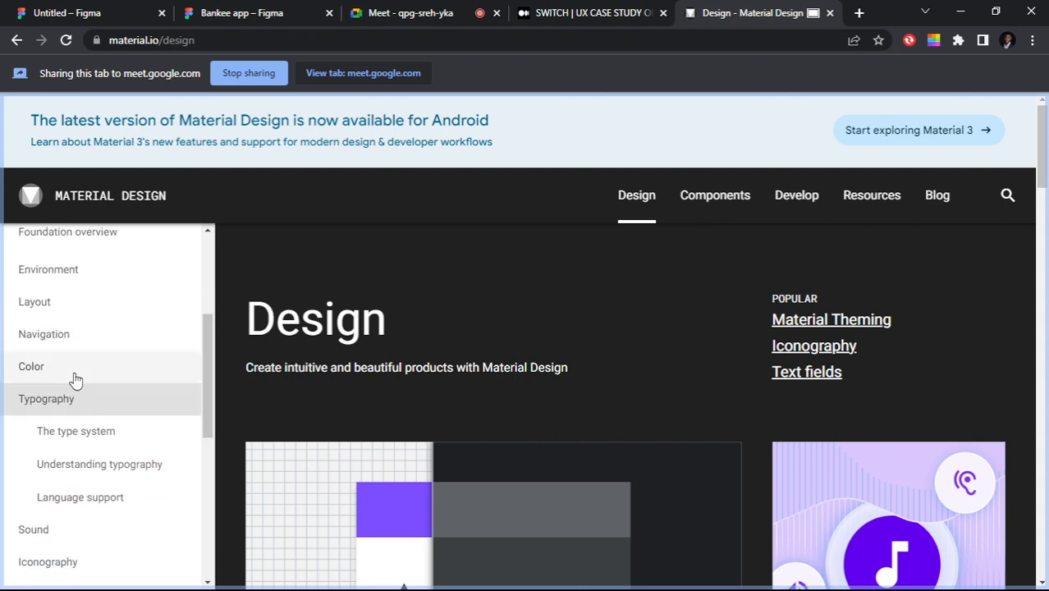
click(80, 374)
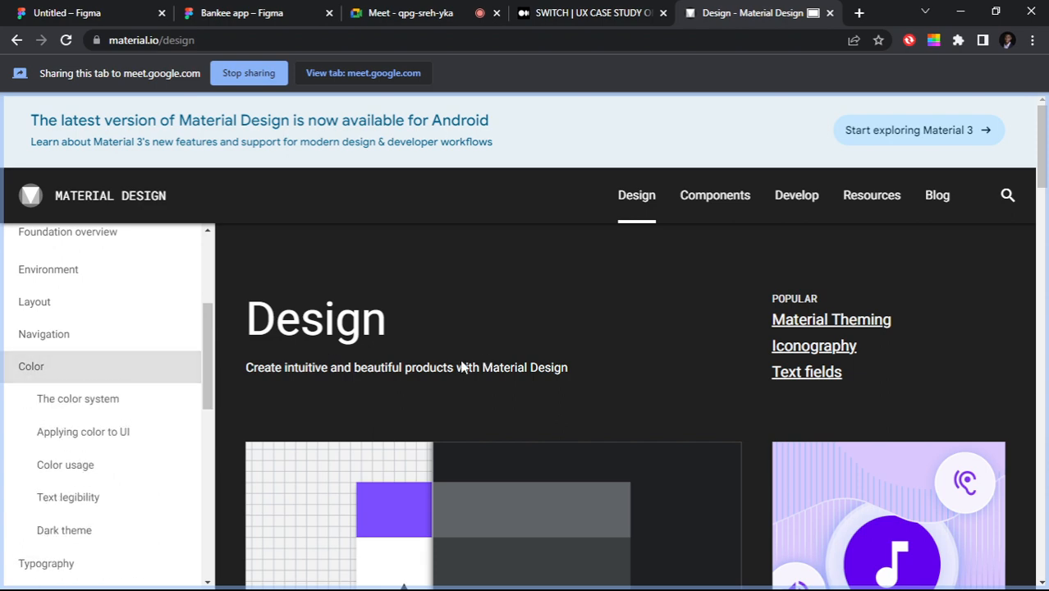
click(74, 401)
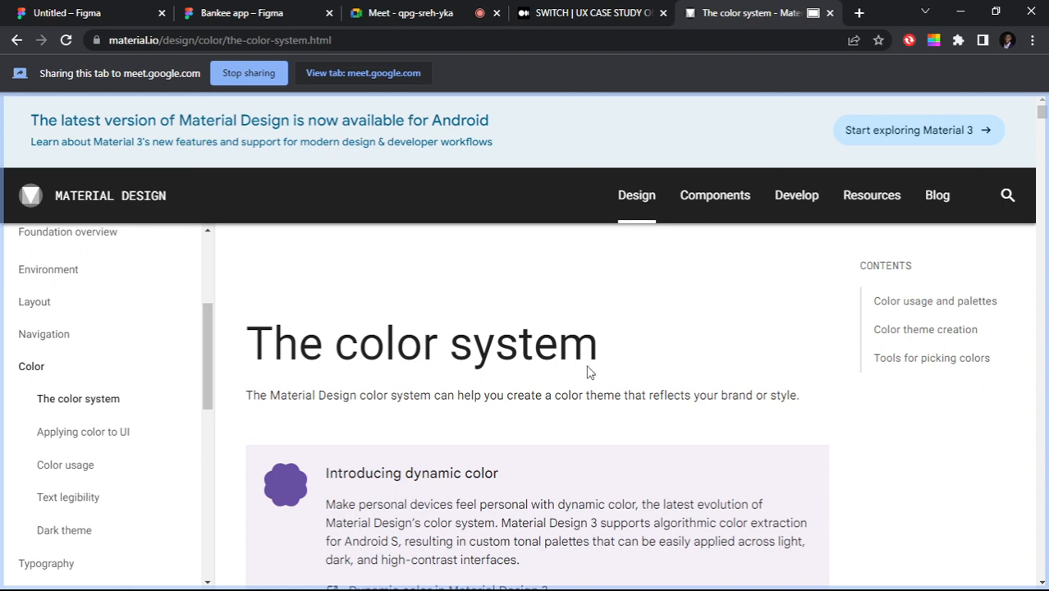
Step: Examine the color system page's sample palettes, baseline color theme, and guidance on primary and secondary colors with their variants
scroll(588, 372, down, 10)
scroll(562, 355, up, 1)
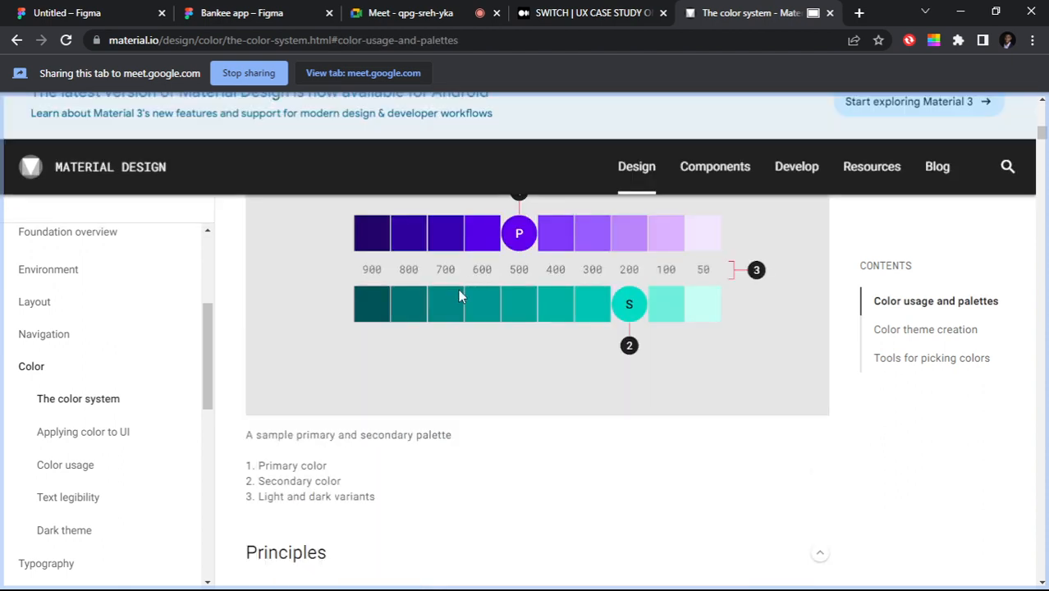
scroll(472, 331, up, 2)
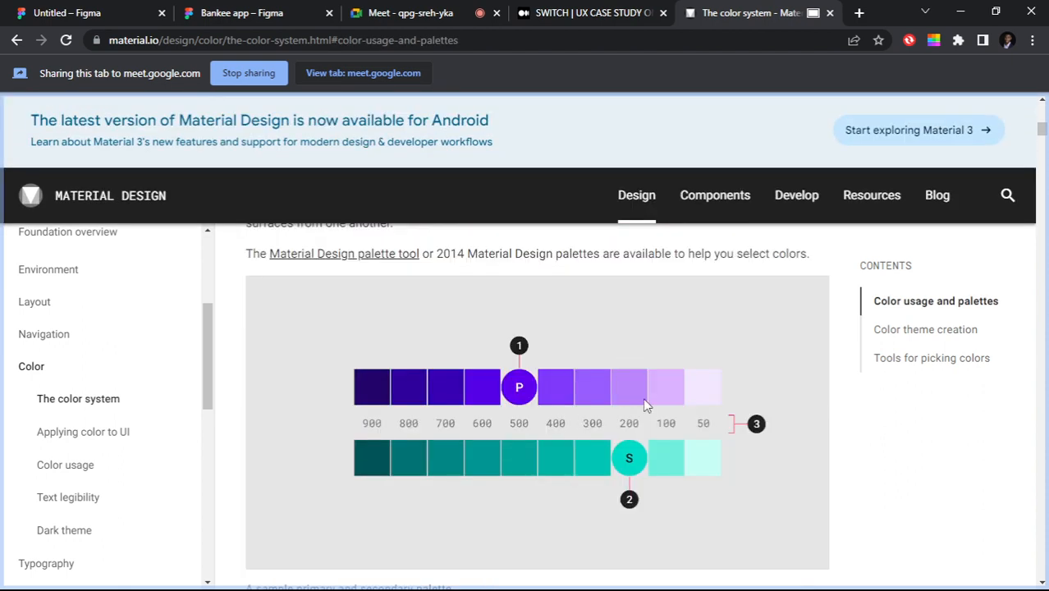
scroll(524, 417, down, 5)
scroll(488, 428, down, 10)
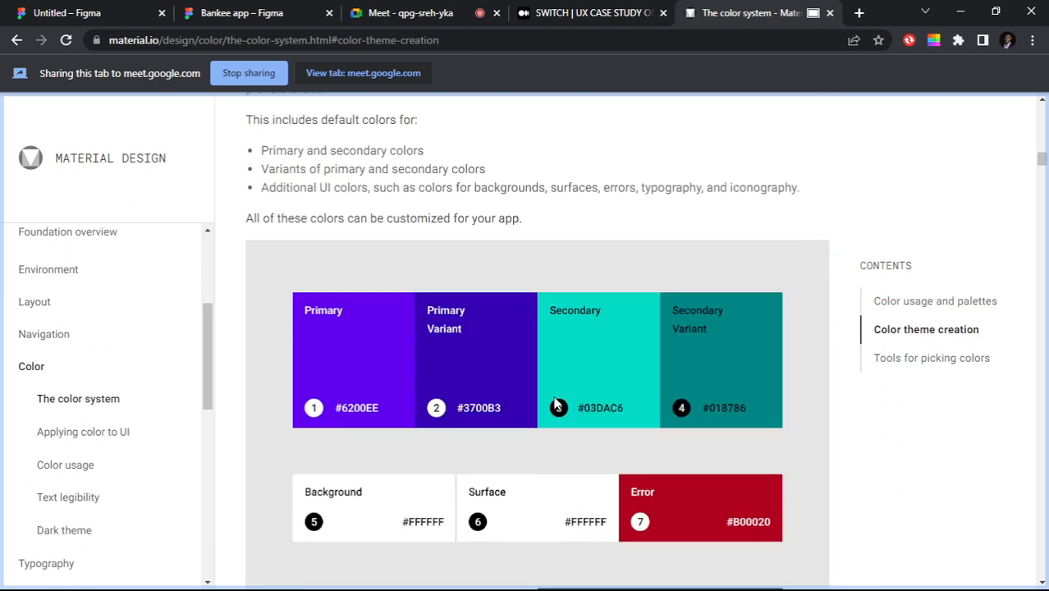
scroll(620, 277, down, 5)
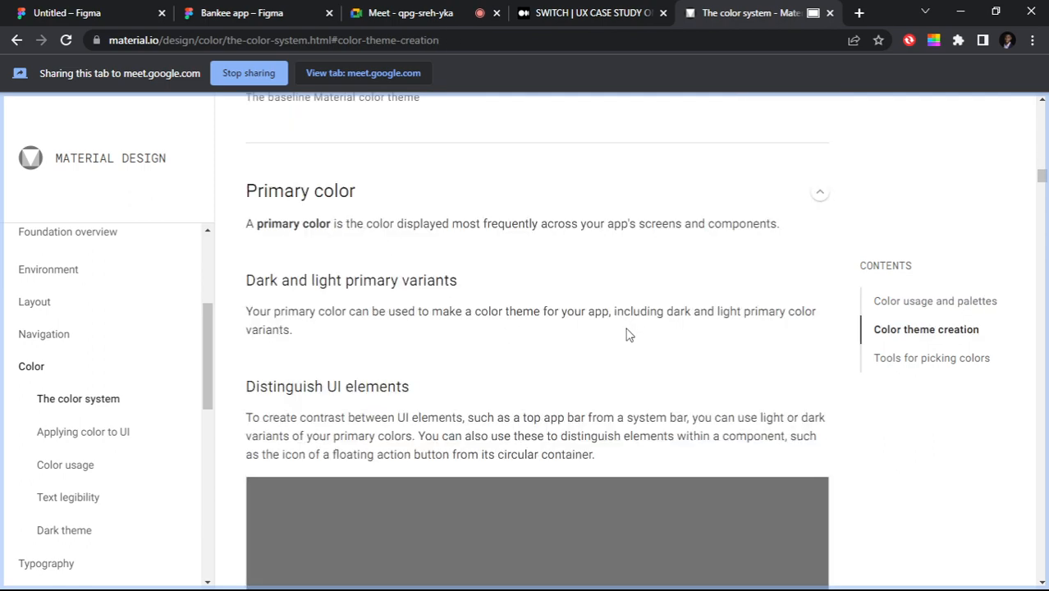
scroll(600, 361, down, 3)
scroll(622, 345, up, 7)
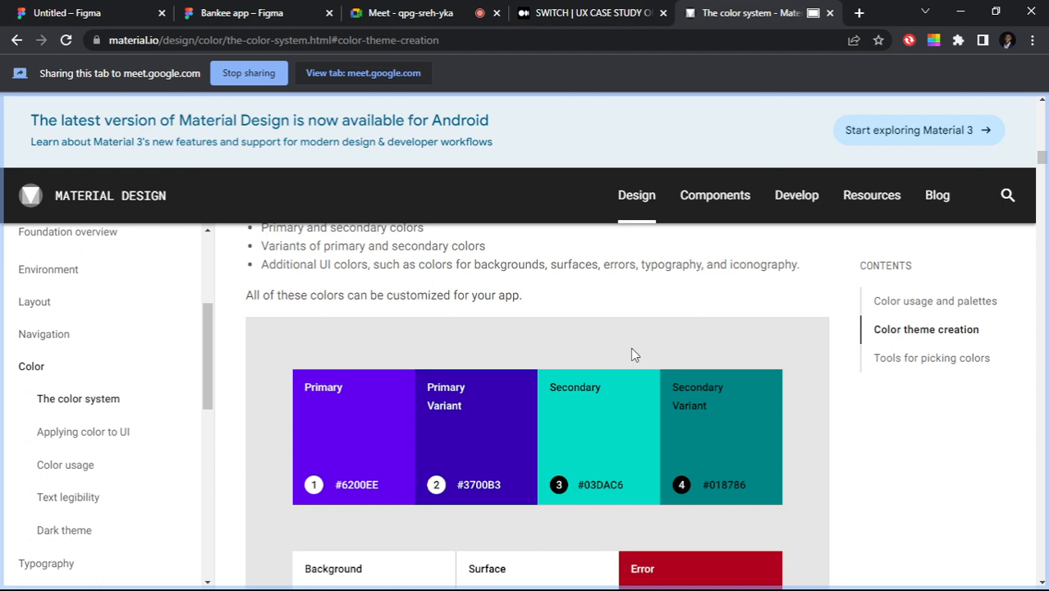
scroll(538, 226, down, 3)
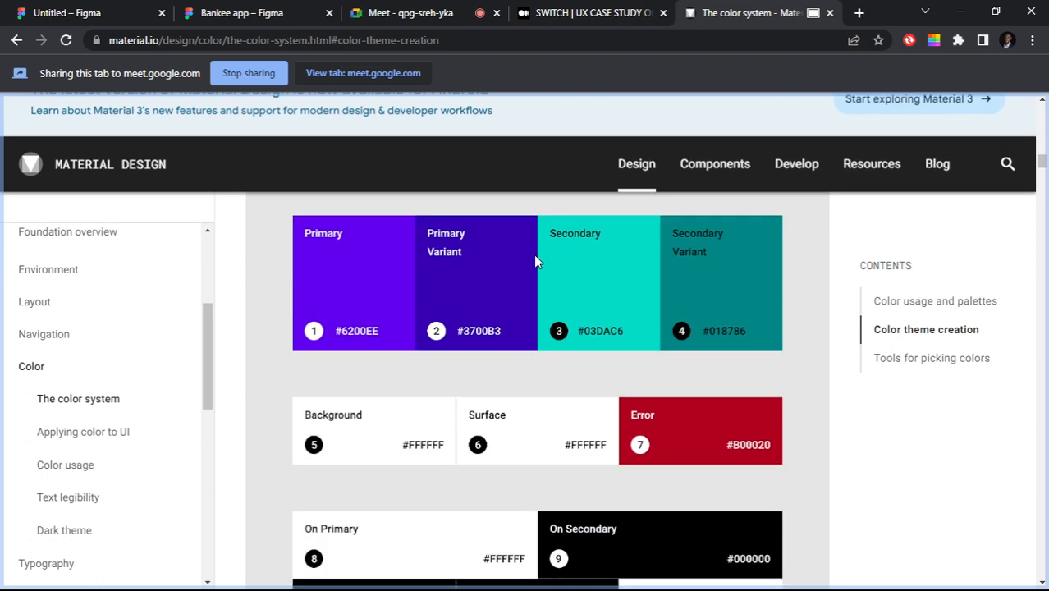
scroll(535, 277, down, 10)
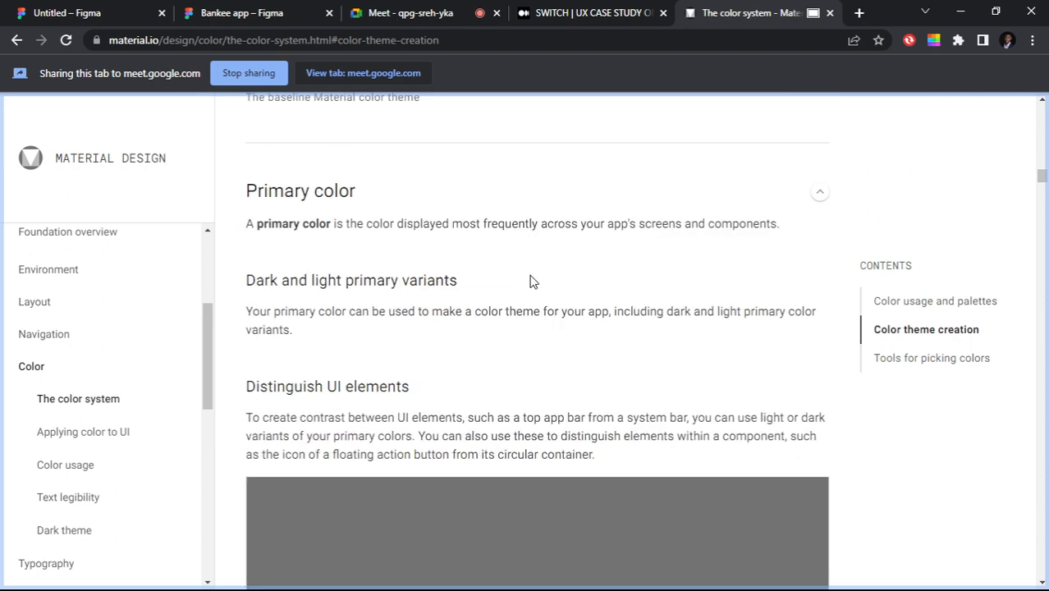
scroll(509, 305, down, 12)
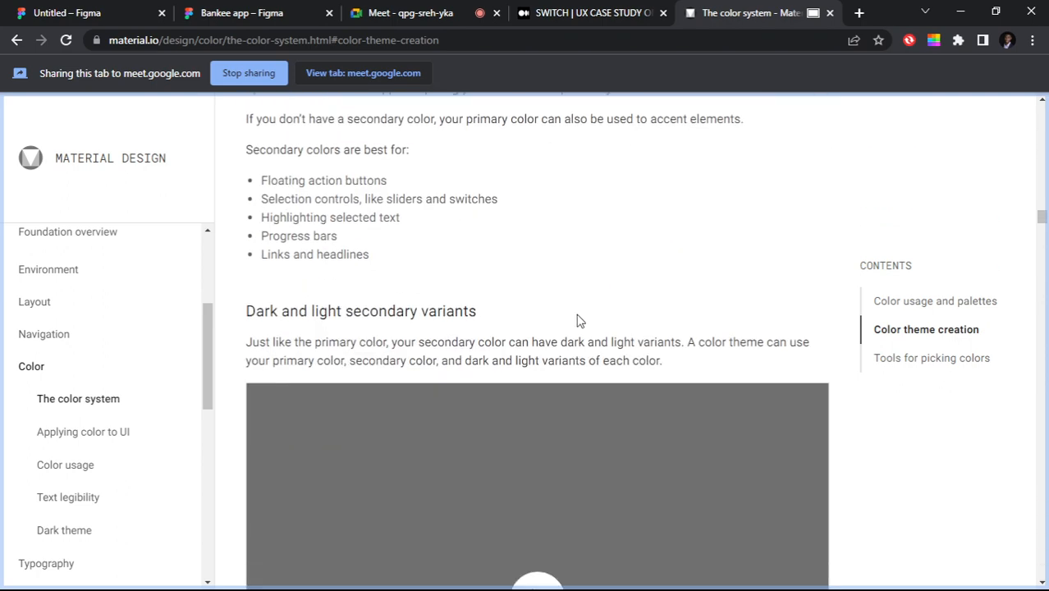
scroll(555, 336, down, 5)
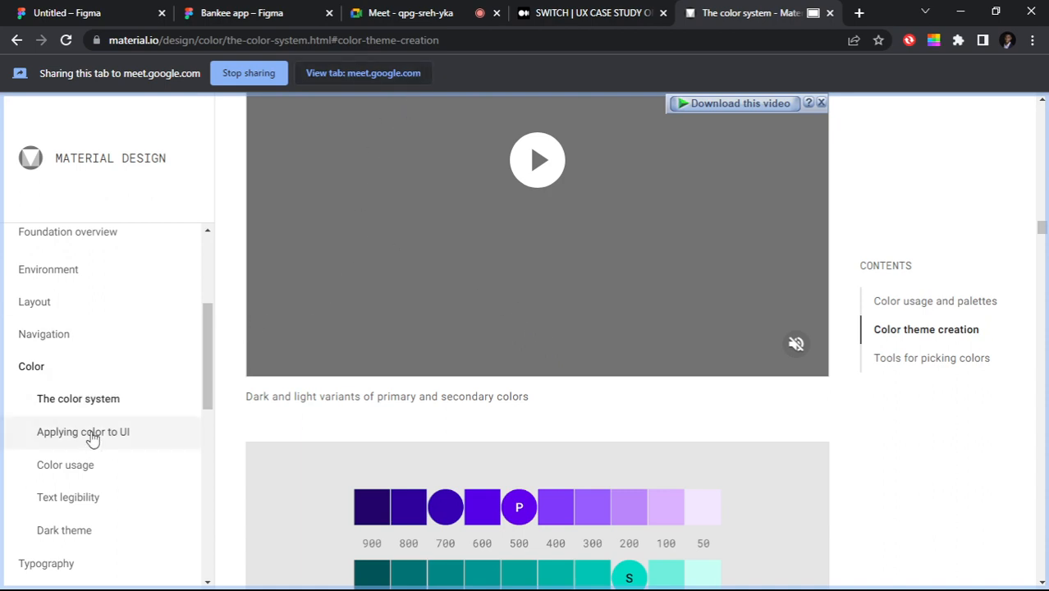
Step: Open the type system page under Typography and examine the type scale table from H1 down to Overline
scroll(78, 386, down, 2)
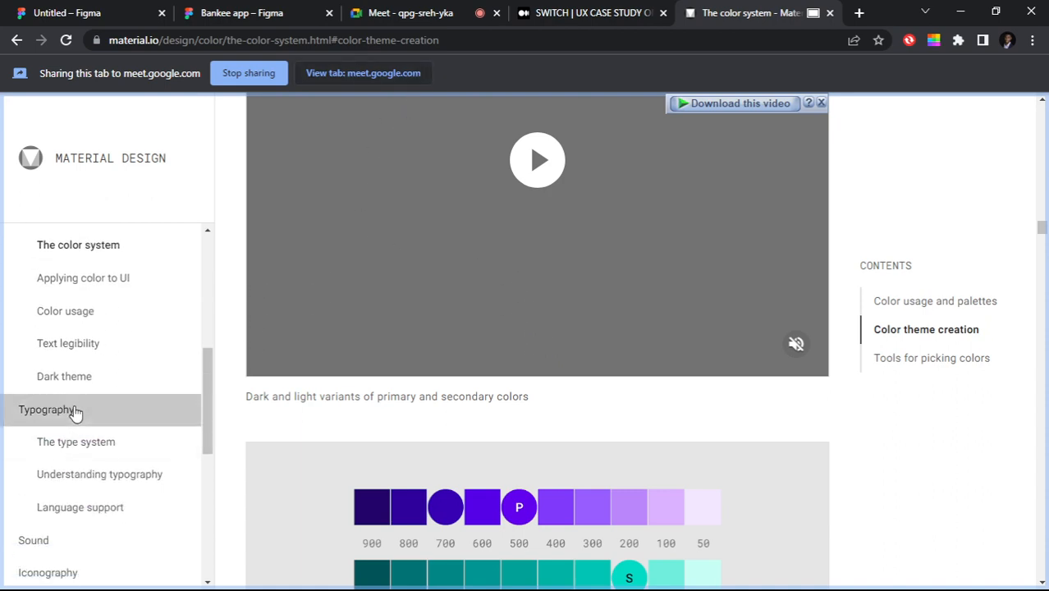
click(82, 412)
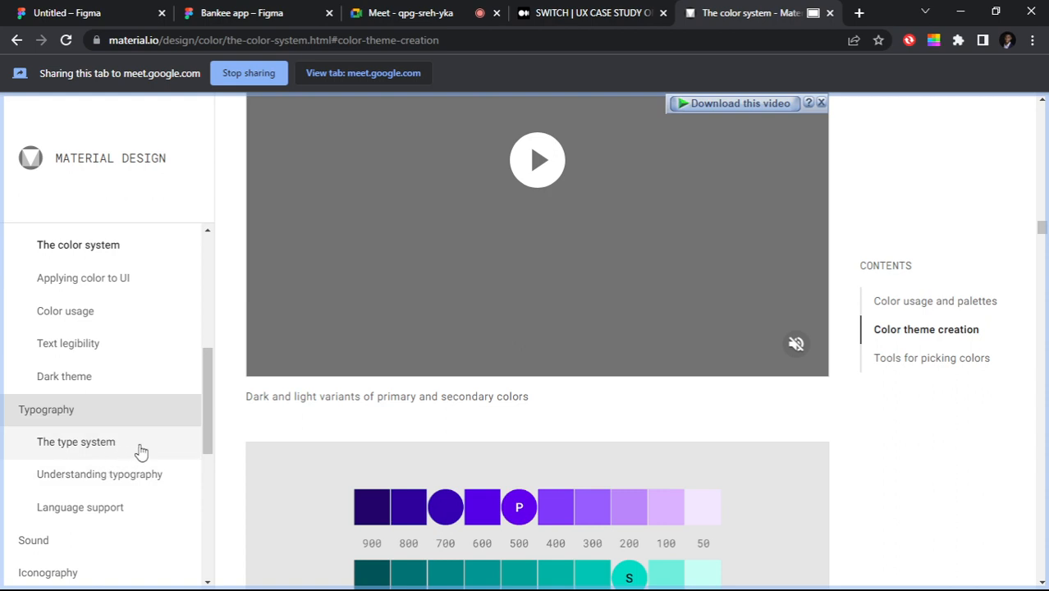
click(76, 442)
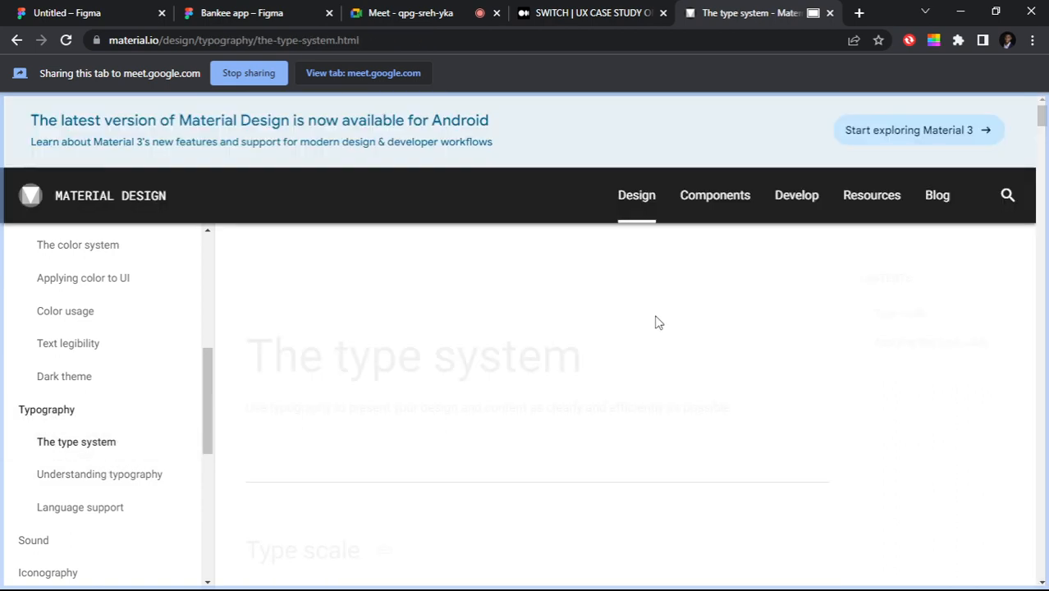
scroll(395, 318, down, 5)
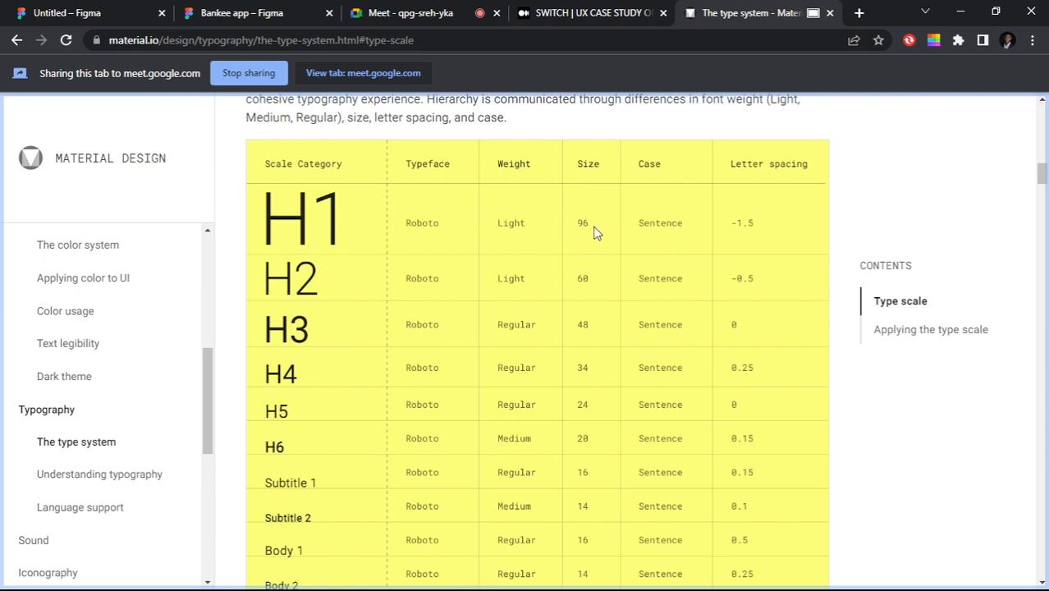
scroll(596, 357, down, 1)
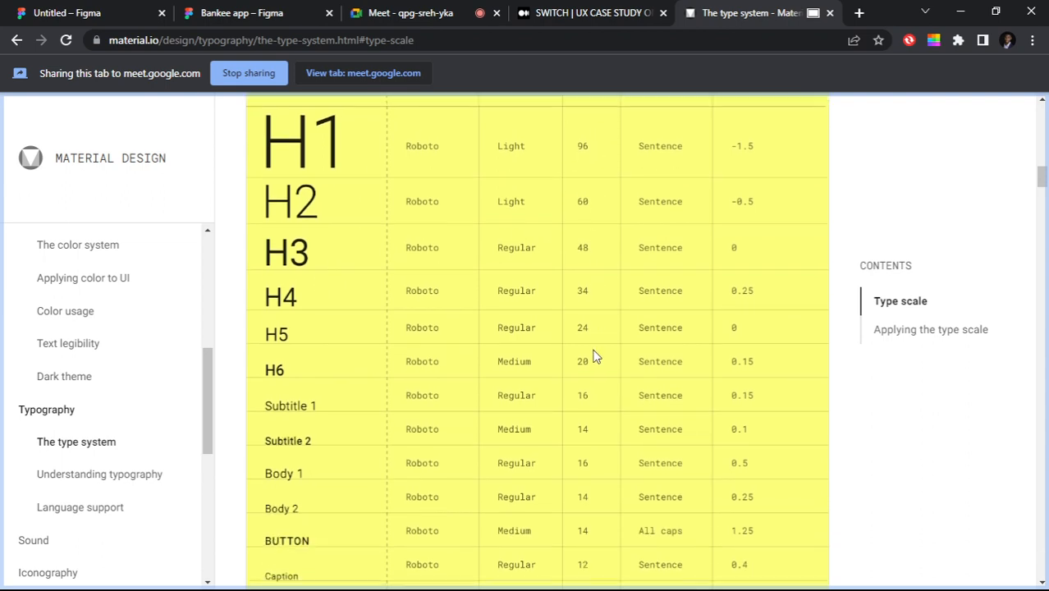
scroll(595, 357, down, 2)
scroll(583, 403, down, 1)
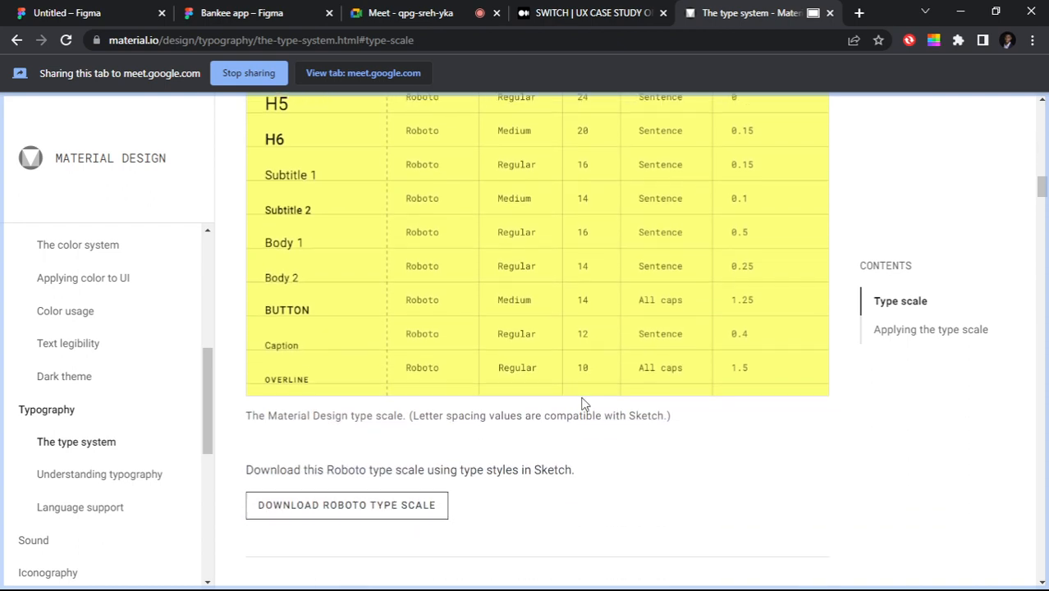
Step: Examine the remaining type scale rows, the unit conversion and letter spacing tables, and the Applying the type scale section
scroll(585, 357, up, 2)
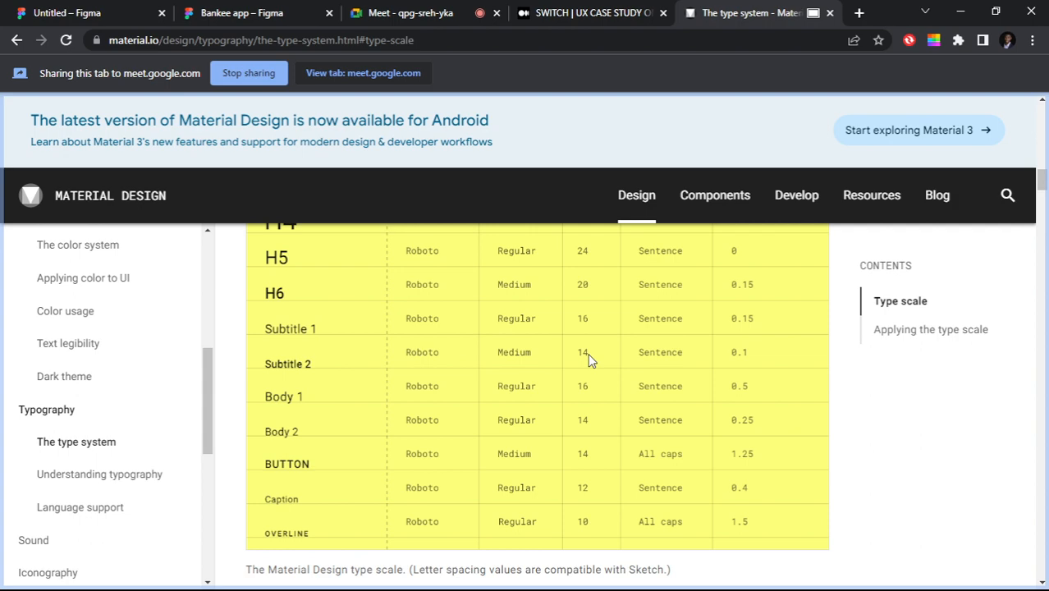
scroll(569, 382, down, 8)
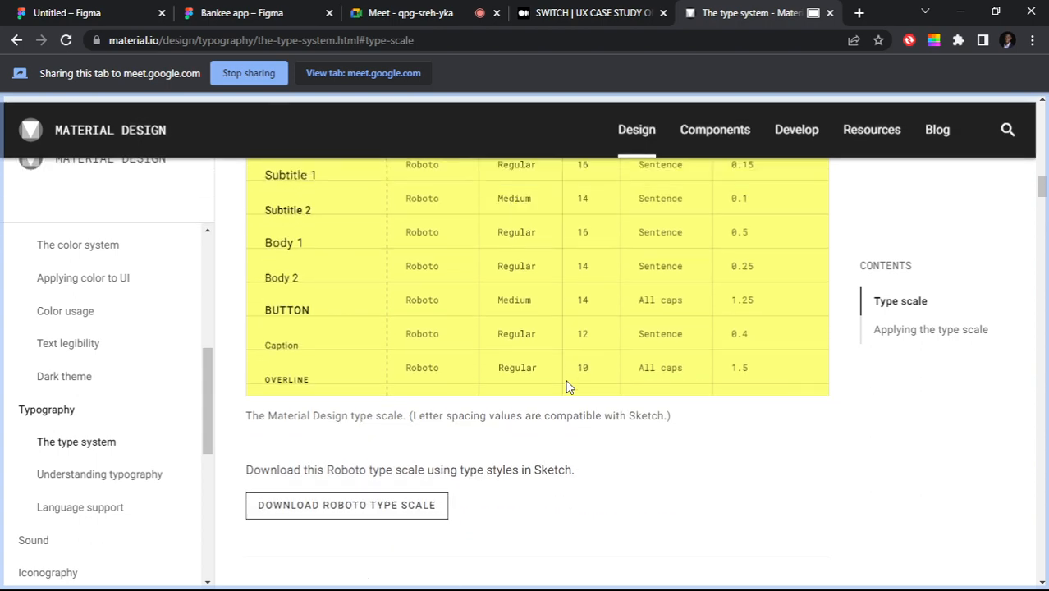
scroll(569, 387, down, 5)
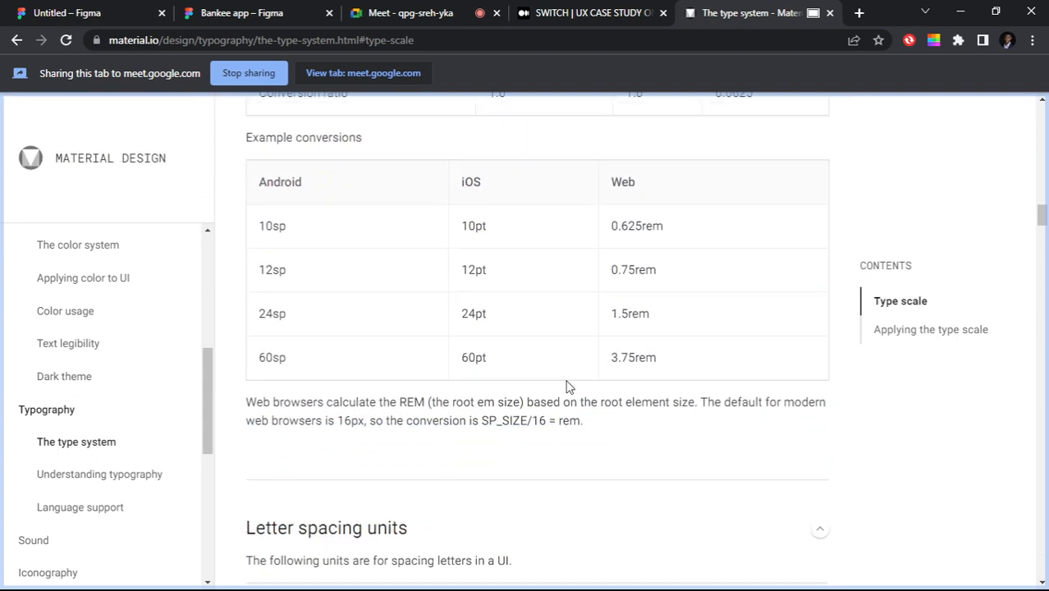
scroll(655, 345, down, 10)
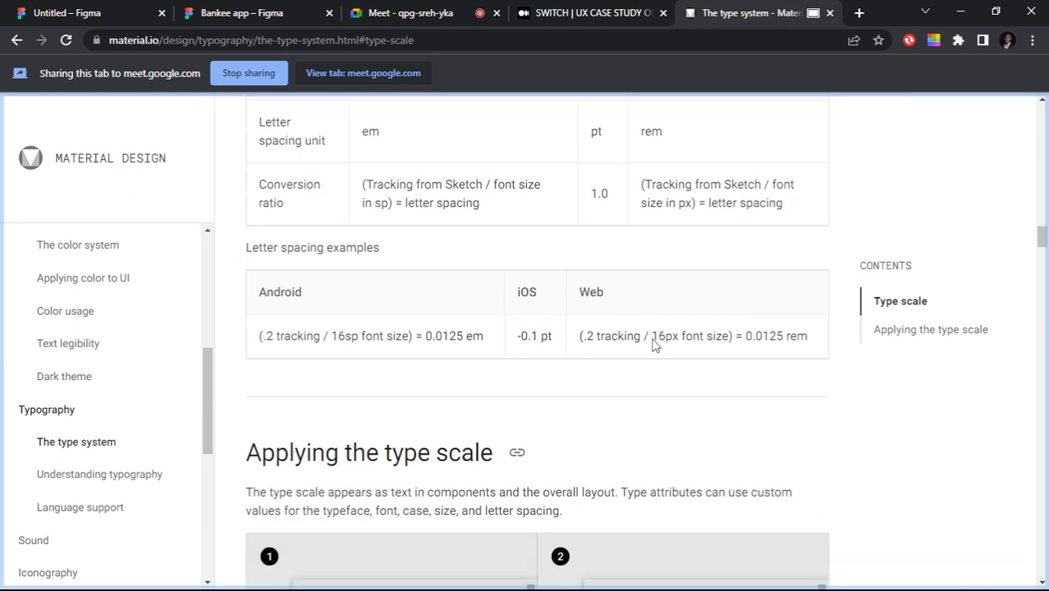
scroll(640, 349, down, 1)
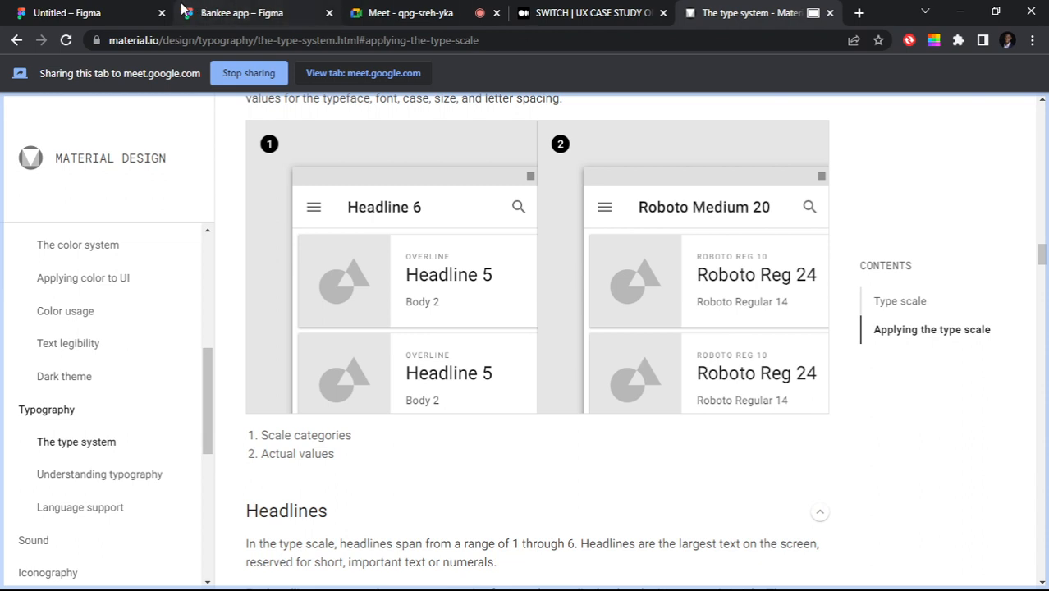
Step: Return to the untitled Figma file and share its tab to the Google Meet call instead of material.io
click(107, 13)
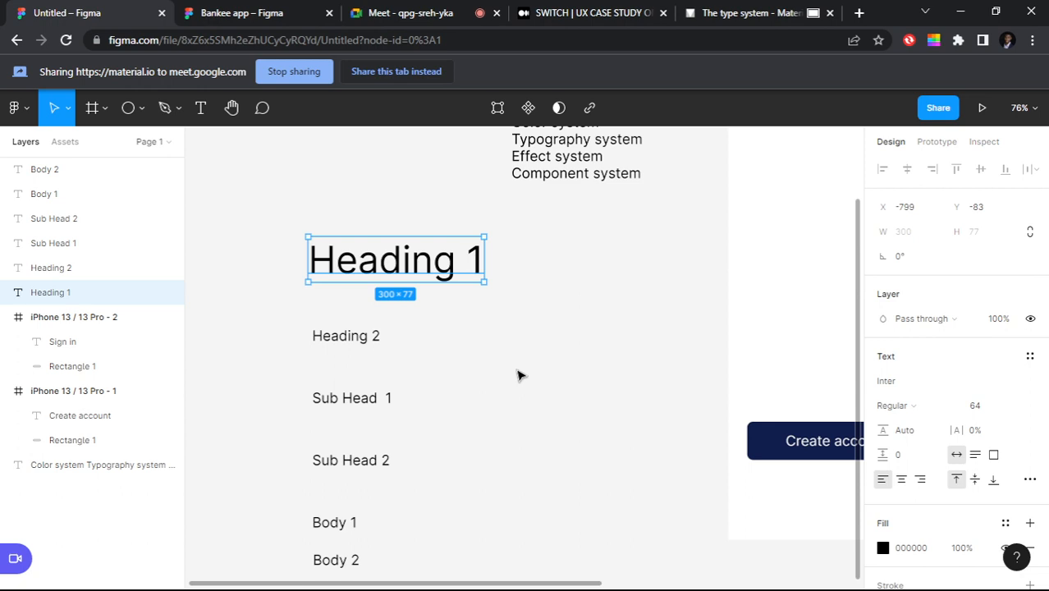
click(397, 72)
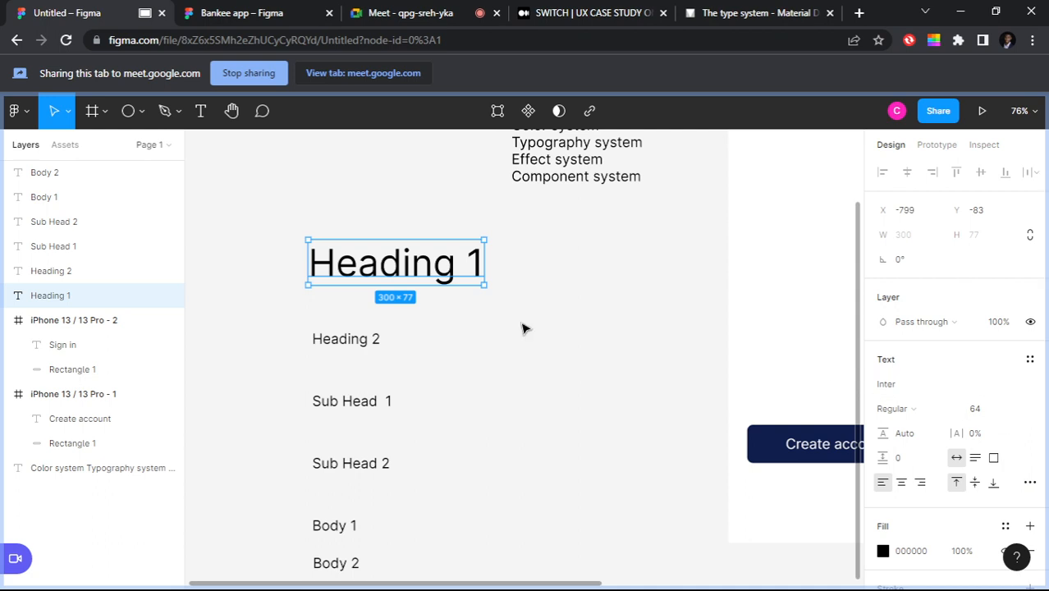
Step: Set the Heading 2 text's font size to 58 and align it with the left edge of Heading 1, just below it
click(363, 343)
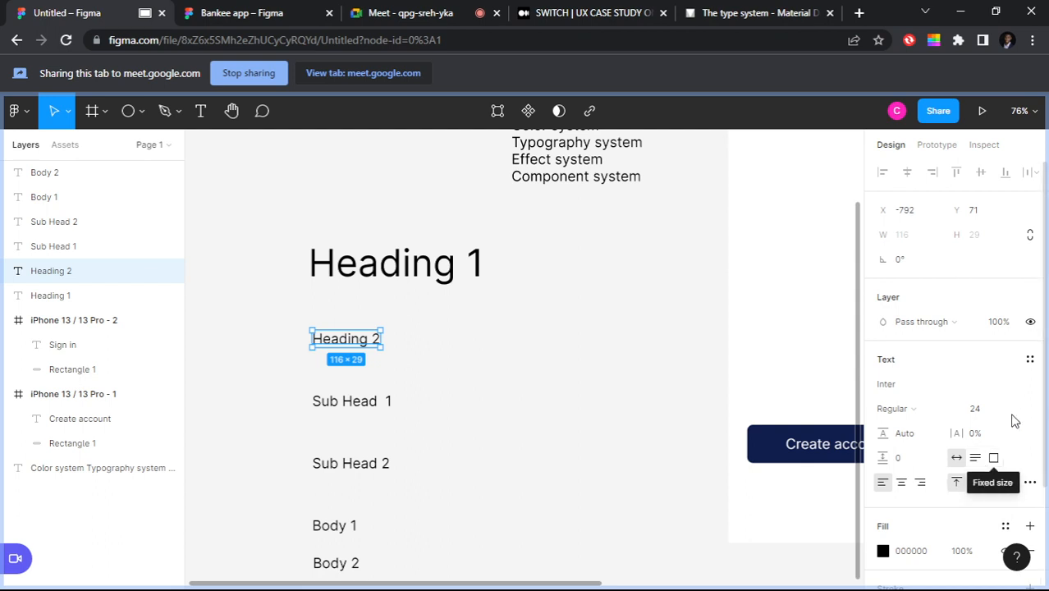
click(983, 412)
text(58)
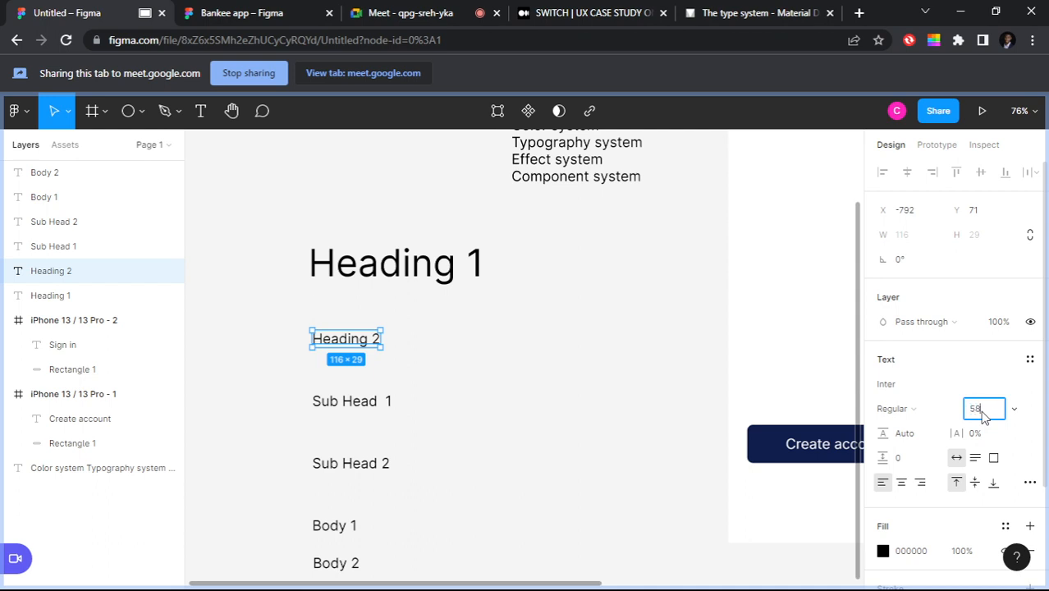
key(Return)
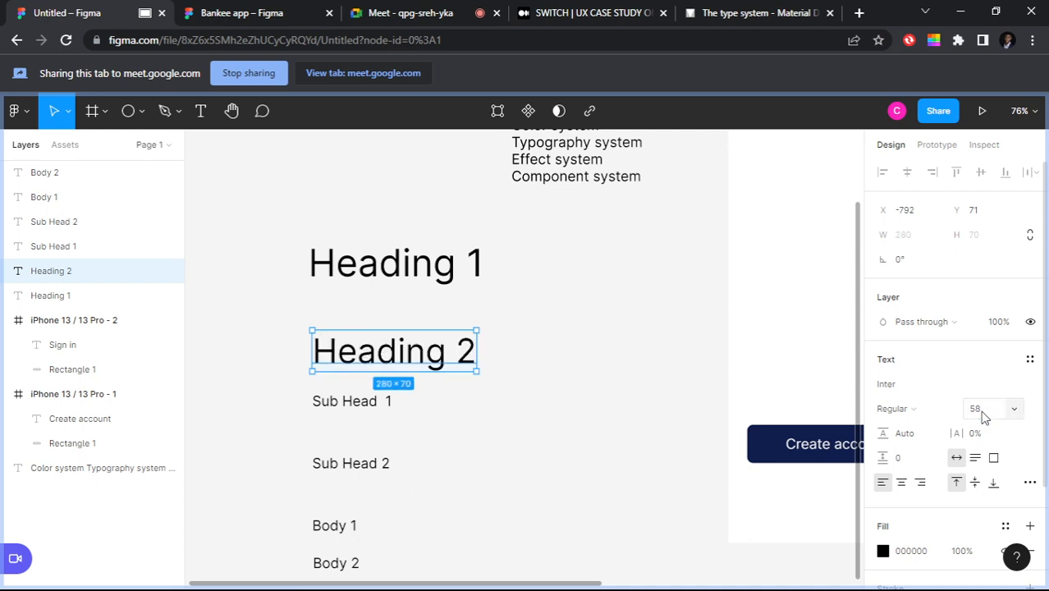
click(486, 338)
drag(432, 359, 421, 340)
Step: Set the Sub Head 1 text's font size to 46 and move it up into left alignment beneath Heading 2
click(376, 400)
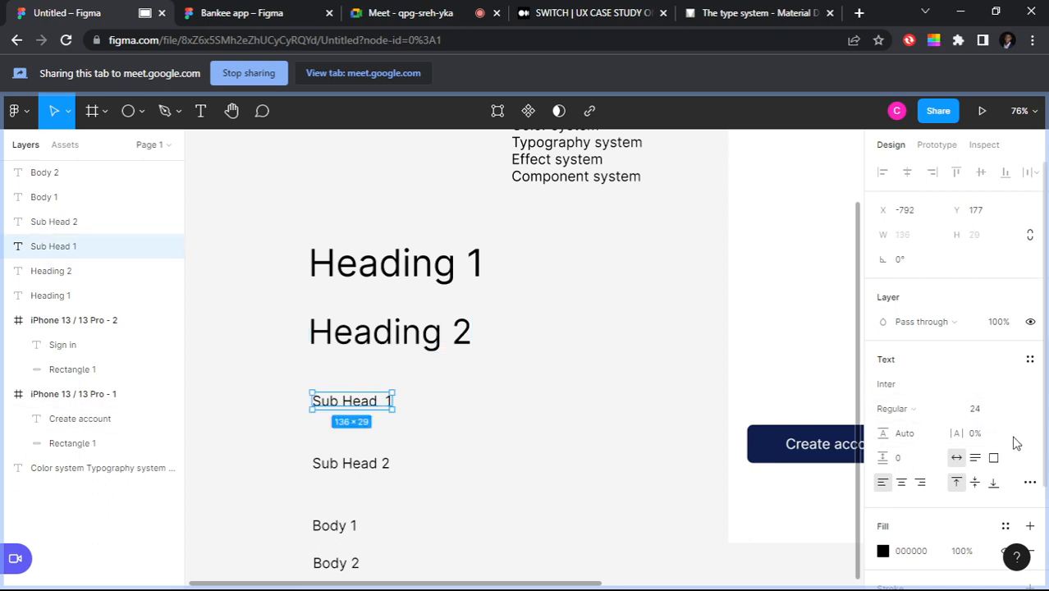
click(995, 416)
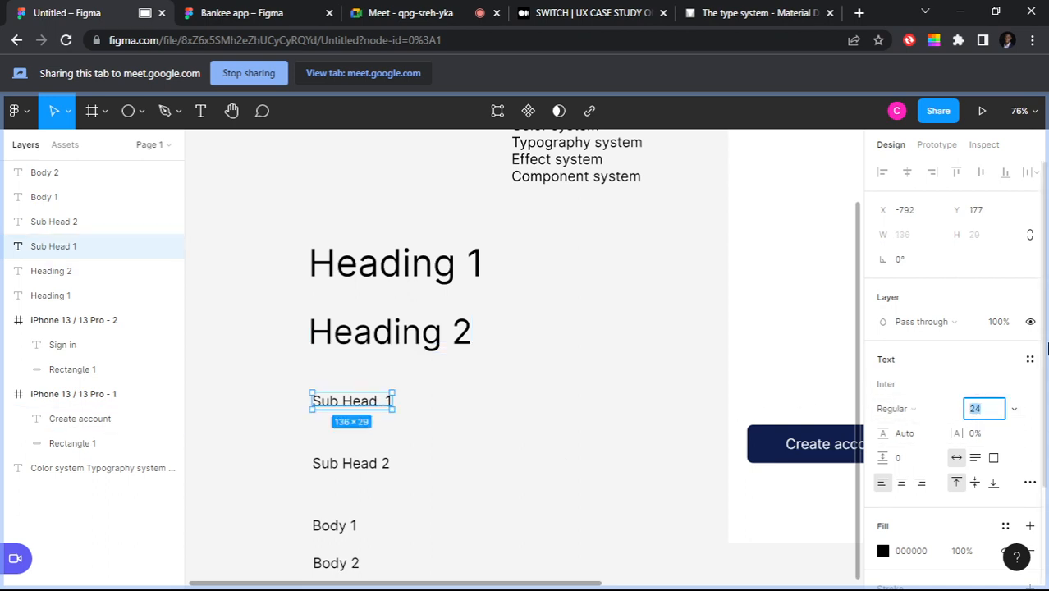
text(48)
key(BackSpace)
text(6)
key(Return)
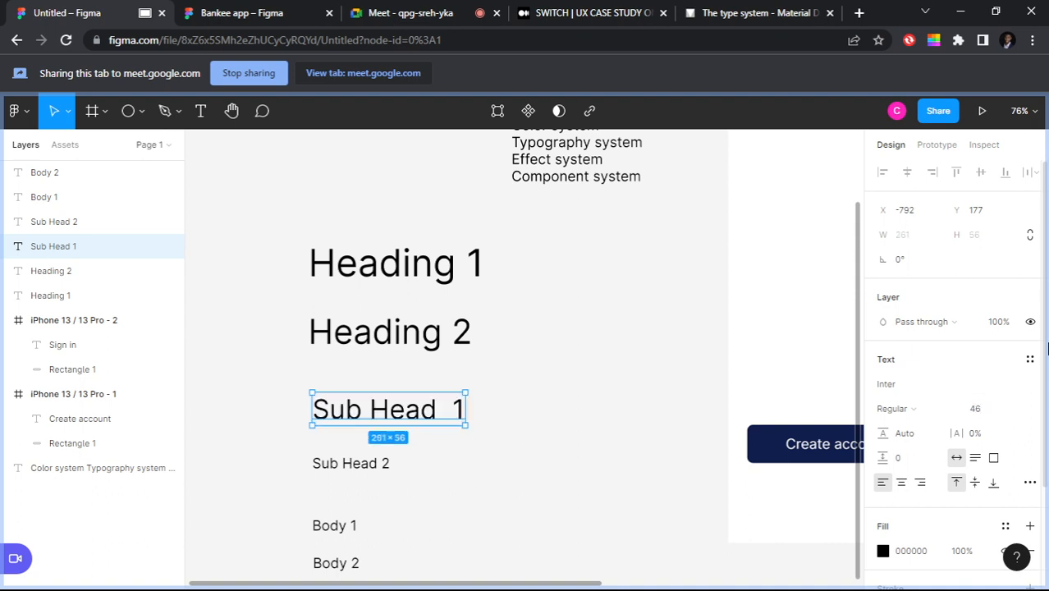
click(573, 374)
click(397, 416)
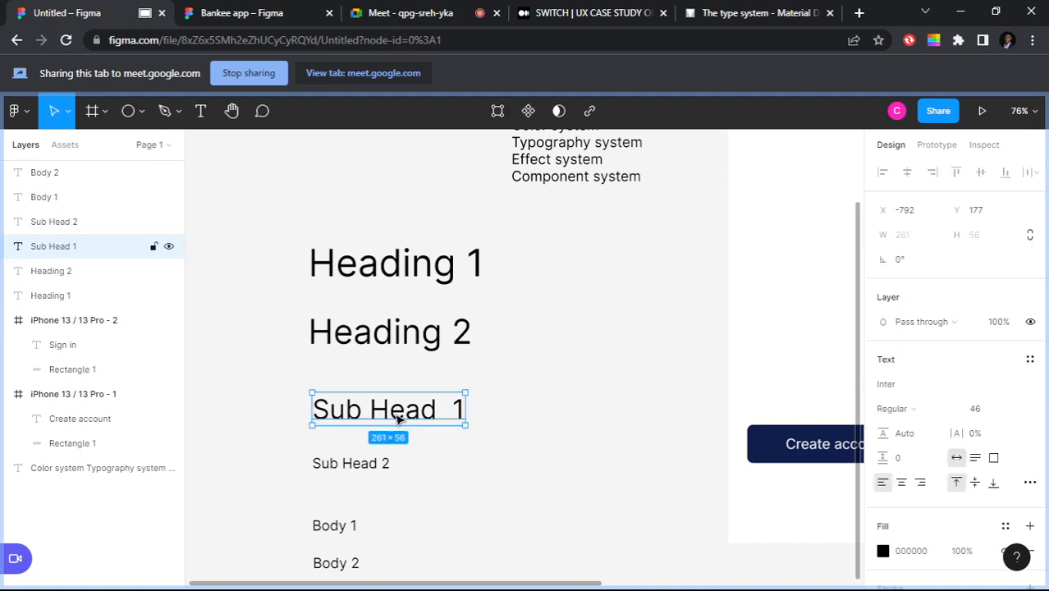
drag(397, 418, 394, 410)
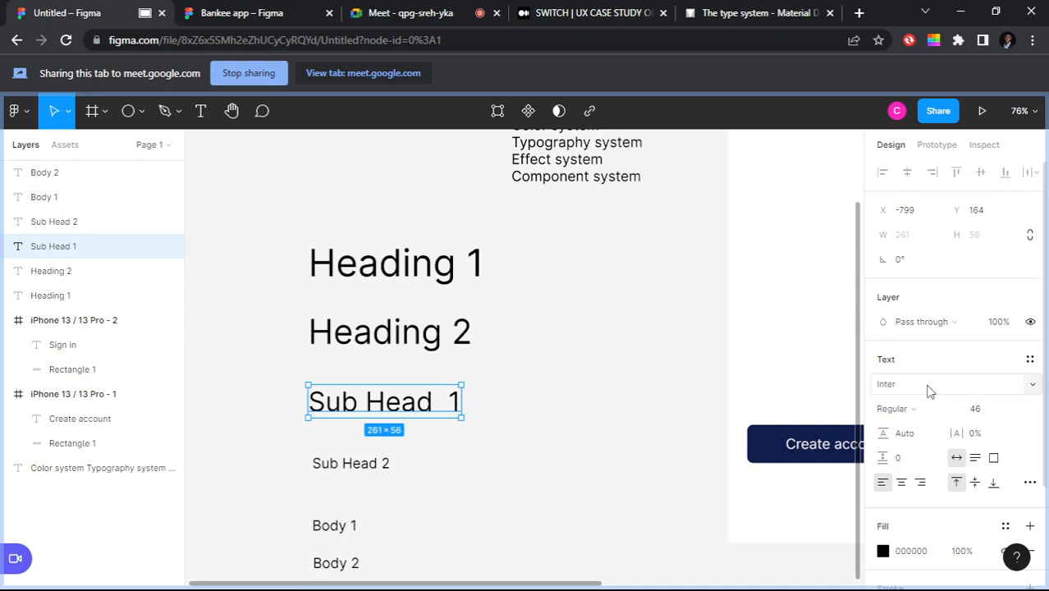
Step: Adjust the Heading 2 text to 24% letter spacing, 122.5% line height and a paragraph spacing of 2
key(Tab)
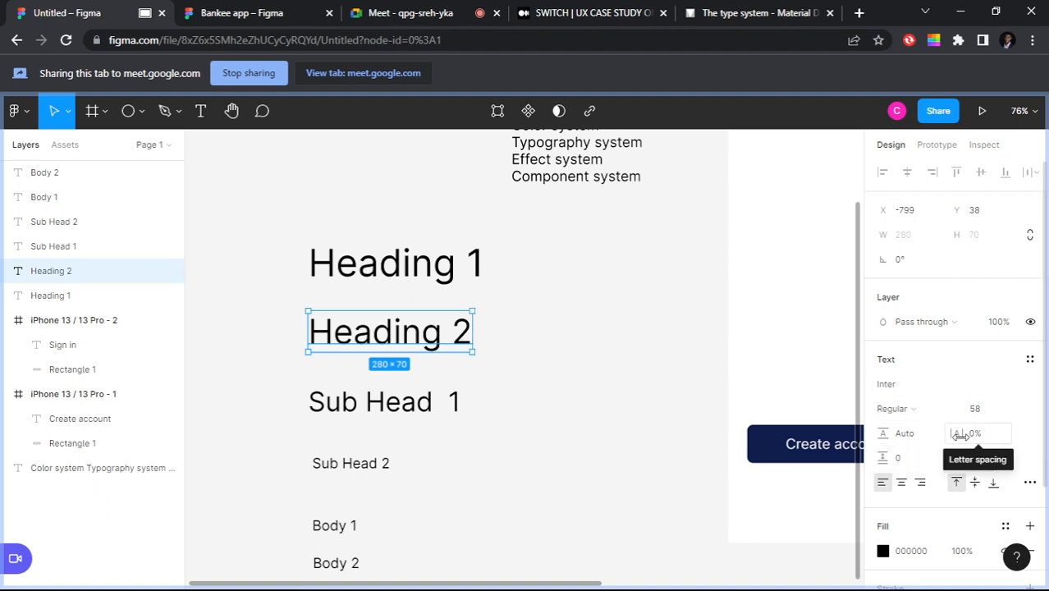
drag(961, 436, 999, 434)
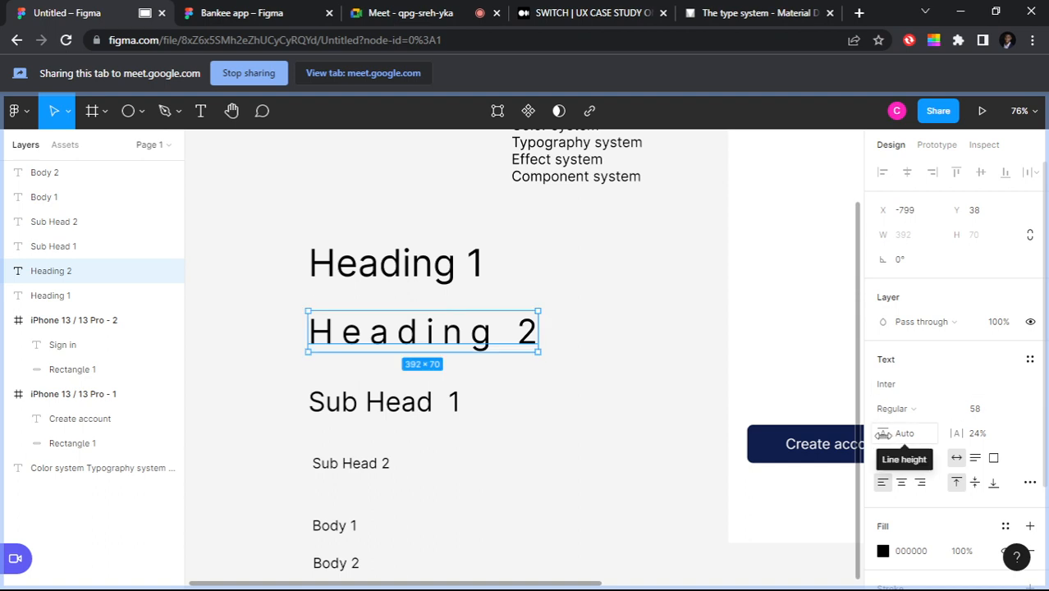
drag(883, 434, 882, 459)
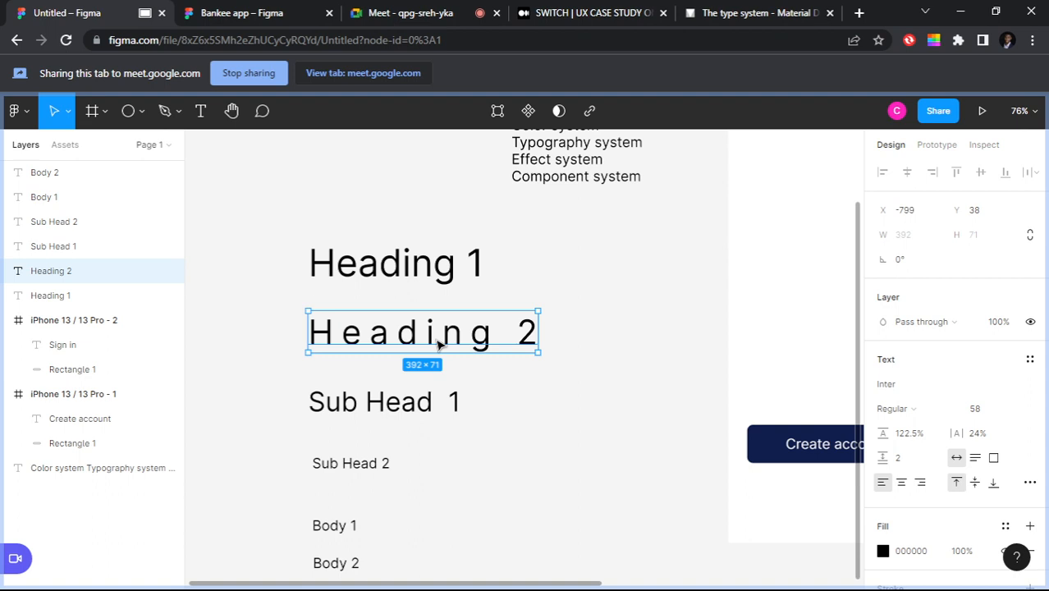
Step: Set the Sub Head 2 text's font size to 38 and move it up into left alignment beneath Sub Head 1
scroll(440, 344, down, 1)
click(353, 420)
click(992, 410)
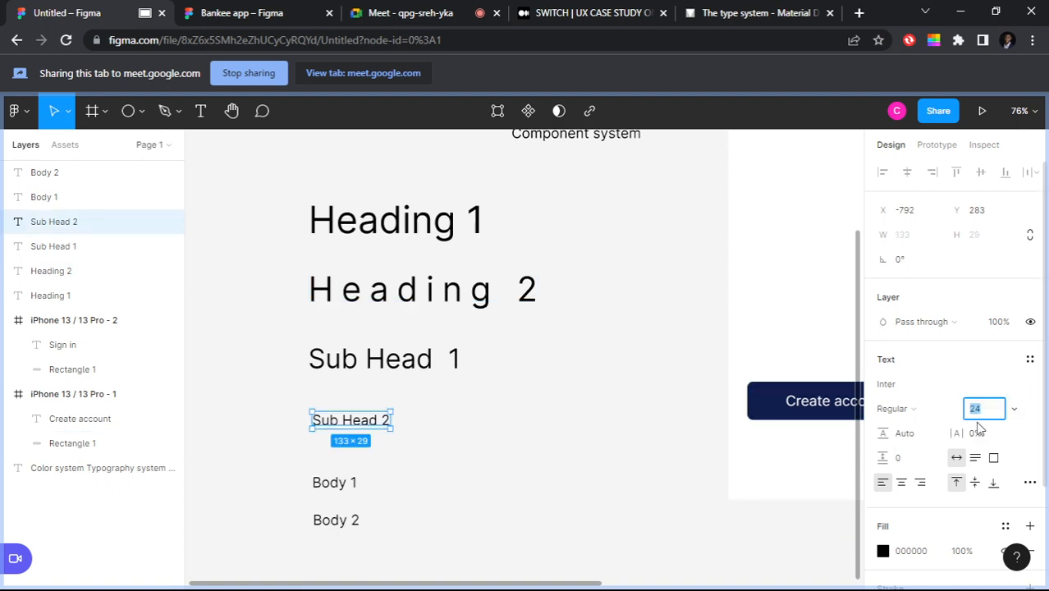
text(38)
key(Return)
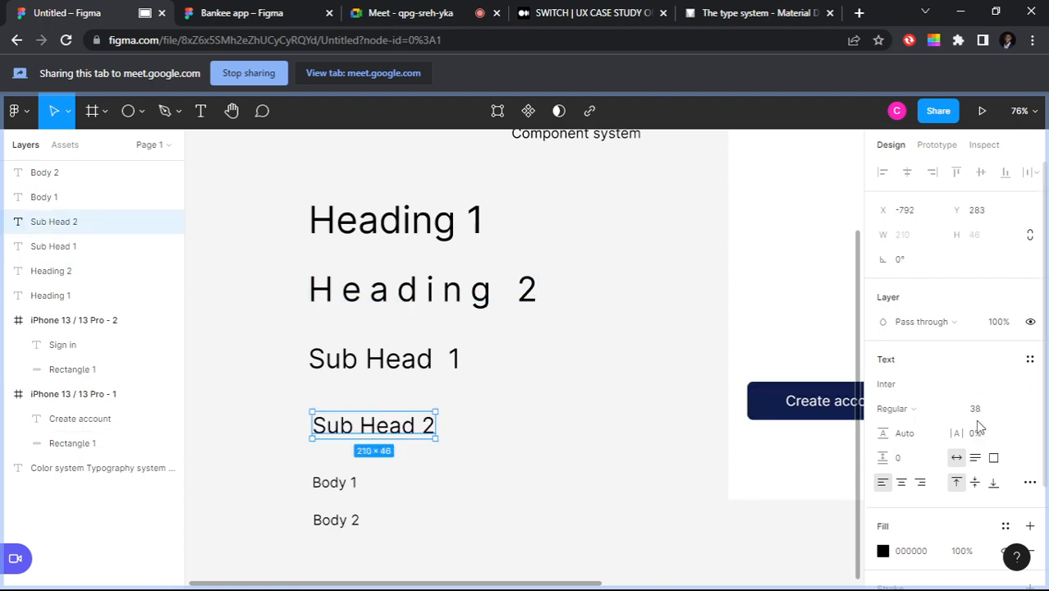
click(580, 432)
click(413, 435)
drag(413, 434, 409, 423)
Step: Move the Body 1 text slightly up, closer to Sub Head 2
scroll(519, 313, down, 1)
scroll(519, 313, down, 3)
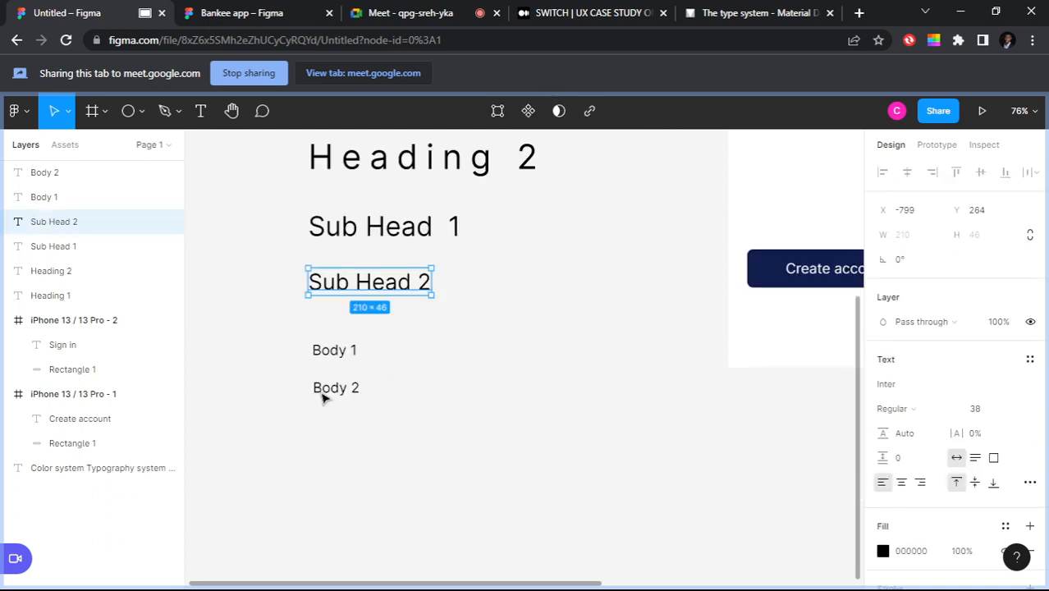
click(337, 358)
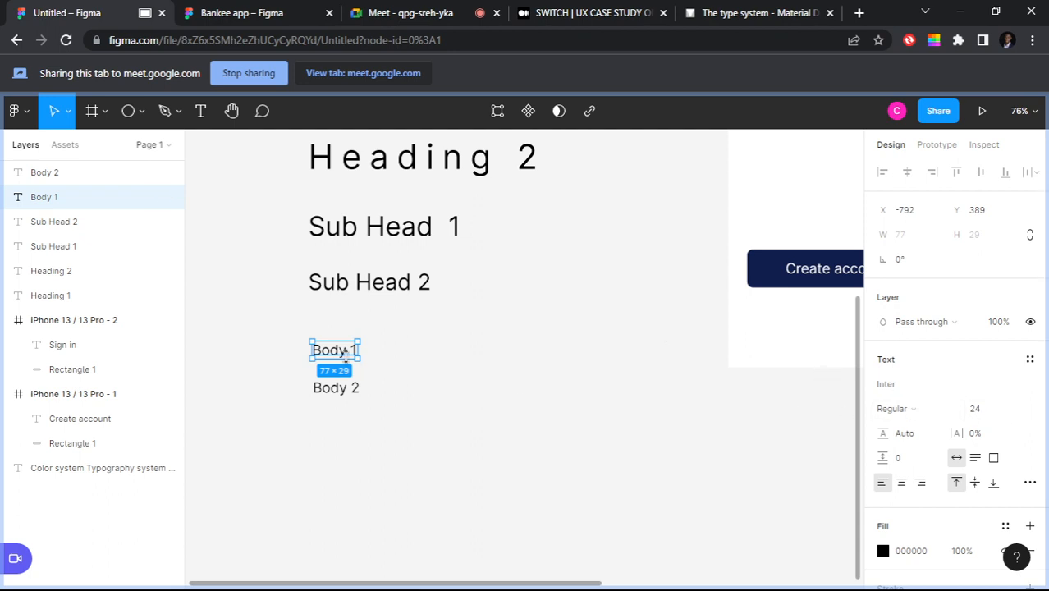
drag(352, 351, 347, 343)
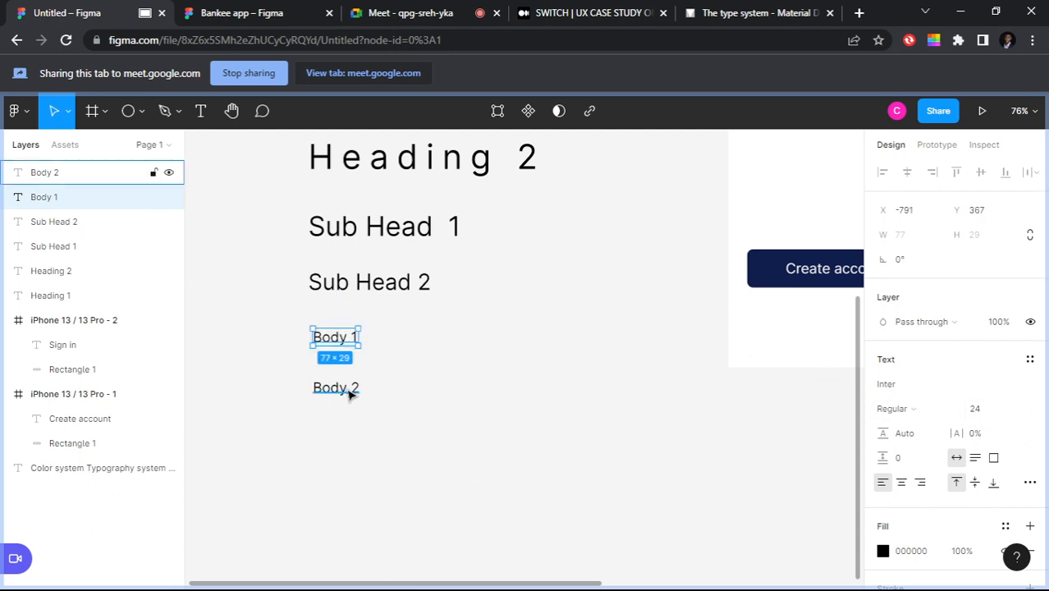
Step: Set the Body 2 text's font size to 16 and deselect it
click(349, 391)
click(984, 408)
text(16)
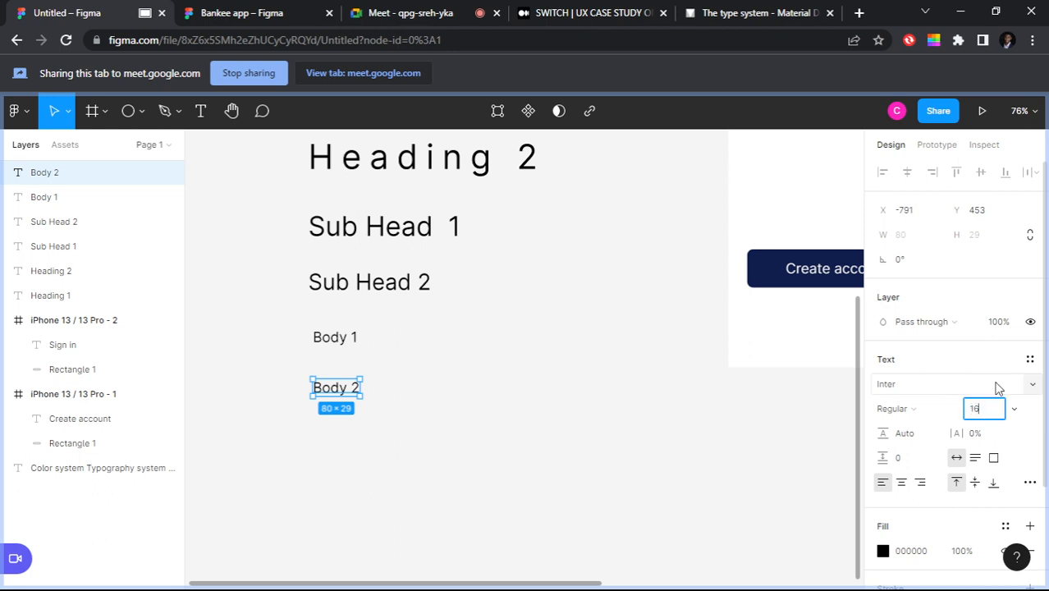
key(Return)
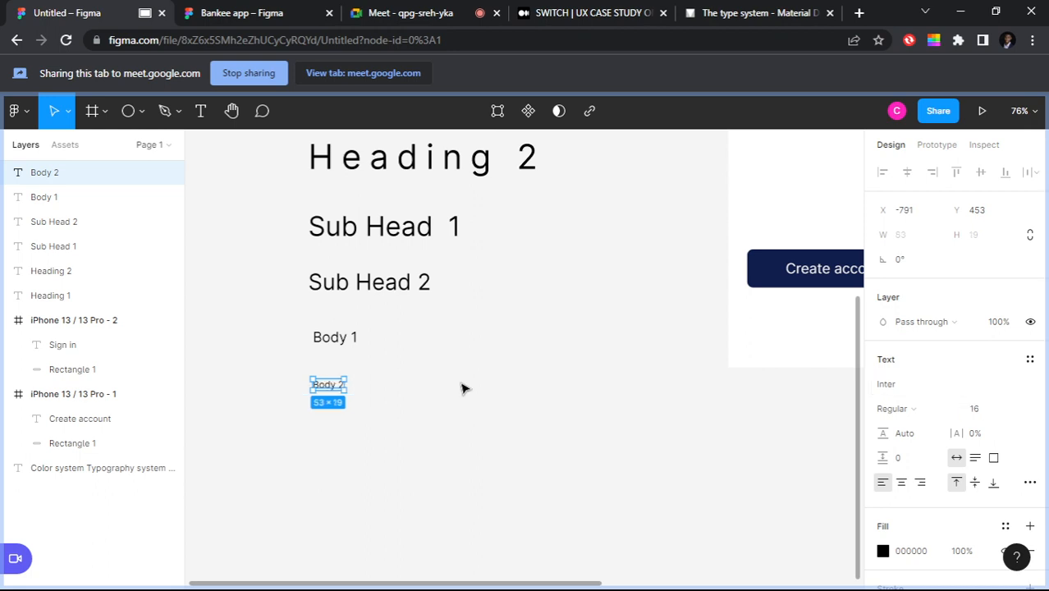
scroll(493, 378, up, 3)
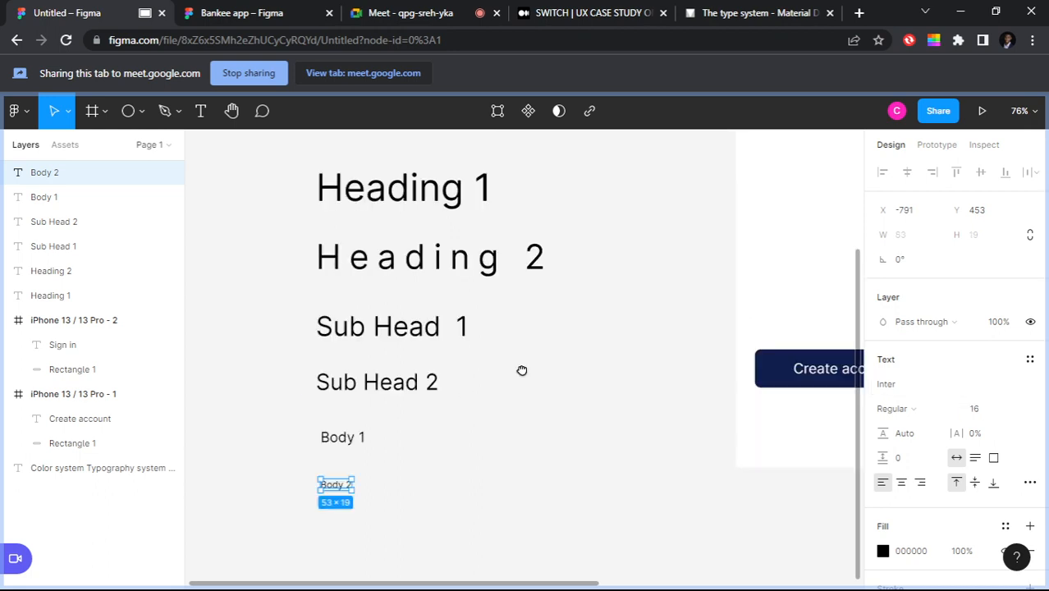
click(377, 302)
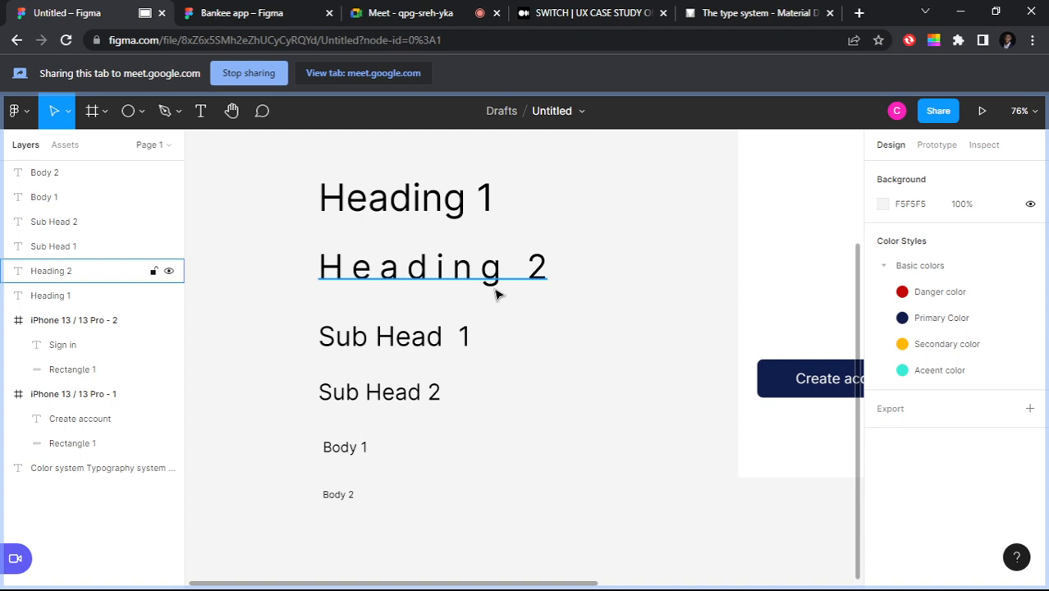
Step: Create a text style named Heading 1 from the Heading 1 text
click(441, 199)
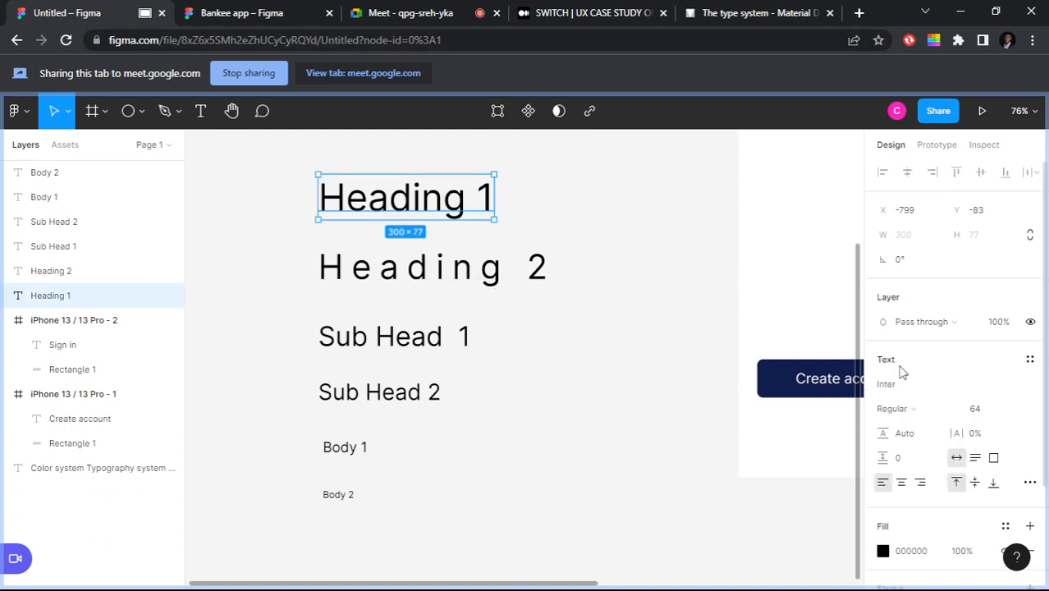
scroll(902, 372, down, 3)
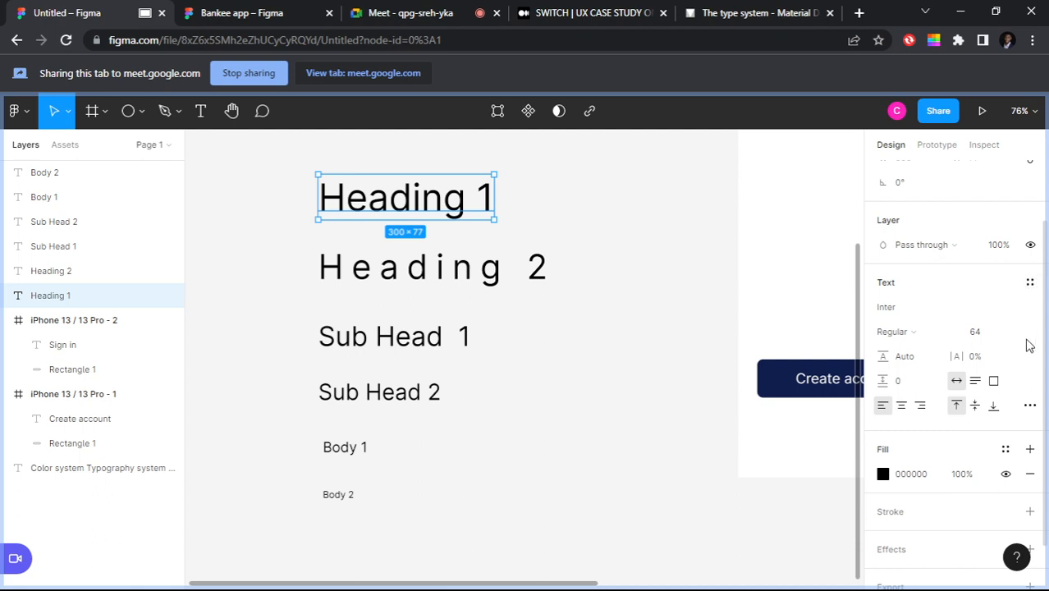
click(1031, 283)
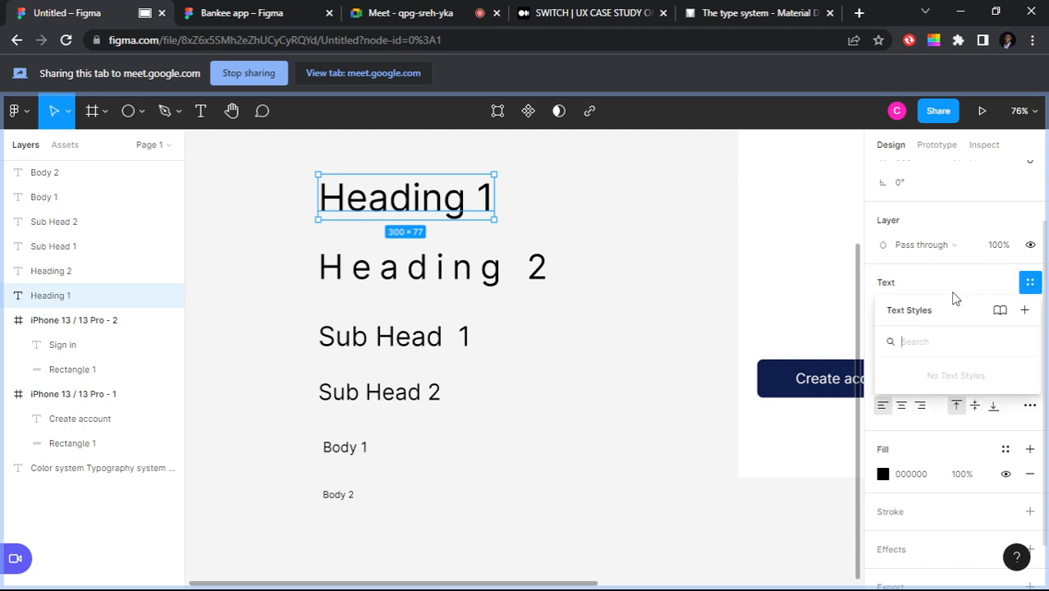
click(1025, 311)
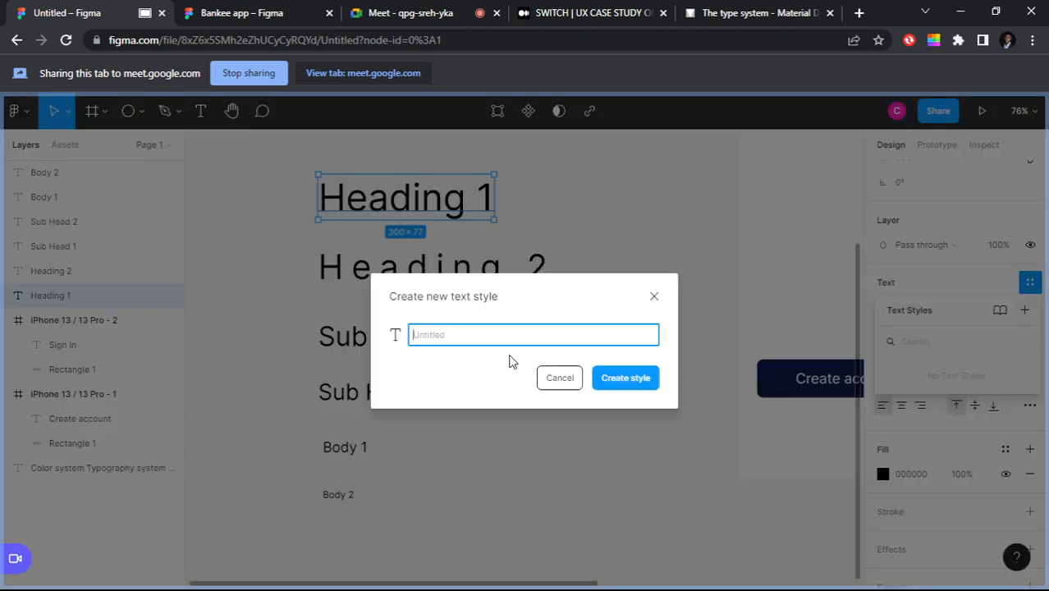
text(Heading 1)
key(BackSpace)
text(64)
key(BackSpace)
key(BackSpace)
text(1)
click(624, 380)
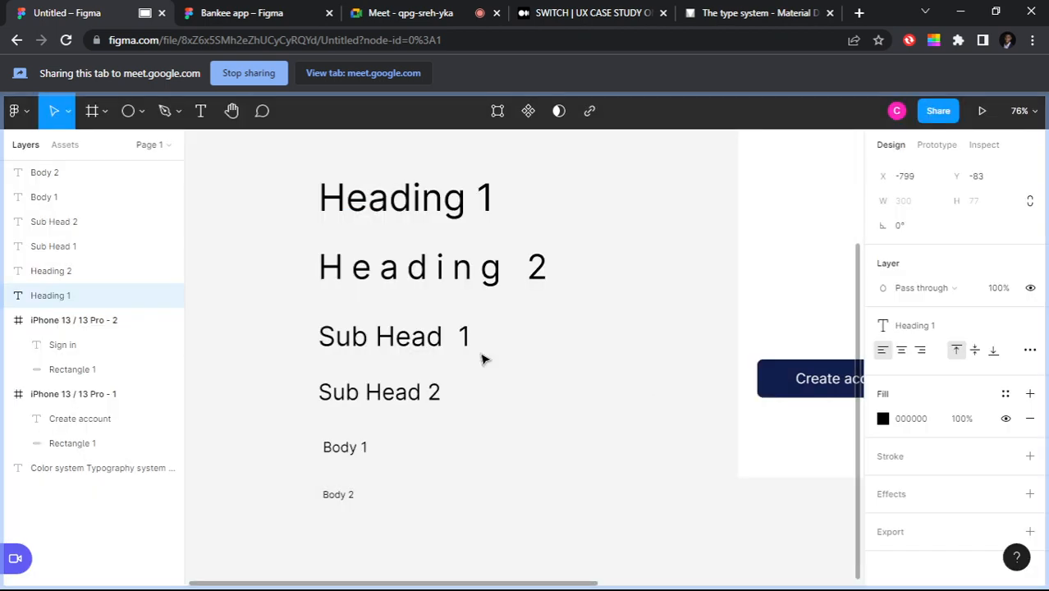
Step: Create a text style named Heading 2 from the Heading 2 text
click(483, 289)
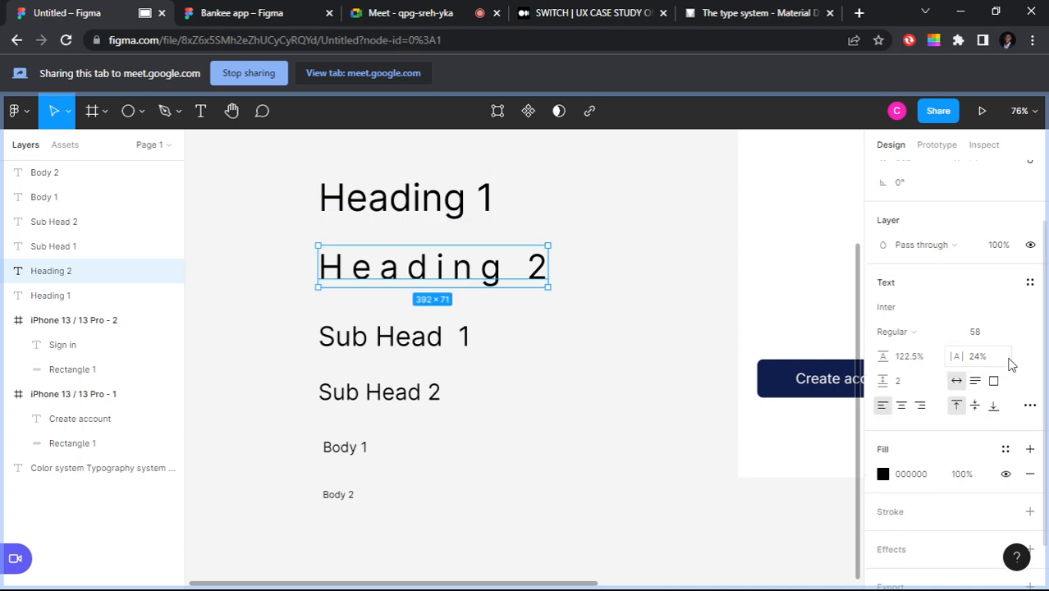
click(1030, 282)
click(1023, 310)
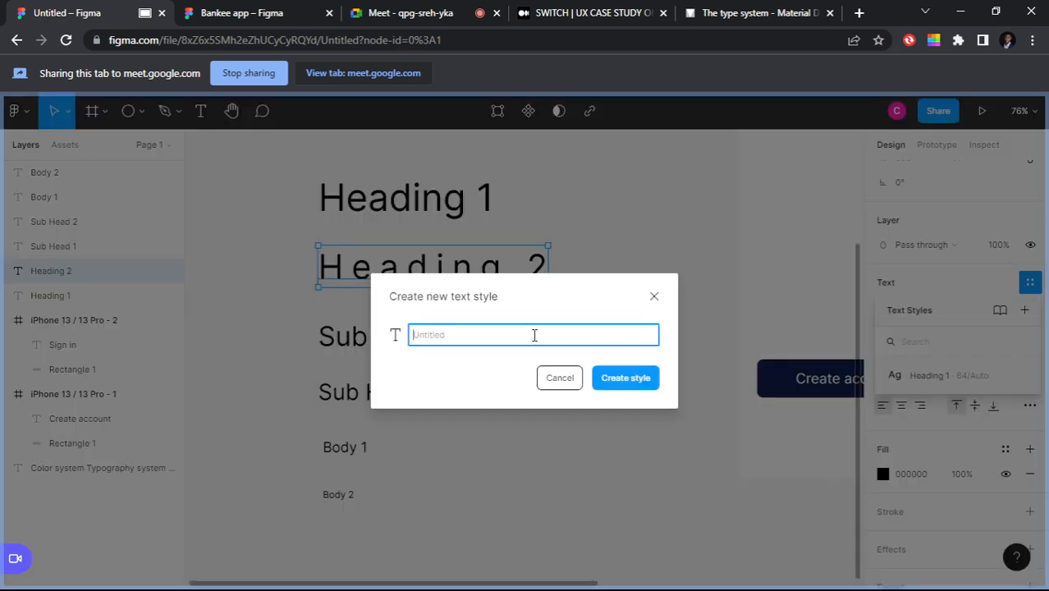
text(Heading n)
key(BackSpace)
text(2)
click(597, 378)
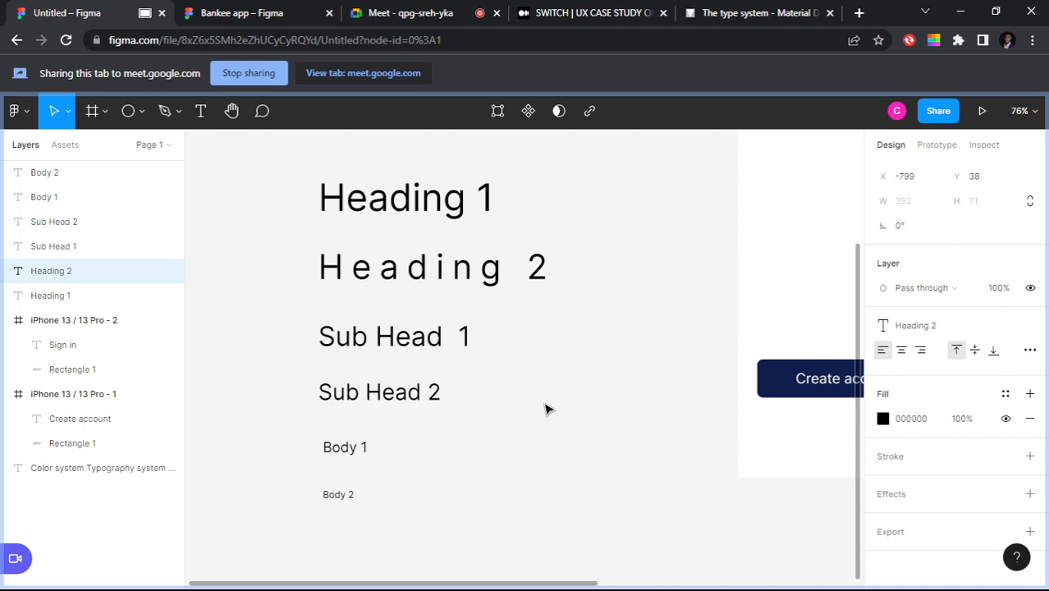
Step: Create a text style named Sub head 1 from the Sub Head 1 text
click(435, 337)
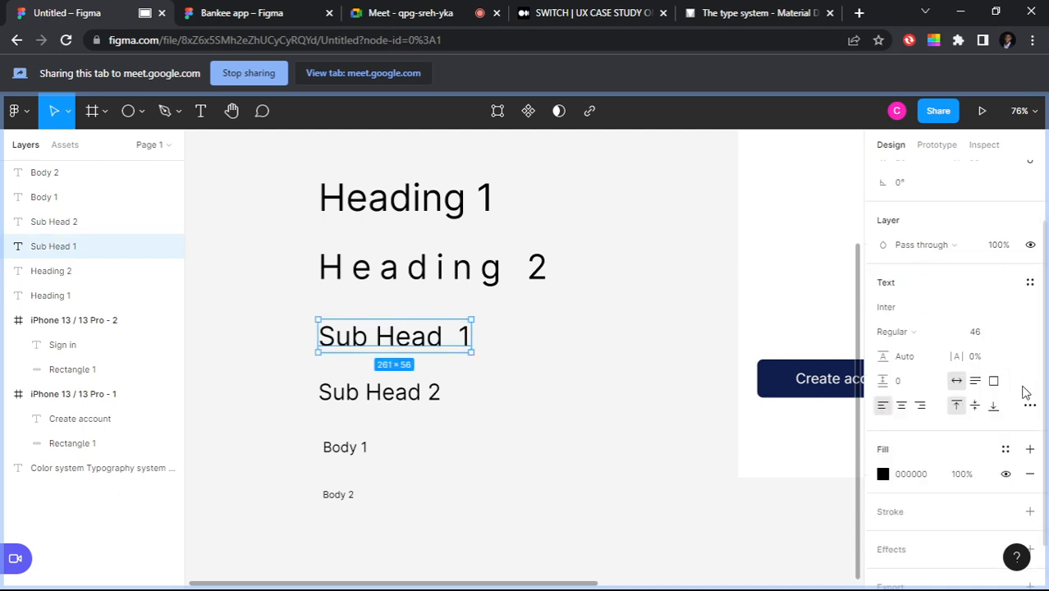
click(1029, 282)
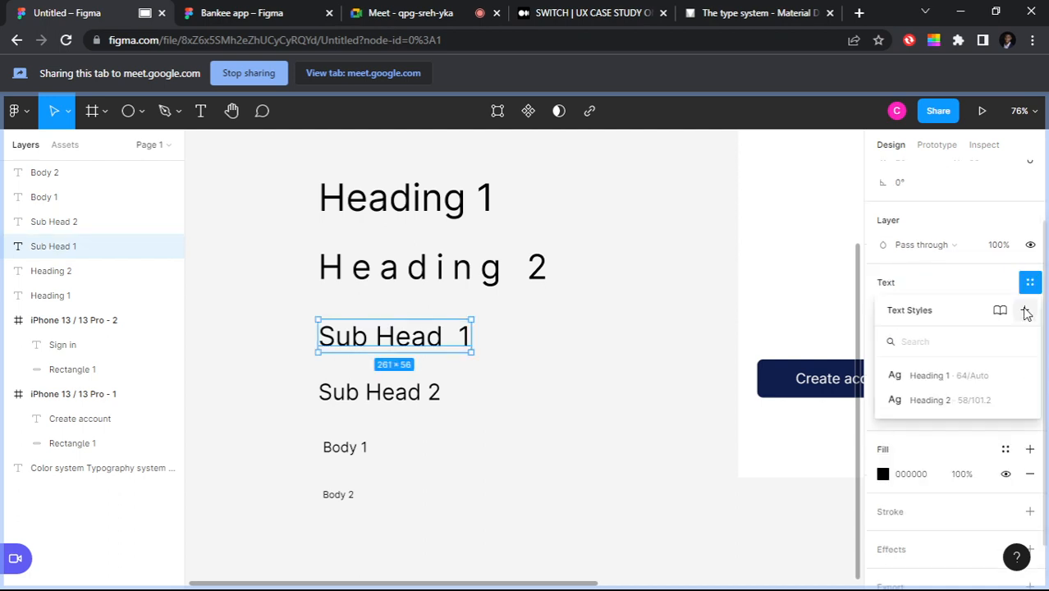
click(1025, 311)
click(504, 334)
text(Sub )
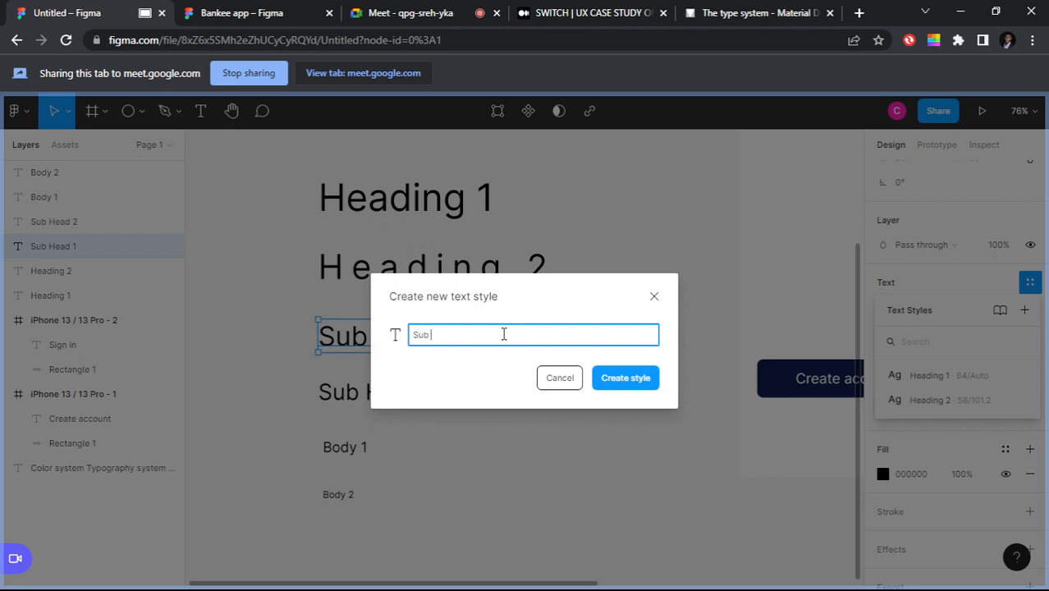
text(head 1)
click(642, 384)
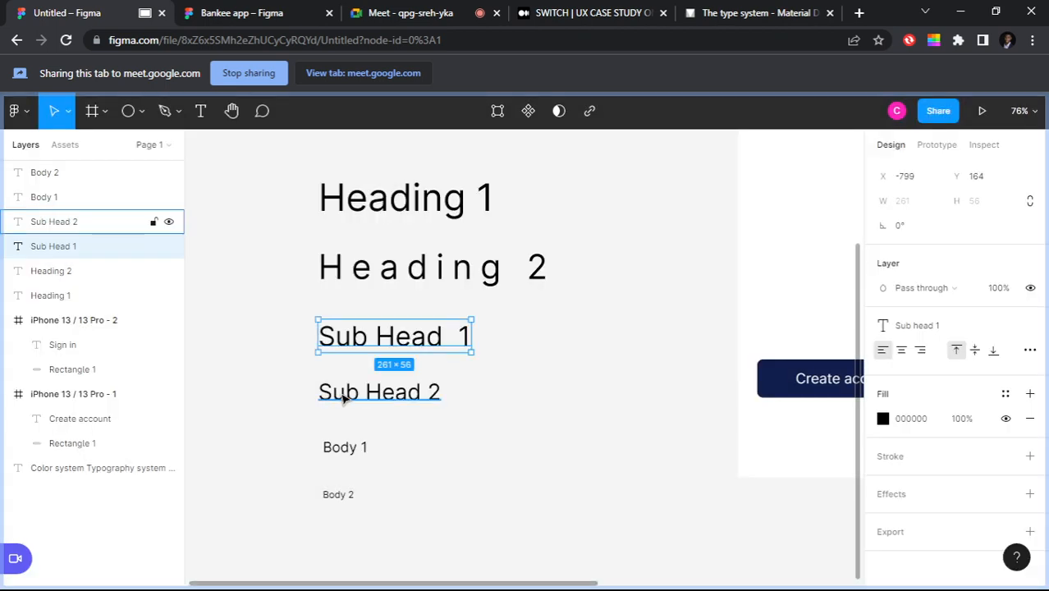
Step: Create a text style named Sub head 2 from the Sub Head 2 text
click(344, 397)
click(1028, 283)
click(1024, 311)
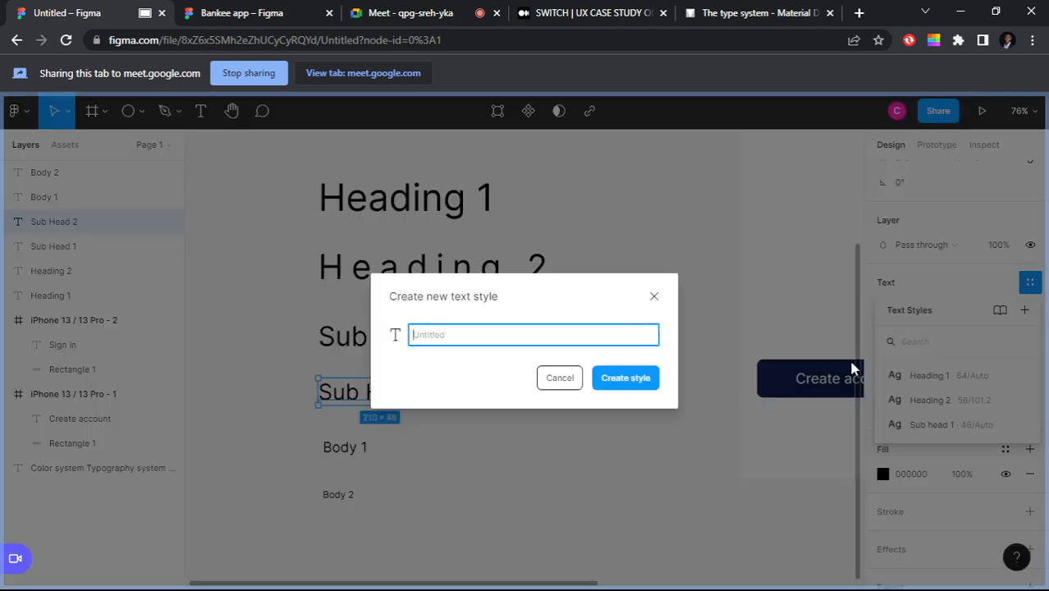
text(Sub head 2)
click(625, 377)
Step: Create a text style named Body 1 from the Body 1 text
click(345, 456)
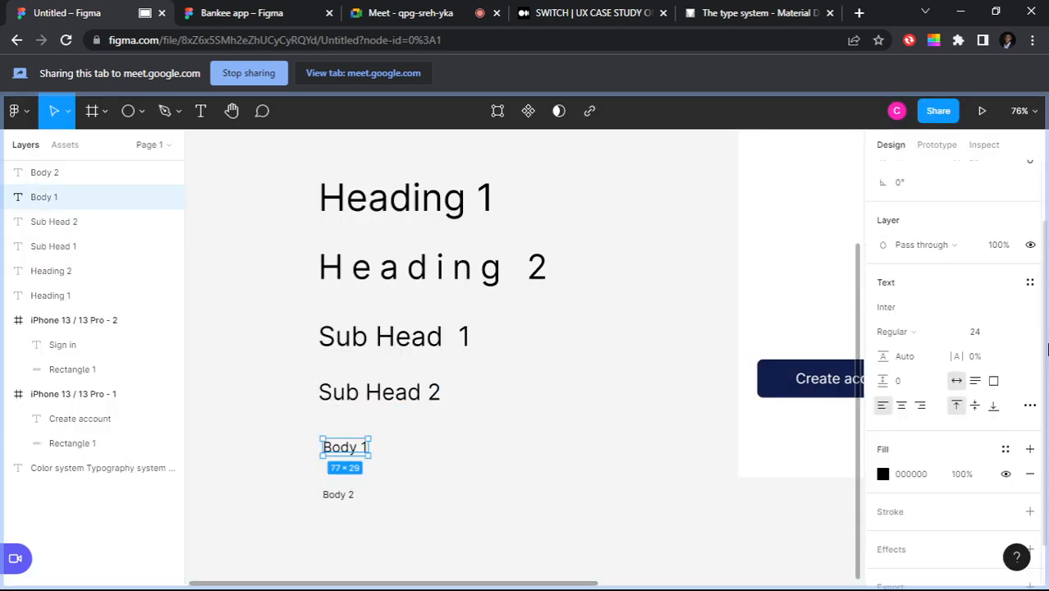
click(1030, 283)
click(1024, 310)
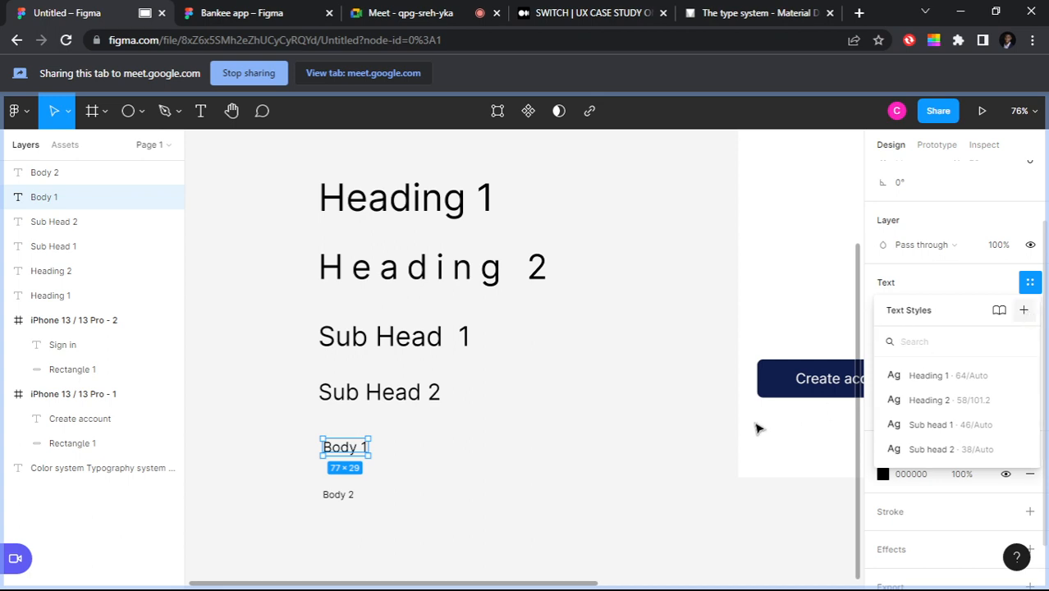
text(Bood)
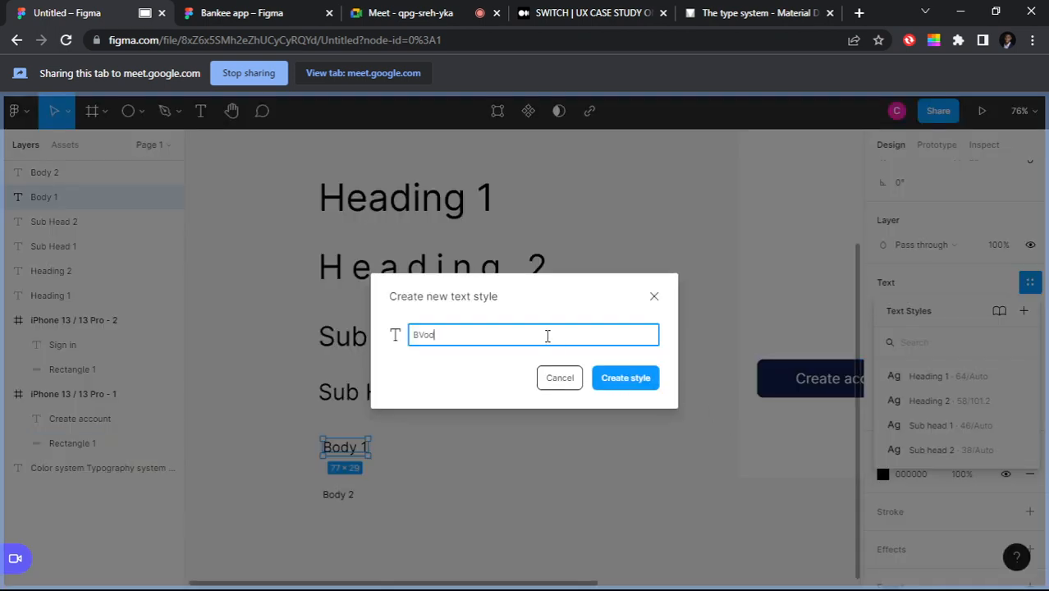
key(BackSpace)
key(BackSpace)
key(BackSpace)
text(ody 1)
click(629, 389)
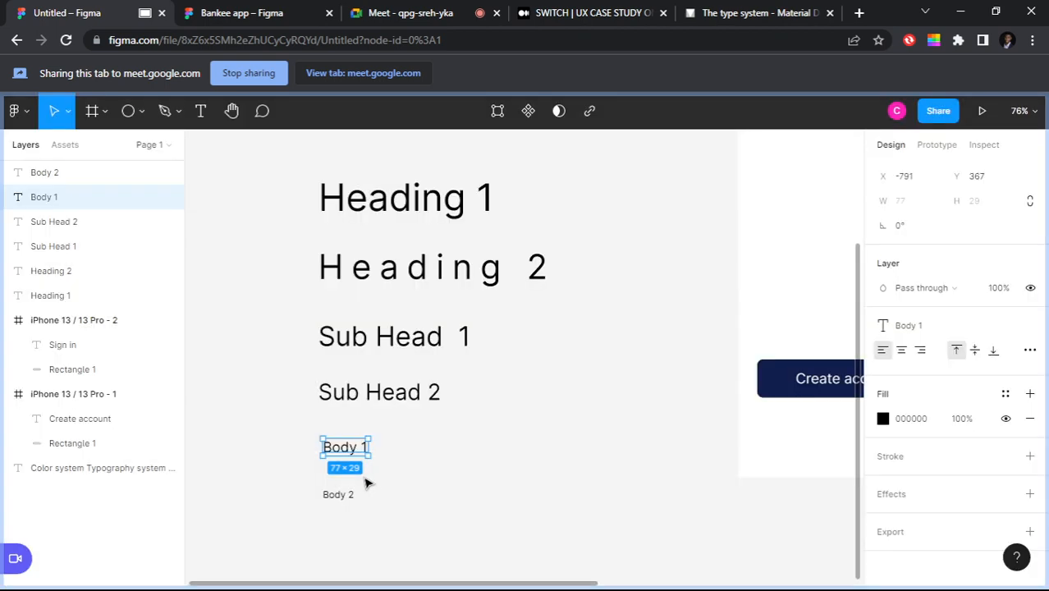
Step: Create a text style named Body 2 from the Body 2 text and deselect it
click(343, 496)
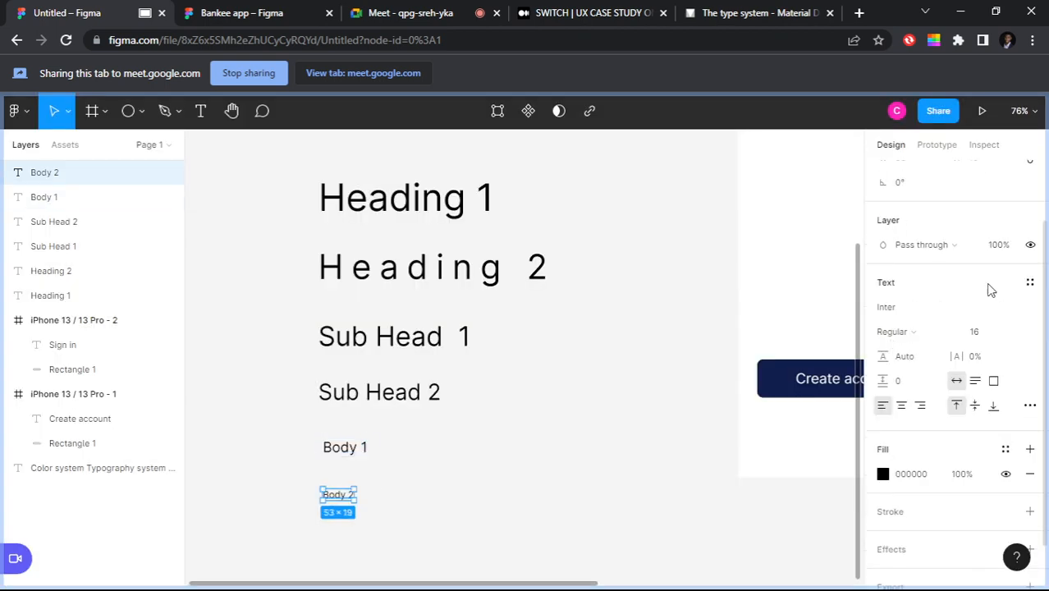
click(1029, 283)
click(1024, 310)
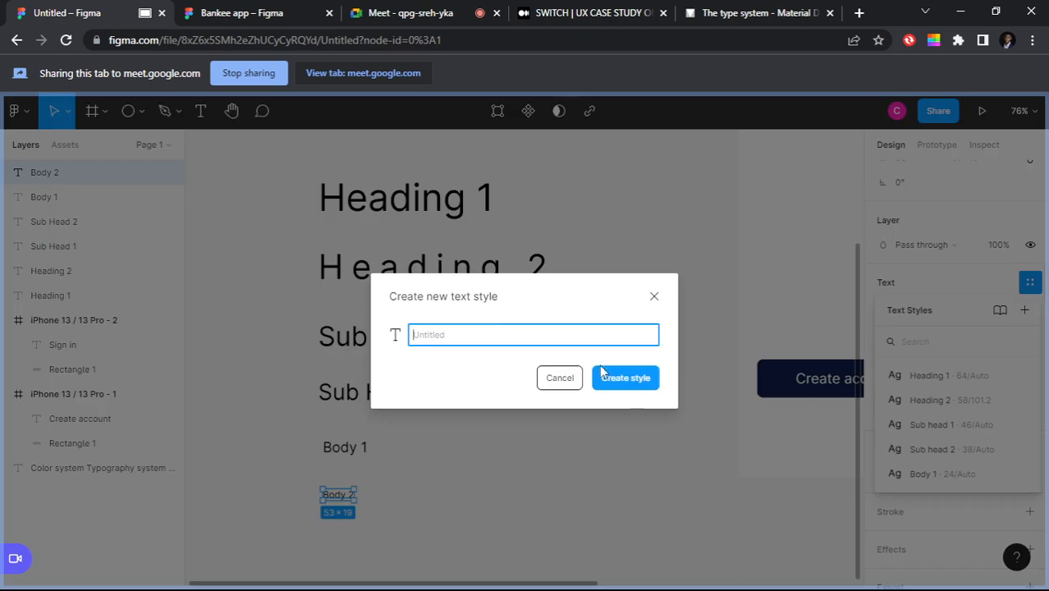
text(Body 2)
click(627, 379)
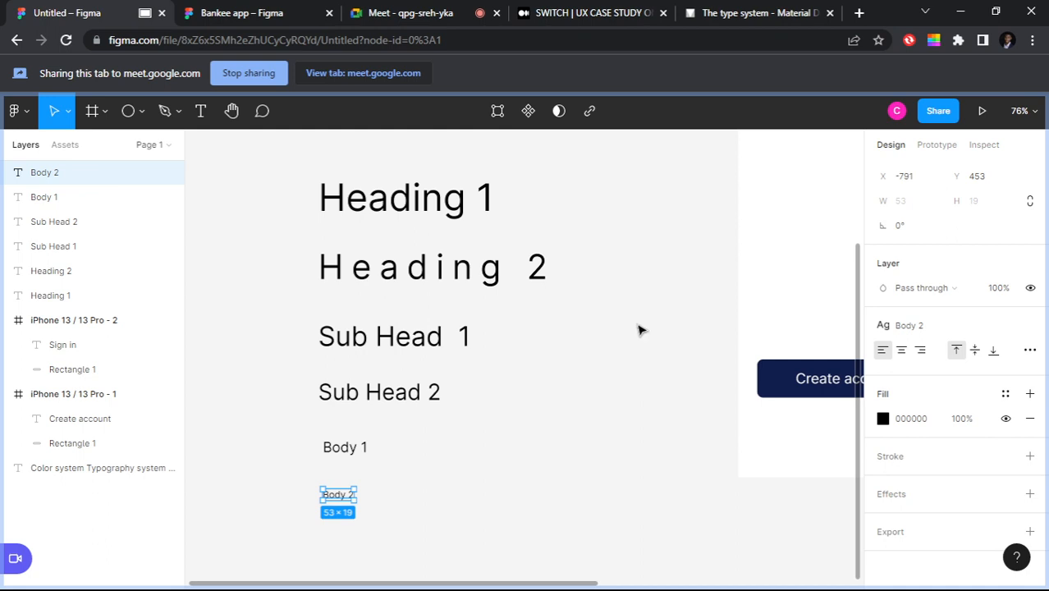
click(619, 222)
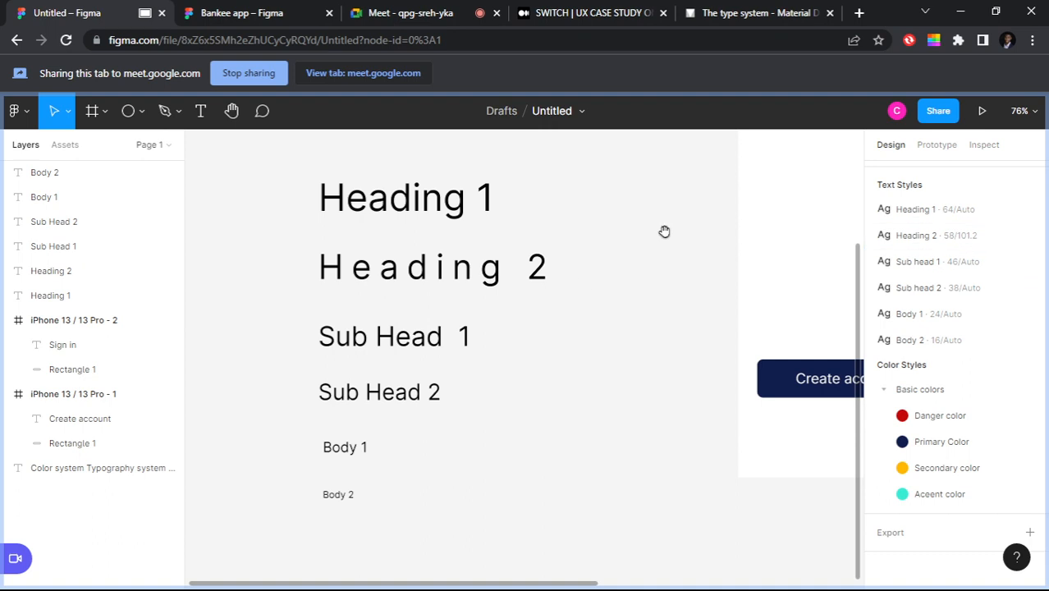
Step: Add the text "We Love to know you!" in the upper part of the iPhone 13 / 13 Pro - 1 frame
drag(664, 231, 332, 426)
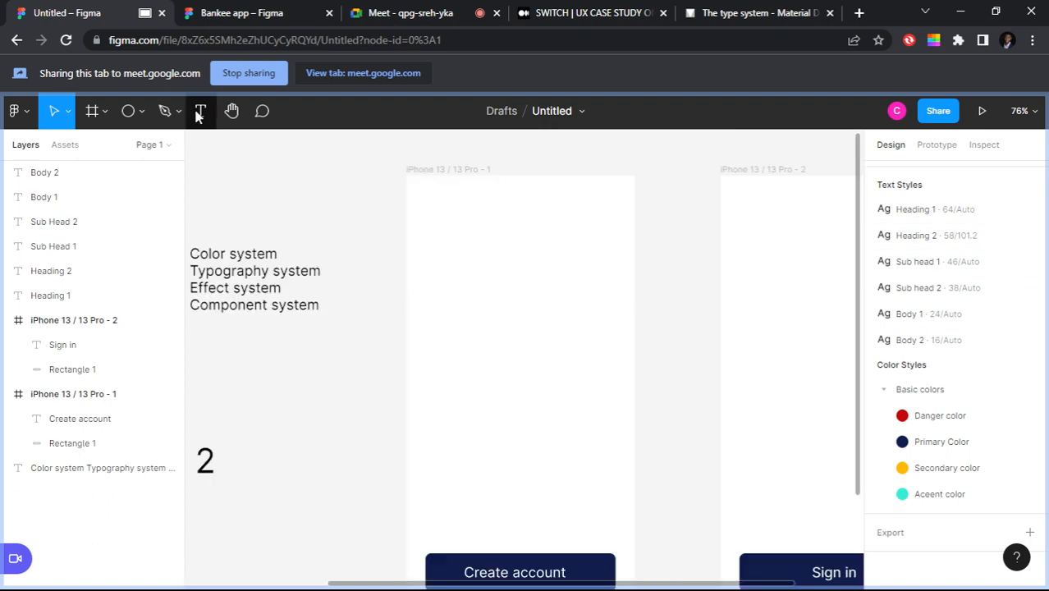
click(200, 111)
click(443, 273)
text(We LOc)
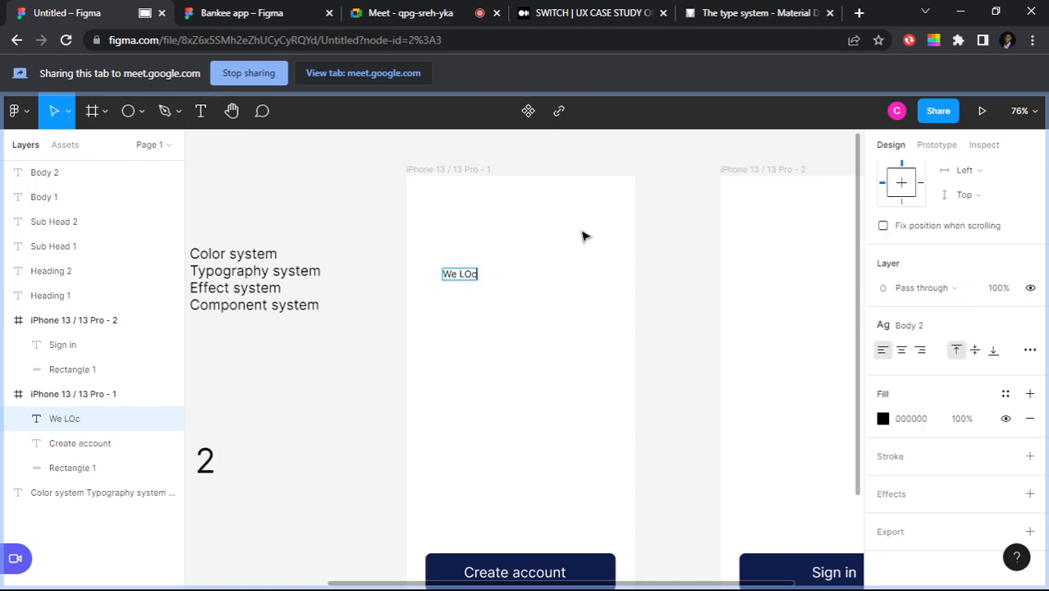
key(BackSpace)
key(BackSpace)
text(ove to know)
key(BackSpace)
key(BackSpace)
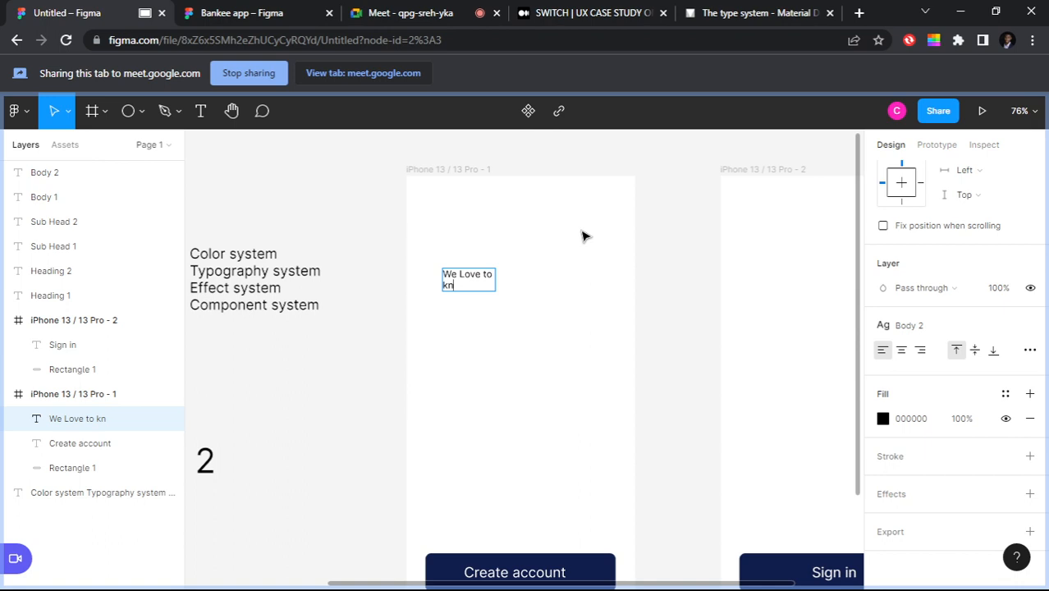
text(ow you!)
key(ctrl+a)
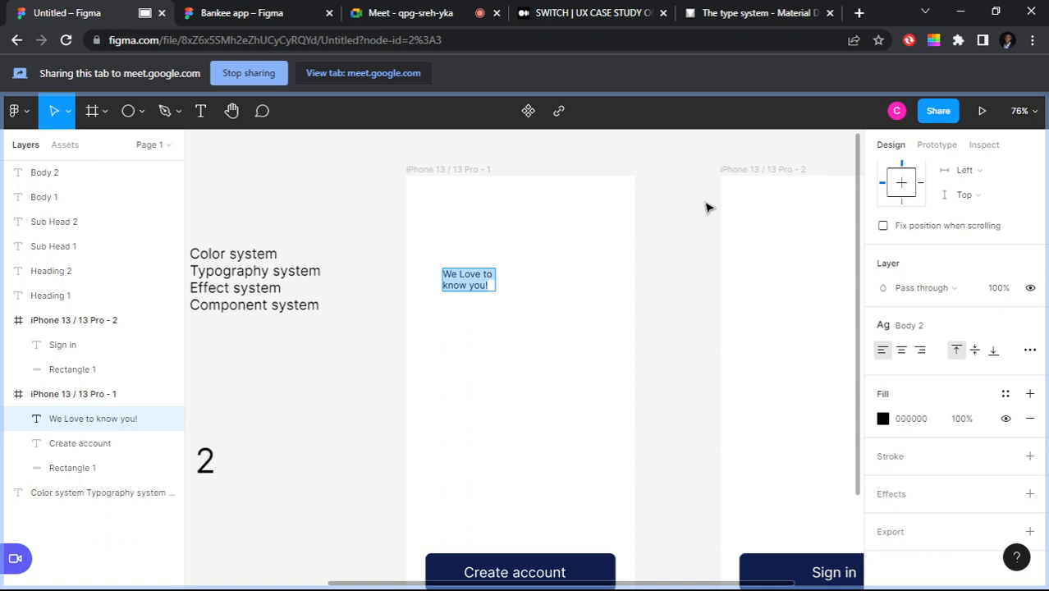
key(Escape)
Step: Try the Heading 1 and Heading 2 text styles on "We Love to know you!" and shift the text within the frame
scroll(706, 208, down, 3)
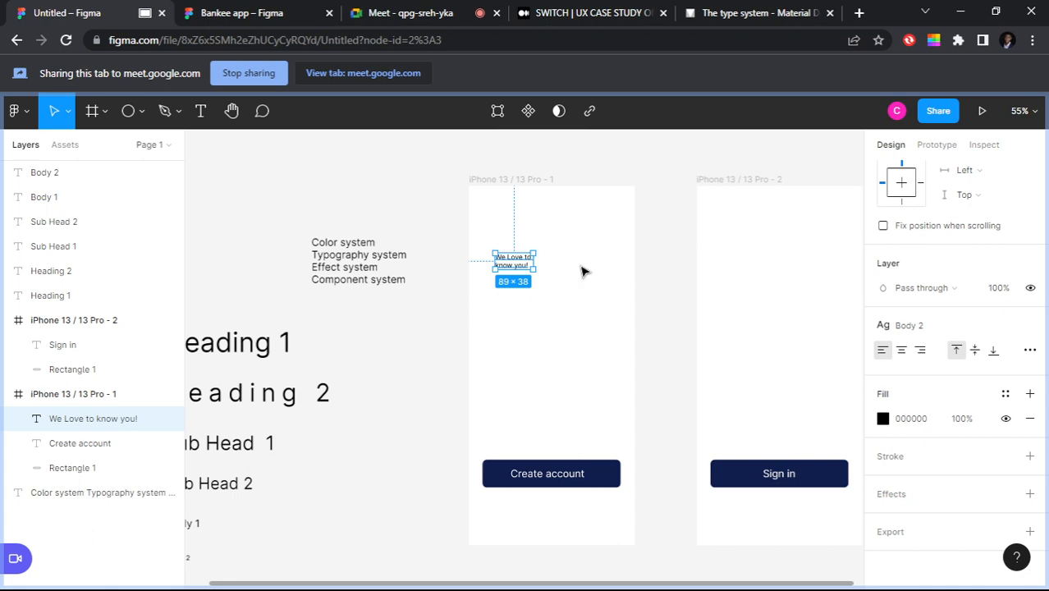
click(936, 328)
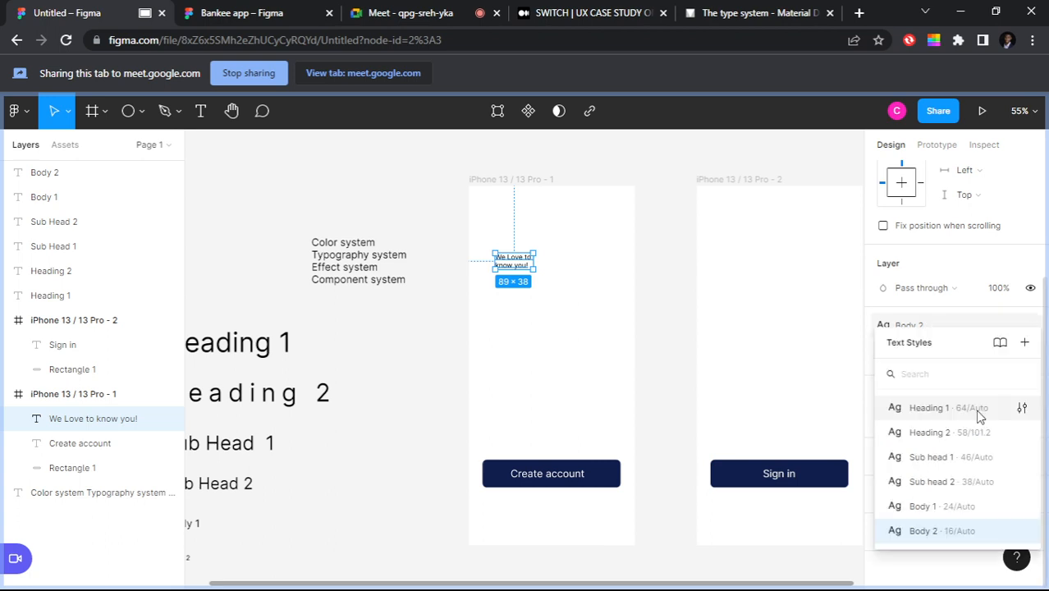
click(932, 408)
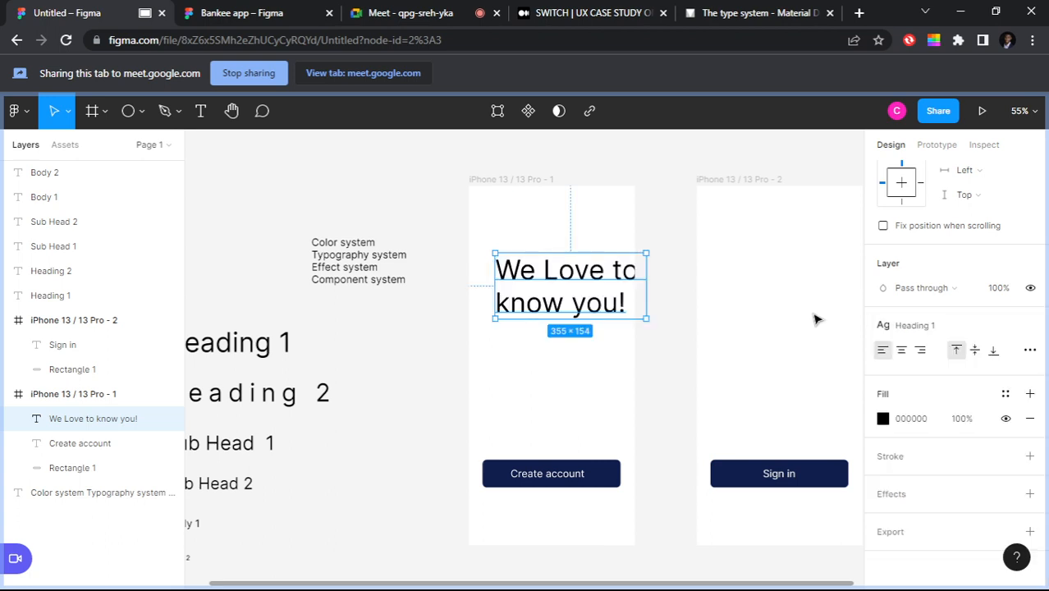
click(909, 326)
click(952, 436)
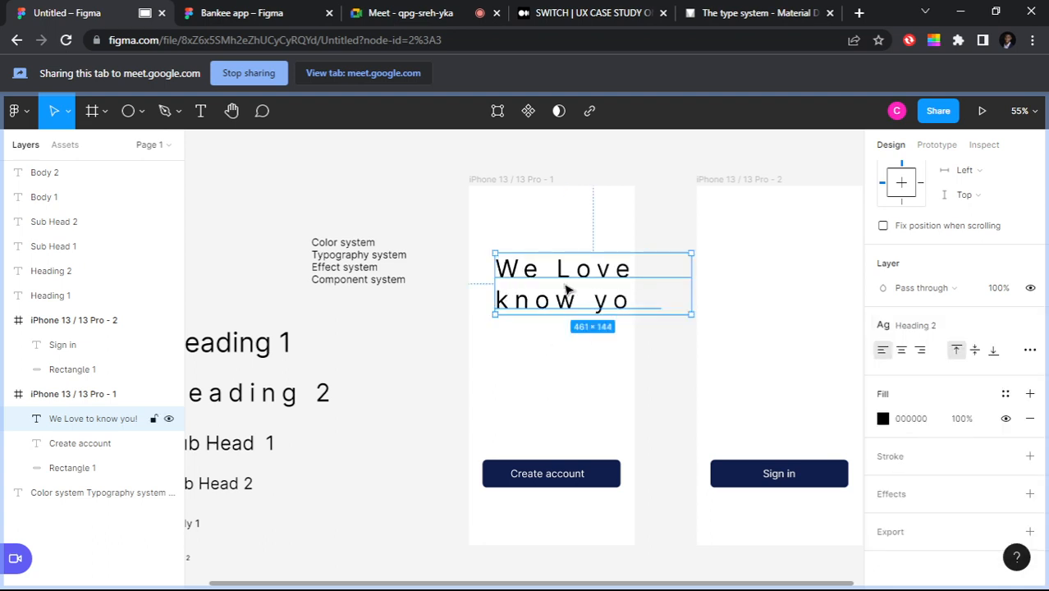
drag(606, 289, 574, 290)
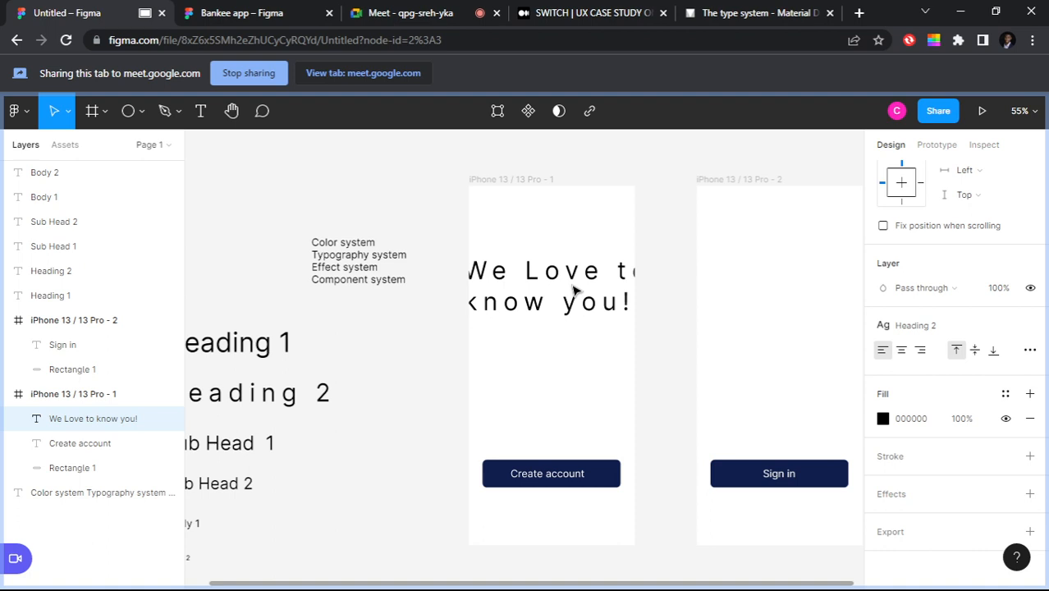
scroll(574, 289, left, 2)
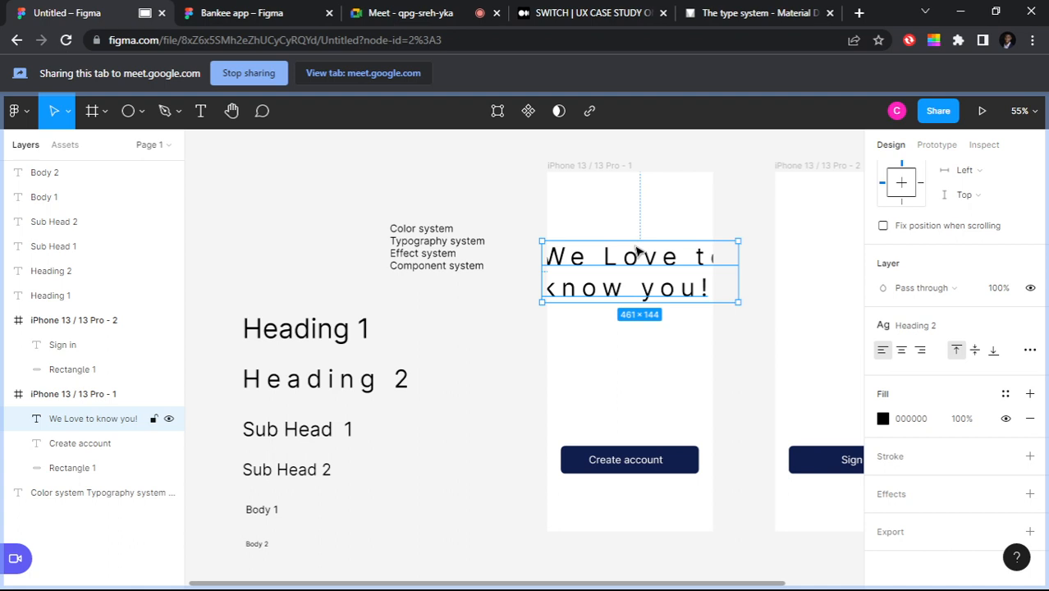
Step: Apply the Sub head 1 text style to "We Love to know you!" and move the text up in its frame
click(941, 327)
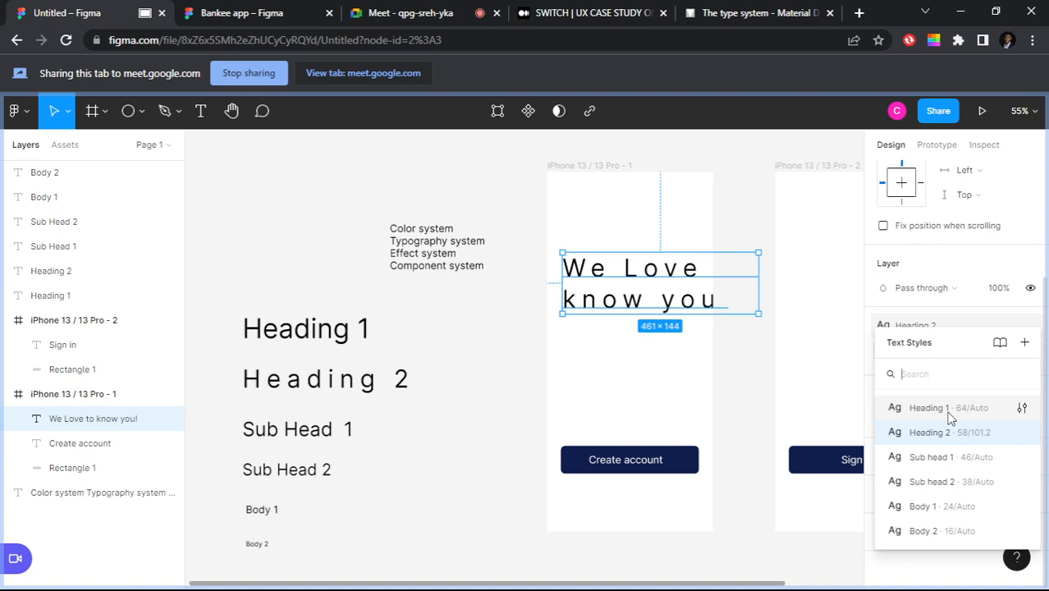
click(931, 457)
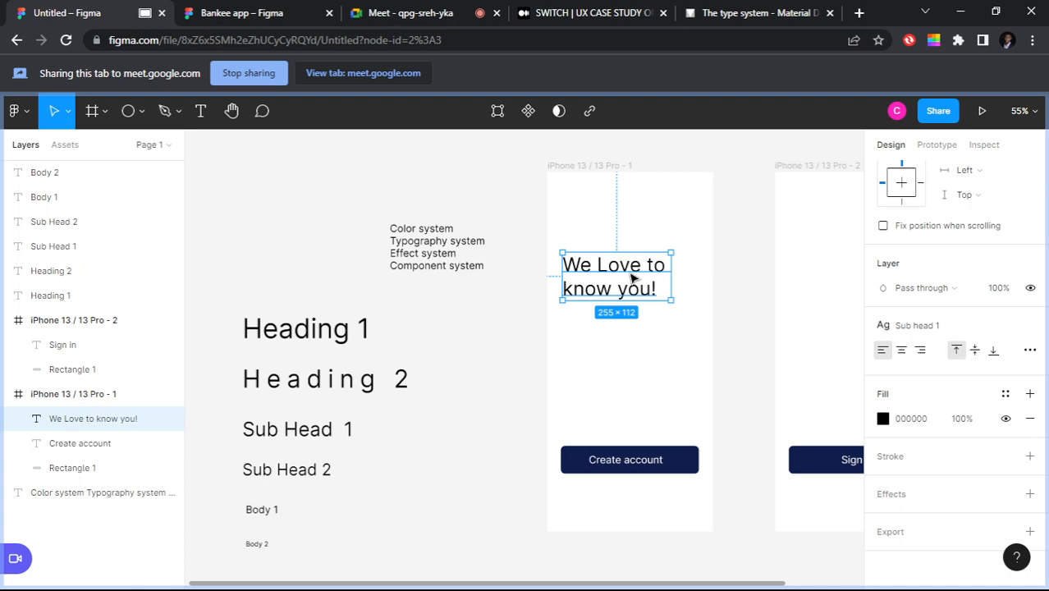
drag(633, 279, 641, 245)
click(473, 337)
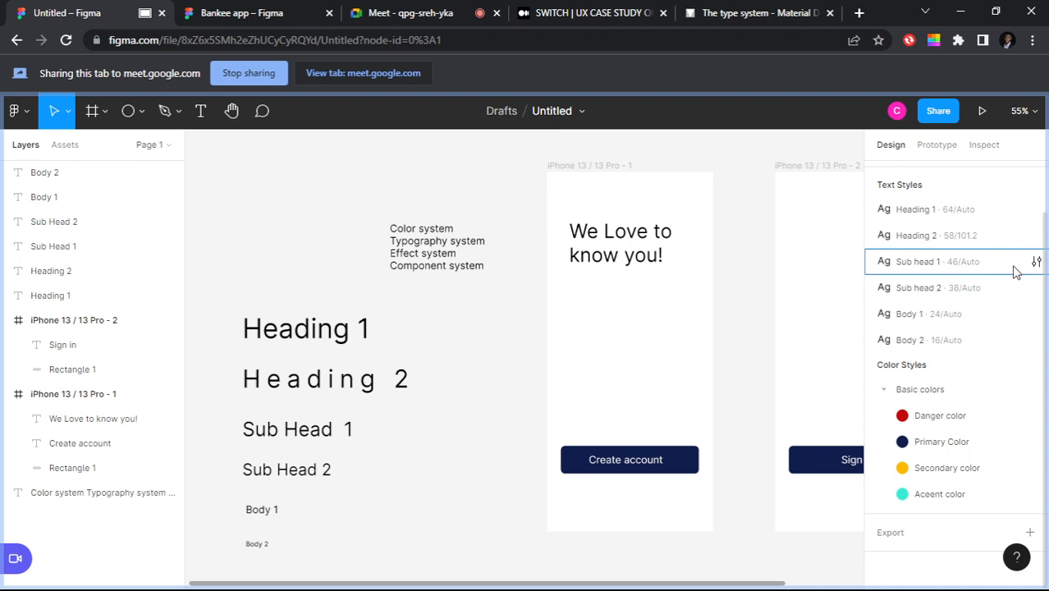
Step: Edit the Sub head 1 text style, setting its weight to Bold and keeping Inter as the font
click(1037, 261)
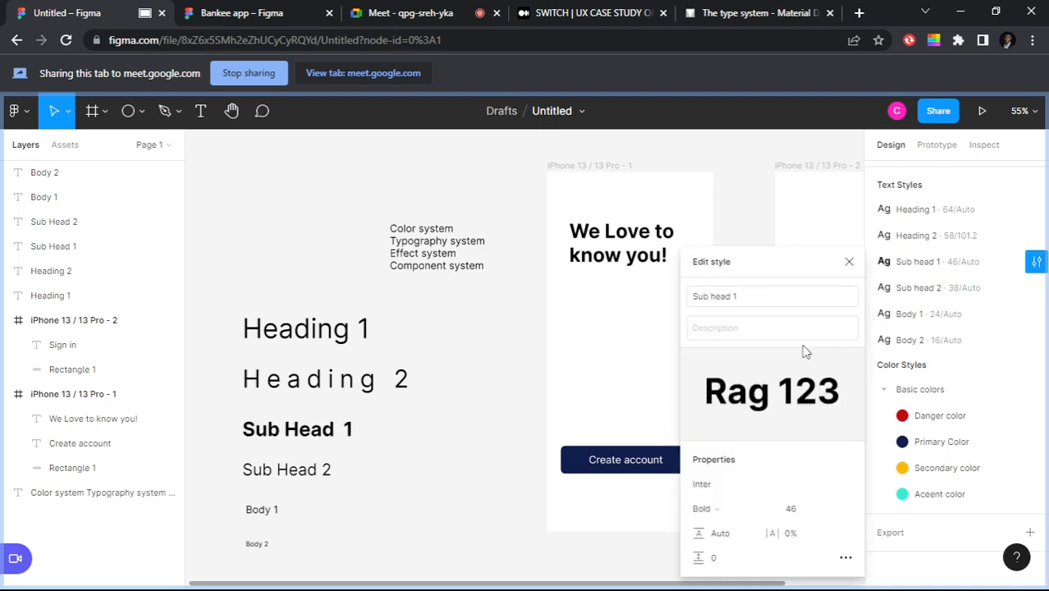
click(848, 491)
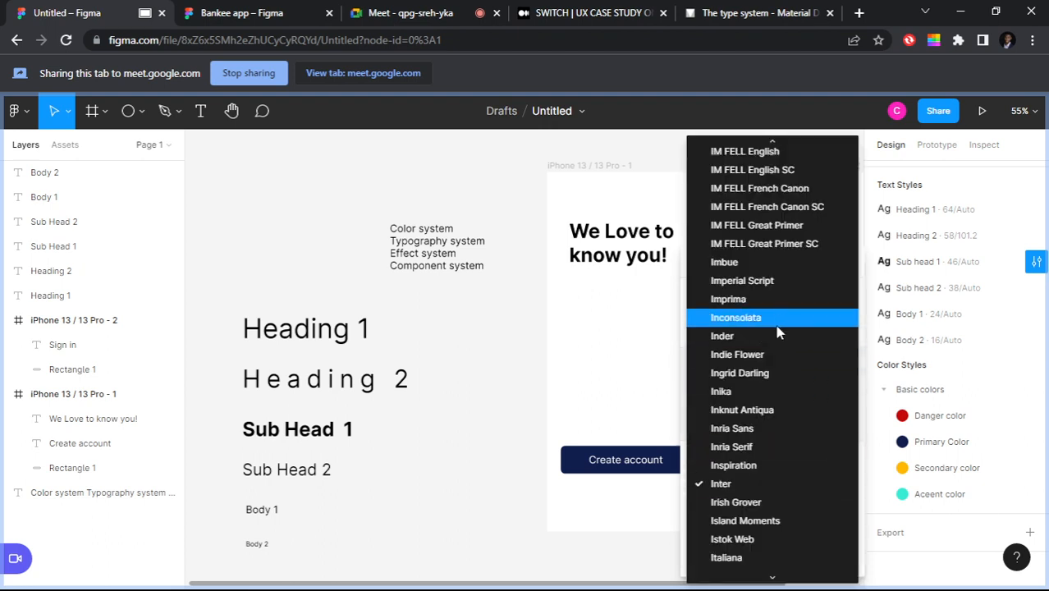
click(754, 482)
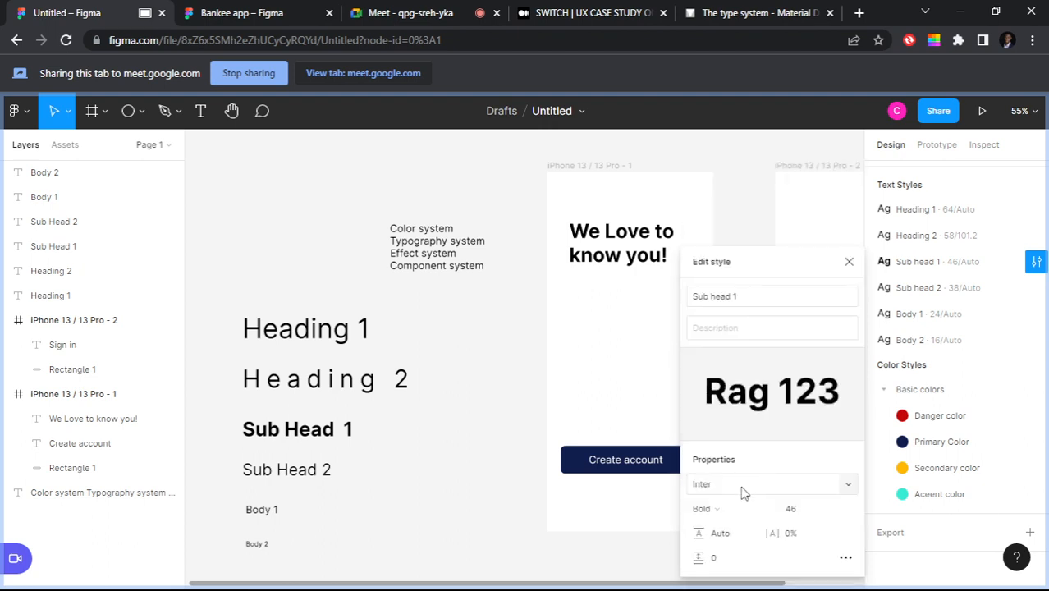
Step: Try to change the Sub head 1 text style's font to Panton
click(741, 487)
text(Panto)
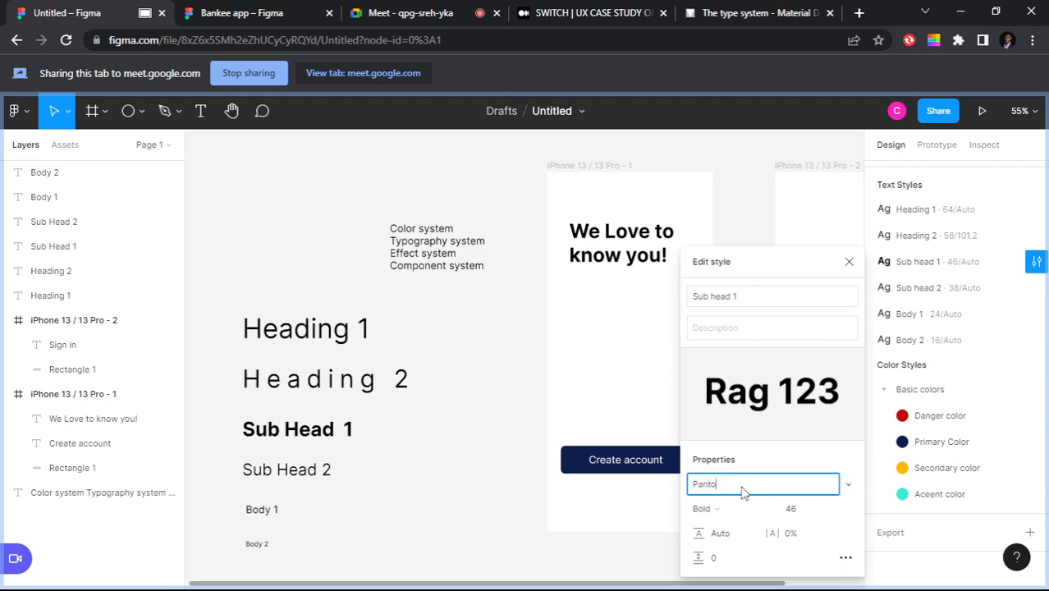
key(BackSpace)
key(BackSpace)
key(BackSpace)
key(BackSpace)
key(BackSpace)
text(Mon)
key(BackSpace)
key(BackSpace)
key(BackSpace)
key(BackSpace)
text(Panton)
key(Return)
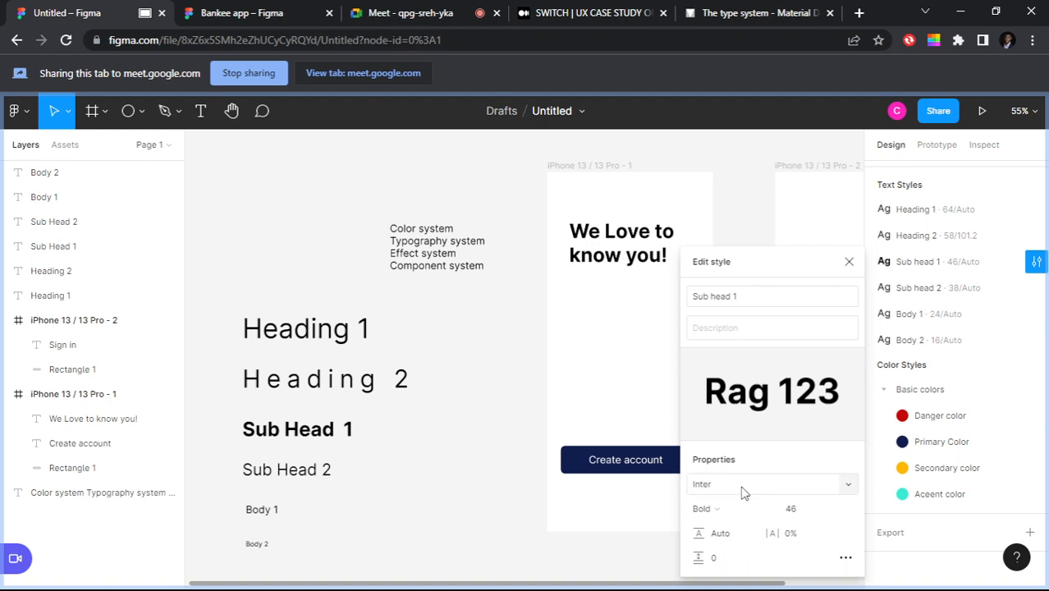
Step: Set the Sub head 1 text style's font to DM Sans
click(761, 486)
text(d)
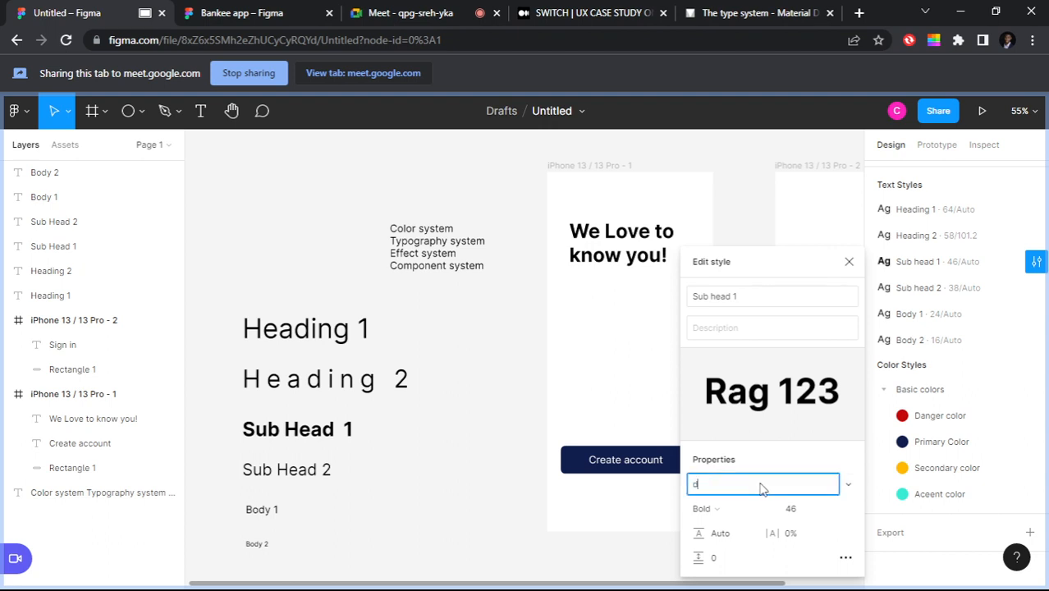
text(m s)
key(Return)
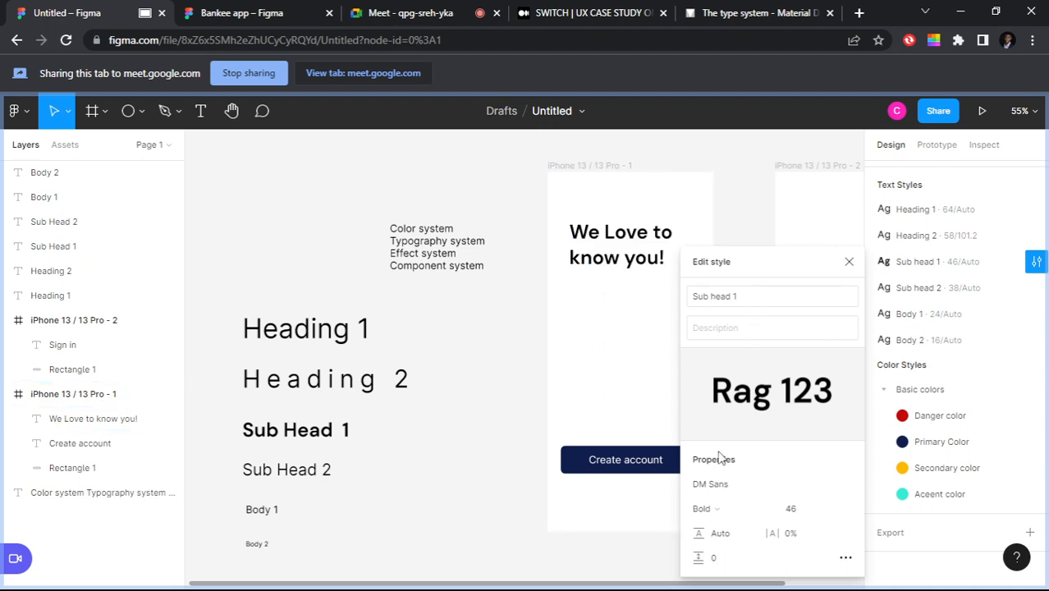
click(736, 486)
text(Hp s)
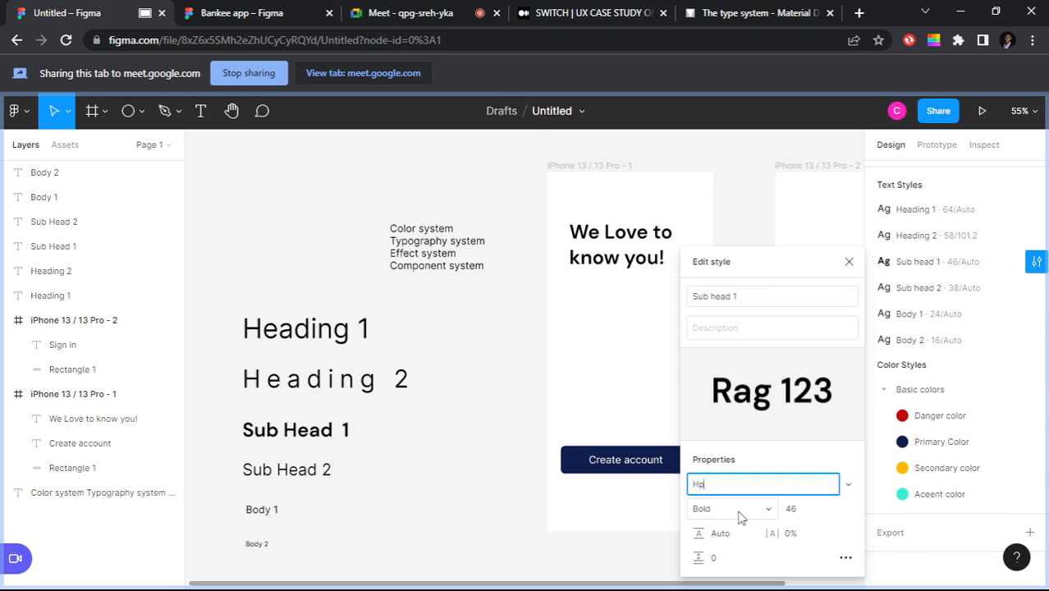
key(BackSpace)
key(BackSpace)
key(BackSpace)
key(BackSpace)
text(dm s)
key(Return)
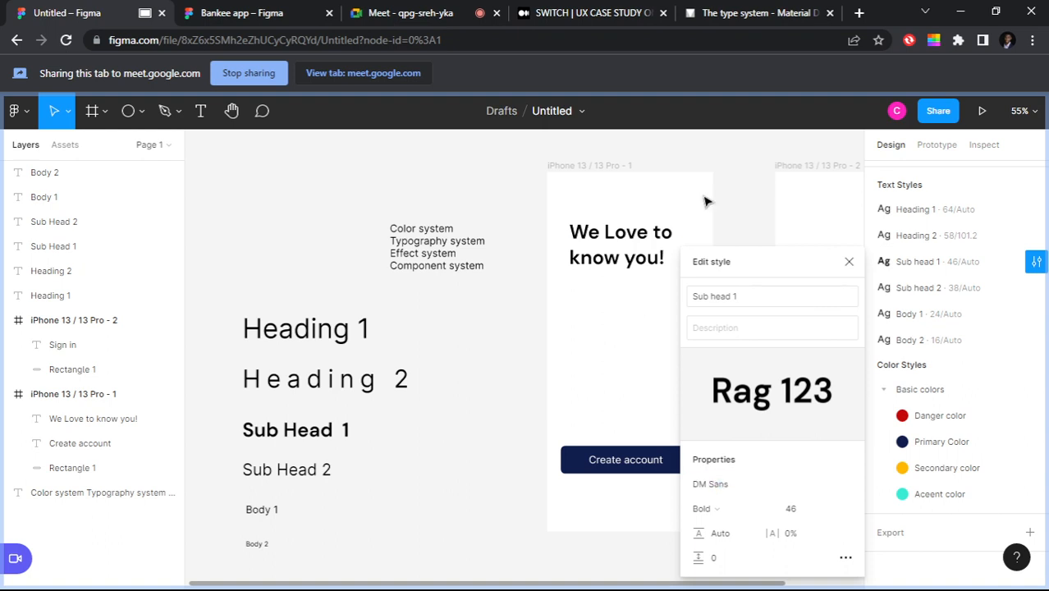
Step: Apply the Heading 1 text style to the "We Love to know you!" text
click(622, 245)
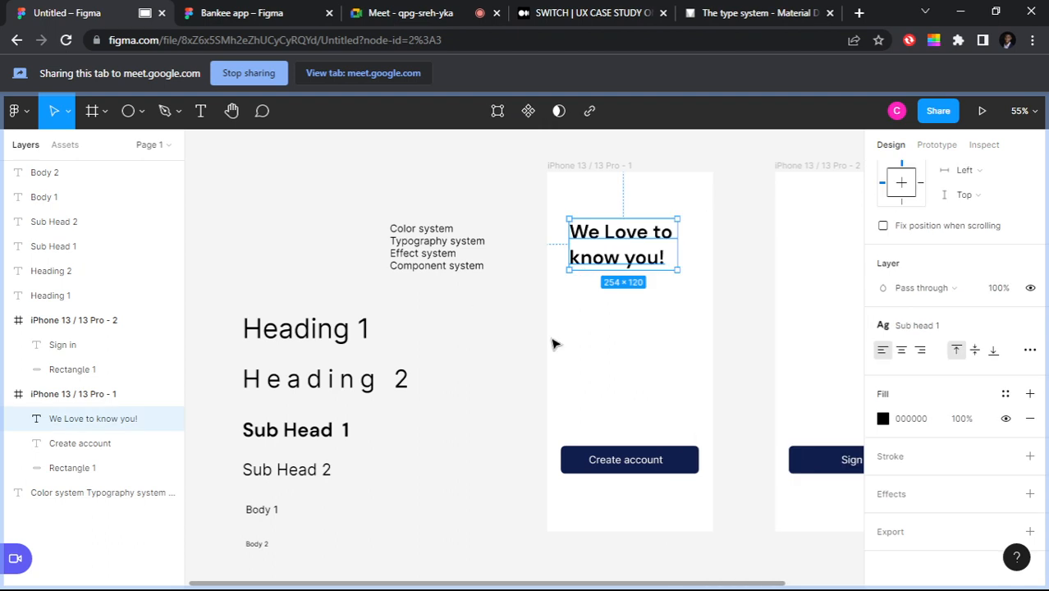
click(943, 327)
click(934, 408)
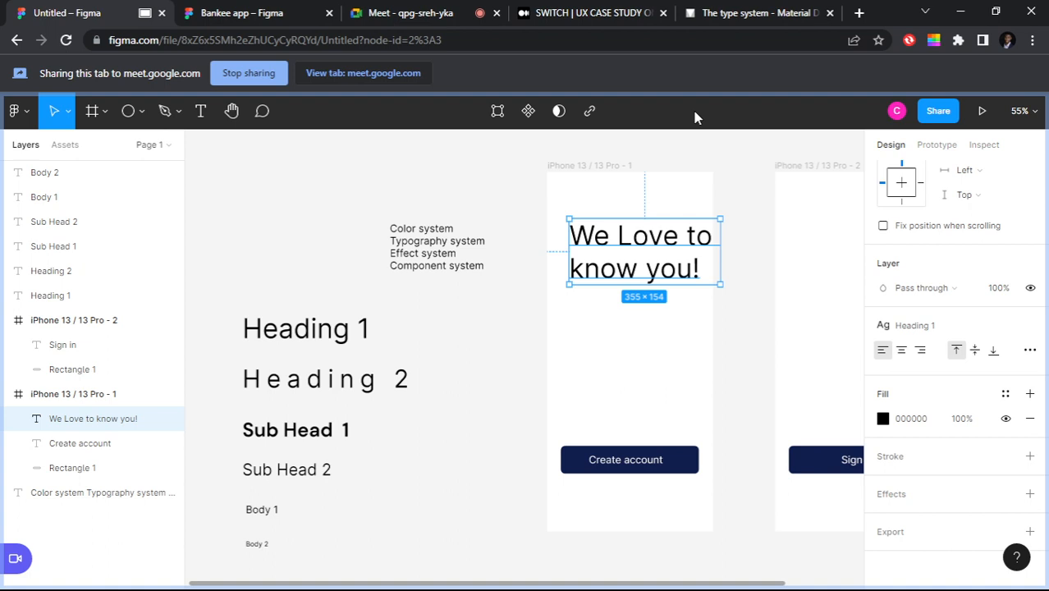
click(486, 343)
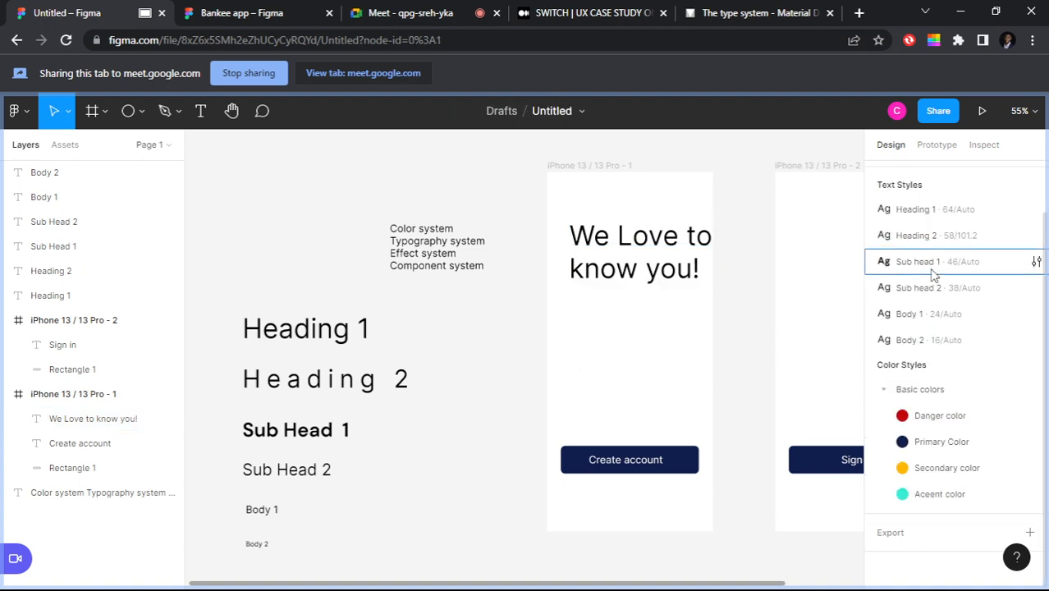
Step: Apply the Sub head 1 text style to "We Love to know you!" again and deselect the text
click(1037, 262)
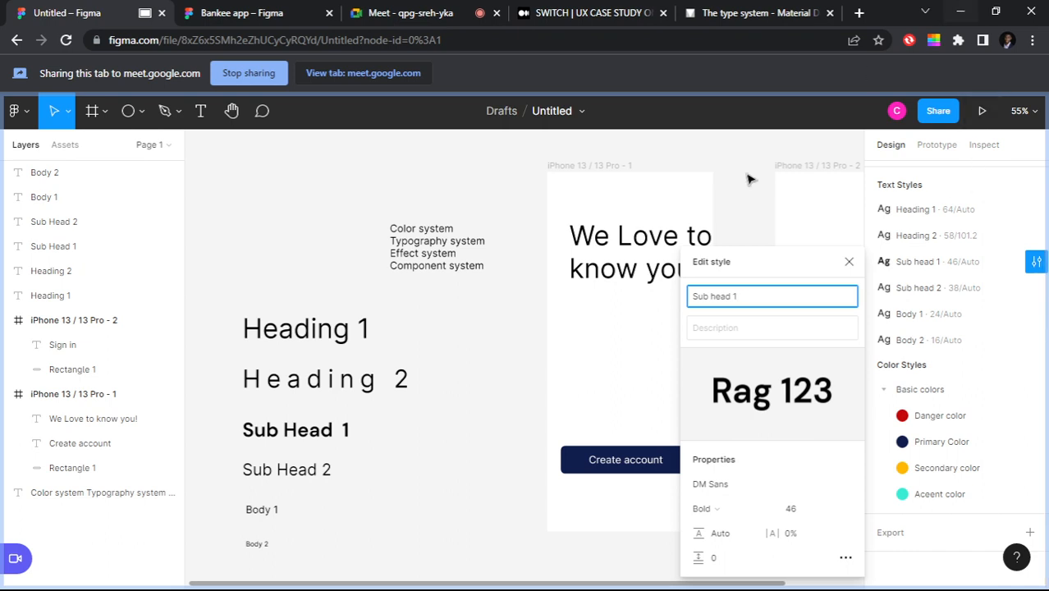
click(673, 238)
click(915, 325)
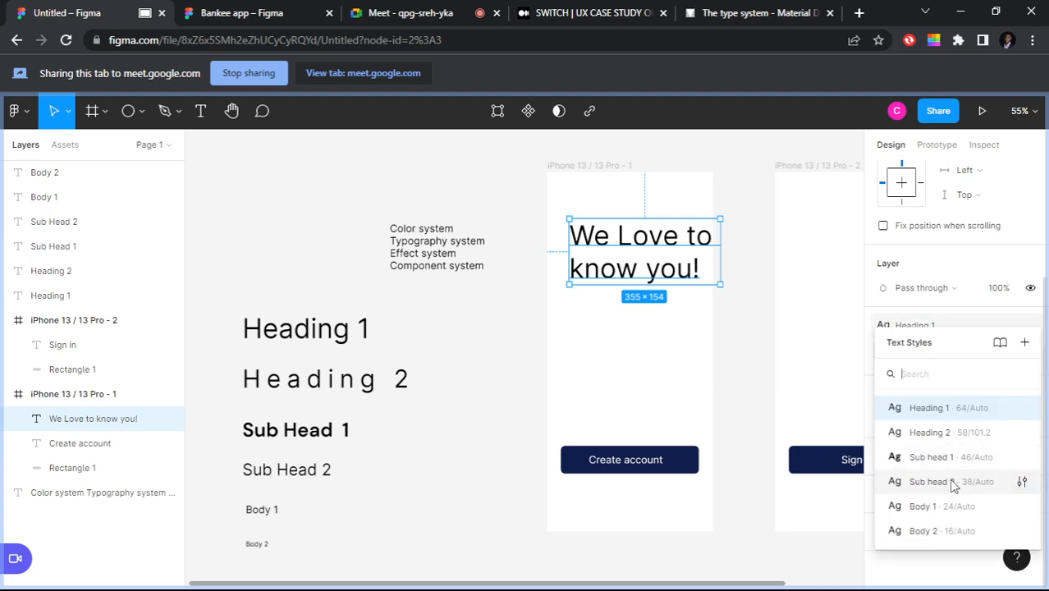
click(952, 456)
click(764, 422)
click(633, 249)
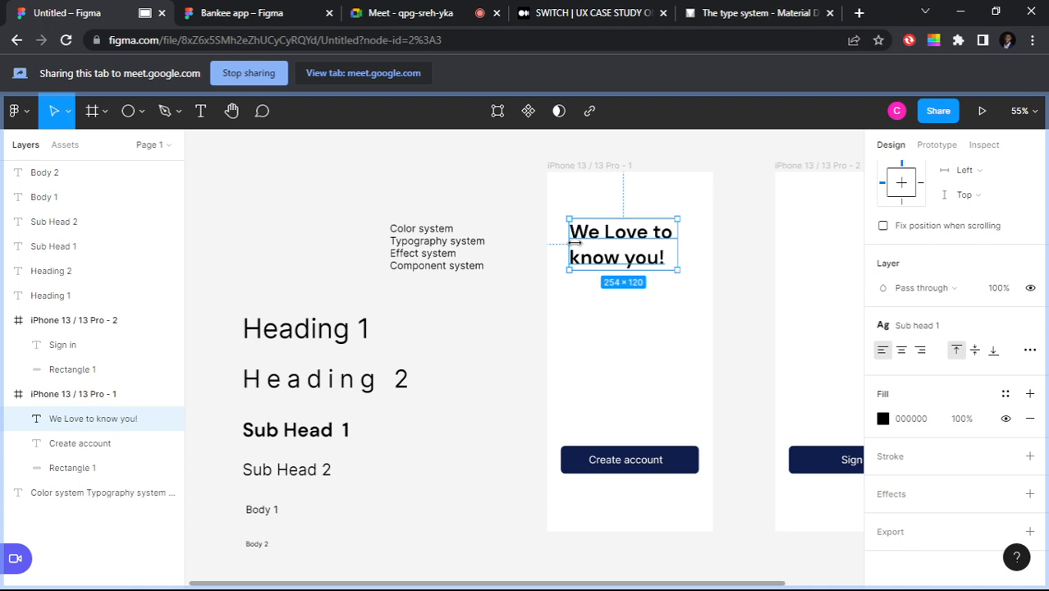
key(Escape)
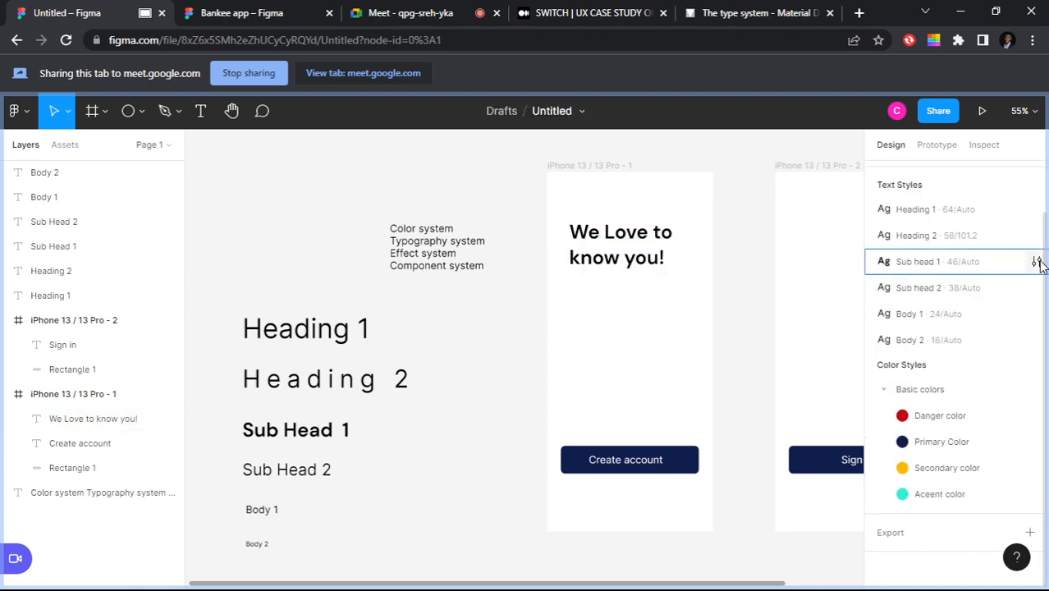
Step: Set the Sub head 1 text style's line height to 102.2% and close the style editor
click(1037, 262)
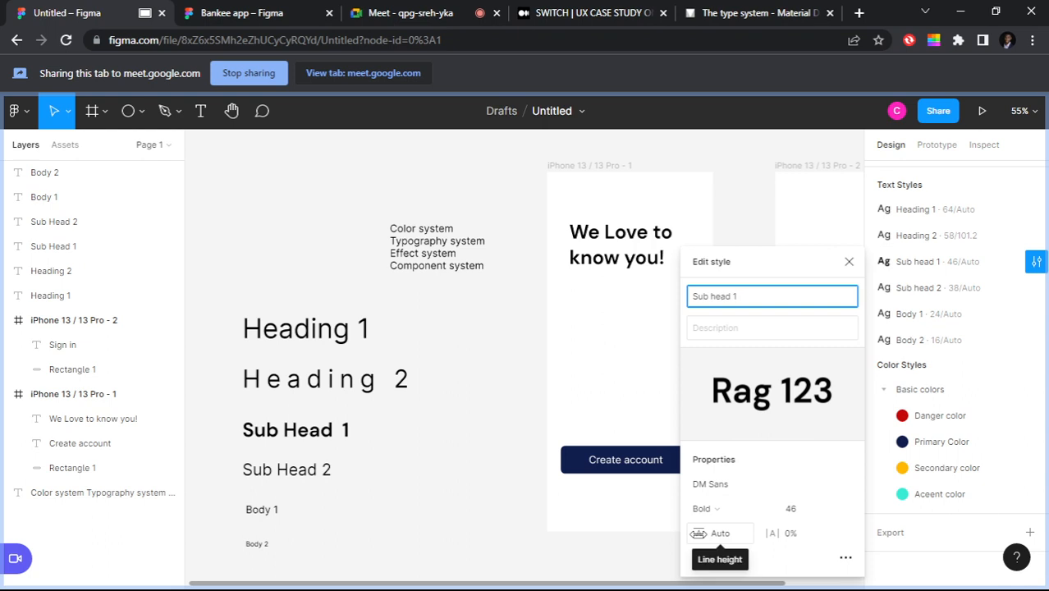
drag(699, 534, 655, 518)
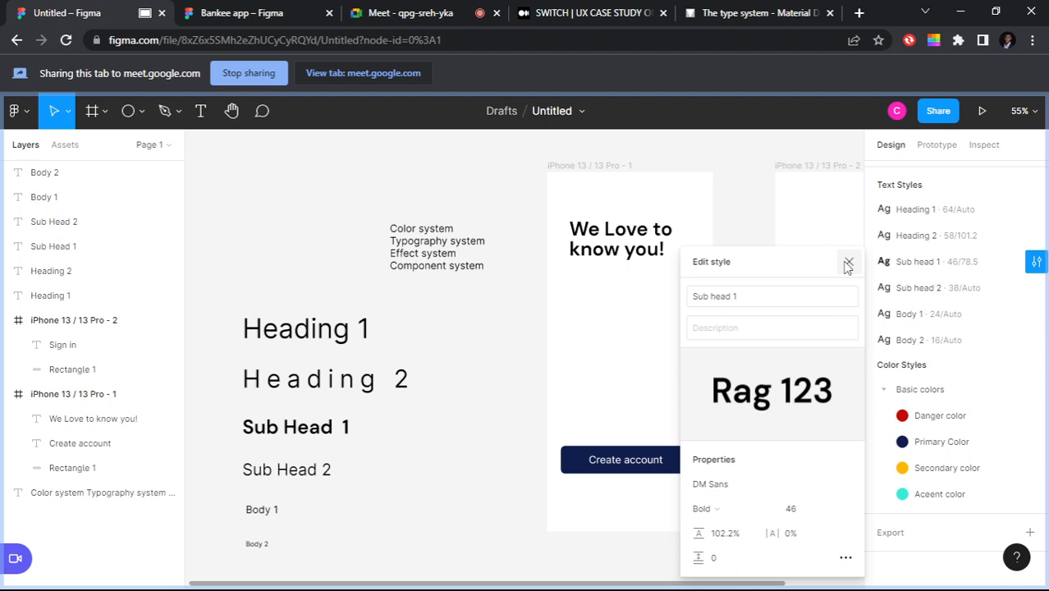
click(849, 263)
Step: Apply the Body 1 text style to the "Create account" button label on the first iPhone frame
scroll(407, 267, right, 3)
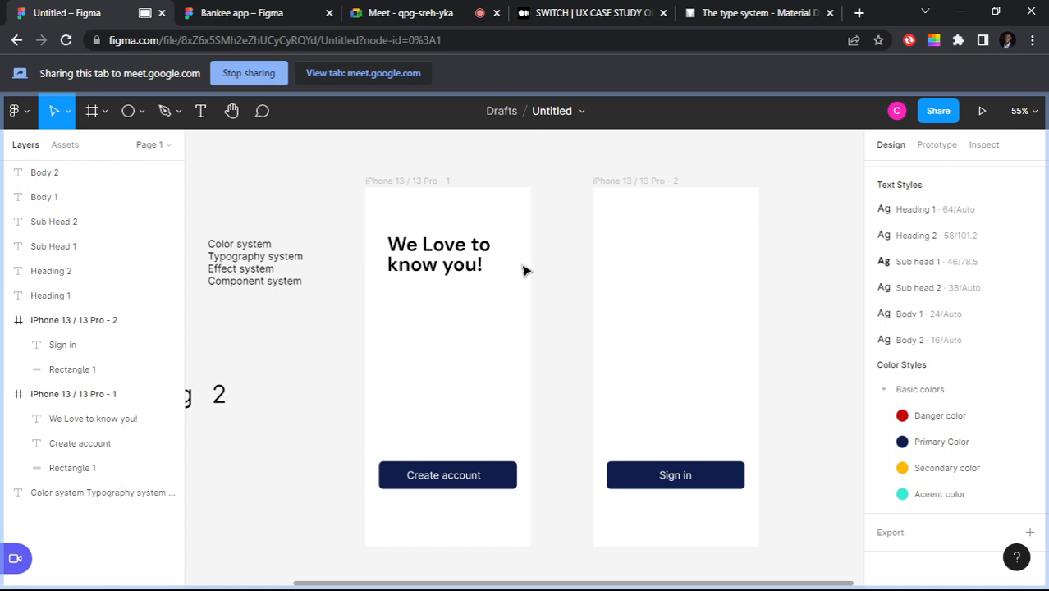
scroll(526, 271, left, 3)
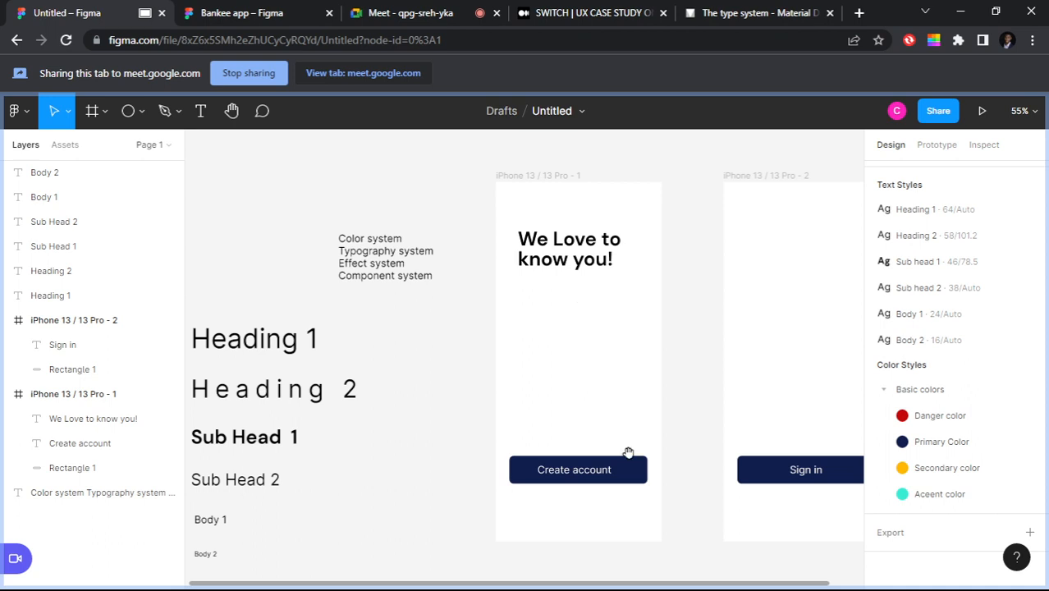
scroll(335, 356, down, 2)
scroll(336, 357, left, 2)
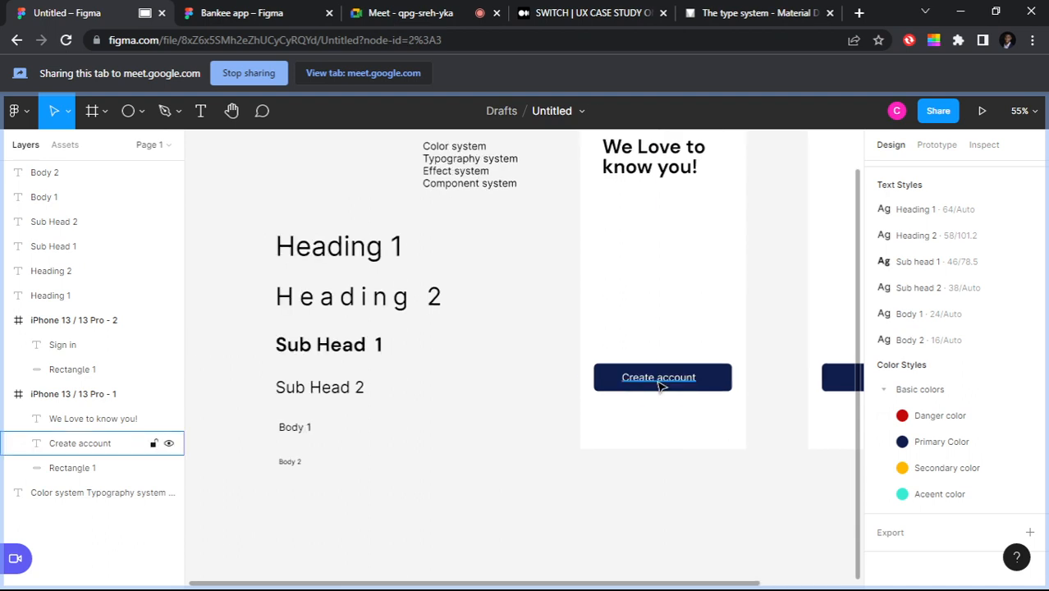
click(660, 385)
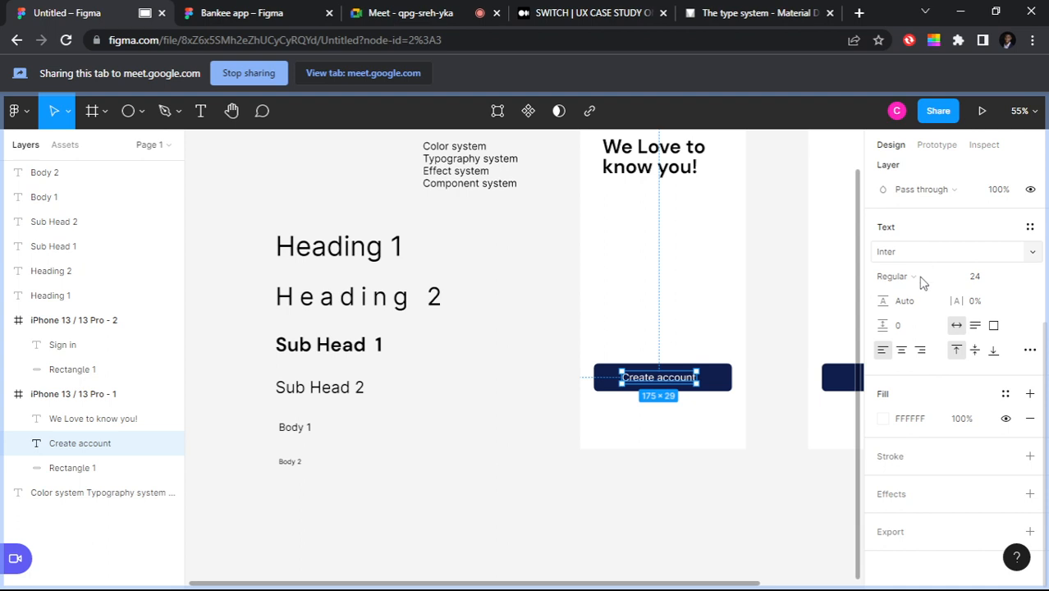
click(1030, 227)
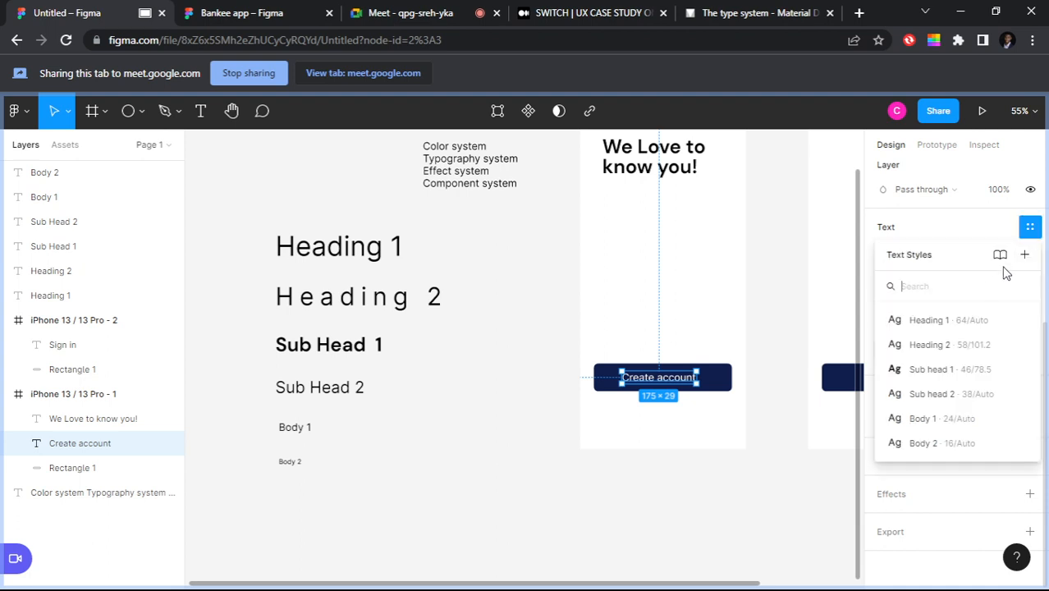
click(948, 420)
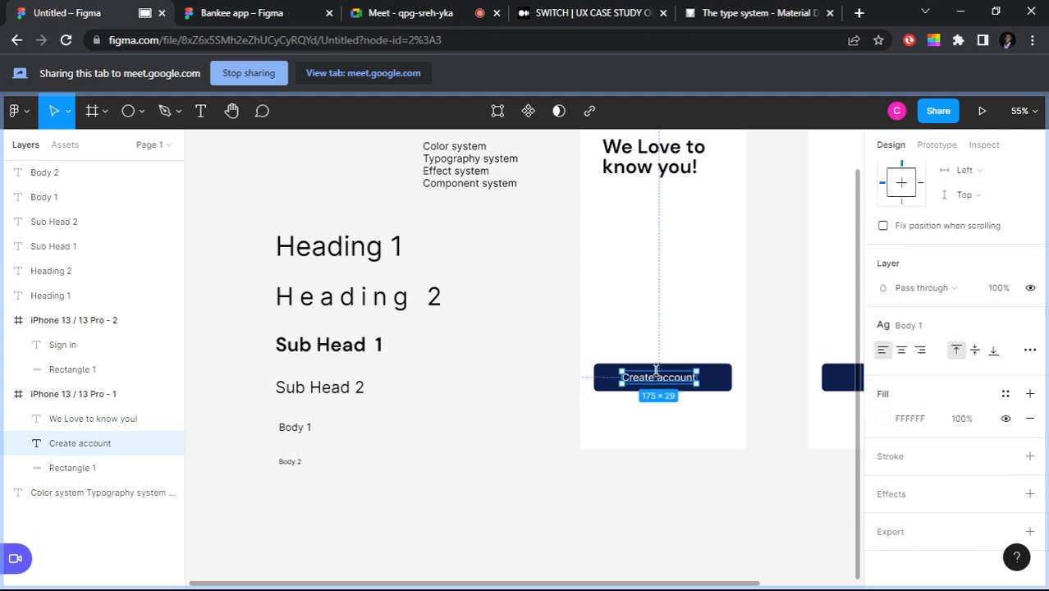
Step: Edit the Body 1 text style and set its weight to Bold
click(293, 428)
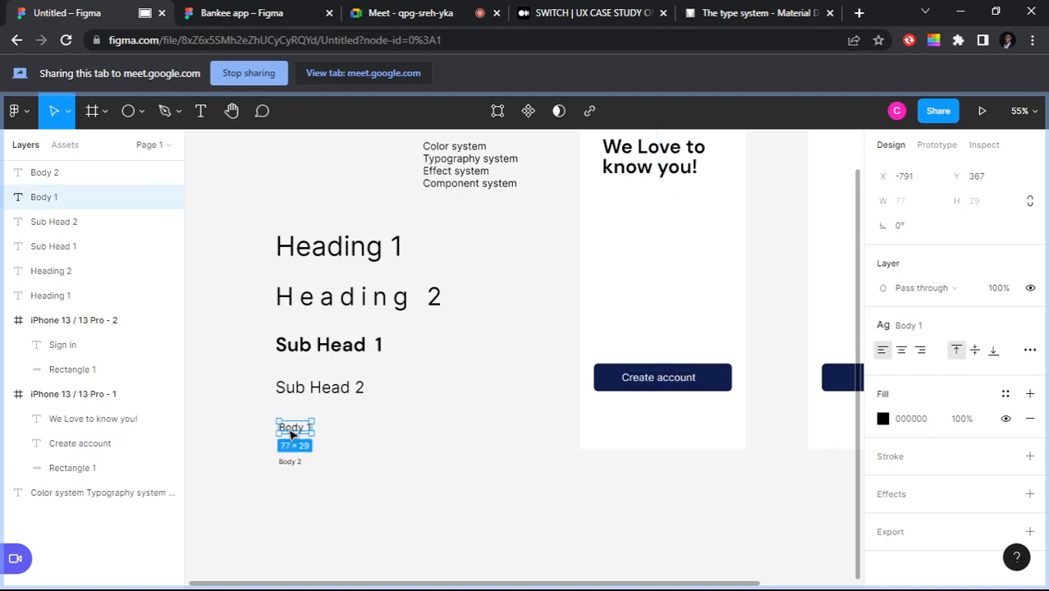
click(769, 368)
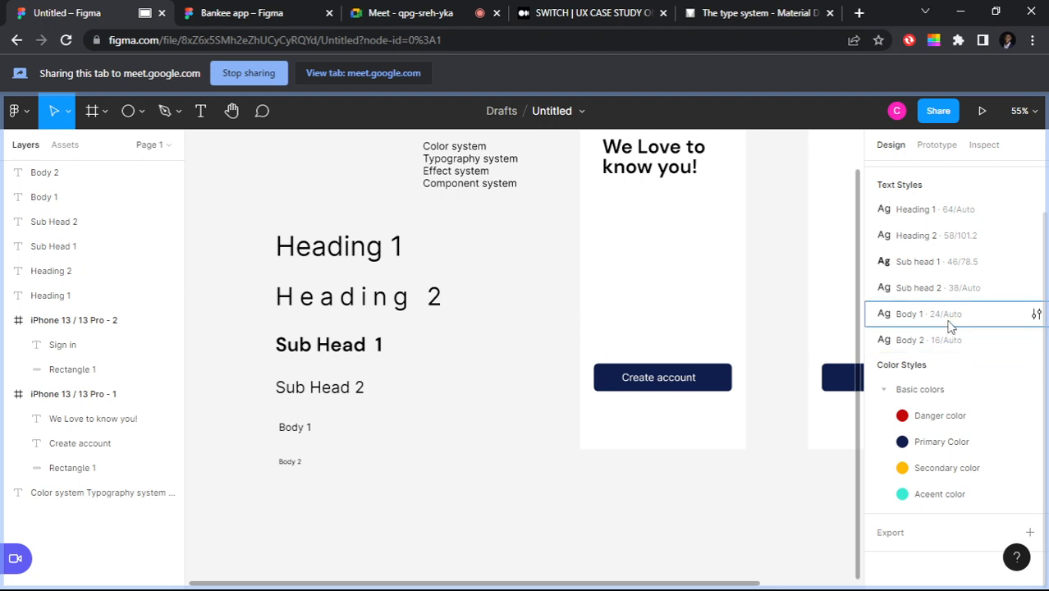
click(1037, 313)
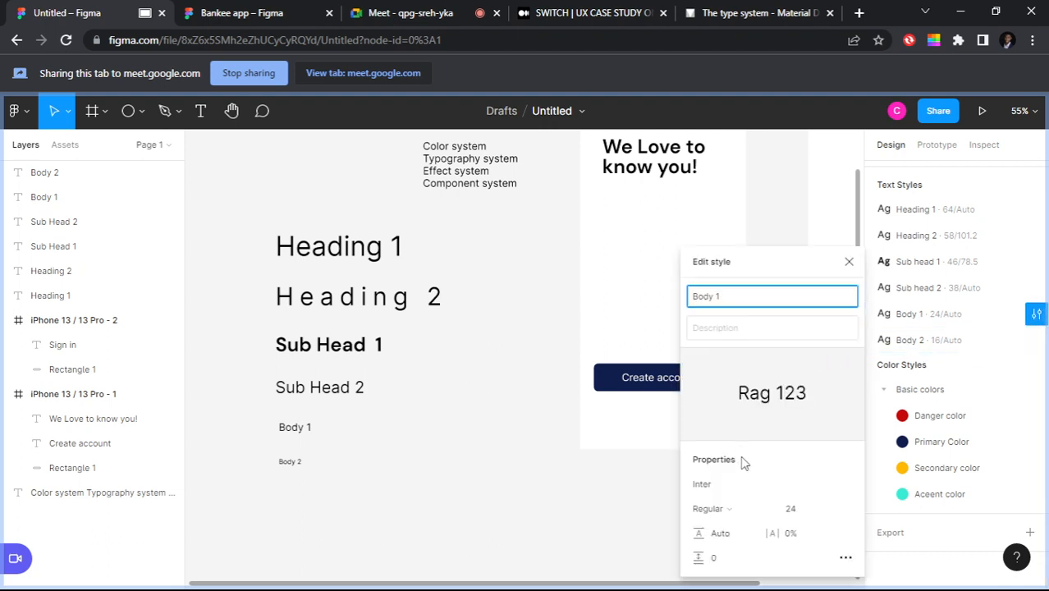
click(760, 513)
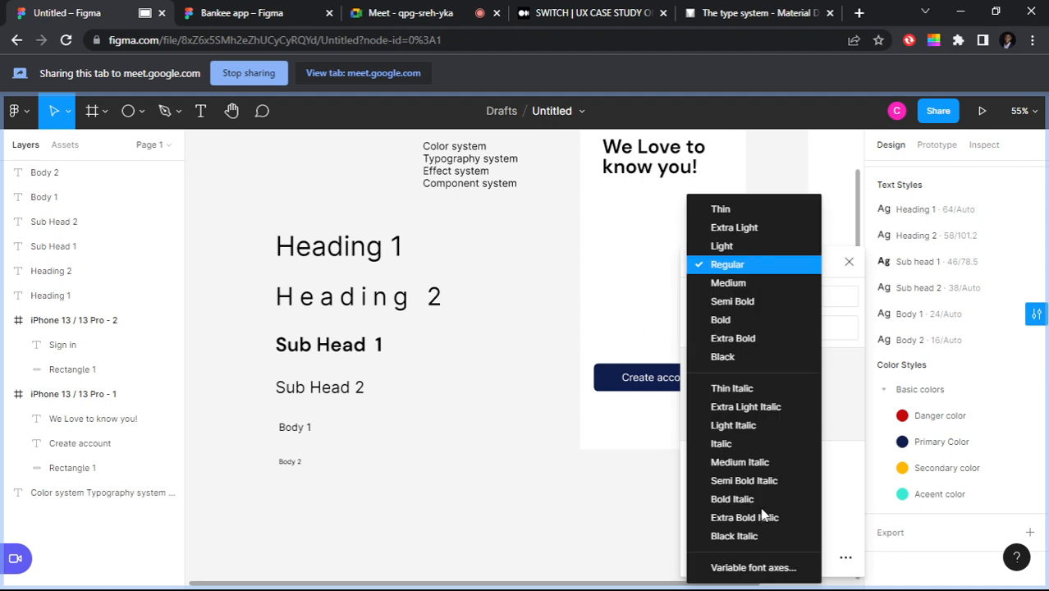
click(727, 322)
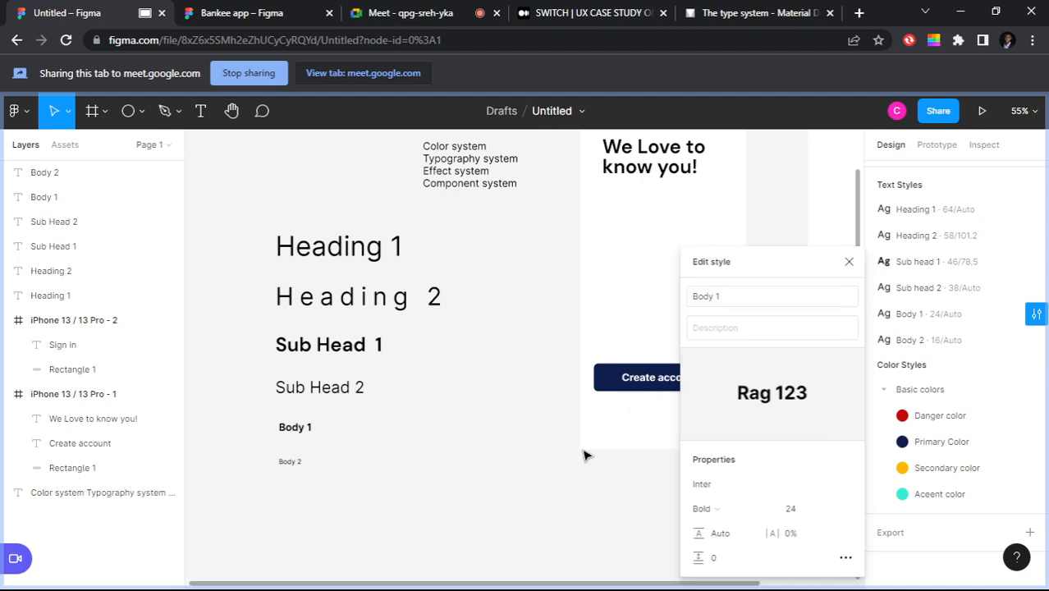
Step: Examine how the edited text styles look on the "Create account" button label and the "We Love to know you!" text
scroll(698, 388, up, 3)
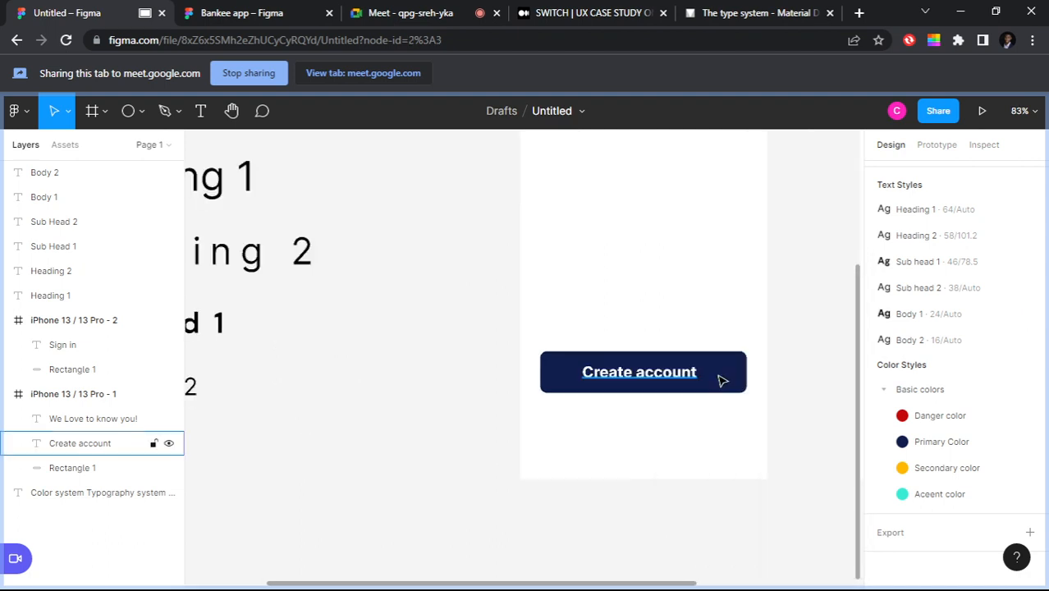
click(721, 380)
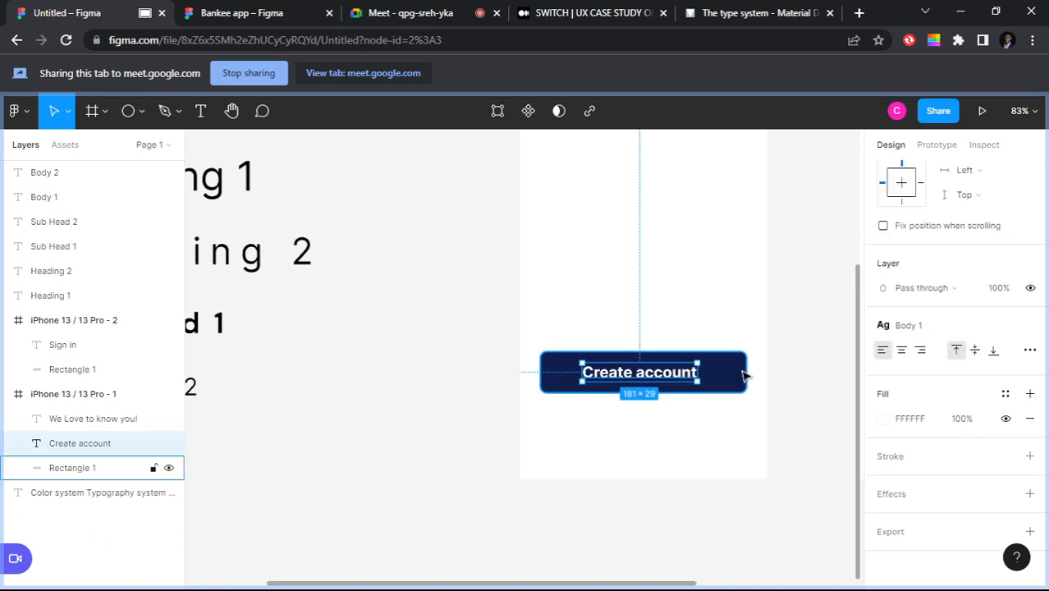
shift+click(743, 376)
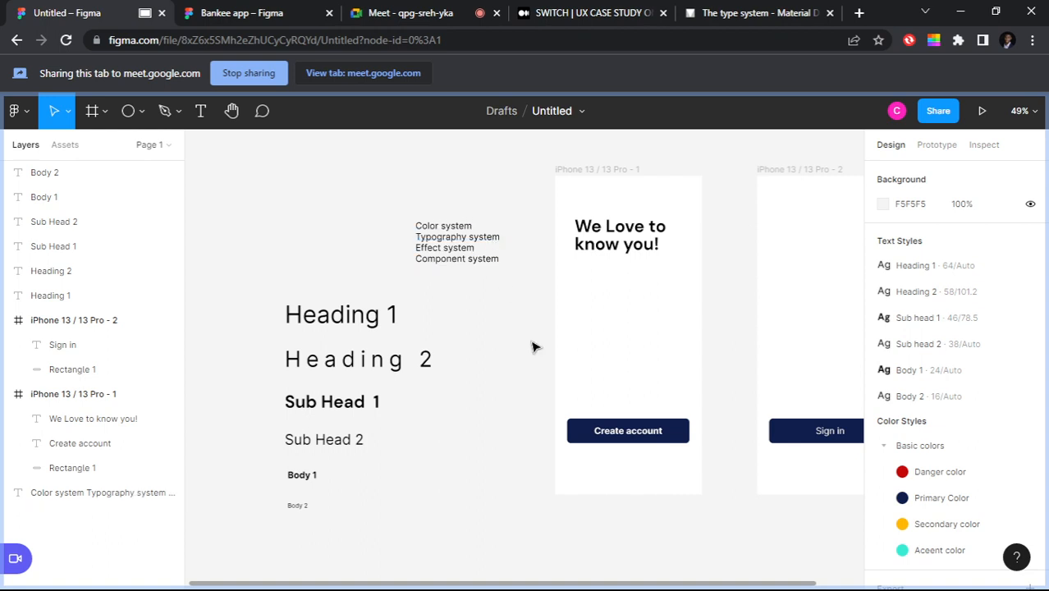
scroll(476, 272, down, 2)
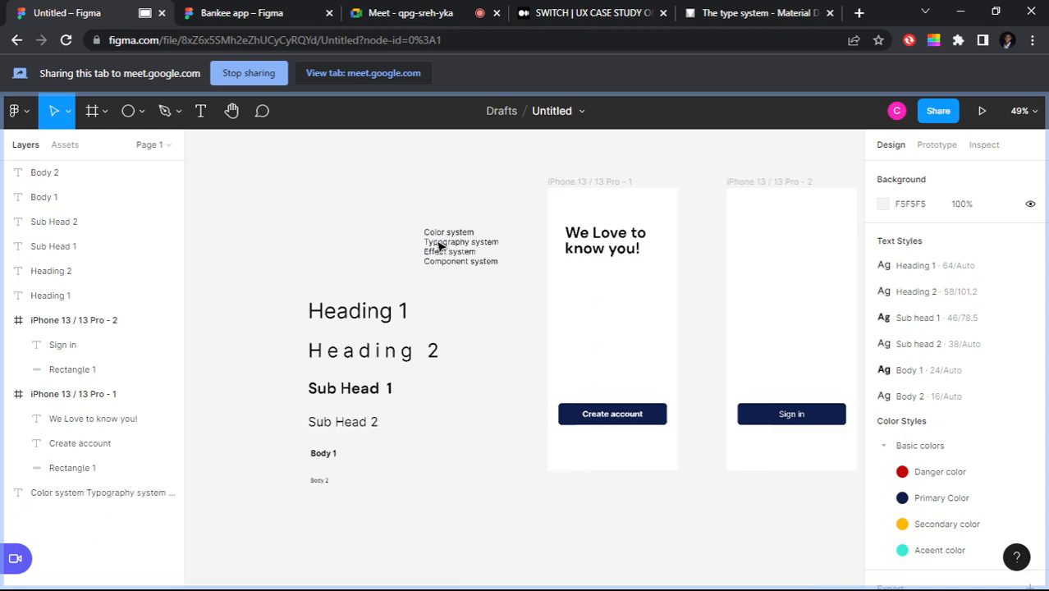
scroll(452, 255, up, 3)
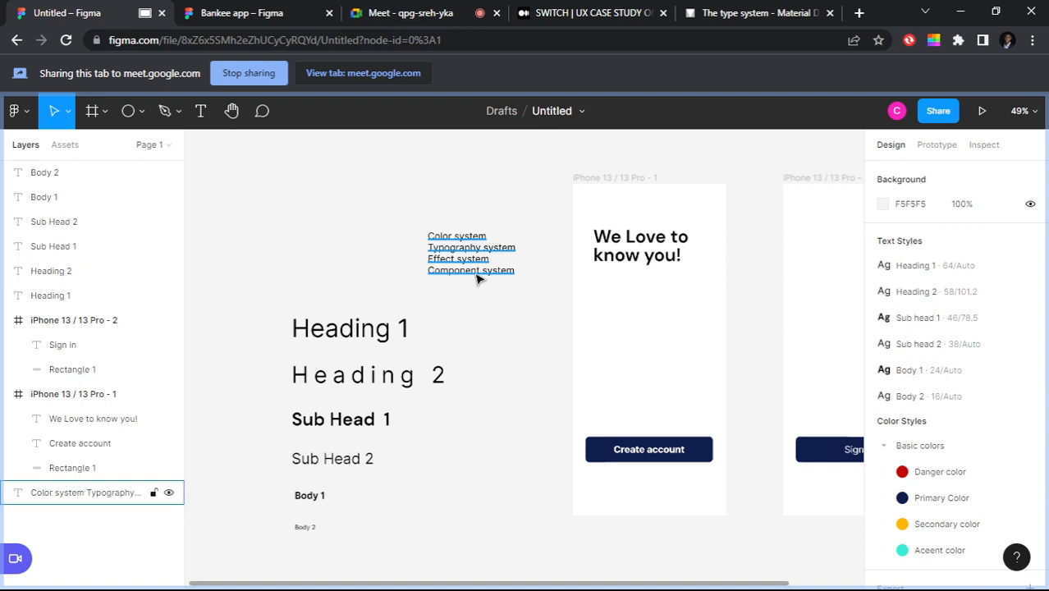
scroll(478, 279, up, 1)
scroll(1031, 308, down, 2)
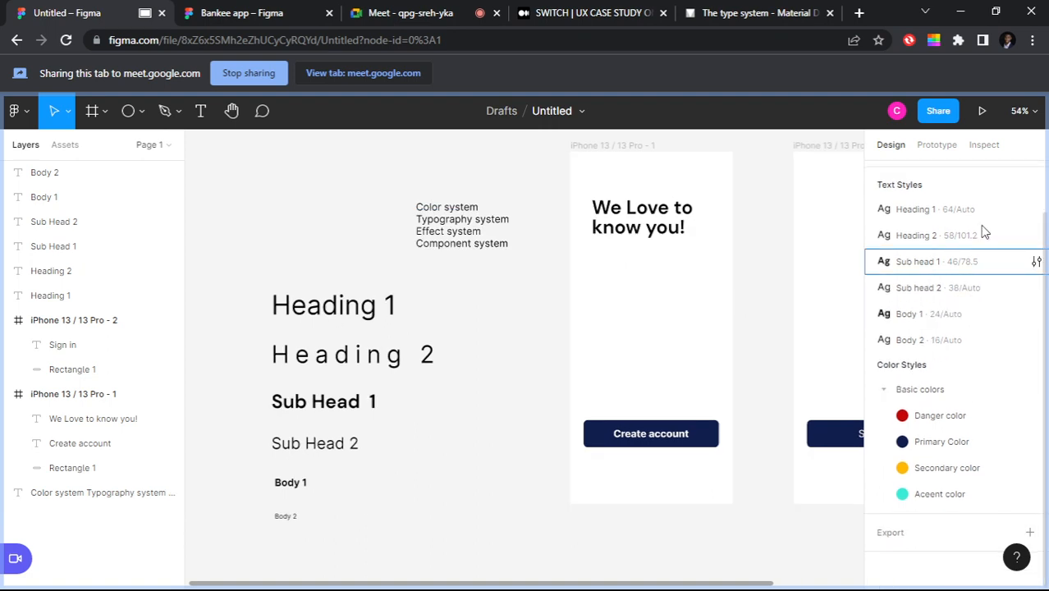
click(644, 218)
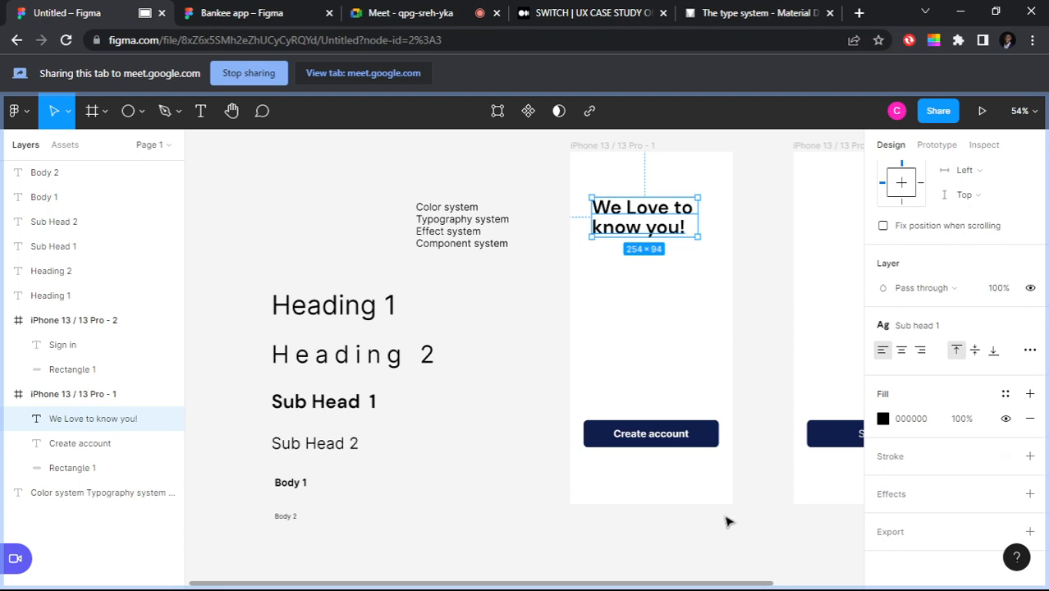
Step: Draw a rectangle about 198 × 49 on the empty canvas beside the first iPhone frame and select it
scroll(726, 521, up, 3)
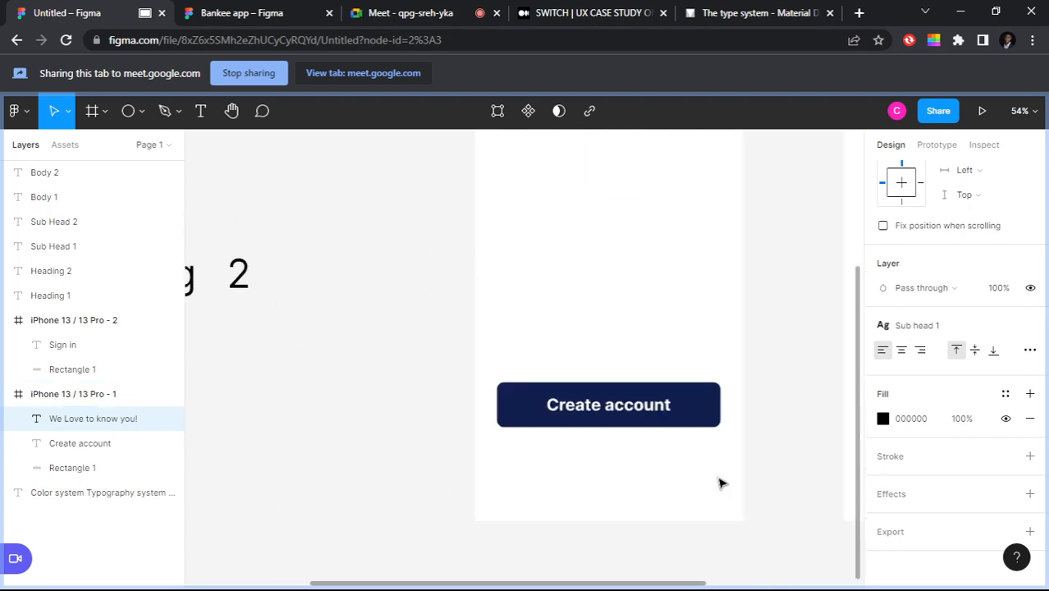
scroll(720, 484, up, 3)
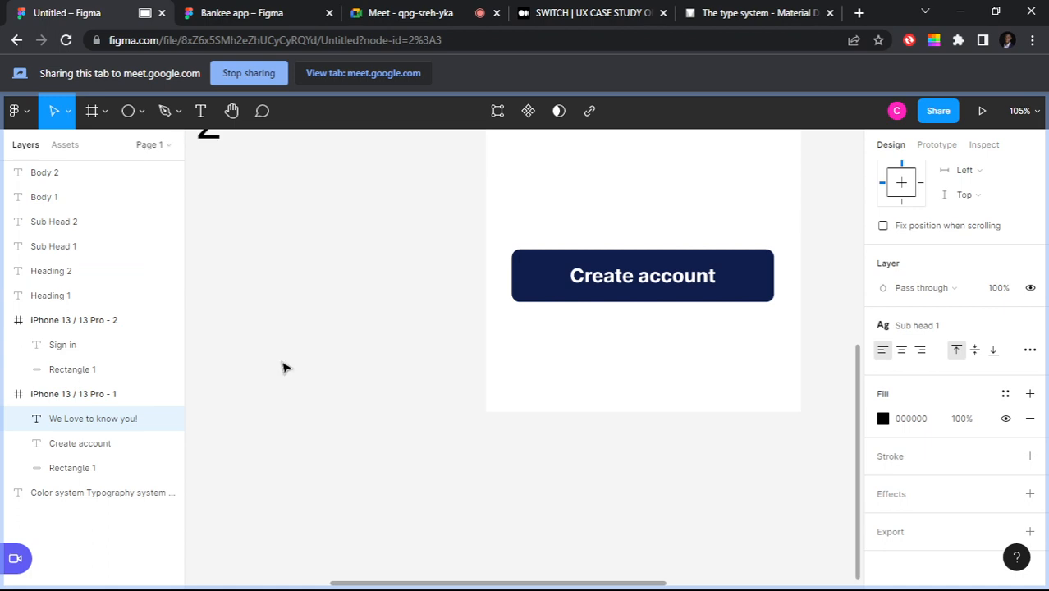
click(141, 111)
click(148, 150)
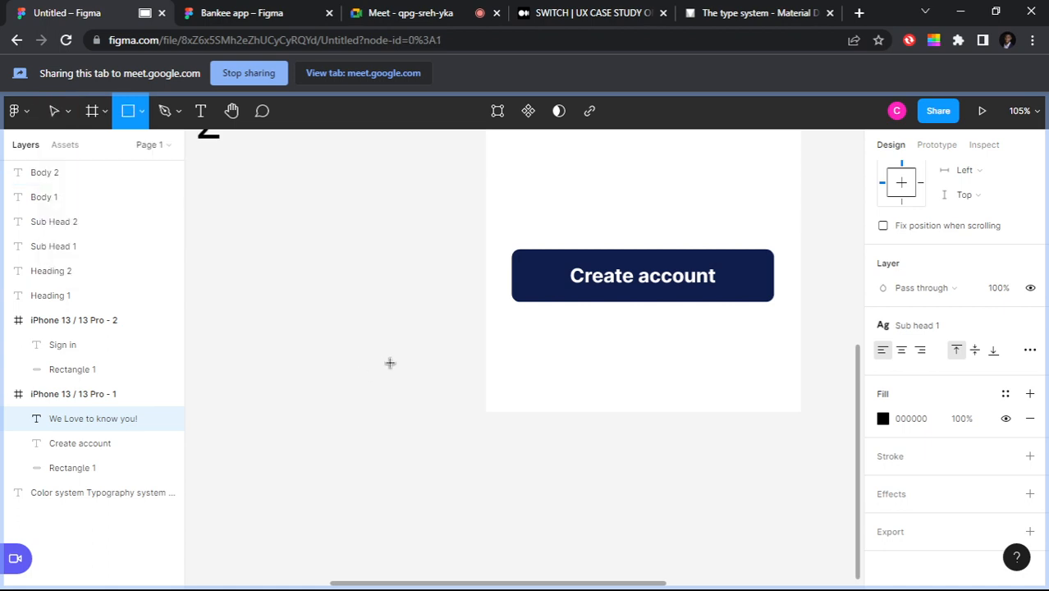
drag(276, 326, 438, 365)
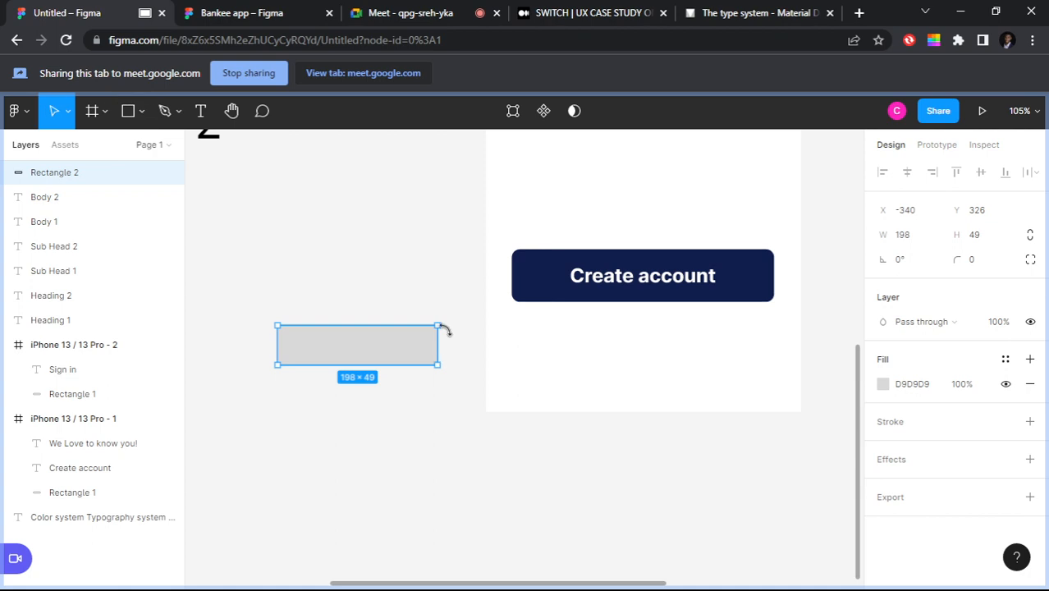
click(415, 293)
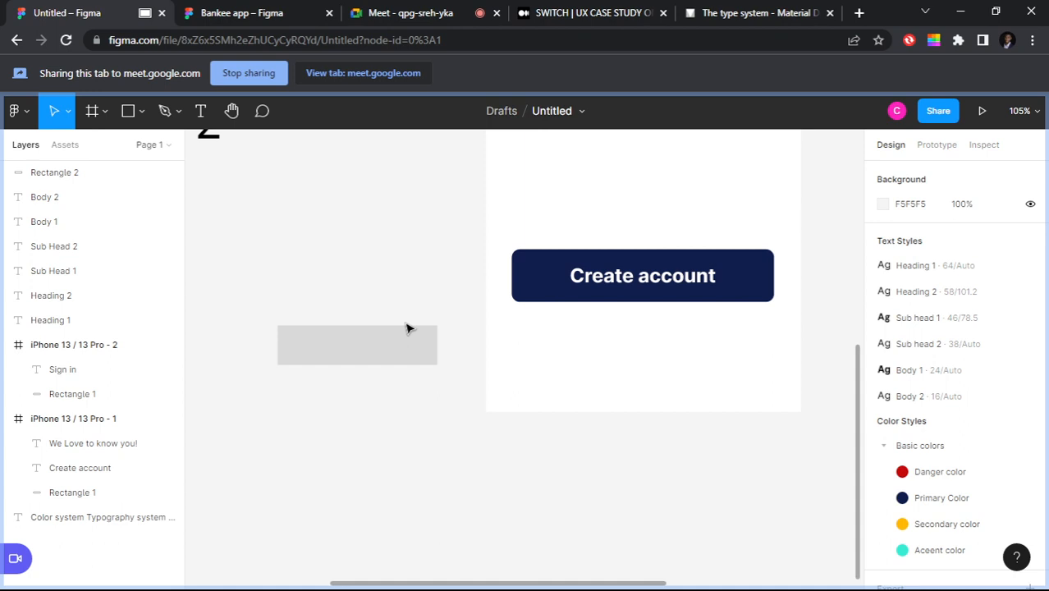
click(386, 345)
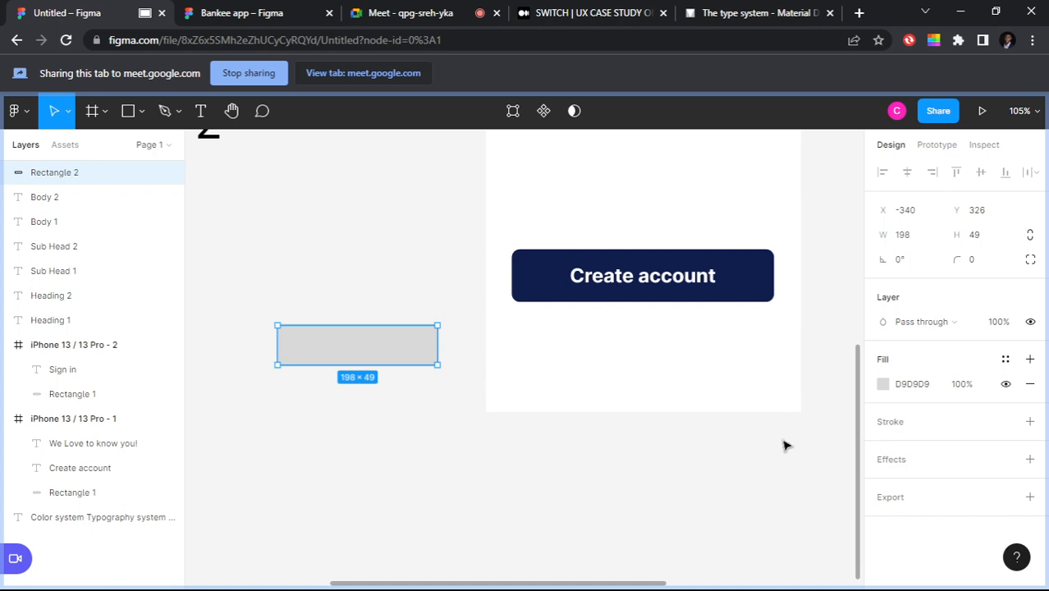
Step: Move all six type samples, Heading 1 through Body 2, left together, away from the grey rectangle
scroll(680, 403, down, 5)
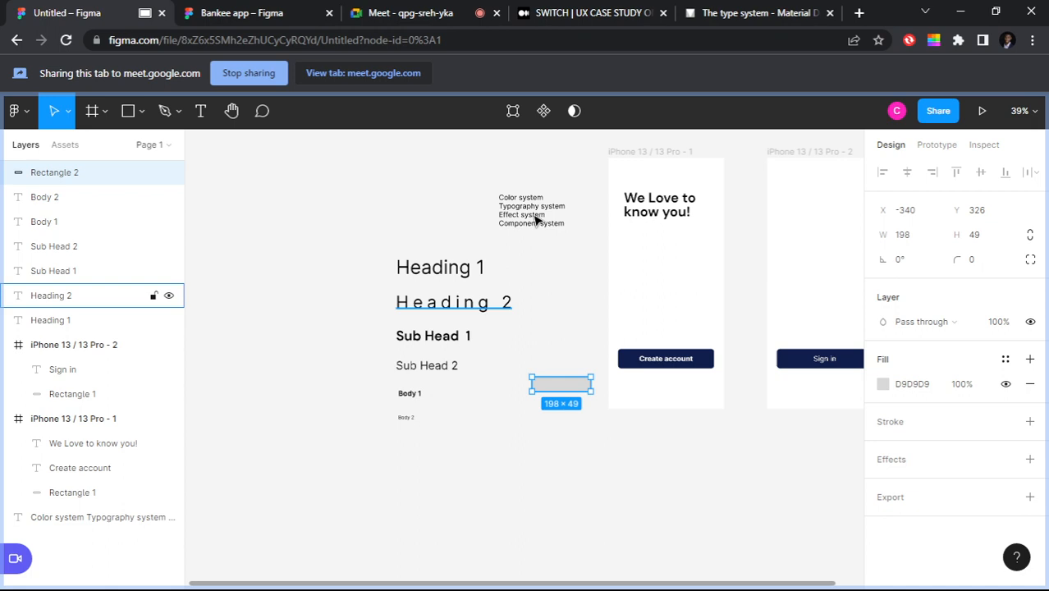
drag(525, 243, 376, 431)
drag(453, 270, 348, 263)
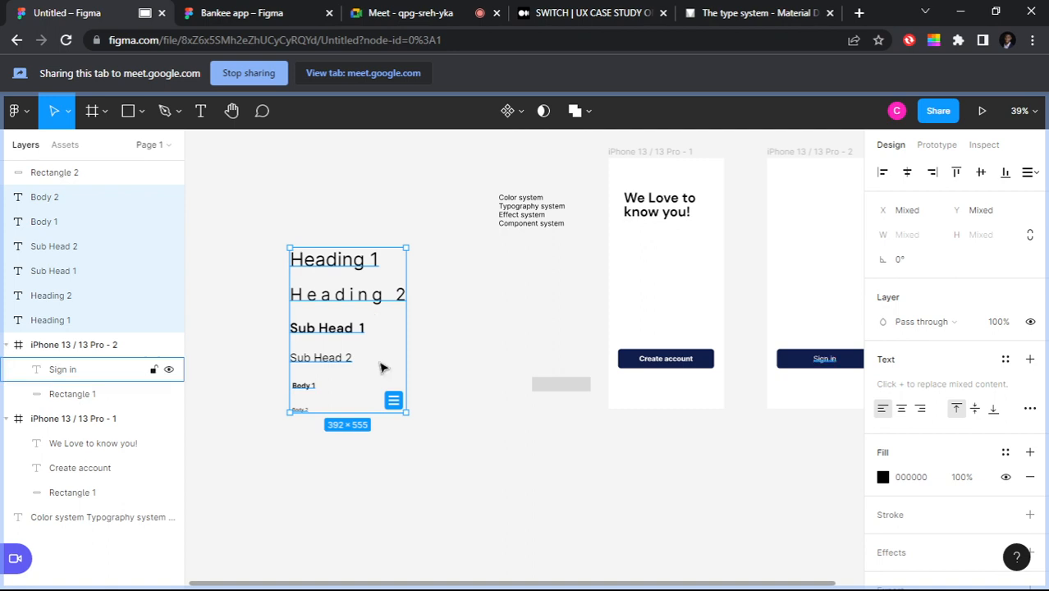
Step: Duplicate the grey rectangle to its left at X -638, Y 326 and add a drop shadow effect to the copy
scroll(461, 375, up, 5)
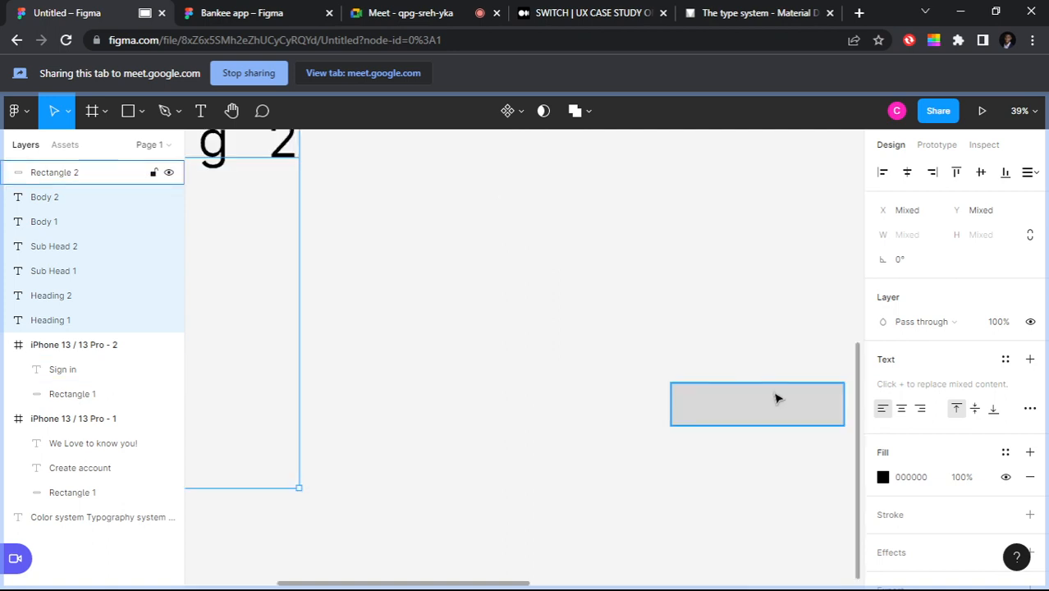
drag(778, 398, 721, 348)
click(466, 368)
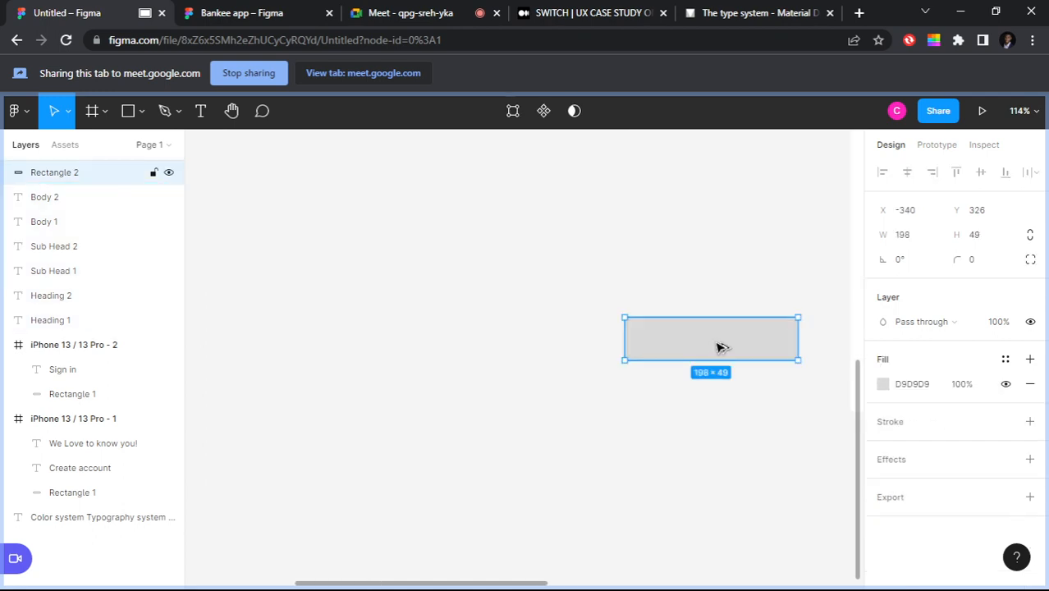
drag(722, 349, 460, 348)
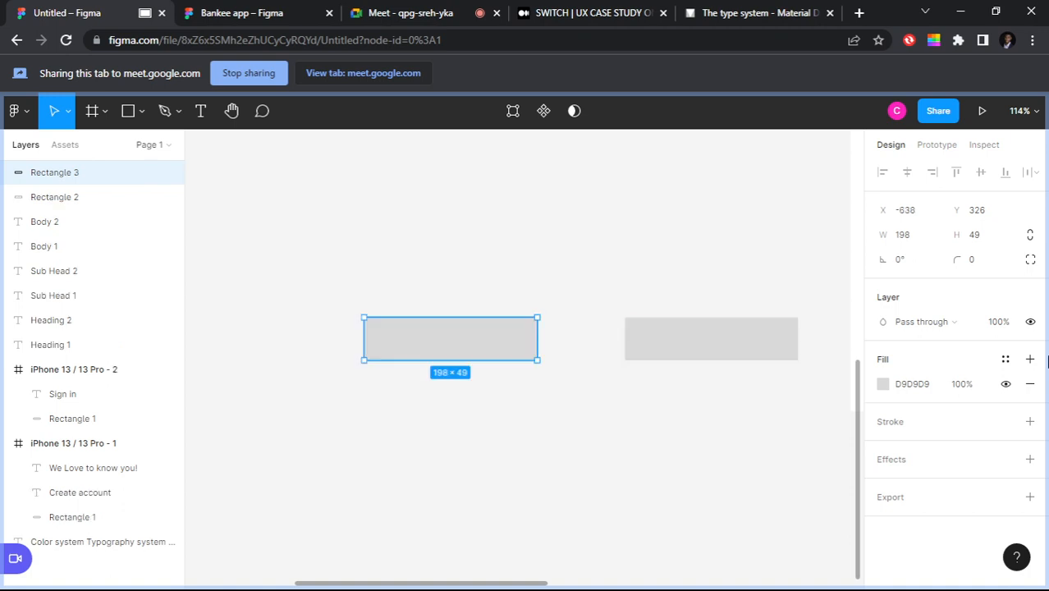
click(892, 465)
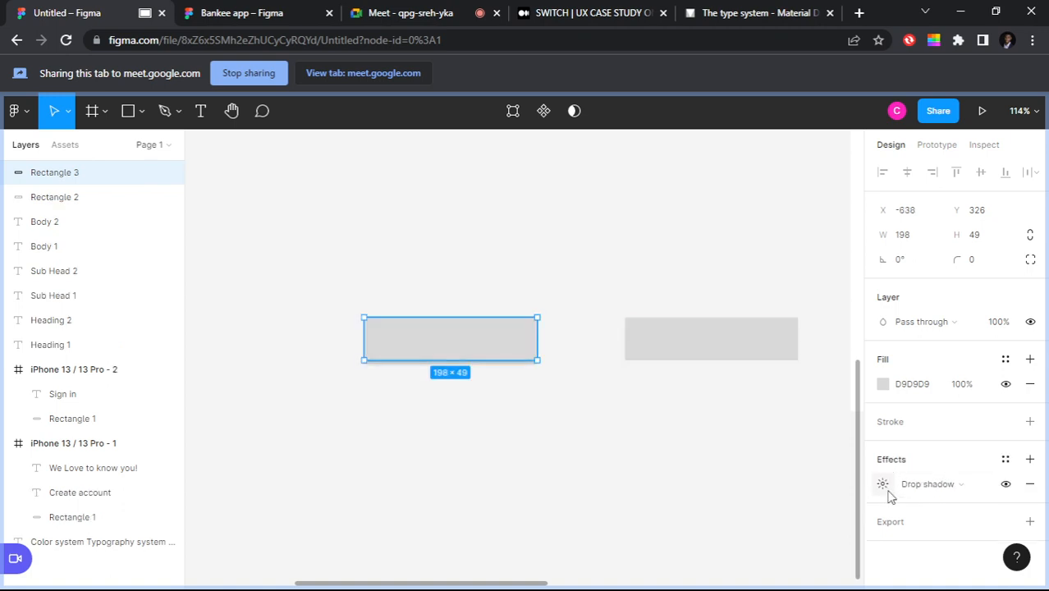
Step: Set the opacity of the first gray rectangle's drop shadow to 50%
click(884, 484)
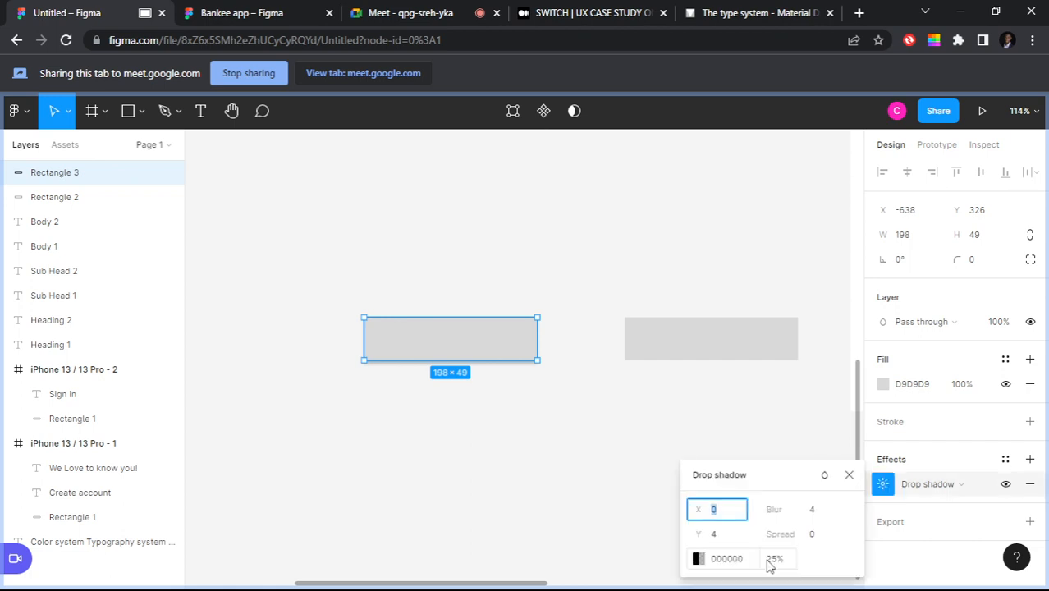
click(775, 559)
text(50)
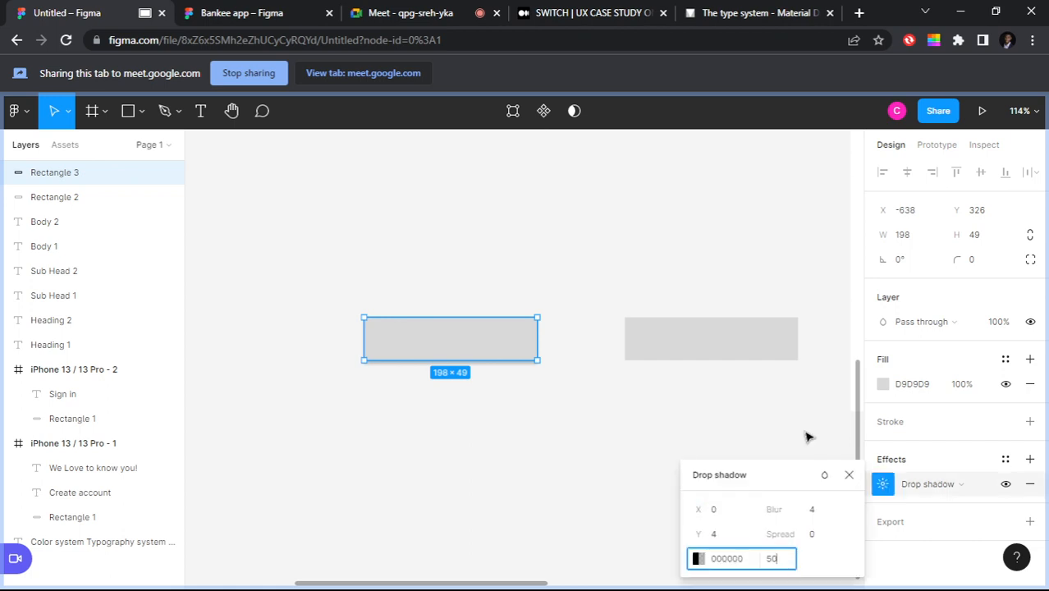
key(Return)
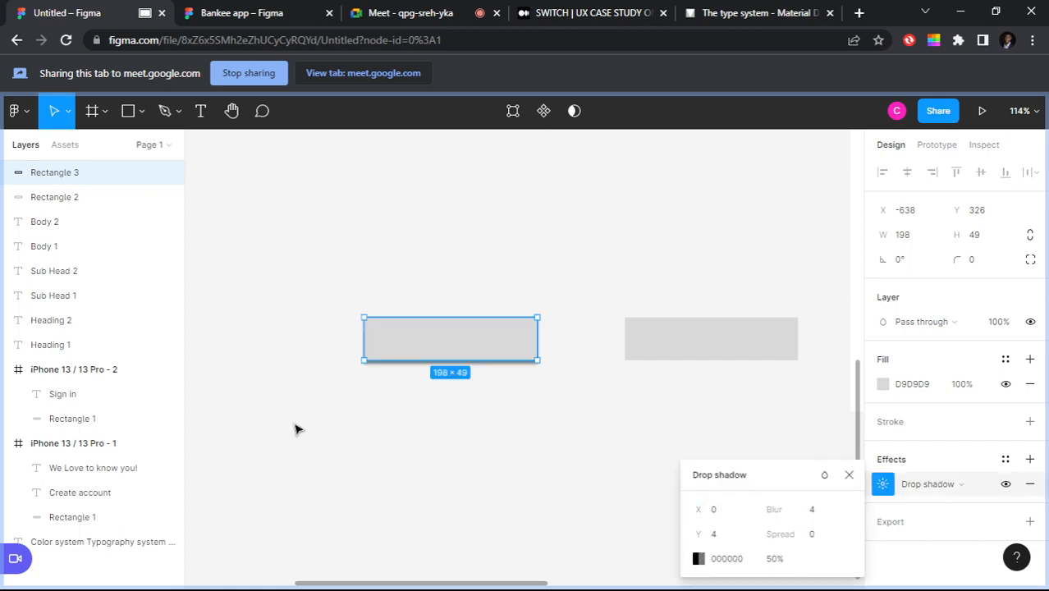
click(495, 261)
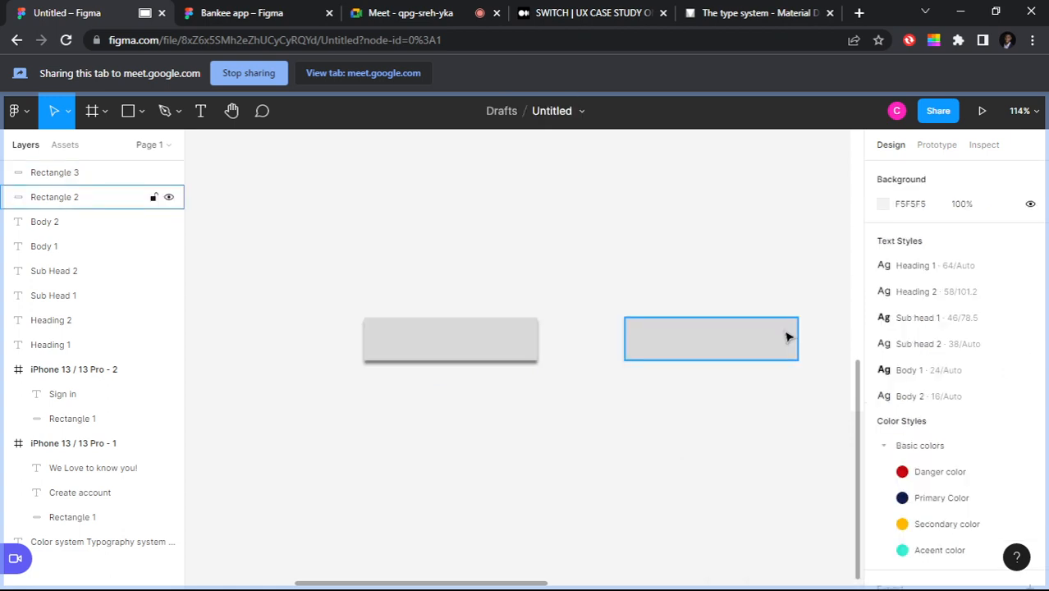
Step: Add a drop shadow to the second gray rectangle and set its color to dark gray 524848
click(787, 337)
click(1030, 459)
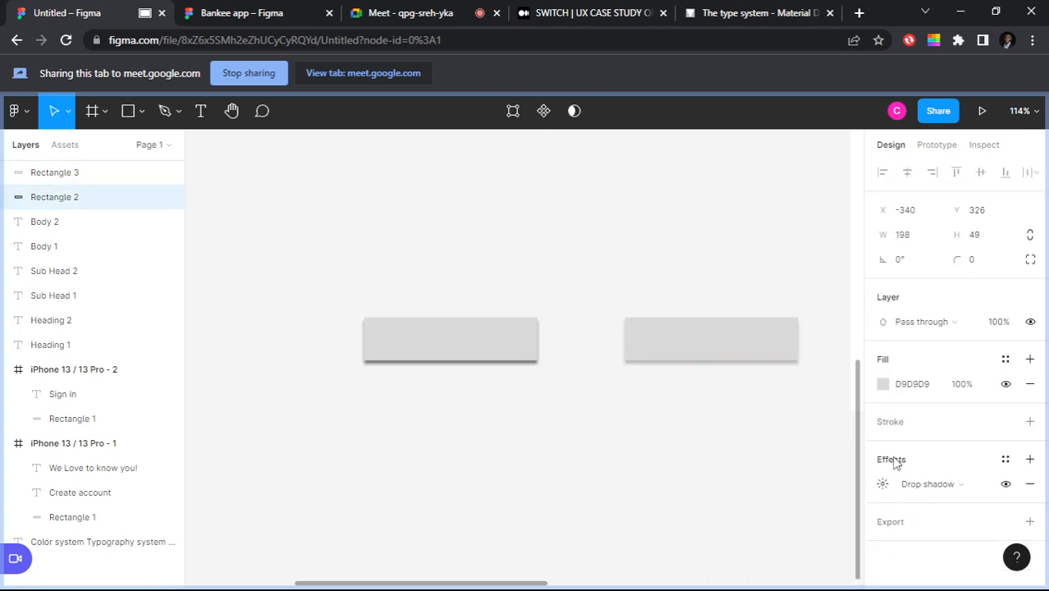
click(883, 485)
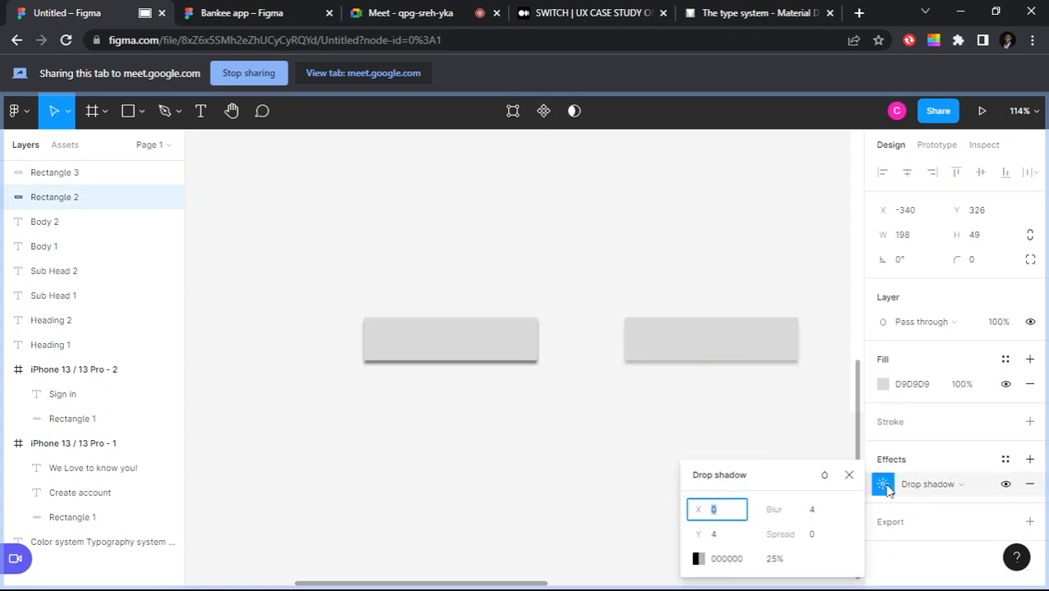
click(699, 558)
drag(544, 342, 518, 330)
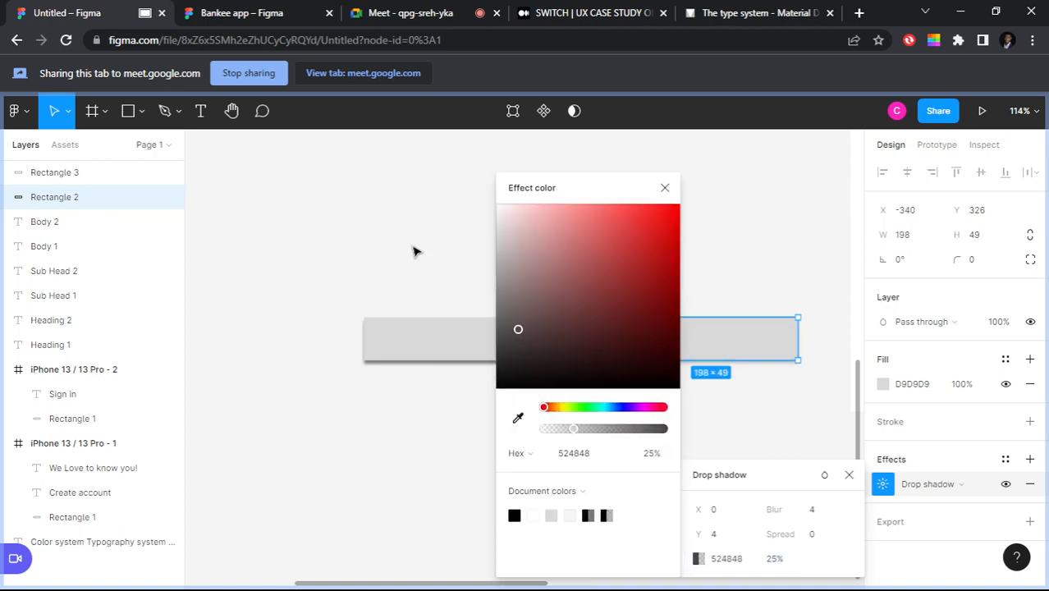
click(415, 252)
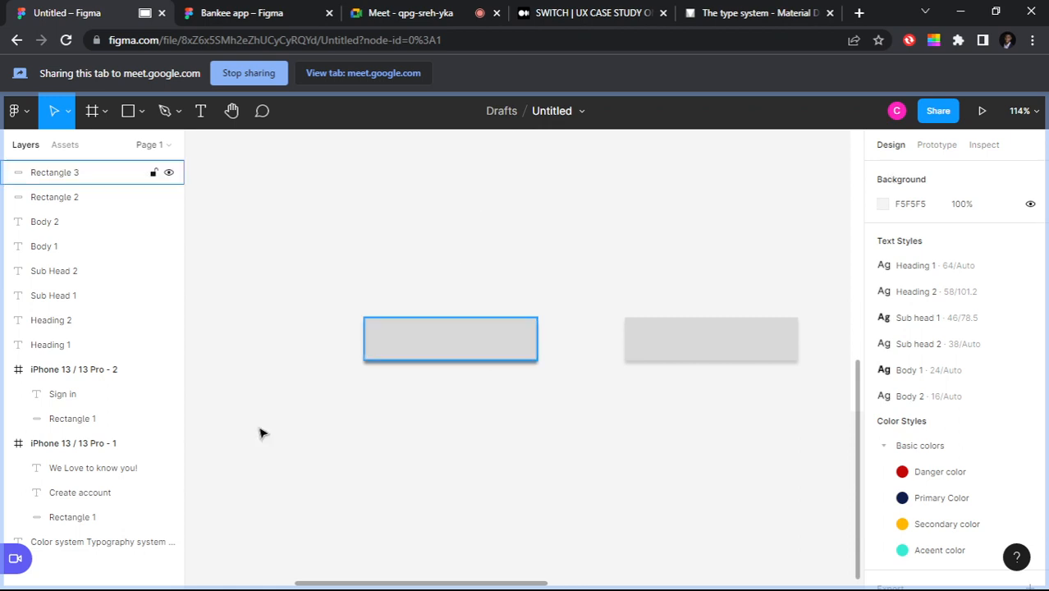
Step: Examine the properties and available effect styles of the Create account button's background rectangle
key(shift+1)
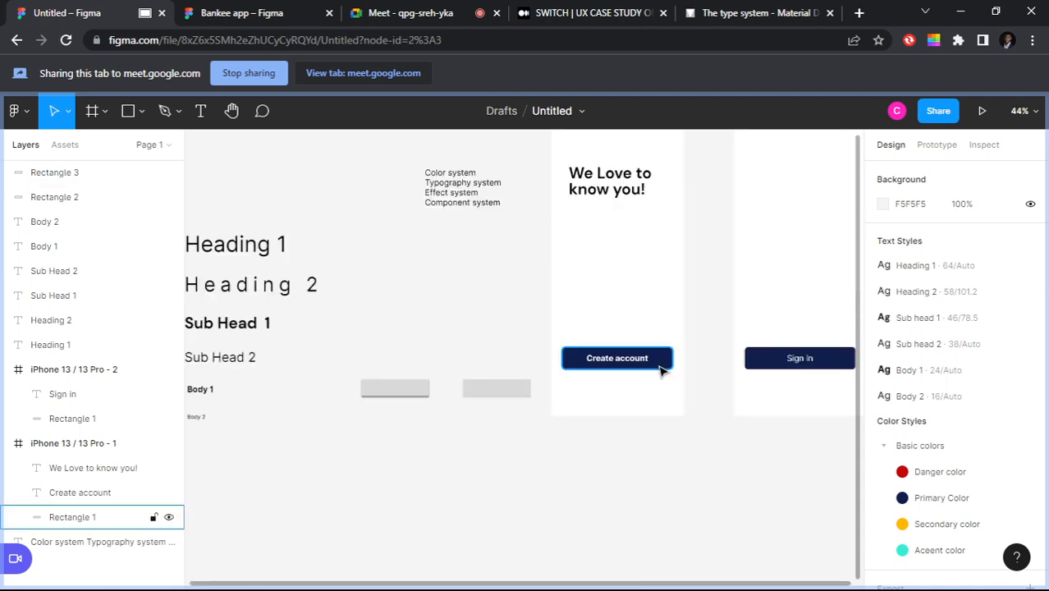
click(662, 370)
scroll(973, 386, down, 2)
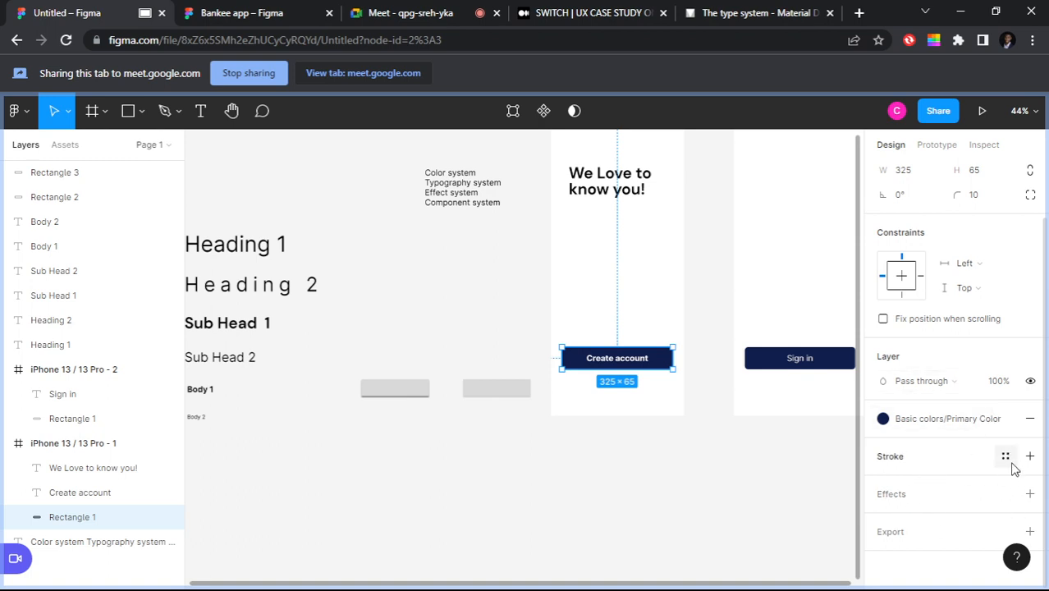
scroll(918, 490, up, 1)
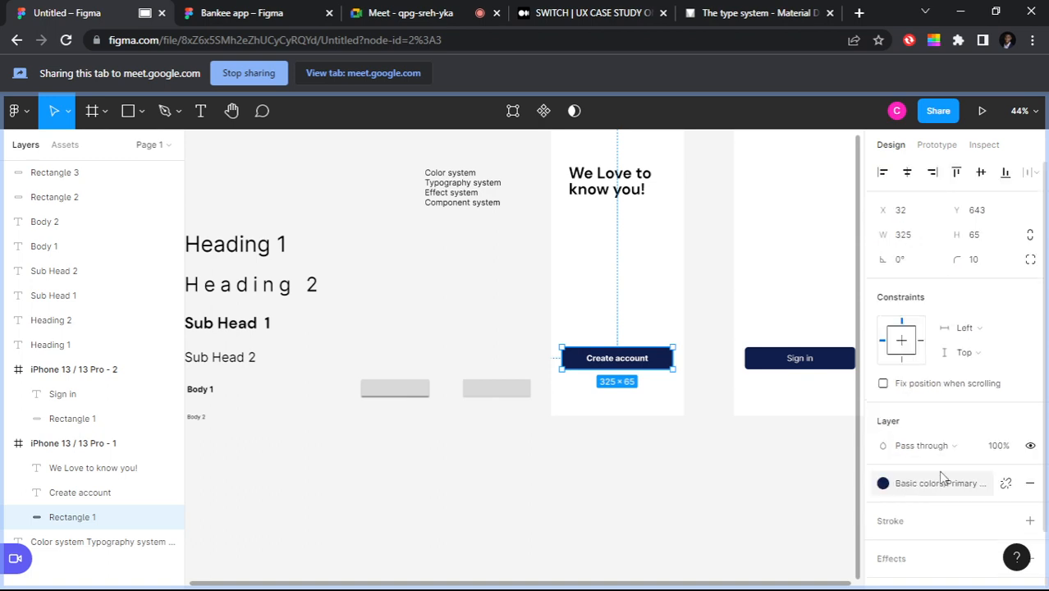
scroll(903, 468, down, 1)
scroll(937, 493, up, 1)
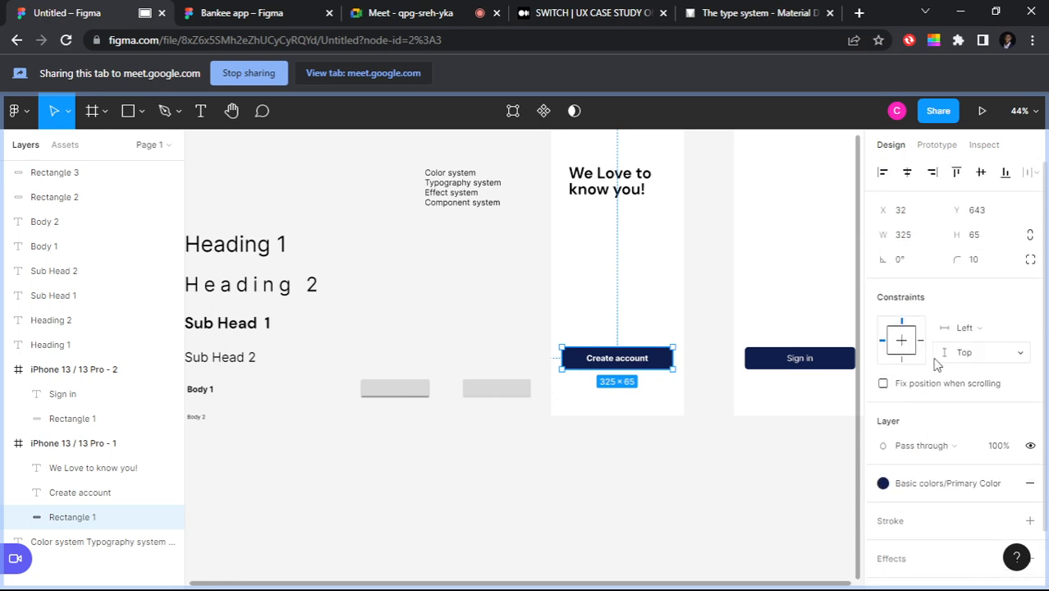
scroll(982, 400, down, 1)
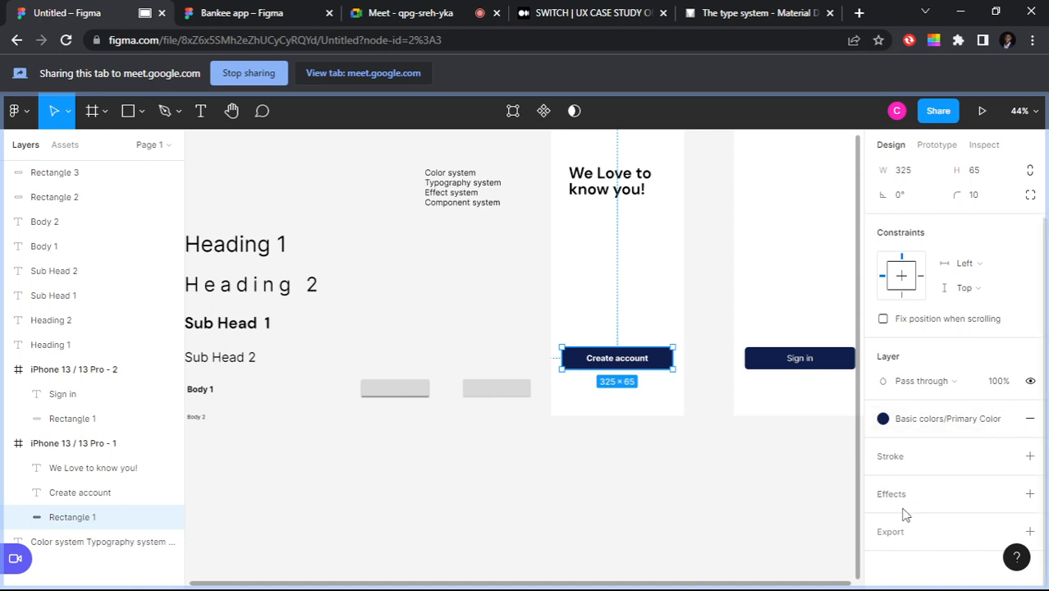
click(1009, 496)
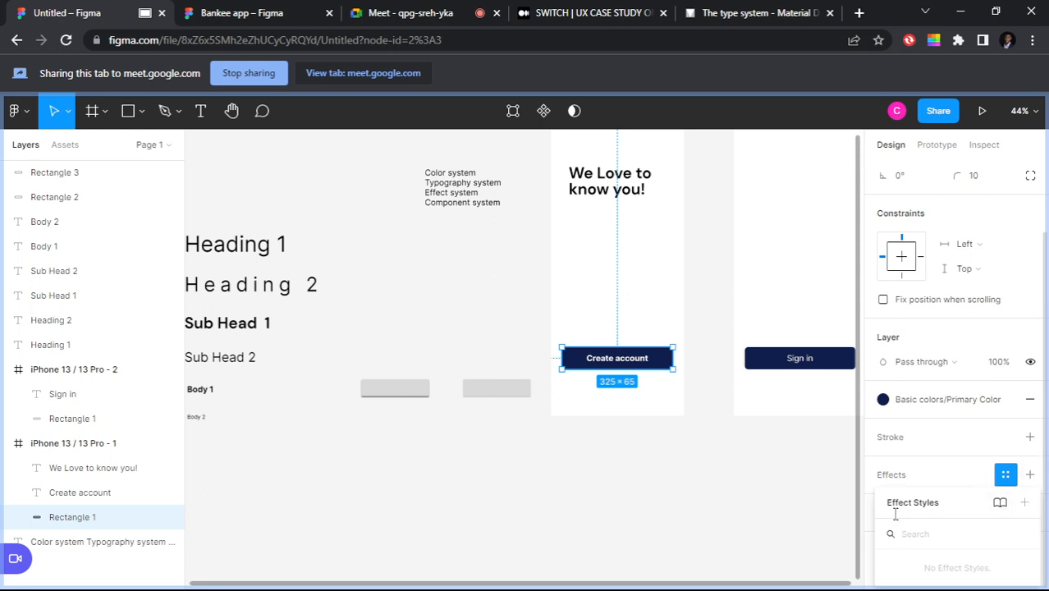
click(886, 484)
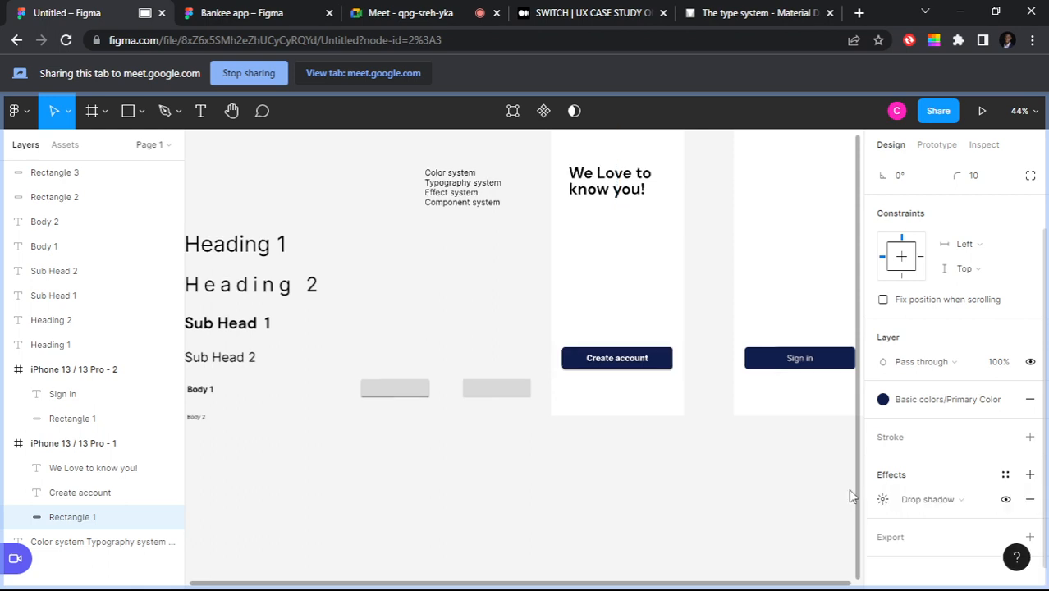
click(1005, 475)
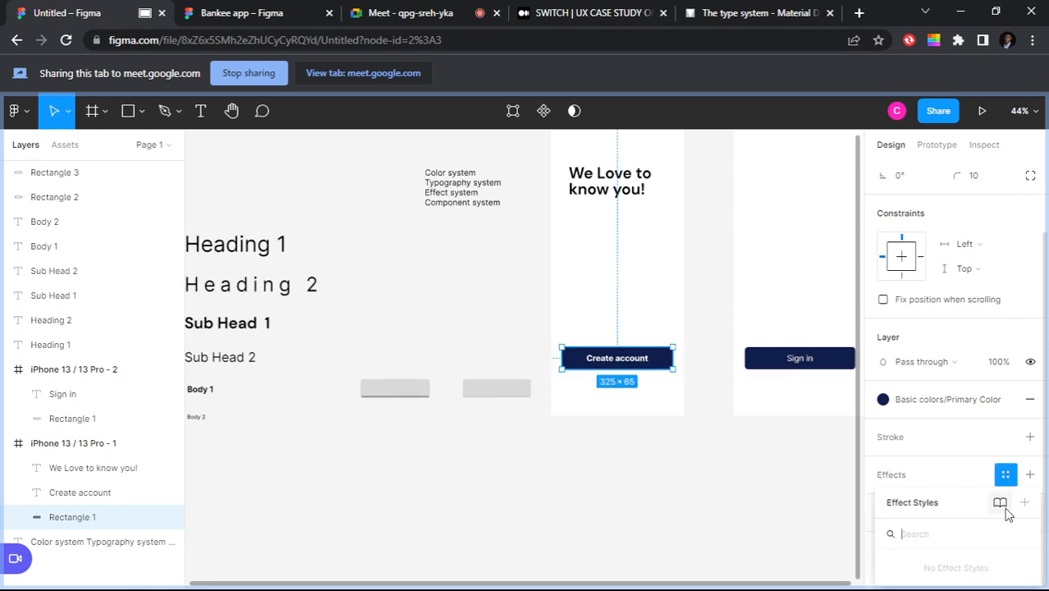
Step: Save the darker drop shadow of the first gray rectangle as an effect style named "Dark shadow"
click(415, 391)
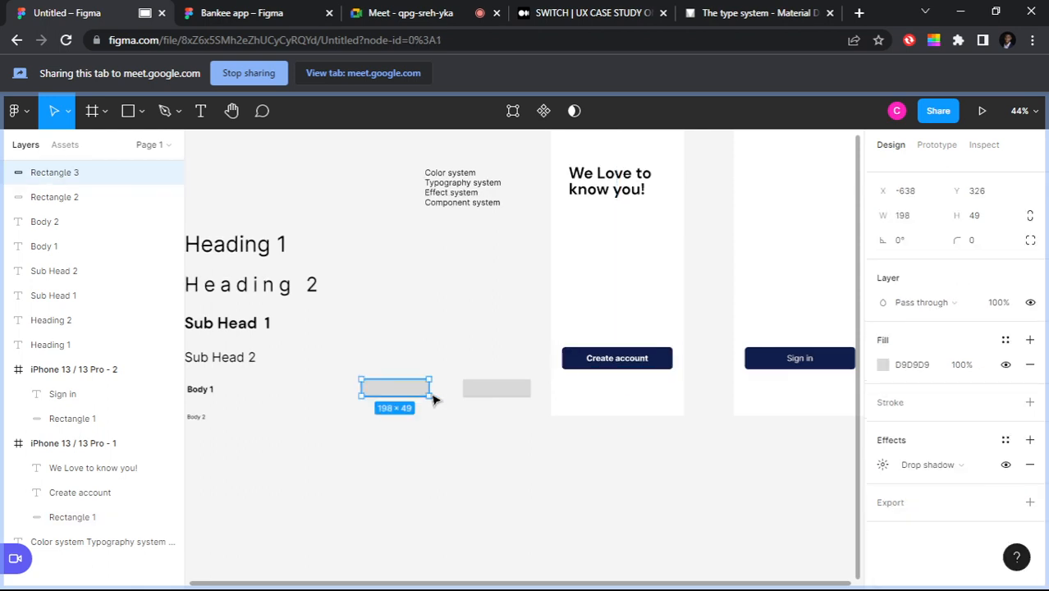
click(1005, 442)
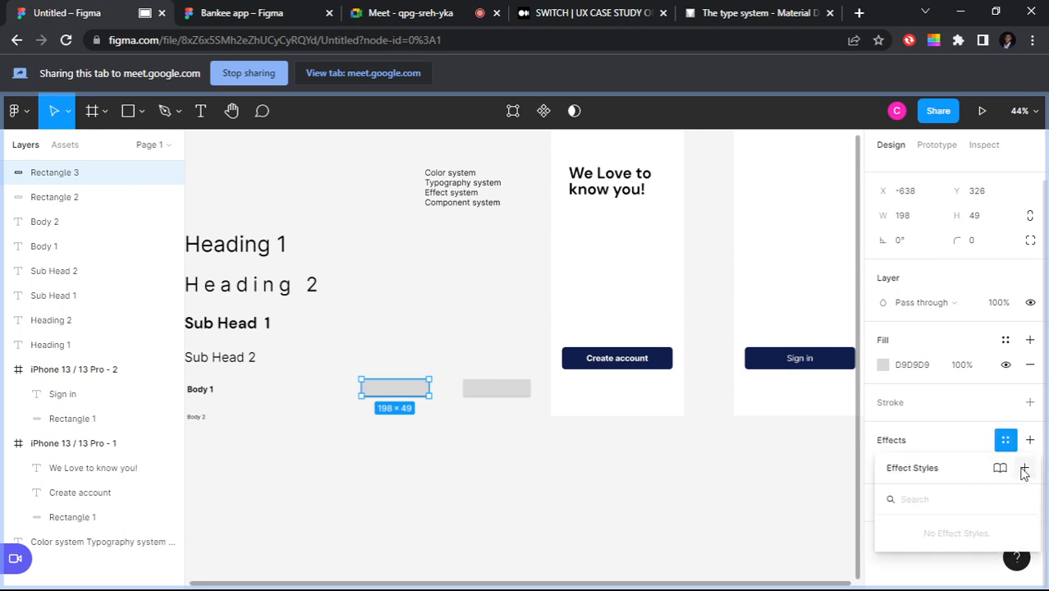
click(1026, 469)
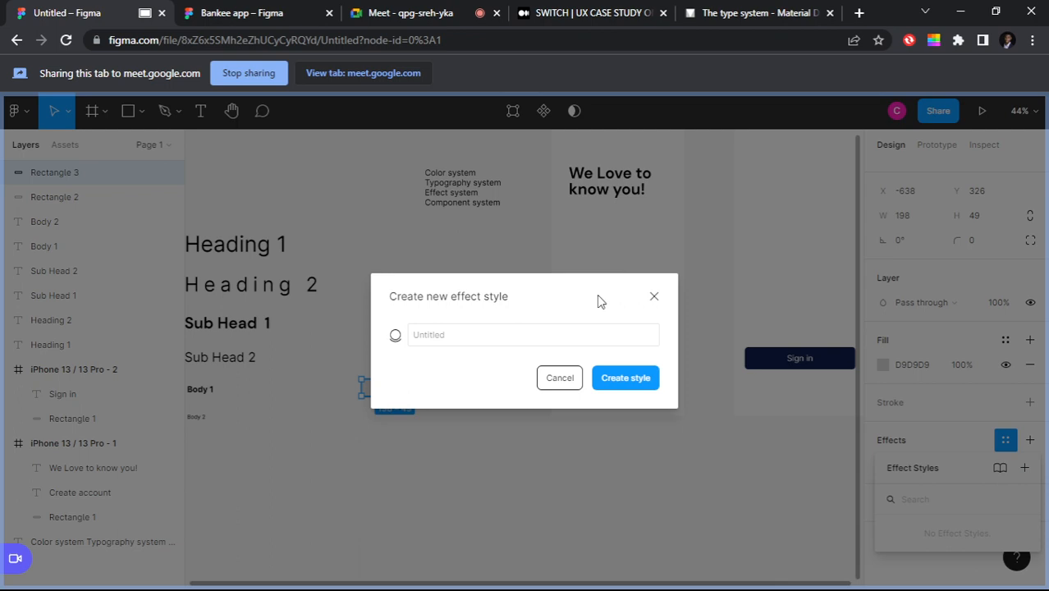
click(505, 334)
text(D)
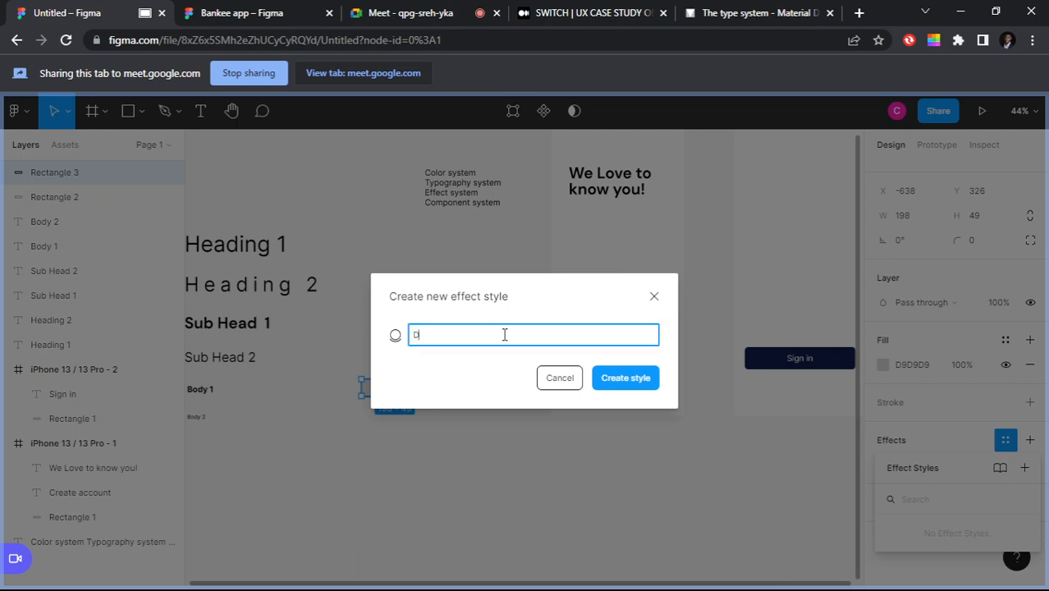
text(ark shadow)
click(614, 379)
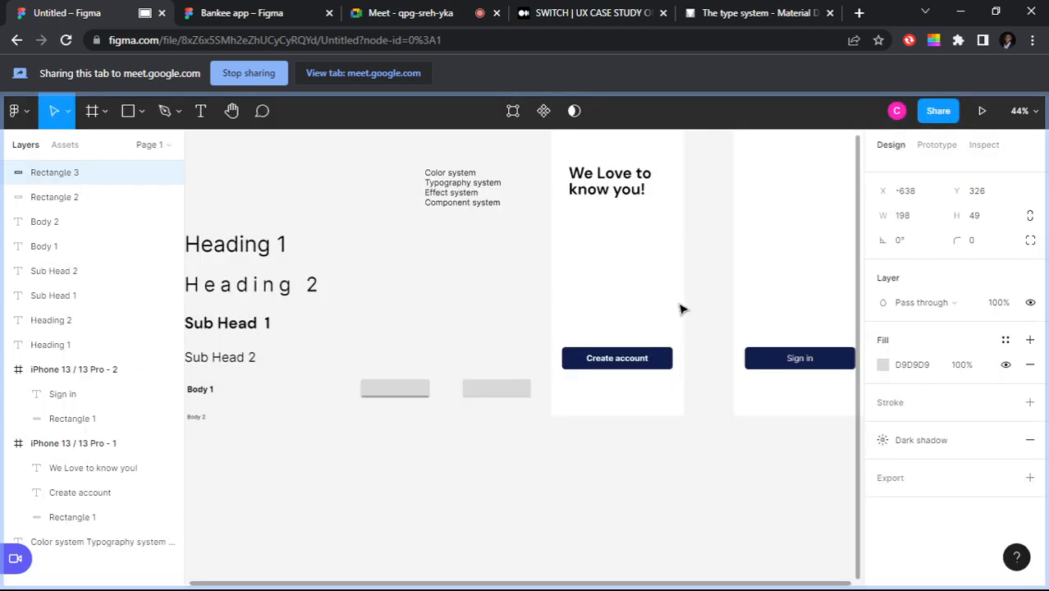
Step: Save the second gray rectangle's drop shadow as an effect style named "Light shadow"
click(506, 392)
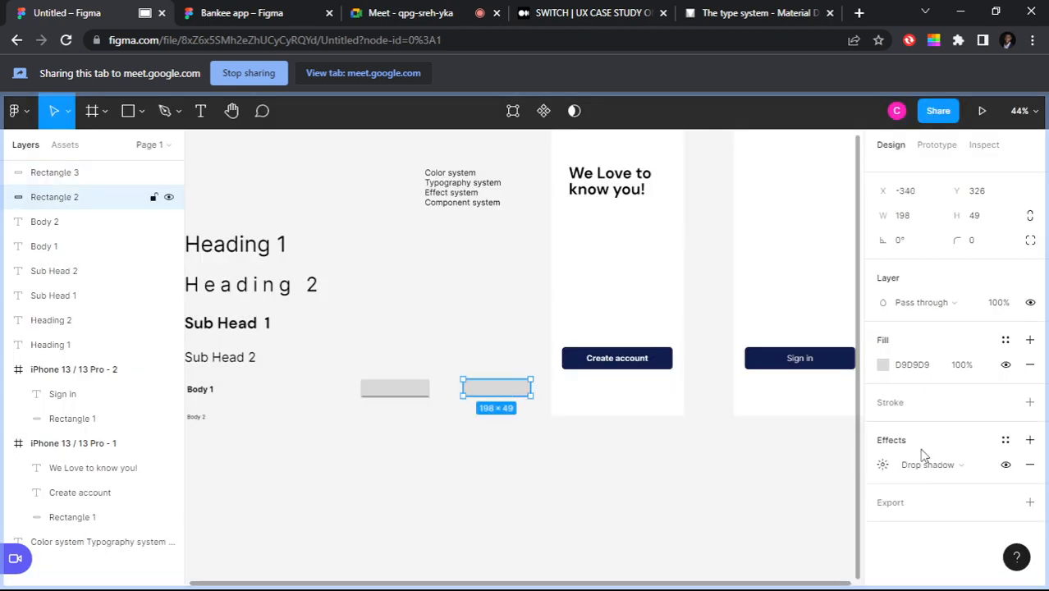
click(1030, 440)
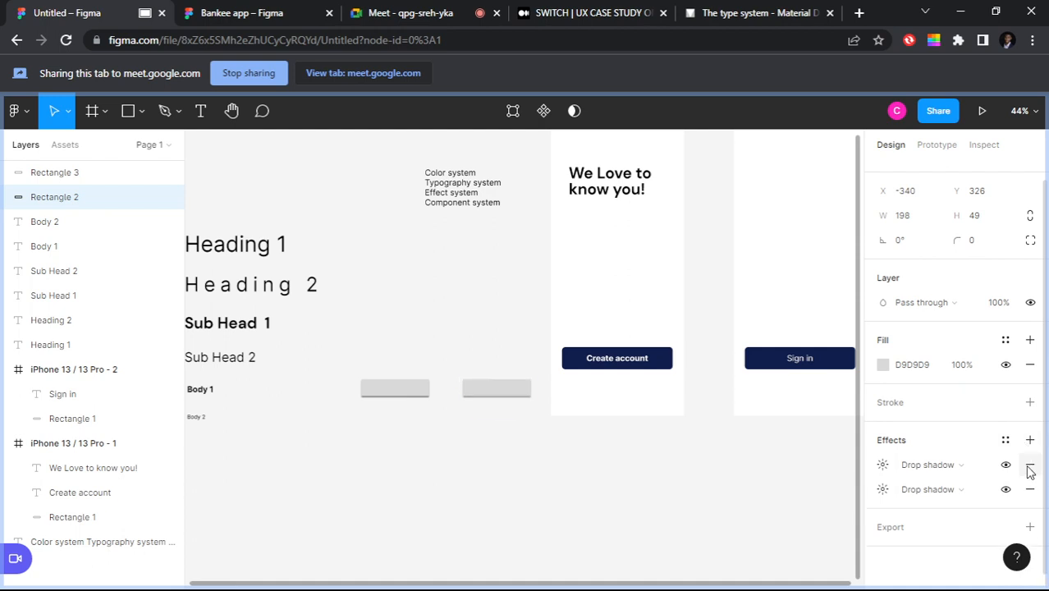
click(1029, 465)
click(1006, 440)
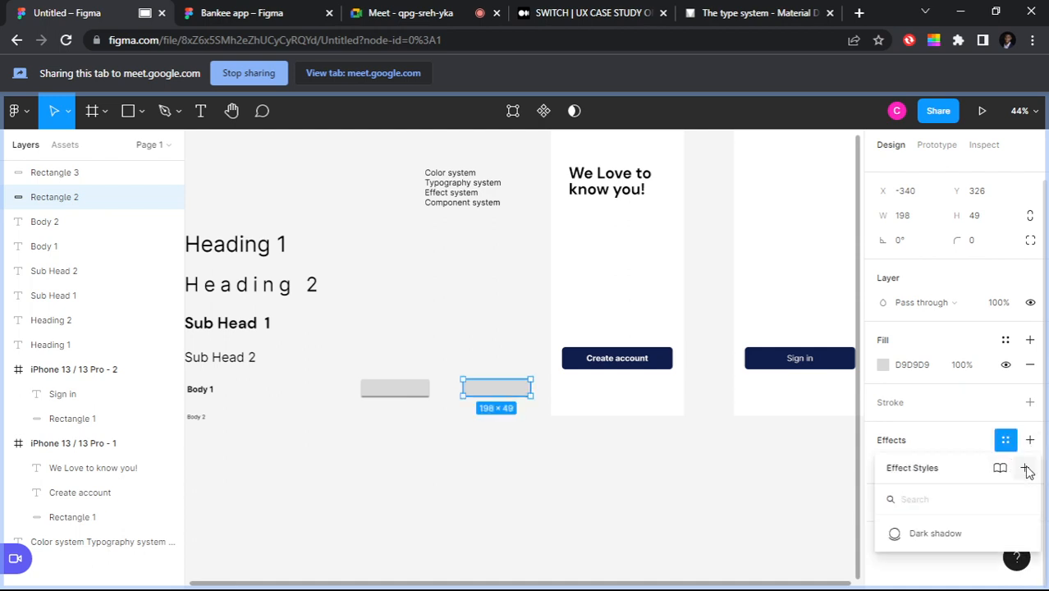
click(1026, 469)
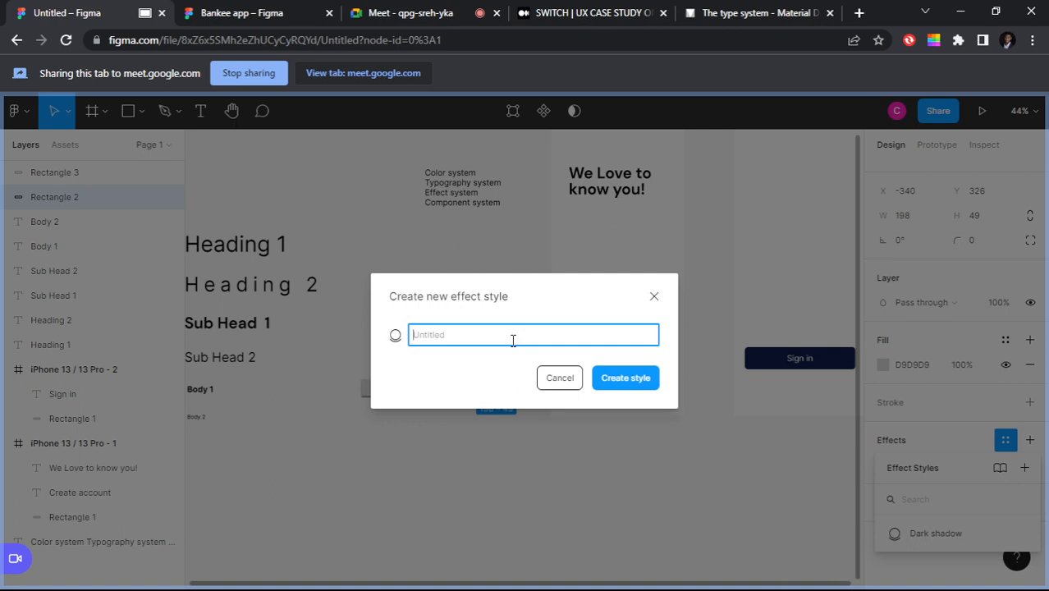
text(D)
key(BackSpace)
text(Light shadown)
key(BackSpace)
click(609, 379)
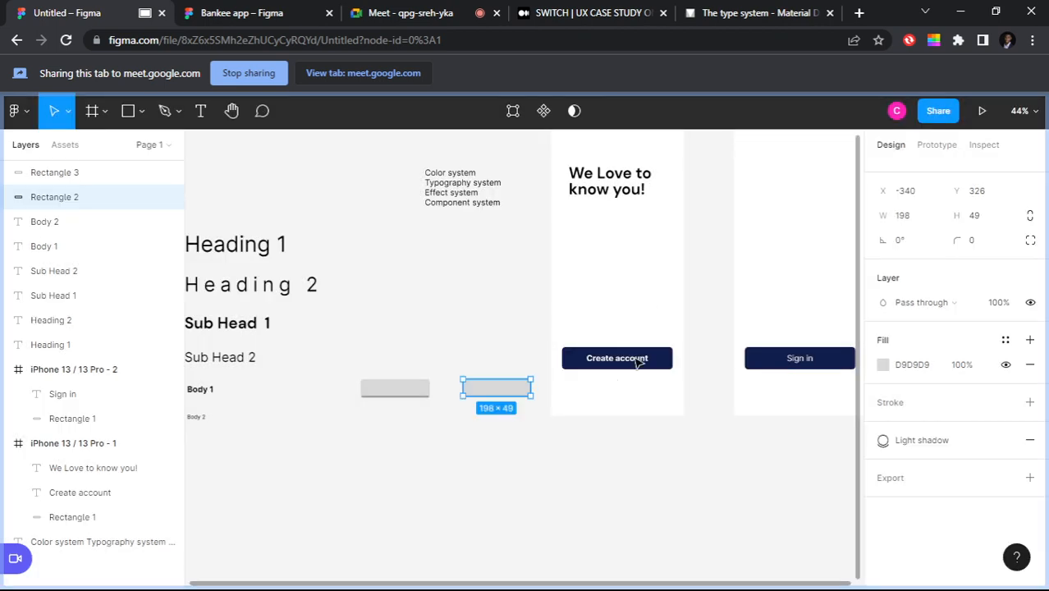
Step: Run the Mesh Gradient plugin on the iPhone 13 / 13 Pro - 1 frame and look through its gradient settings
scroll(625, 244, up, 2)
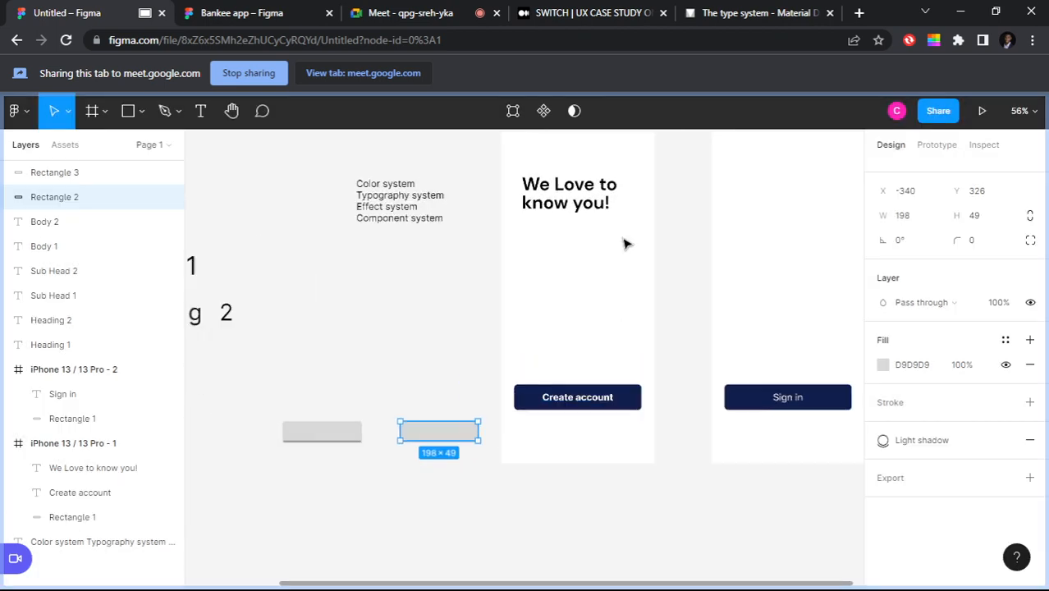
scroll(626, 244, down, 1)
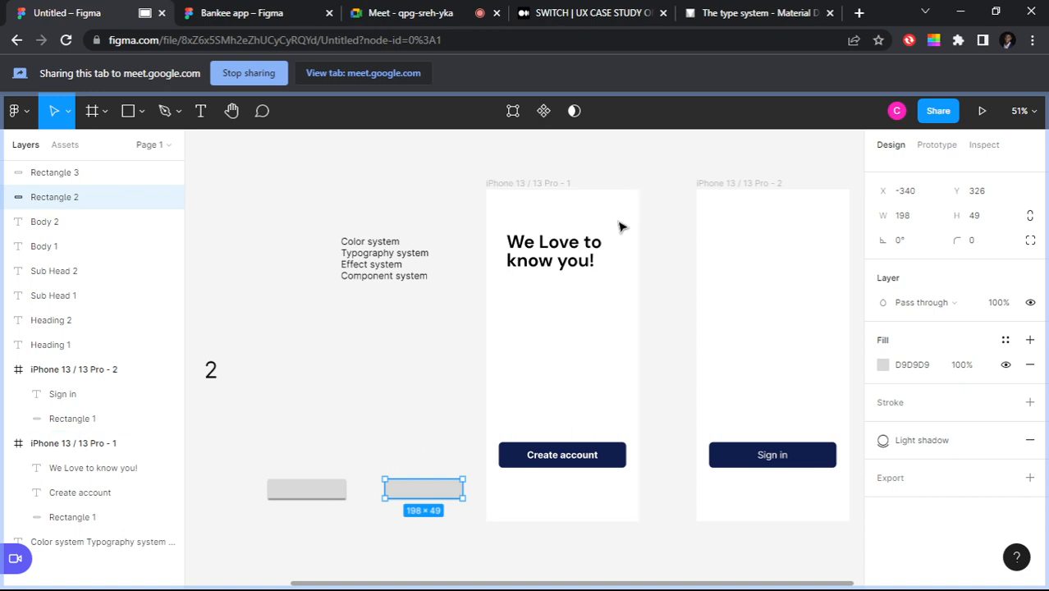
right_click(601, 341)
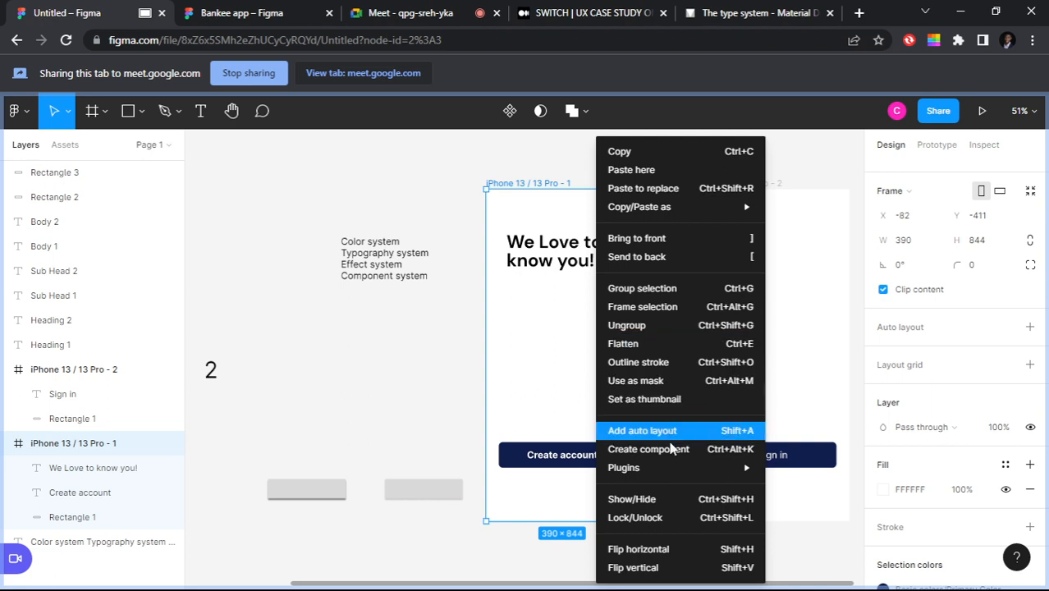
mouse_move(665, 466)
scroll(838, 226, down, 3)
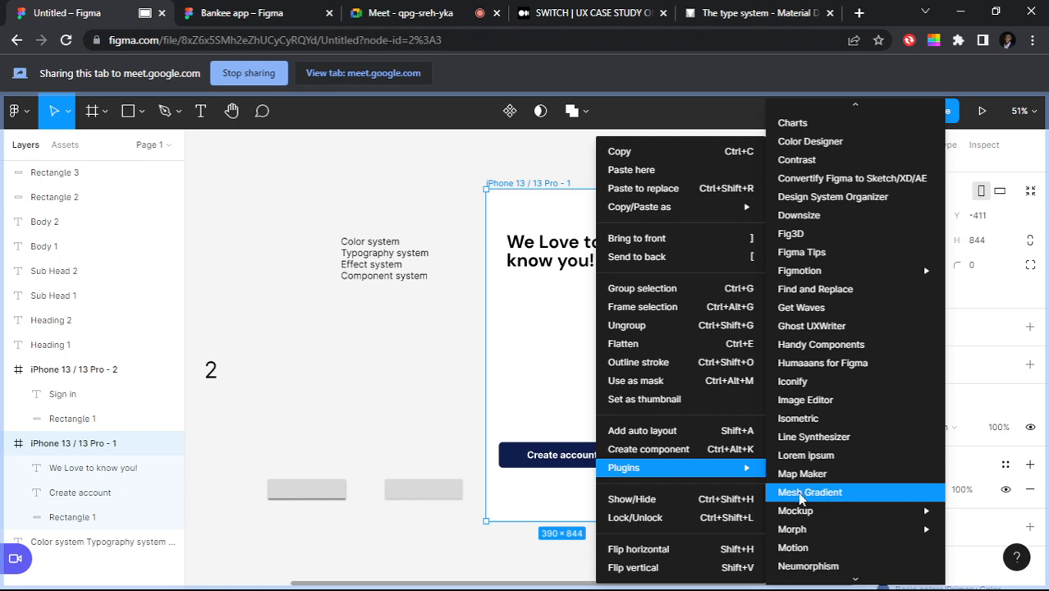
click(806, 493)
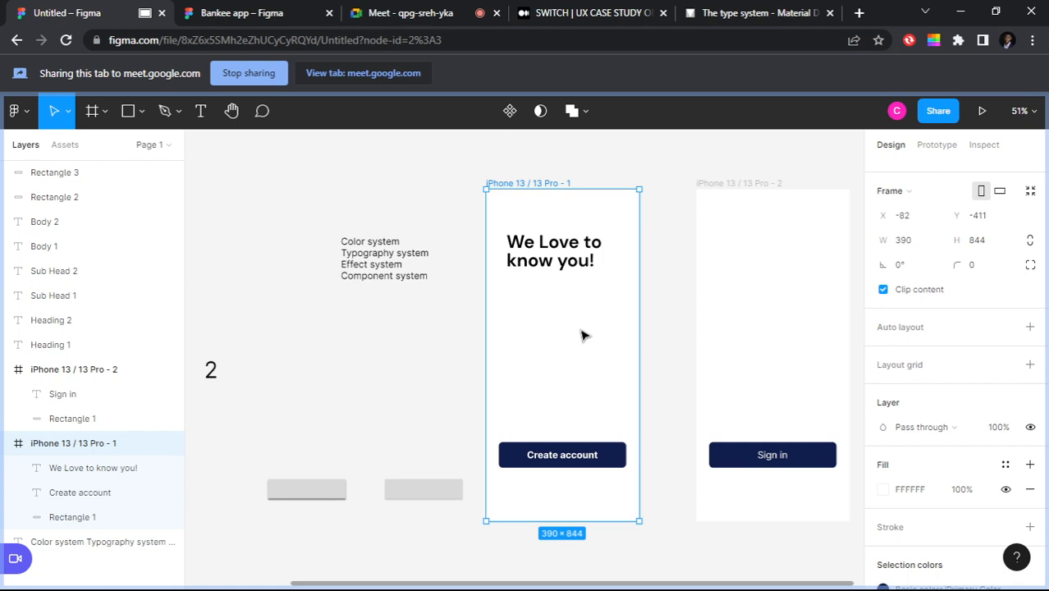
key(ctrl+alt+p)
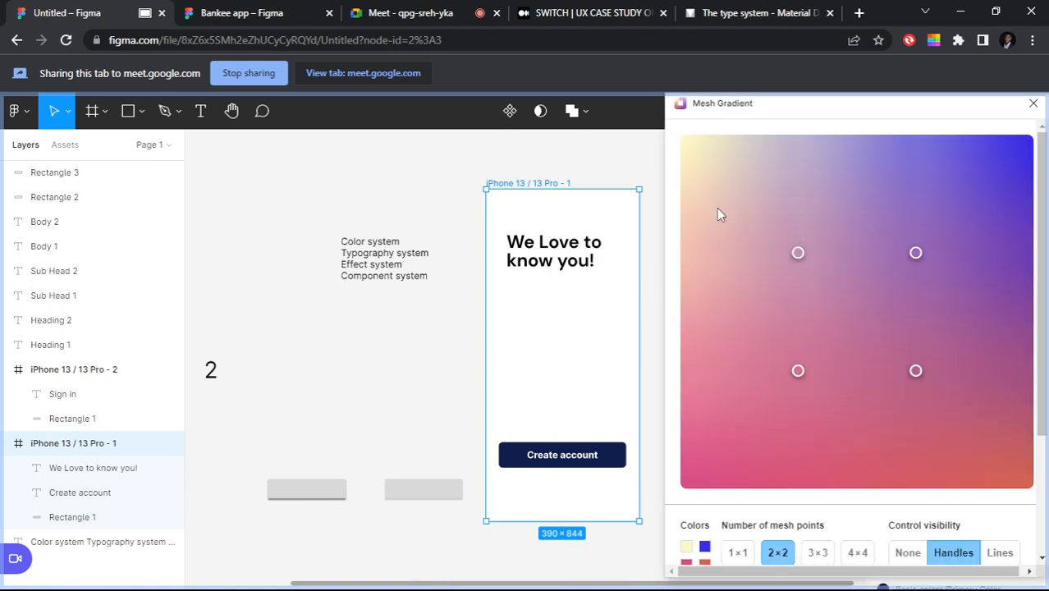
scroll(1014, 253, down, 3)
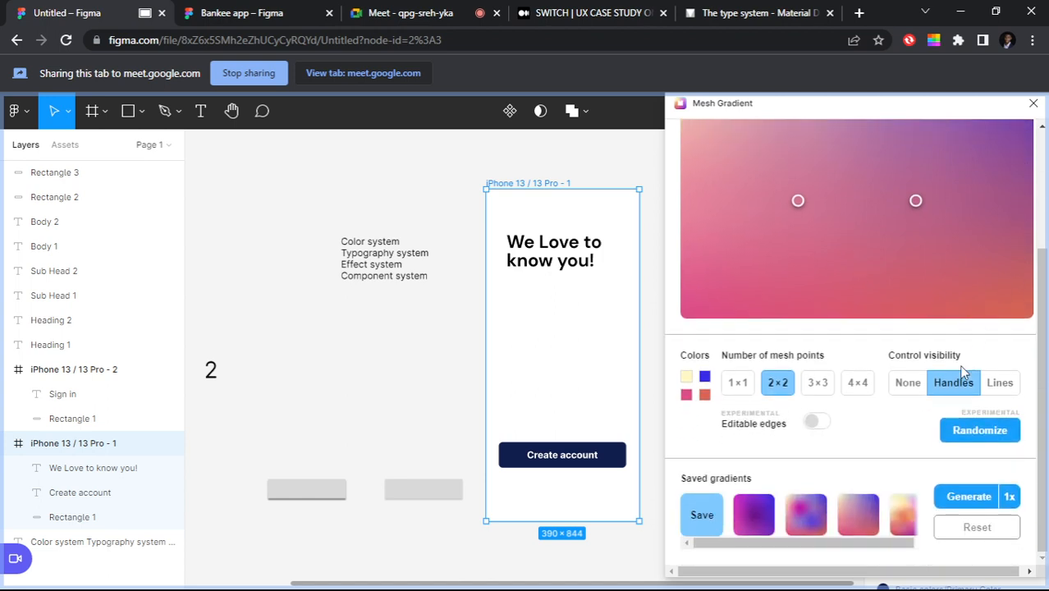
scroll(864, 323, up, 3)
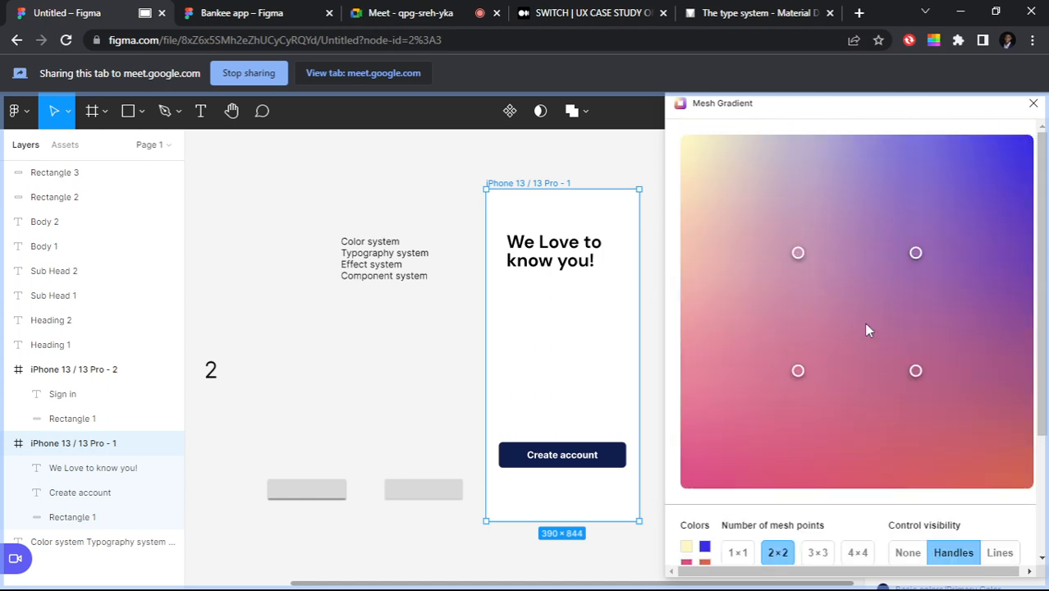
scroll(872, 345, down, 3)
scroll(822, 300, up, 4)
scroll(824, 305, down, 2)
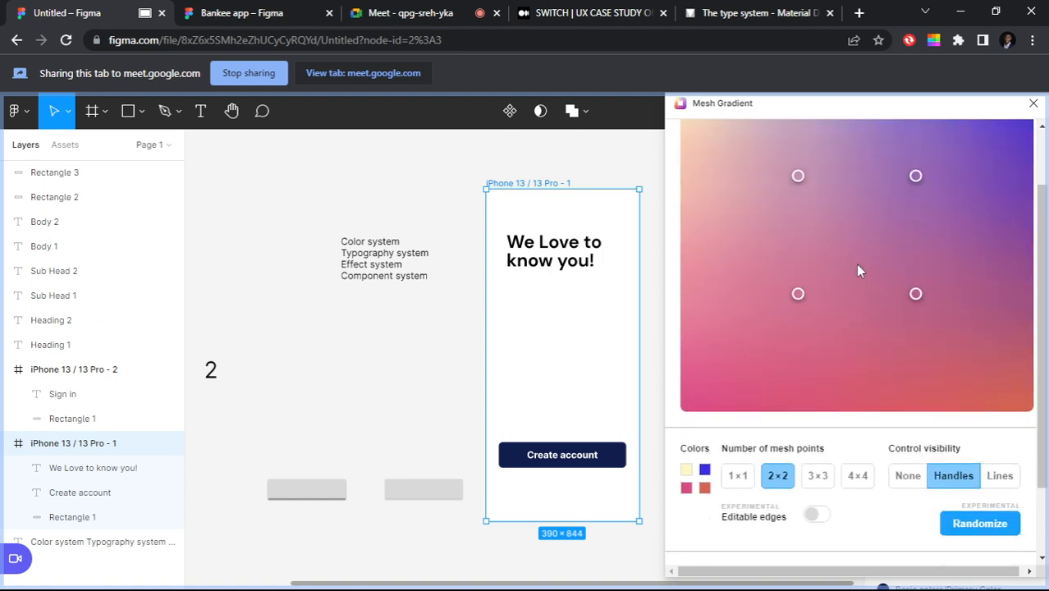
Step: Switch the mesh gradient to 3×3 points and recolor the upper-middle mesh point black
click(818, 476)
scroll(857, 269, up, 2)
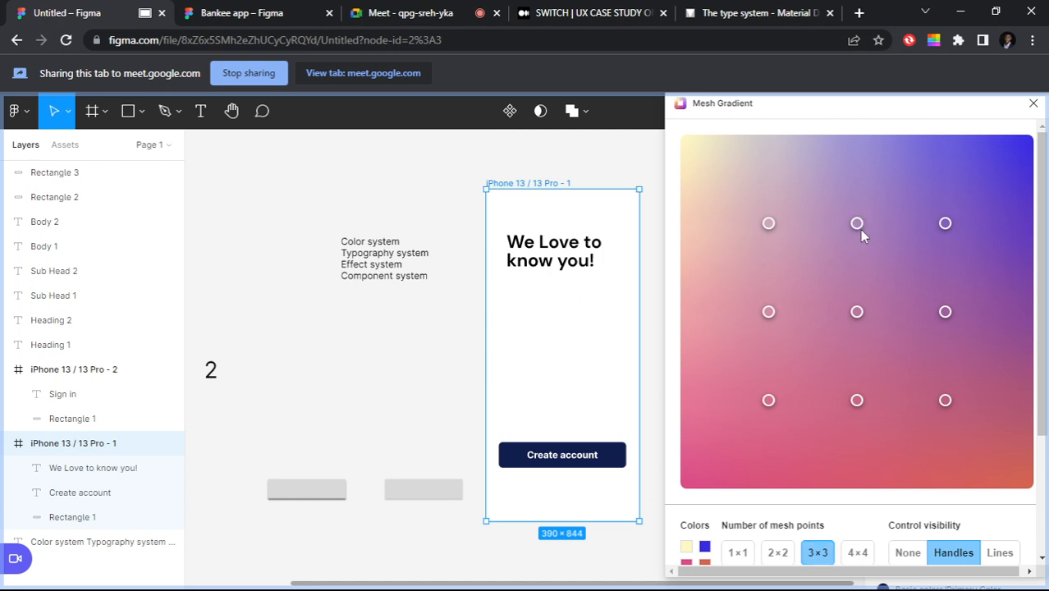
click(859, 229)
click(936, 165)
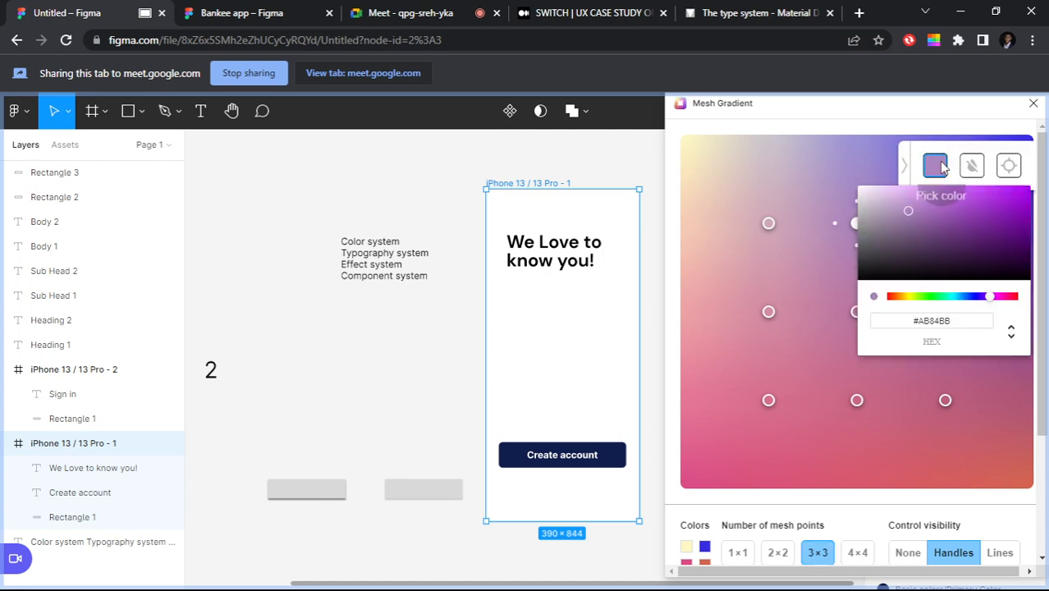
click(1005, 212)
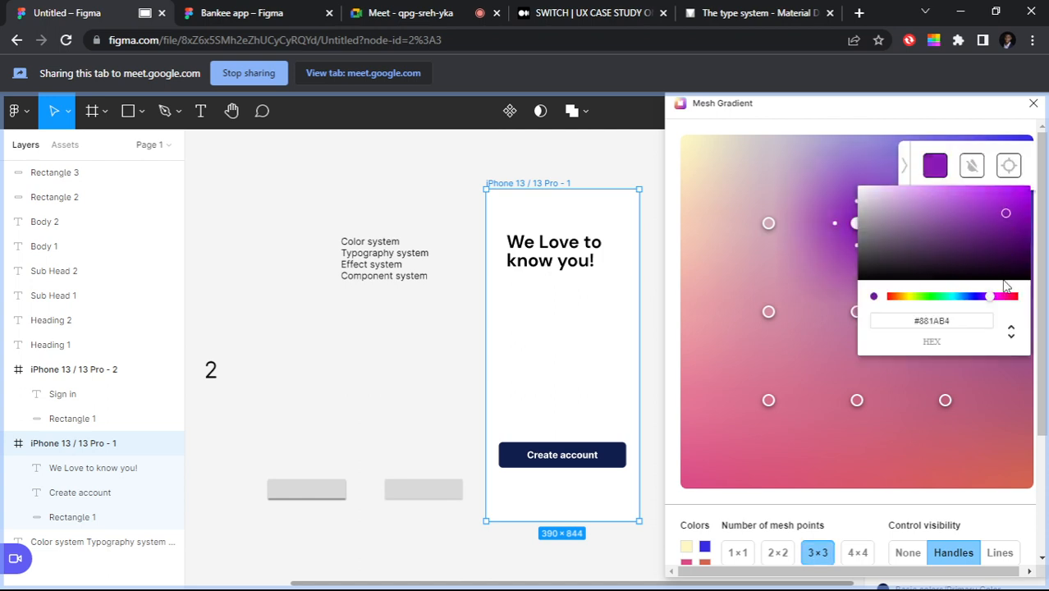
click(1005, 236)
click(1016, 296)
drag(1024, 223, 778, 271)
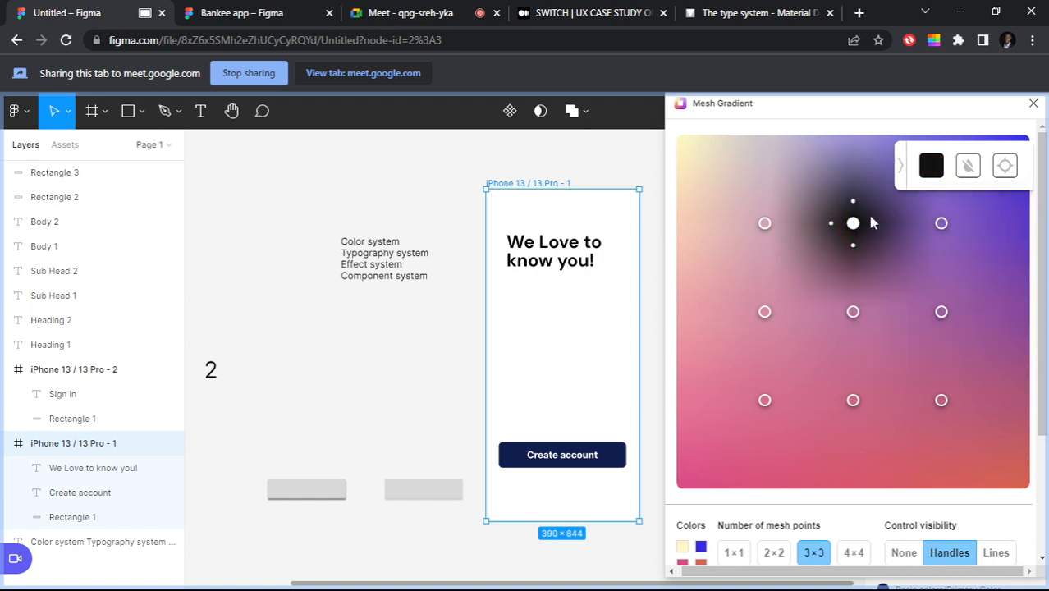
click(766, 313)
click(769, 408)
Step: Reset the mesh gradient to 2×2 mesh points, discarding the changes made to the points
scroll(903, 295, down, 2)
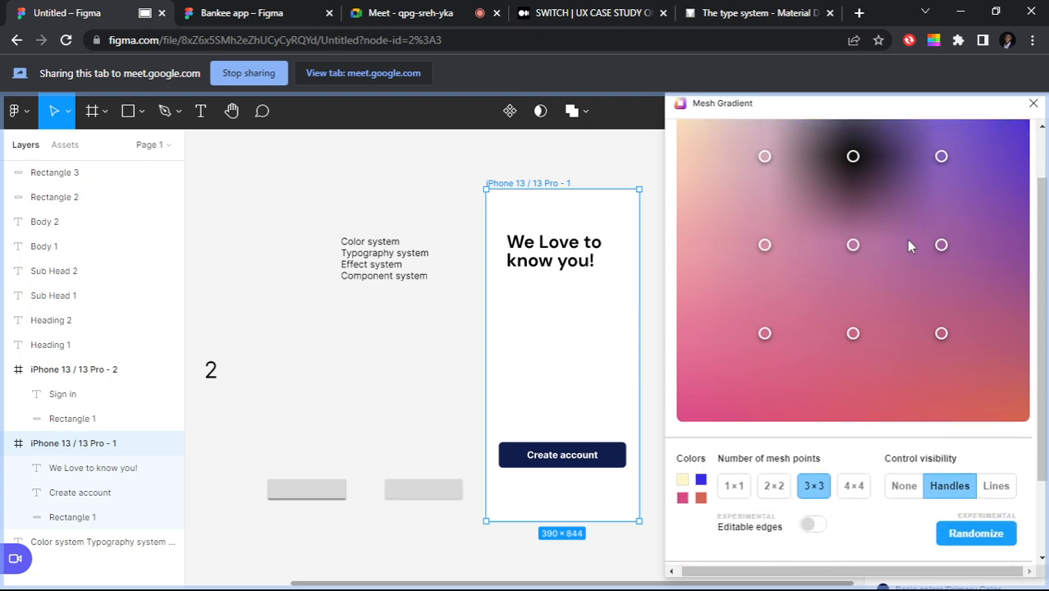
scroll(851, 223, up, 1)
scroll(840, 293, up, 1)
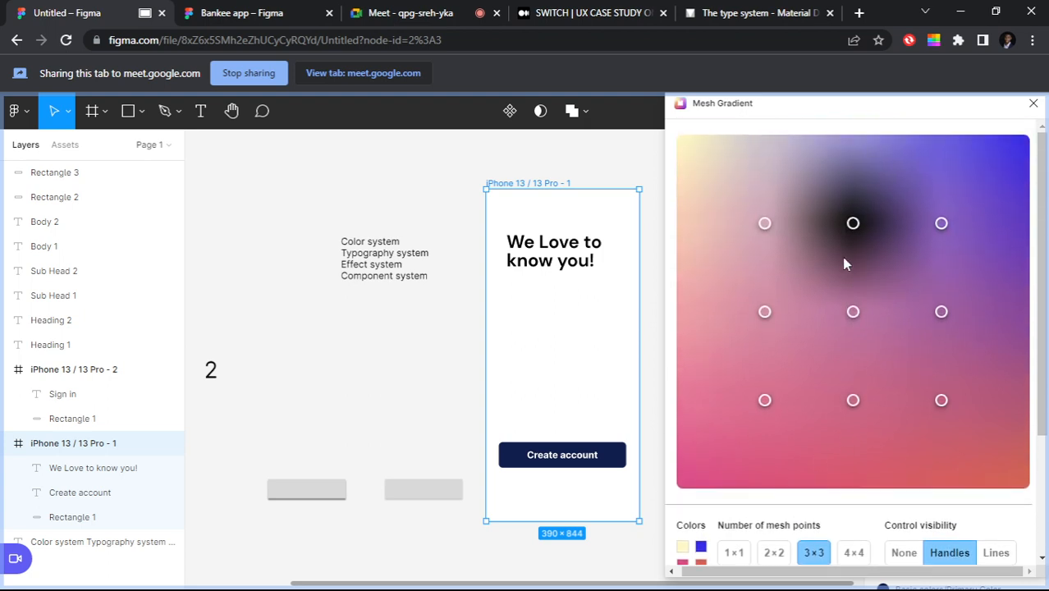
scroll(875, 271, down, 2)
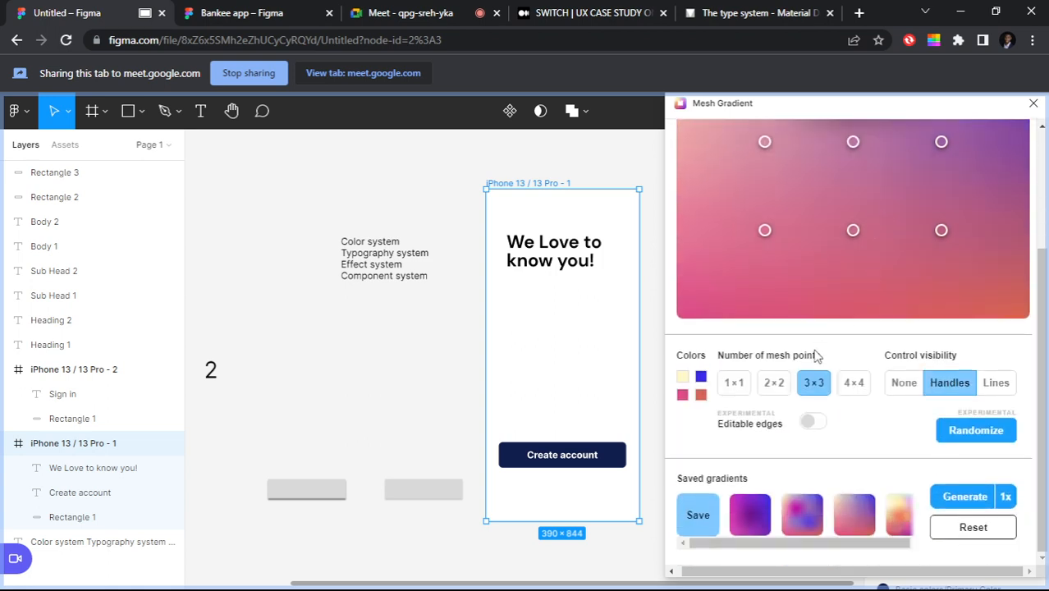
click(775, 384)
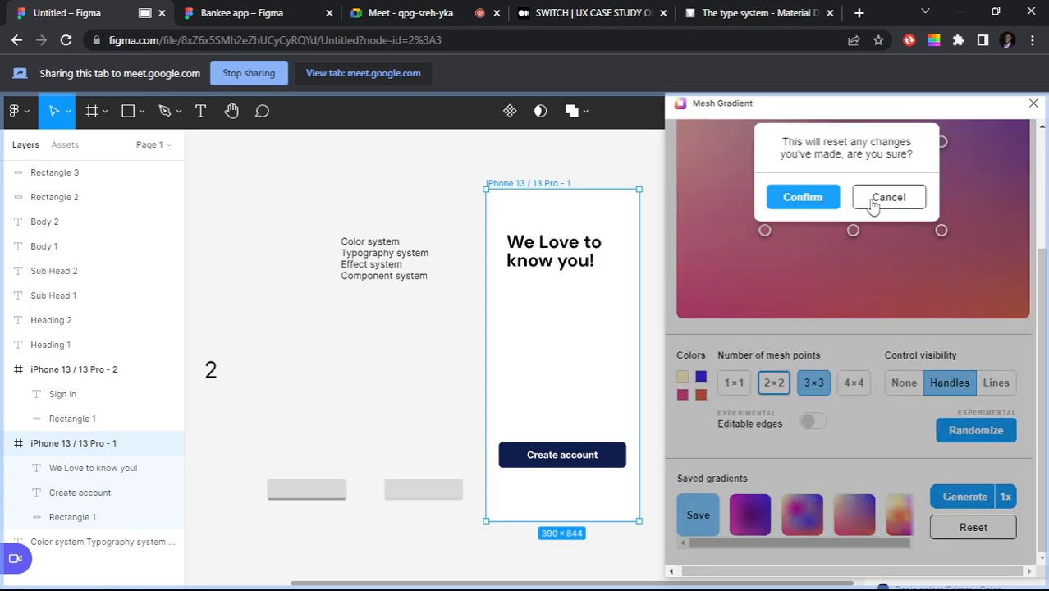
click(817, 206)
scroll(739, 411, up, 2)
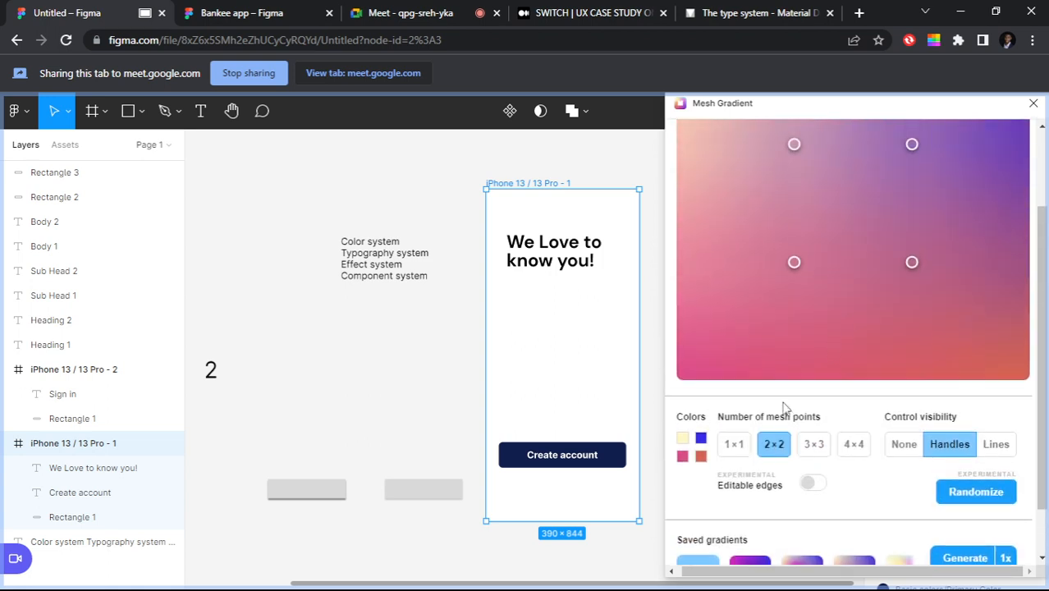
scroll(785, 406, up, 2)
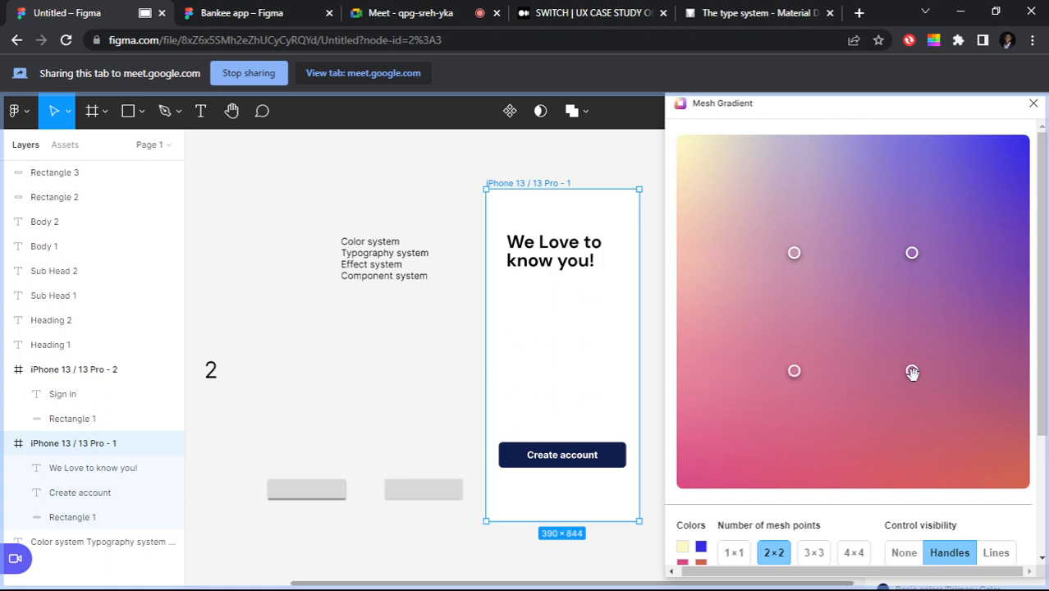
Step: Set the mesh gradient's upper-right corner color to lime yellow #CFE62C
scroll(929, 394, down, 3)
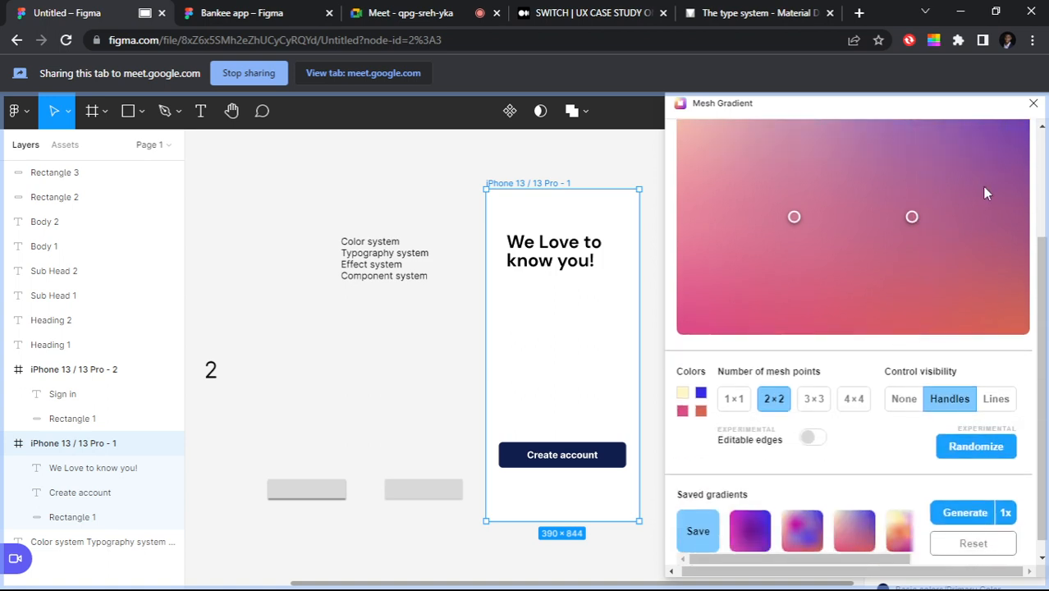
click(702, 395)
click(770, 453)
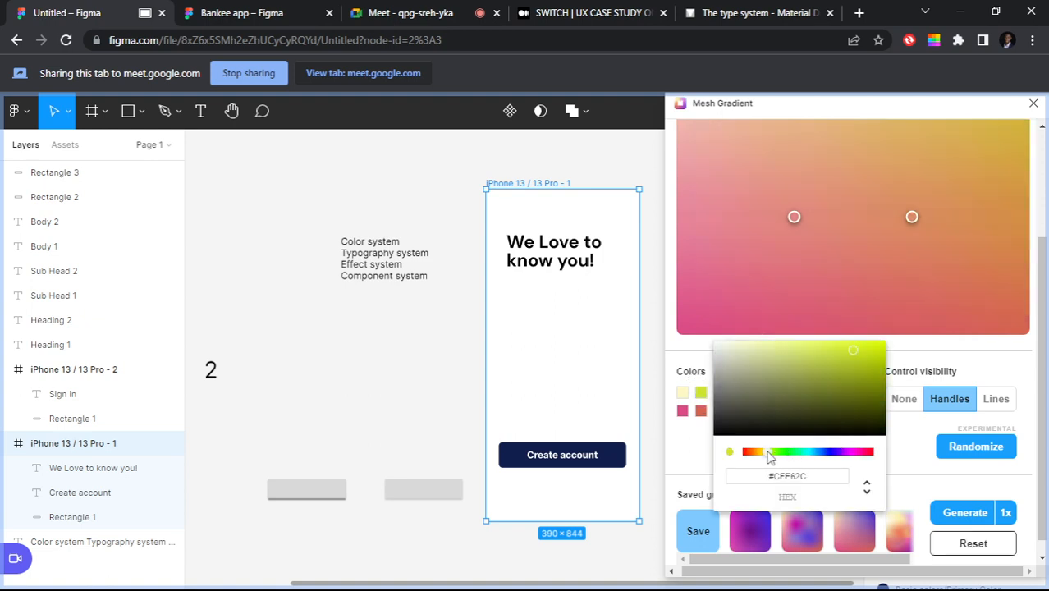
Step: Set the mesh gradient's lower-left corner color to vivid pink #F9006B
click(685, 416)
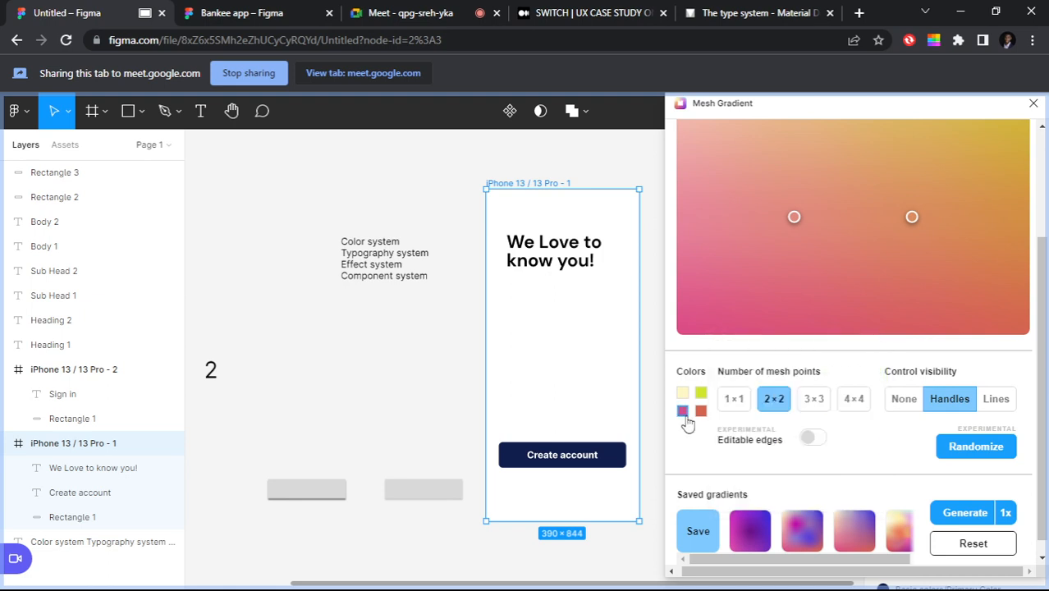
click(685, 415)
click(789, 383)
drag(856, 376, 839, 306)
scroll(854, 267, up, 2)
scroll(868, 327, down, 1)
scroll(871, 333, down, 2)
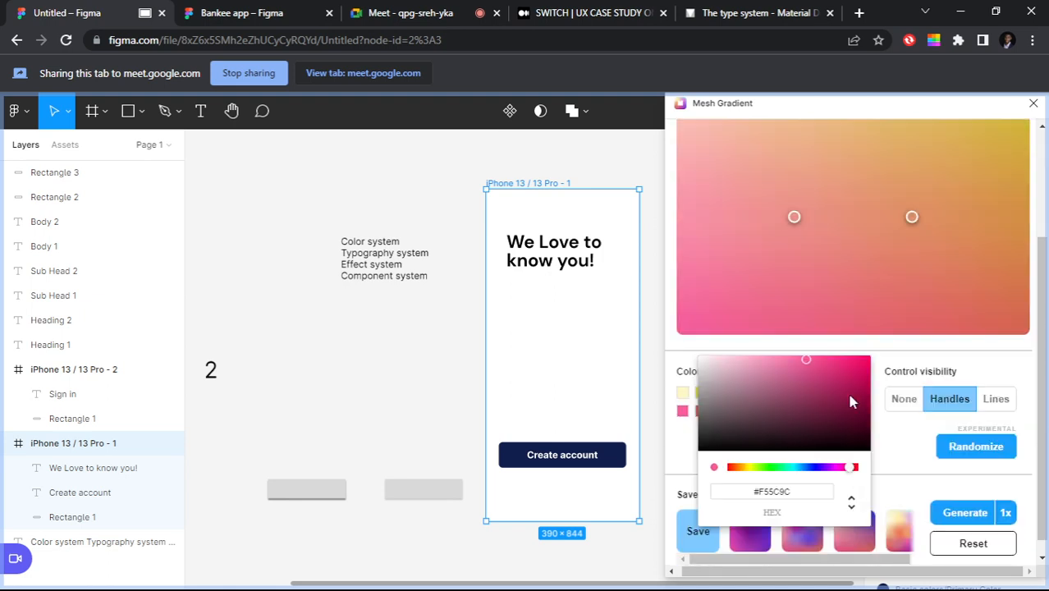
drag(846, 390, 878, 361)
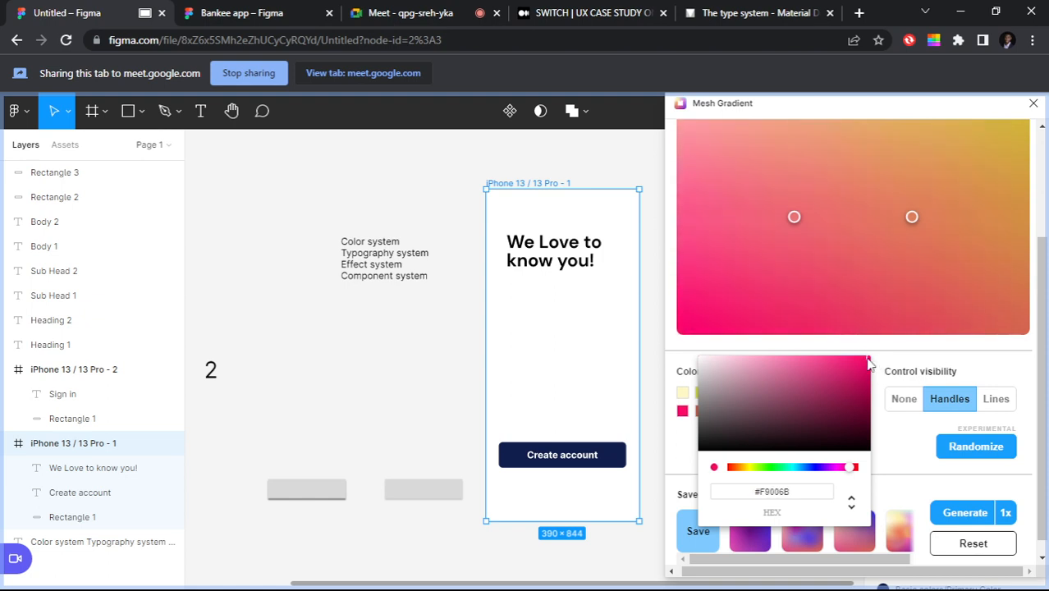
Step: Change the mesh gradient's upper-left corner color to dark magenta
click(688, 394)
click(683, 392)
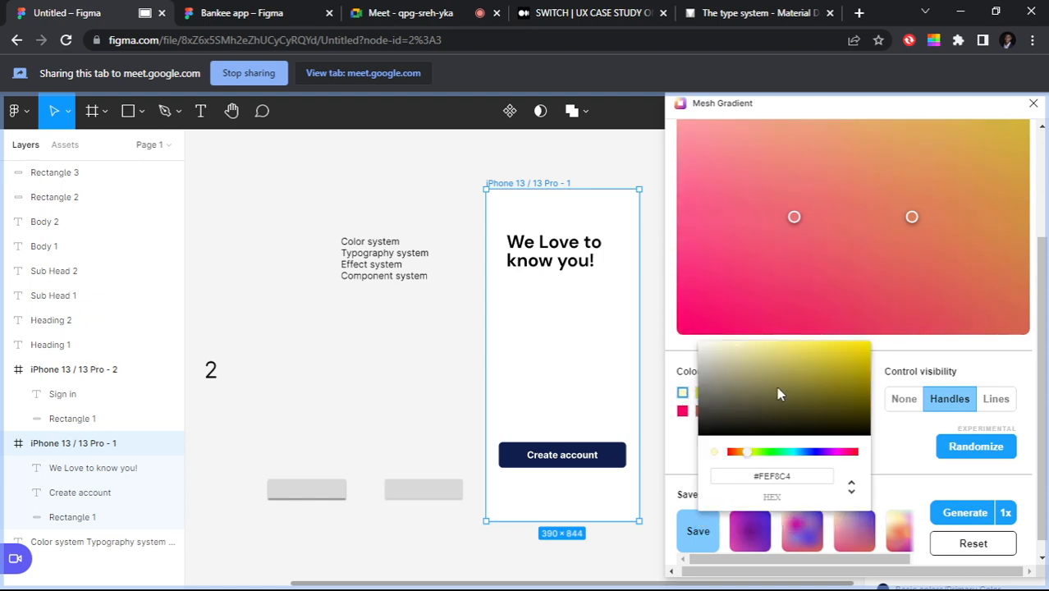
drag(834, 462, 845, 452)
mouse_move(844, 386)
mouse_down()
mouse_move(848, 367)
mouse_move(862, 376)
mouse_up()
scroll(886, 326, up, 2)
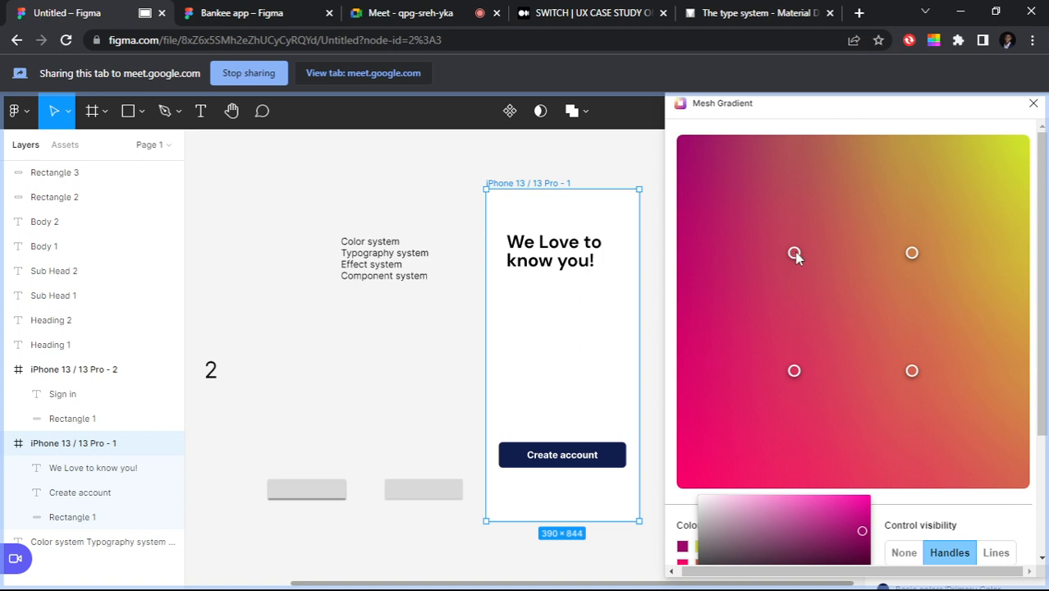
Step: Go through the four mesh points and recolor the upper-left one light pink #E789B7
click(796, 284)
click(794, 371)
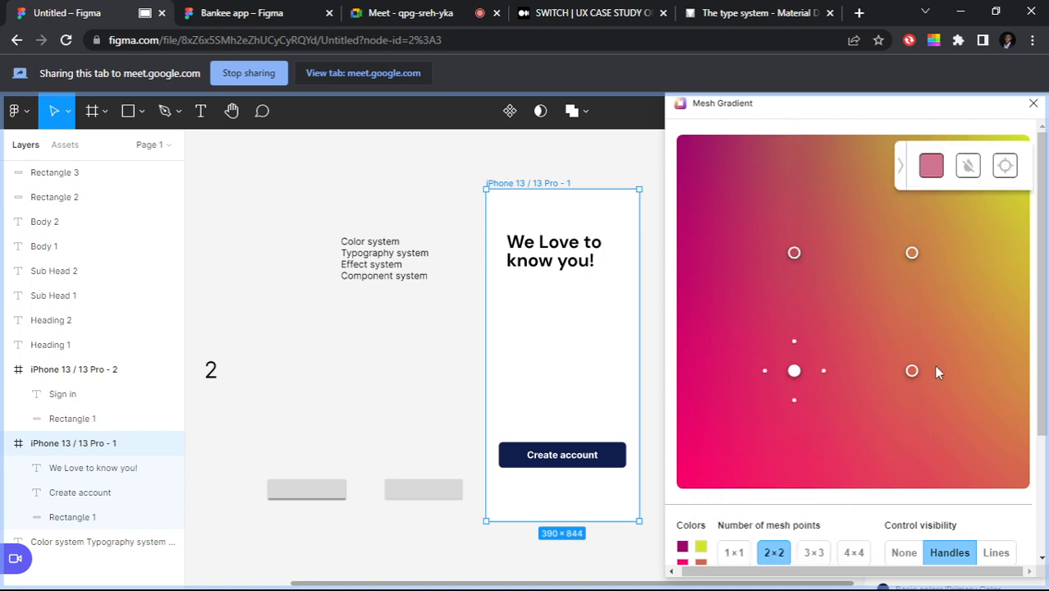
click(911, 370)
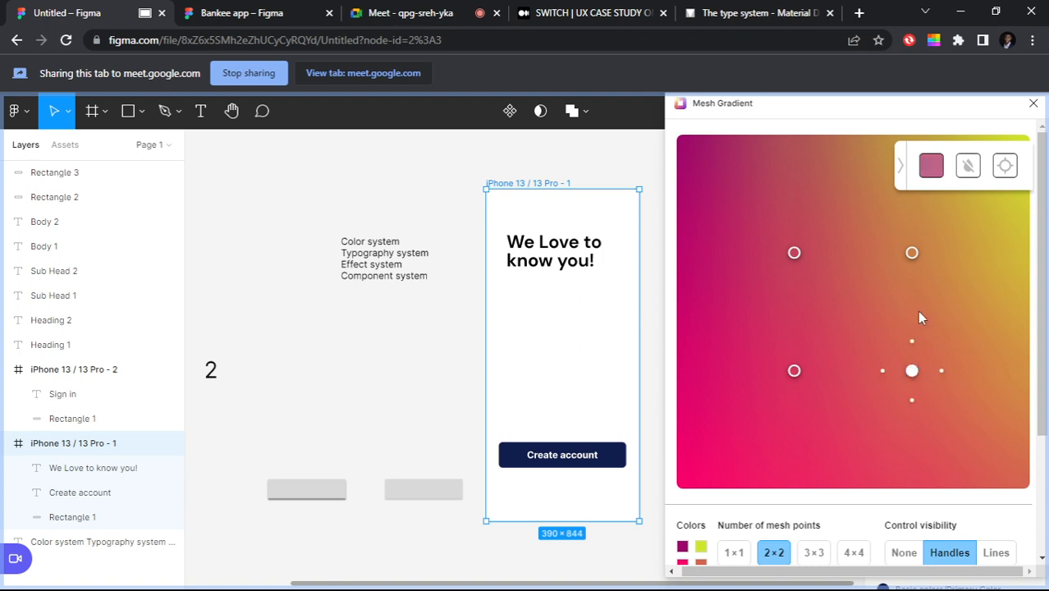
click(911, 252)
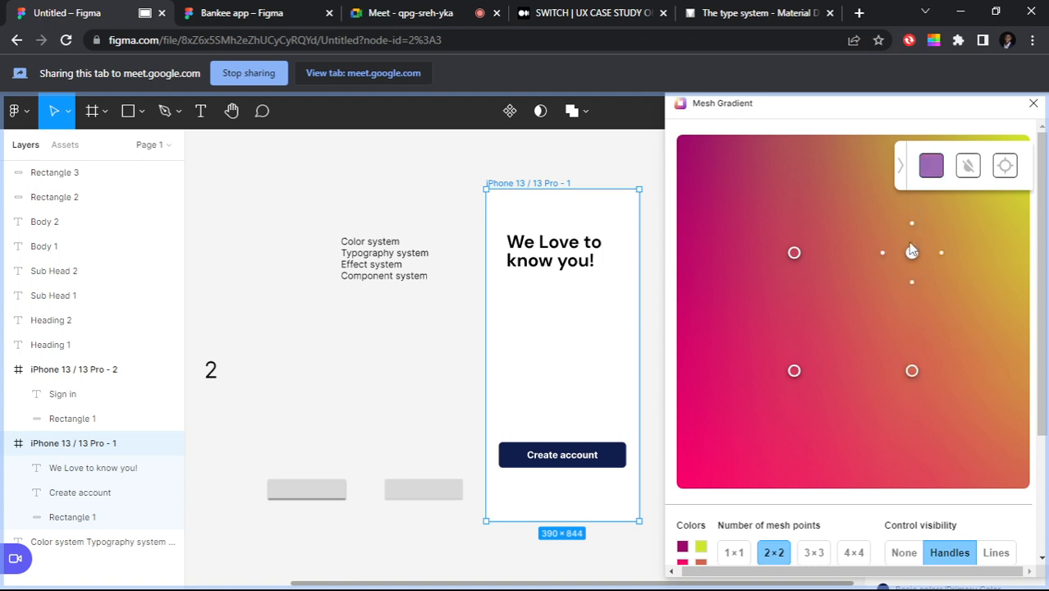
click(794, 252)
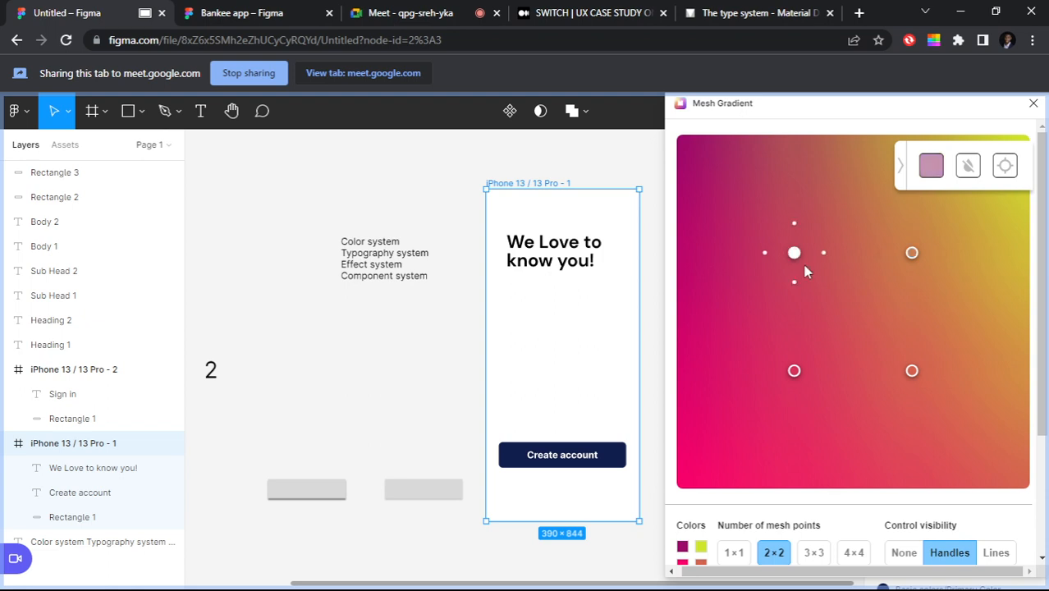
click(794, 370)
click(794, 252)
click(930, 169)
drag(876, 206, 911, 187)
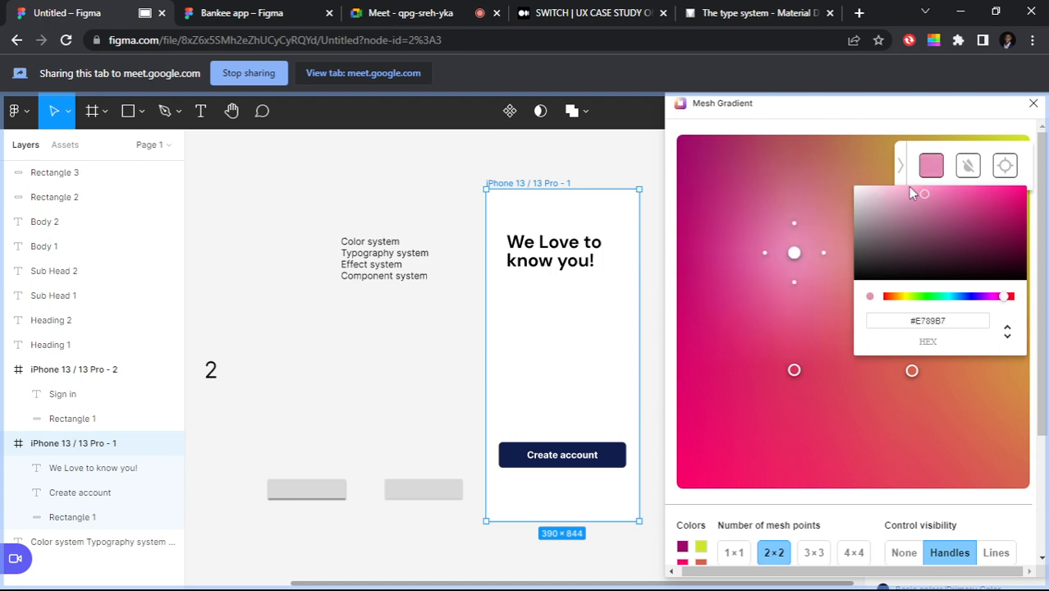
click(862, 130)
Step: Set the mesh control visibility to Lines to display the grid over the gradient
scroll(742, 260, down, 3)
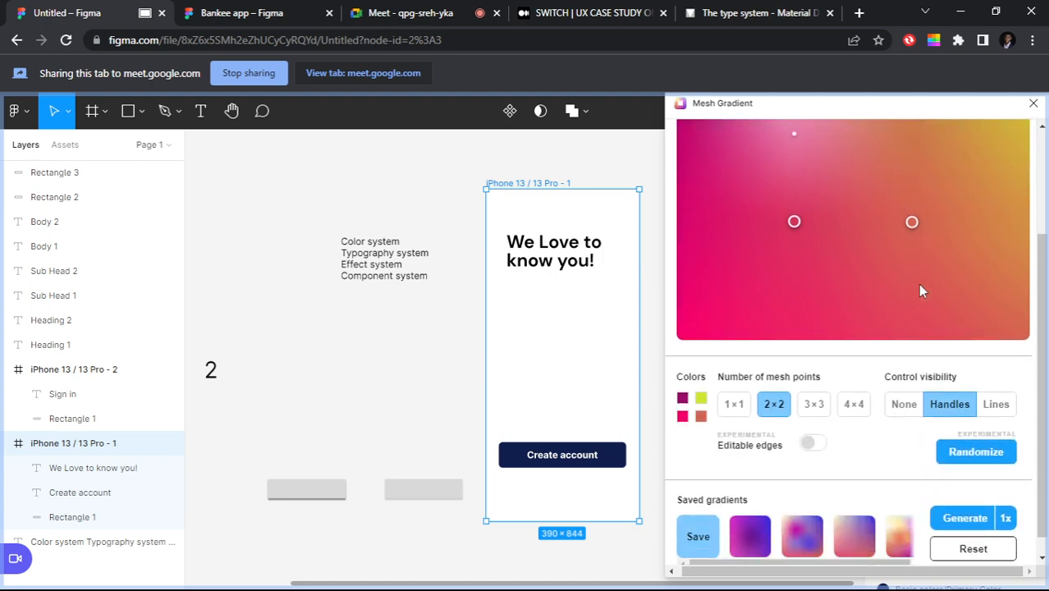
scroll(920, 289, down, 1)
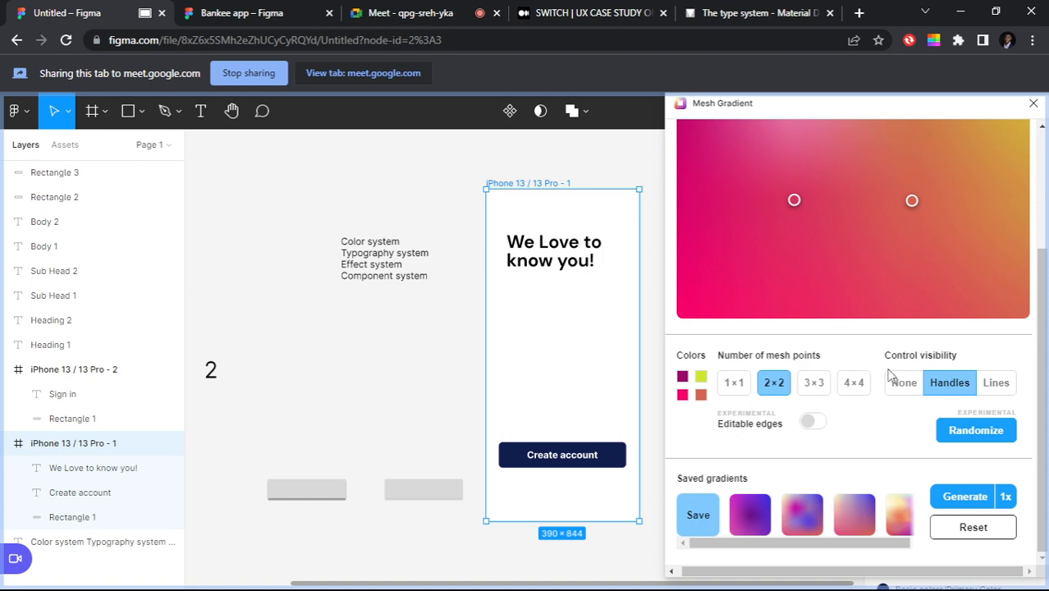
click(996, 382)
scroll(903, 287, up, 3)
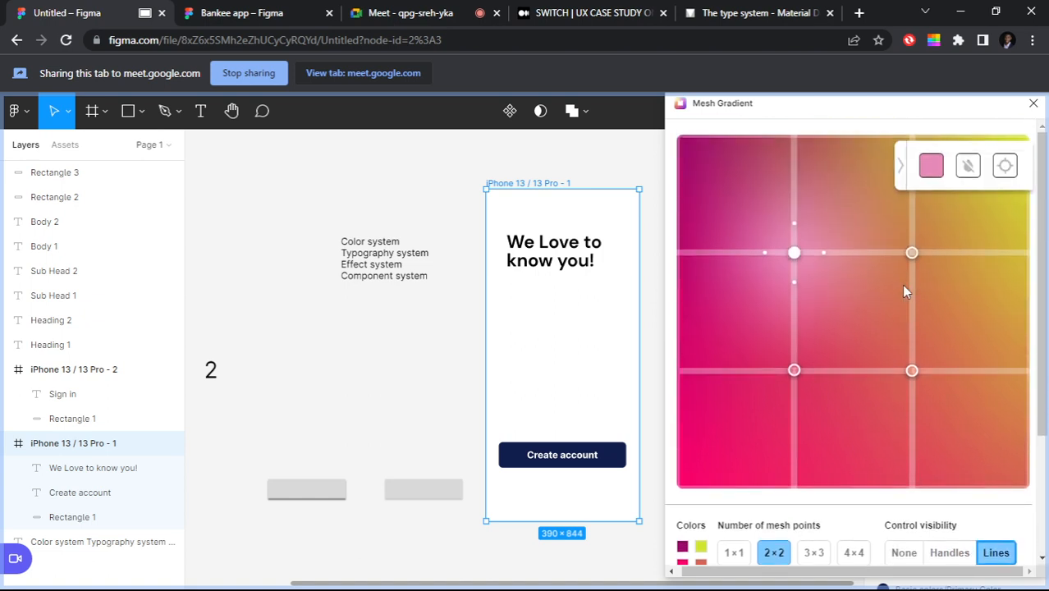
Step: Review the mesh gradient and generate it onto the iPhone 13 / 13 Pro - 1 frame
scroll(912, 253, down, 4)
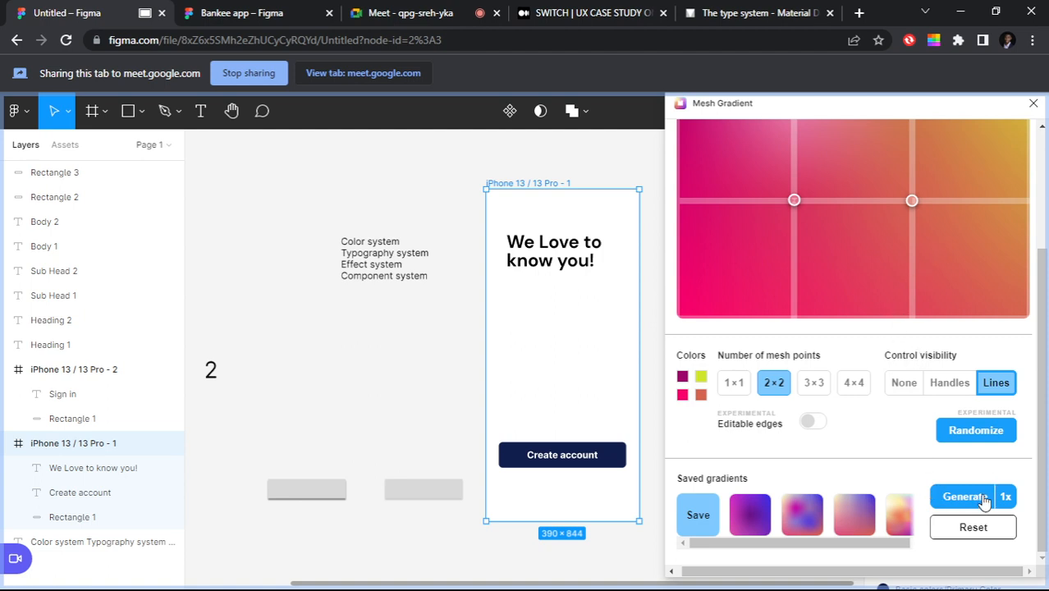
scroll(847, 154, up, 3)
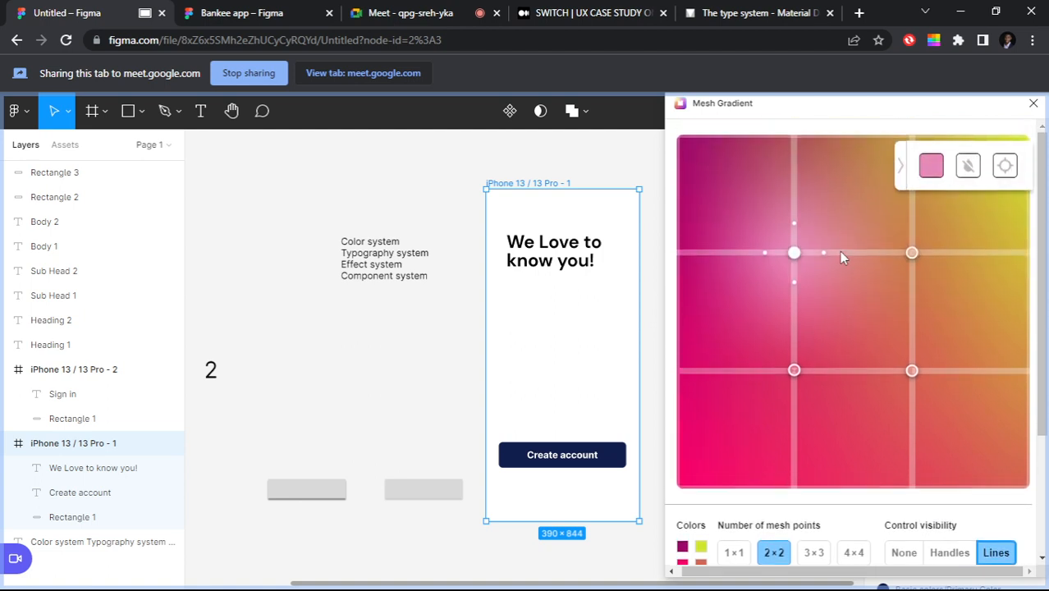
scroll(846, 247, down, 2)
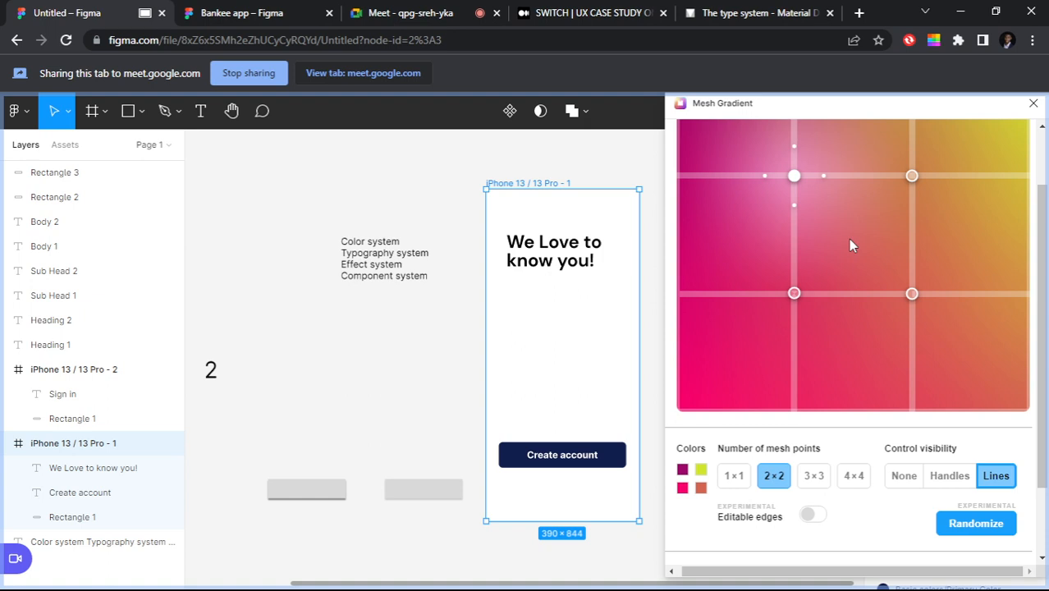
scroll(880, 290, down, 3)
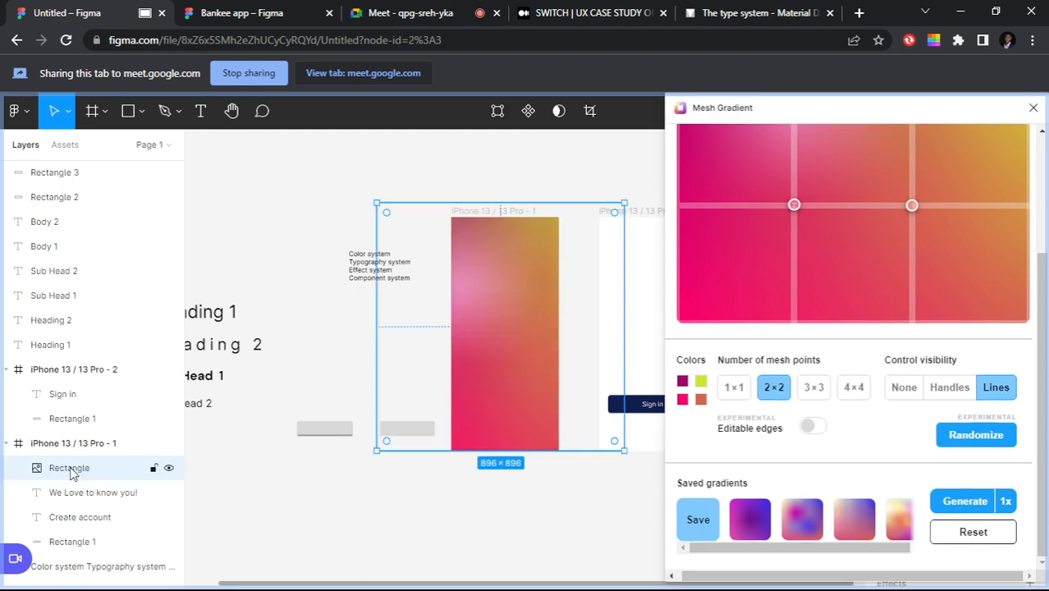
Step: Send the generated gradient rectangle behind the frame's other layers and make the "We Love to know you!" heading white
key(ctrl+shift+bracketleft)
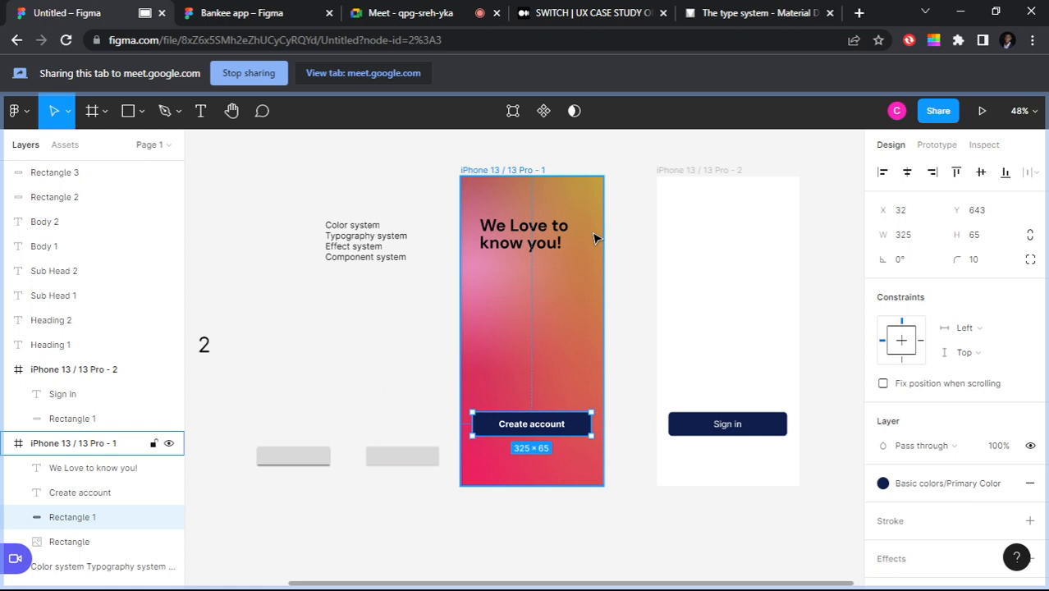
click(571, 238)
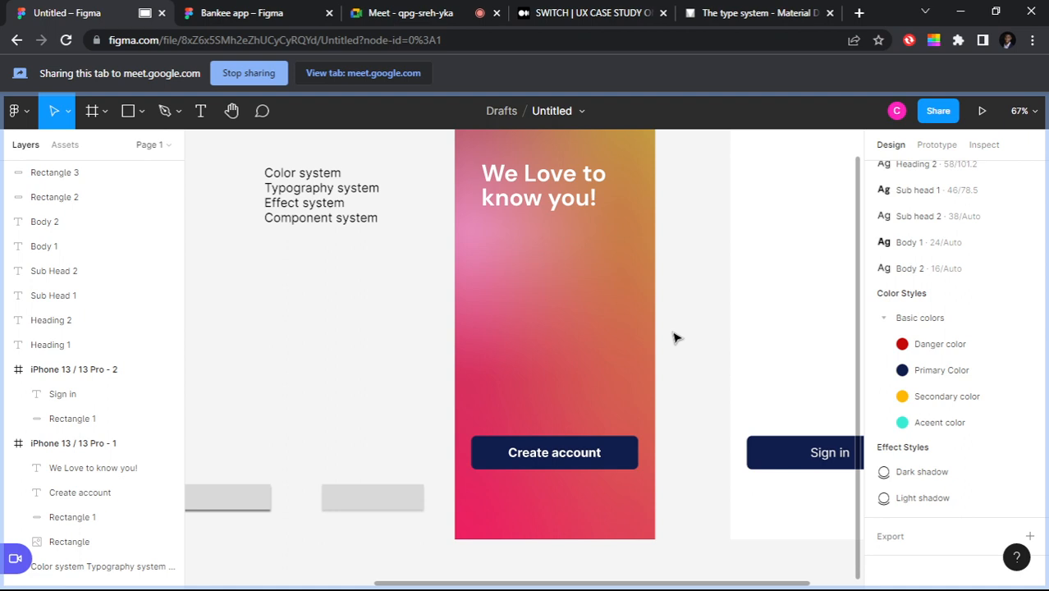
Step: Try the accent color style on the Create account button's background rectangle and settle on the Secondary color style
click(621, 454)
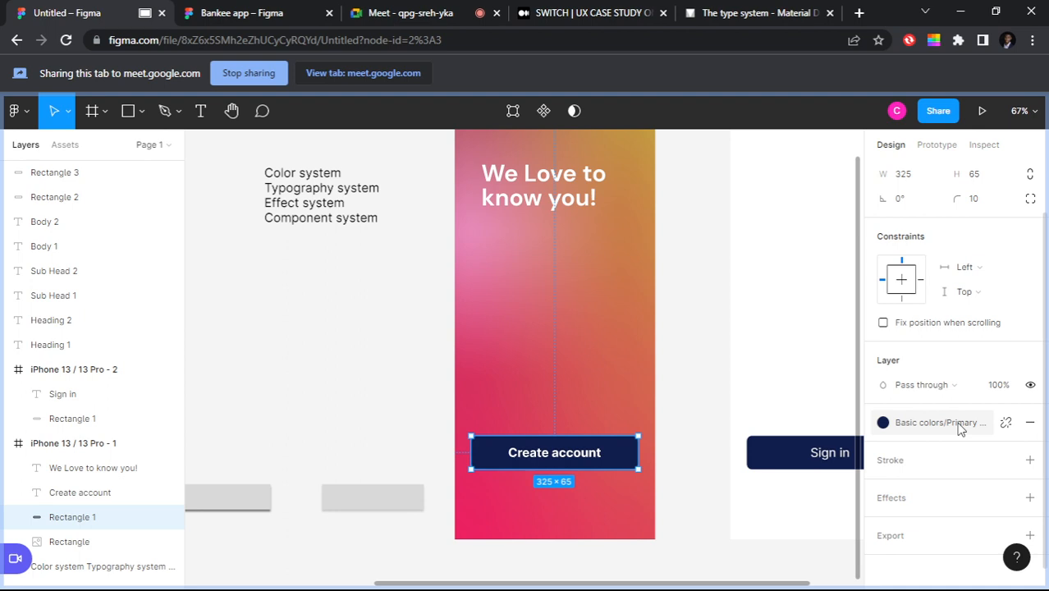
click(962, 428)
click(950, 536)
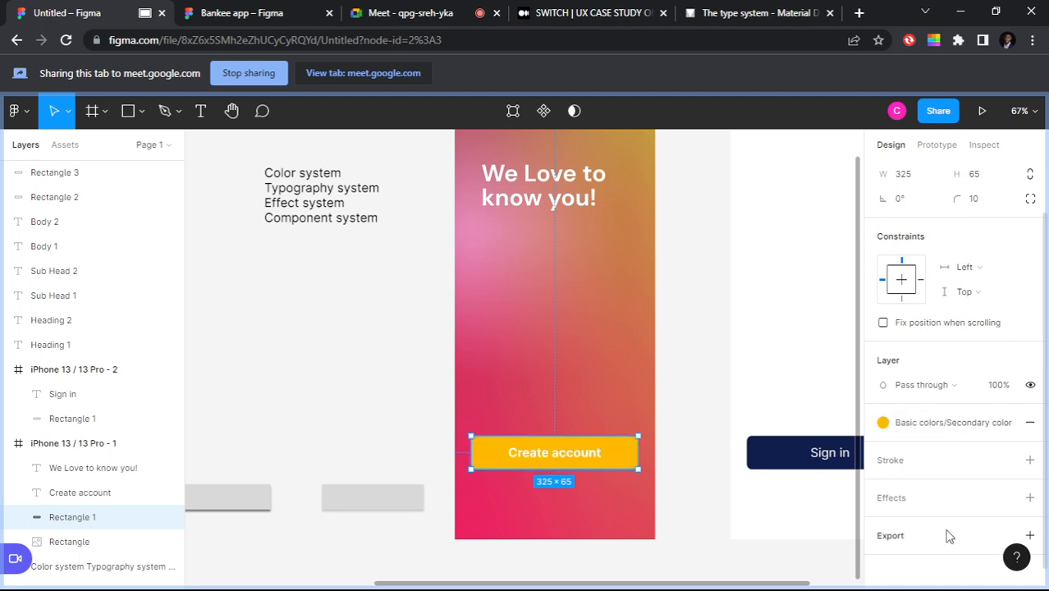
click(944, 424)
click(969, 531)
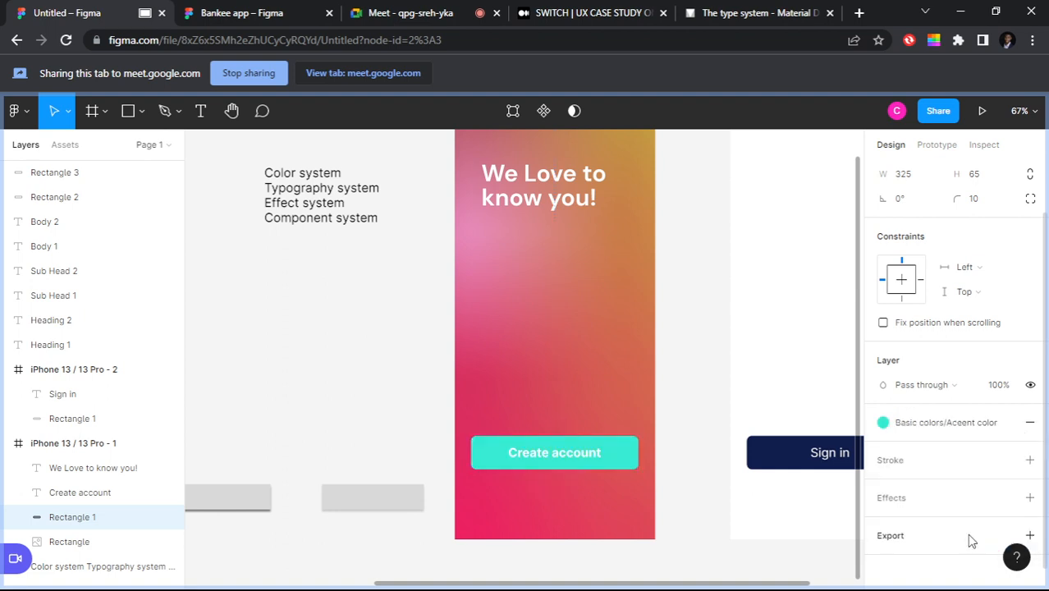
click(945, 422)
click(946, 531)
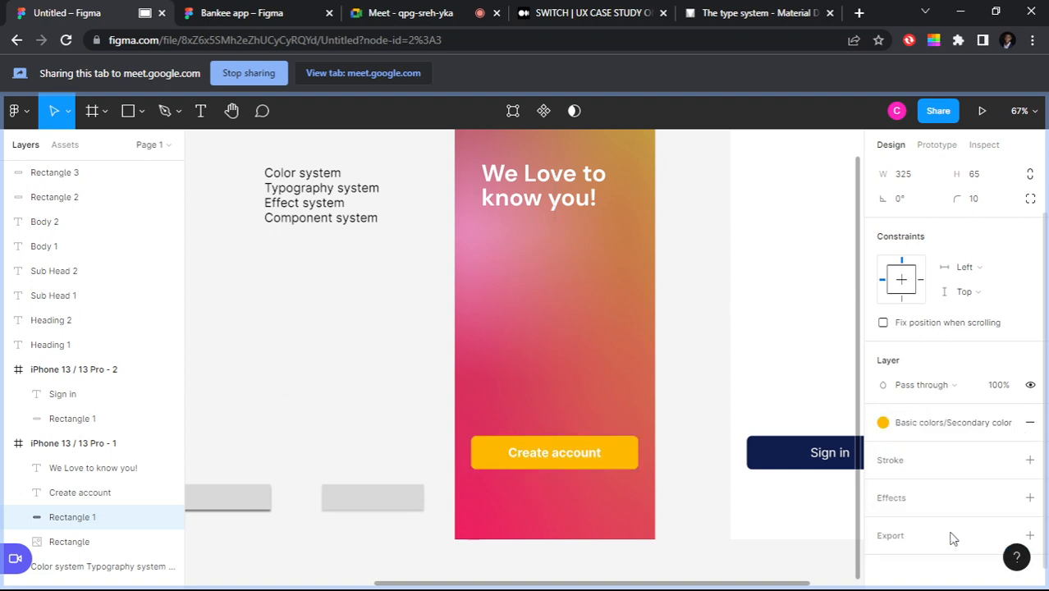
Step: Draw a rectangle about 390 × 406 over the upper part of the iPhone 13 / 13 Pro - 1 frame
ctrl+scroll(671, 404, down, 1)
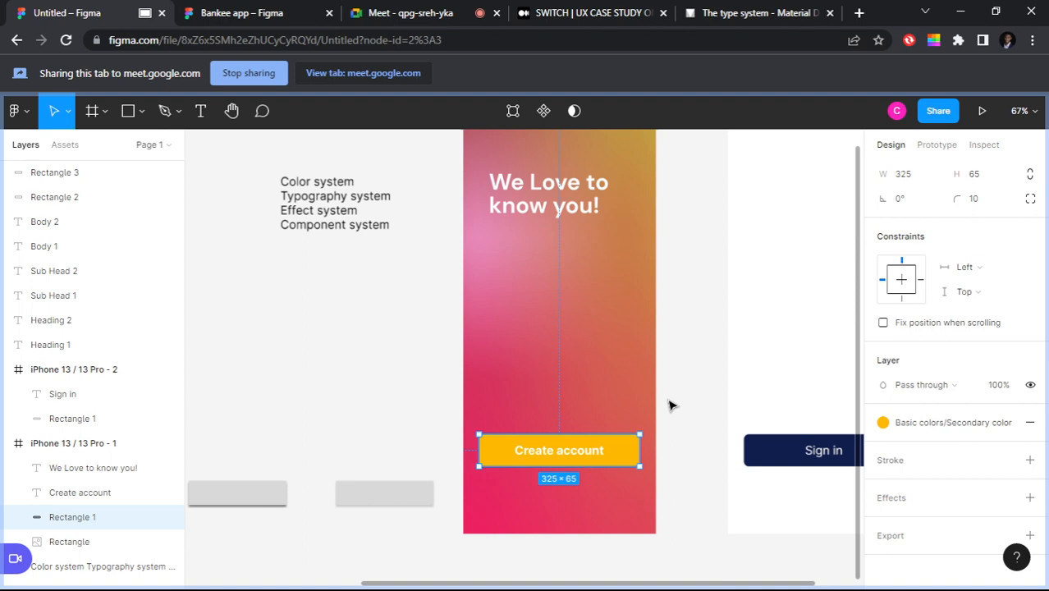
ctrl+scroll(649, 443, down, 1)
ctrl+scroll(602, 495, up, 1)
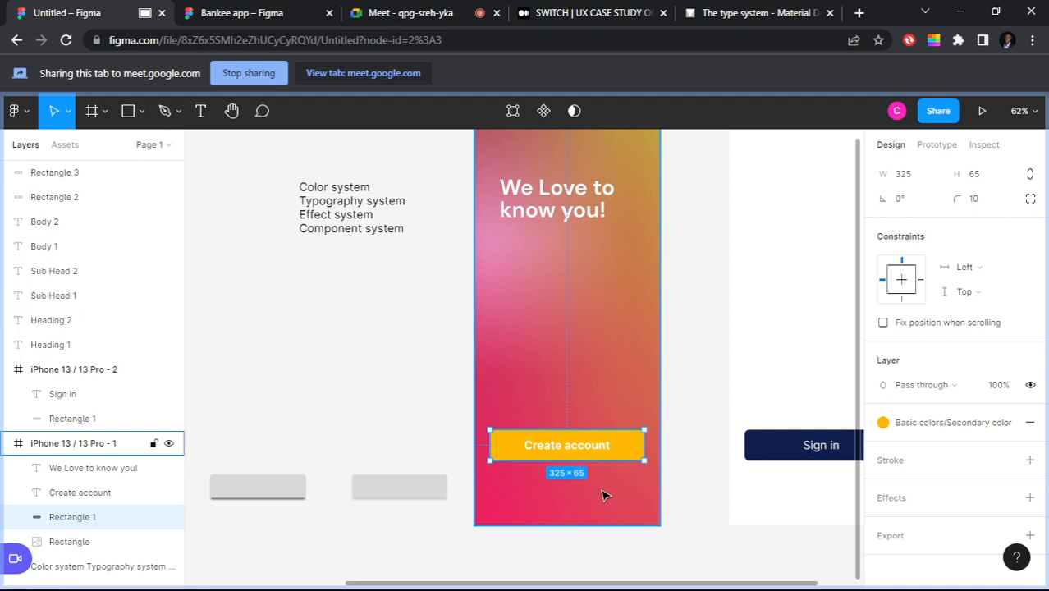
ctrl+scroll(604, 495, down, 1)
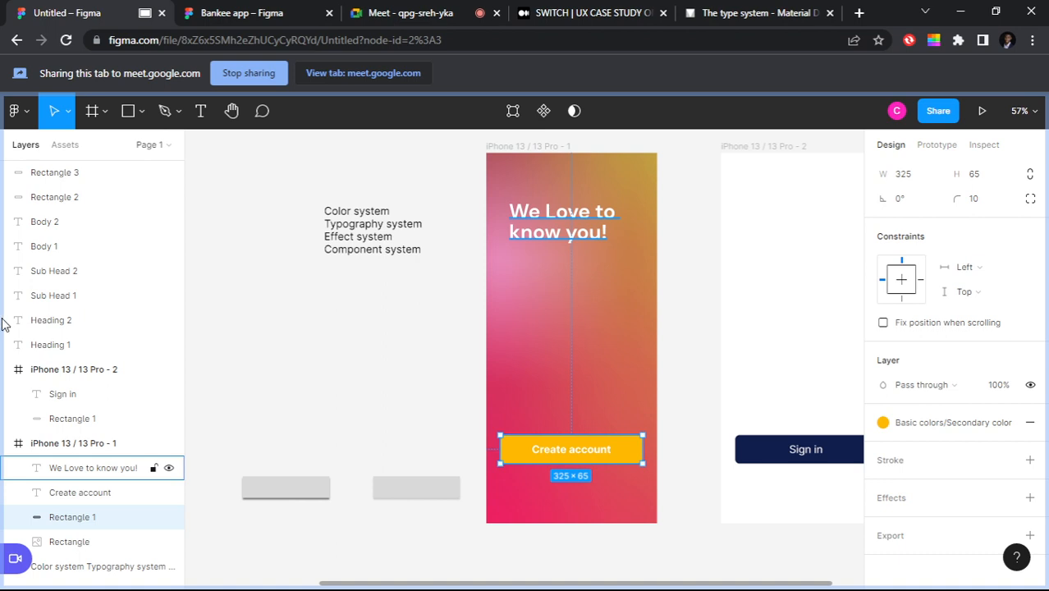
click(93, 468)
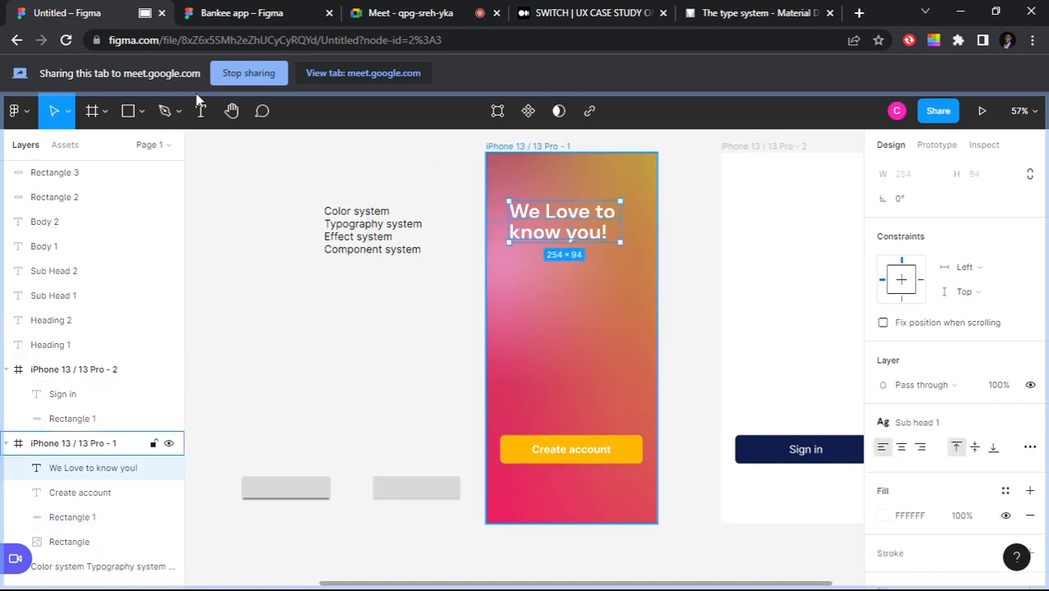
click(141, 111)
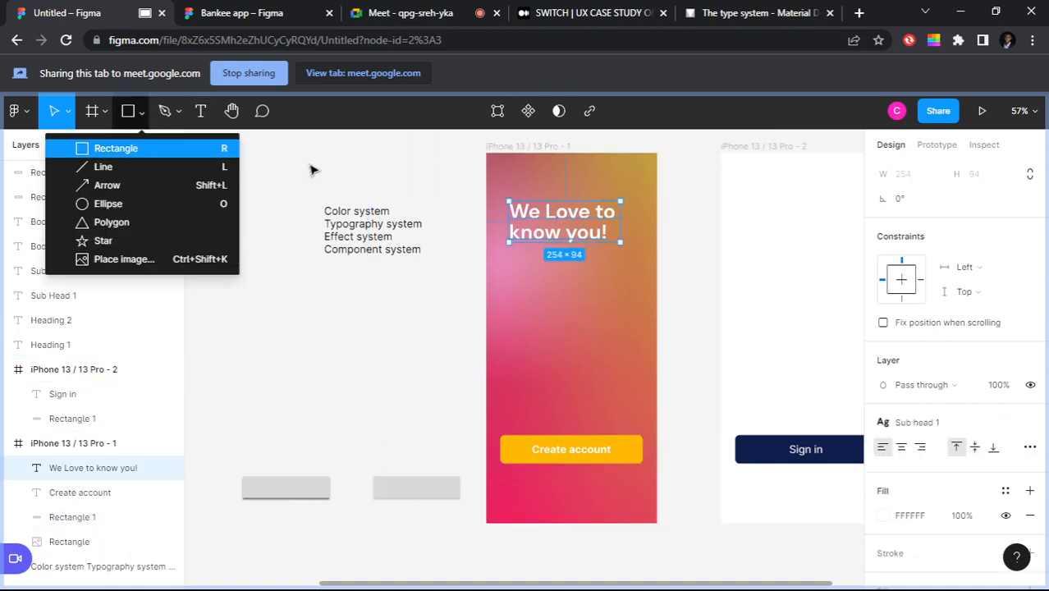
key(r)
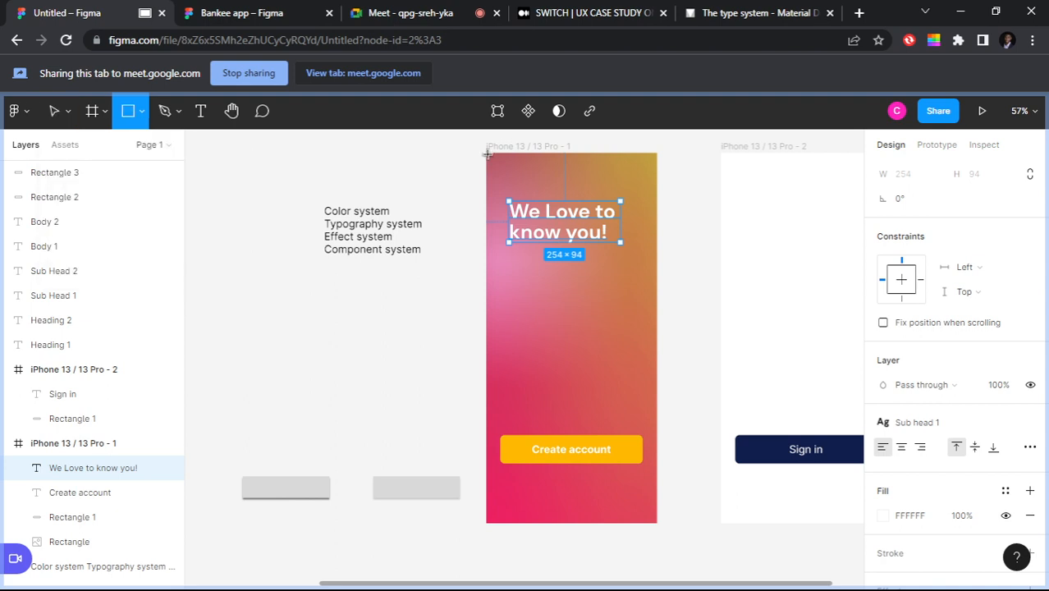
drag(488, 154, 657, 331)
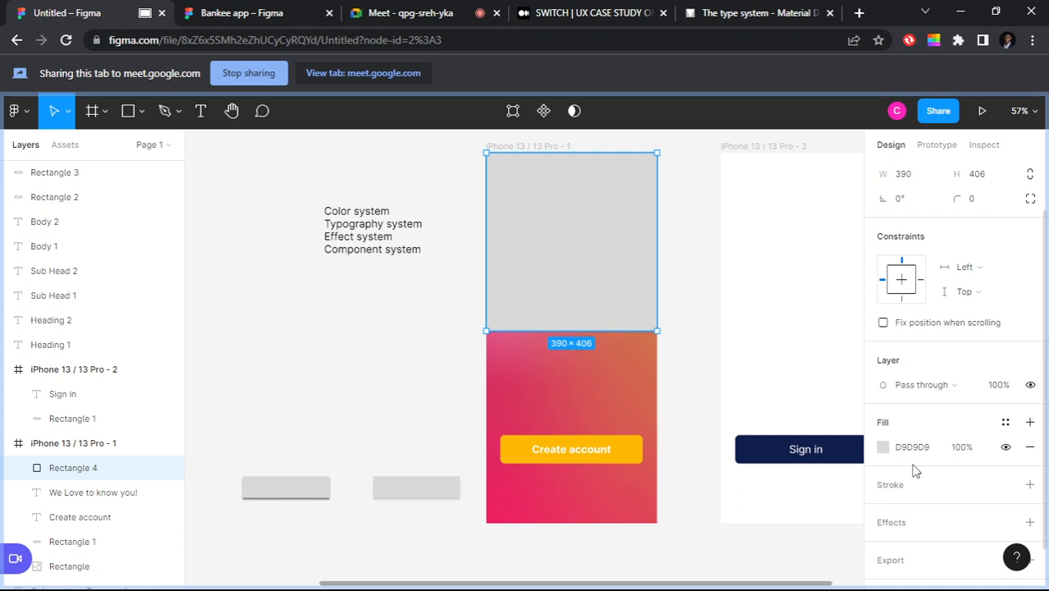
Step: Change the new rectangle's fill to a linear gradient and set its first color stop to red FF0000
click(883, 447)
click(742, 190)
click(728, 206)
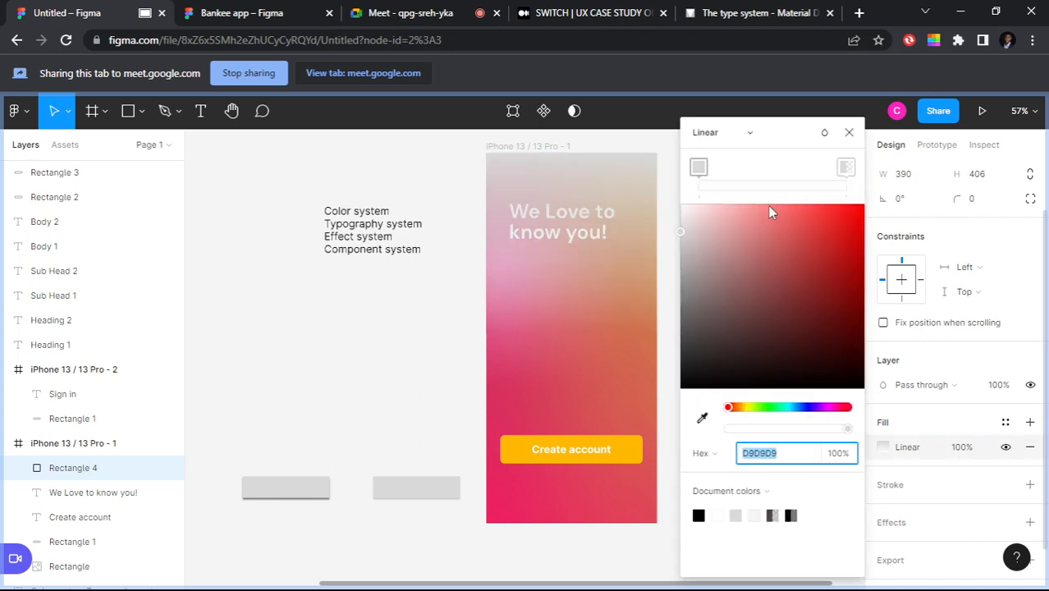
click(699, 169)
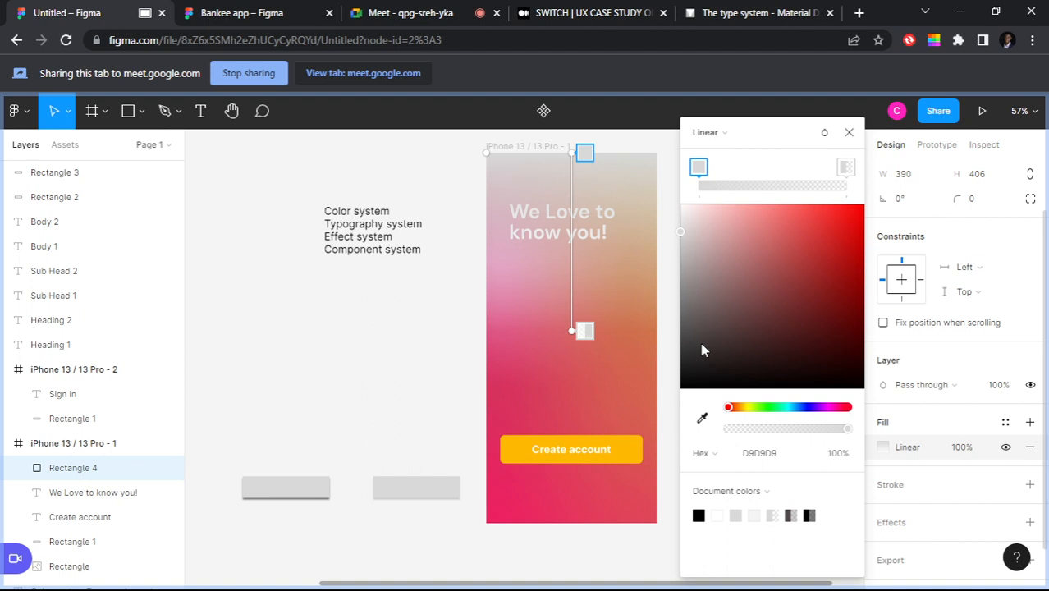
drag(702, 350, 866, 205)
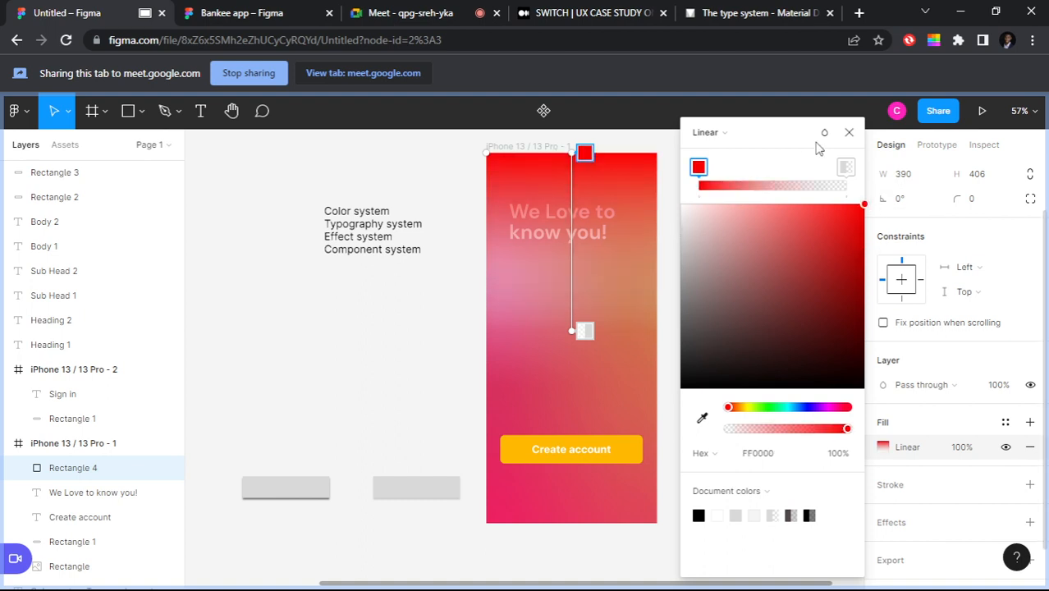
Step: Sample D85455 from the mesh background for the gradient's end stop and set that stop's opacity to 0%
click(846, 168)
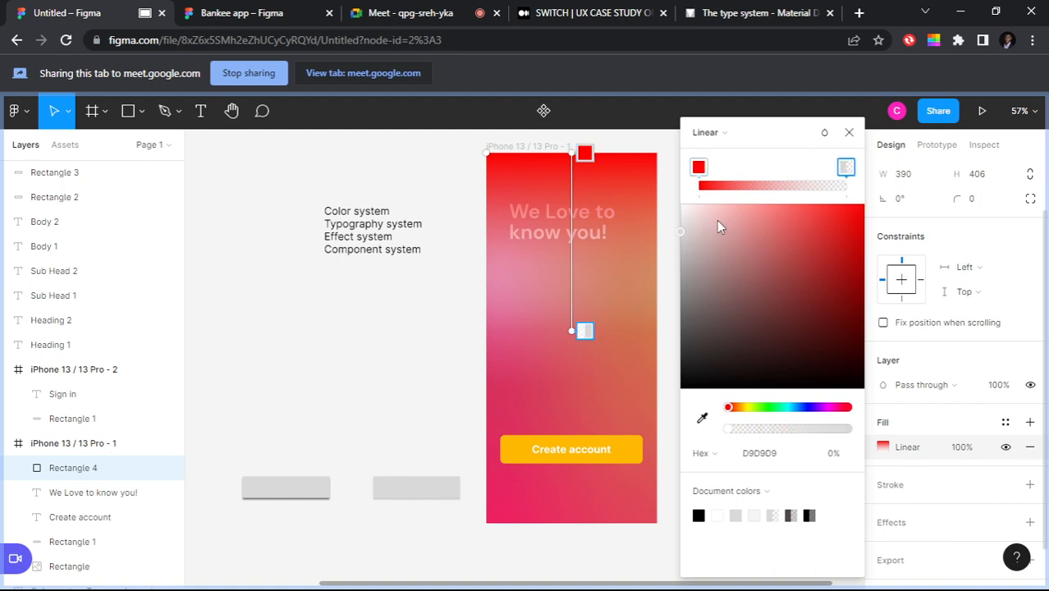
click(702, 417)
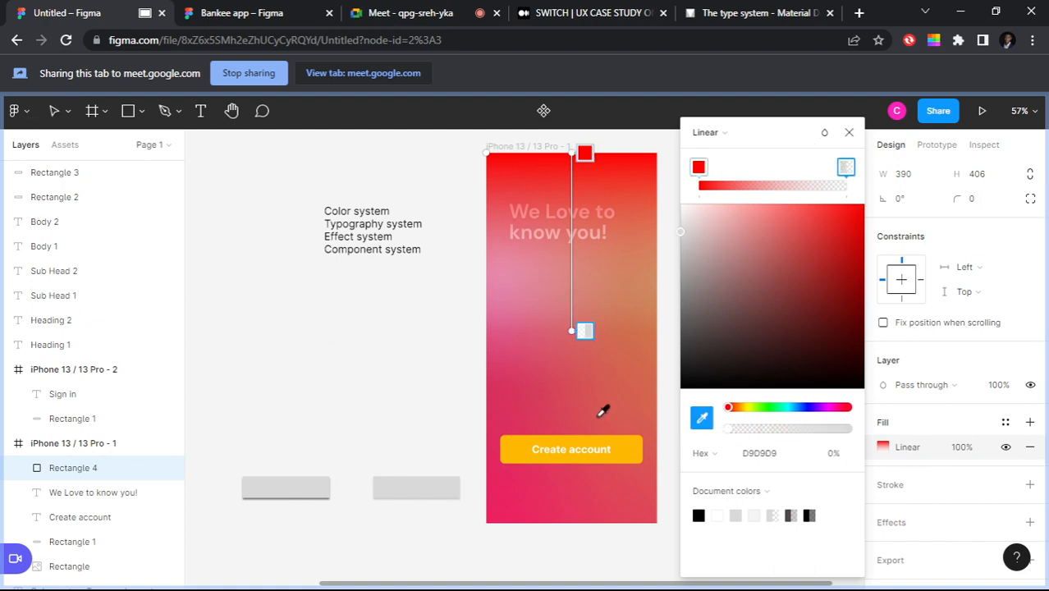
click(602, 411)
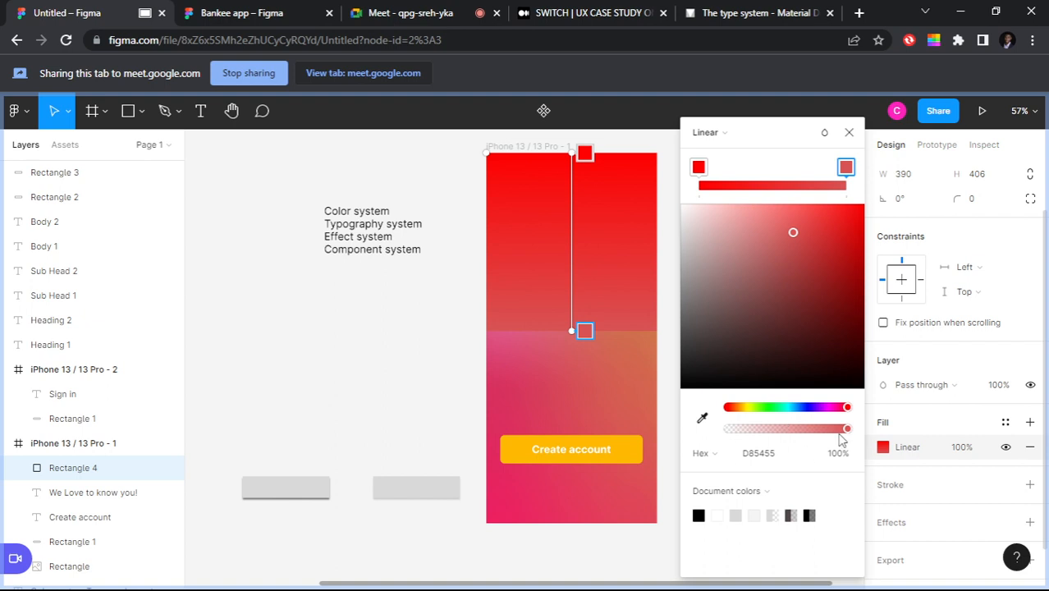
drag(846, 429, 686, 445)
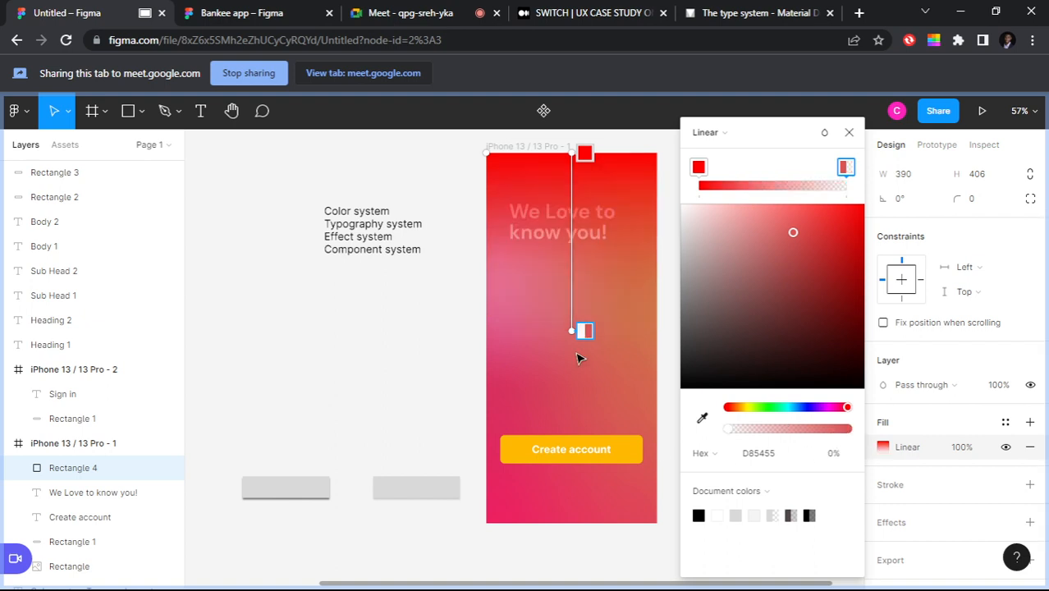
Step: Extend the linear gradient's end handle slightly below the rectangle and adjust its start handle near the frame's upper edge
mouse_move(571, 331)
mouse_down()
mouse_move(578, 496)
mouse_move(564, 346)
mouse_up()
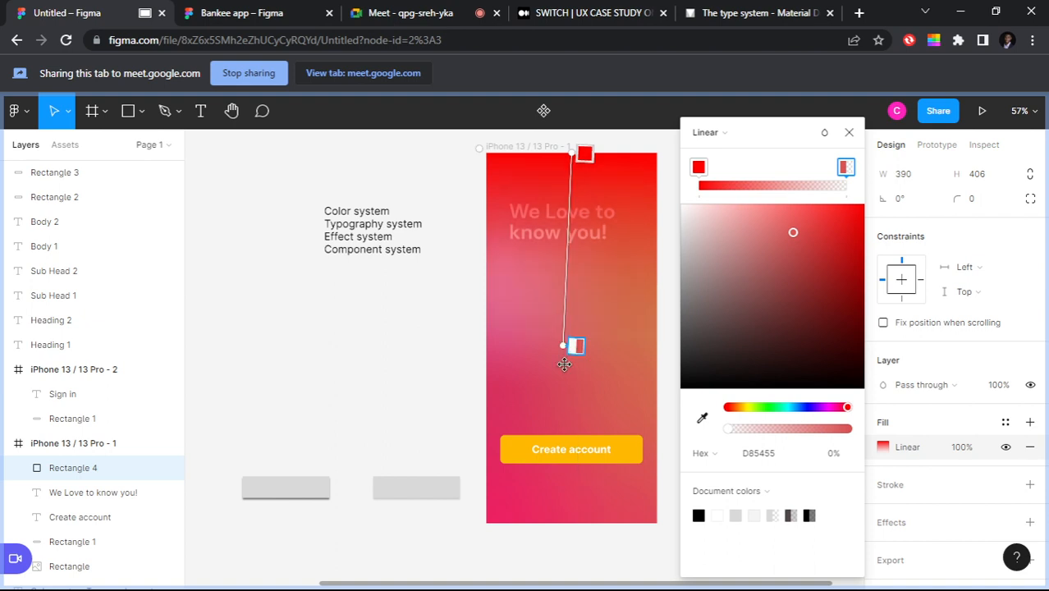
drag(565, 364, 566, 368)
scroll(567, 368, up, 2)
drag(572, 349, 584, 289)
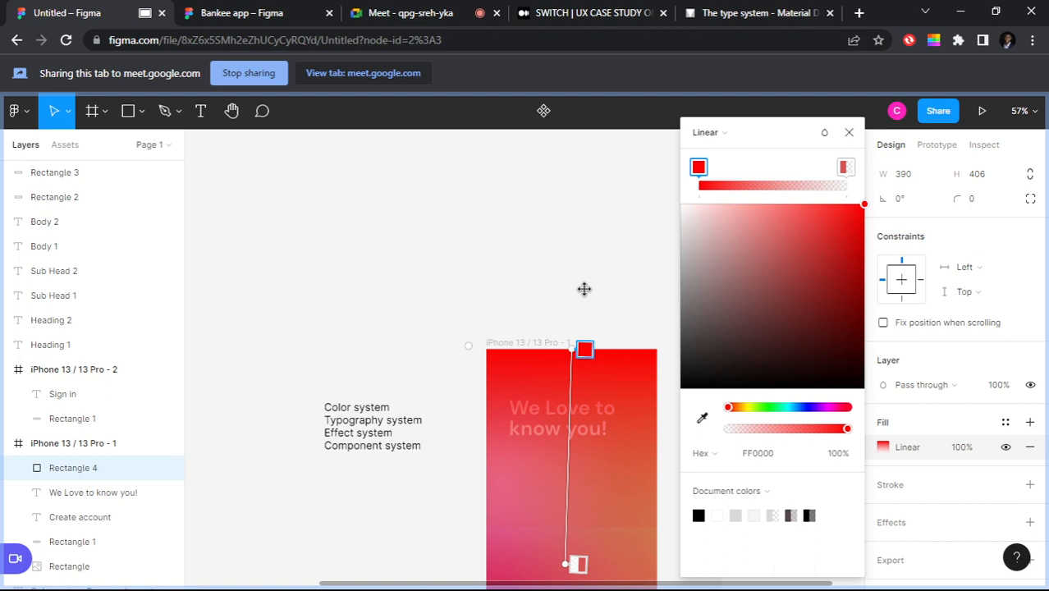
drag(584, 289, 576, 309)
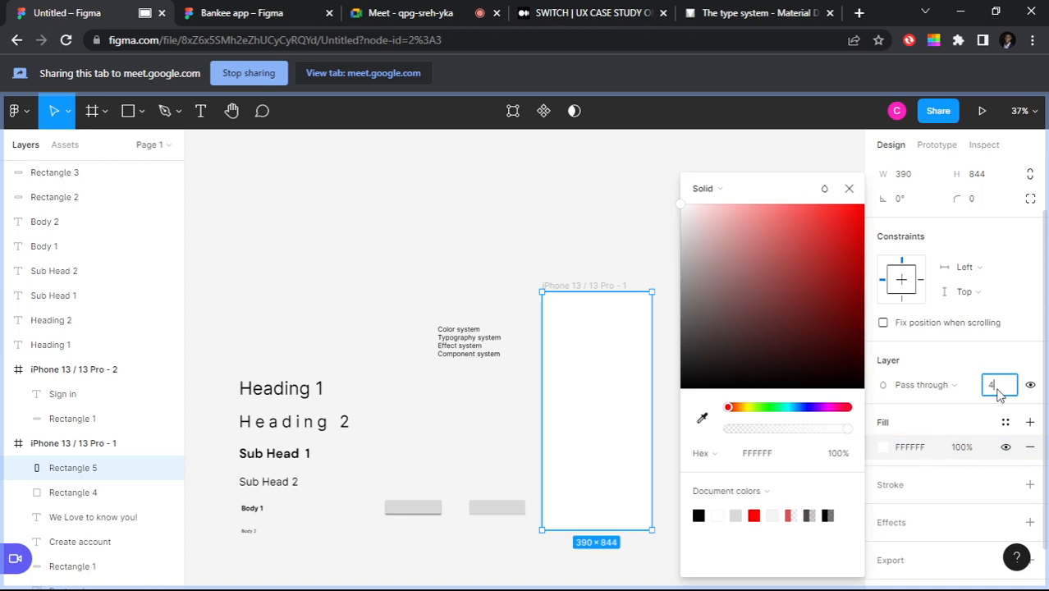
Step: Try 40% layer opacity on the white rectangle covering the whole frame and settle on 80%
text(0)
key(Return)
click(1000, 389)
text(8)
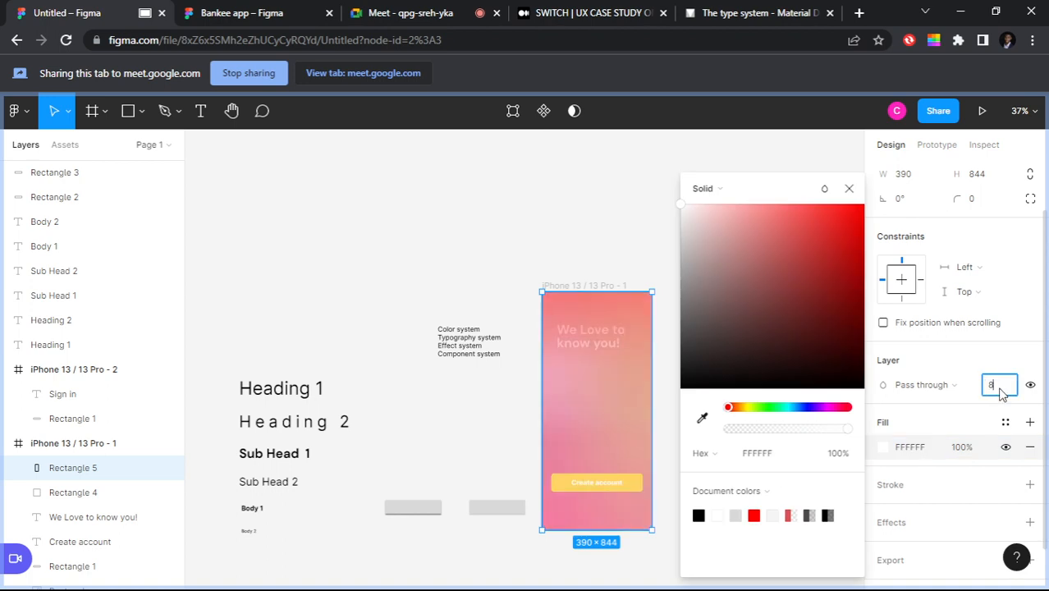
text(0)
key(Return)
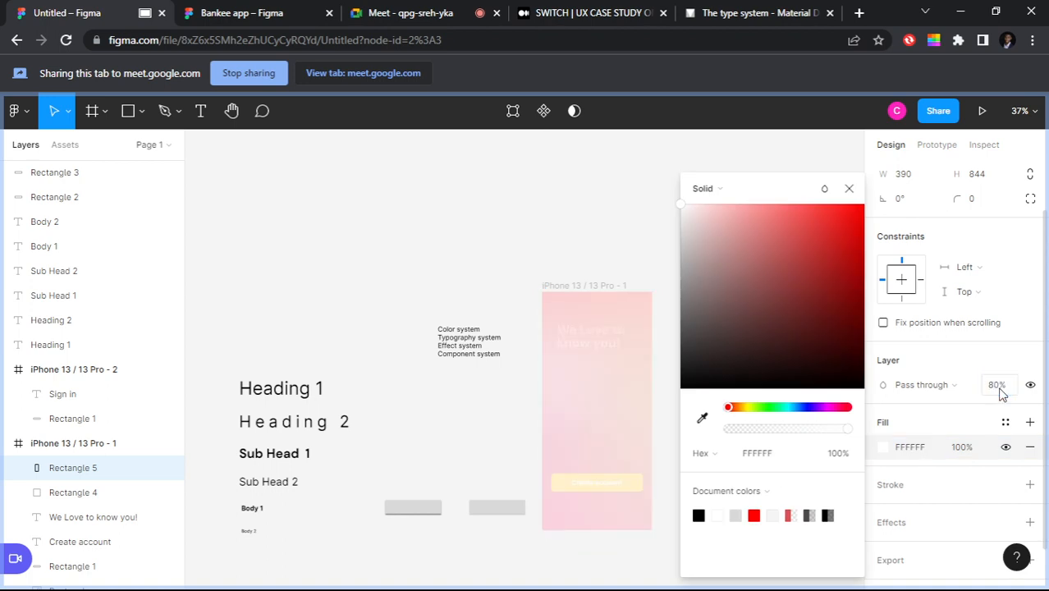
Step: Set the full-frame rectangle's fill to red E51717 and bring the heading and Create account text above it
click(838, 223)
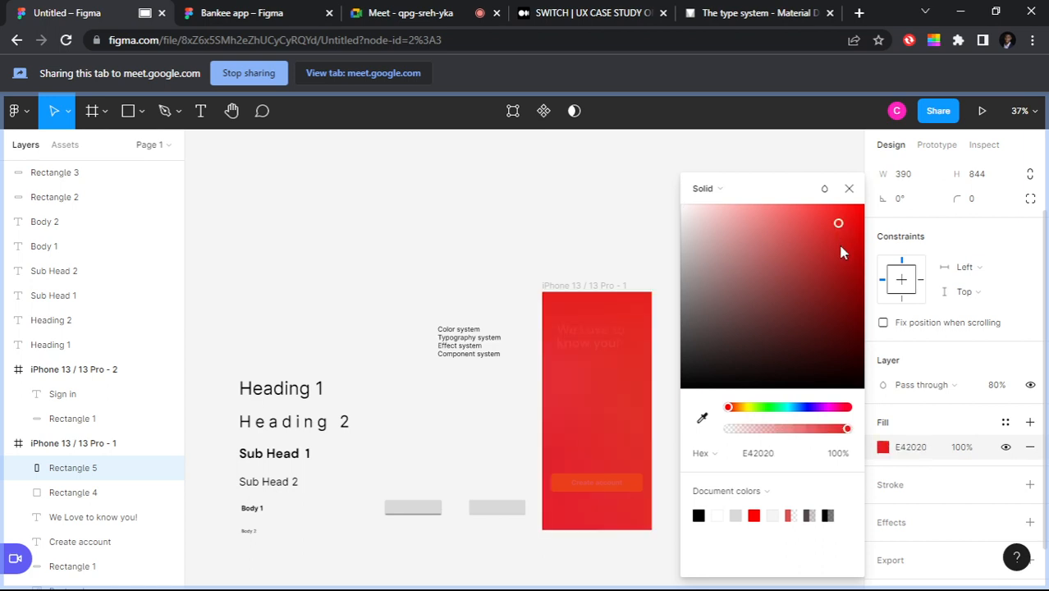
click(846, 223)
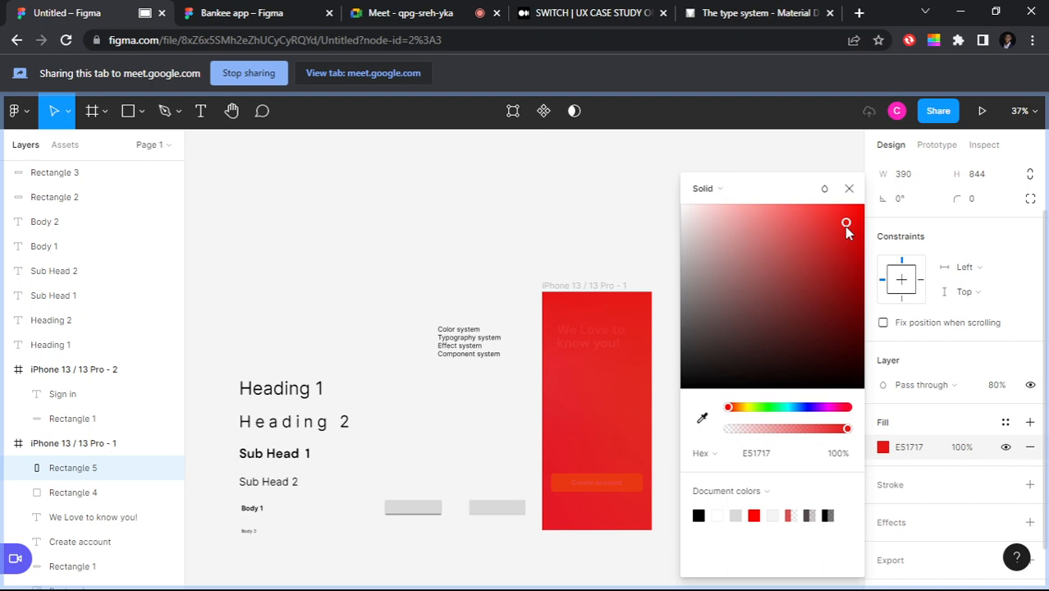
scroll(114, 454, down, 1)
shift+click(114, 454)
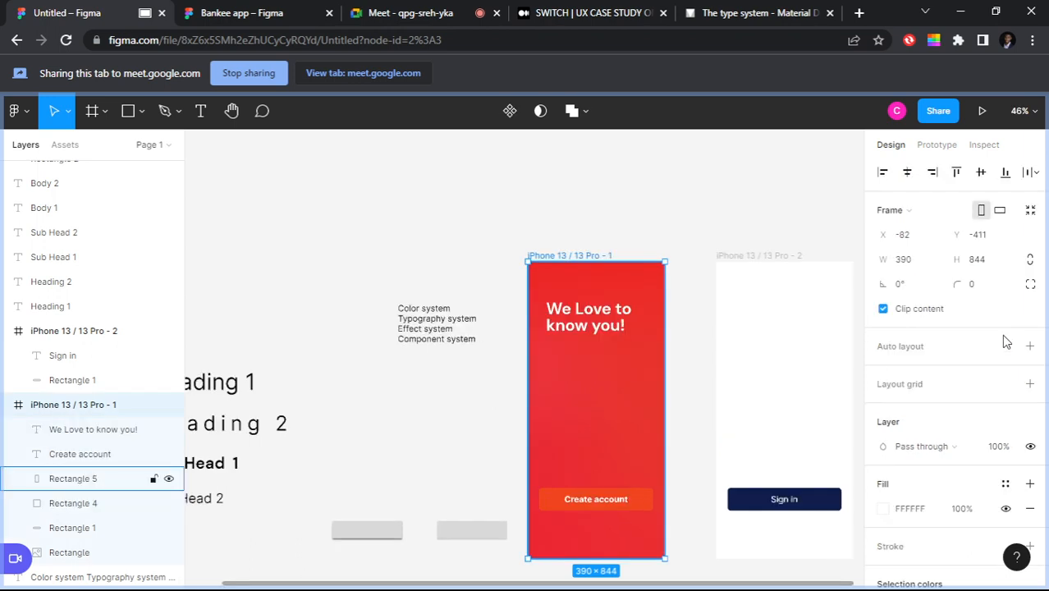
Step: Try the Multiply blend mode on the full-frame red rectangle, settle on Color burn and undo the rectangle's downward shift
scroll(1003, 337, down, 2)
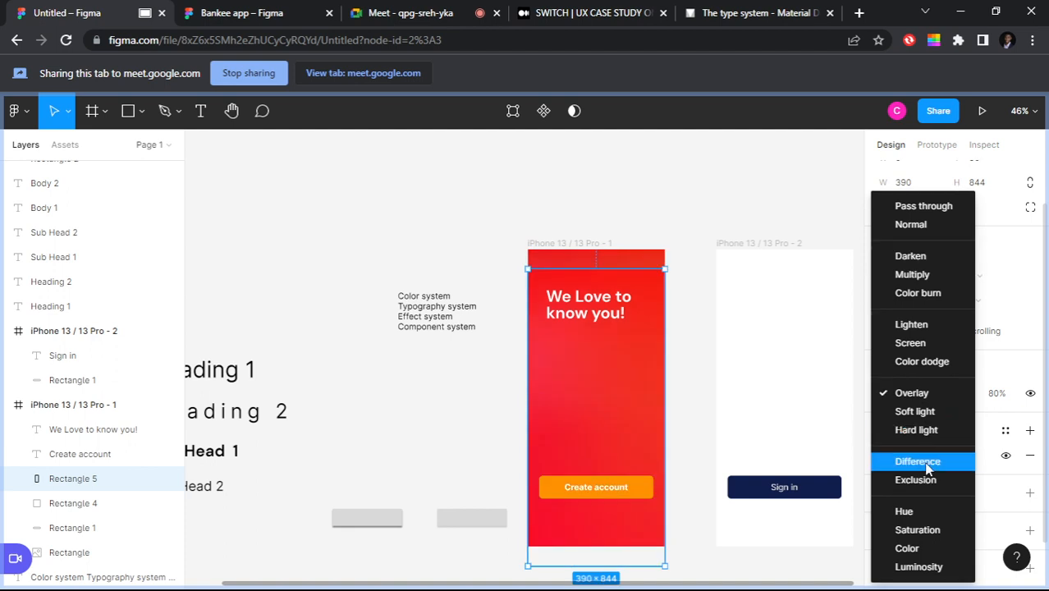
click(912, 274)
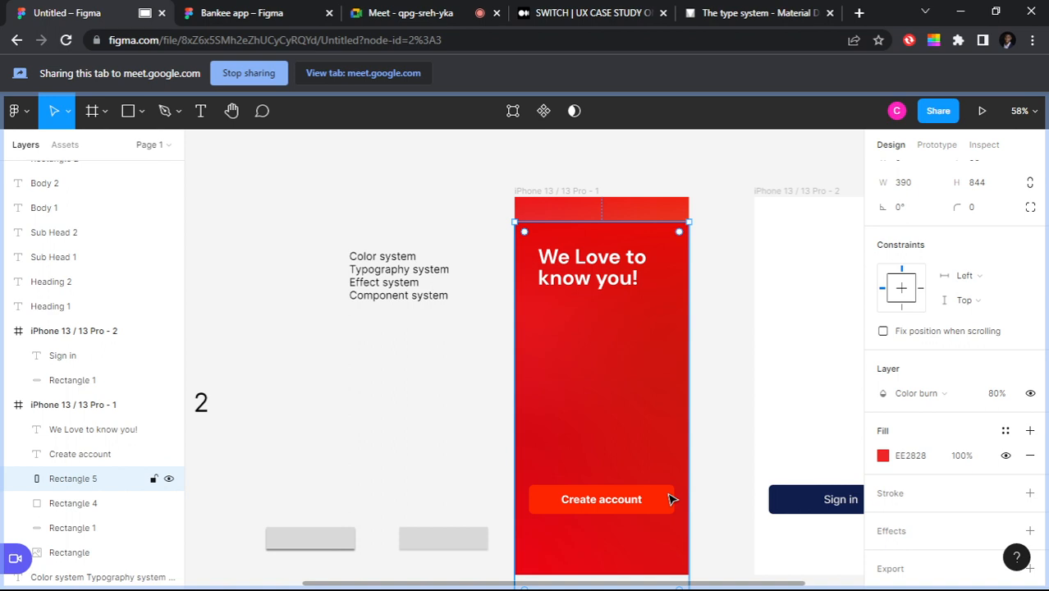
scroll(670, 499, down, 1)
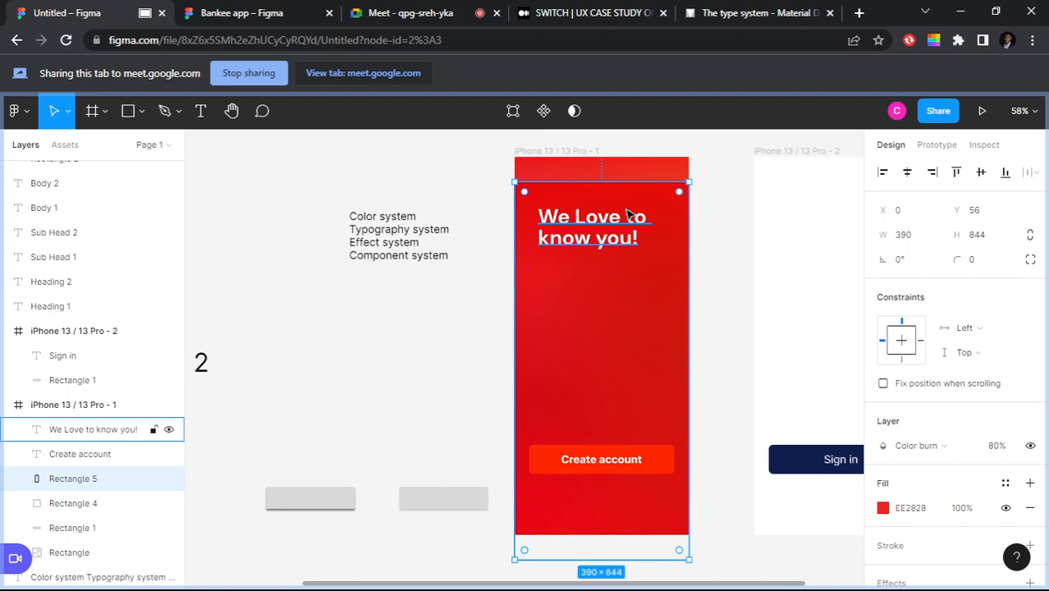
key(ctrl+z)
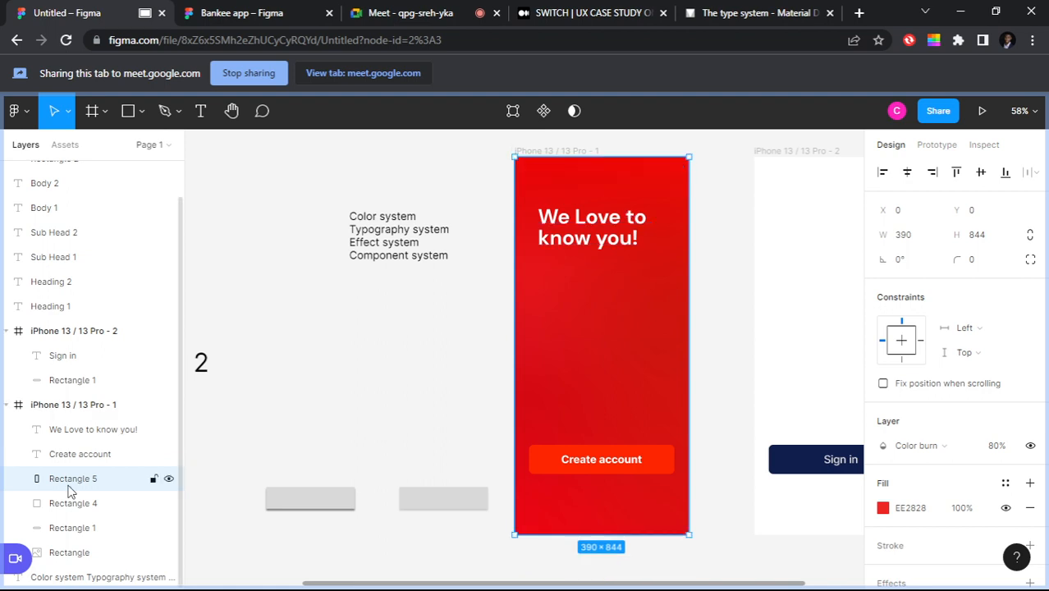
Step: Bring the Create account button's rectangle above the red overlay and apply the Primary Color style to it
click(81, 530)
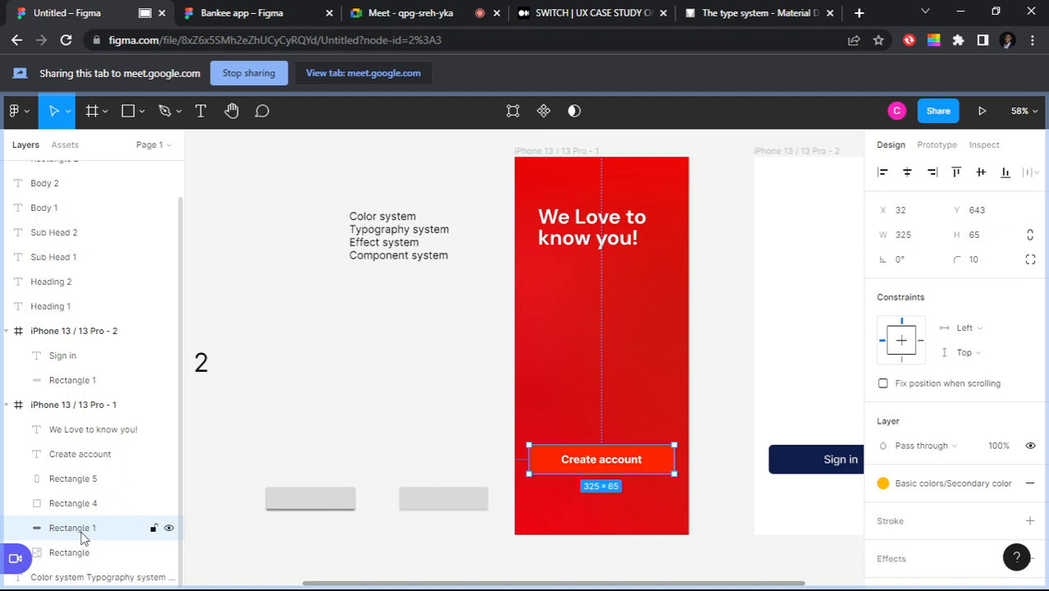
drag(81, 534, 86, 468)
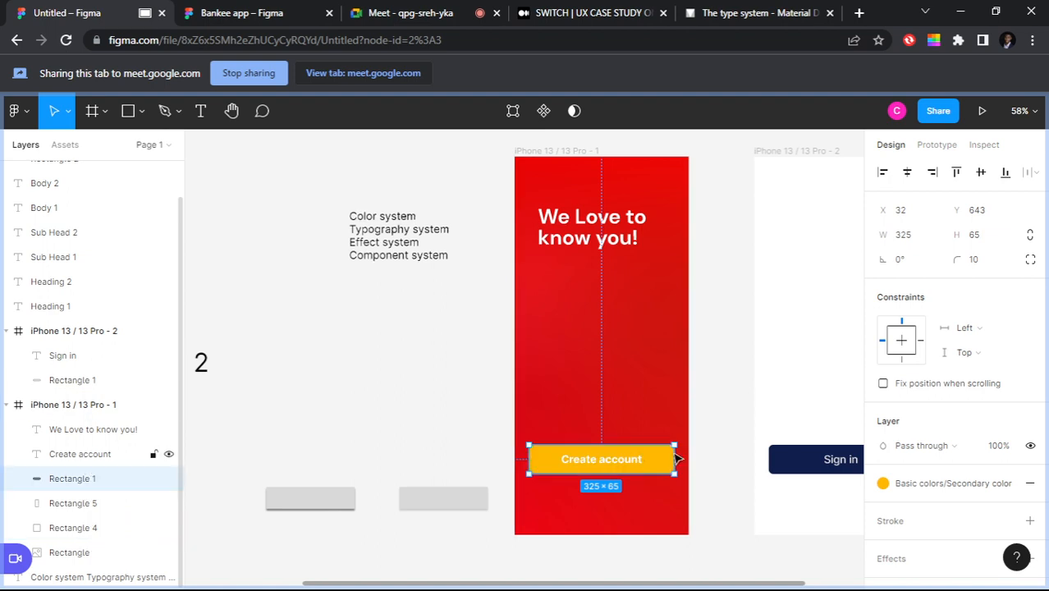
click(932, 491)
click(919, 531)
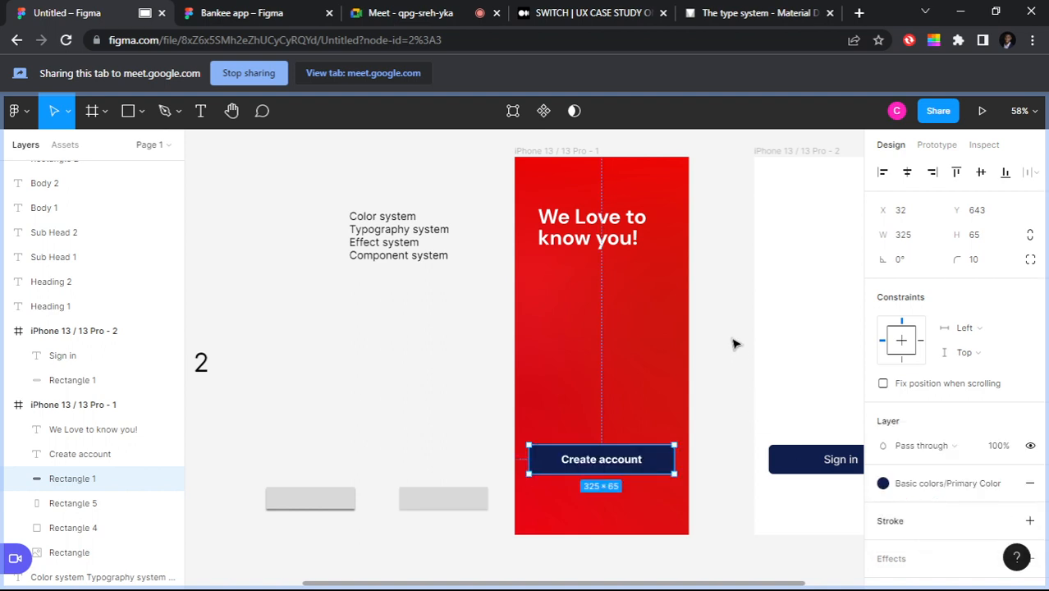
click(718, 462)
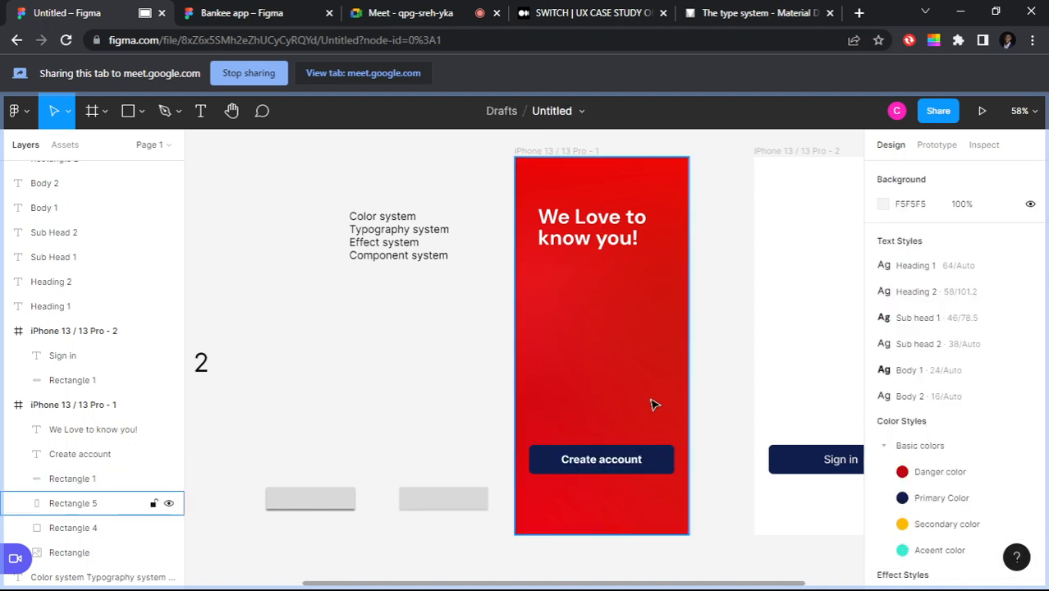
scroll(651, 404, up, 2)
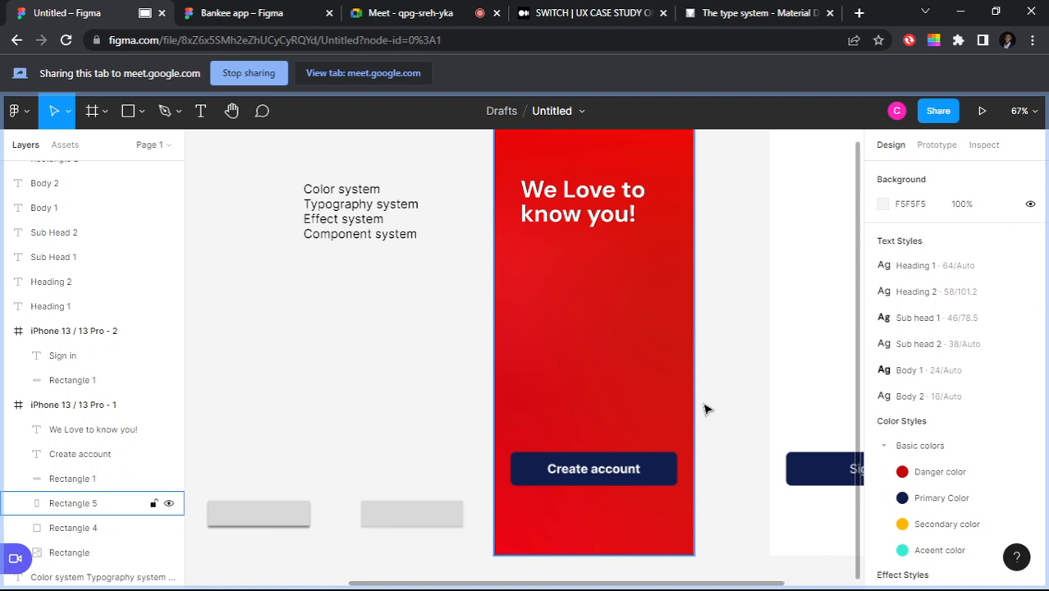
scroll(707, 409, down, 3)
click(637, 338)
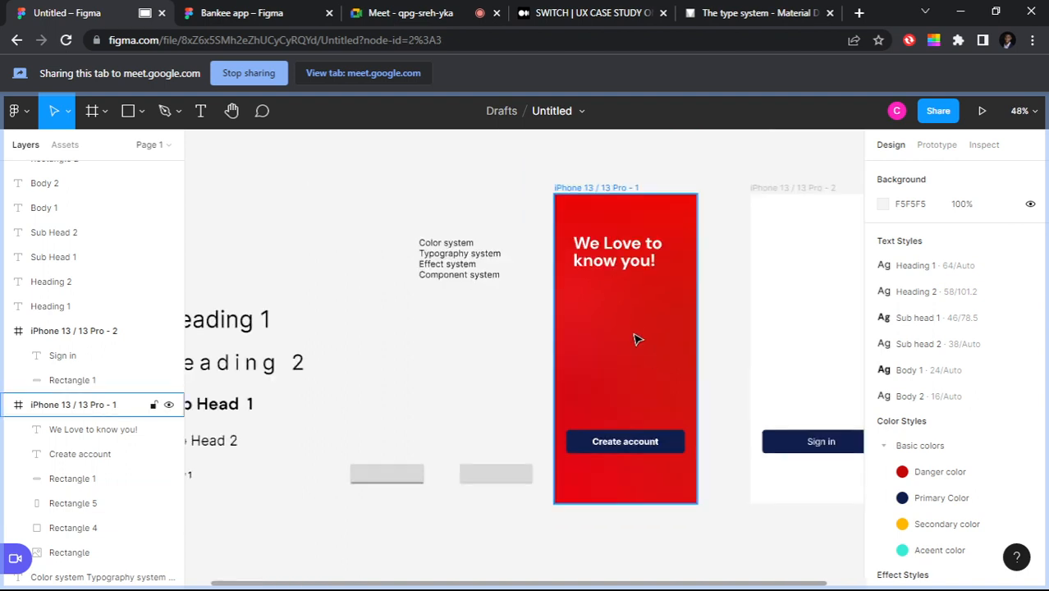
click(638, 338)
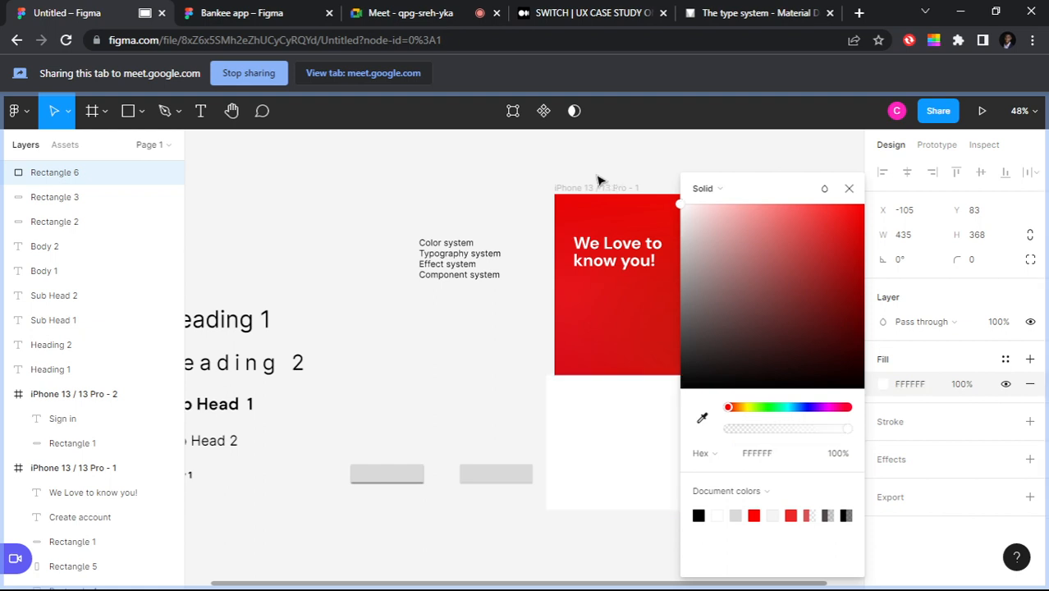
Step: Try a corner radius of 70 on the white 435 × 368 rectangle over the lower part of the iPhone 13 / 13 Pro - 1 frame
click(971, 261)
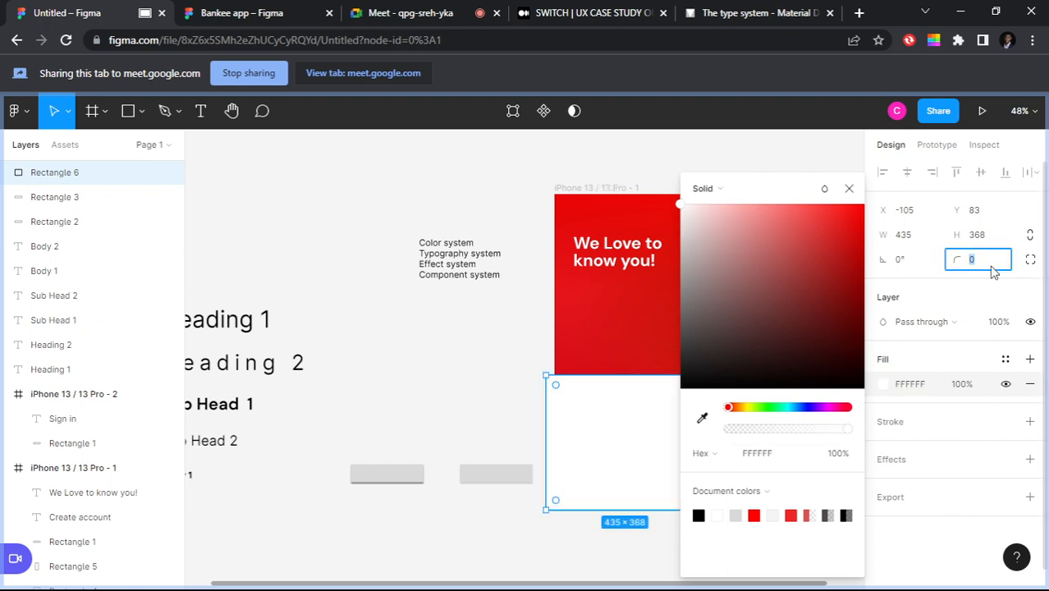
text(70)
key(Escape)
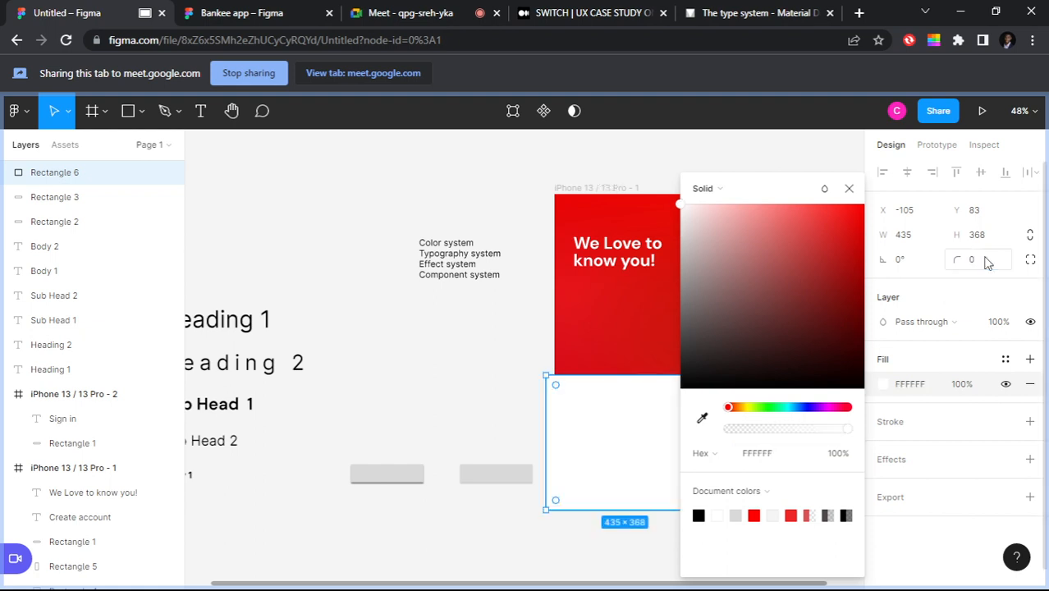
Step: Set the corner radius of the white 435 × 368 rectangle to 70 and close its color picker
click(988, 261)
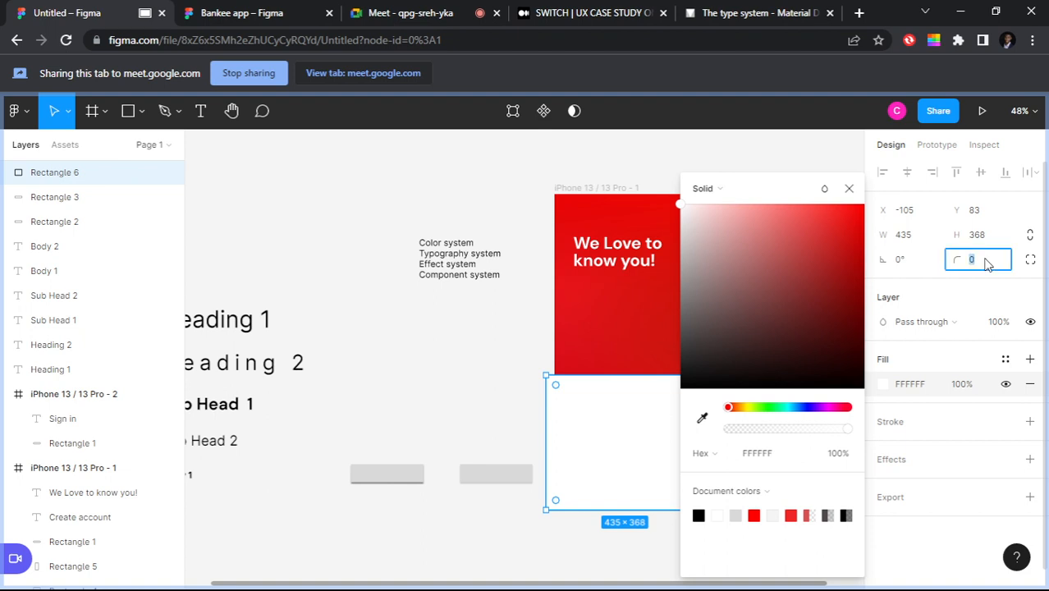
text(70)
key(Return)
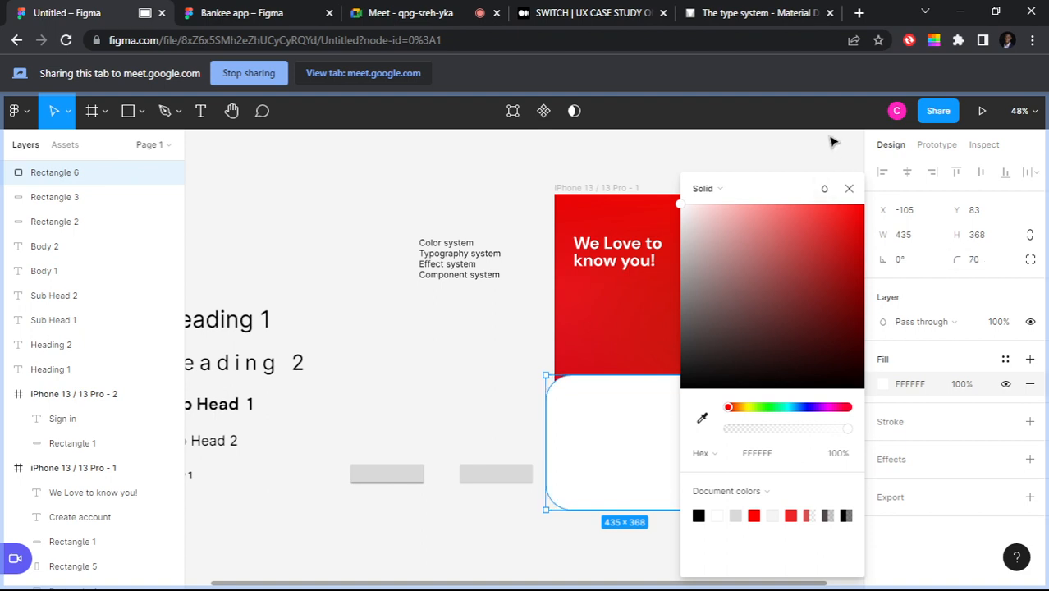
click(849, 189)
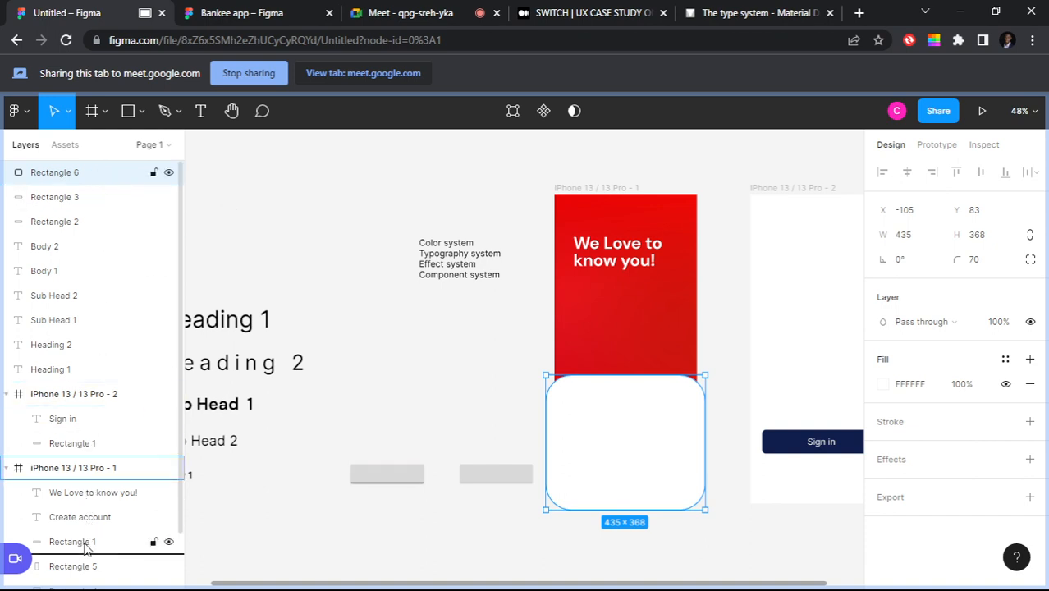
Step: Move the rounded white rectangle into the iPhone 13 / 13 Pro - 1 frame and bring the Create account button's rectangle above it
drag(86, 539, 84, 535)
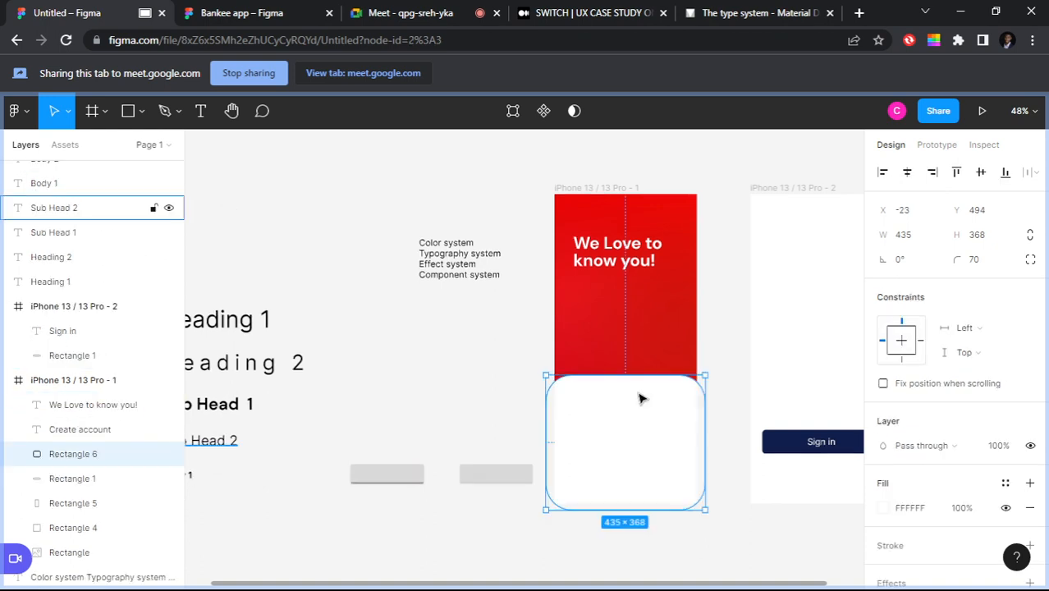
click(725, 289)
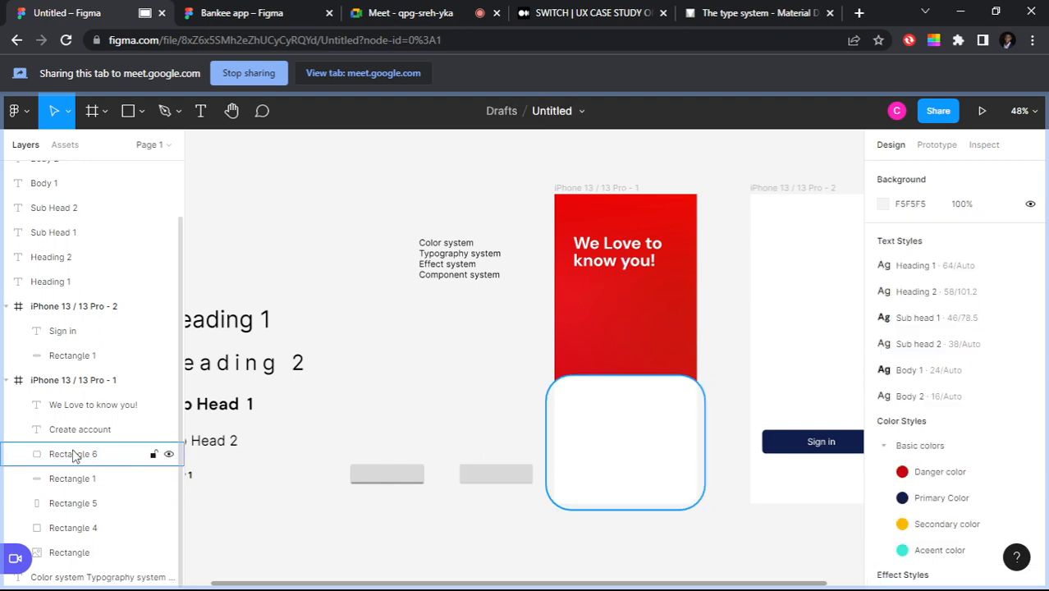
click(82, 454)
click(94, 480)
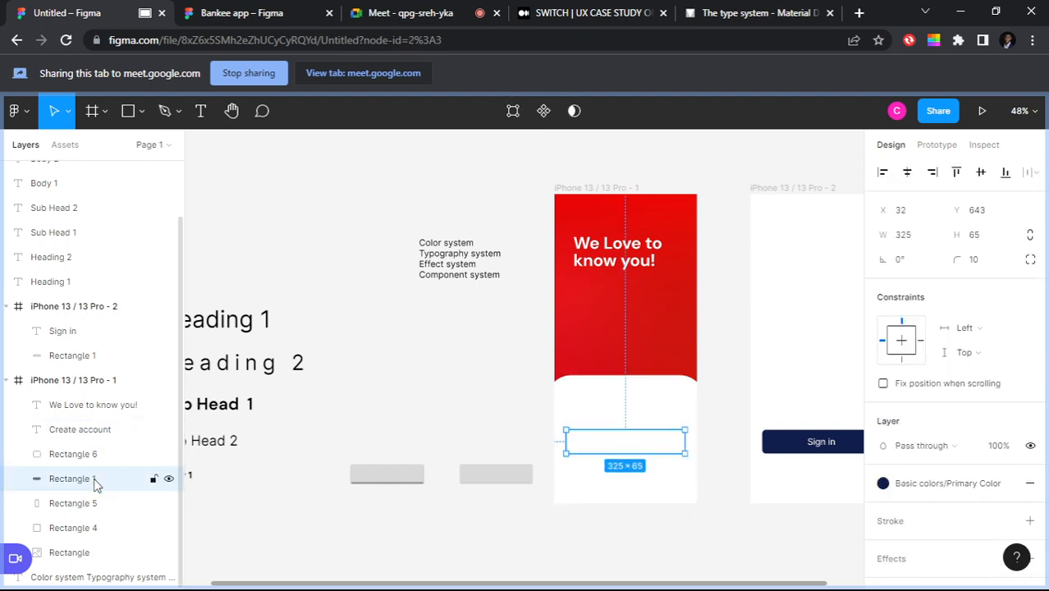
drag(94, 480, 98, 453)
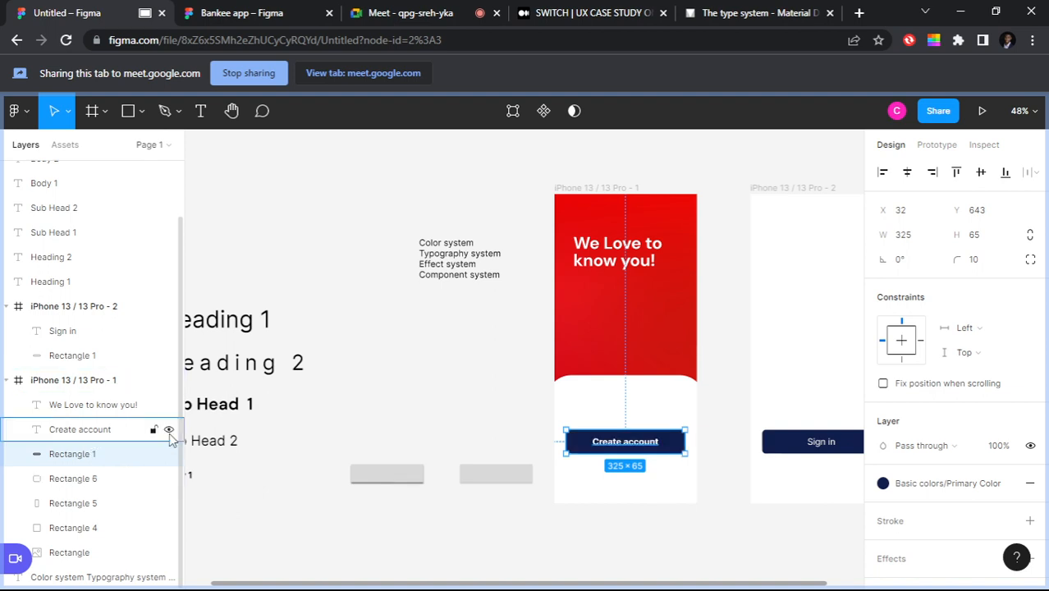
click(717, 364)
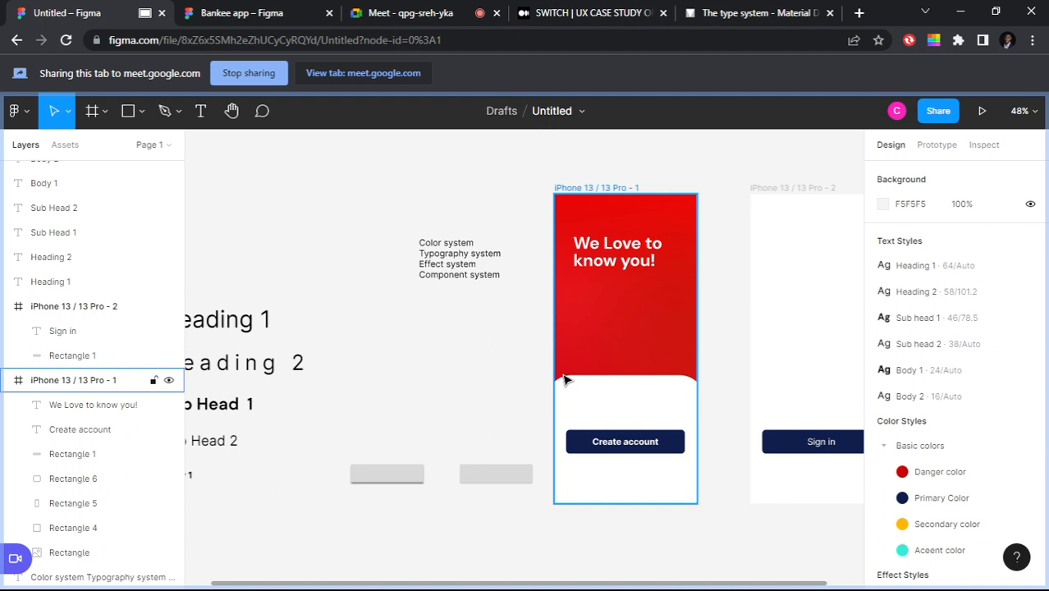
Step: Run the Storyset by Freepik plugin with the iPhone 13 / 13 Pro - 1 frame selected
scroll(749, 289, down, 2)
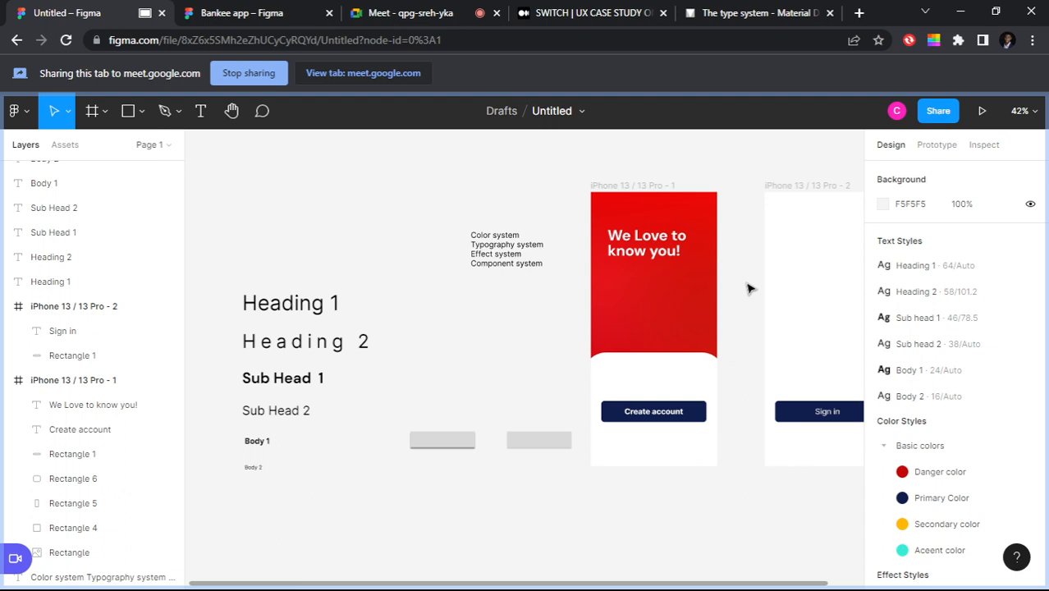
scroll(749, 289, down, 1)
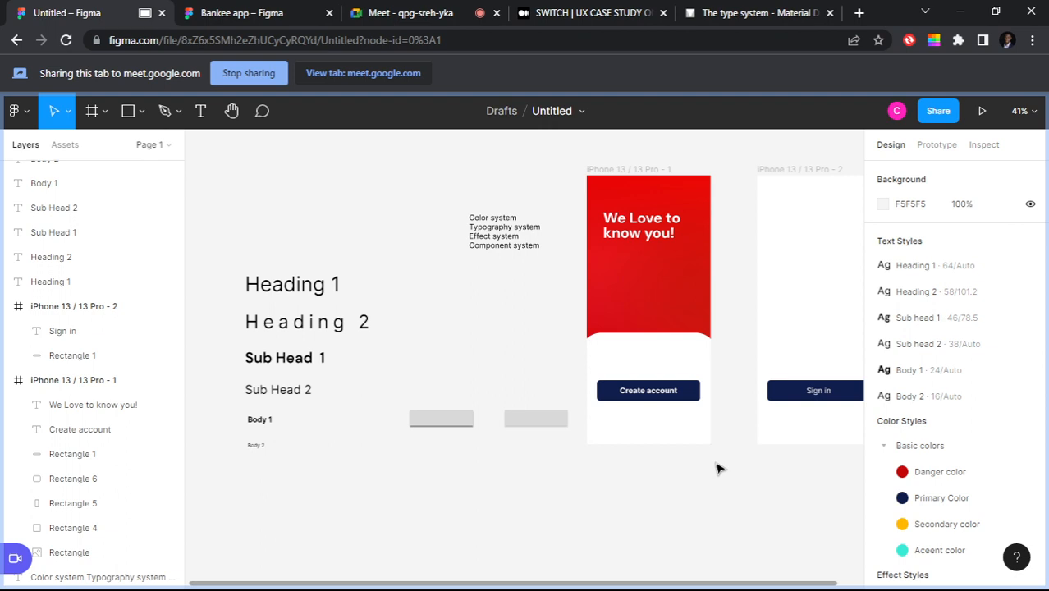
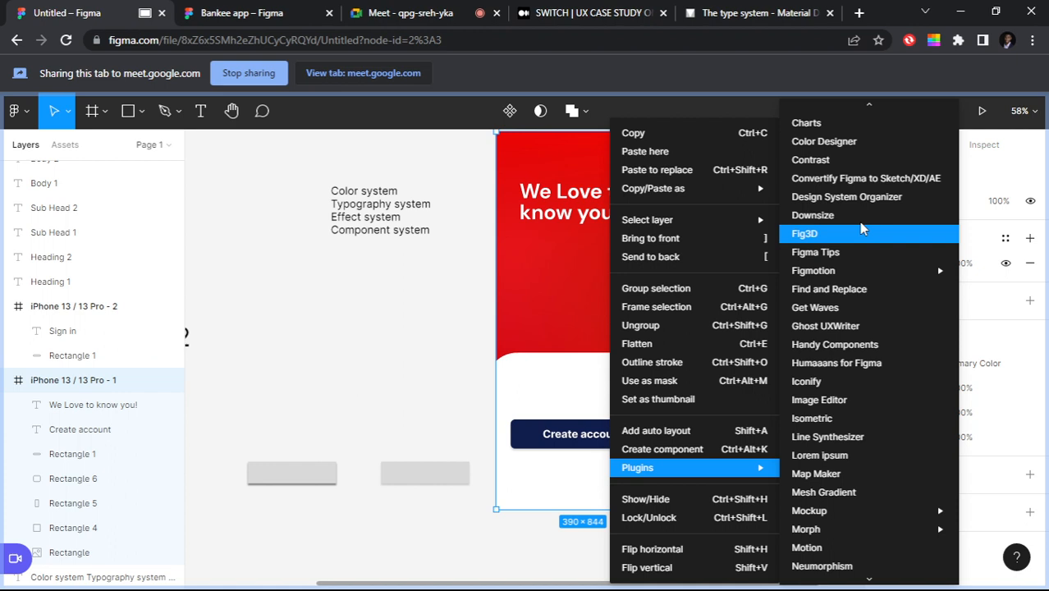
scroll(871, 270, down, 2)
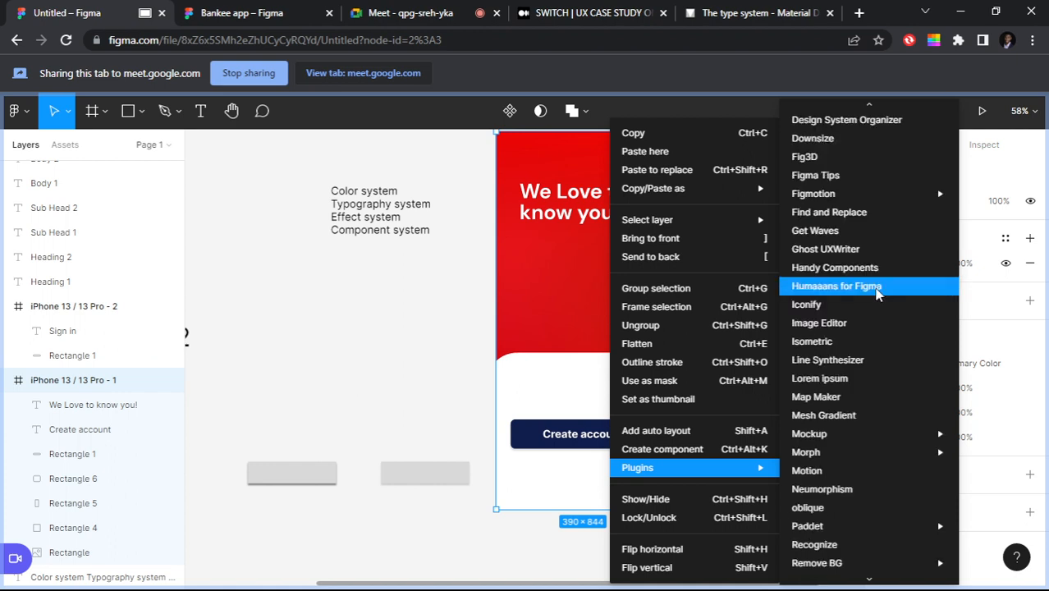
scroll(877, 294, up, 4)
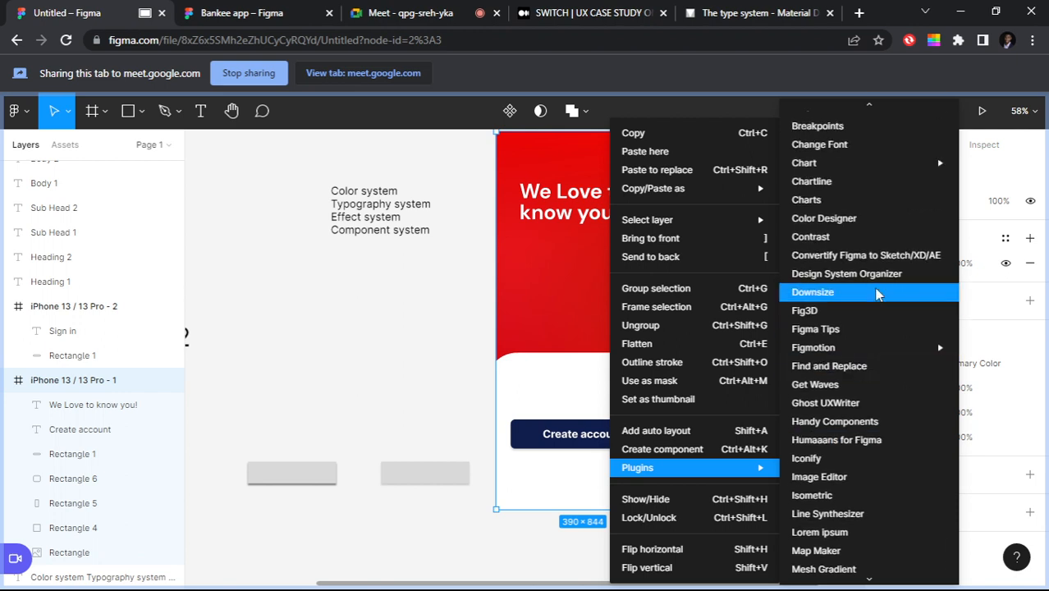
scroll(877, 294, down, 6)
scroll(877, 293, down, 4)
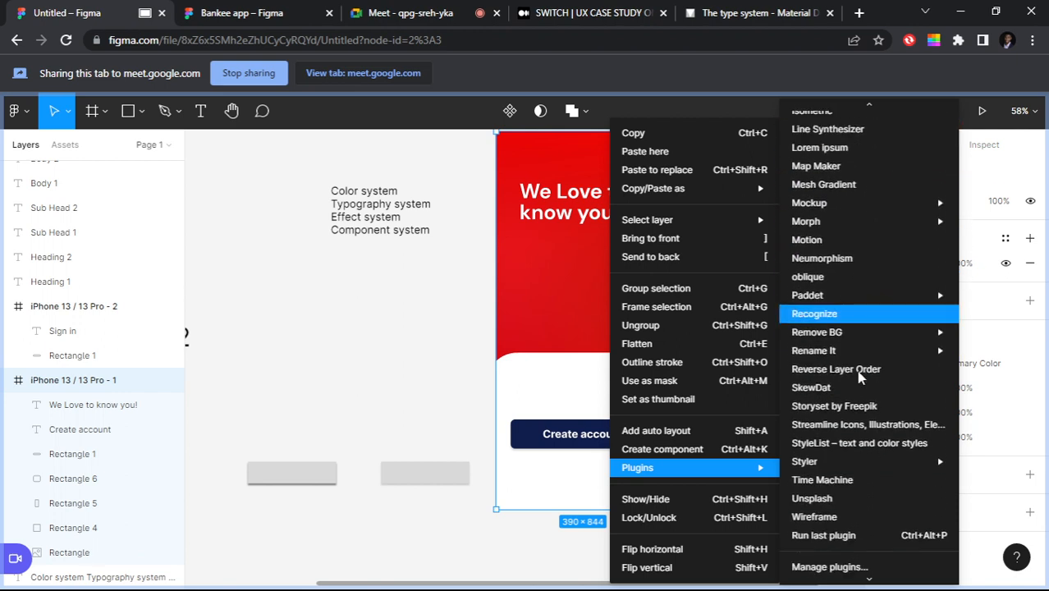
click(847, 408)
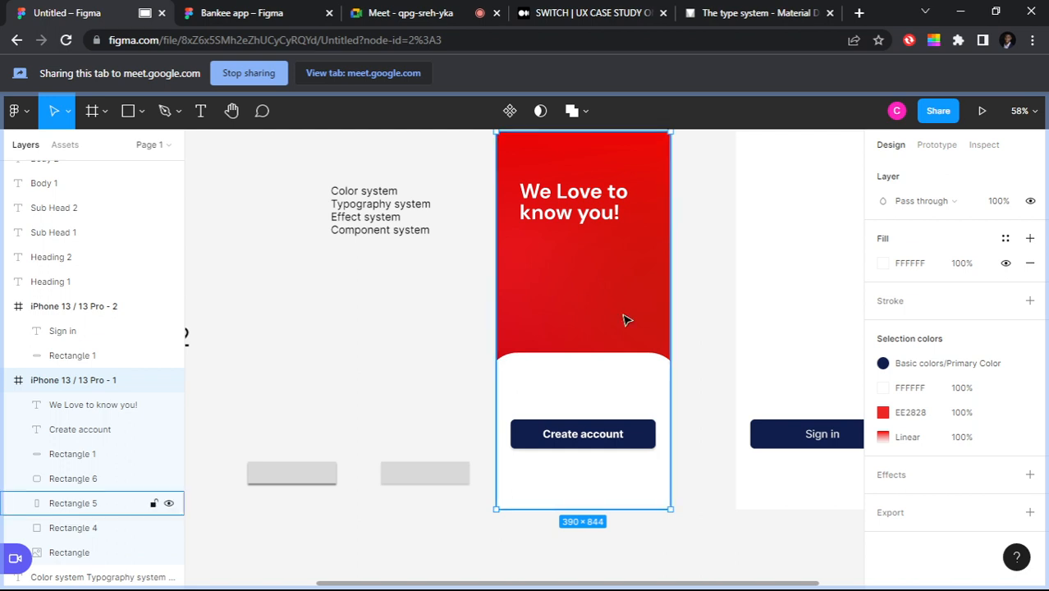
key(ctrl+alt+p)
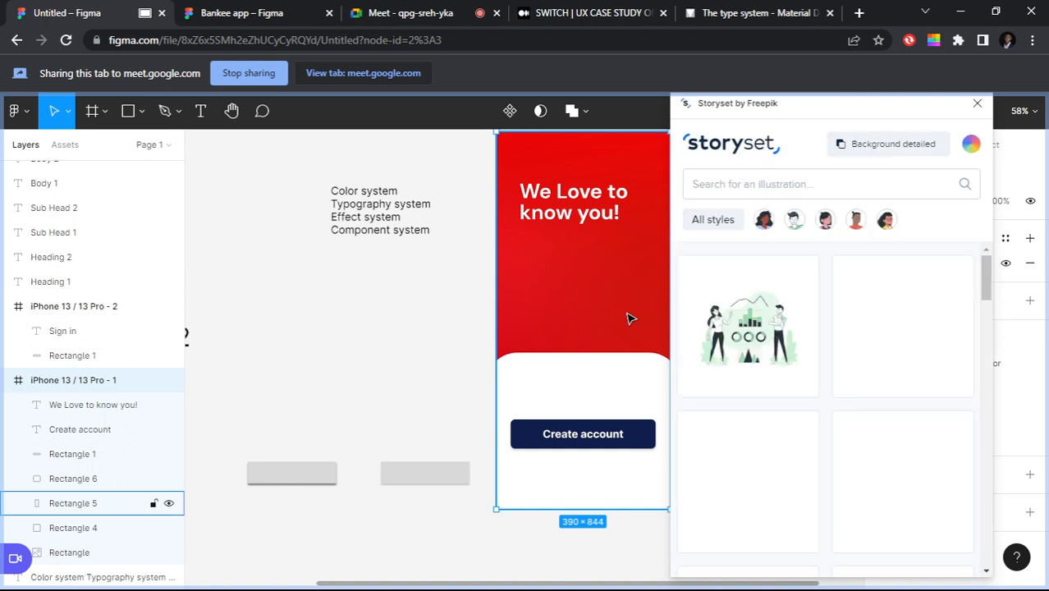
Step: Search Storyset for "welcome" illustrations and insert the orange-red "Thank You, Teacher!" group illustration
click(814, 184)
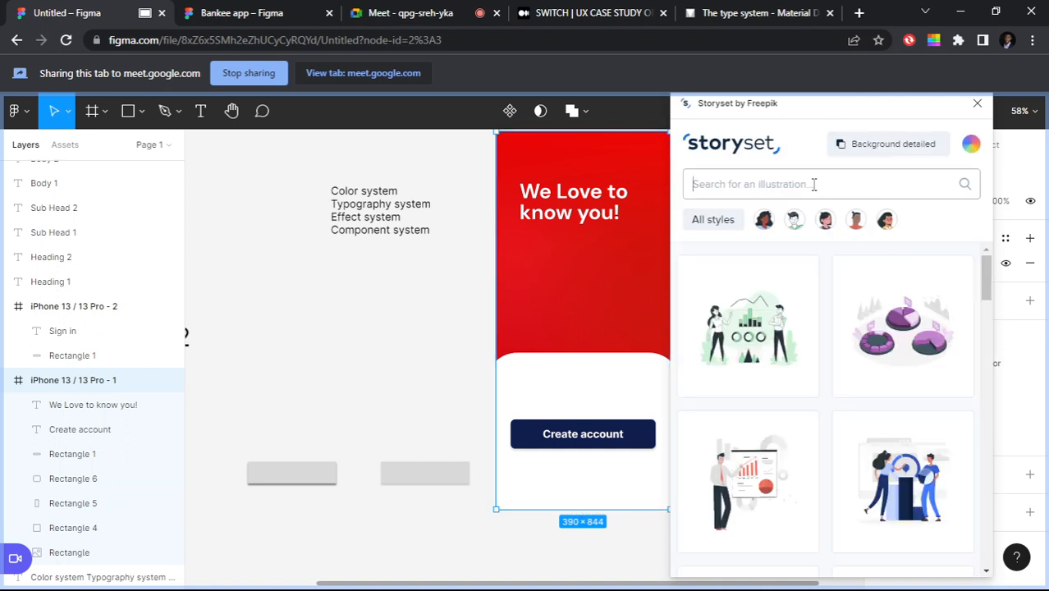
text(welcome)
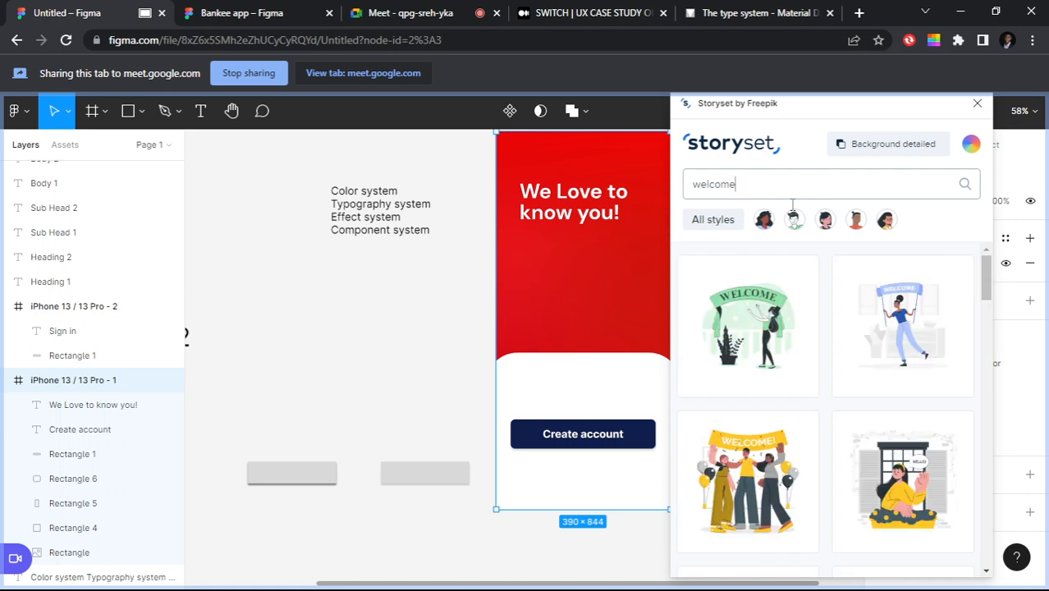
scroll(884, 335, down, 1)
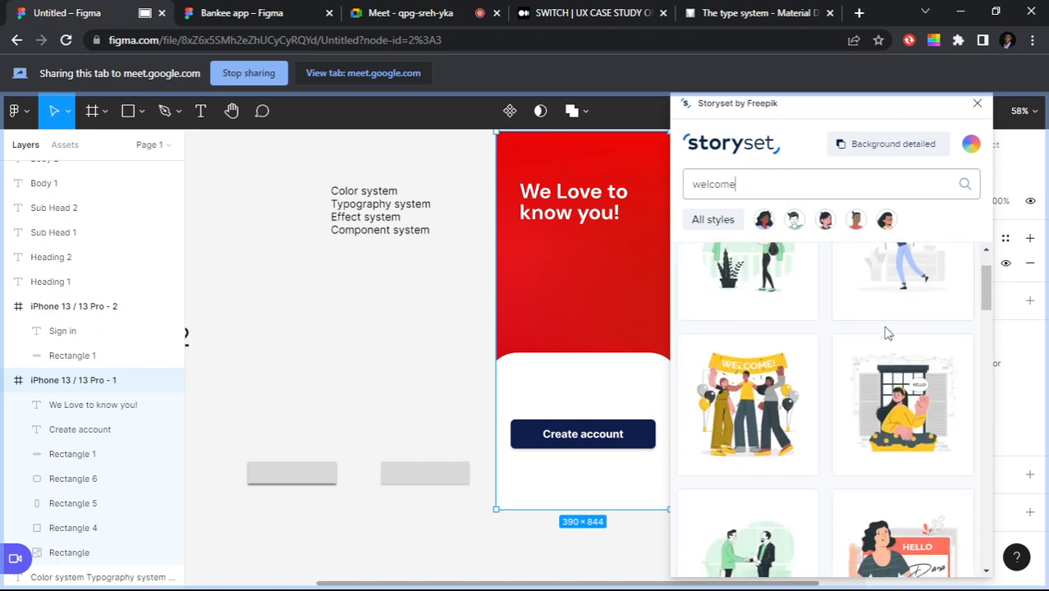
scroll(890, 472, up, 1)
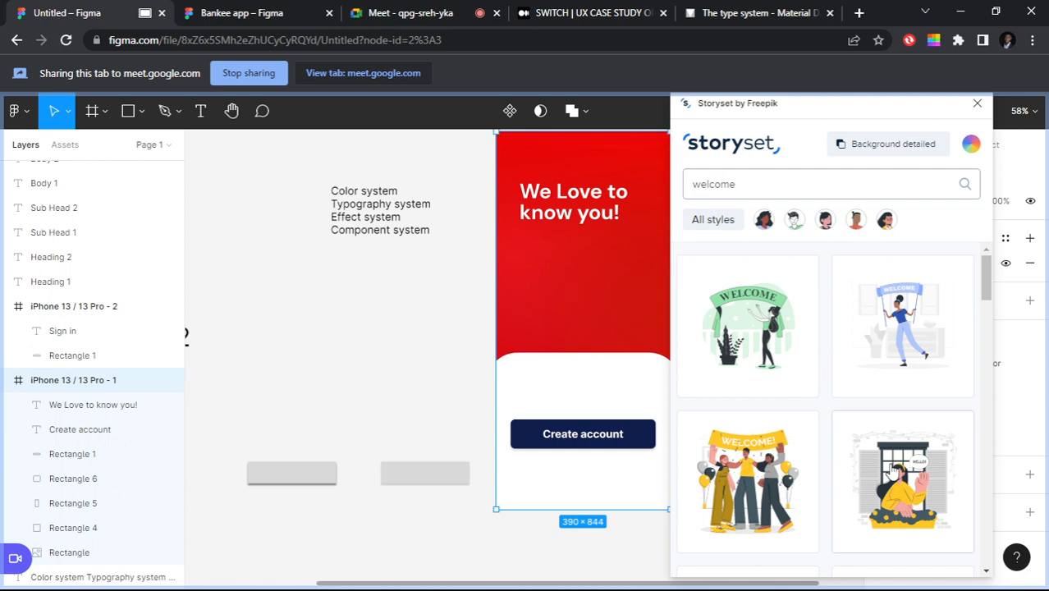
scroll(894, 468, down, 4)
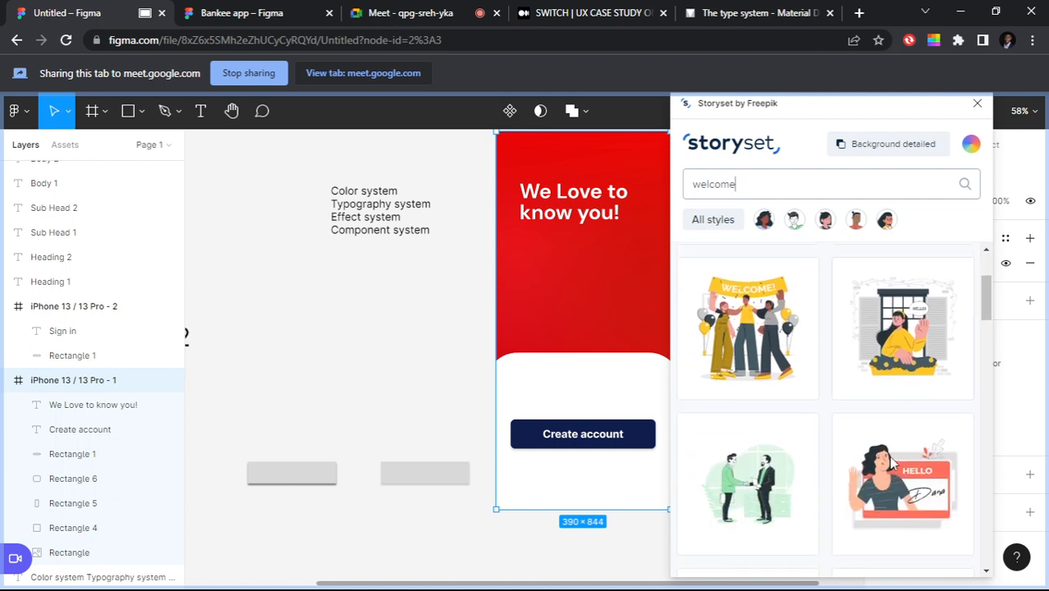
scroll(894, 464, down, 2)
scroll(891, 460, down, 1)
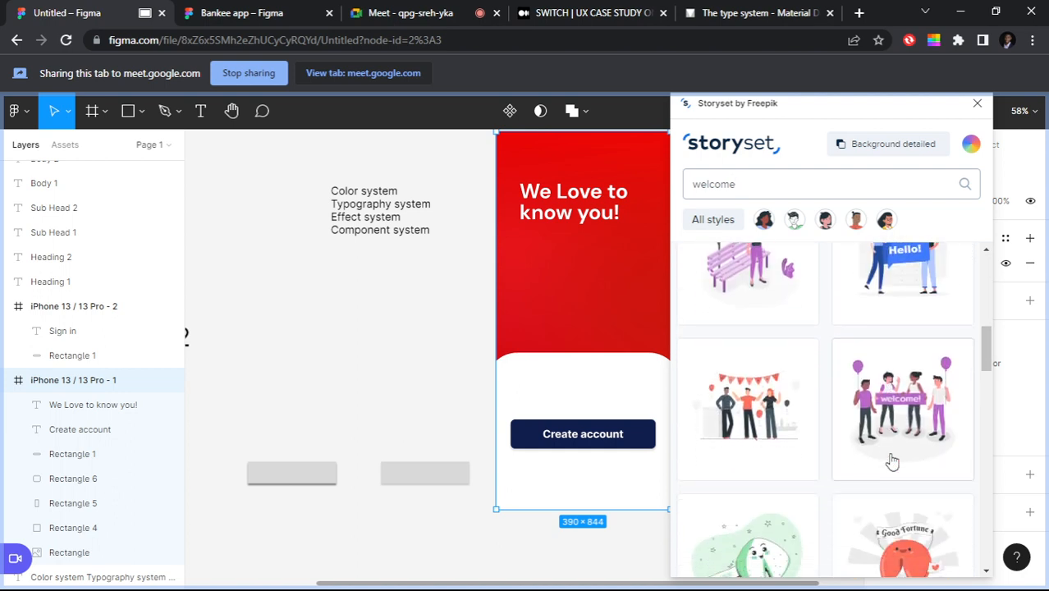
scroll(908, 419, down, 1)
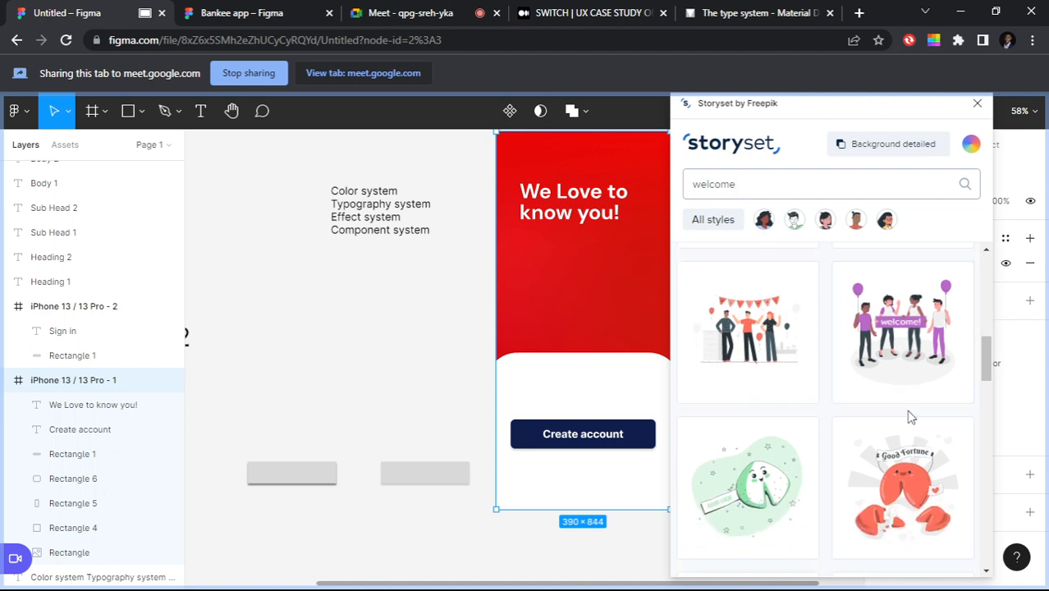
scroll(909, 417, down, 1)
scroll(907, 409, down, 1)
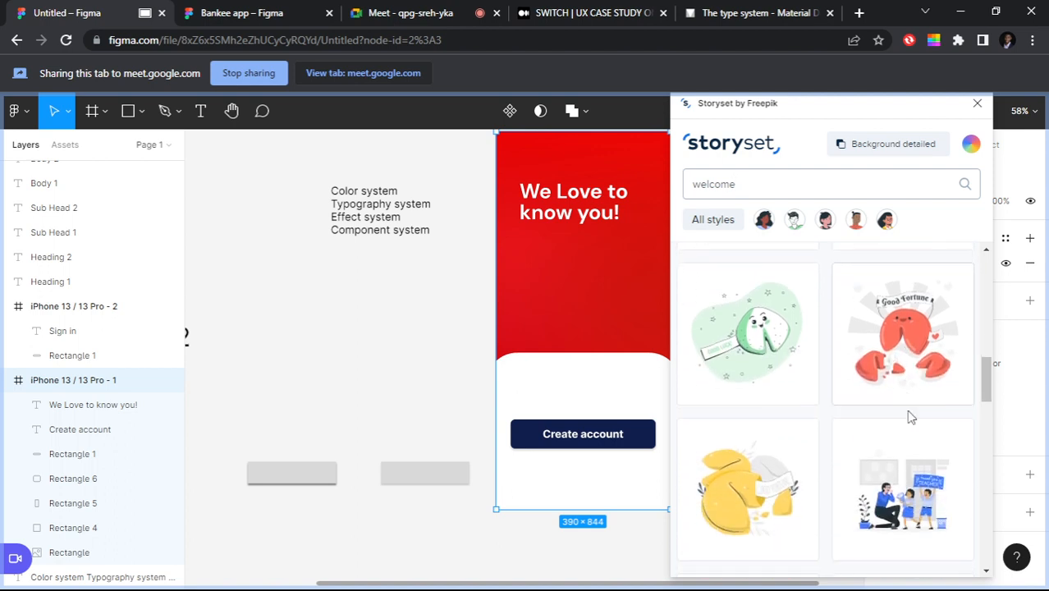
scroll(756, 377, down, 2)
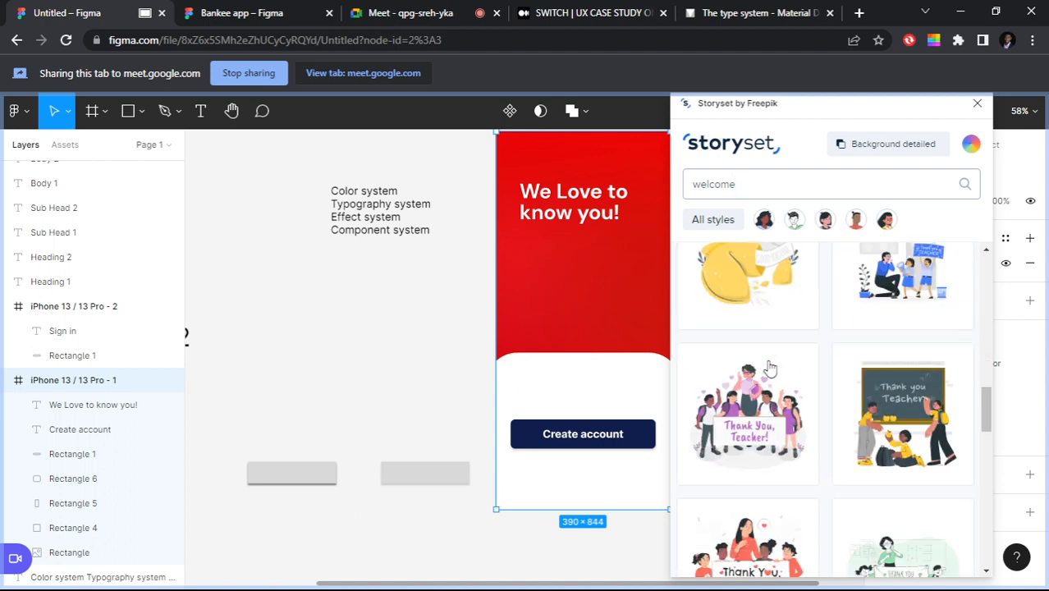
scroll(763, 373, down, 3)
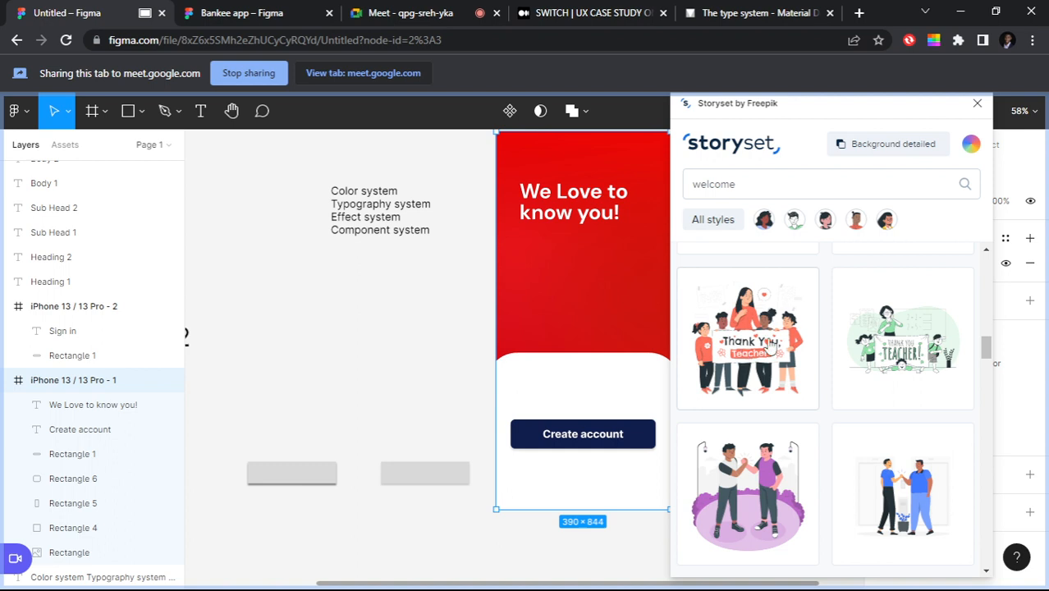
click(762, 348)
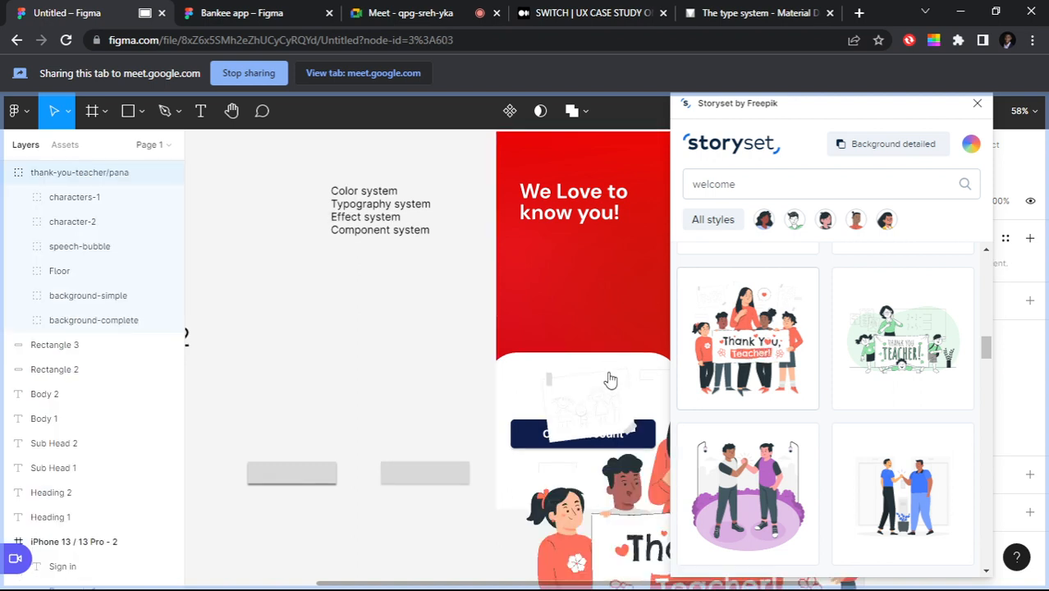
Step: Scale the illustration down to about 241 × 251 and place it between the heading and the Create account button
key(k)
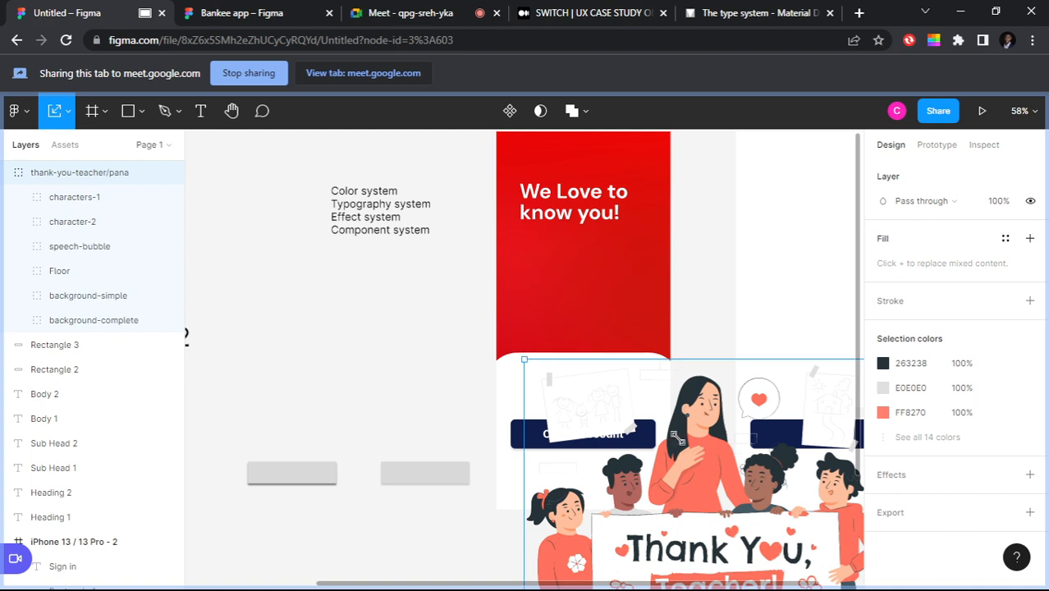
drag(675, 437, 774, 557)
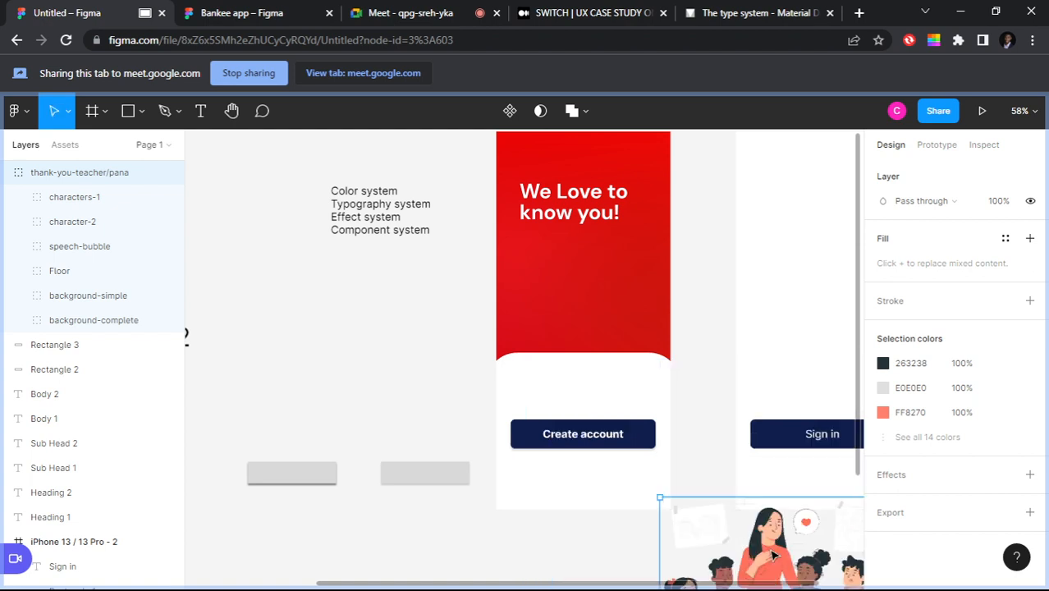
drag(774, 556, 497, 370)
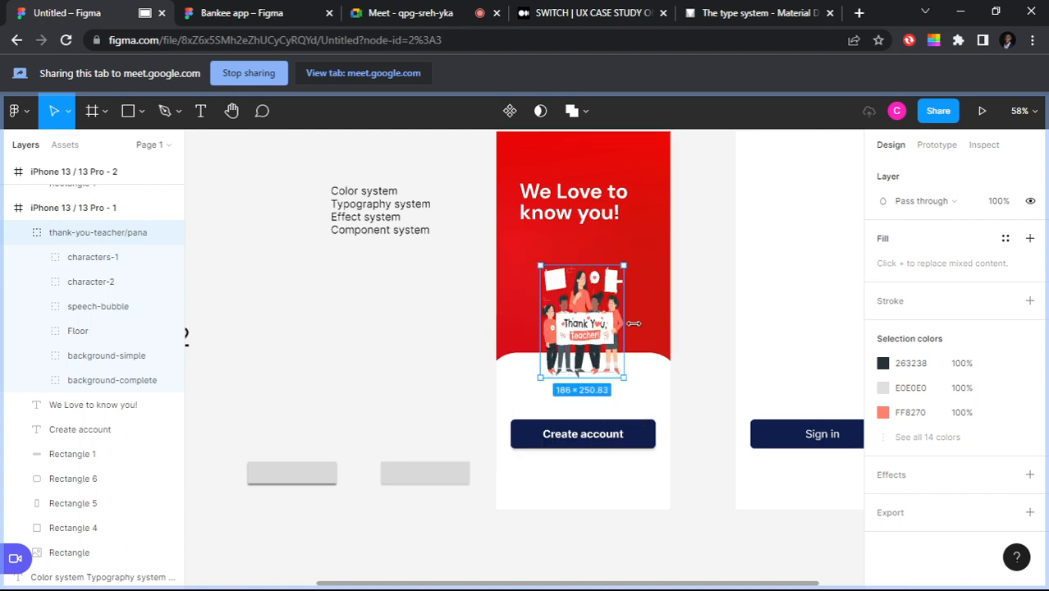
drag(634, 323, 659, 324)
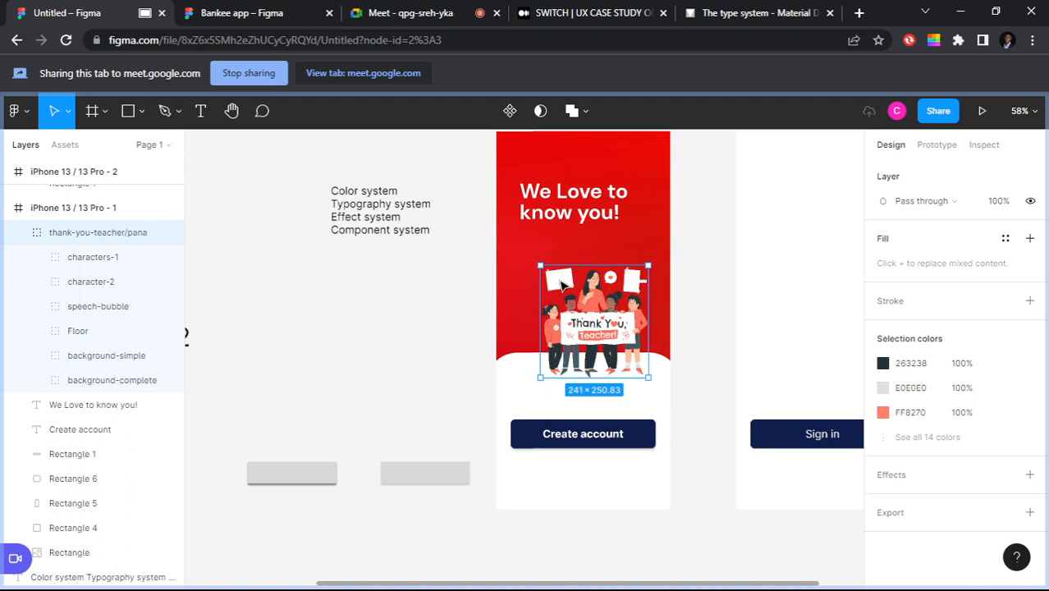
key(k)
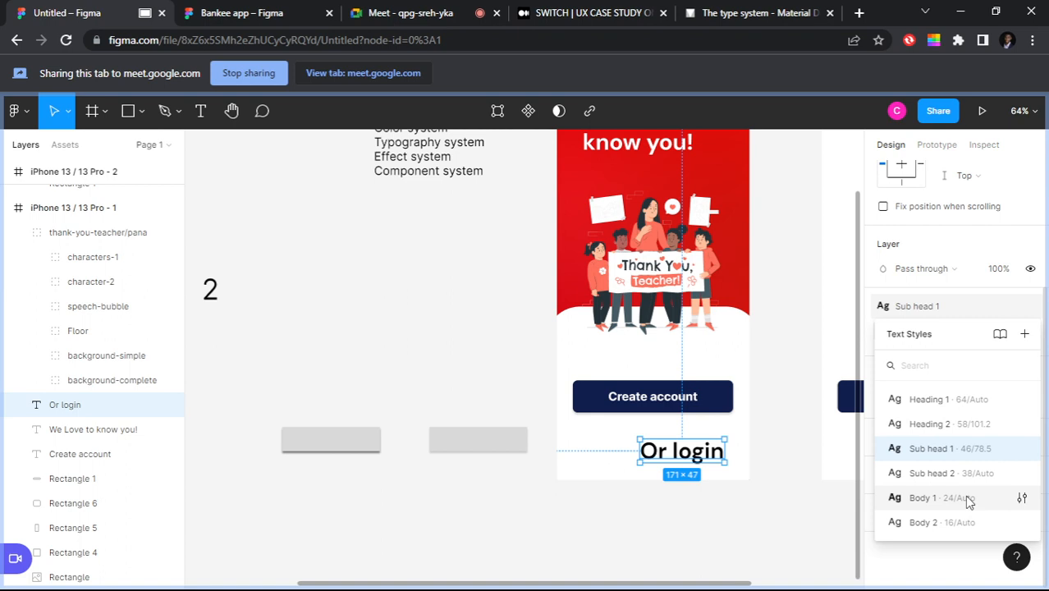
Step: Apply the Body 1 text style to the Or login text below the Create account button
click(923, 498)
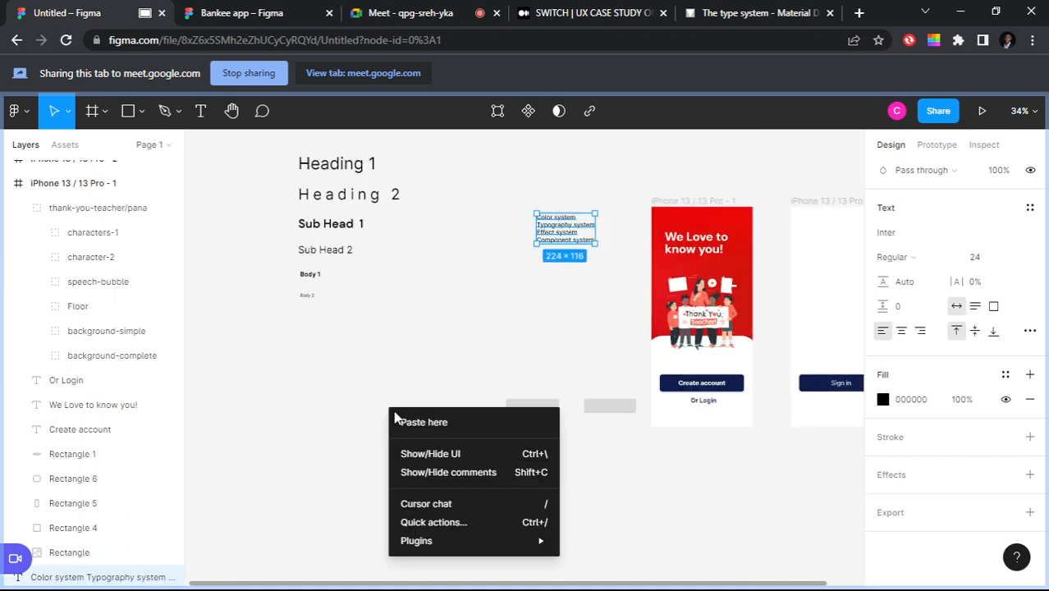
mouse_move(485, 546)
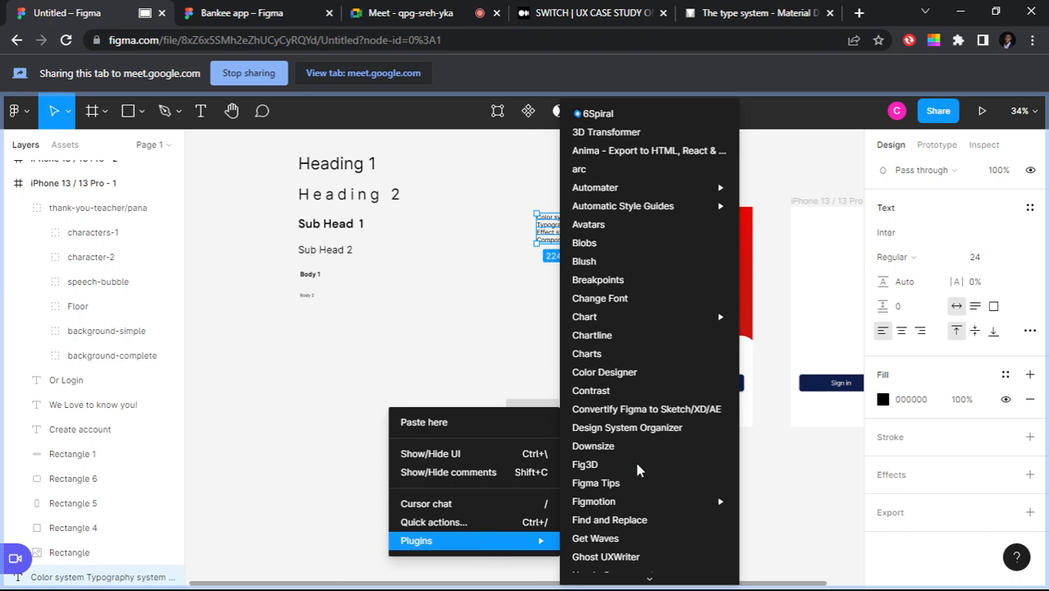
scroll(650, 427, down, 3)
scroll(650, 426, down, 6)
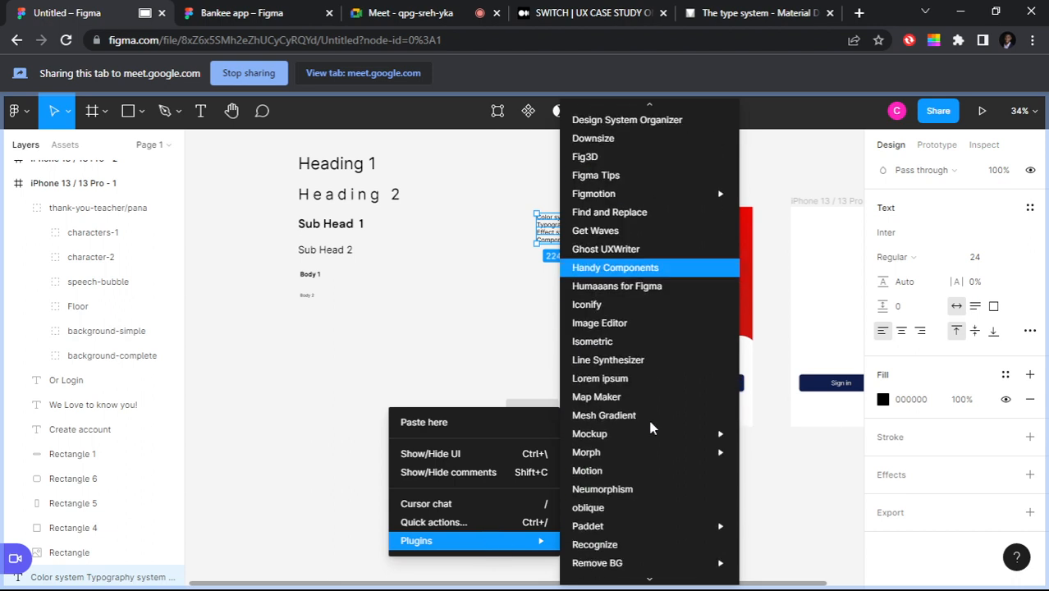
mouse_move(652, 427)
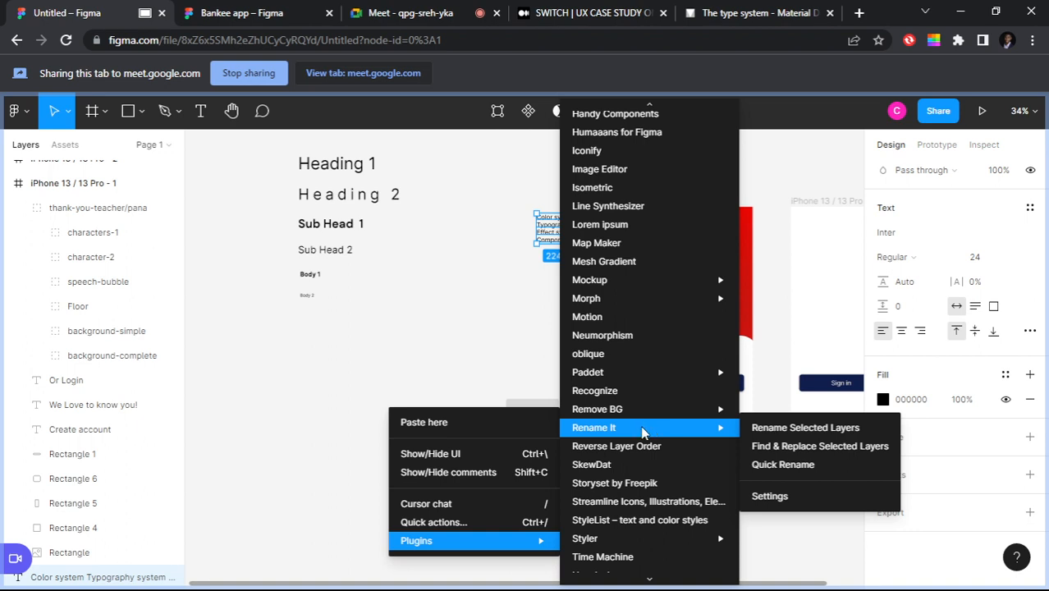
click(383, 350)
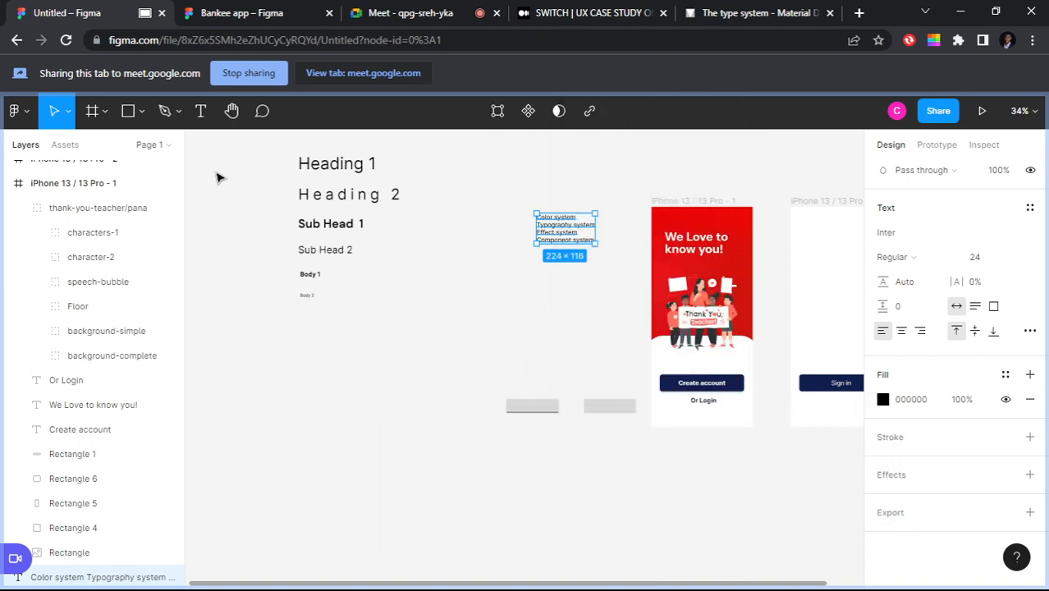
Step: Draw a 203 × 203 circle below the text samples and duplicate it to make a row of three circles
click(129, 112)
click(143, 110)
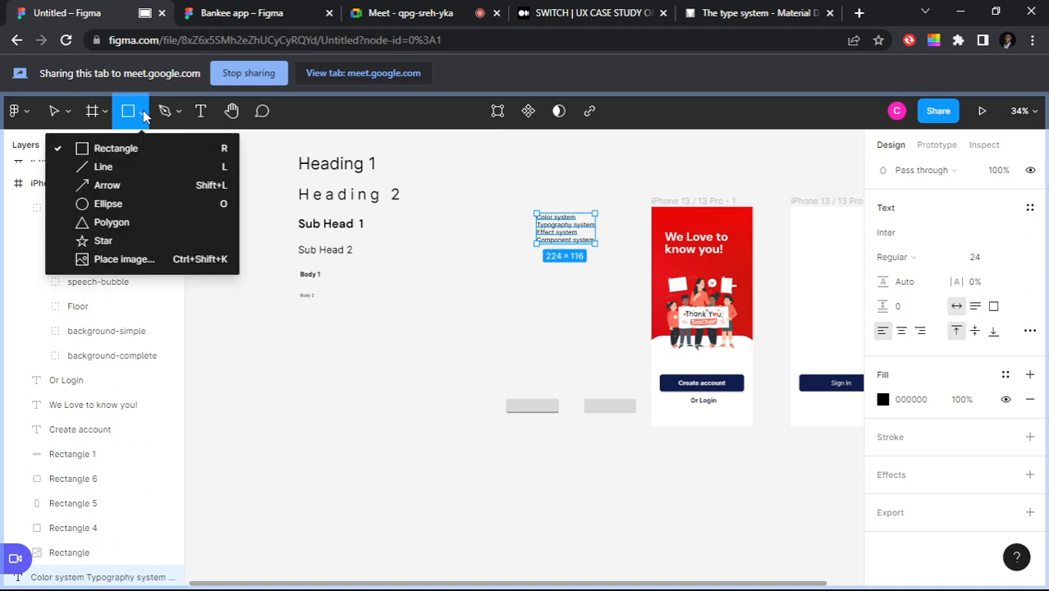
click(86, 204)
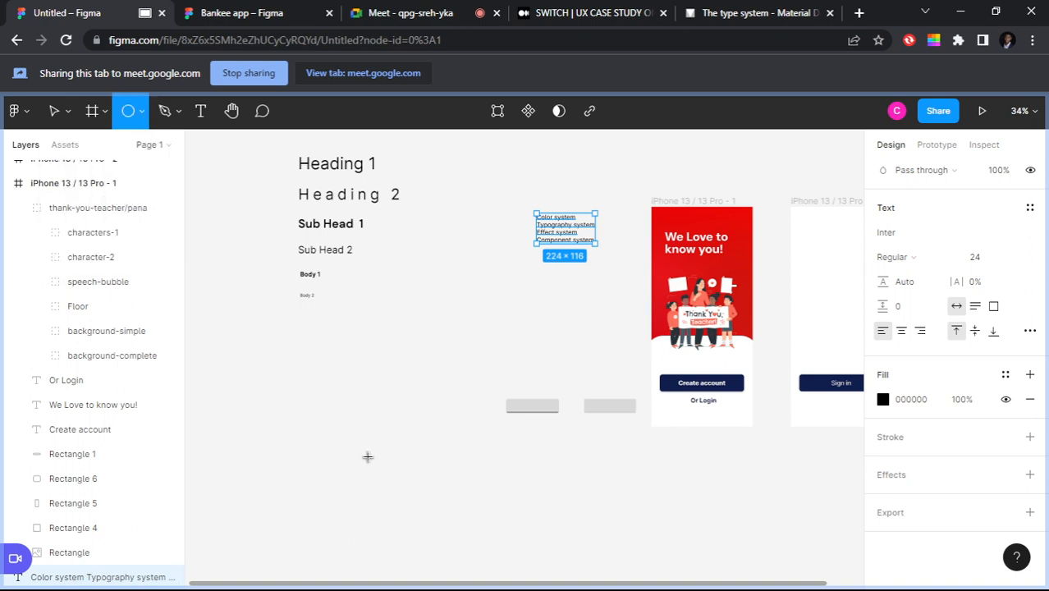
mouse_move(273, 435)
mouse_down()
mouse_move(329, 492)
mouse_move(374, 469)
mouse_move(476, 476)
mouse_up()
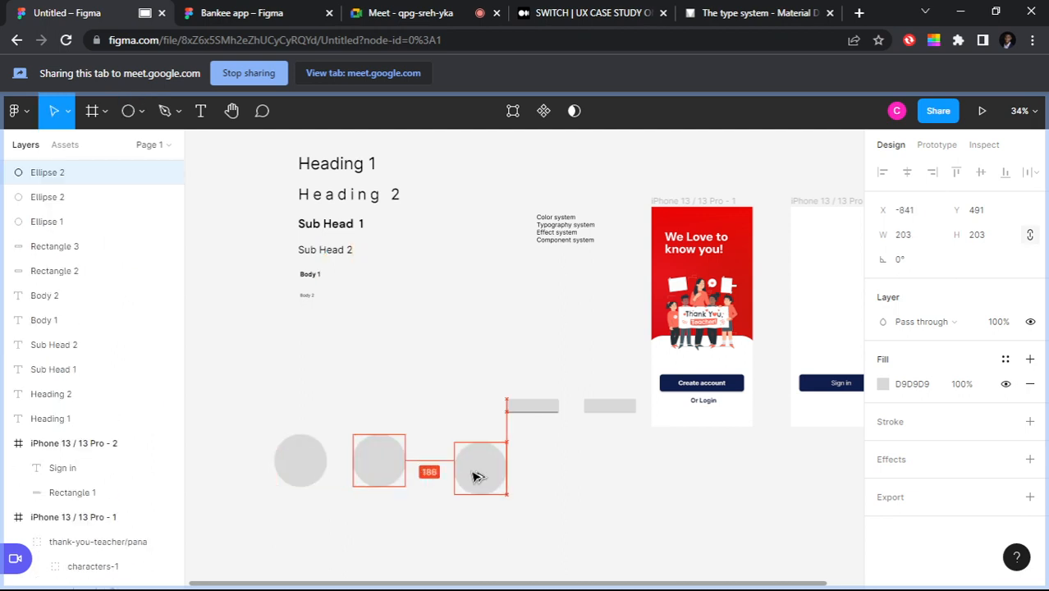
Step: Fill the three circles with red FB1010, green 43F006 and blue 1713D6 from left to right
click(304, 463)
scroll(906, 394, down, 1)
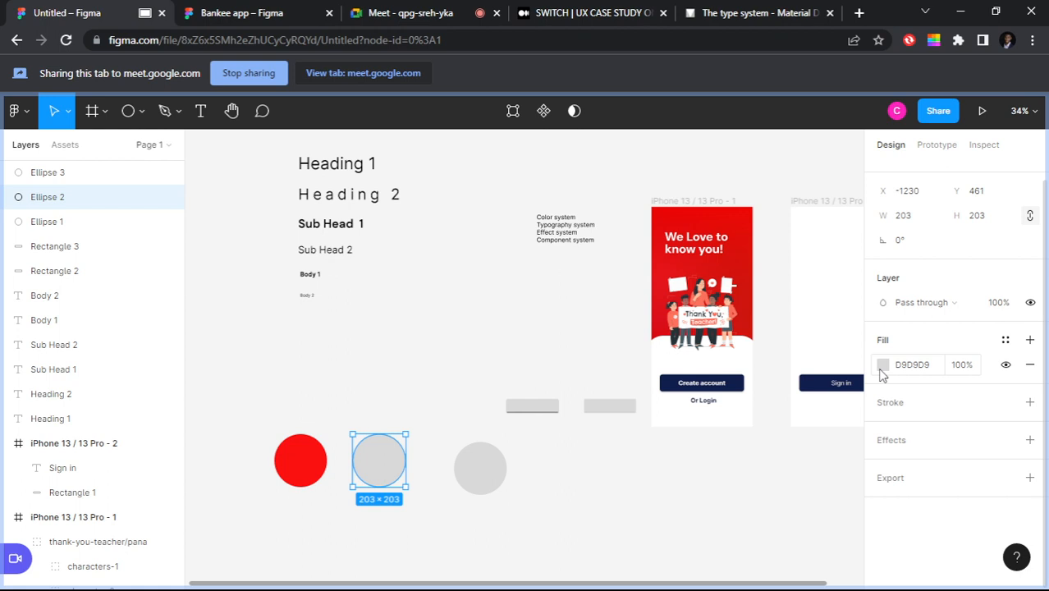
click(883, 370)
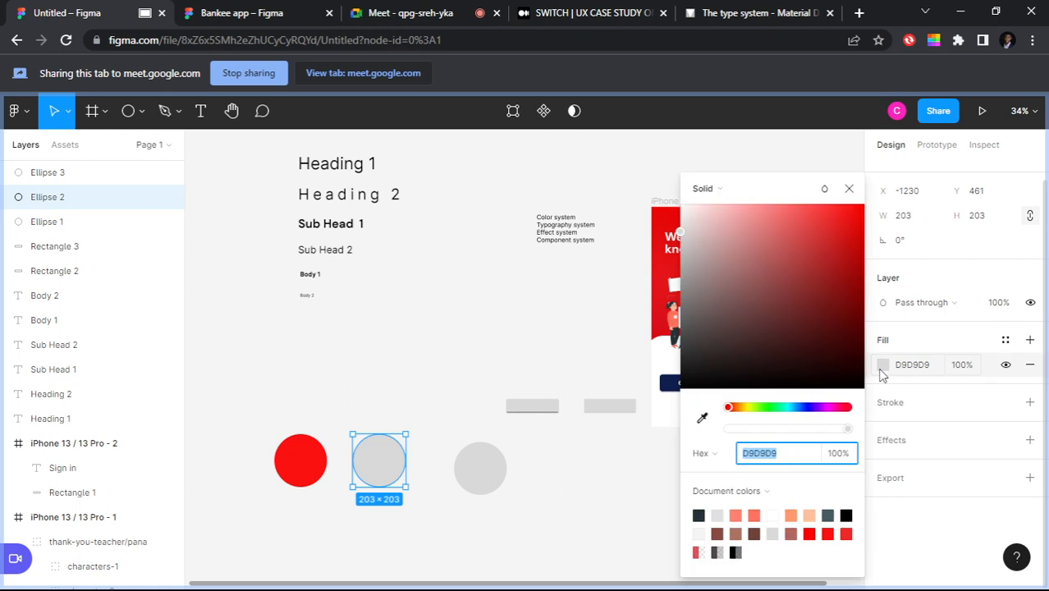
click(762, 407)
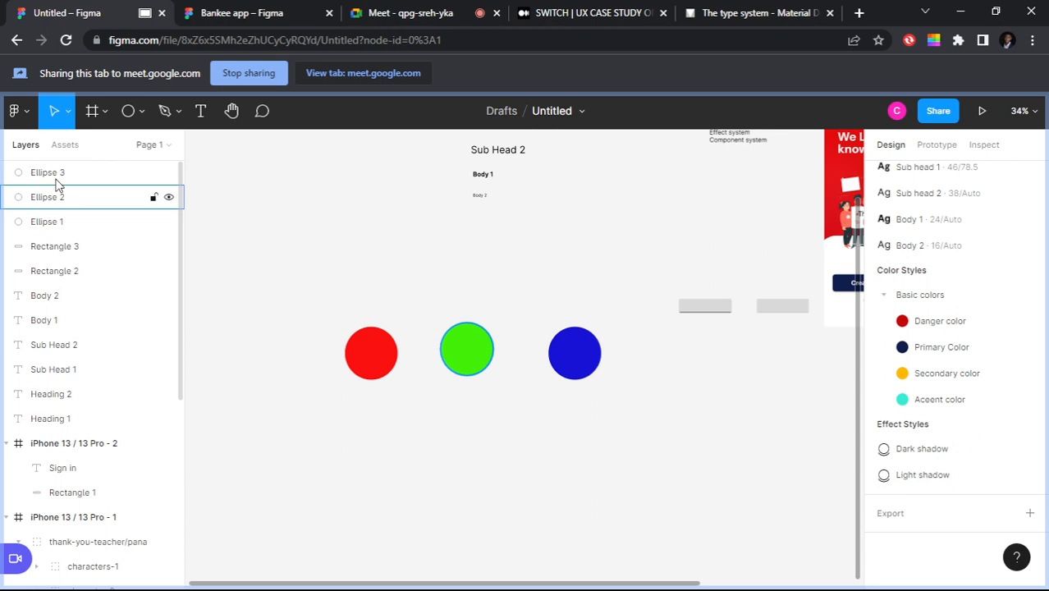
Step: Generate color styles from the red, green and blue circles together with the Styler plugin
click(73, 222)
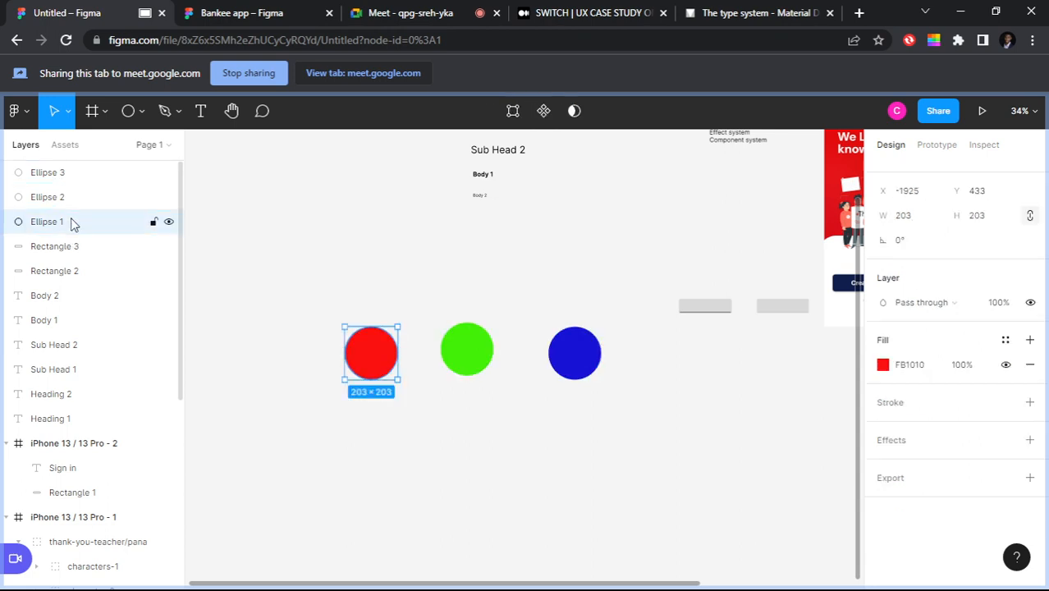
click(63, 200)
click(67, 177)
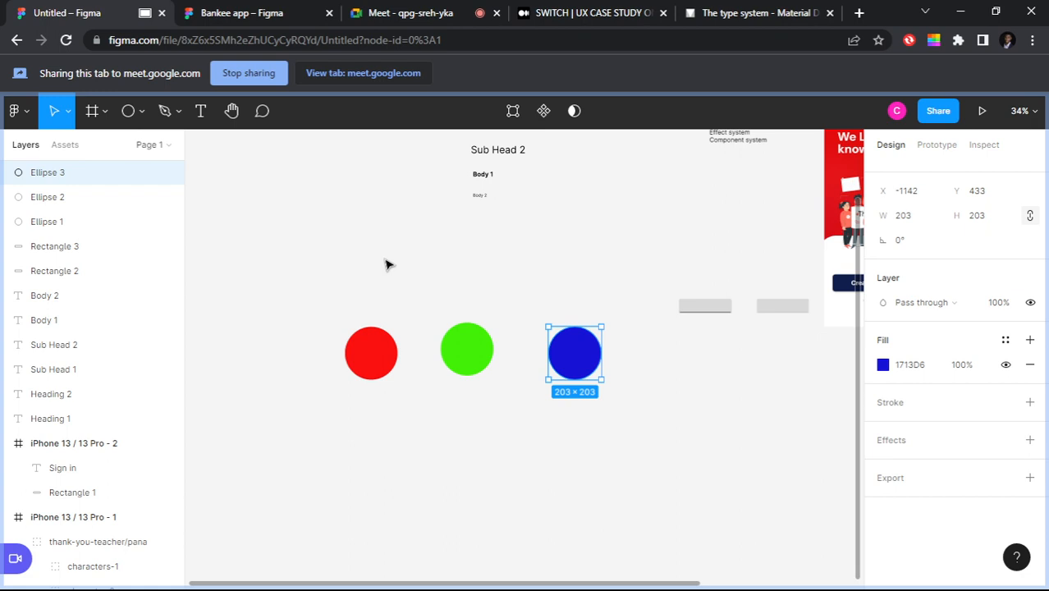
drag(298, 319, 367, 347)
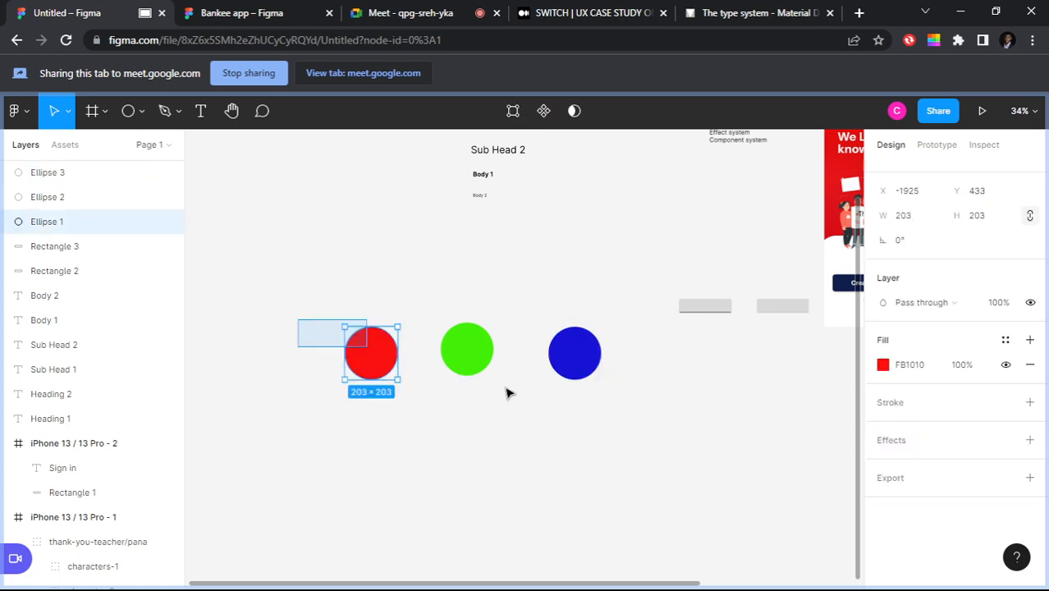
drag(507, 394, 624, 432)
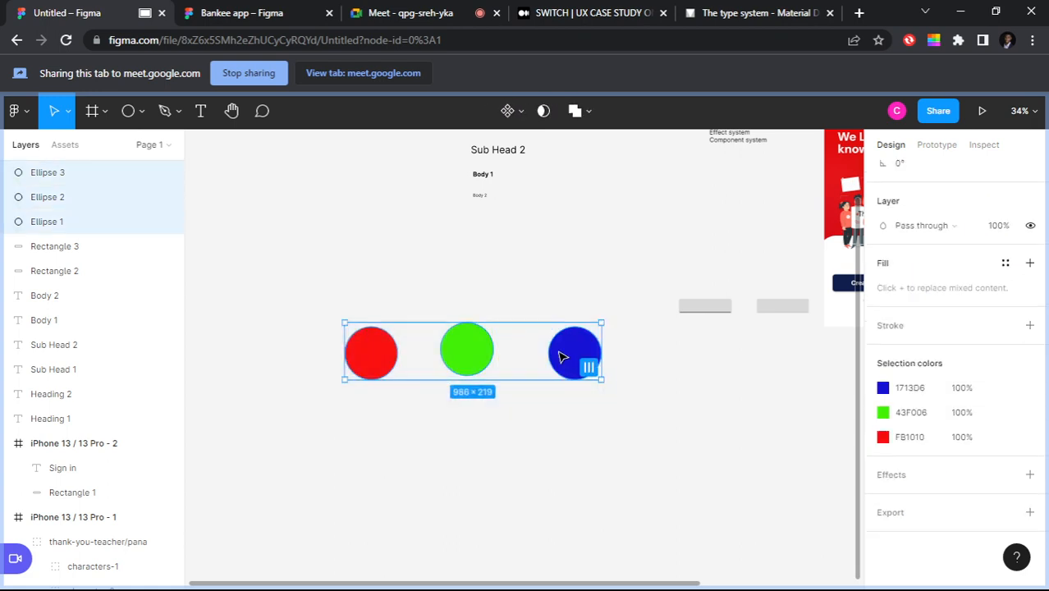
right_click(560, 357)
mouse_move(641, 468)
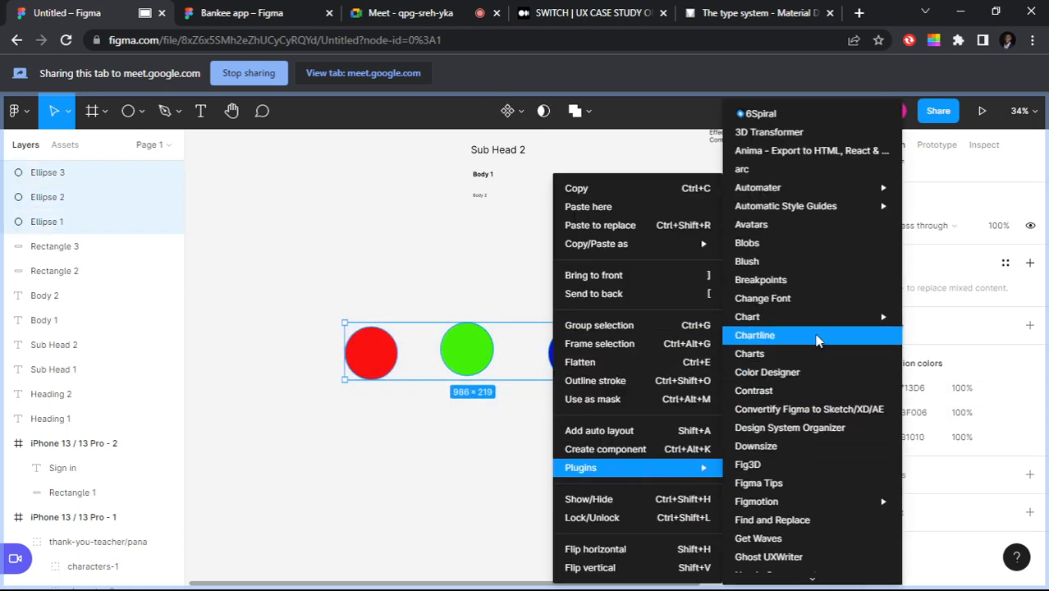
scroll(817, 341, down, 8)
mouse_move(817, 358)
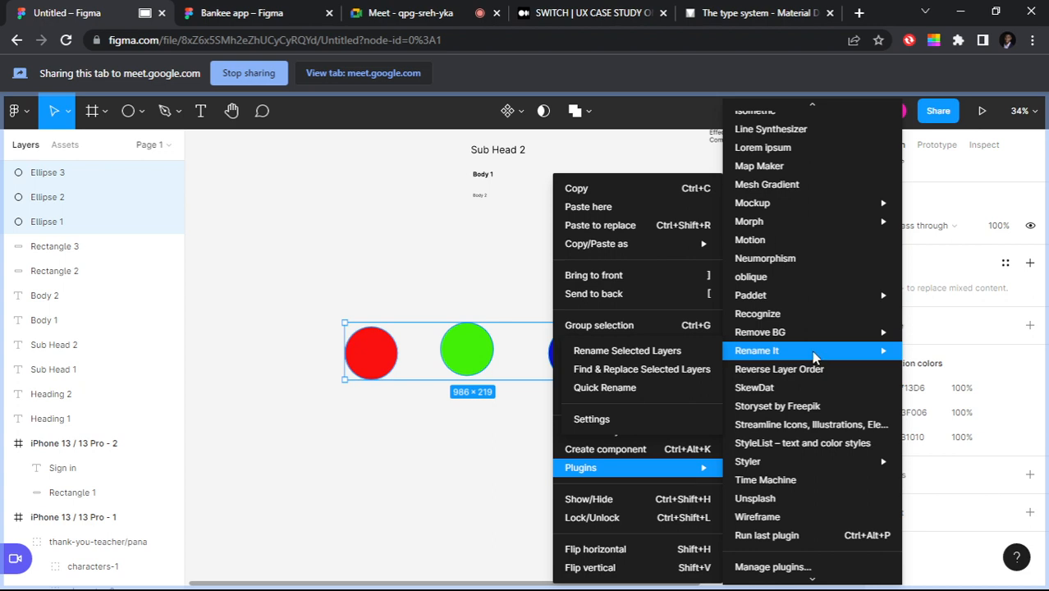
mouse_move(827, 465)
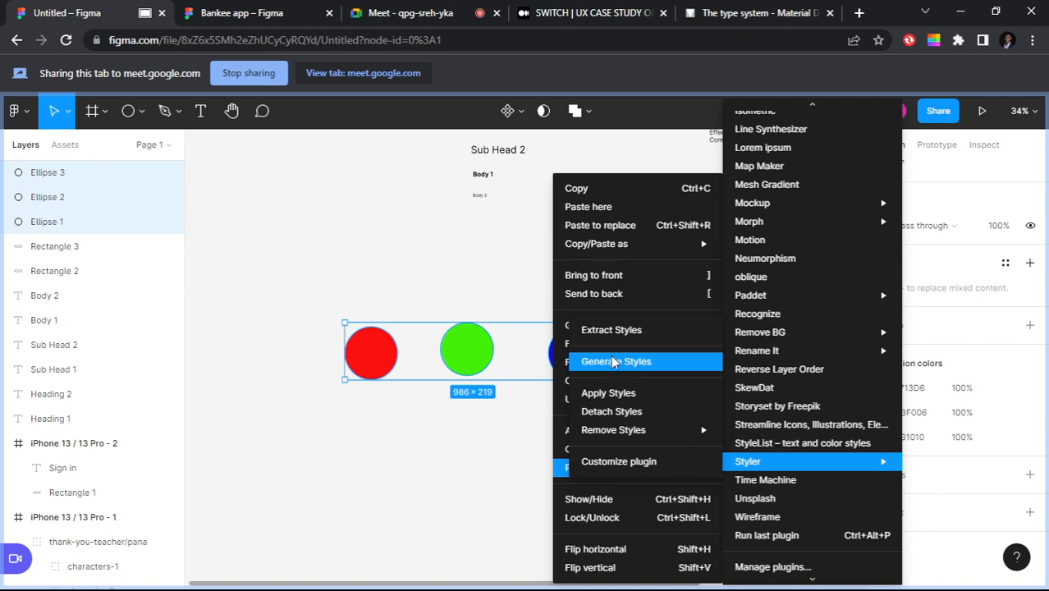
mouse_move(695, 466)
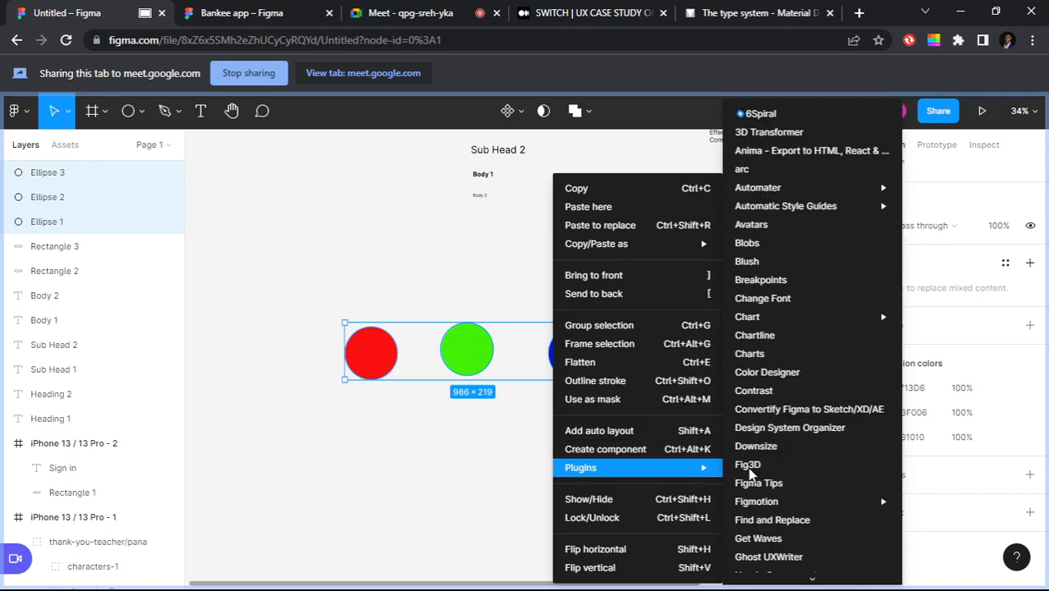
scroll(771, 446, down, 5)
mouse_move(793, 447)
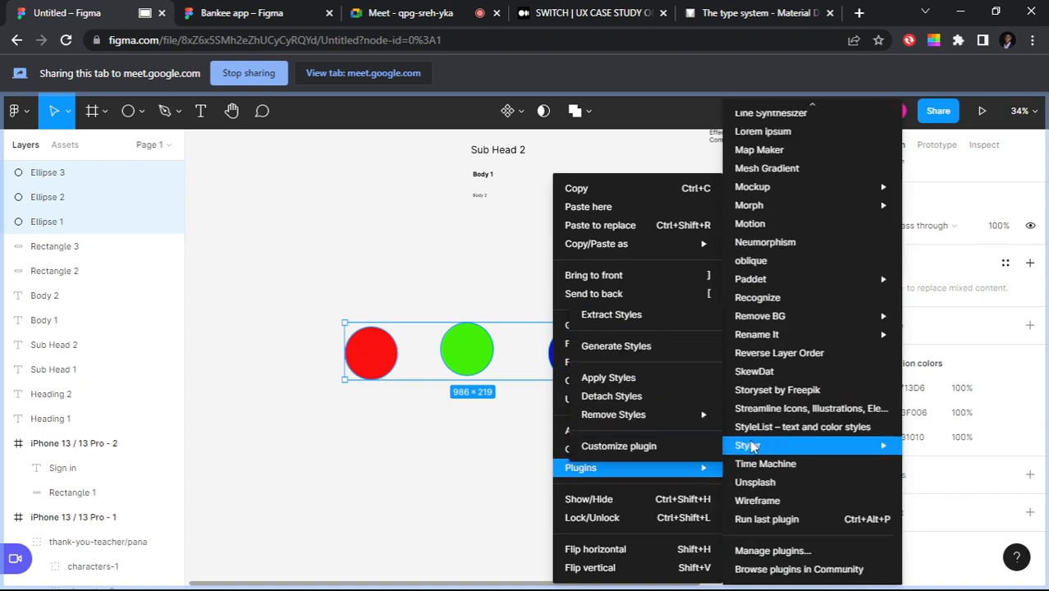
click(634, 350)
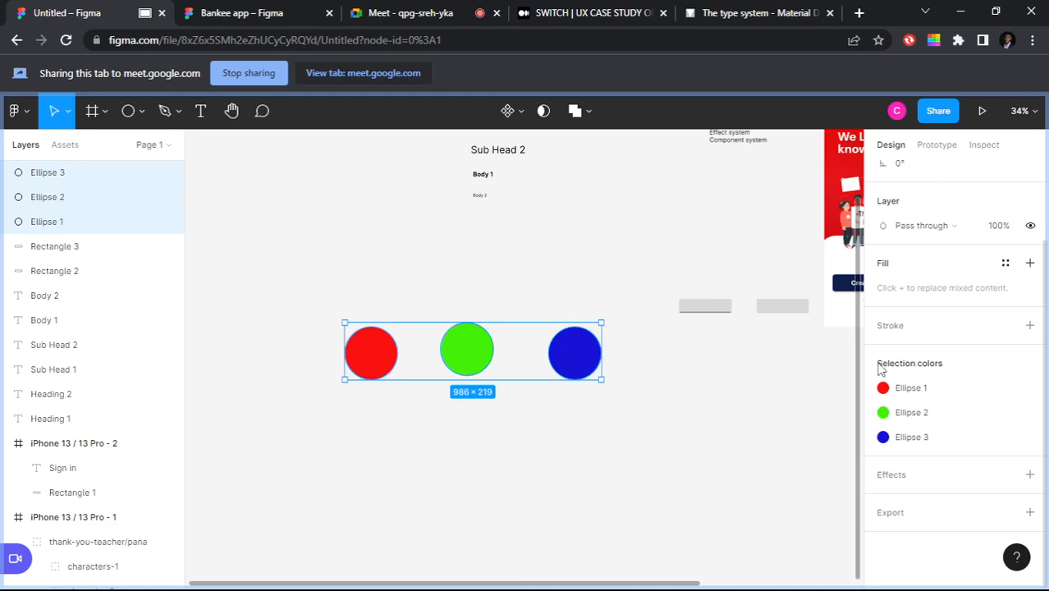
Step: Delete the red, green and blue circles from the canvas
click(551, 370)
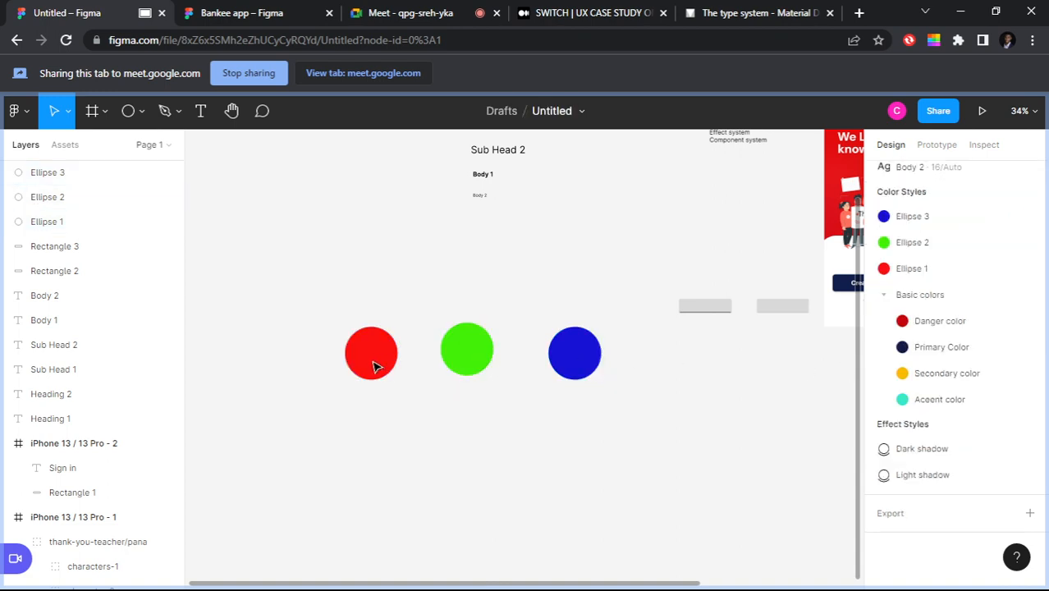
click(375, 364)
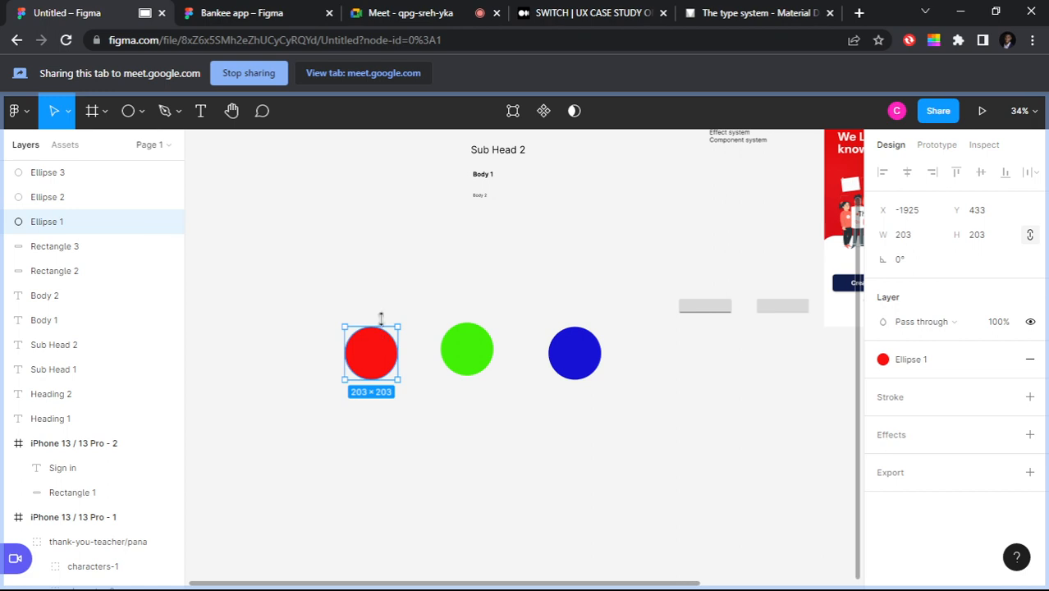
drag(334, 309, 645, 423)
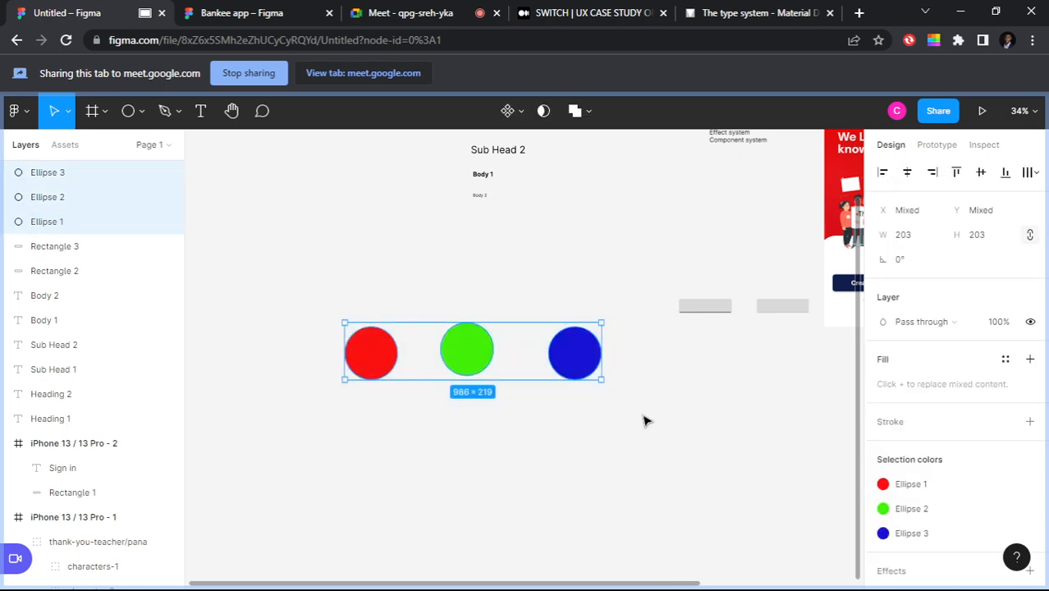
key(Delete)
Step: Run the StyleList – text and color styles plugin with nothing selected
right_click(336, 309)
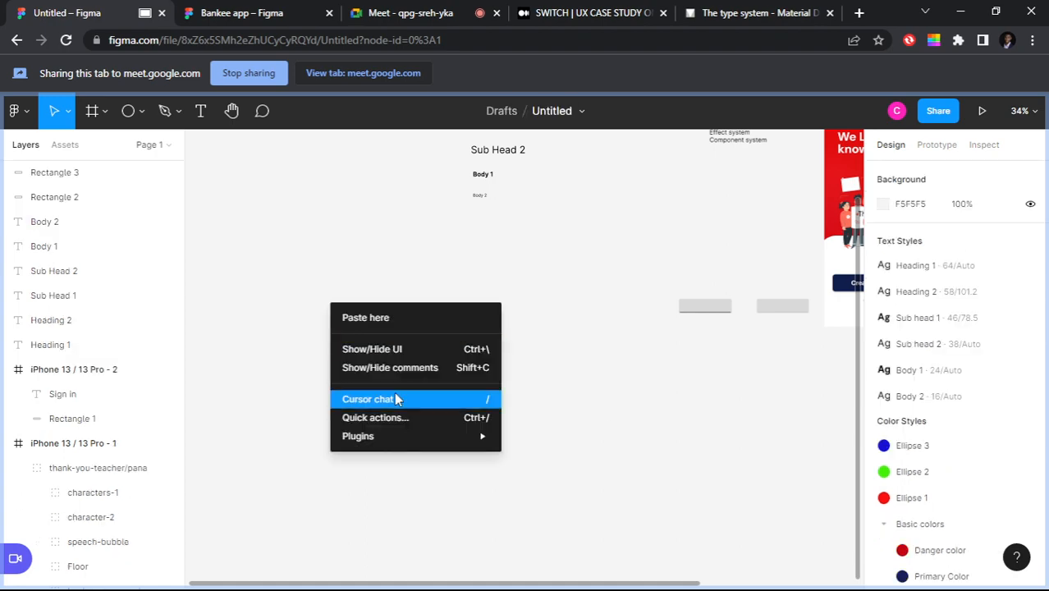
mouse_move(410, 439)
scroll(574, 410, down, 7)
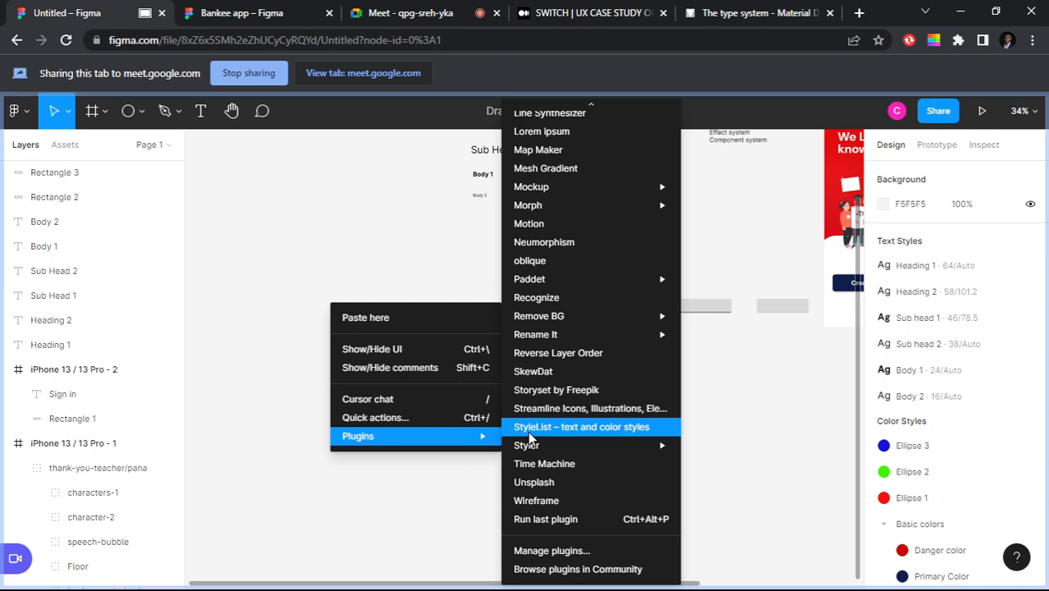
click(532, 429)
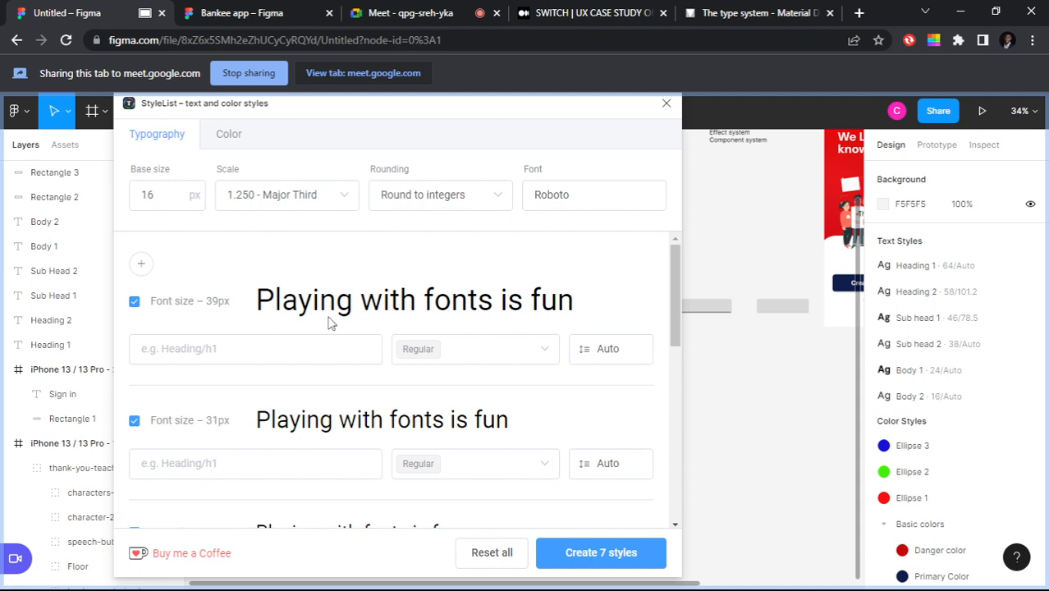
Step: Review StyleList's typographic scale options and the preview list of text styles by font size
click(333, 205)
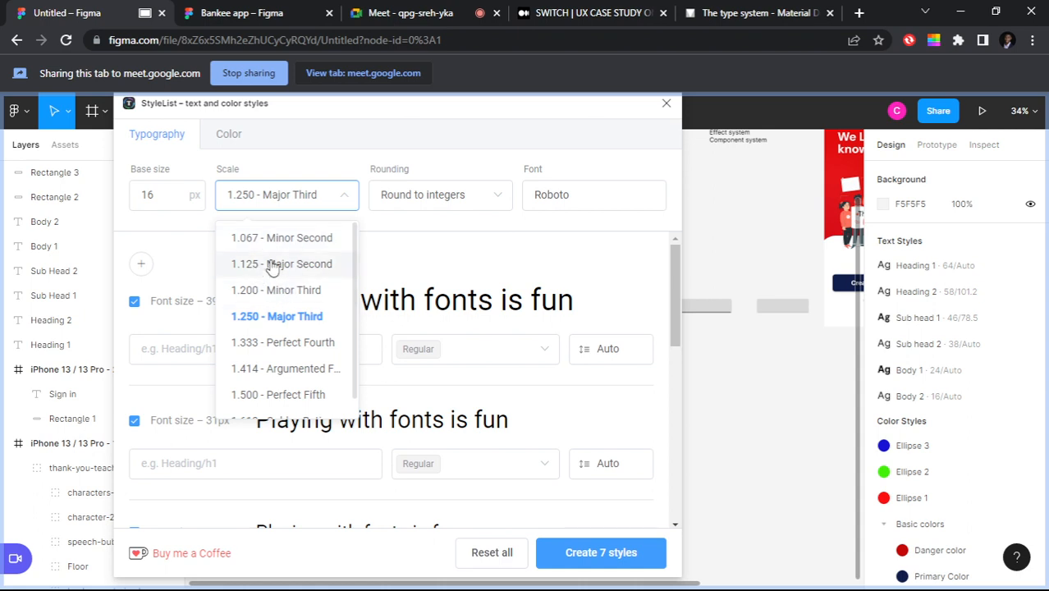
click(419, 252)
scroll(353, 303, down, 2)
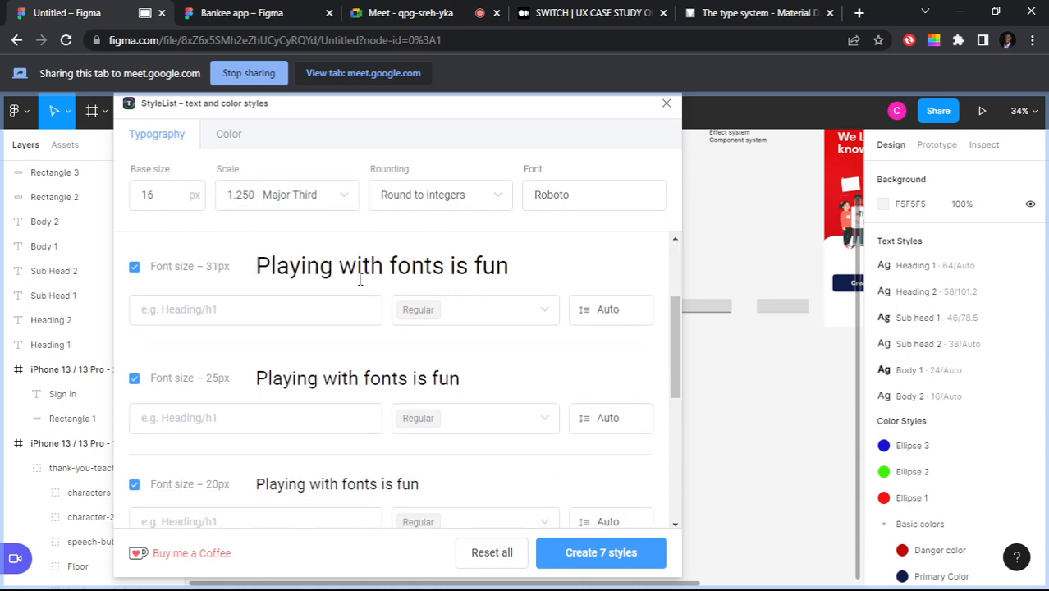
scroll(226, 335, down, 2)
scroll(226, 335, down, 4)
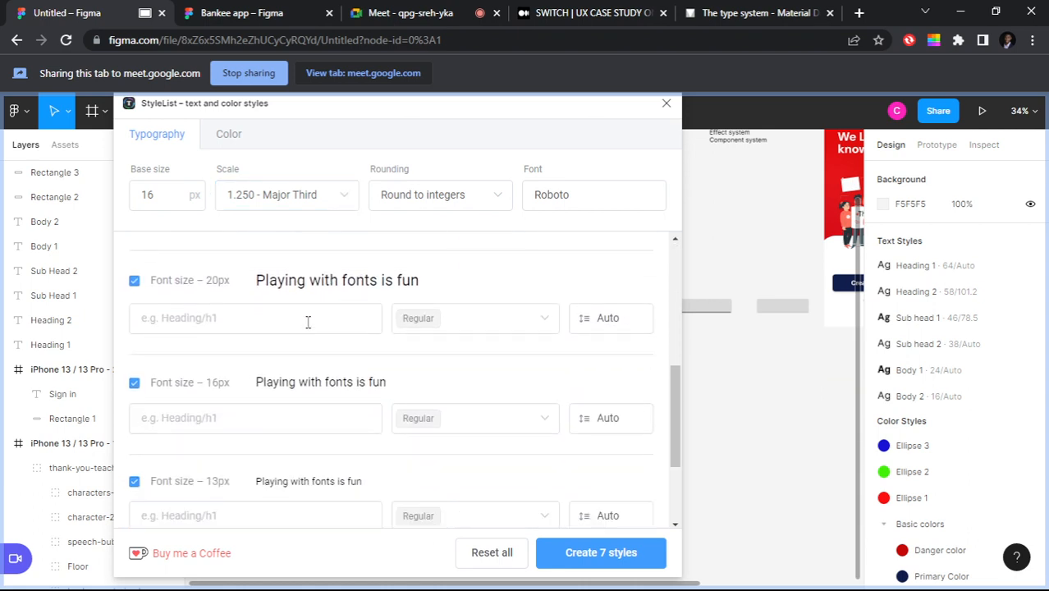
click(583, 560)
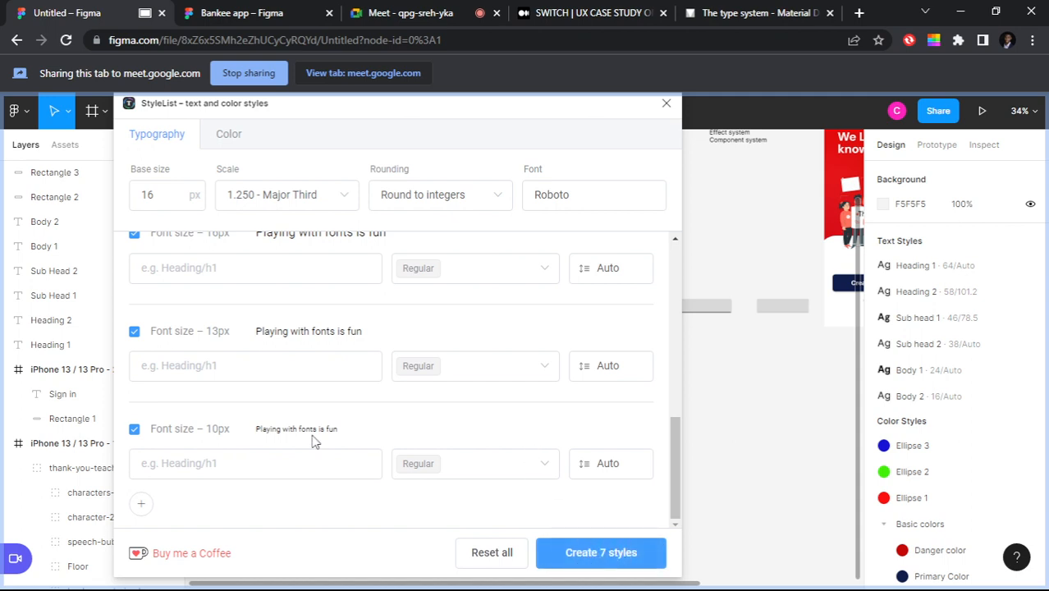
scroll(246, 394, up, 3)
scroll(246, 394, up, 3)
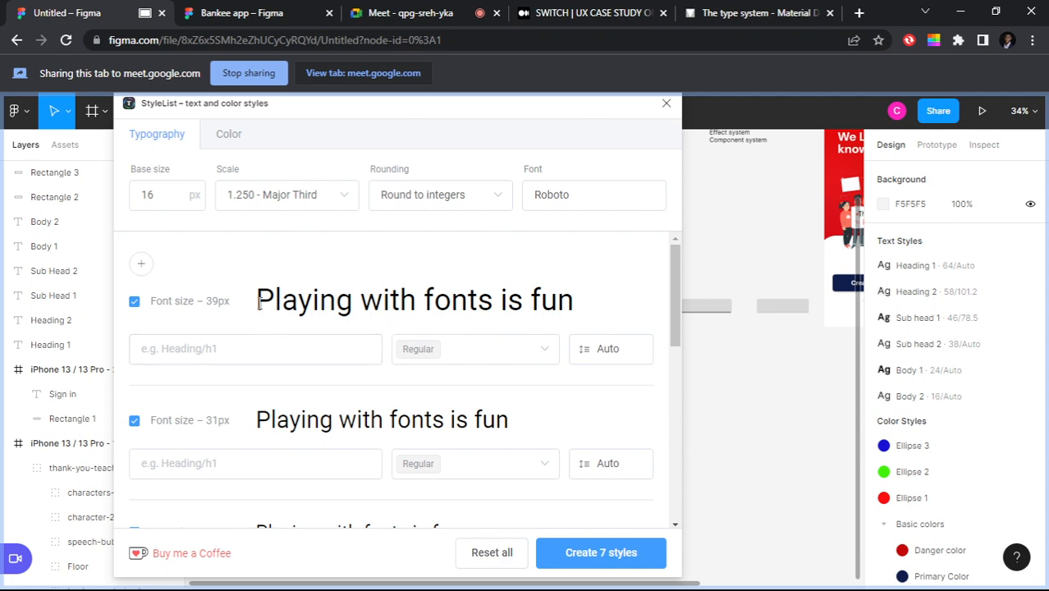
Step: Examine StyleList's typography options: the style name fields, font weights, Roboto font variants and rounding choices across the preview list
click(254, 347)
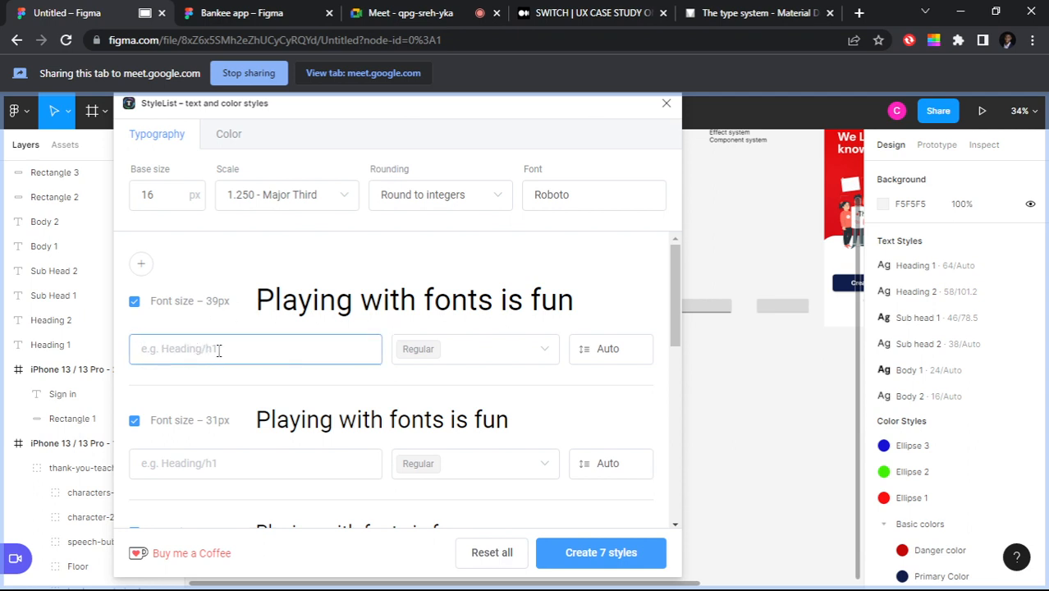
scroll(215, 362, down, 1)
scroll(206, 371, down, 1)
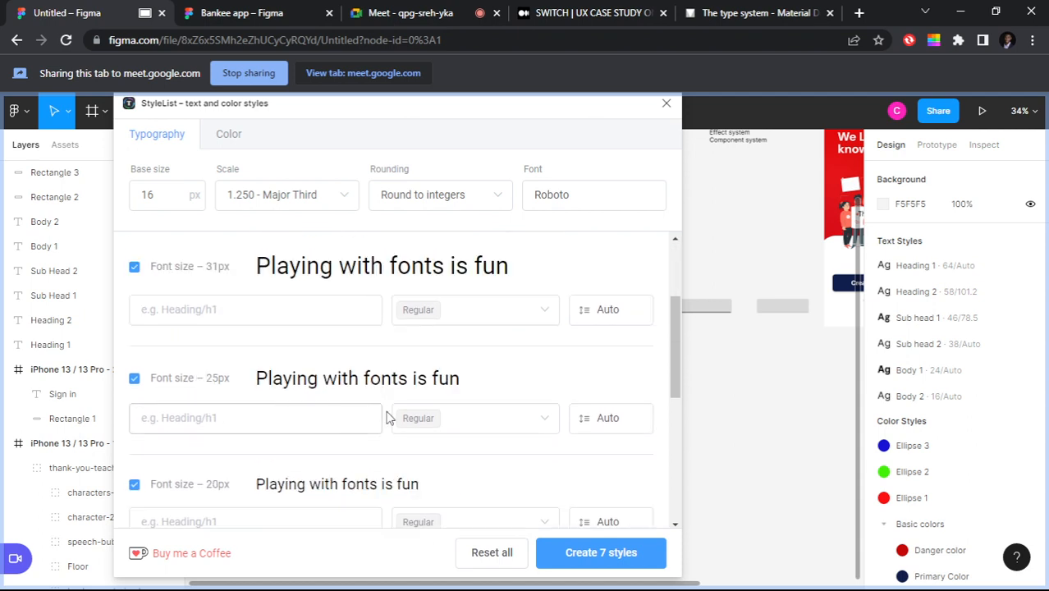
scroll(386, 417, down, 2)
scroll(398, 361, down, 1)
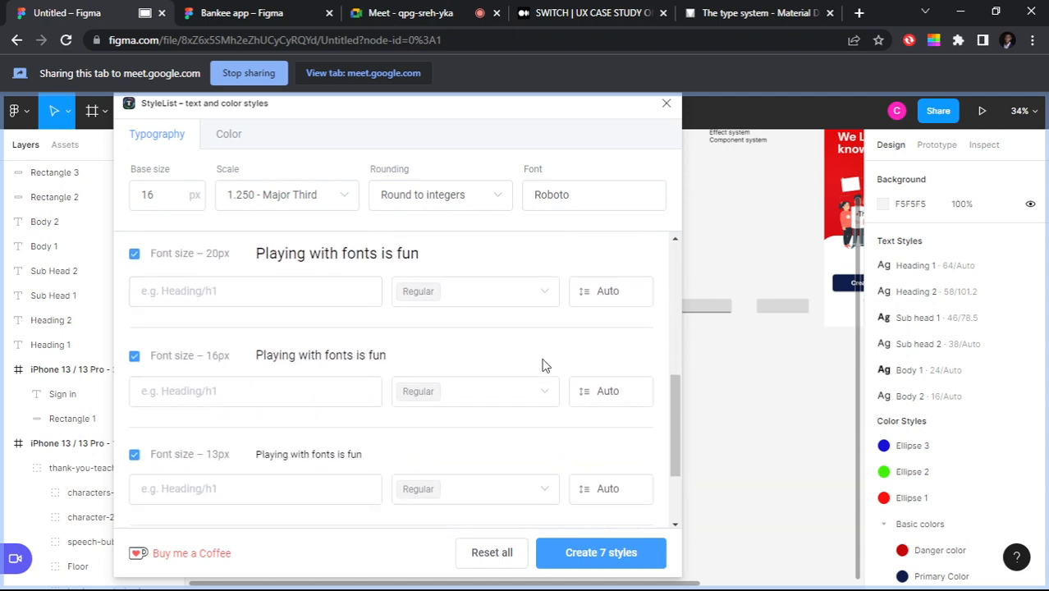
click(546, 297)
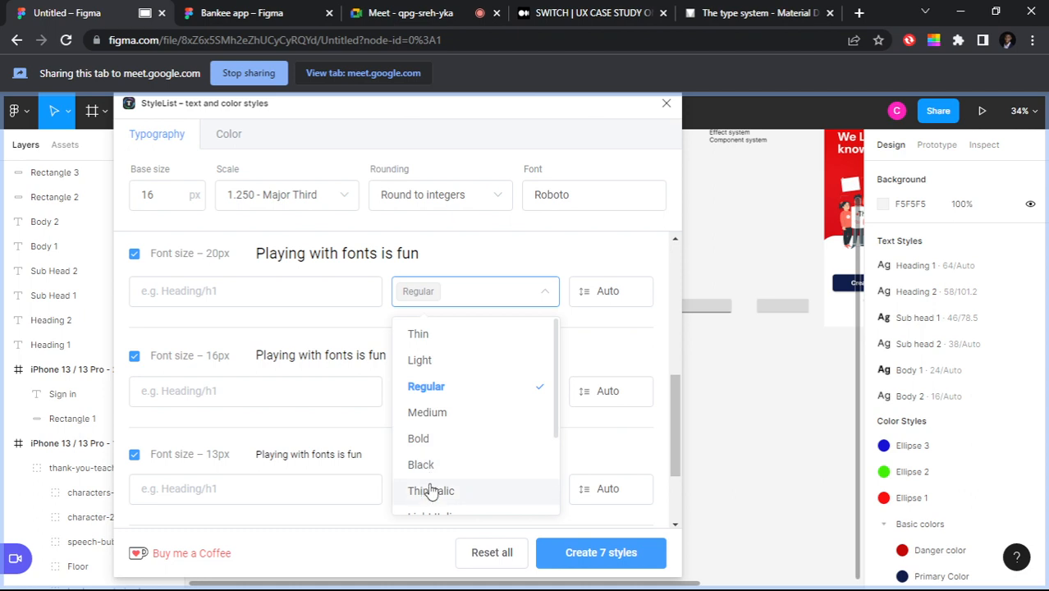
click(516, 241)
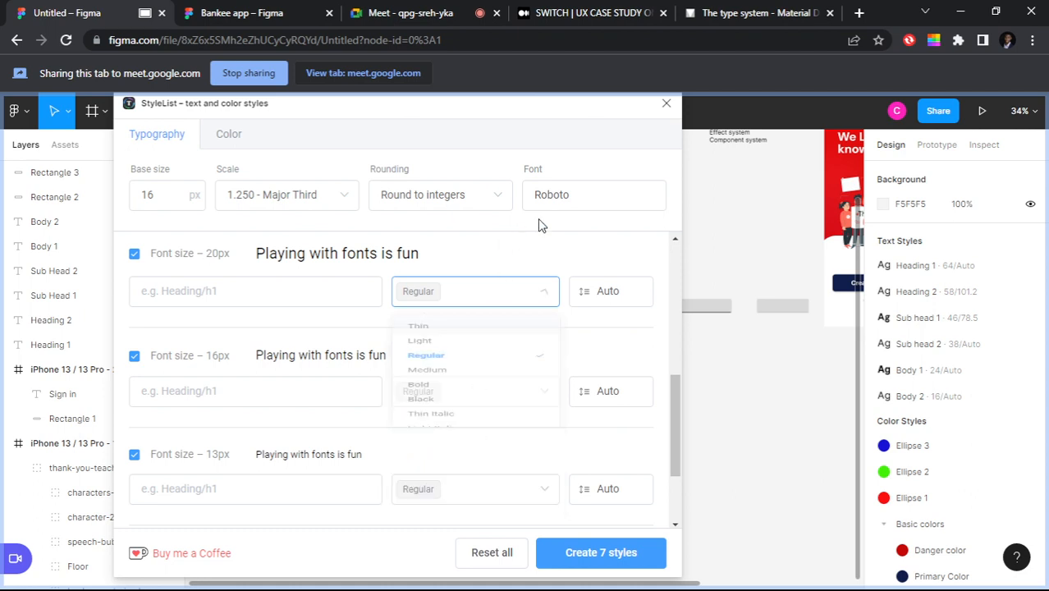
click(579, 200)
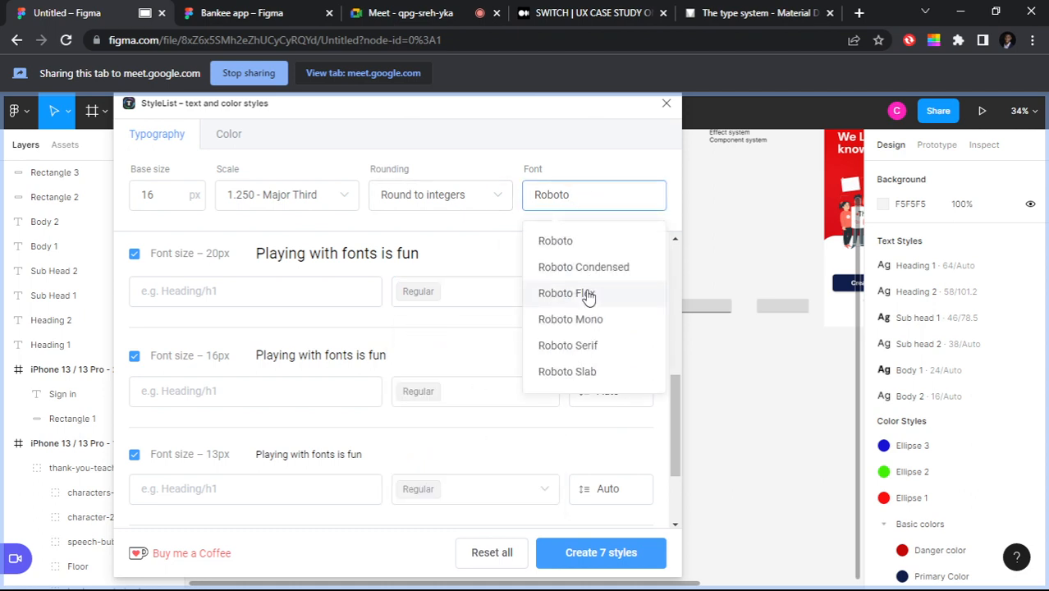
click(467, 207)
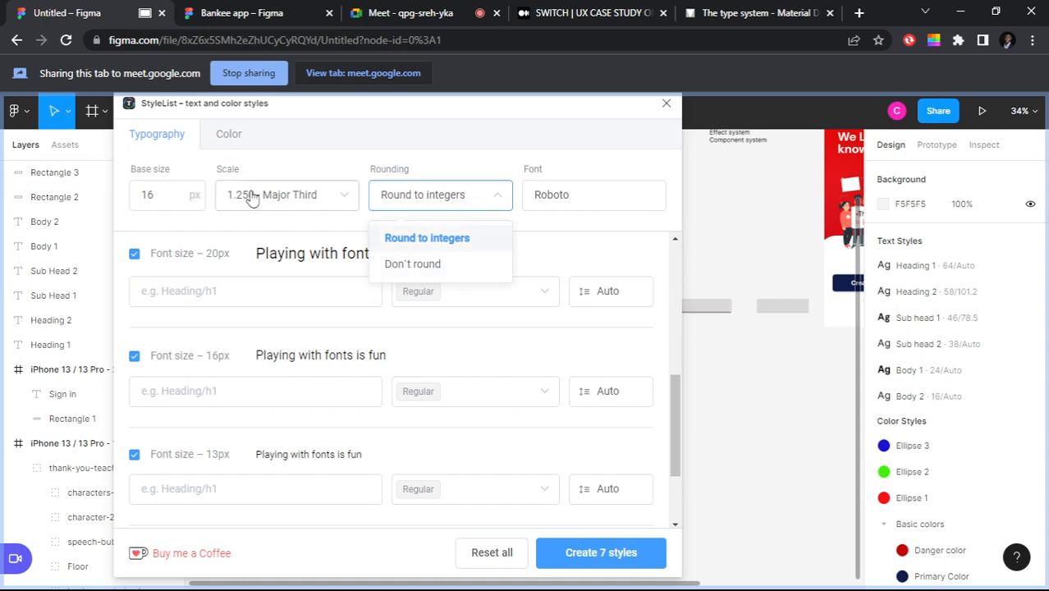
scroll(278, 223, up, 1)
scroll(287, 246, up, 3)
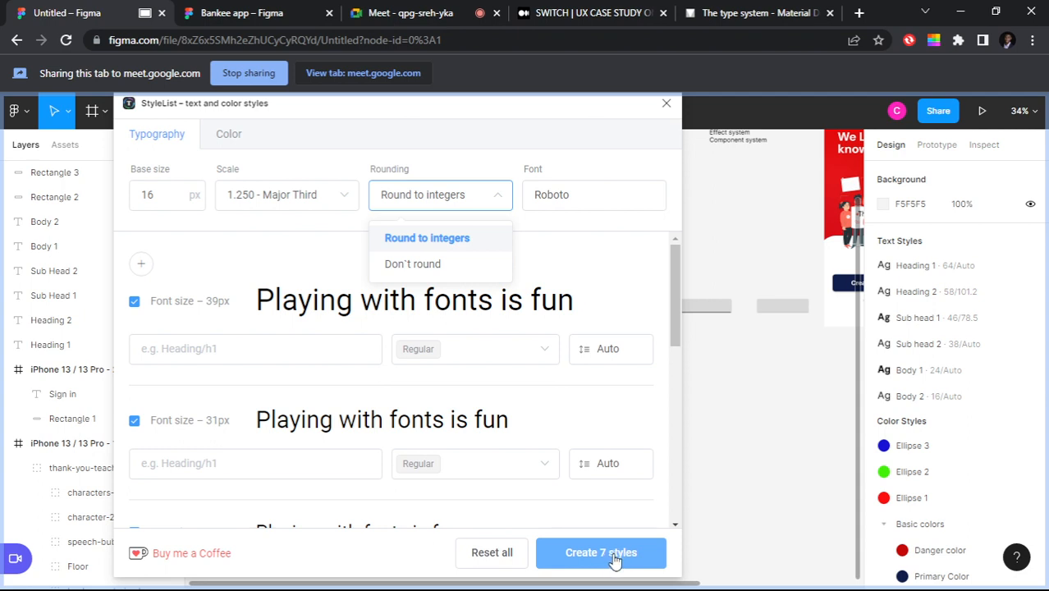
Step: Add the 49px and 61px sizes above the StyleList scale and create the nine Roboto text styles
click(143, 269)
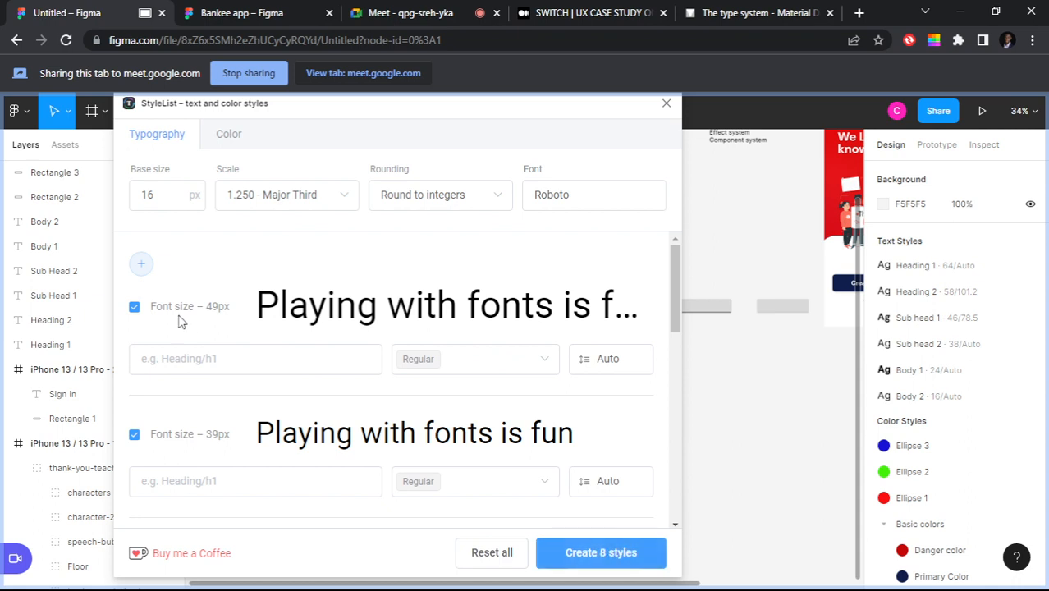
scroll(229, 308, down, 1)
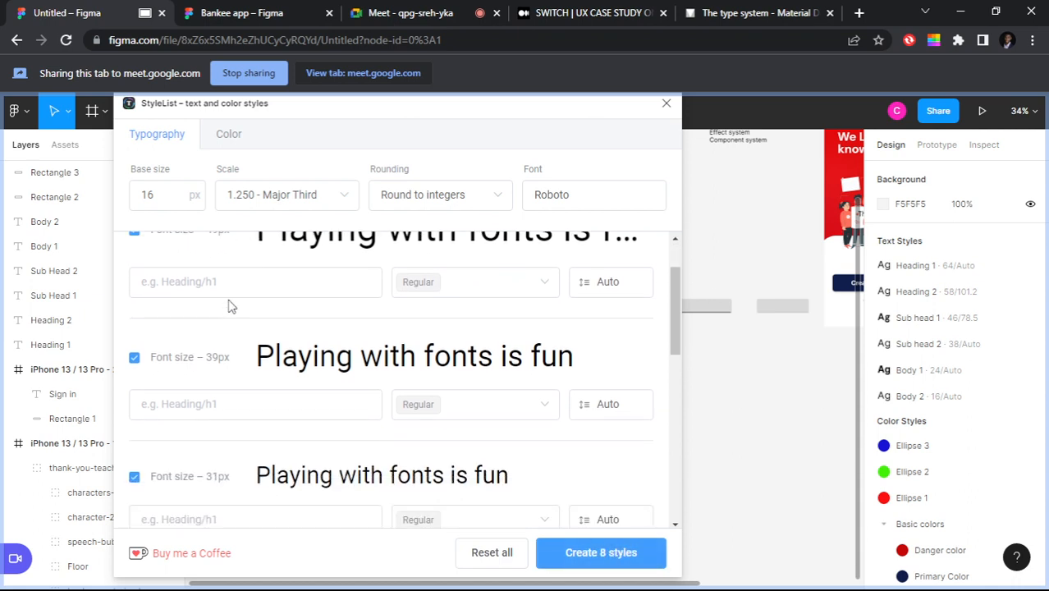
scroll(233, 320, up, 1)
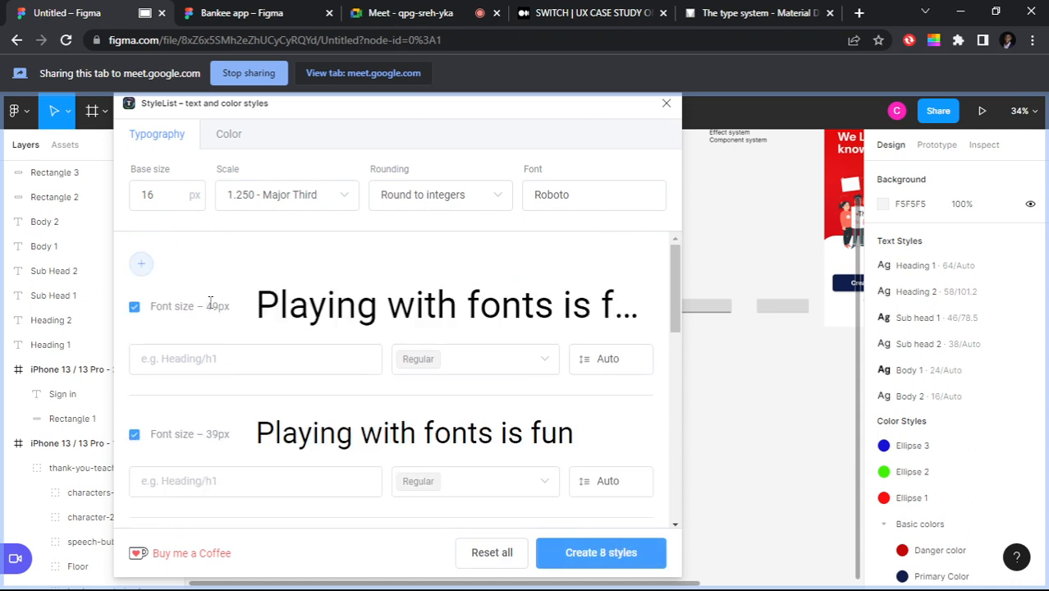
scroll(210, 304, down, 4)
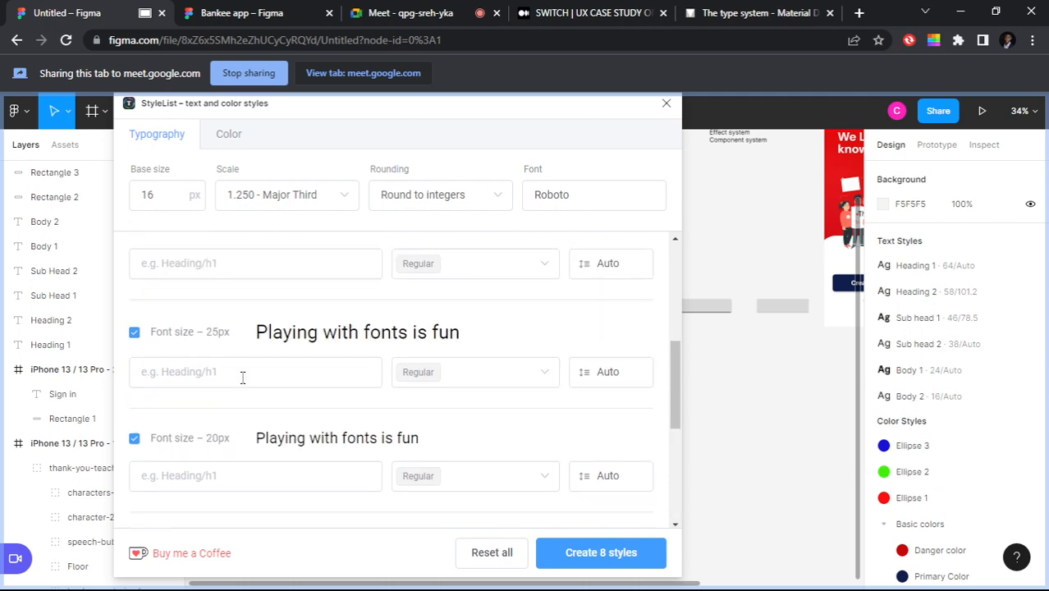
scroll(242, 377, up, 4)
click(141, 263)
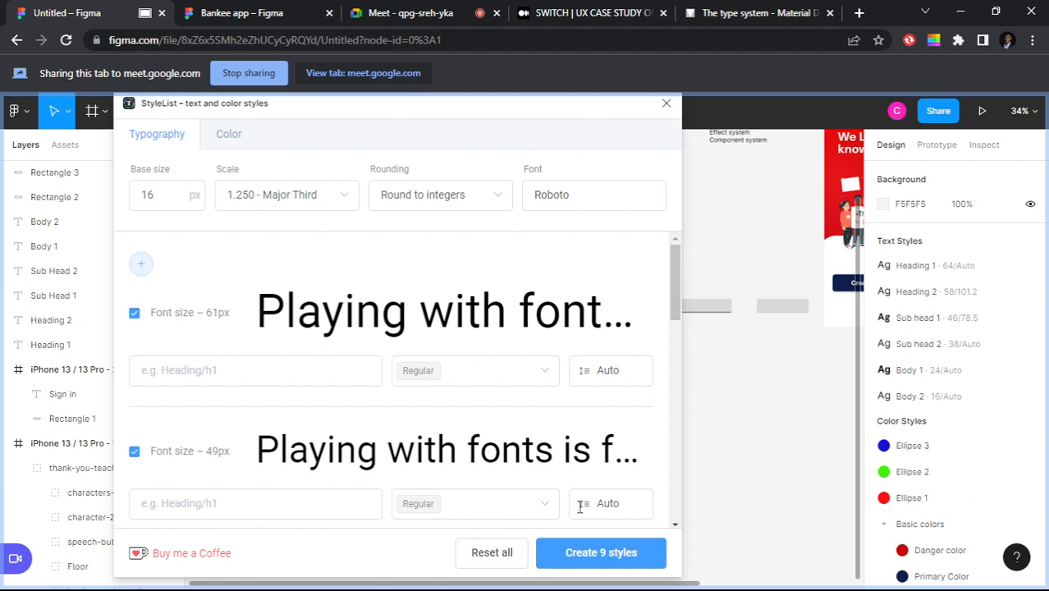
click(584, 555)
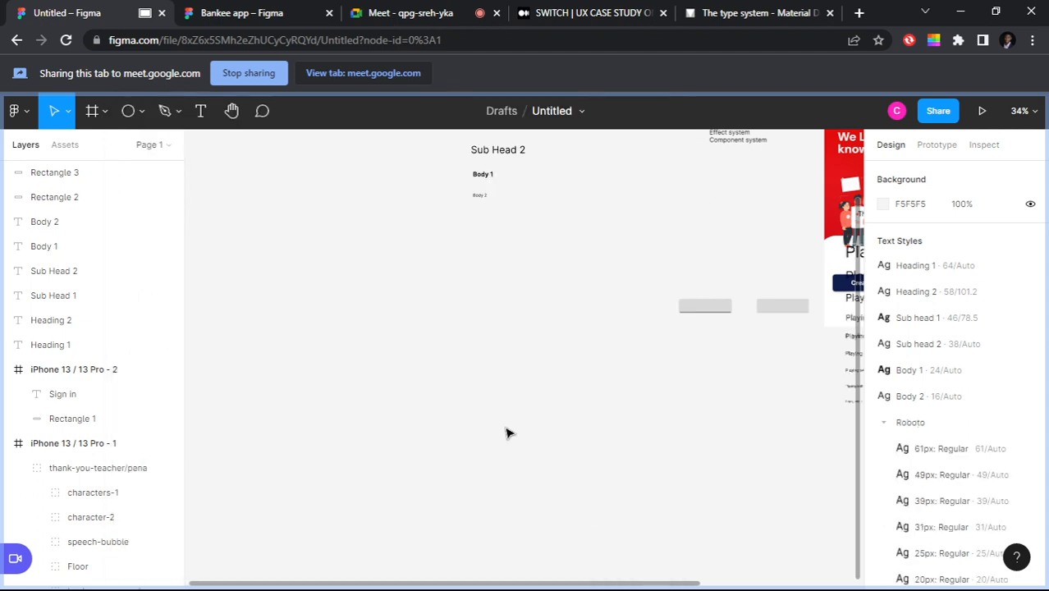
Step: Move all nine "Playing with fonts is fun" text samples off the phone screens to empty canvas below the gray rectangles
drag(620, 280, 344, 313)
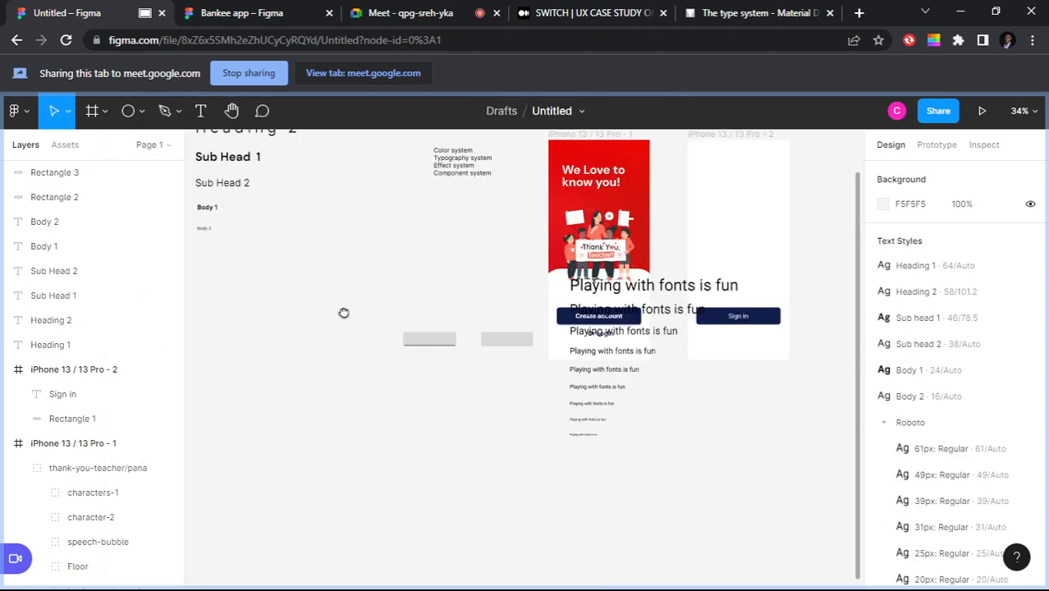
shift+click(674, 292)
shift+click(674, 312)
shift+click(673, 334)
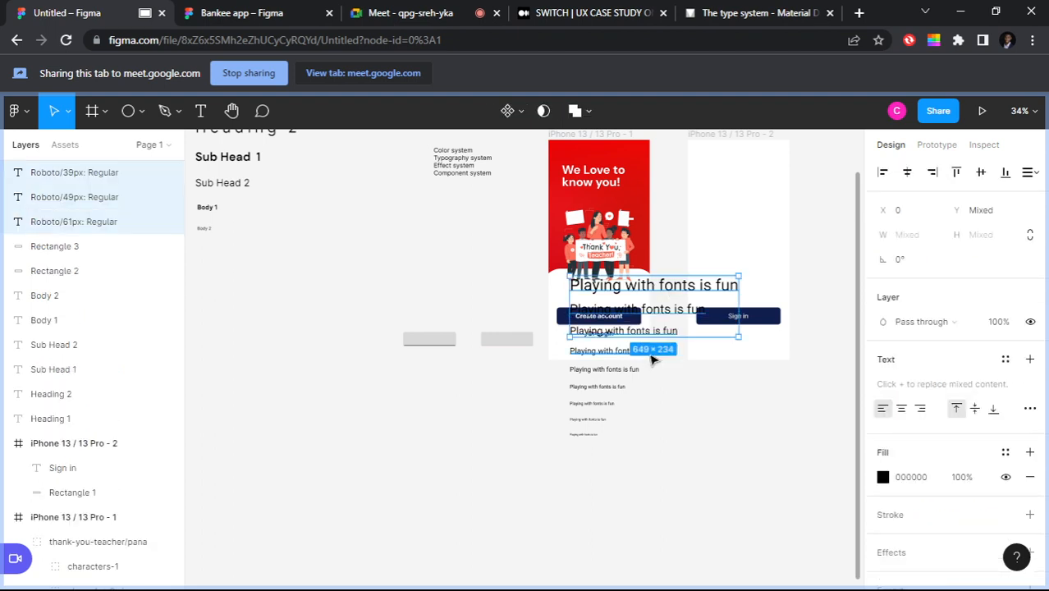
shift+click(640, 352)
shift+click(620, 370)
shift+click(607, 387)
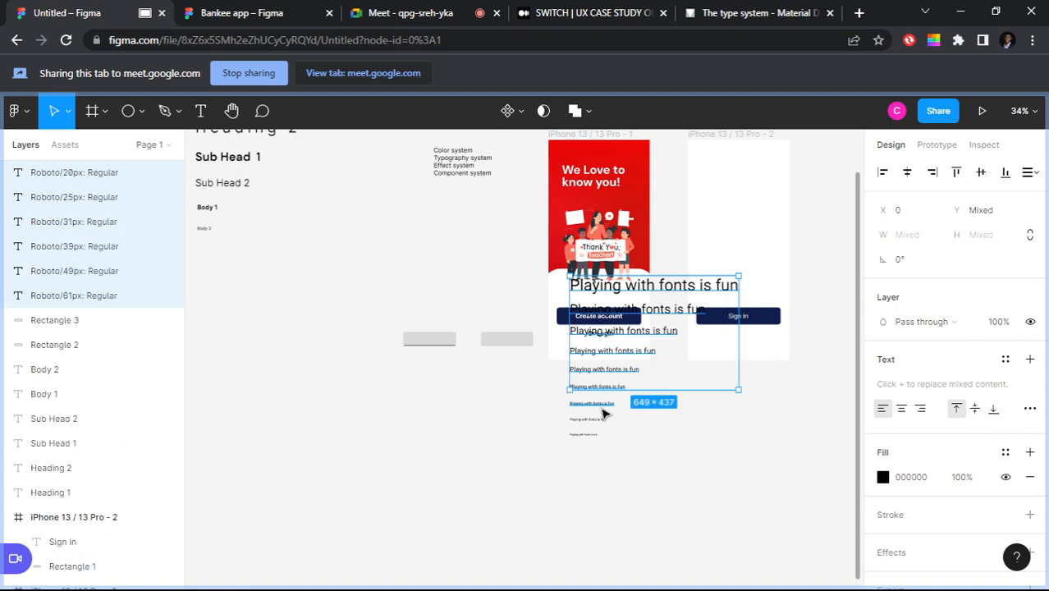
shift+click(594, 404)
shift+click(589, 420)
shift+click(593, 435)
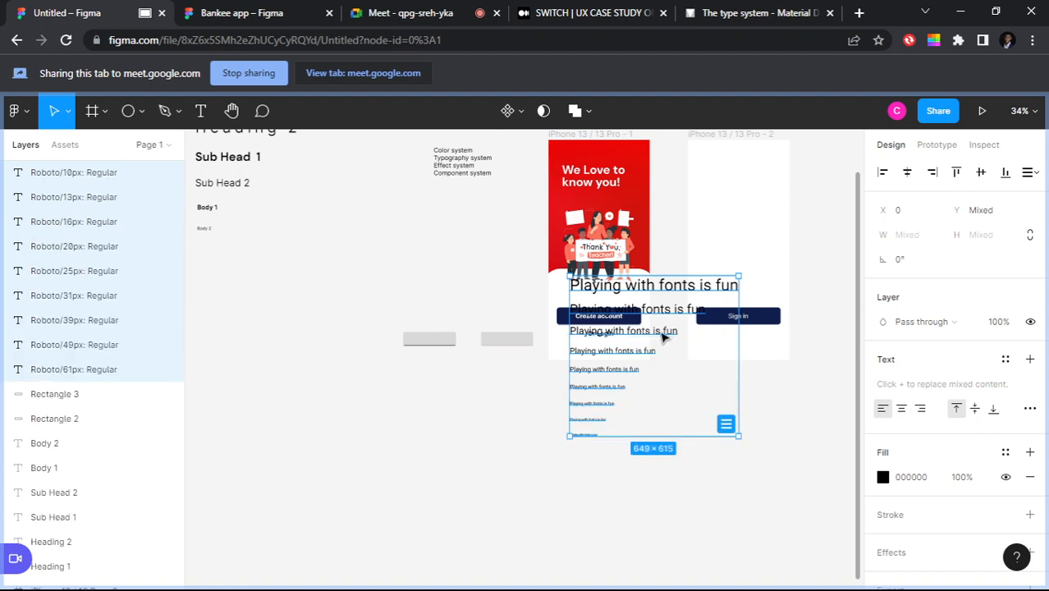
drag(663, 337, 429, 454)
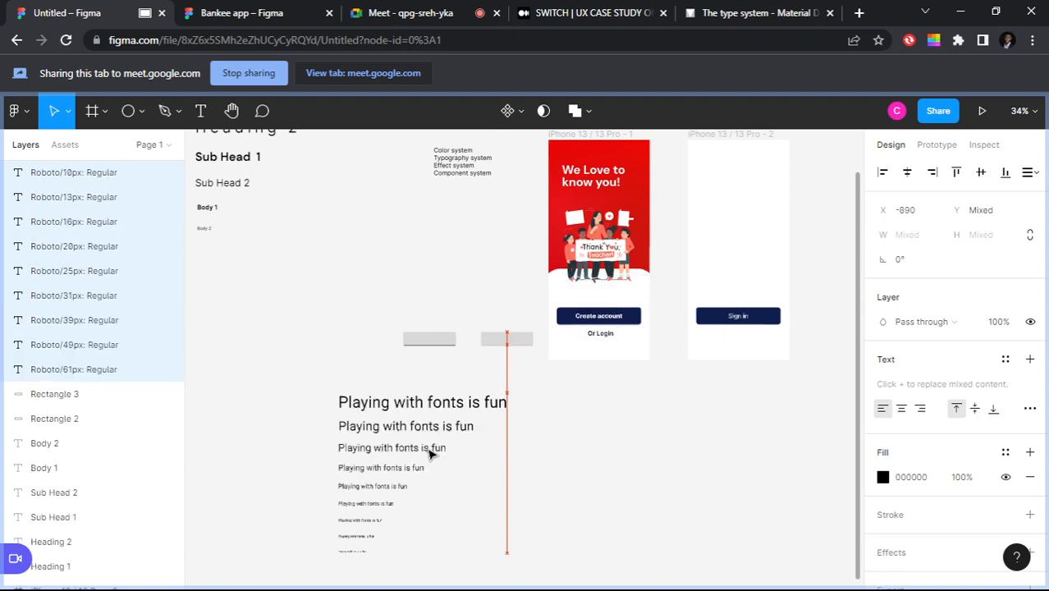
scroll(484, 299, down, 3)
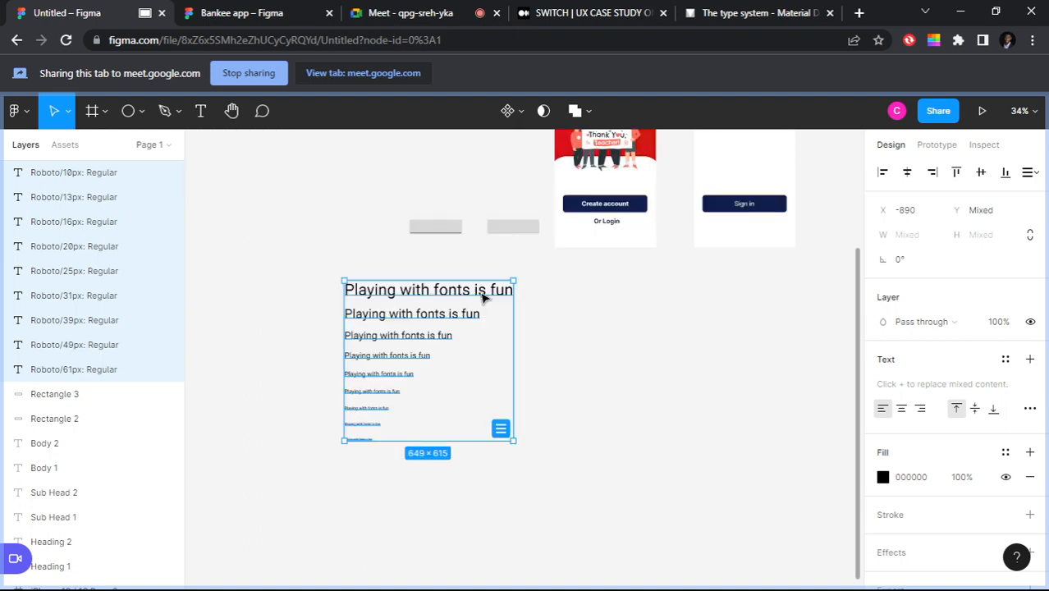
click(623, 330)
Step: Review the Roboto group in the text styles list, collapsing and re-expanding it
scroll(959, 297, down, 3)
scroll(928, 273, up, 3)
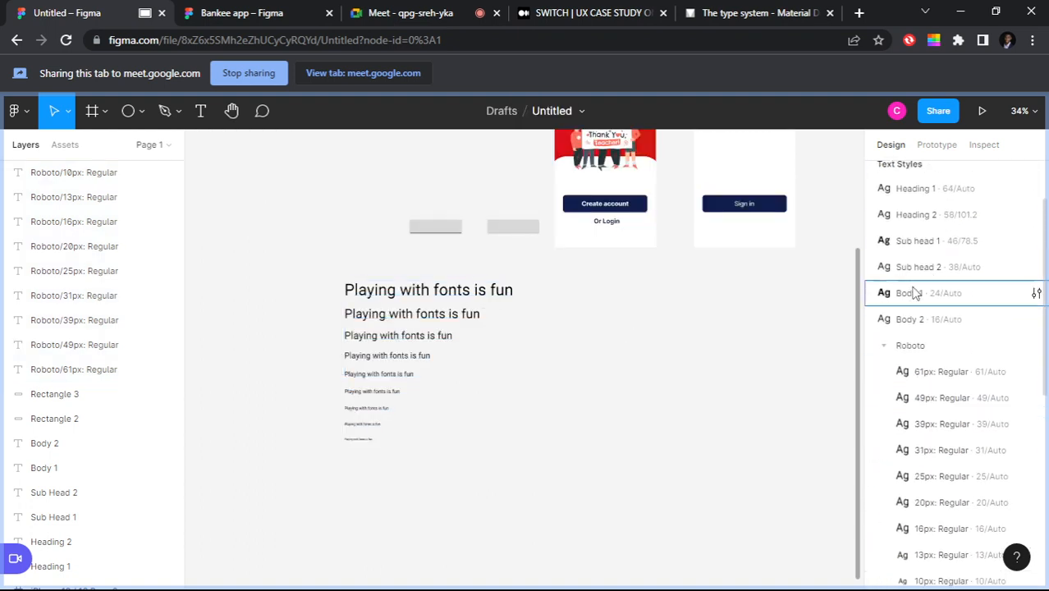
click(887, 350)
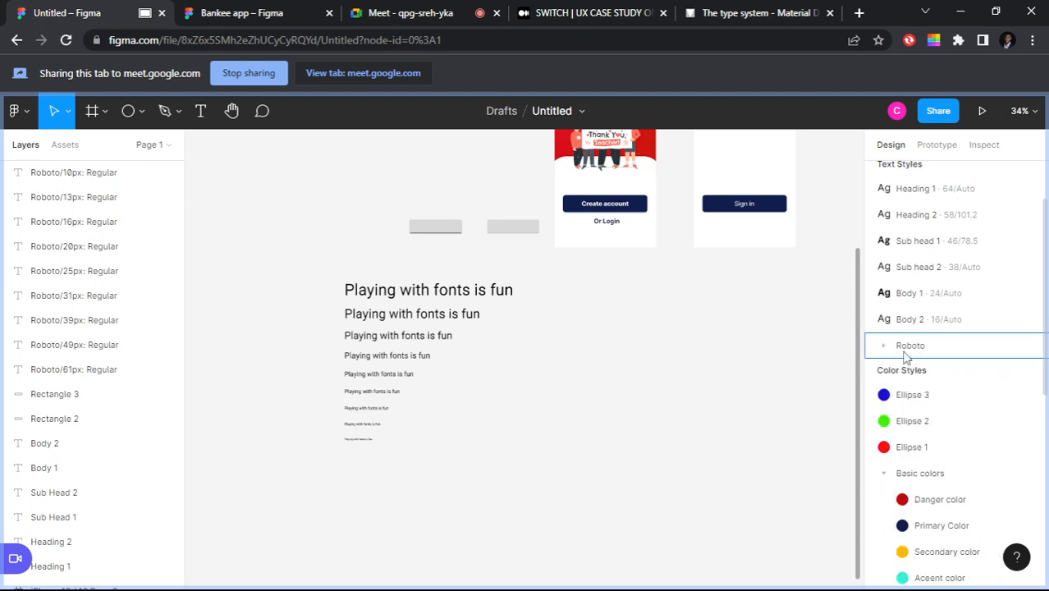
click(888, 352)
scroll(950, 357, down, 1)
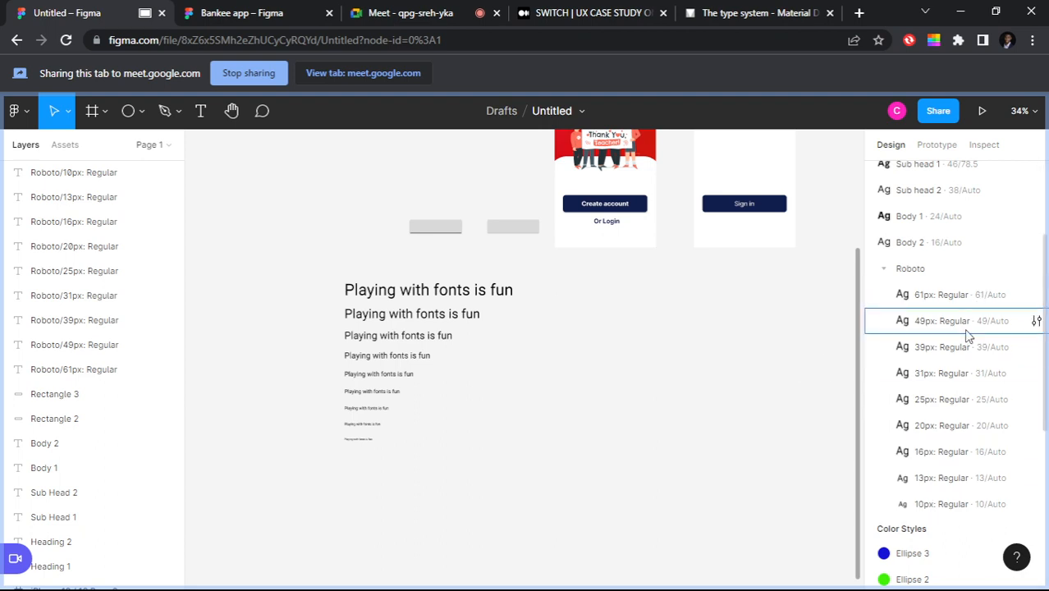
Step: Run the StyleList – text and color styles plugin again with nothing selected
right_click(578, 343)
mouse_move(638, 483)
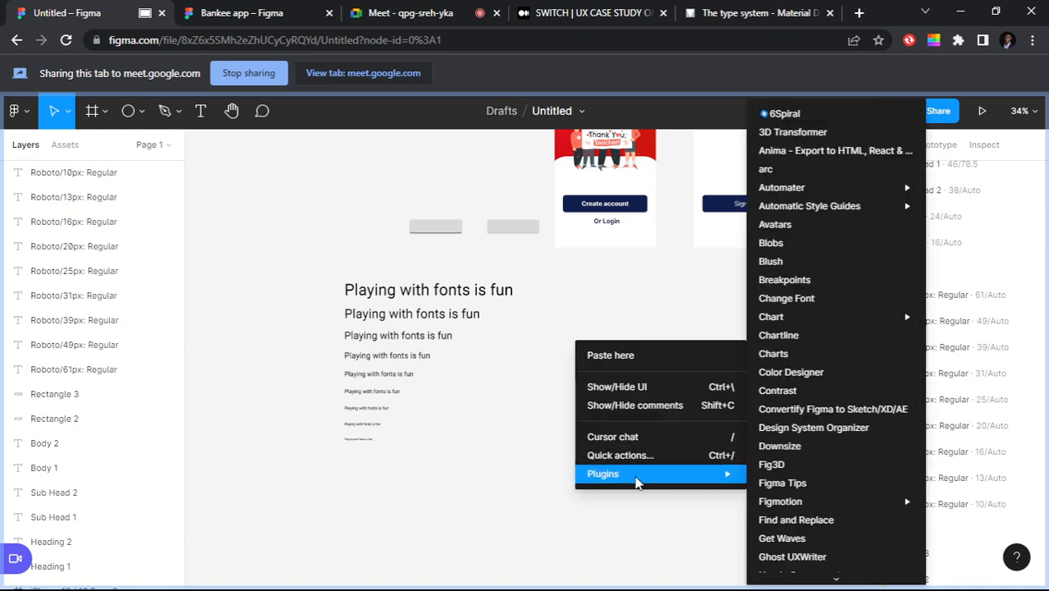
scroll(789, 444, down, 5)
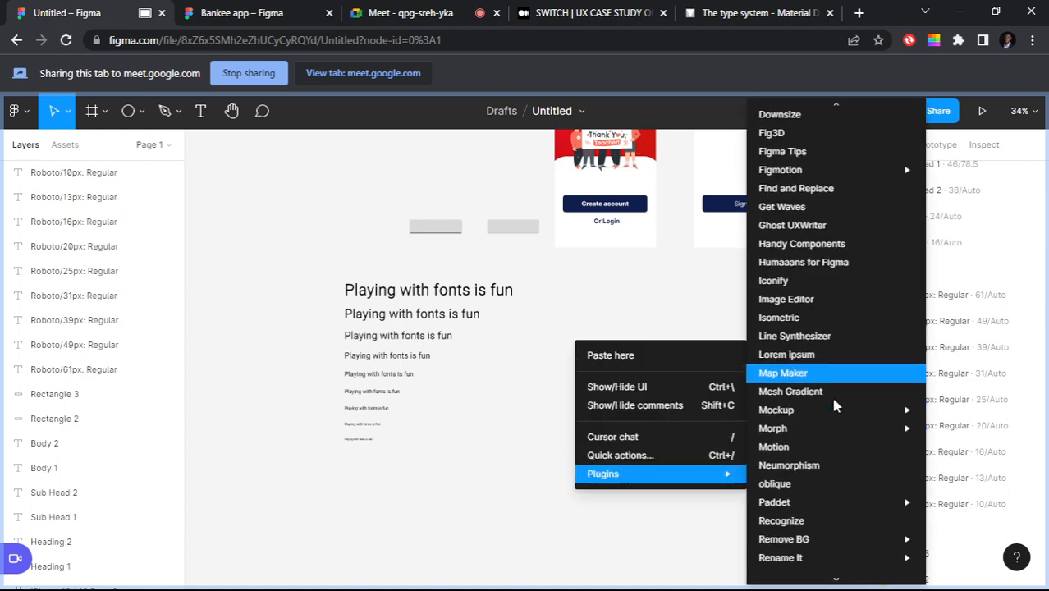
scroll(821, 427, down, 2)
scroll(821, 386, down, 4)
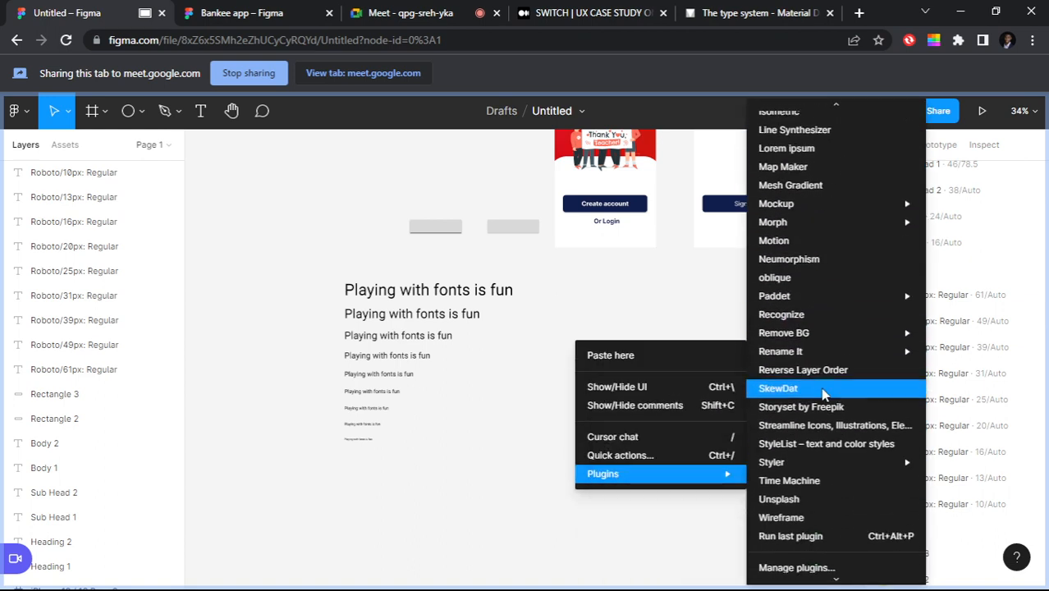
scroll(824, 395, down, 1)
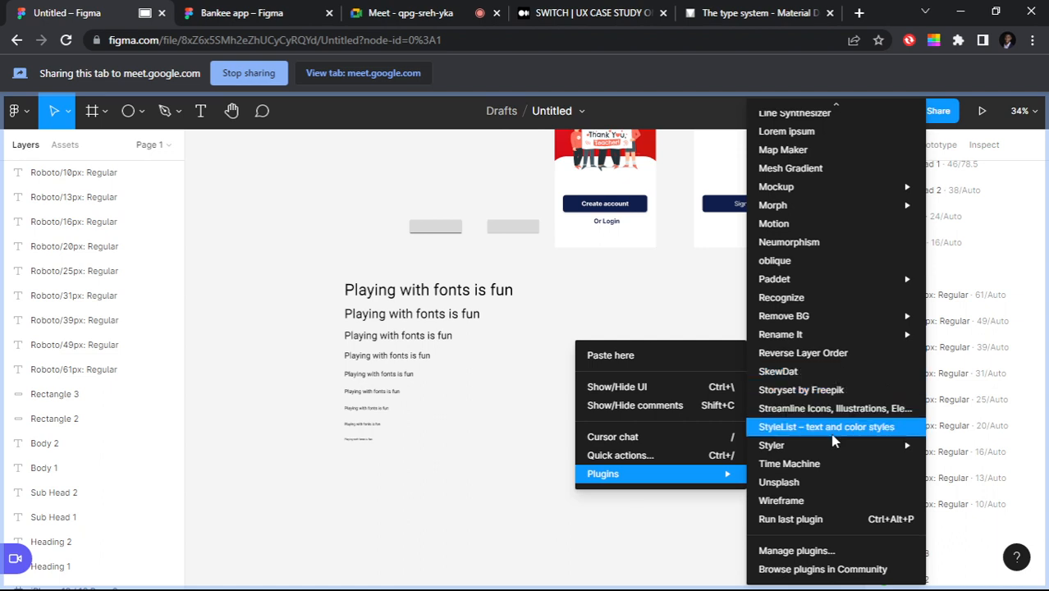
click(831, 428)
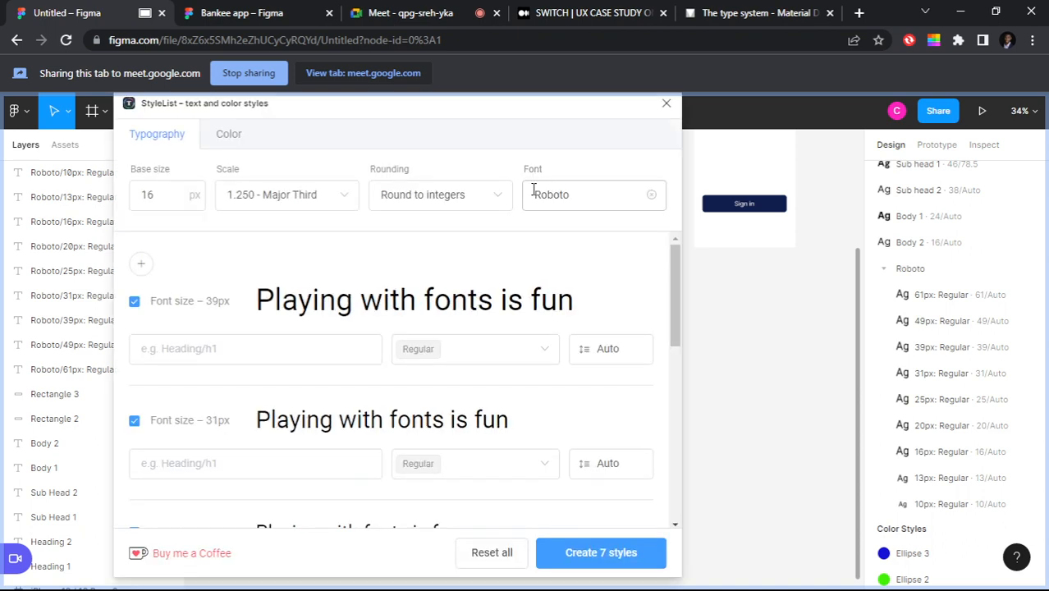
Step: Show StyleList's color palette settings and add a second palette below Blue
click(231, 137)
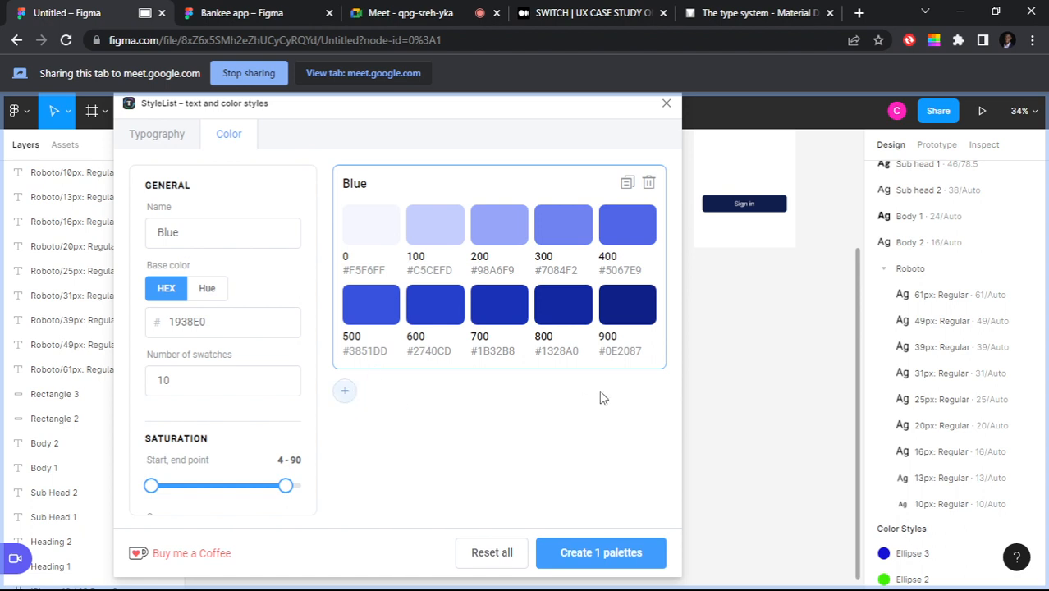
scroll(903, 283, up, 4)
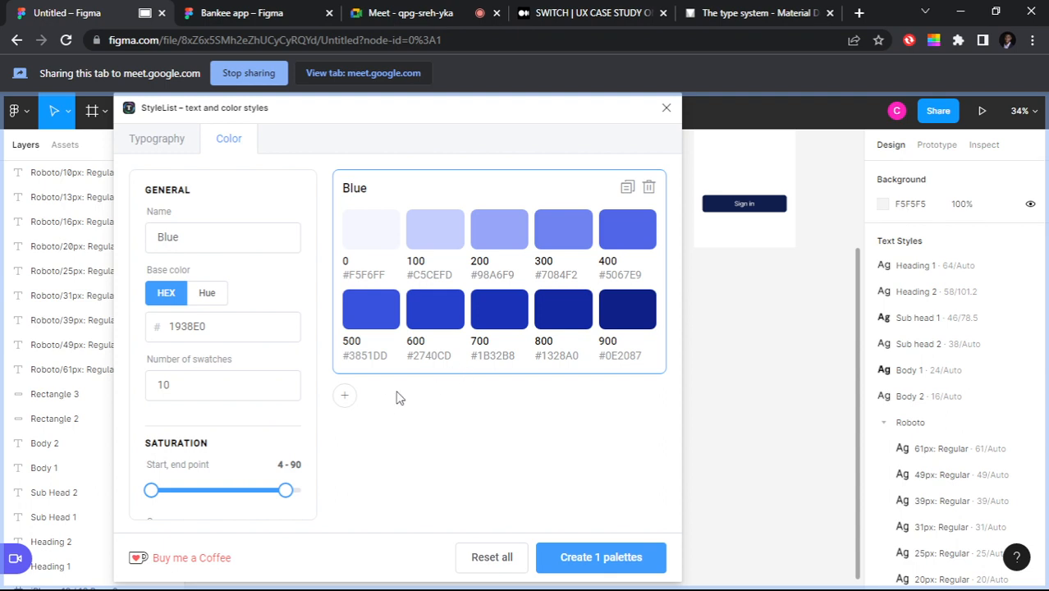
click(345, 401)
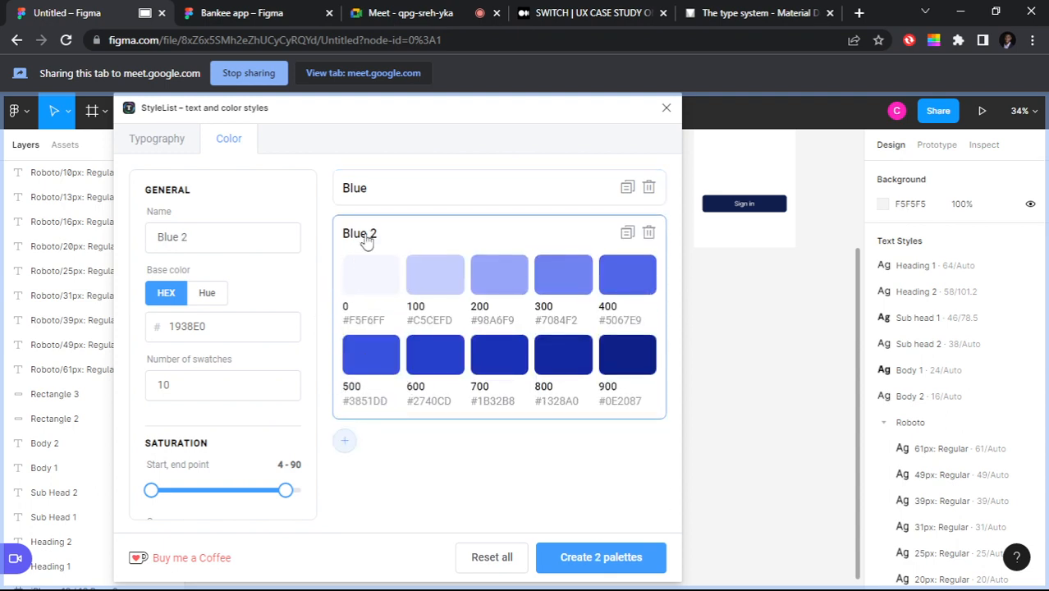
Step: Set the page background to pure red FF0000 and copy its hex code
click(884, 205)
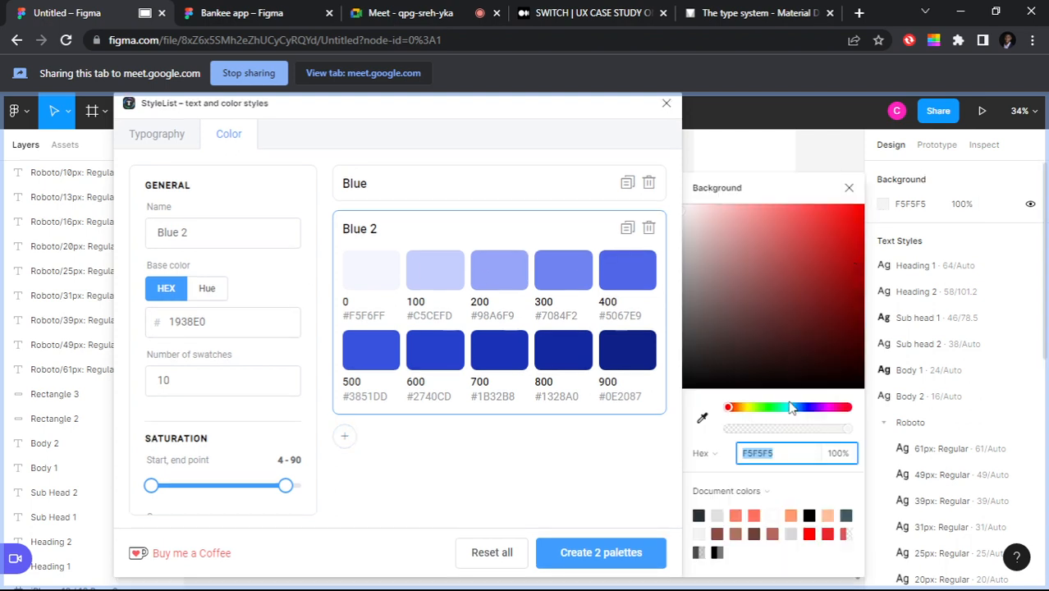
click(851, 234)
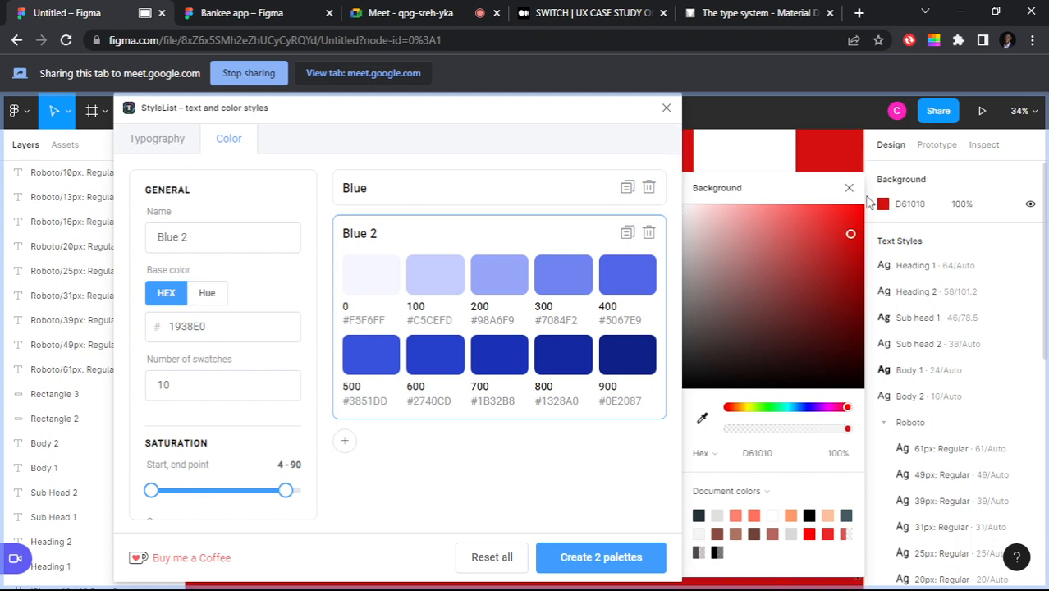
click(864, 204)
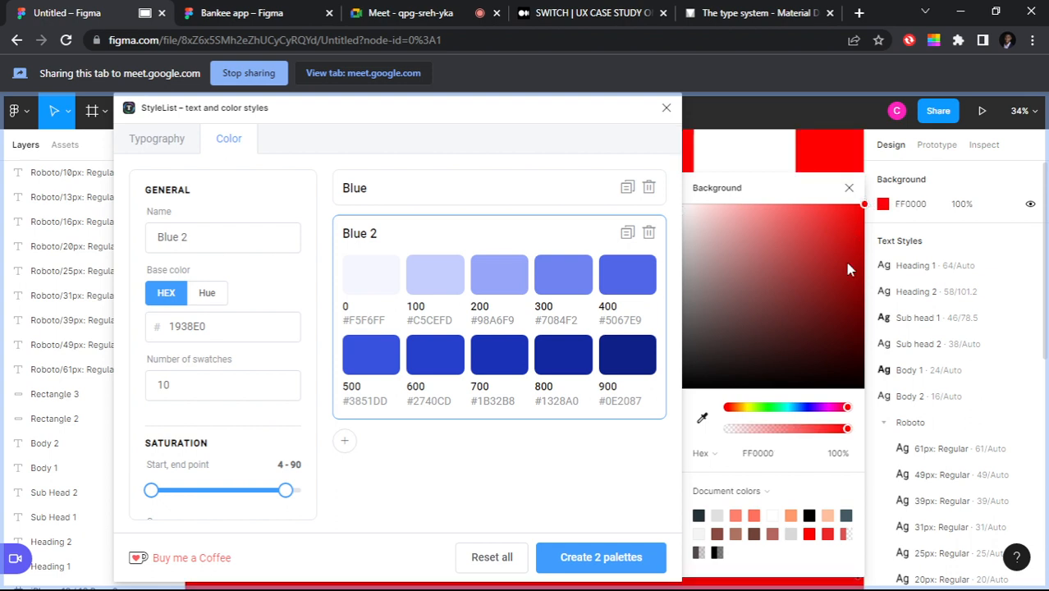
click(757, 453)
key(ctrl+c)
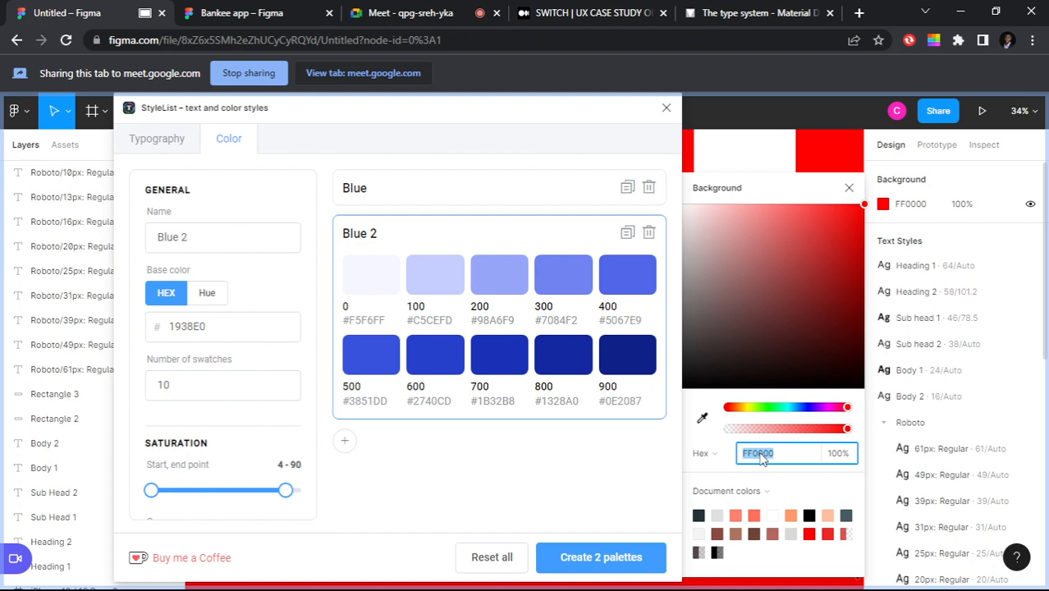
Step: Return the page background to white and set the Blue 2 palette's base color to FF0000
click(737, 218)
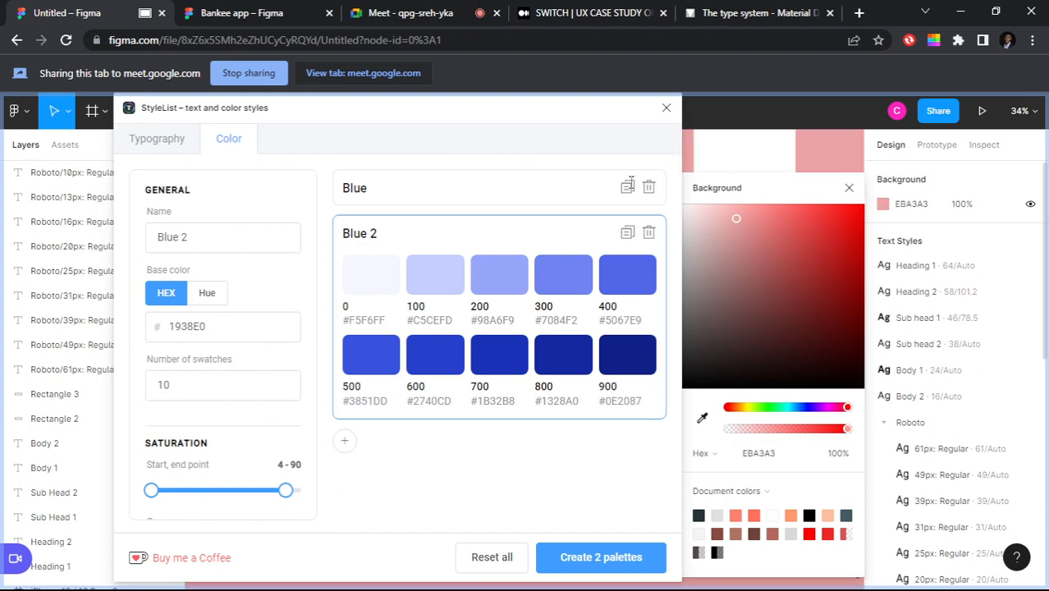
drag(632, 184, 523, 237)
drag(262, 332, 144, 327)
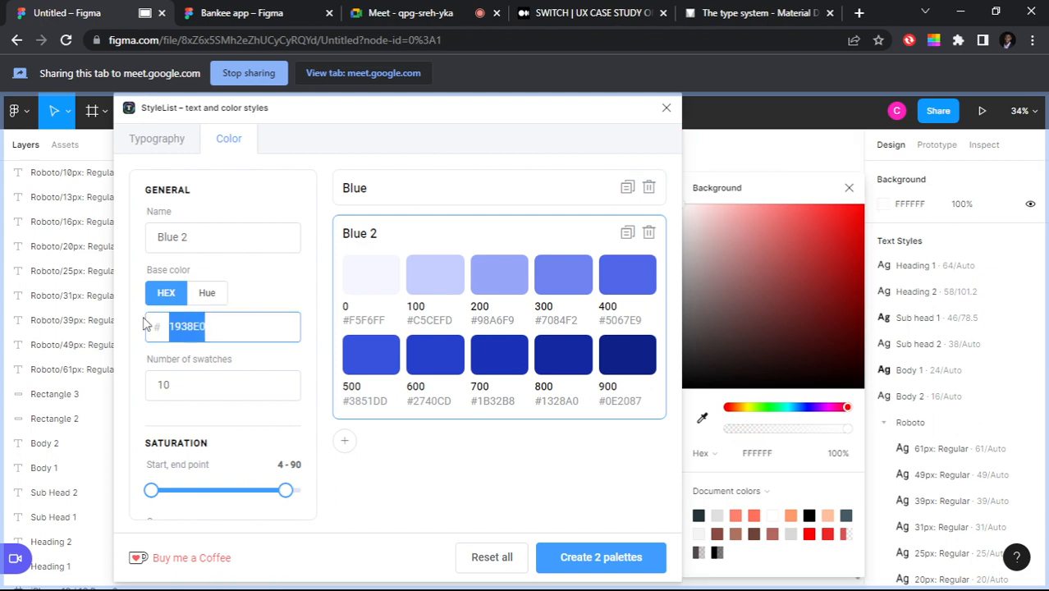
key(ctrl+v)
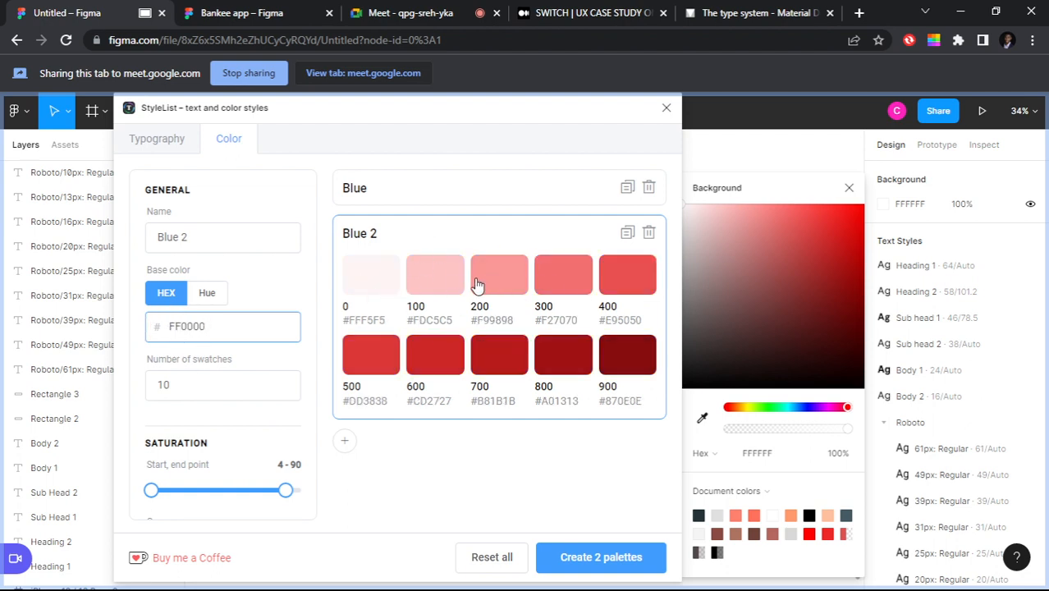
Step: Add a third palette, pick a pinkish red hue for the page background and use FF0340 as the palette's base color
click(345, 440)
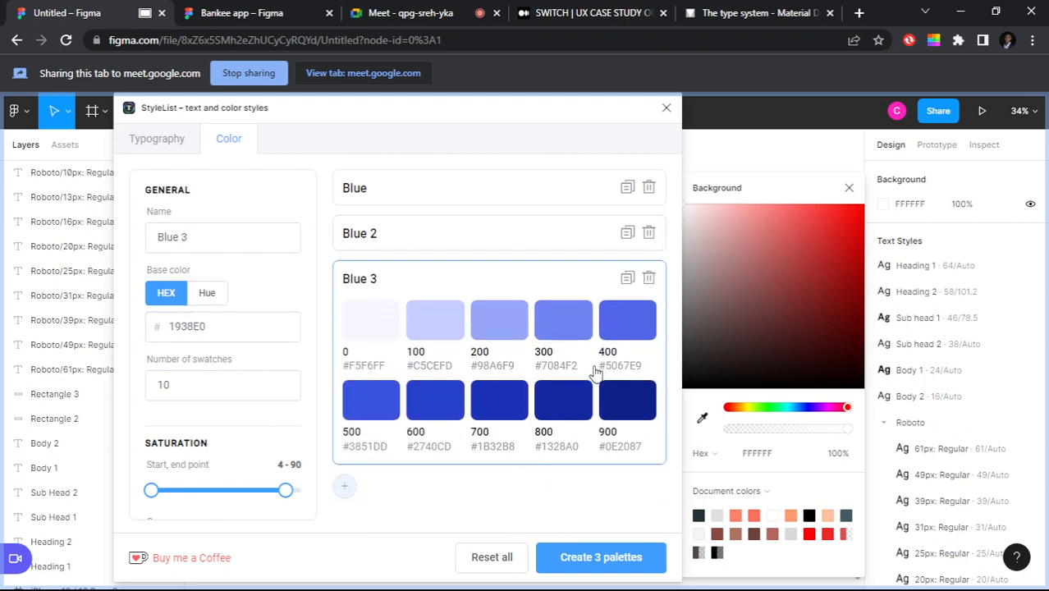
click(682, 334)
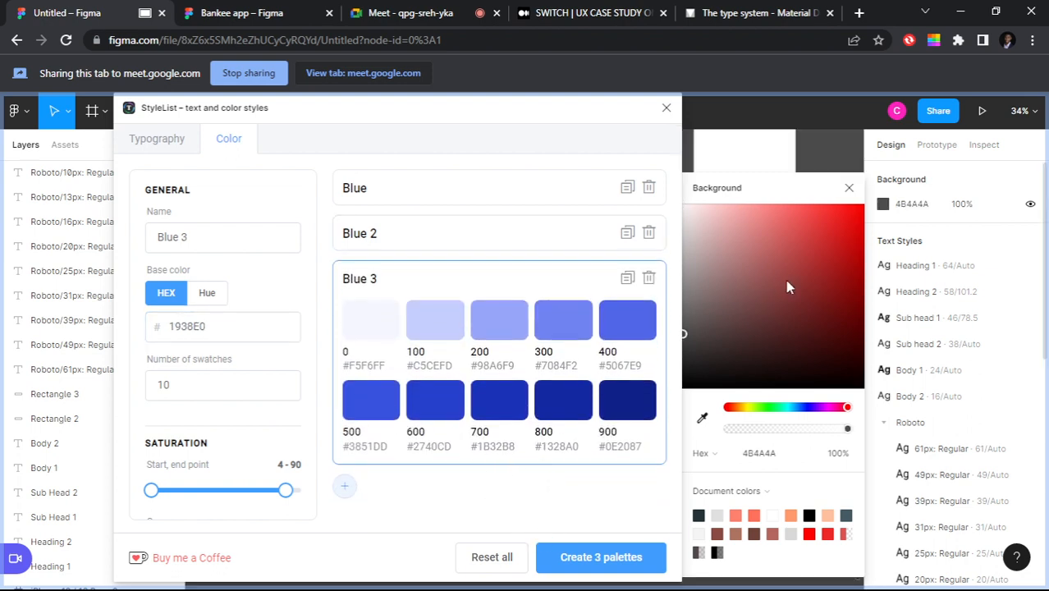
drag(787, 281, 753, 388)
click(743, 408)
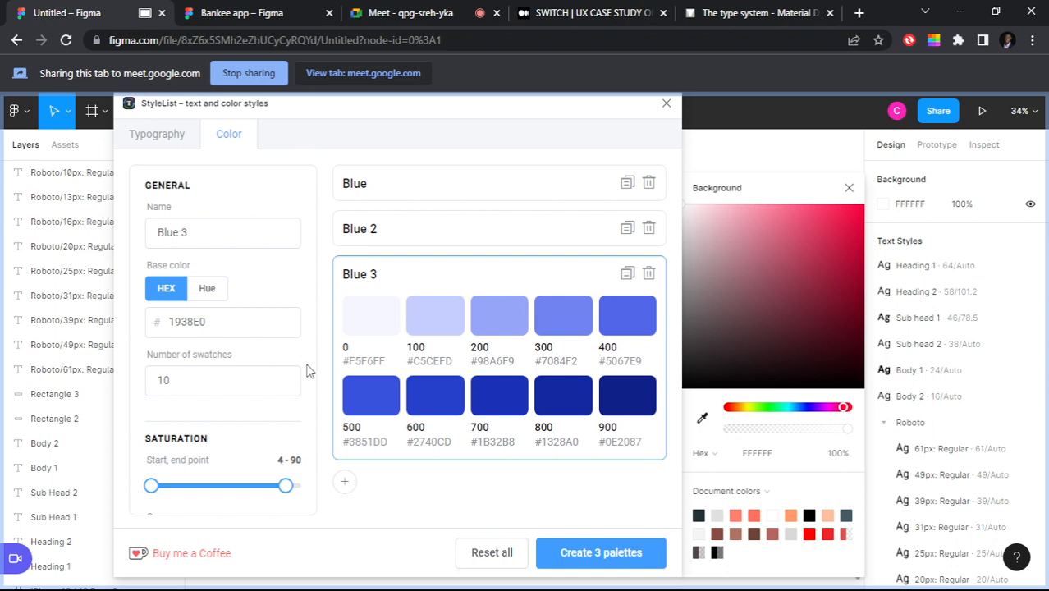
Step: Rename the first palette Blue Primary and the second palette Red secondary
click(366, 405)
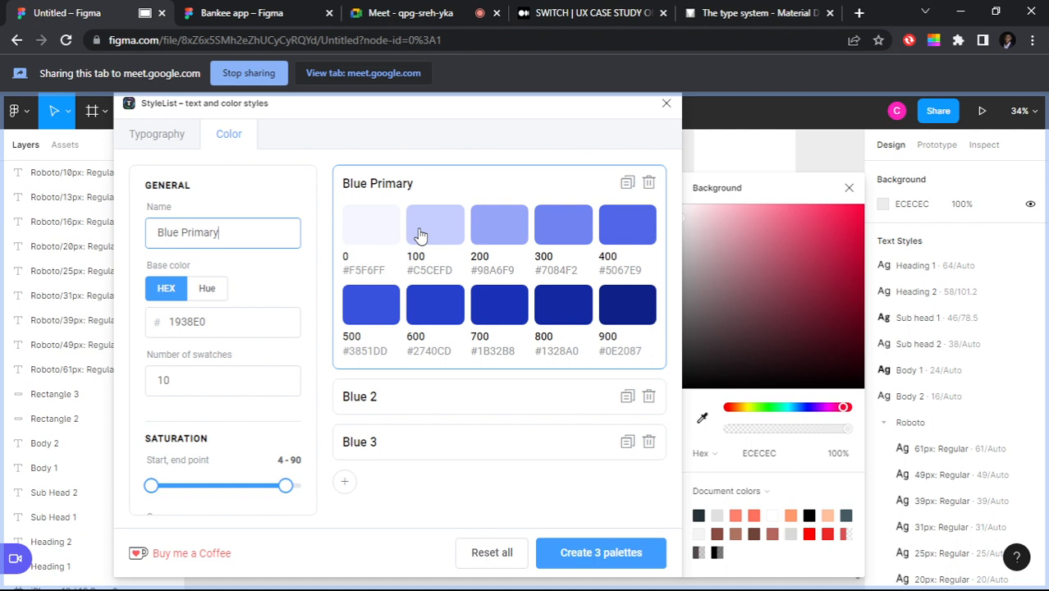
click(402, 396)
click(207, 236)
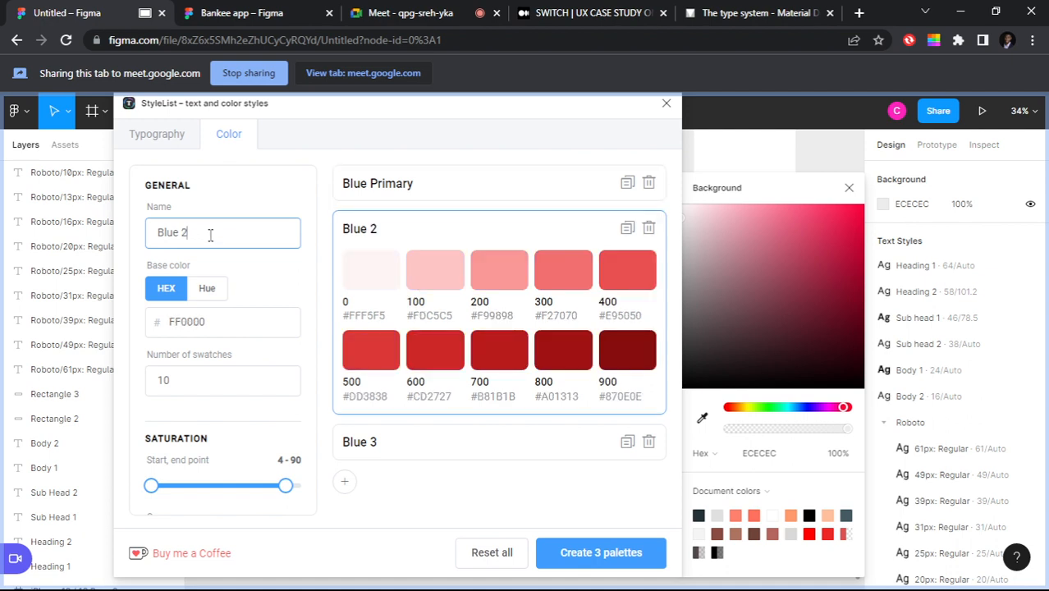
drag(210, 235, 144, 235)
text(Red se)
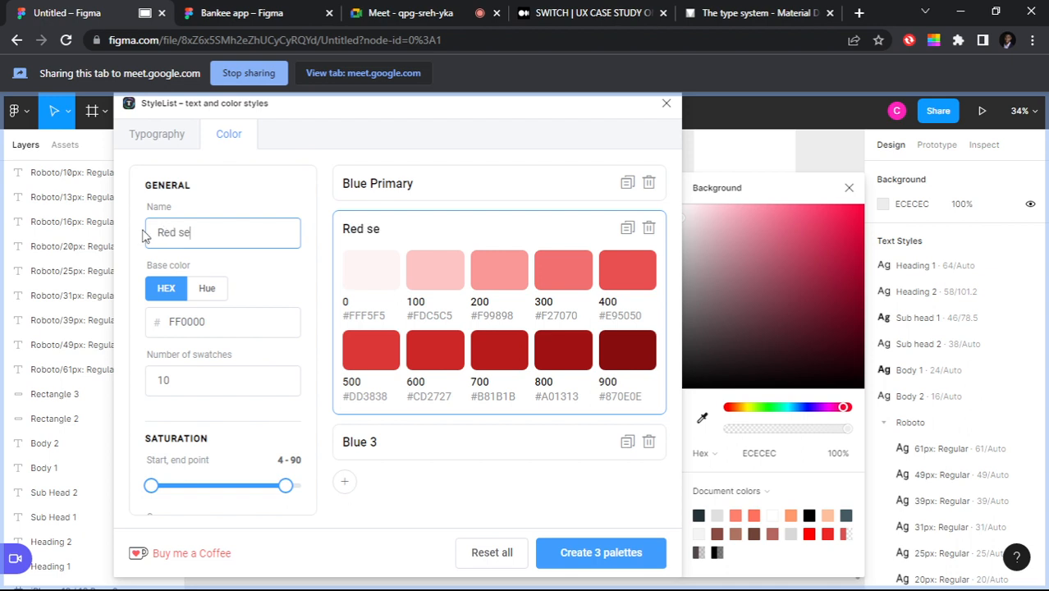
text(condary)
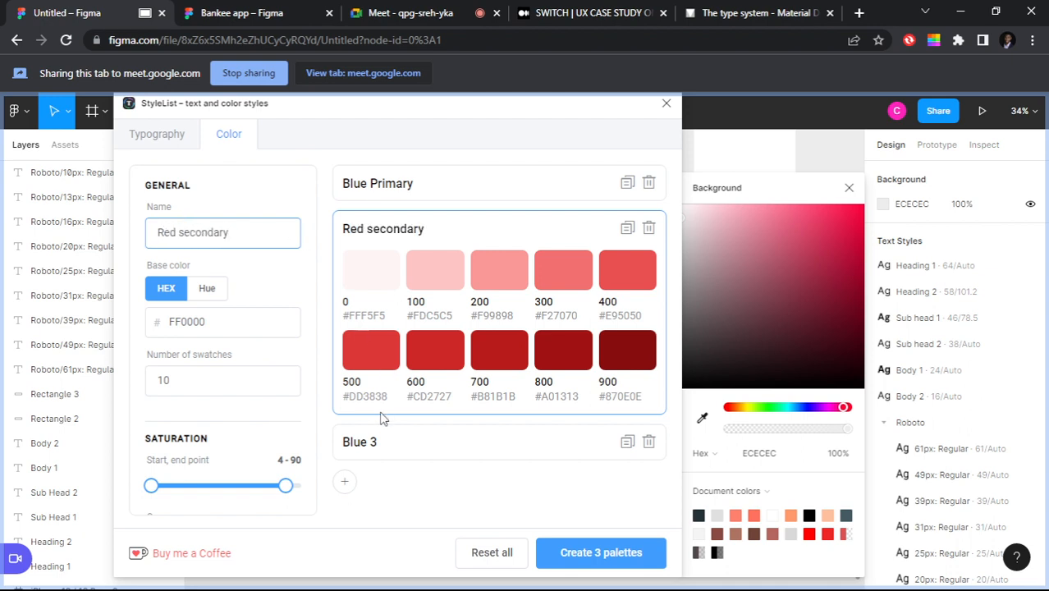
Step: Rename the third palette Purple accent
click(367, 443)
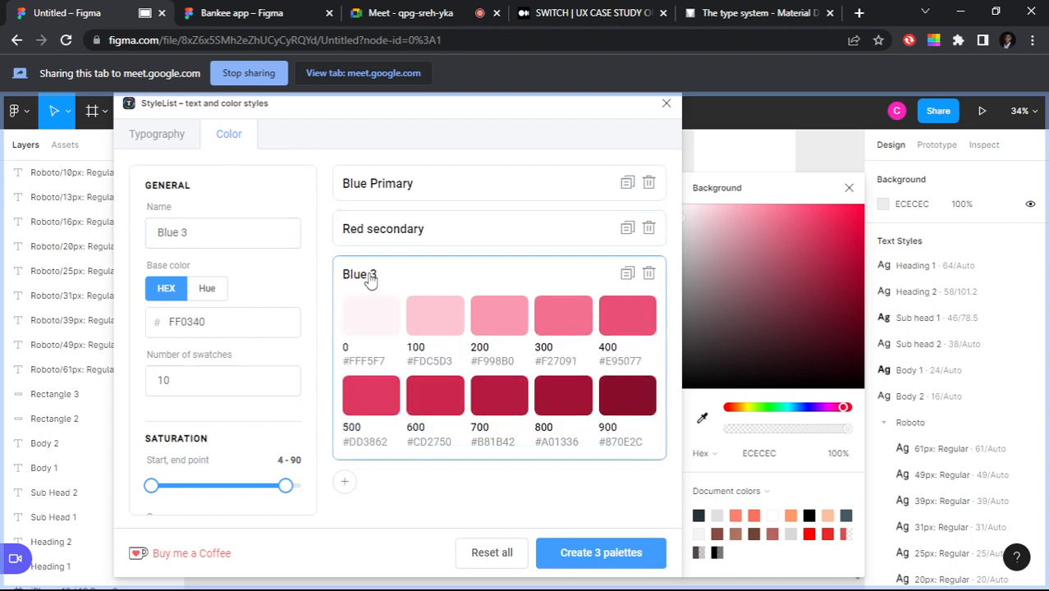
drag(211, 236, 134, 233)
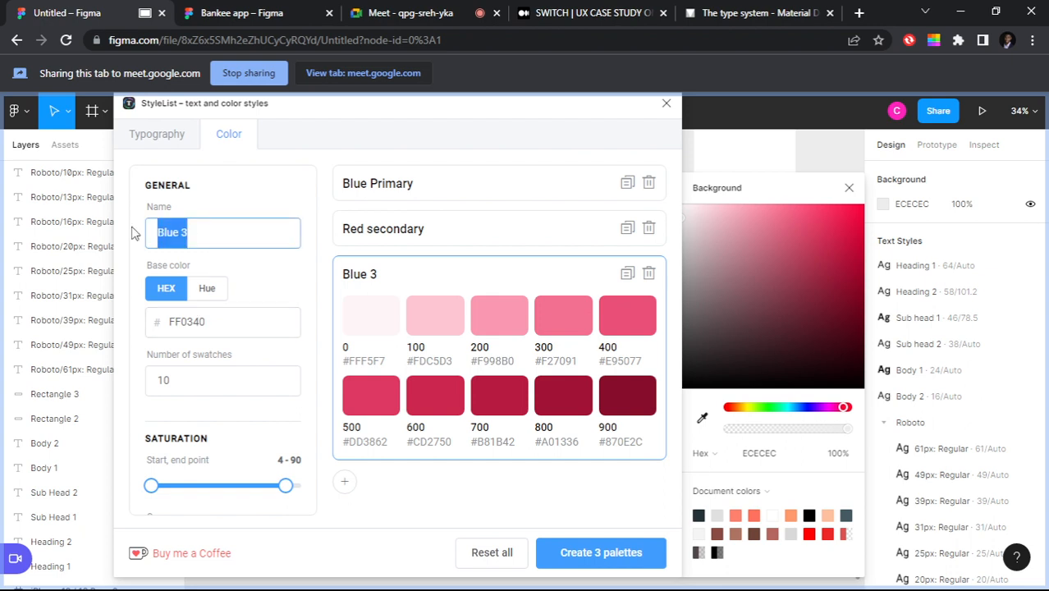
text(Pin)
key(BackSpace)
key(BackSpace)
key(BackSpace)
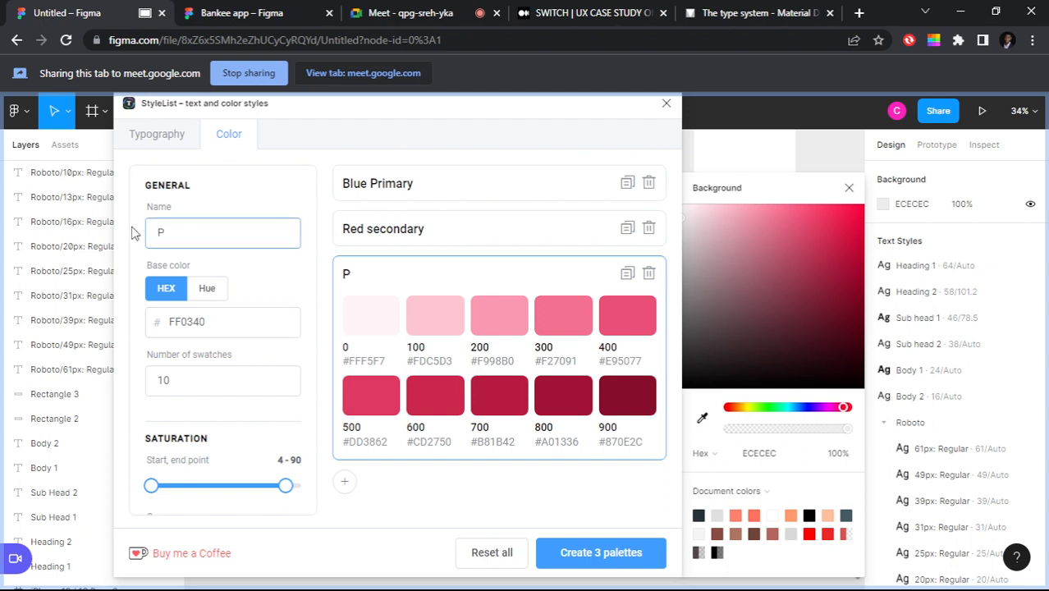
text(Purp)
text(le accent)
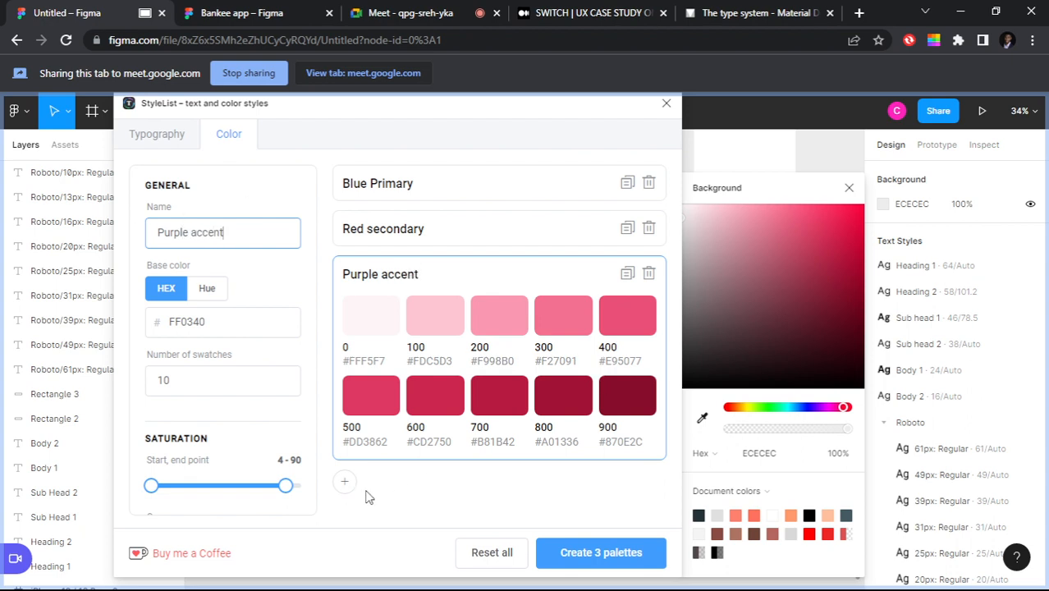
Step: Set the Purple accent palette's saturation range to 2–79 and create the three palettes
scroll(238, 402, down, 2)
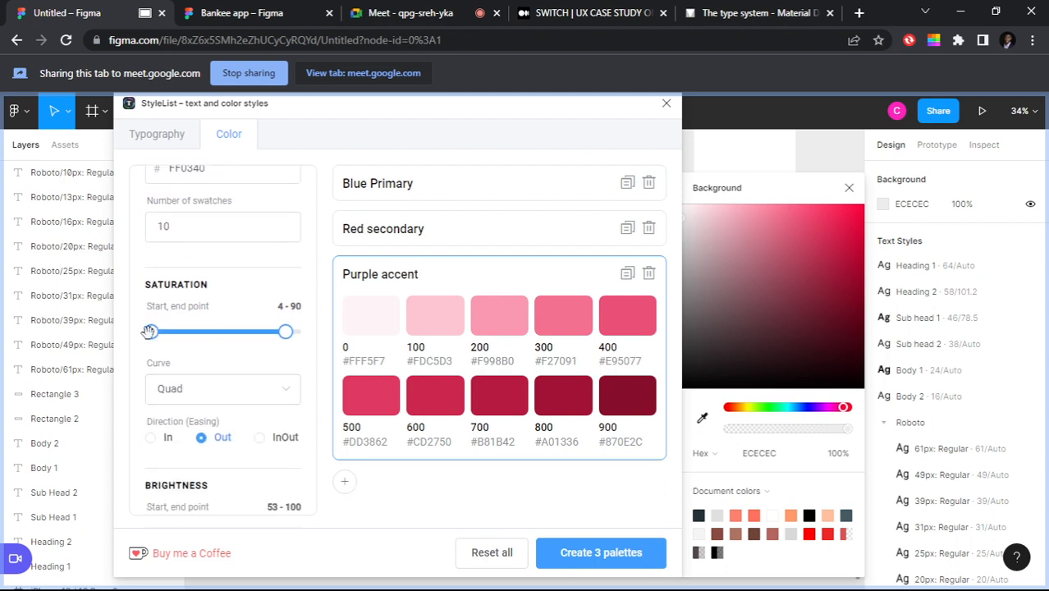
mouse_move(152, 331)
mouse_down()
mouse_move(170, 332)
mouse_move(148, 333)
mouse_up()
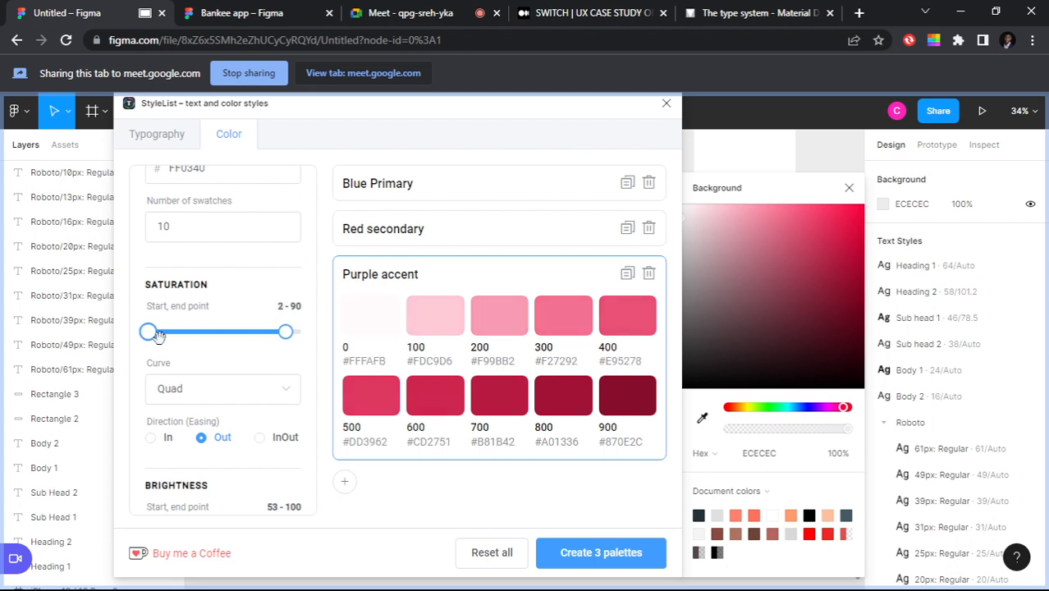
mouse_move(285, 333)
mouse_down()
mouse_move(302, 332)
mouse_move(267, 340)
mouse_up()
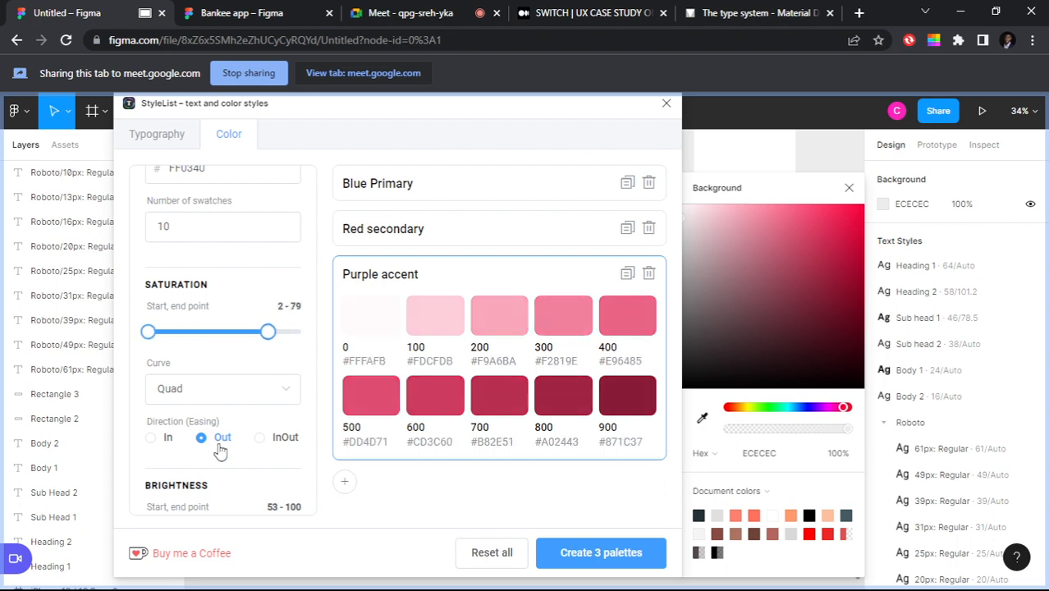
scroll(230, 448, down, 2)
mouse_move(227, 374)
mouse_down()
mouse_move(195, 374)
mouse_move(243, 375)
mouse_move(211, 376)
mouse_move(227, 374)
mouse_up()
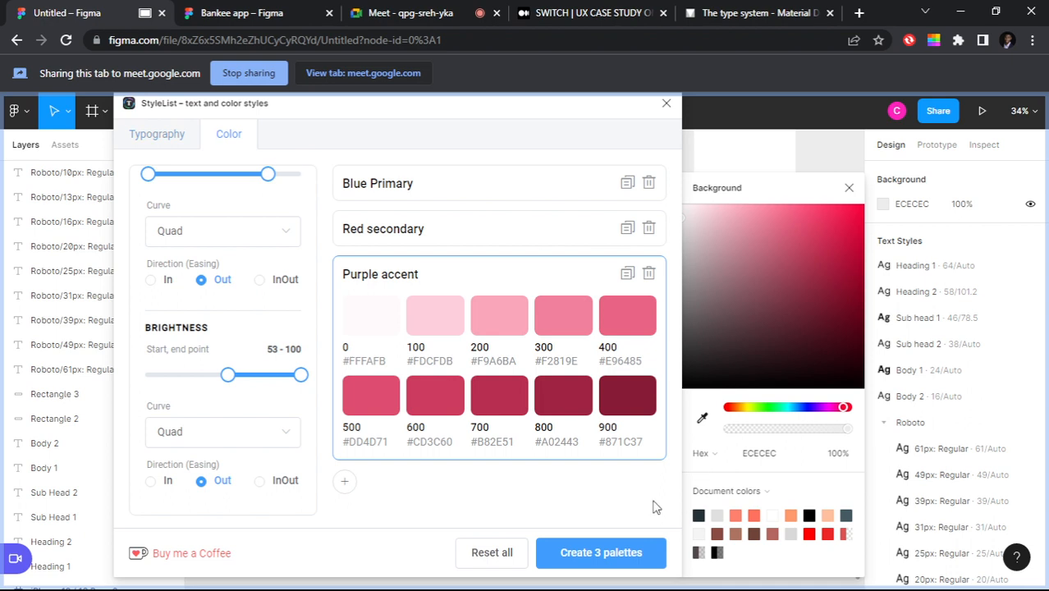
click(616, 553)
Step: Set the page background to light grey EAE7E8 and close the color picker
drag(737, 392, 499, 357)
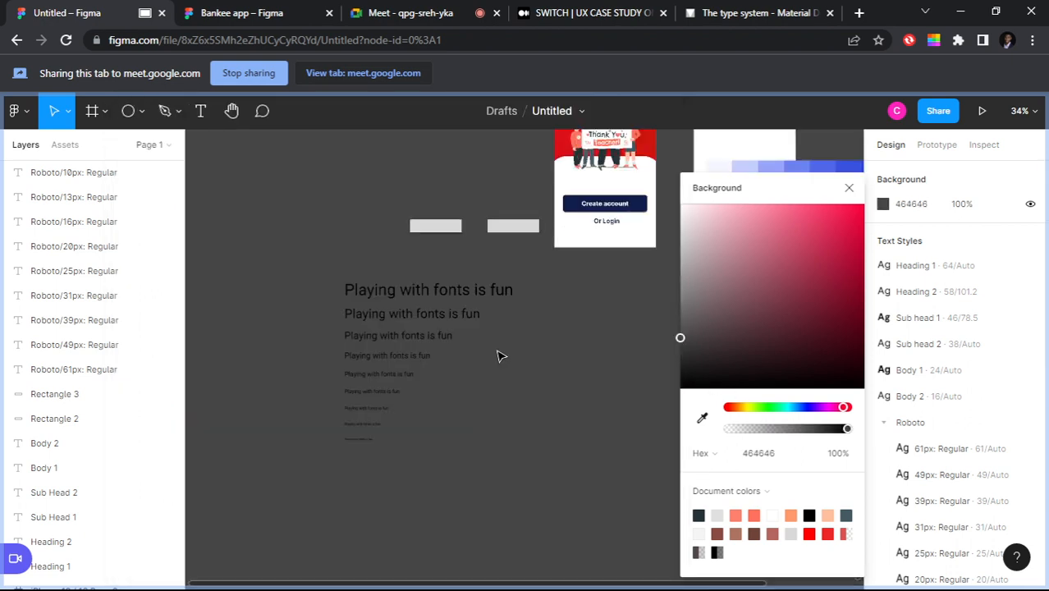
drag(499, 356, 718, 254)
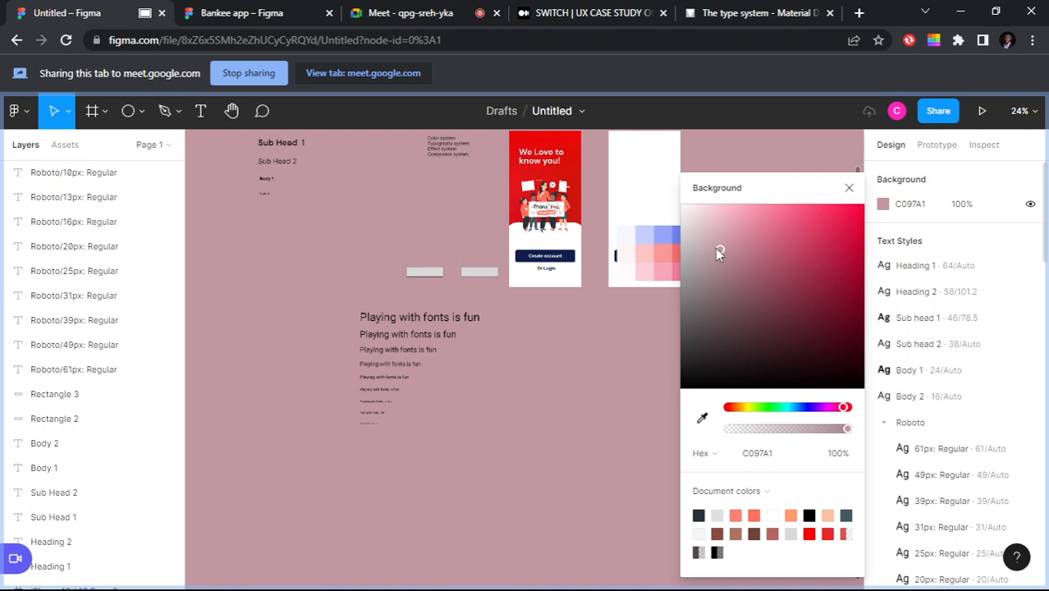
drag(719, 250, 683, 218)
click(849, 188)
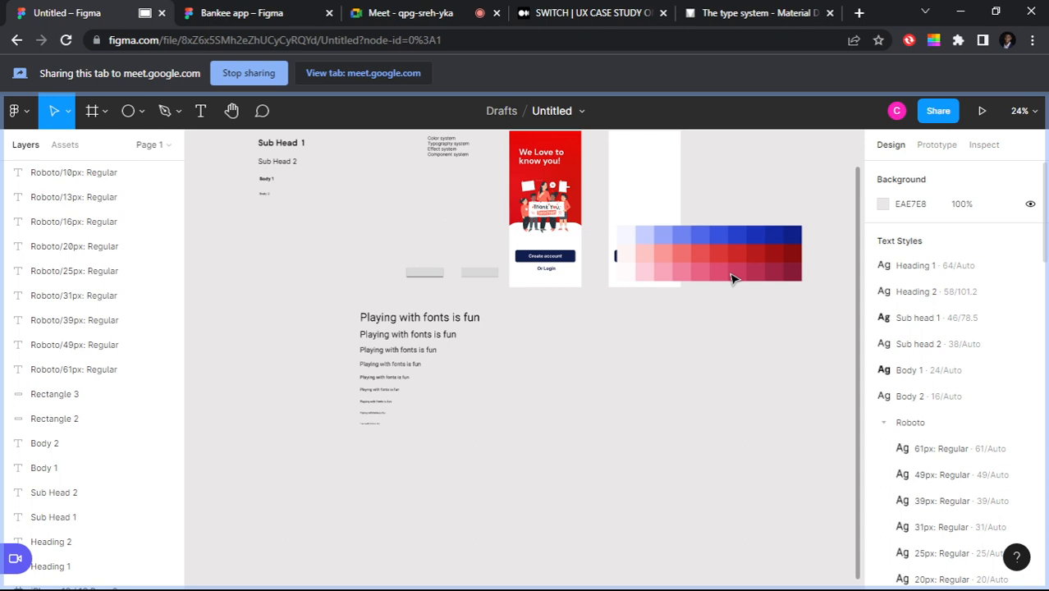
Step: Move the three rows of generated palette swatches into the empty canvas area below the blank screen
scroll(734, 278, up, 3)
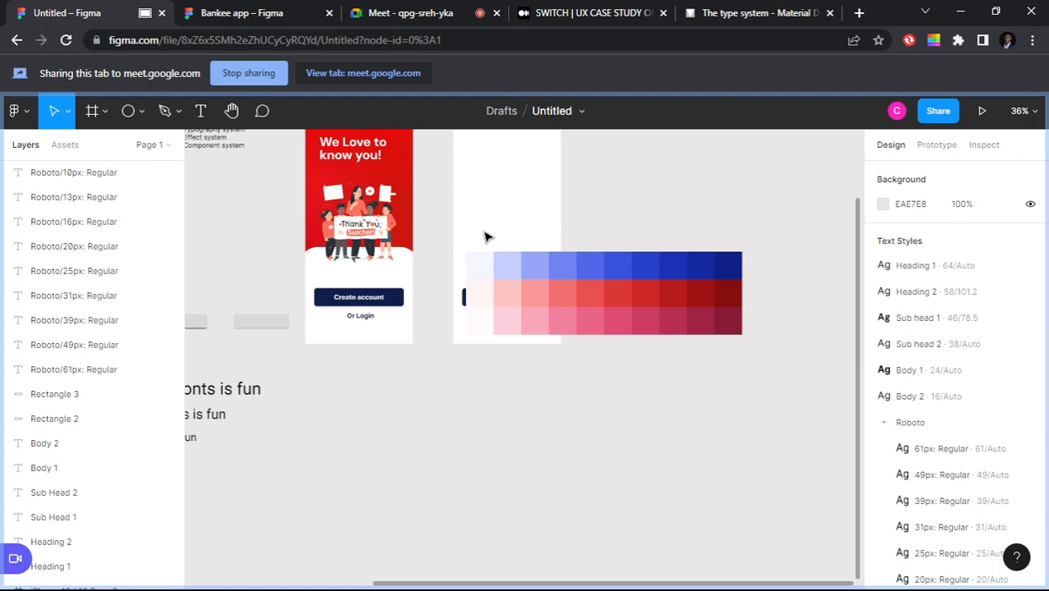
scroll(485, 233, up, 2)
drag(451, 350, 777, 473)
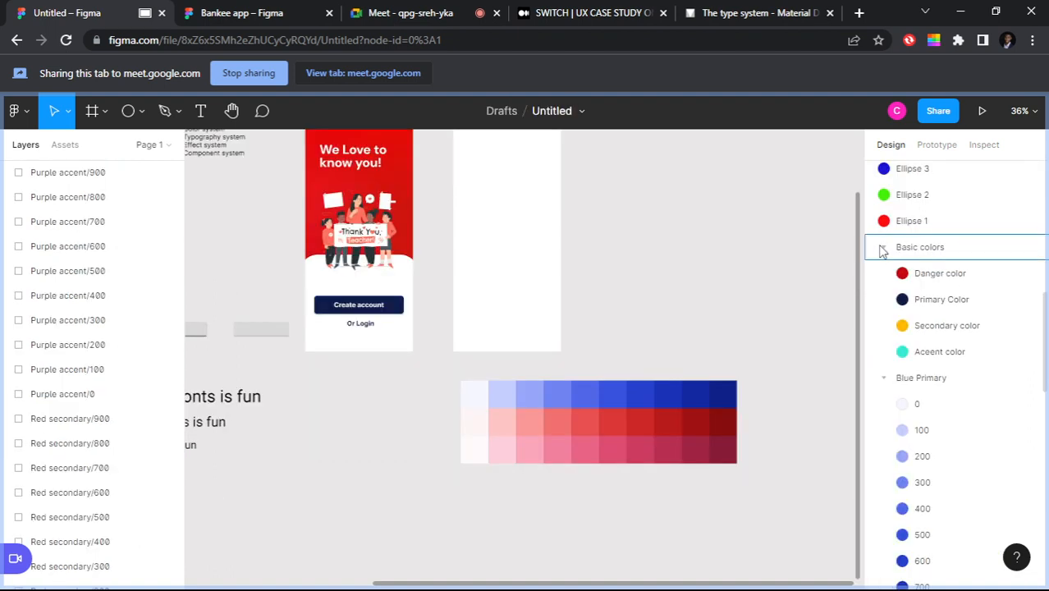
Step: Collapse the Basic colors, Blue Primary, Red secondary and Purple accent color style groups and review the local styles list
click(883, 248)
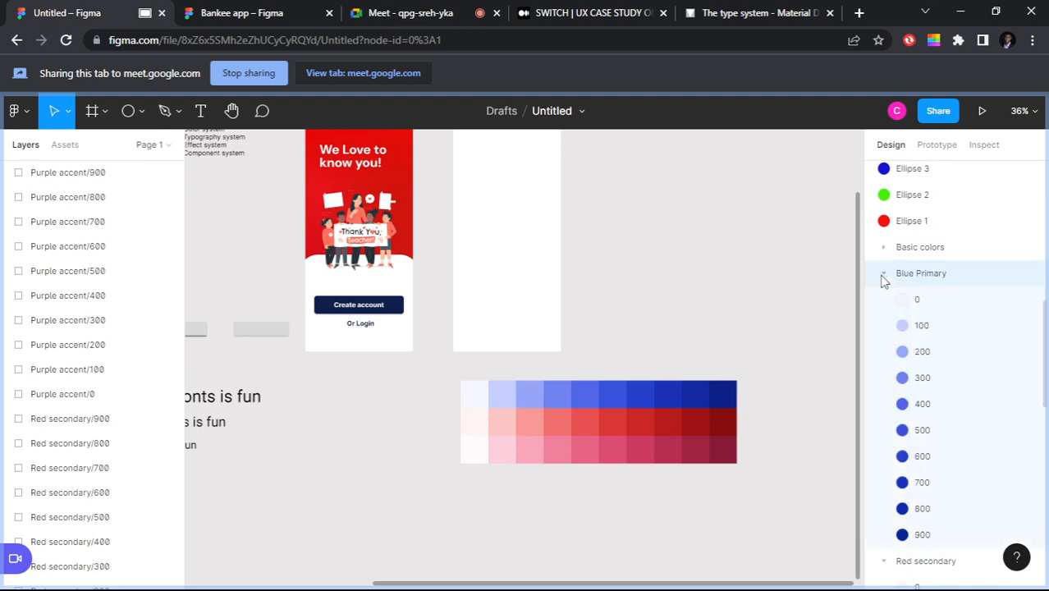
click(883, 276)
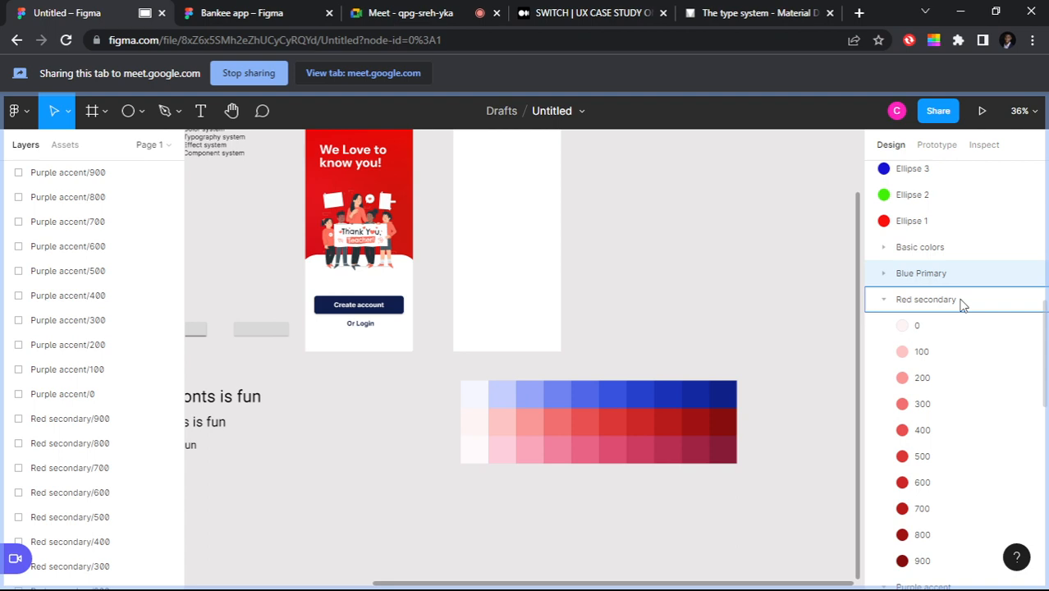
scroll(926, 443, down, 2)
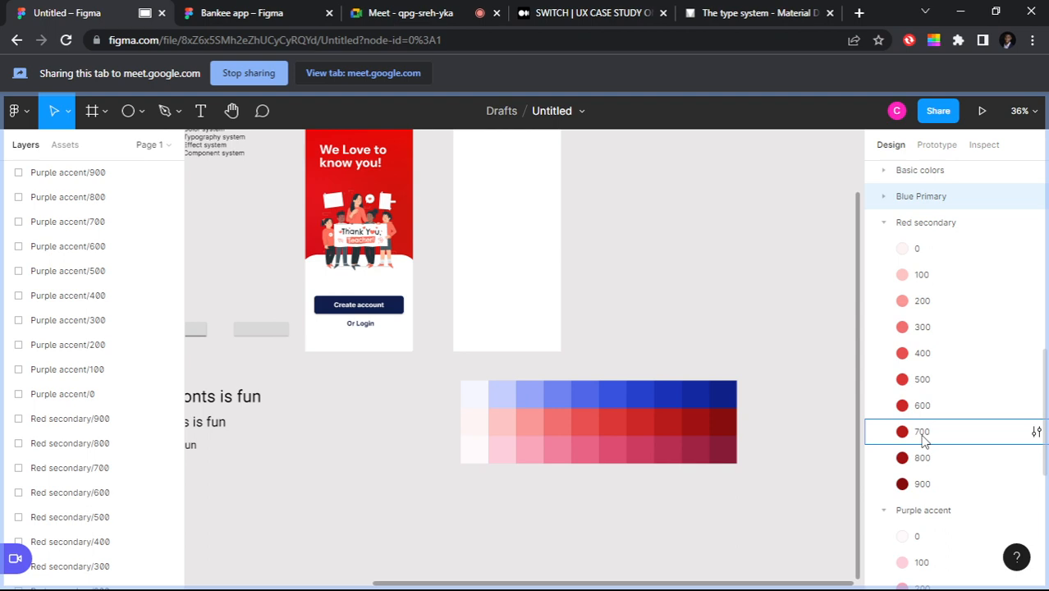
click(924, 226)
click(888, 249)
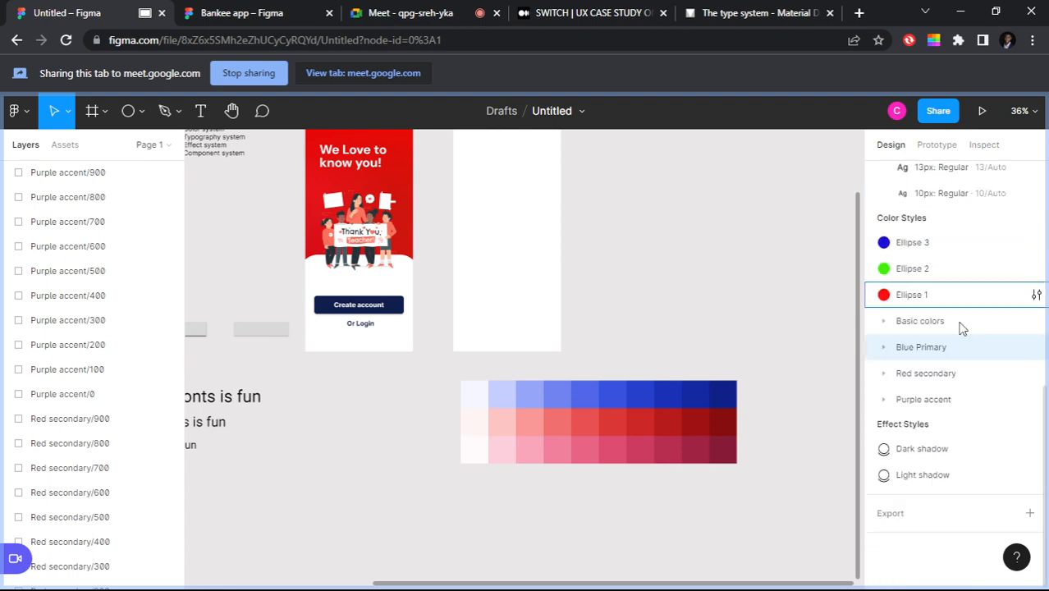
scroll(970, 386, up, 2)
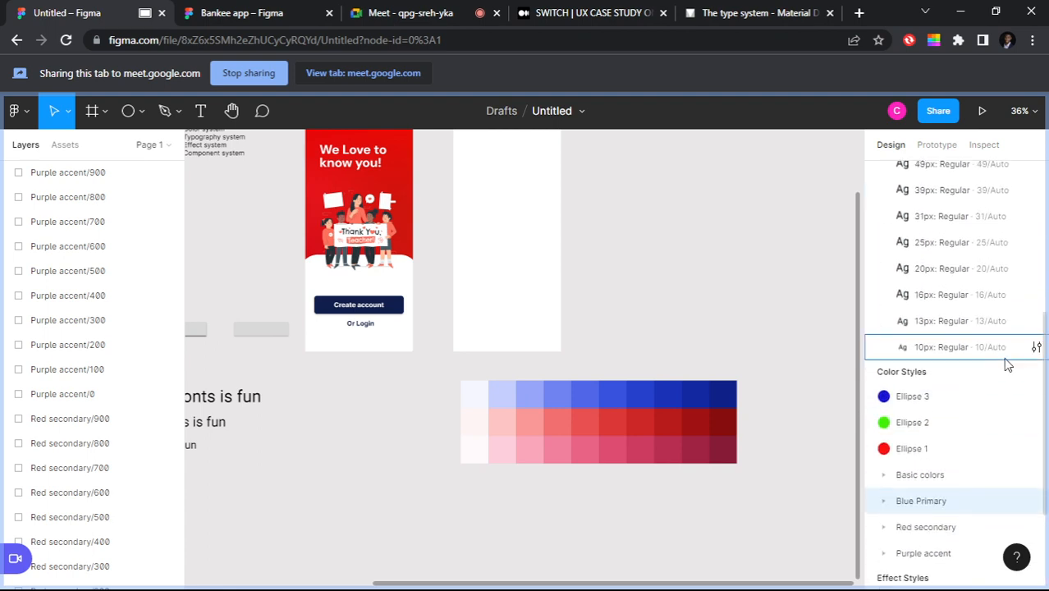
scroll(986, 345, up, 6)
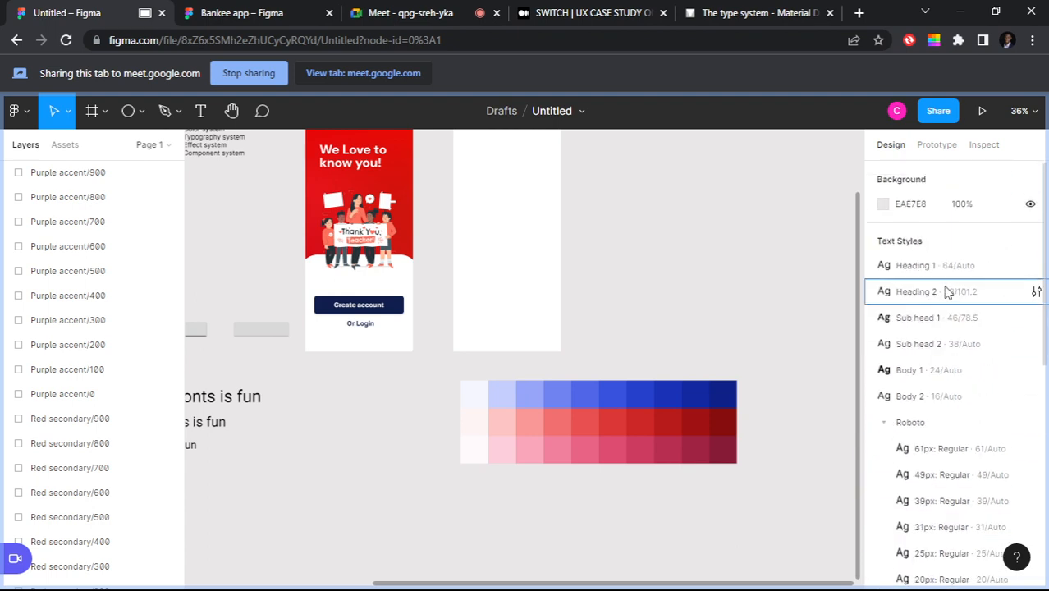
scroll(951, 291, down, 3)
scroll(946, 292, down, 6)
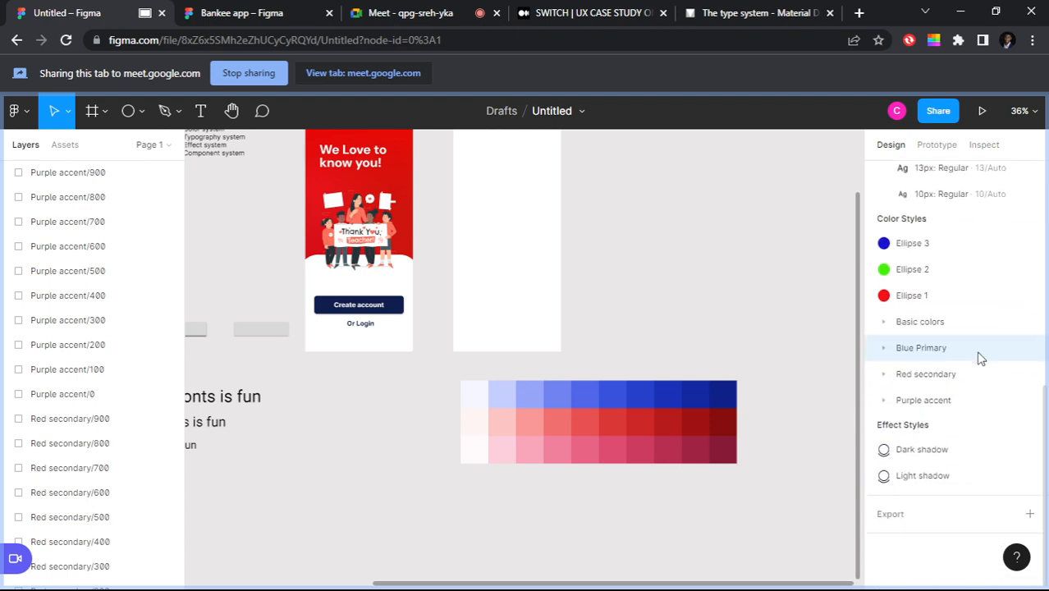
Step: Delete all the generated palette swatches from the canvas
click(600, 423)
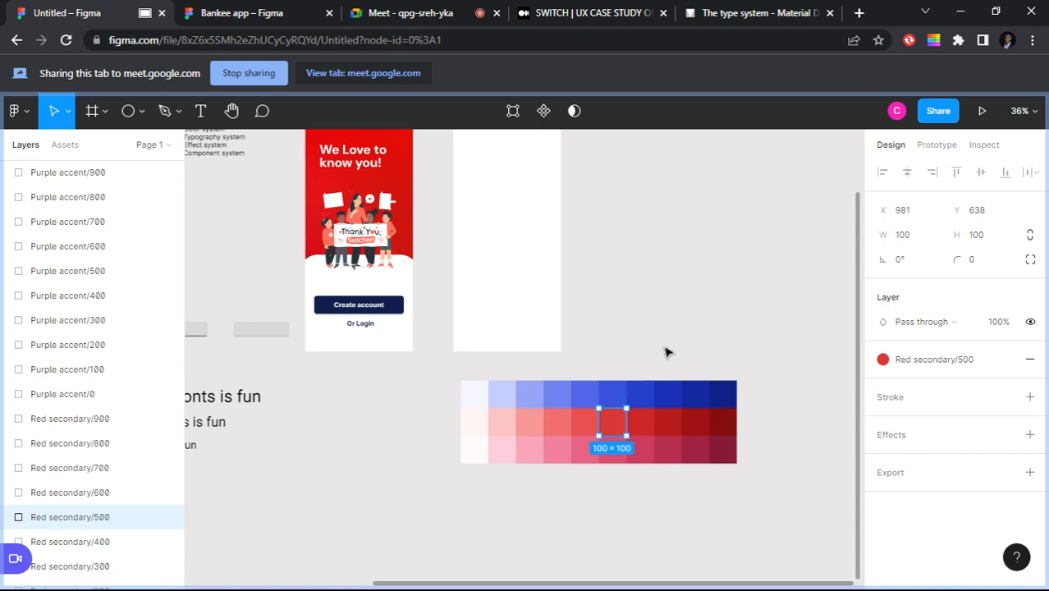
drag(440, 368, 790, 510)
click(690, 297)
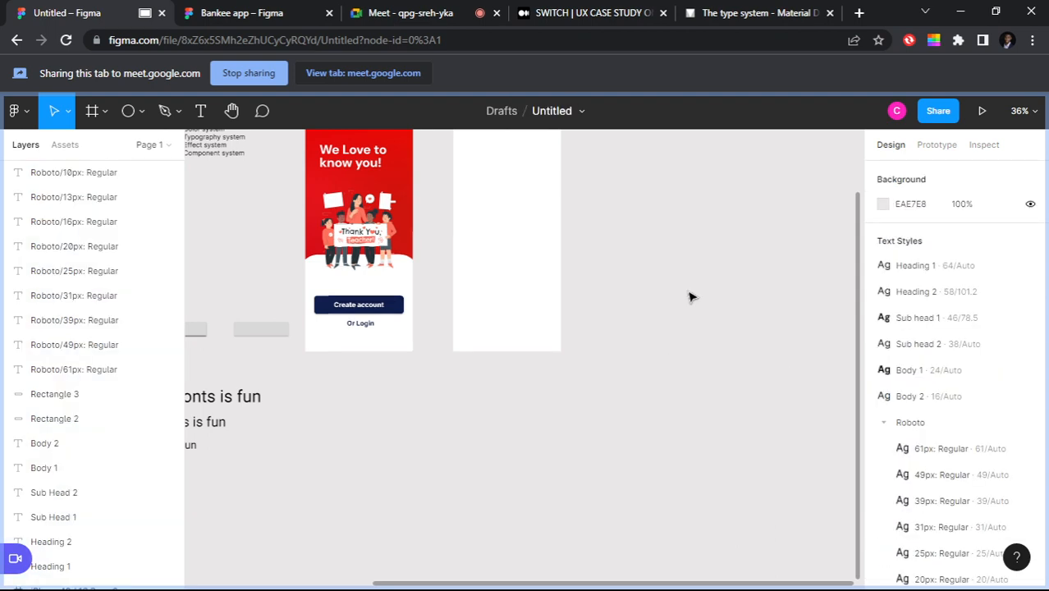
Step: Run the Color Designer plugin with nothing selected
right_click(690, 297)
mouse_move(714, 420)
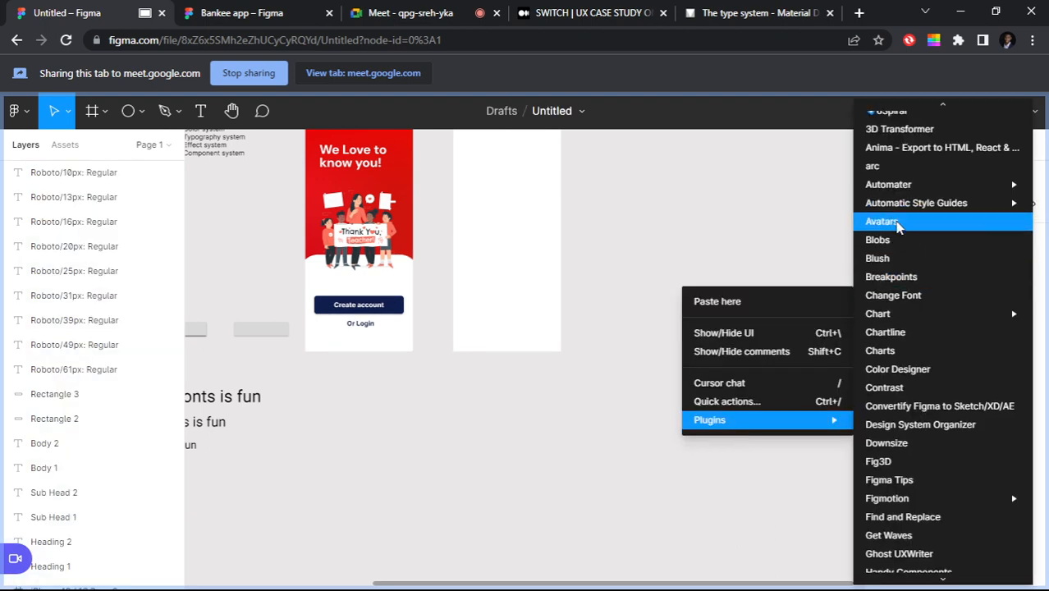
scroll(898, 227, down, 2)
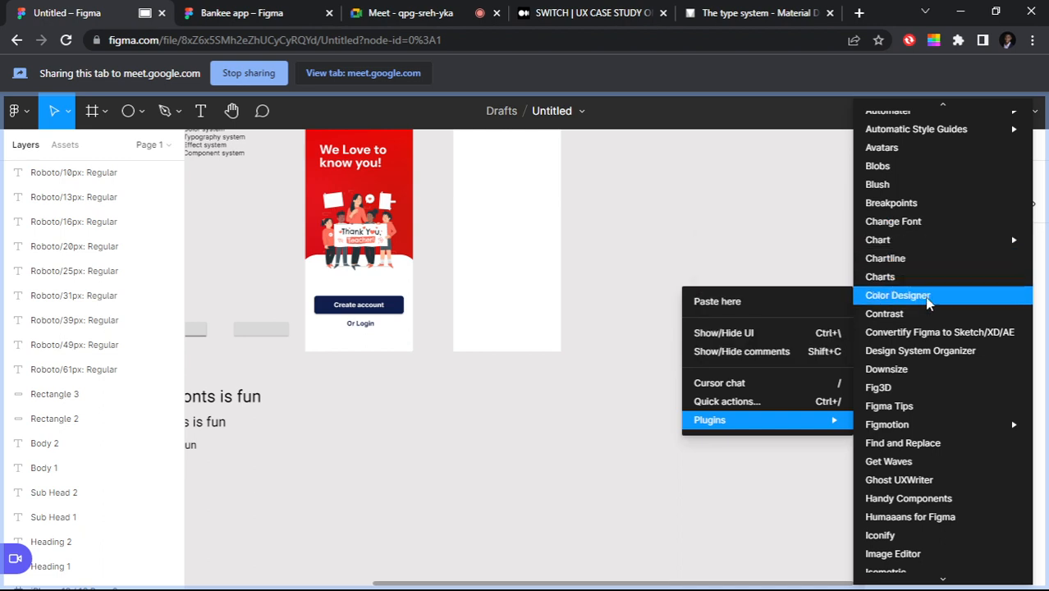
click(898, 296)
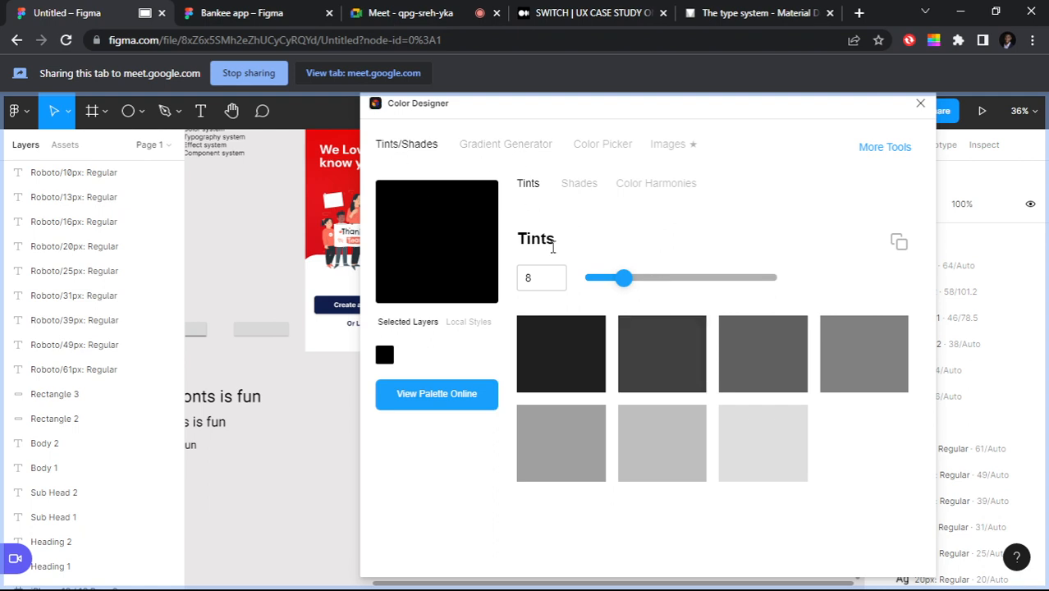
Step: Show Color Designer's color harmonies, shift the "We Love to know you!" screen slightly and select its red background rectangle as the base color
click(581, 190)
click(652, 186)
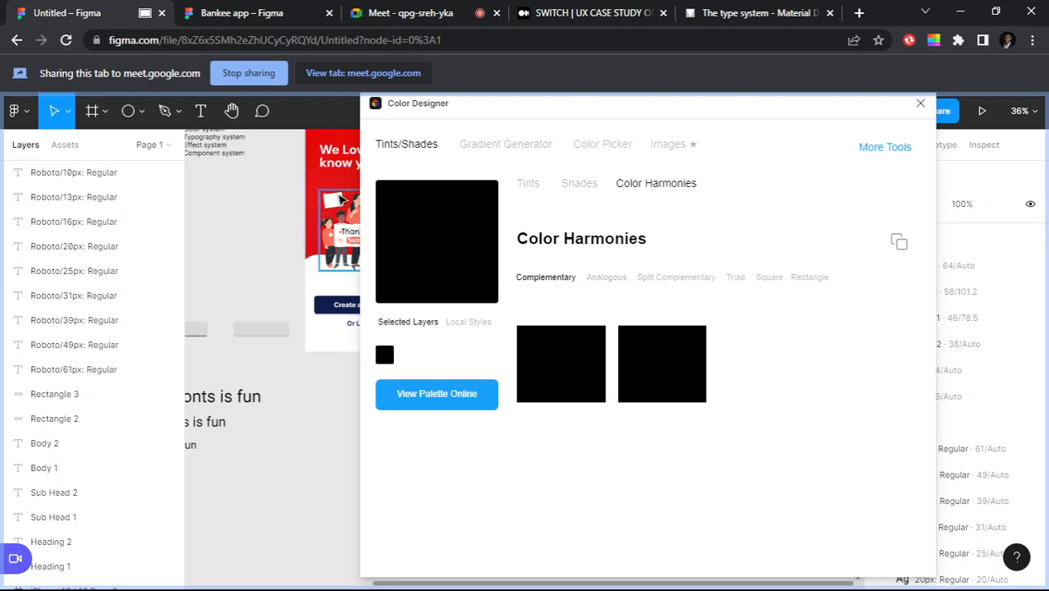
click(308, 223)
drag(308, 223, 302, 194)
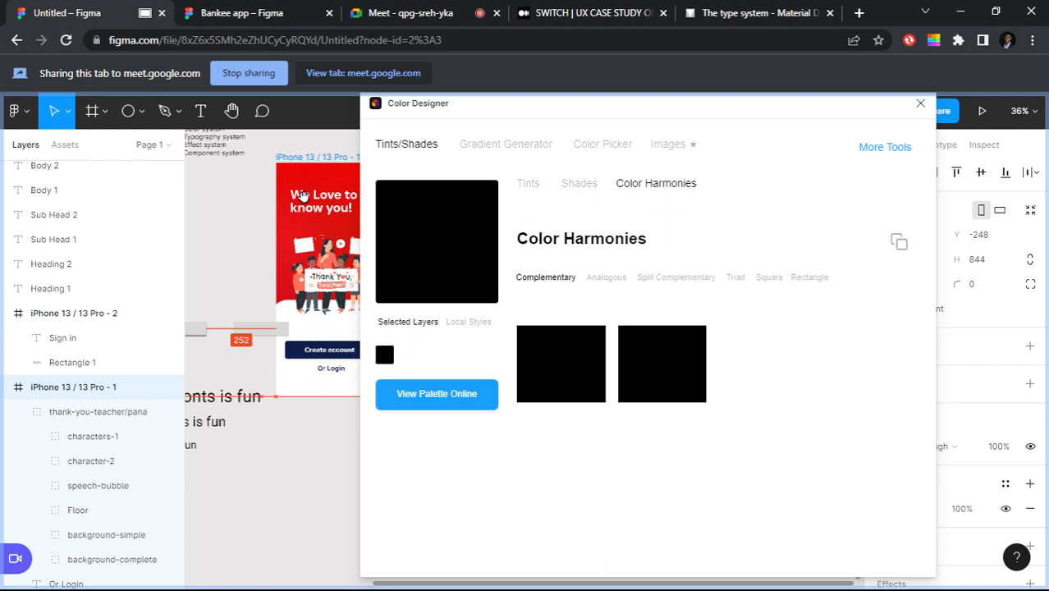
double_click(303, 195)
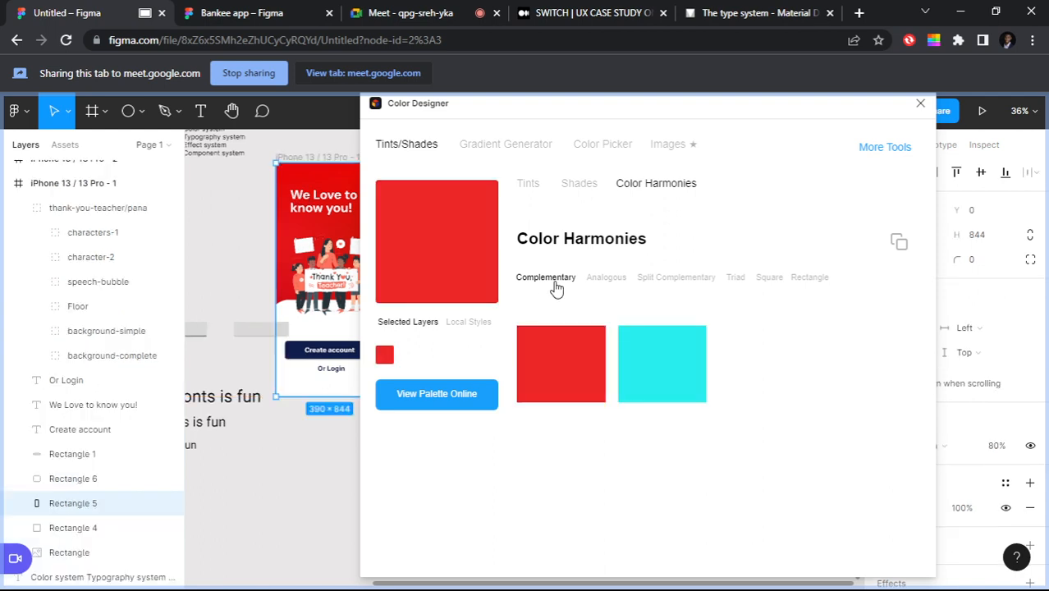
Step: Compare the red color's Analogous, Split Complementary, Triad, Square and Rectangle harmonies and its shades in Color Designer
click(605, 283)
click(693, 286)
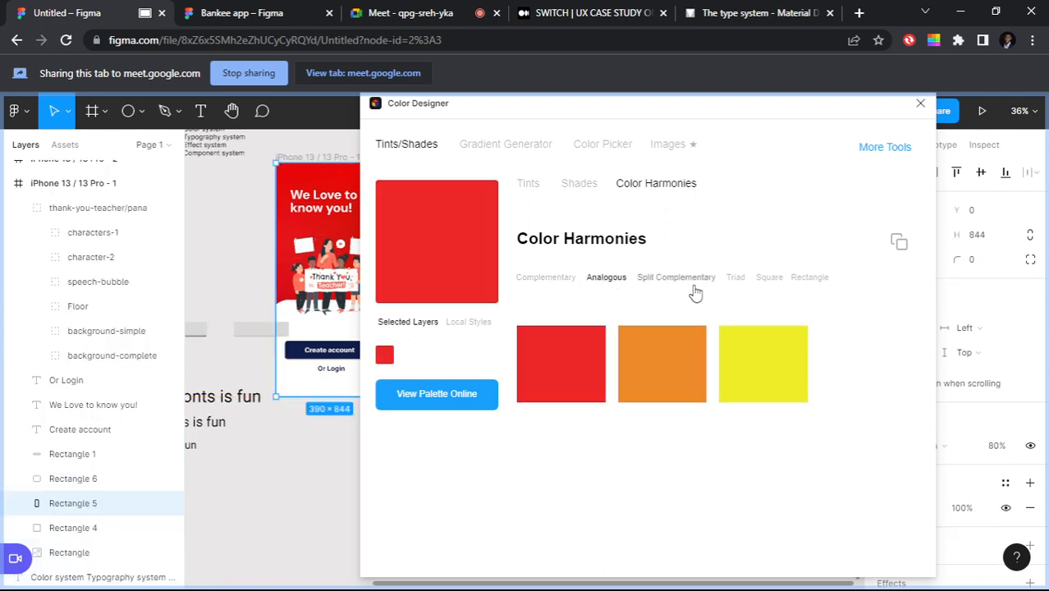
click(737, 283)
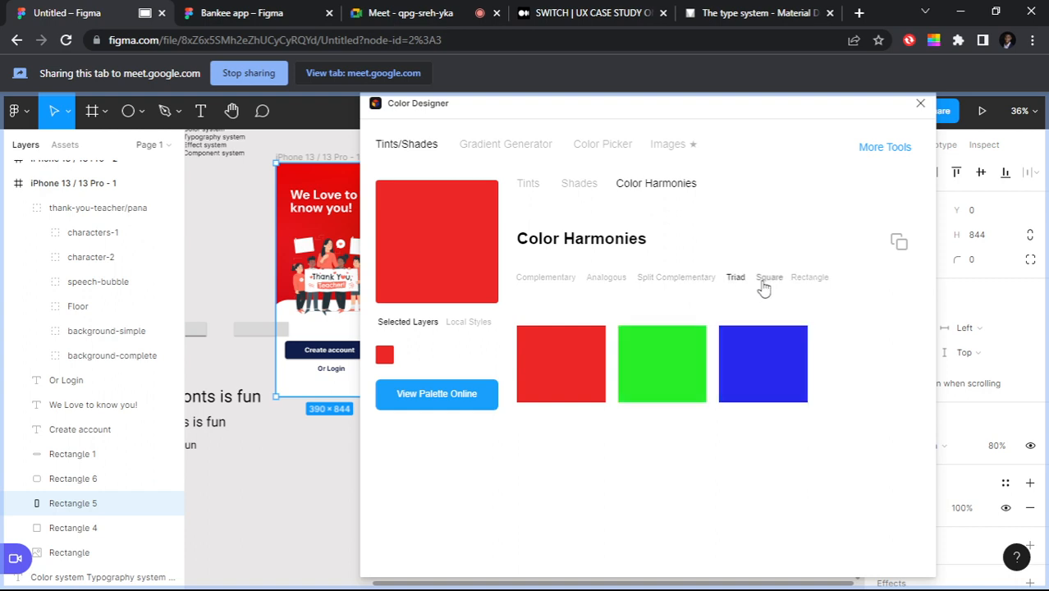
click(770, 284)
click(798, 284)
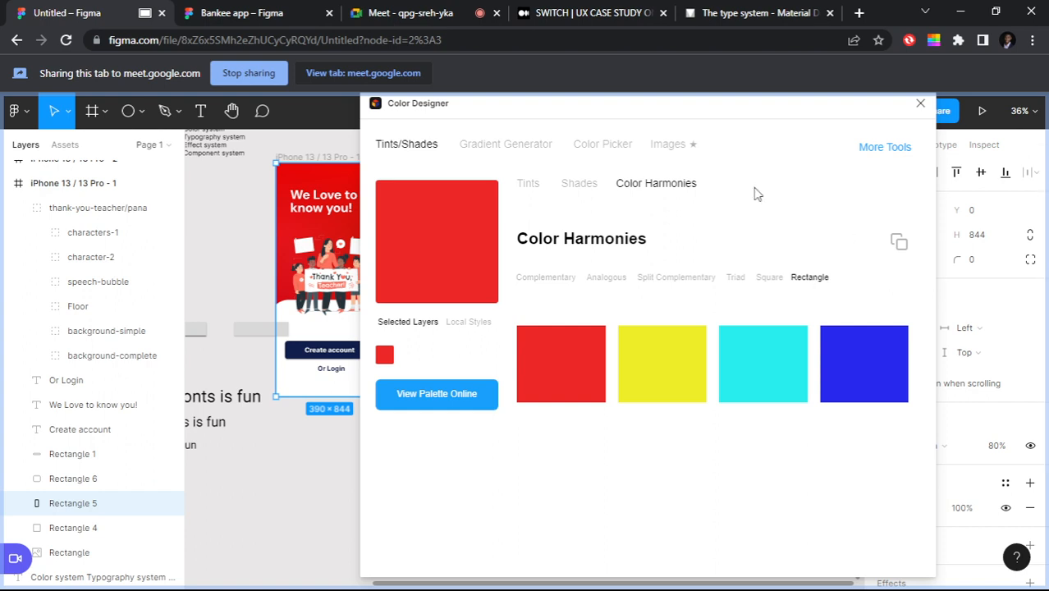
click(579, 184)
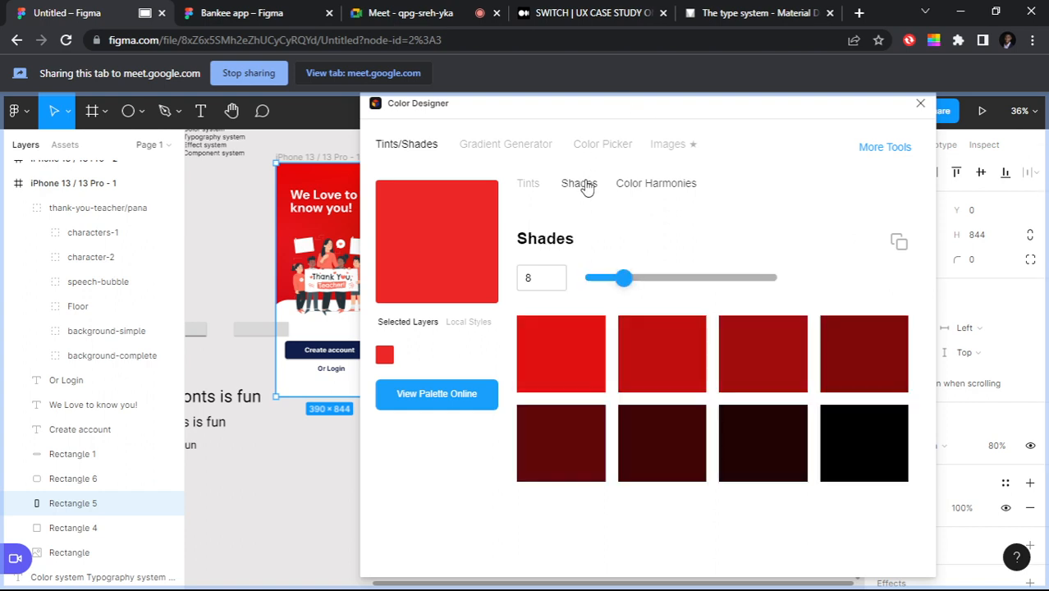
Step: Browse Color Designer's background images matching the red color and close the plugin
click(667, 146)
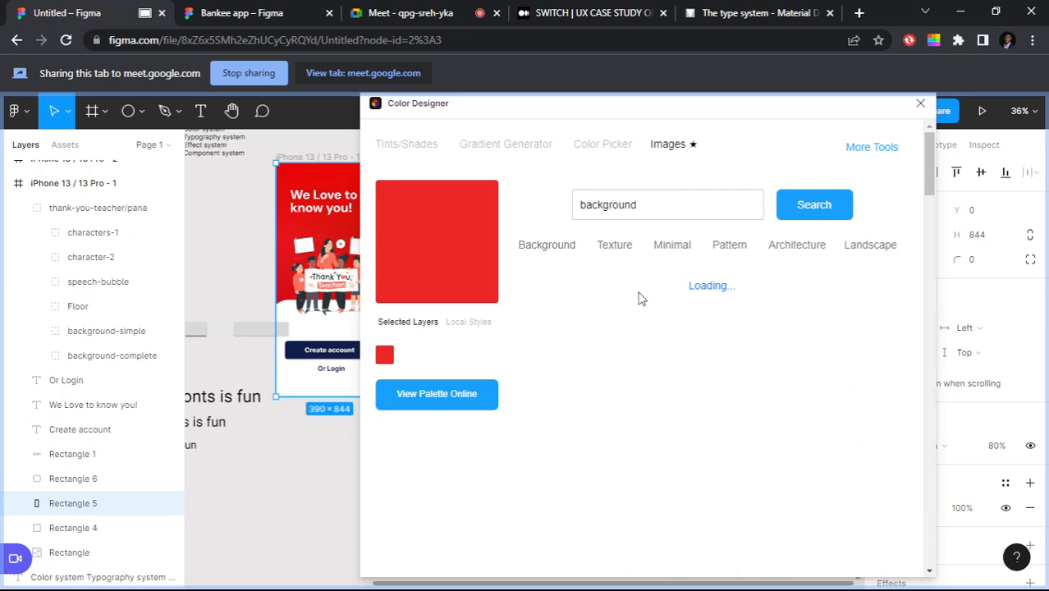
scroll(696, 429, down, 5)
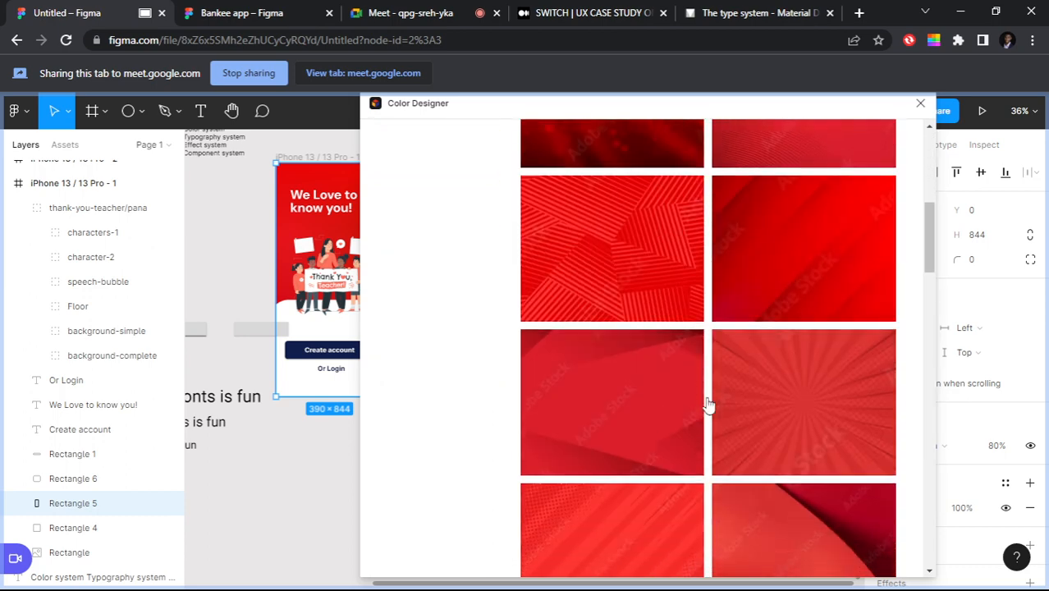
scroll(708, 403, down, 5)
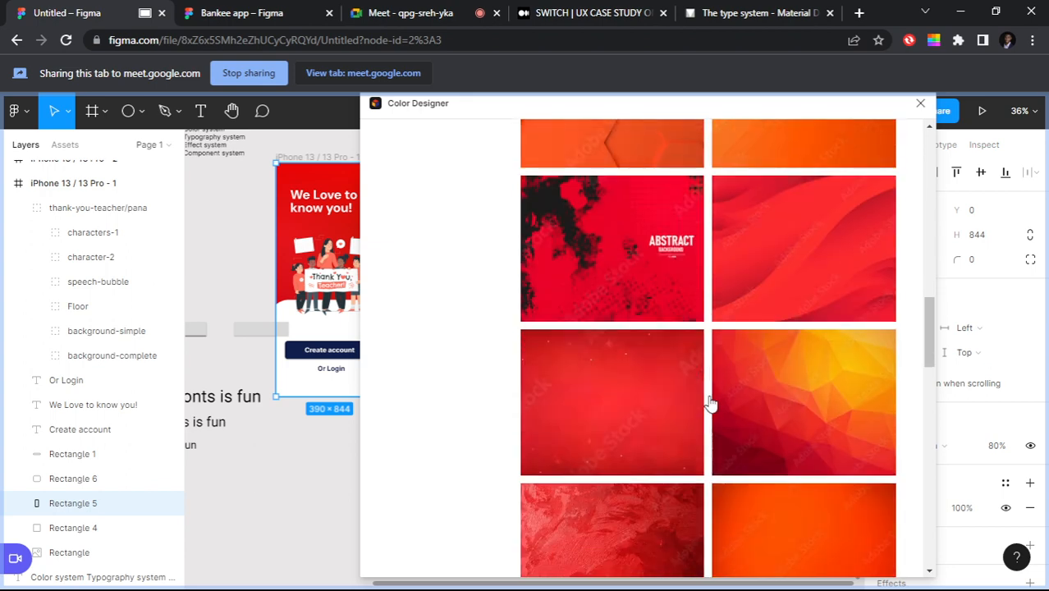
scroll(711, 403, down, 5)
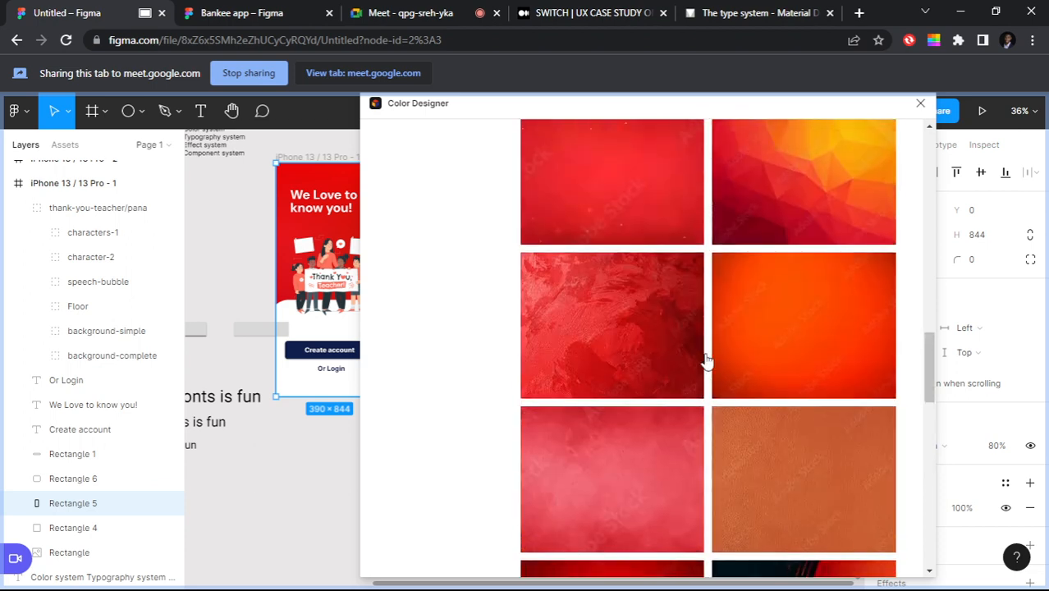
scroll(708, 359, up, 15)
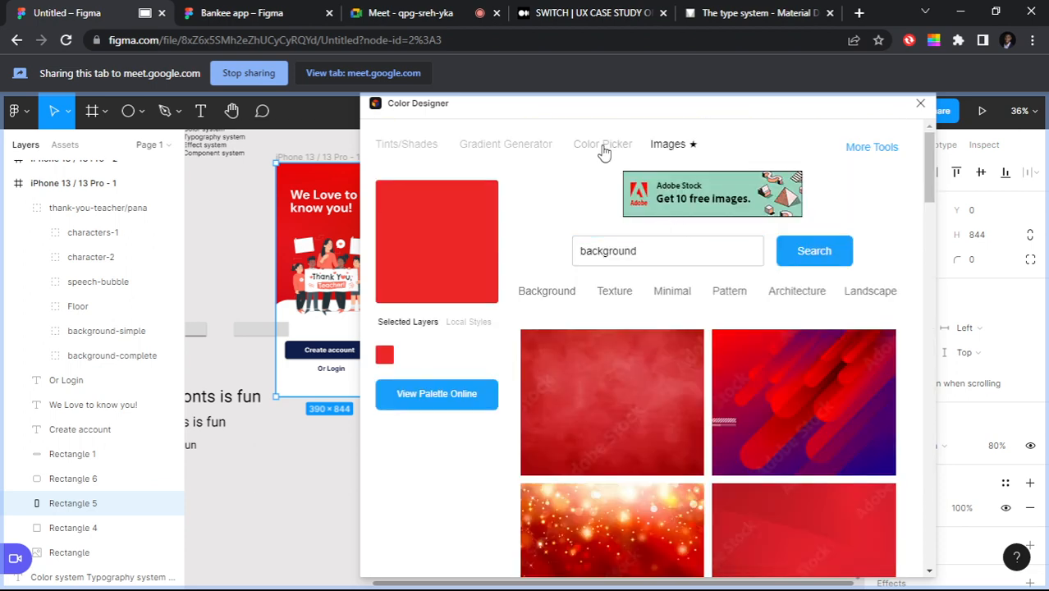
click(603, 147)
click(406, 145)
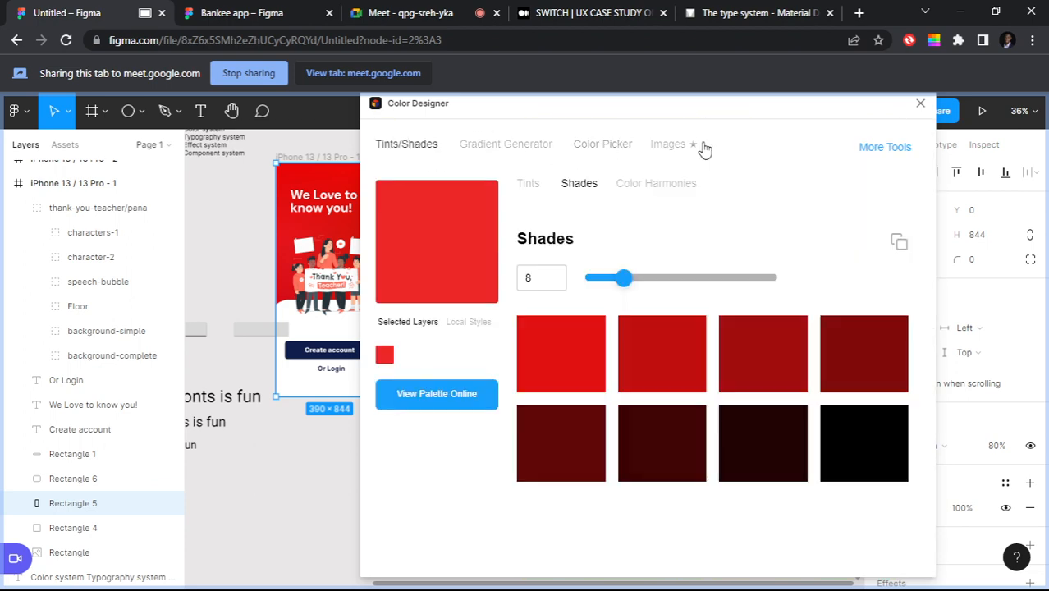
click(920, 103)
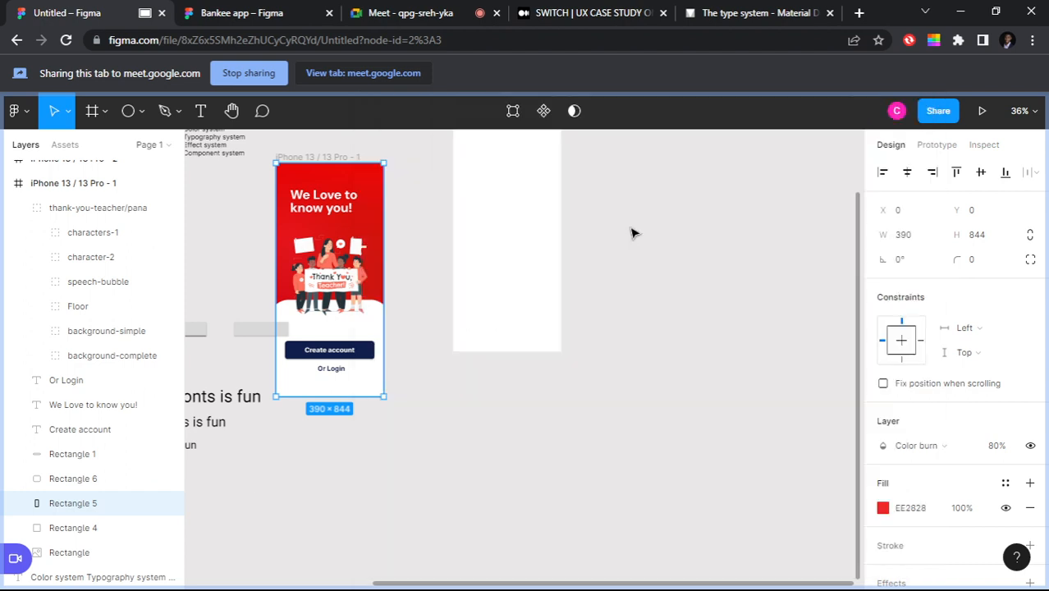
Step: Find the Morph plugin among the installed plugins and open it
right_click(656, 404)
mouse_move(733, 538)
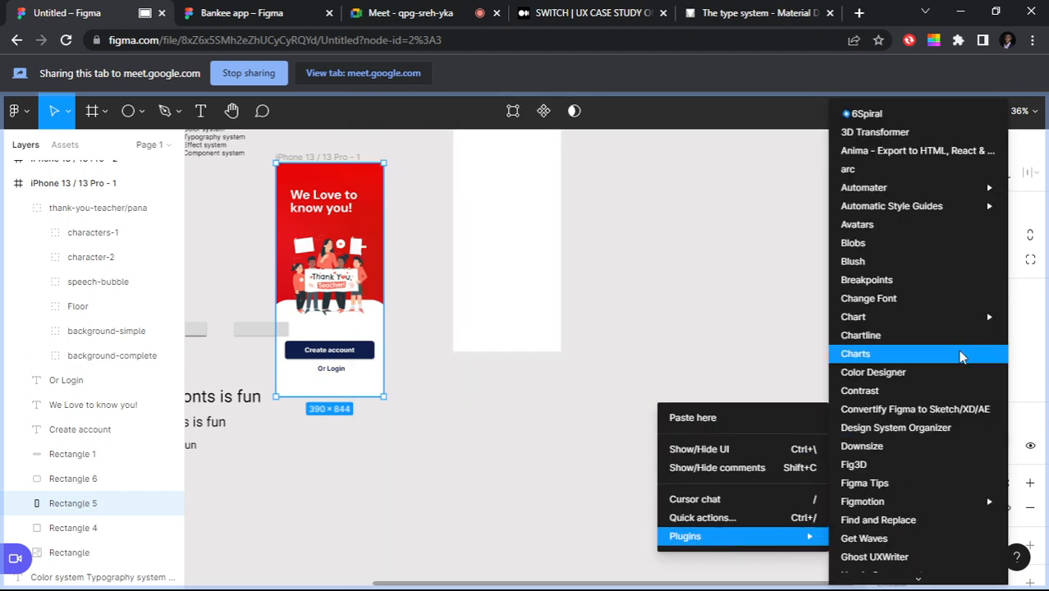
mouse_move(892, 189)
scroll(892, 185, down, 3)
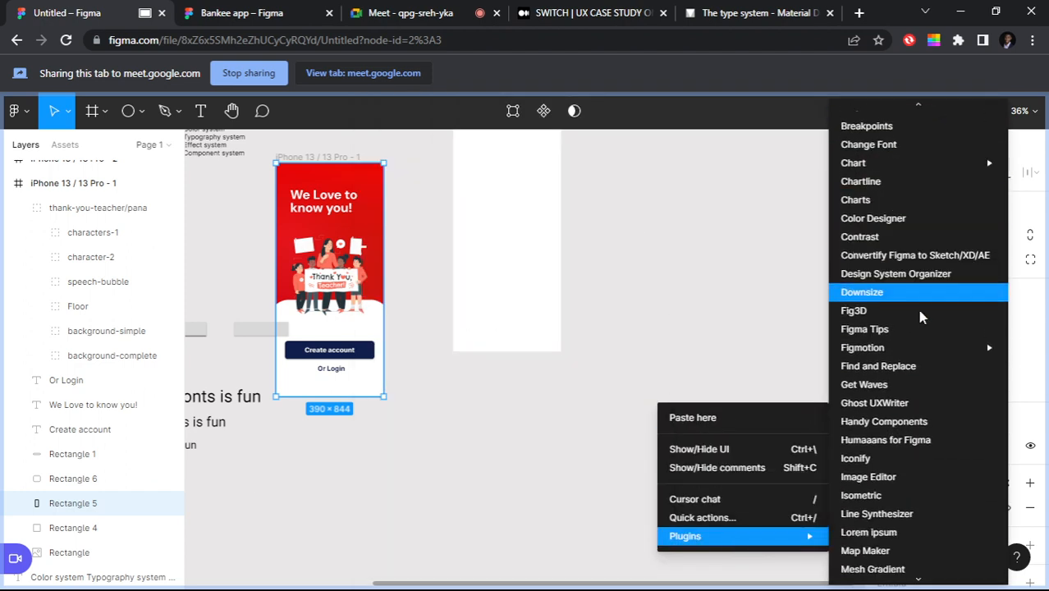
mouse_move(921, 349)
scroll(920, 351, down, 5)
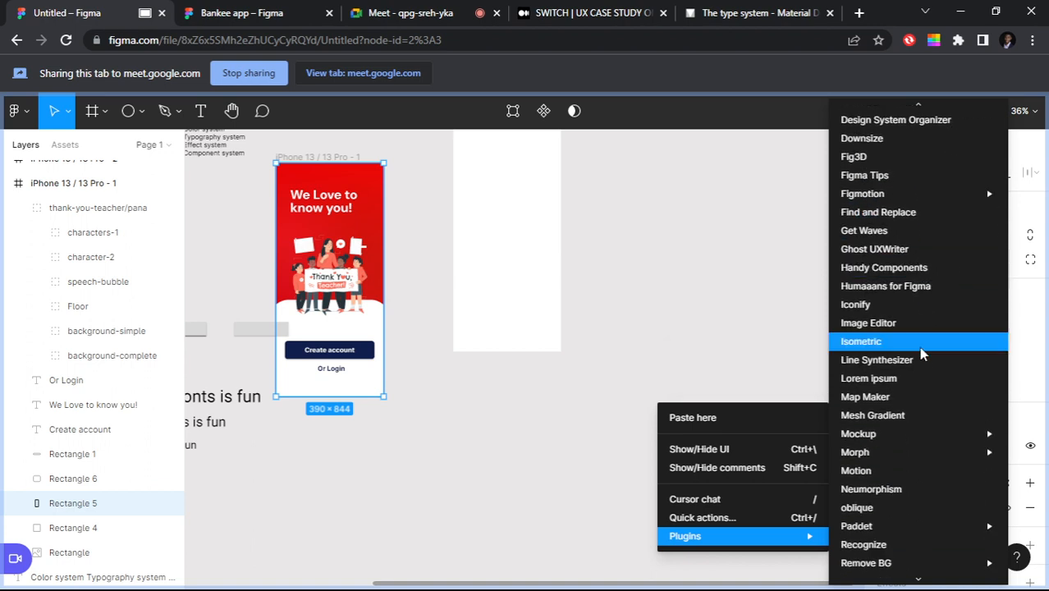
scroll(920, 352, down, 5)
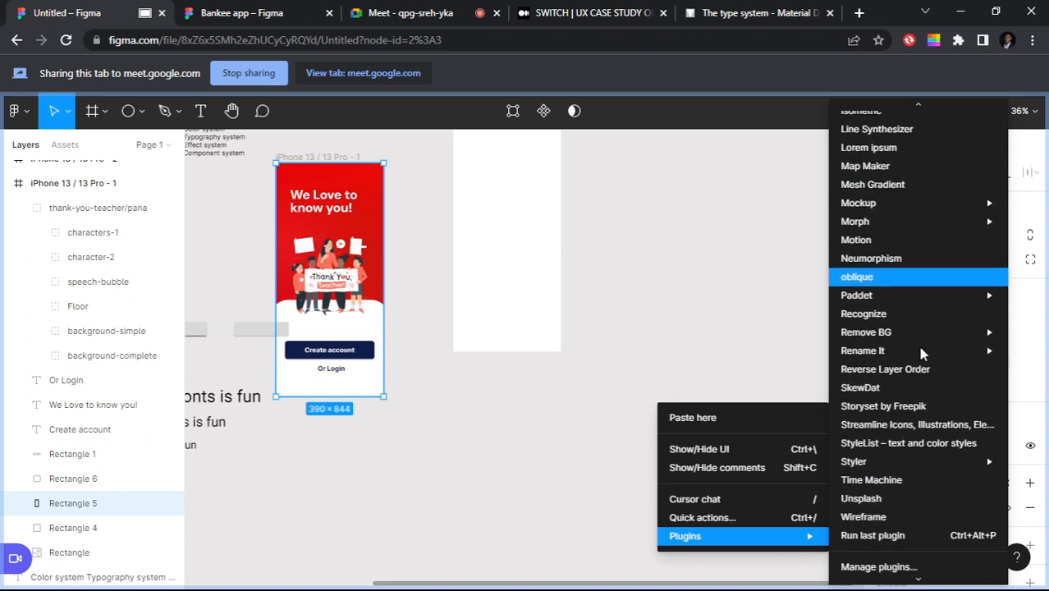
scroll(921, 351, down, 1)
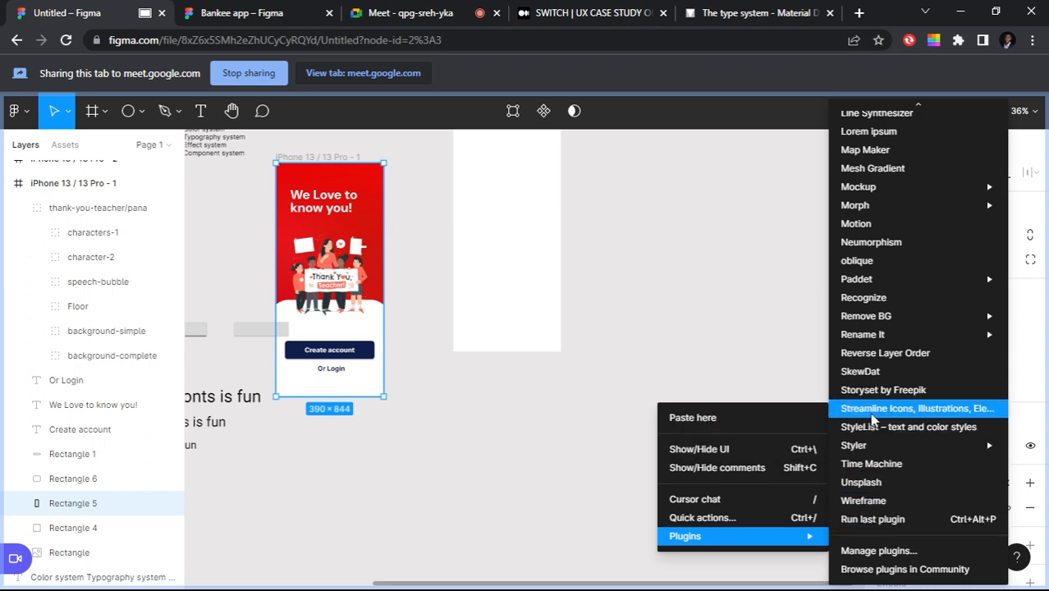
scroll(873, 420, up, 2)
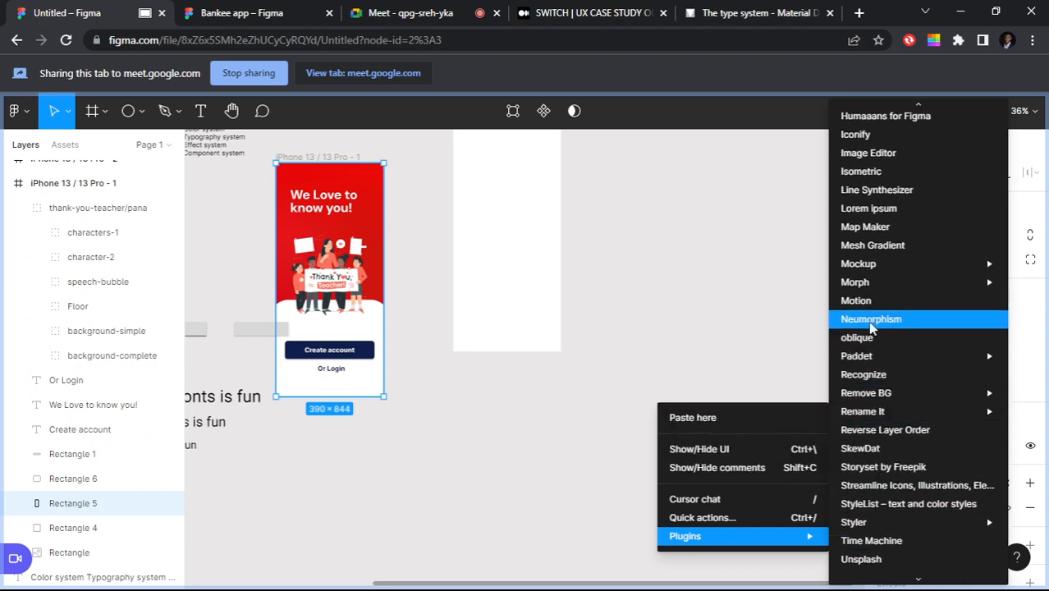
mouse_move(876, 284)
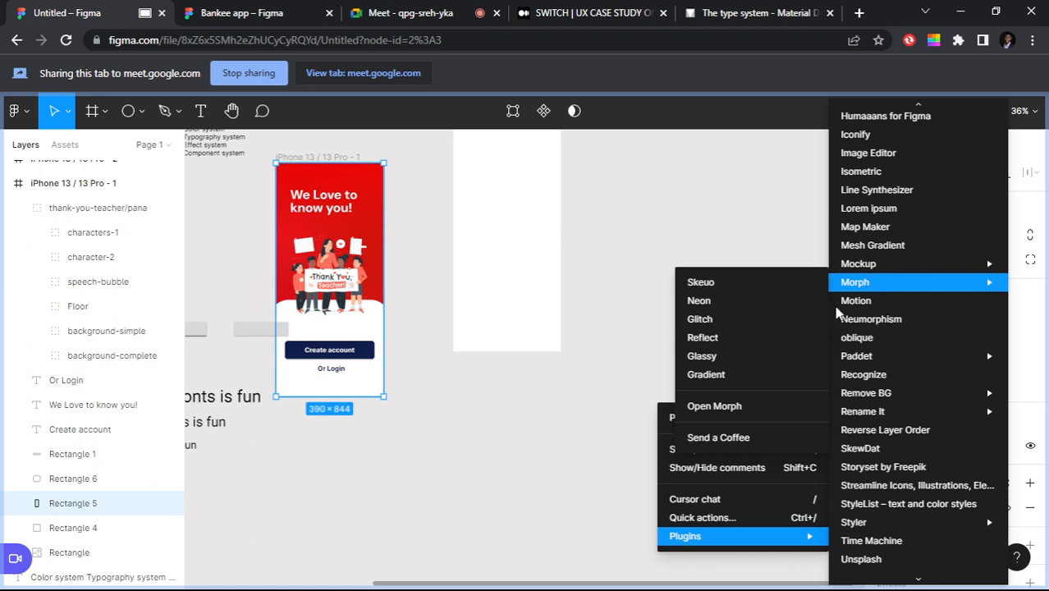
mouse_move(875, 264)
mouse_move(873, 283)
click(727, 407)
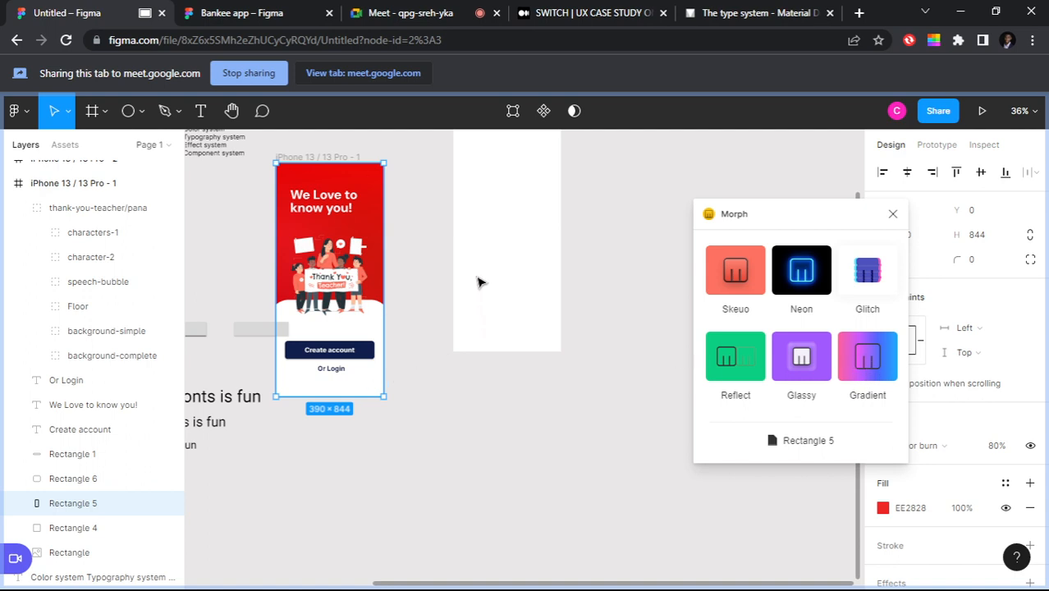
Step: Change the fill of the blank iPhone 13 / 13 Pro - 2 screen to a pale pink
scroll(488, 238, up, 3)
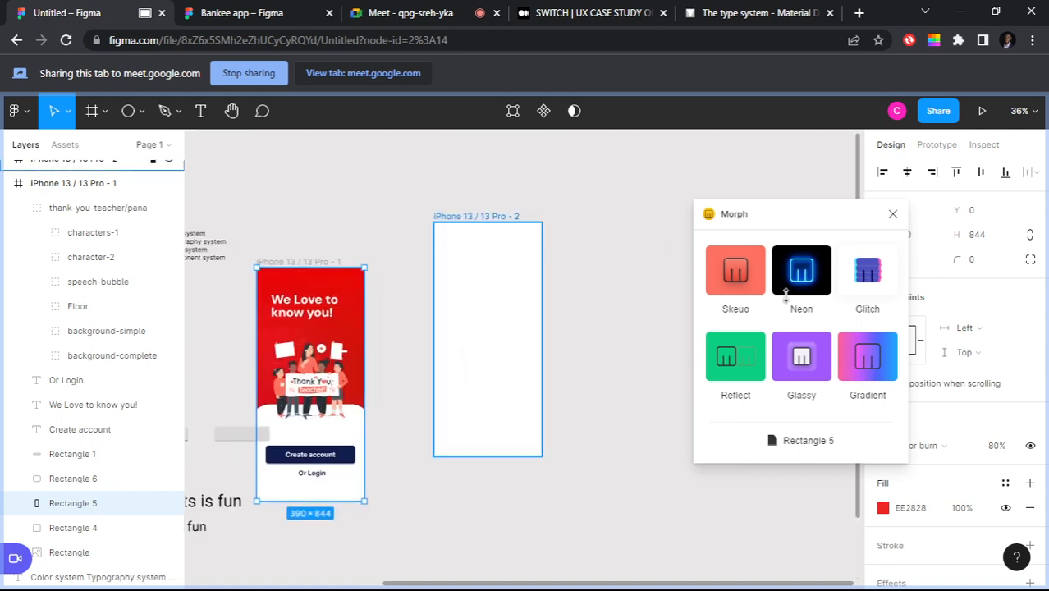
click(448, 233)
drag(801, 221, 696, 185)
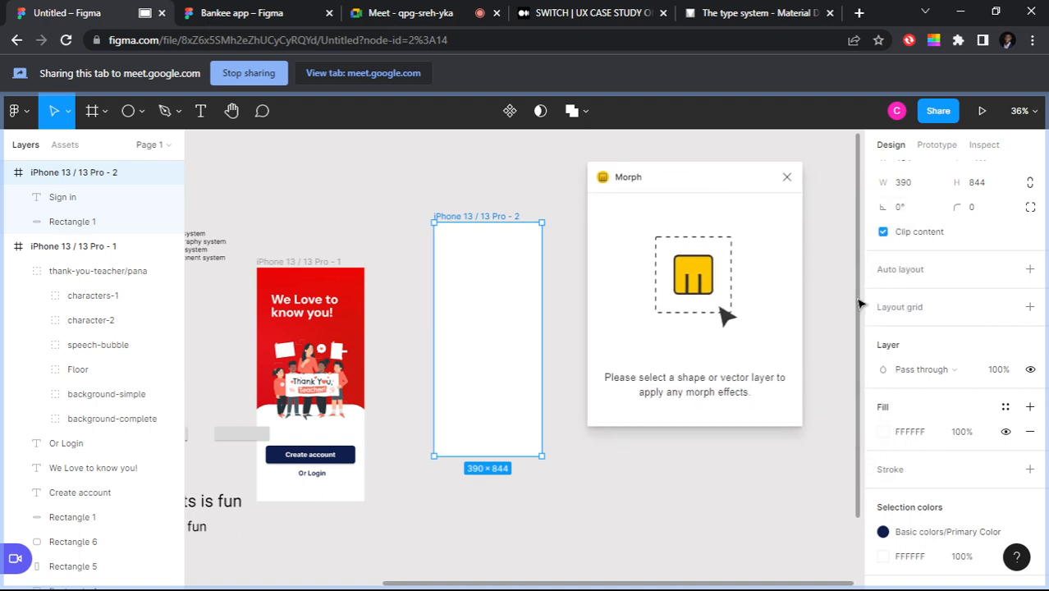
click(882, 432)
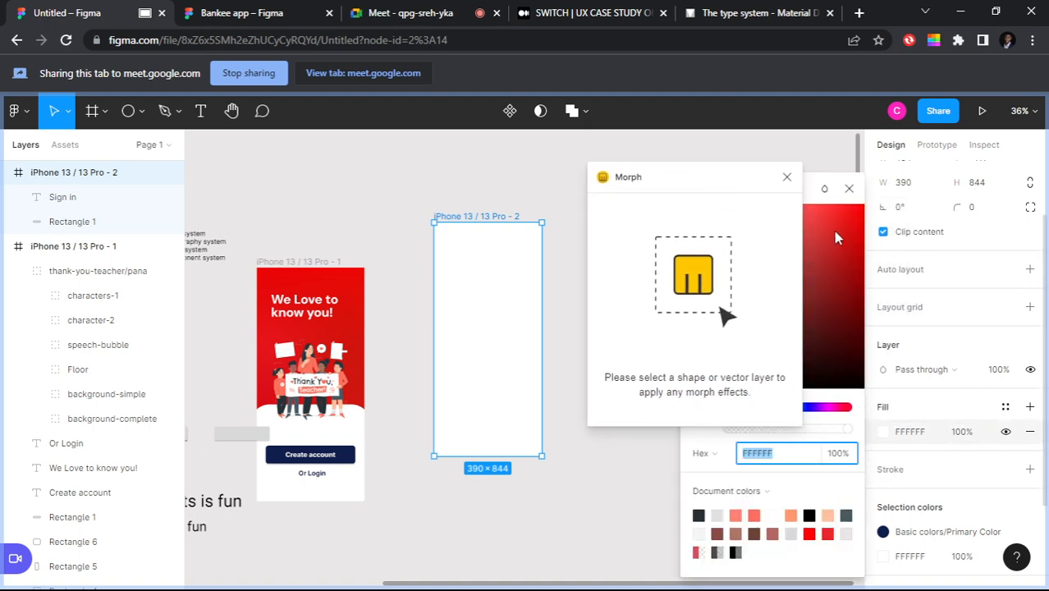
text(E32020)
key(Return)
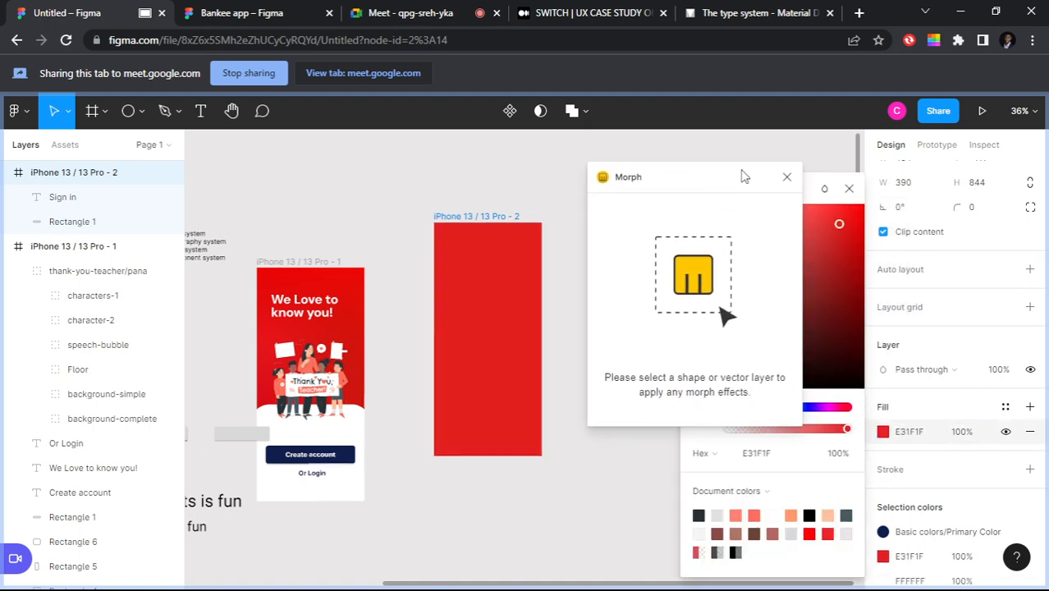
drag(741, 171, 879, 212)
click(698, 223)
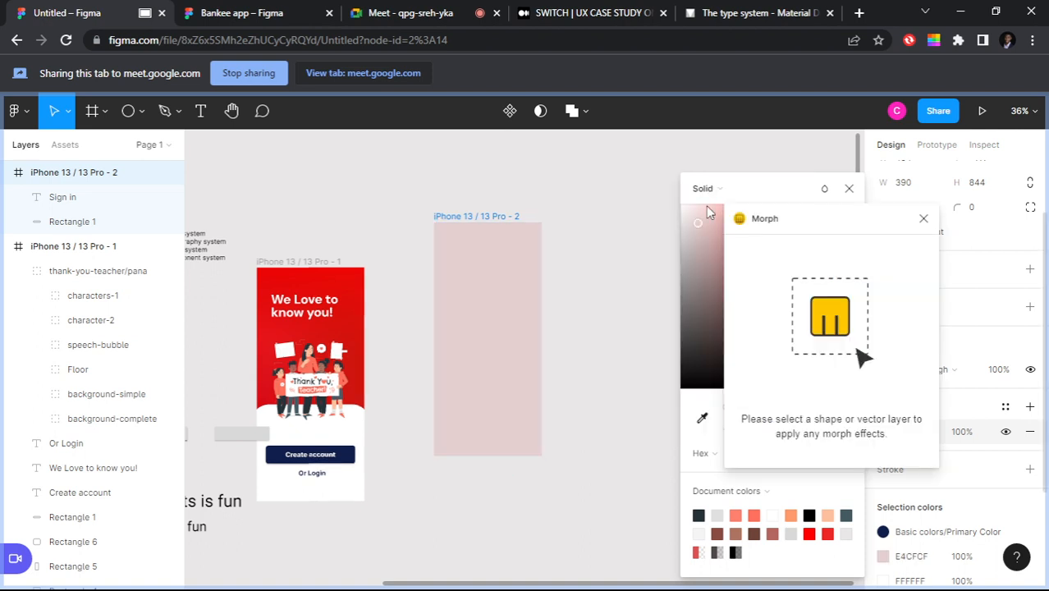
Step: Try Morph's Skeuo effect on the navy button in the pink screen with a flat surface, stronger intensity and rotated light direction, and undo it
click(353, 460)
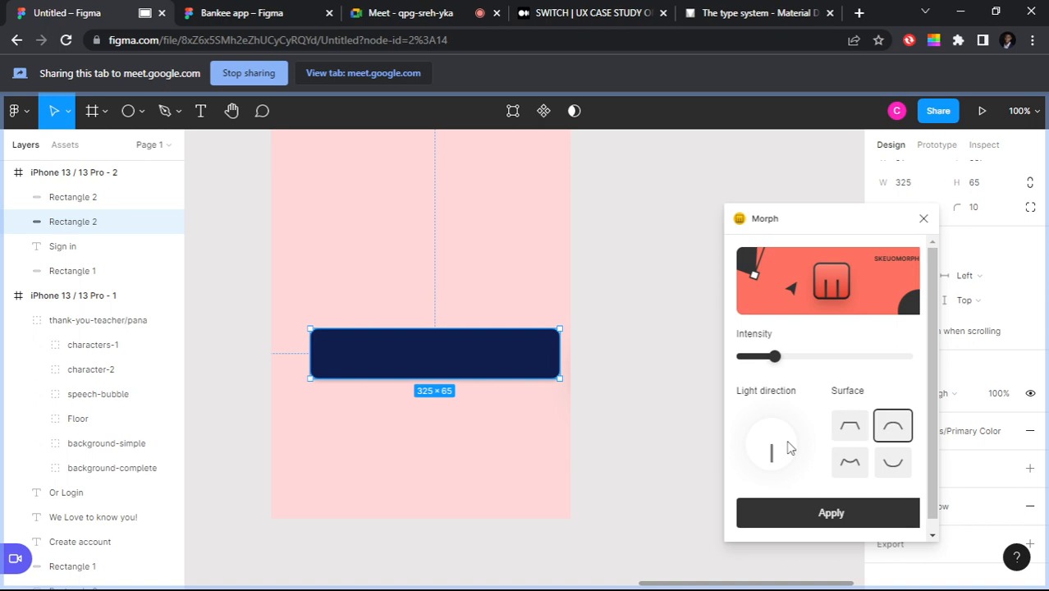
click(892, 465)
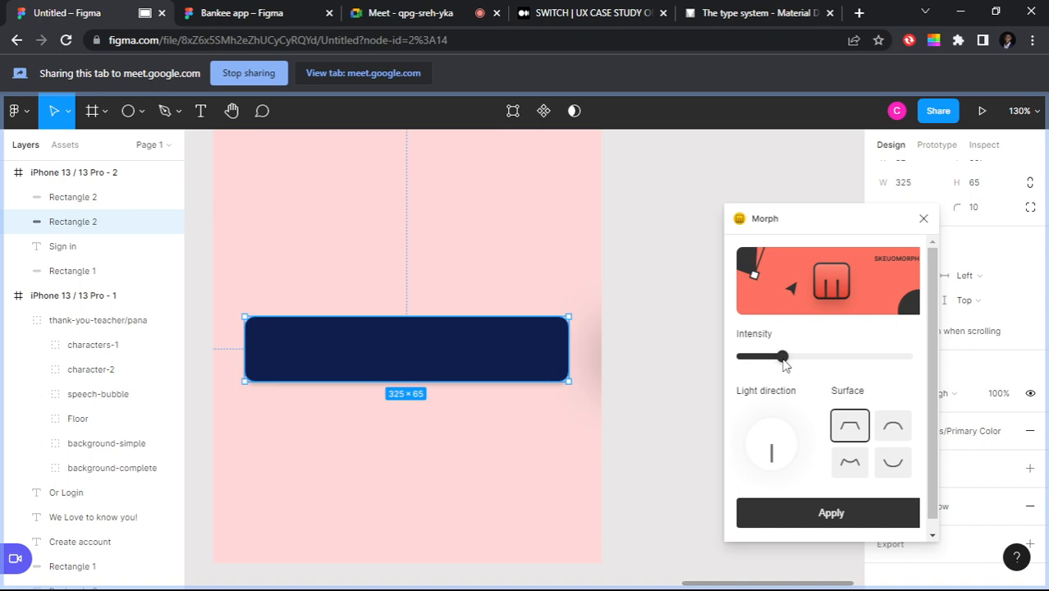
click(774, 437)
drag(774, 428, 812, 358)
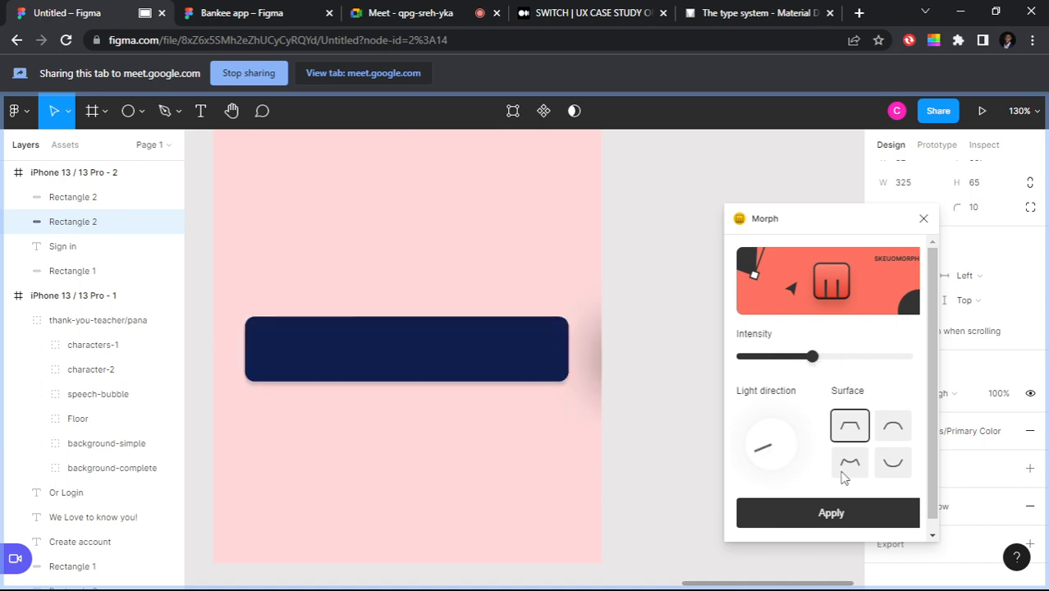
click(833, 509)
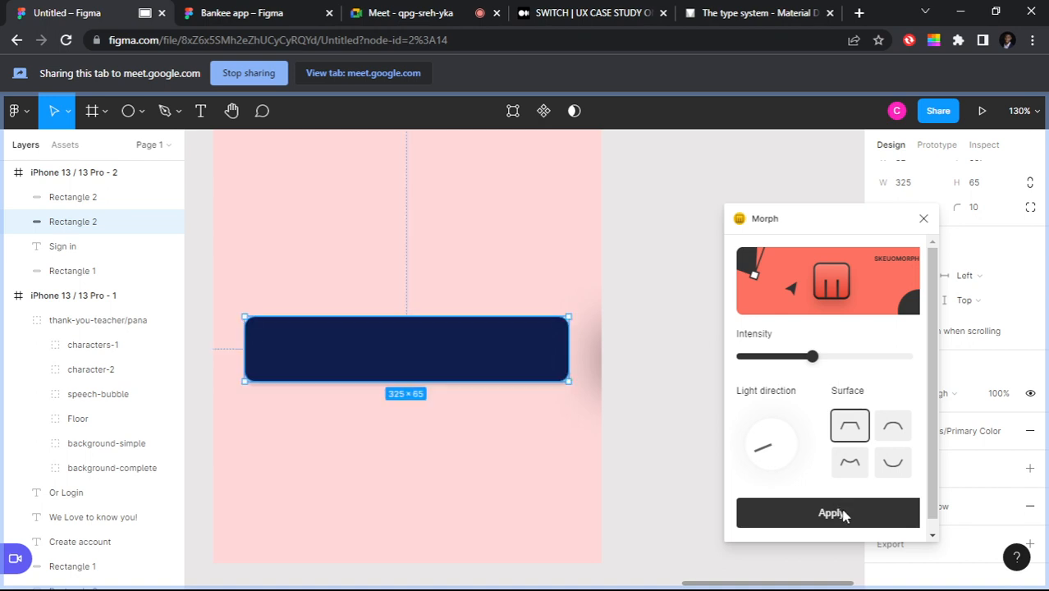
click(649, 392)
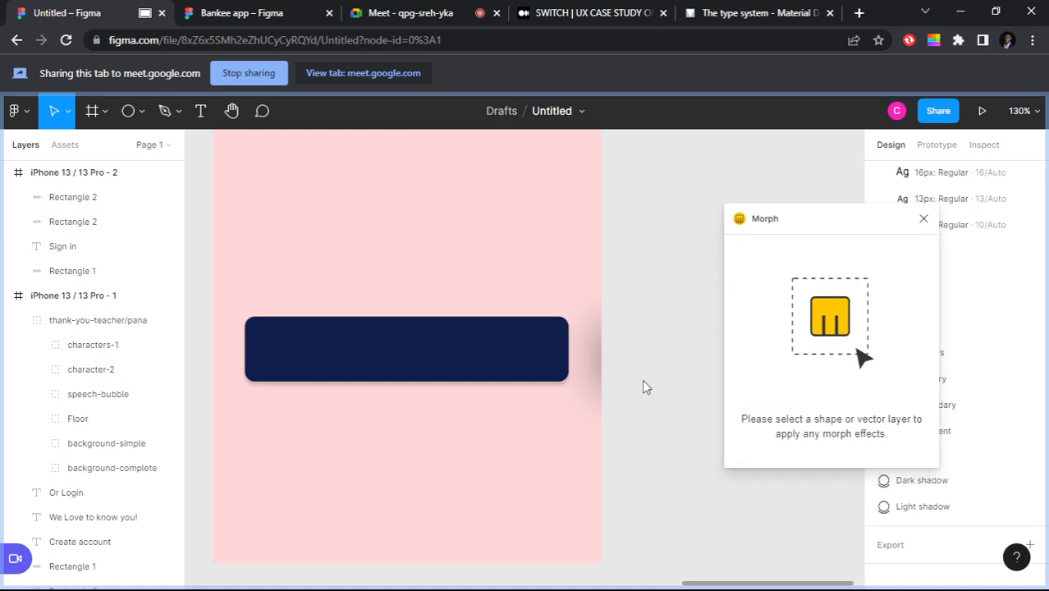
key(ctrl+z)
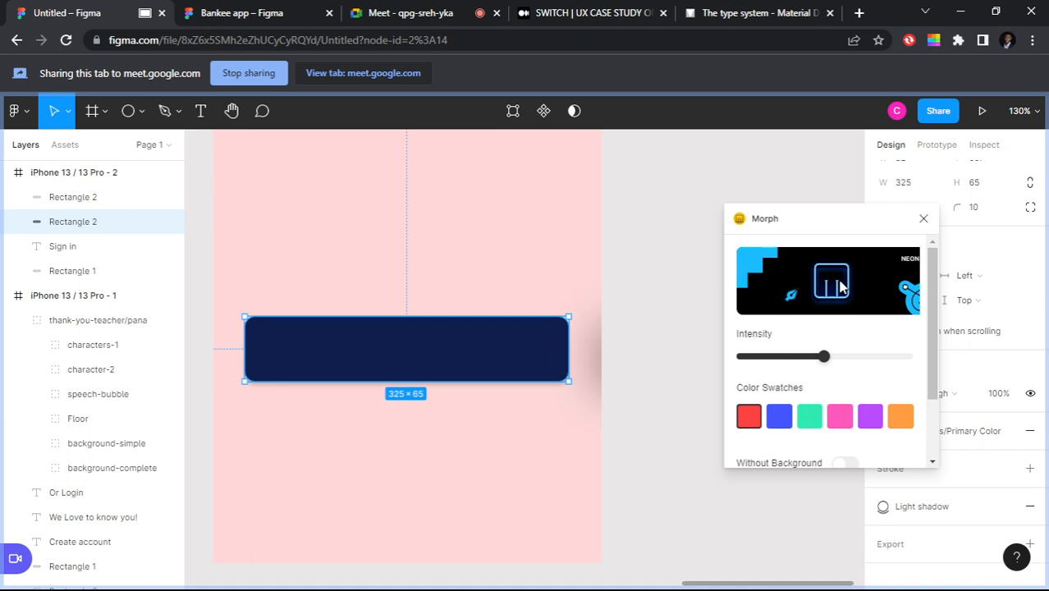
Step: Apply Morph's Neon effect to the navy button on the pink screen and bring up the plugin list
click(840, 285)
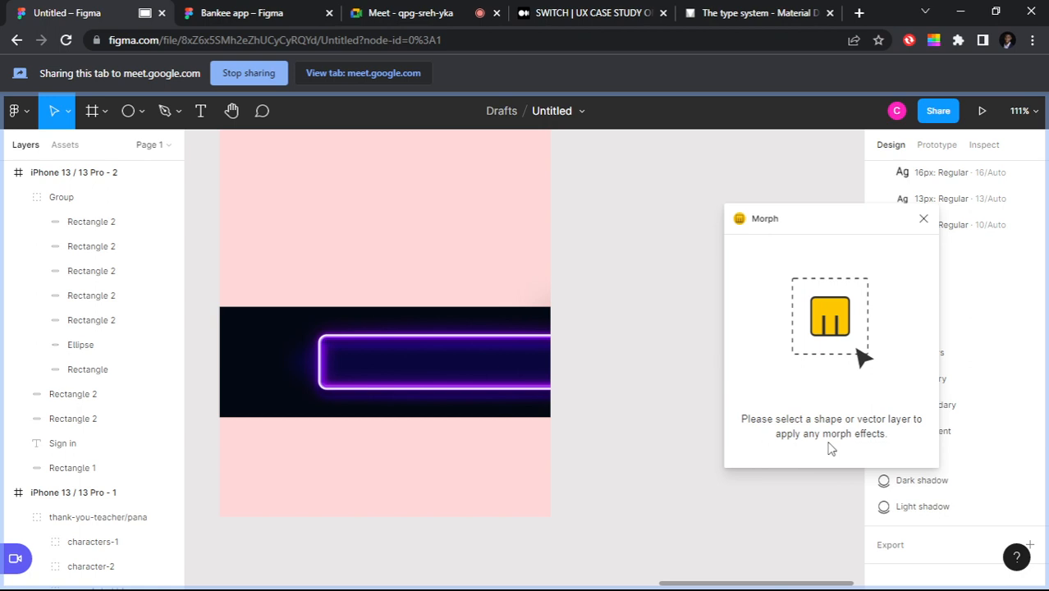
right_click(495, 322)
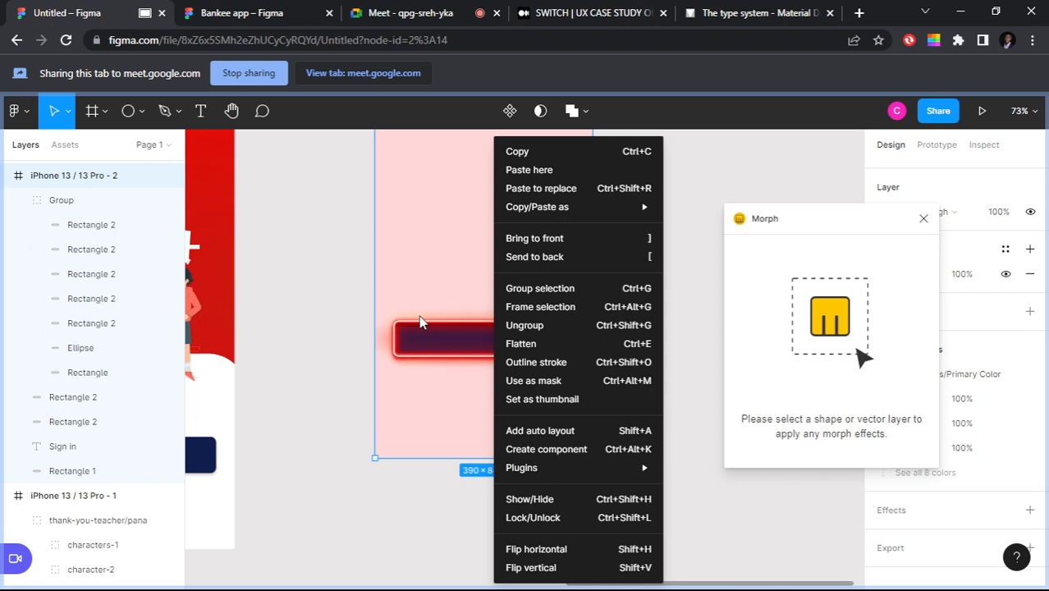
mouse_move(575, 467)
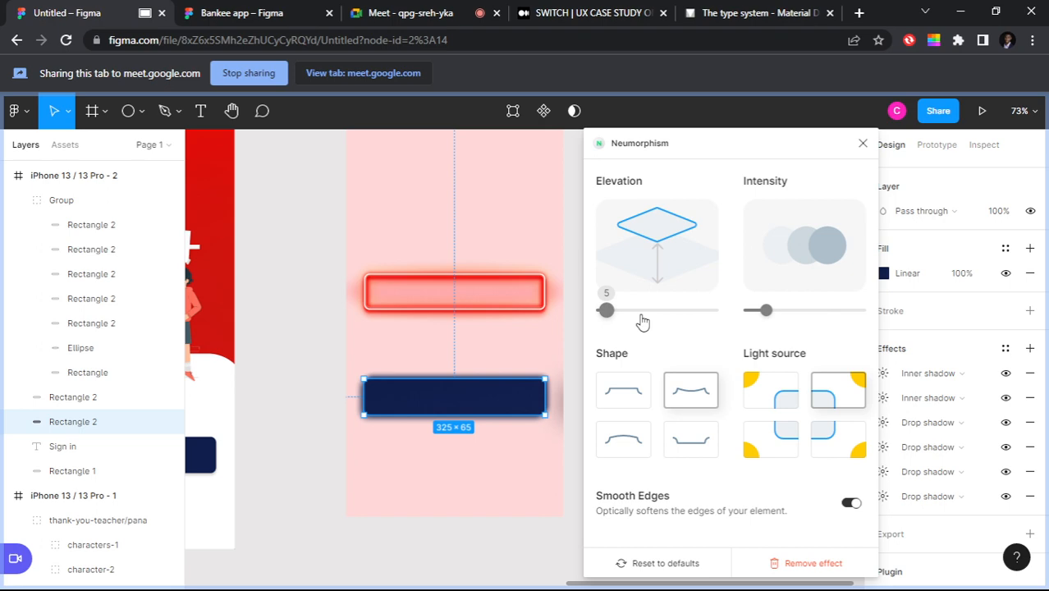
Step: Share the SWITCH case study on Medium, view its information architecture diagram, and return to sharing the Untitled Figma file
click(575, 13)
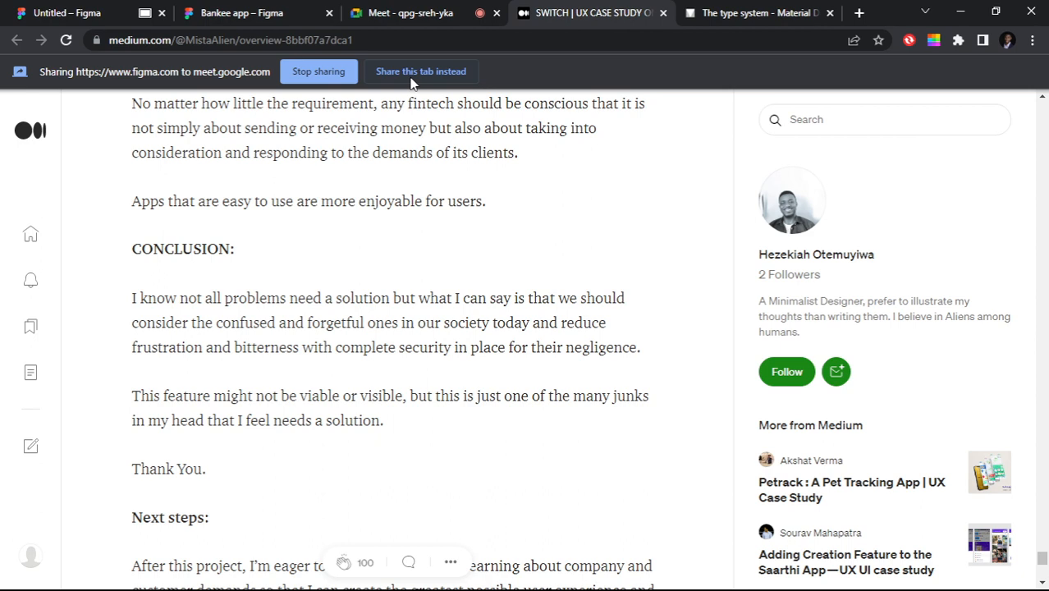
click(421, 72)
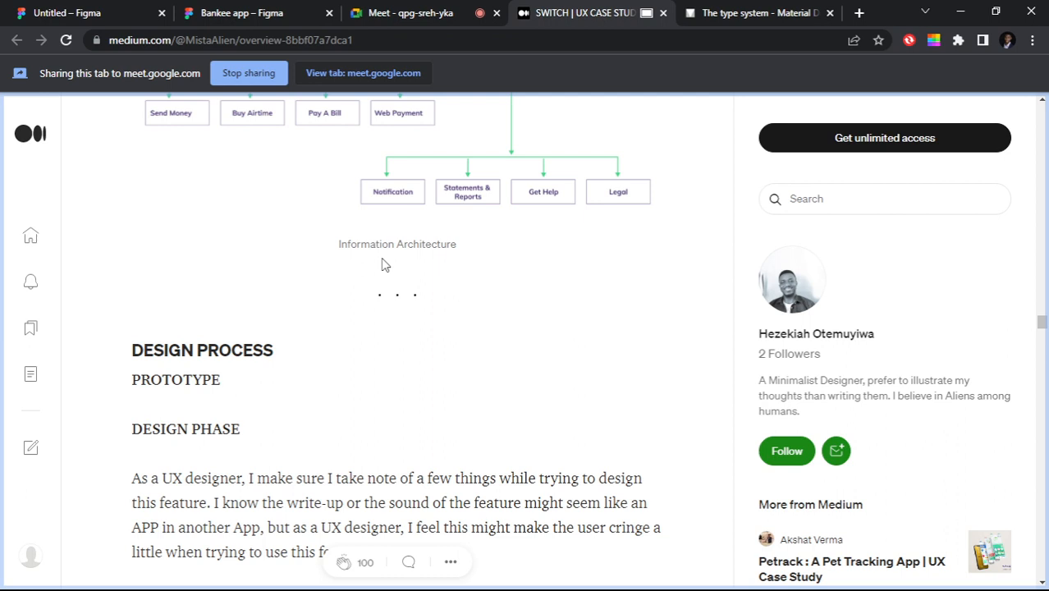
scroll(451, 223, up, 2)
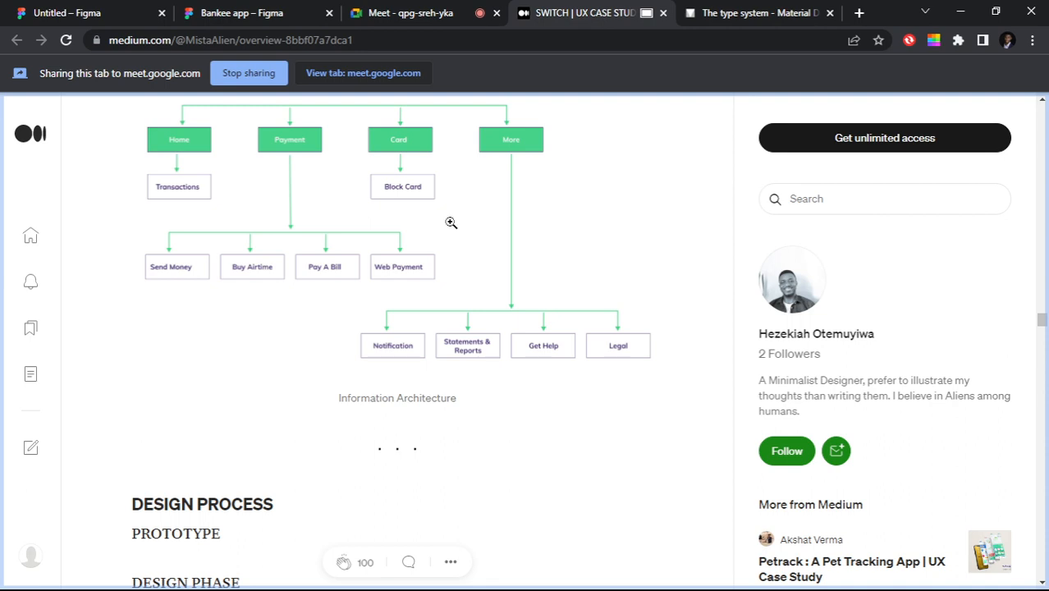
click(113, 13)
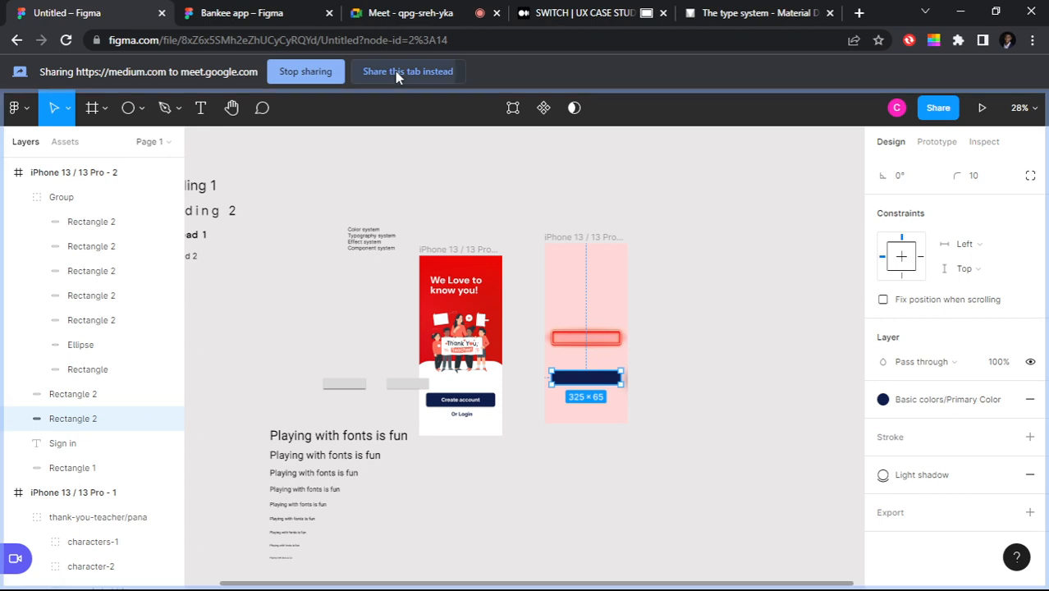
click(395, 70)
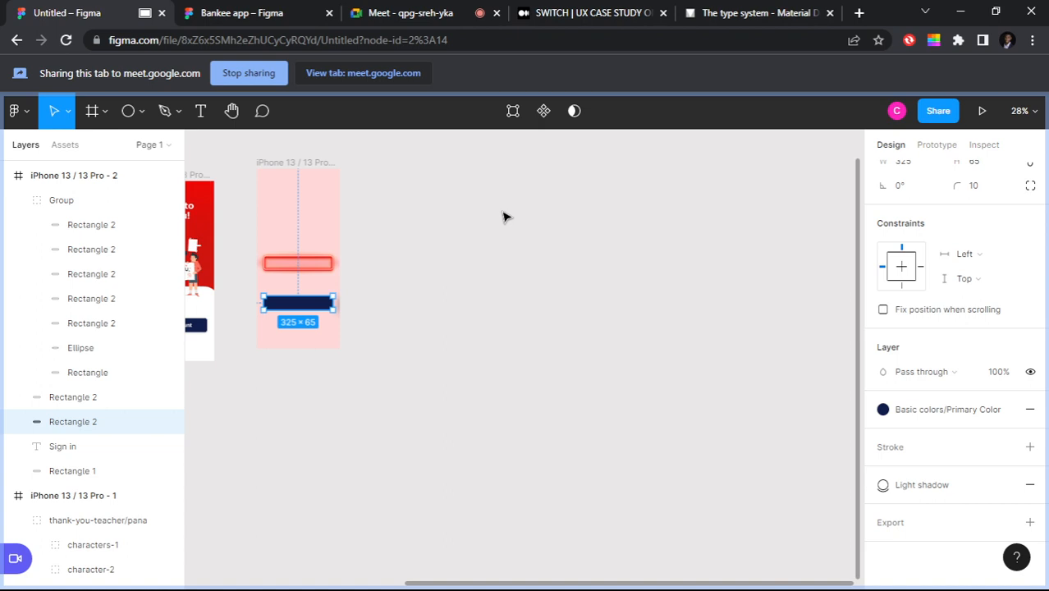
Step: Generate a style guide from the file's styles with the Automatic Style Guides plugin
scroll(476, 230, down, 1)
scroll(460, 239, right, 1)
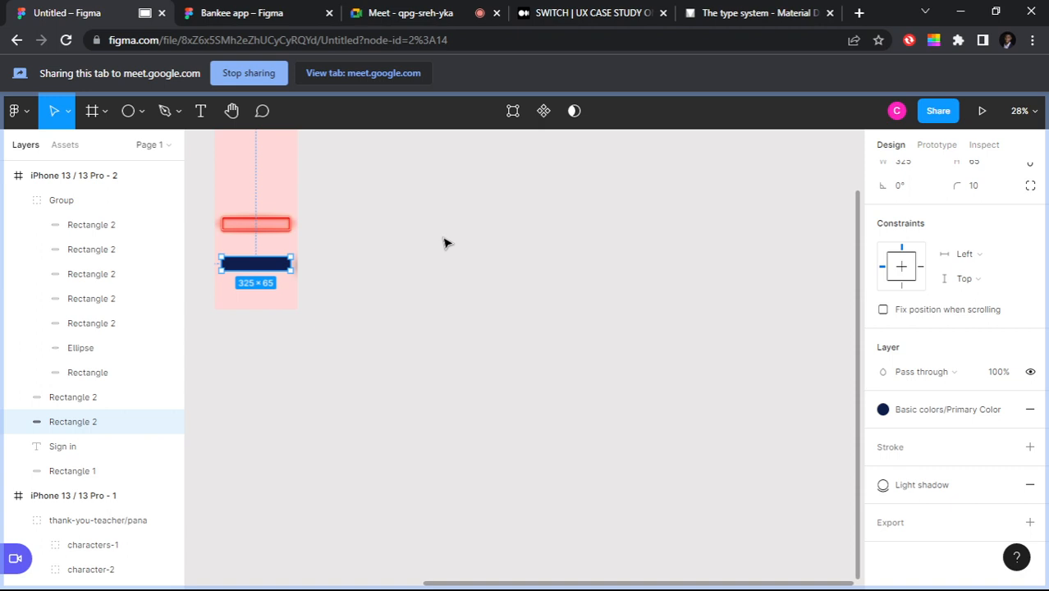
right_click(534, 242)
mouse_move(530, 362)
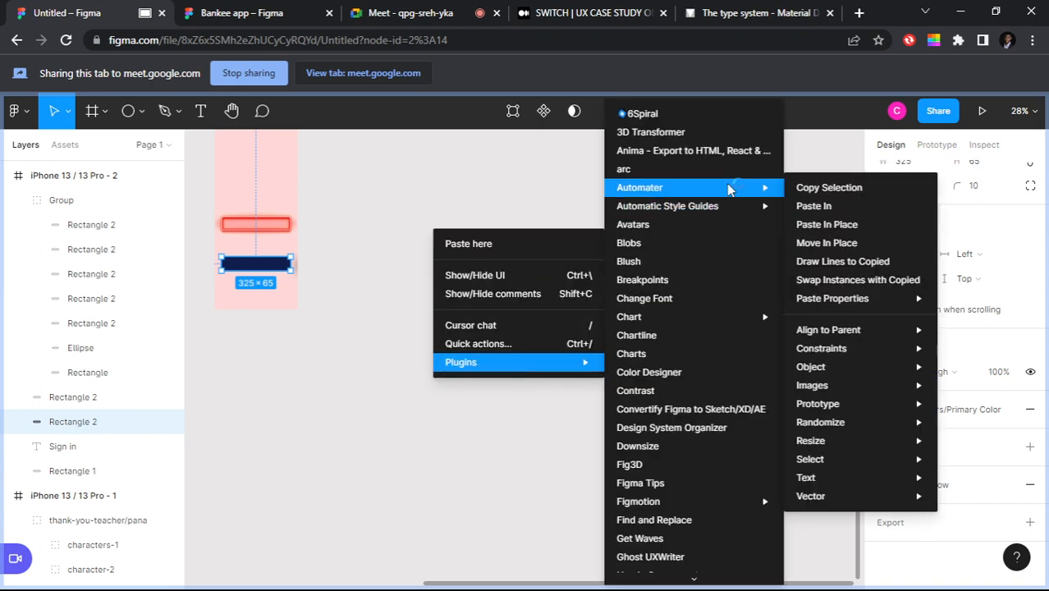
mouse_move(711, 206)
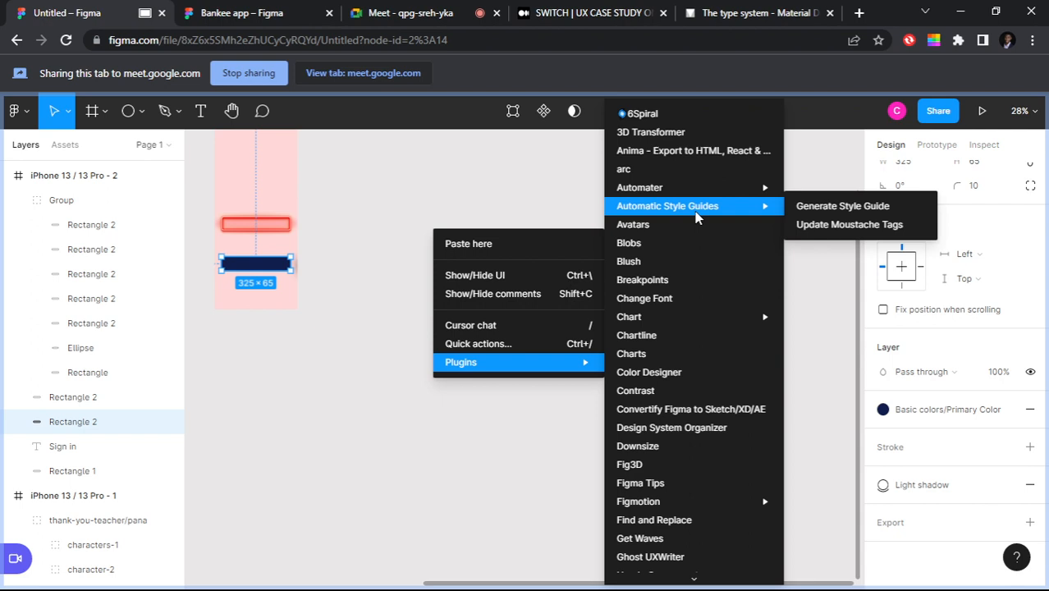
click(829, 209)
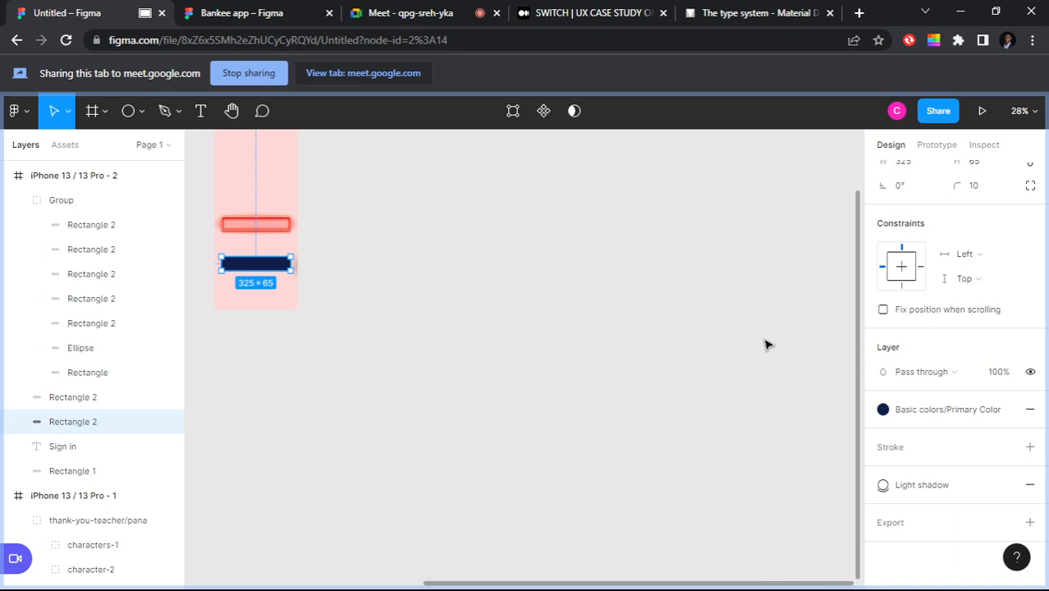
Step: Show the file's page list and open the Style Guide page
scroll(702, 411, down, 3)
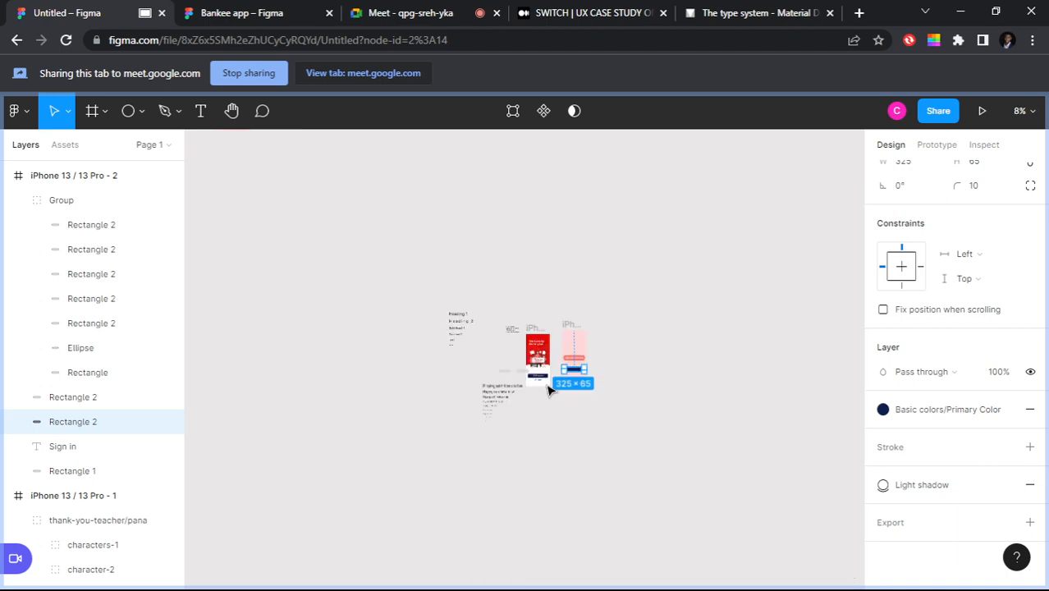
click(151, 145)
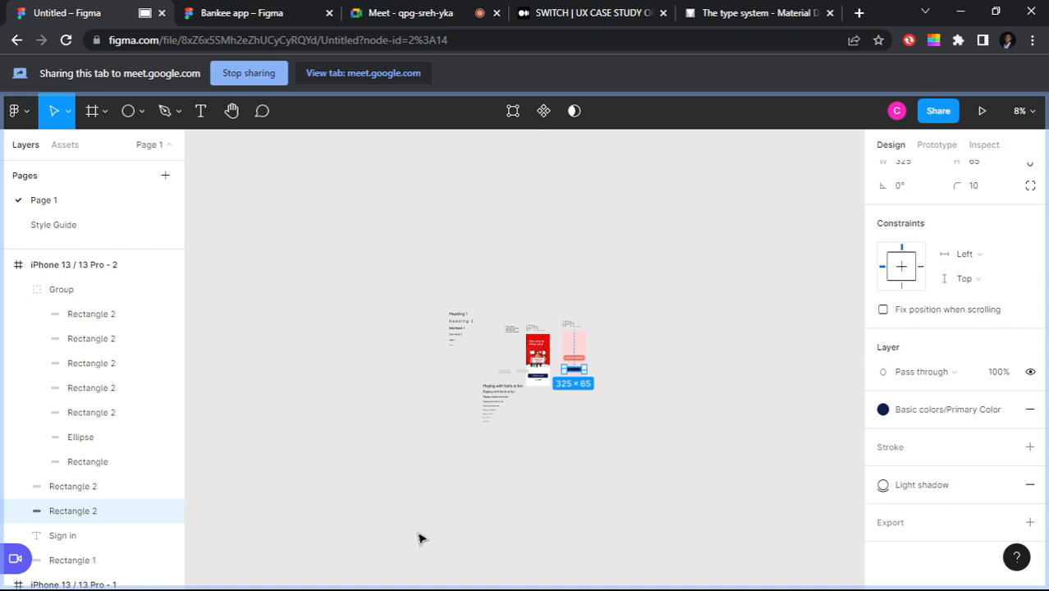
click(167, 148)
click(167, 148)
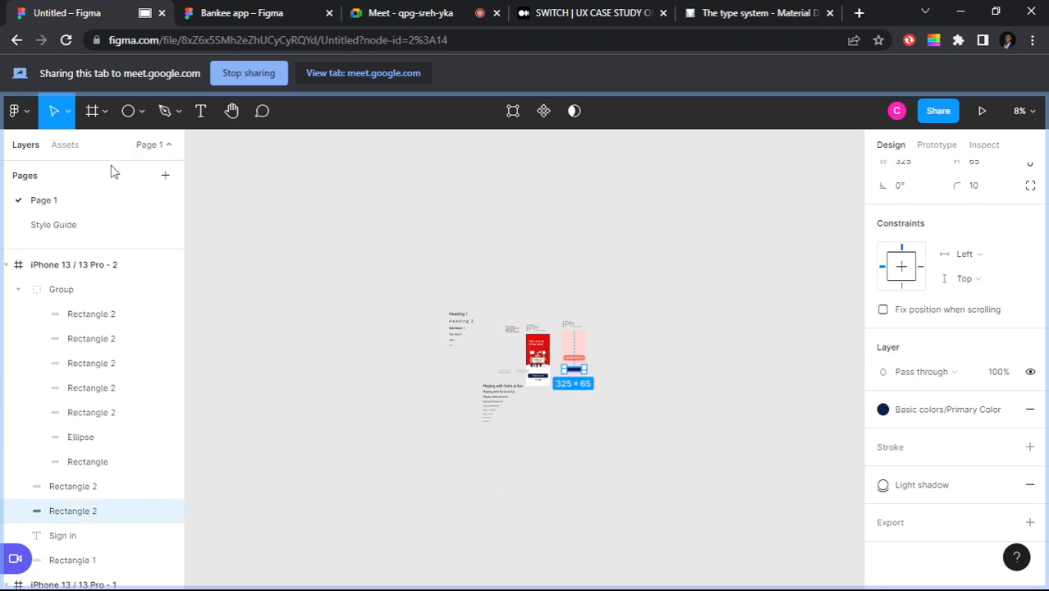
click(59, 226)
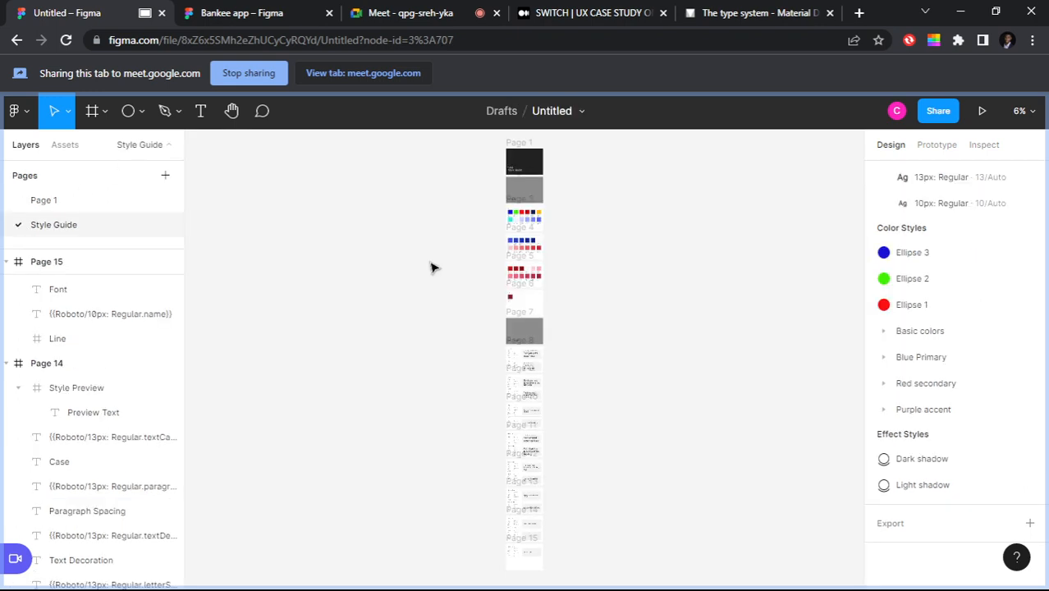
Step: Change the project title on the style guide's cover frame to "Piggy Bank"
scroll(546, 275, down, 1)
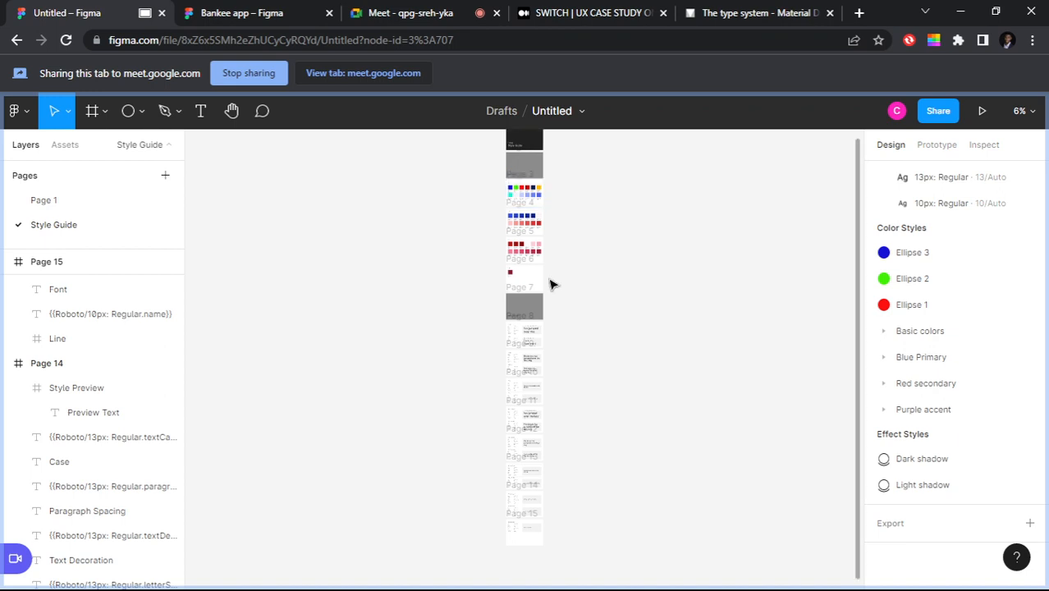
scroll(550, 284, up, 2)
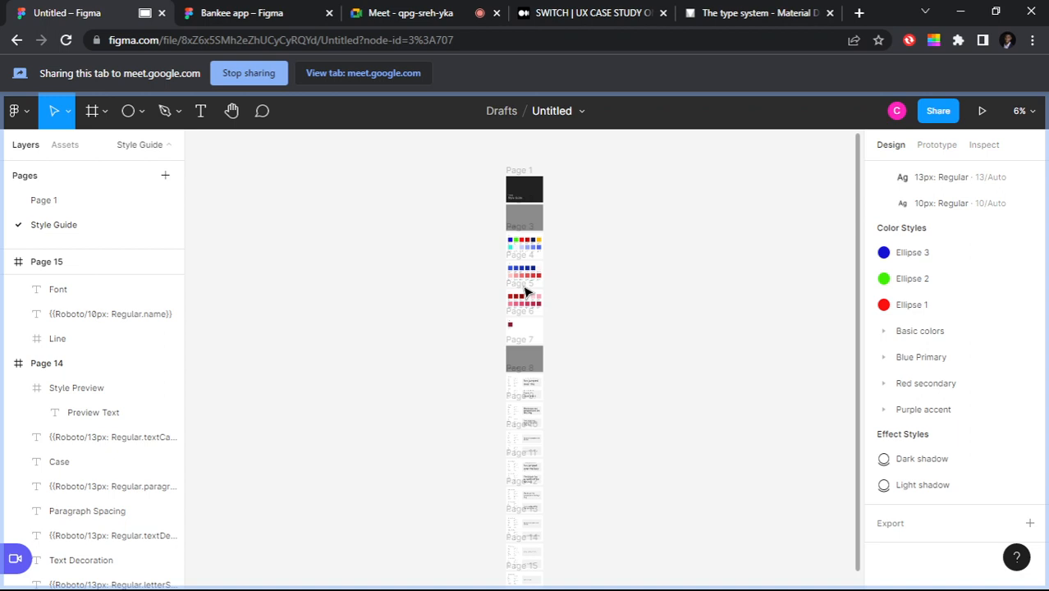
scroll(526, 291, up, 5)
scroll(450, 296, up, 2)
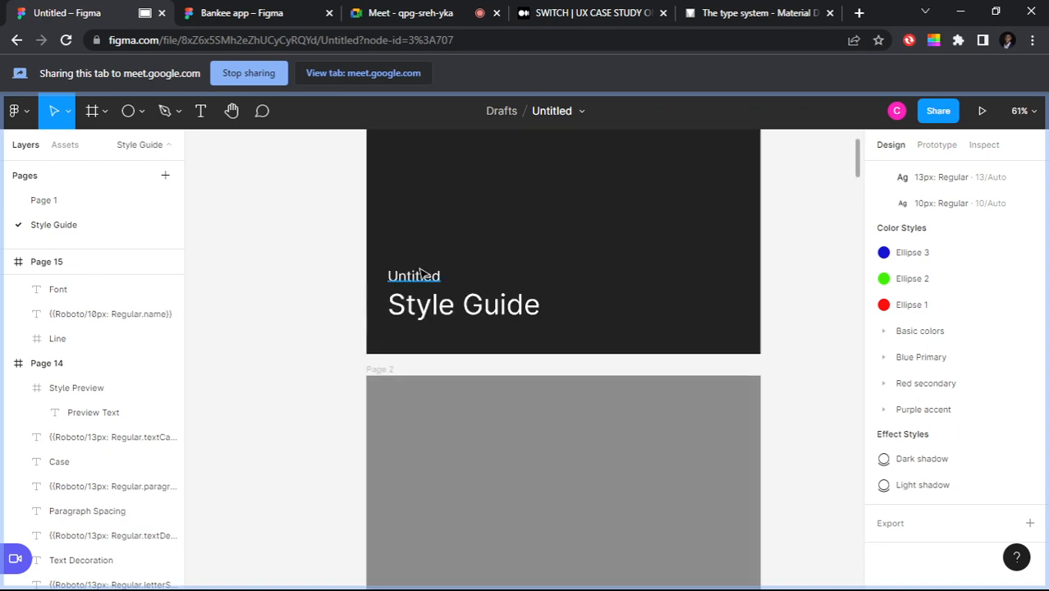
double_click(425, 277)
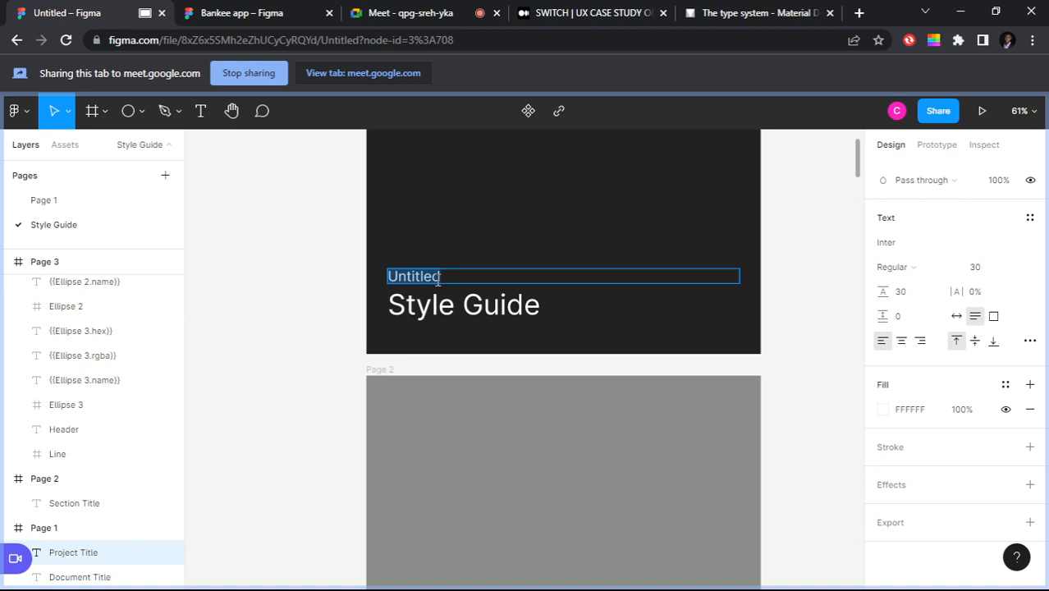
text(Pigg)
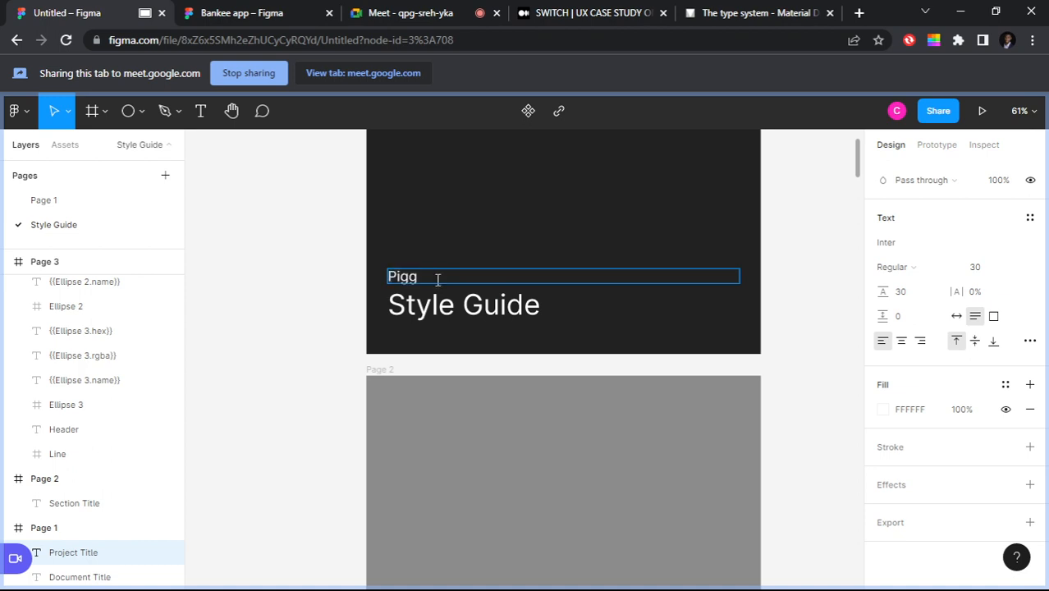
text( Bank)
click(420, 276)
text(y)
key(Escape)
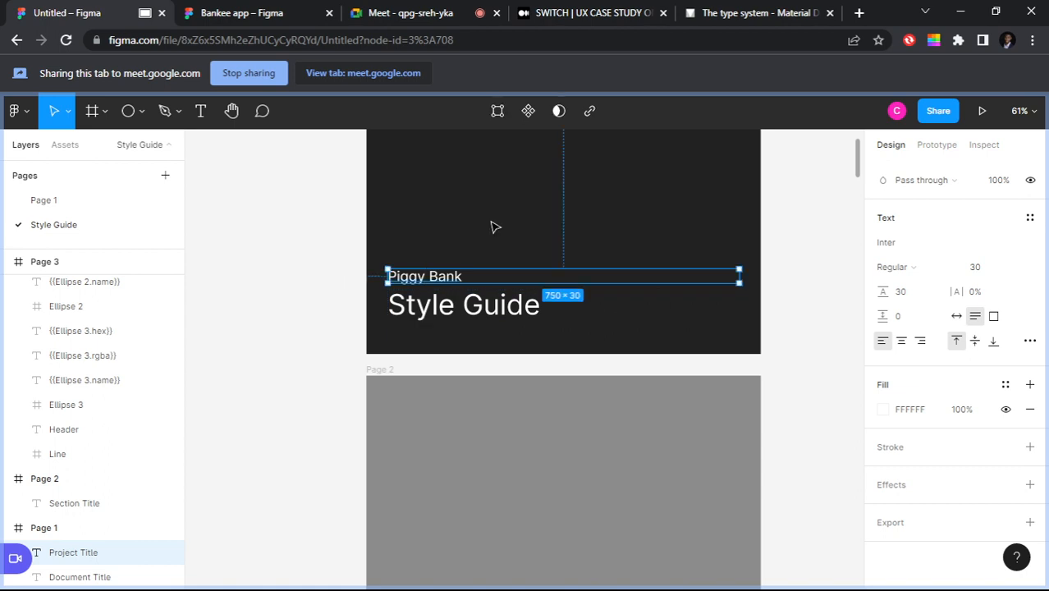
Step: Look through the style guide's color and typography frames below the cover
scroll(595, 280, down, 3)
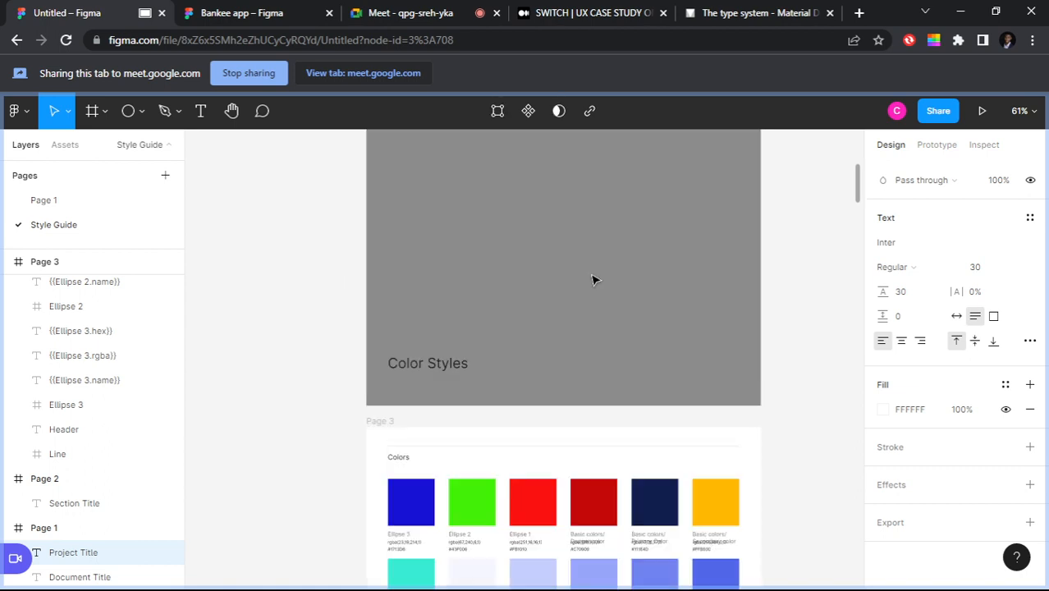
scroll(594, 280, up, 1)
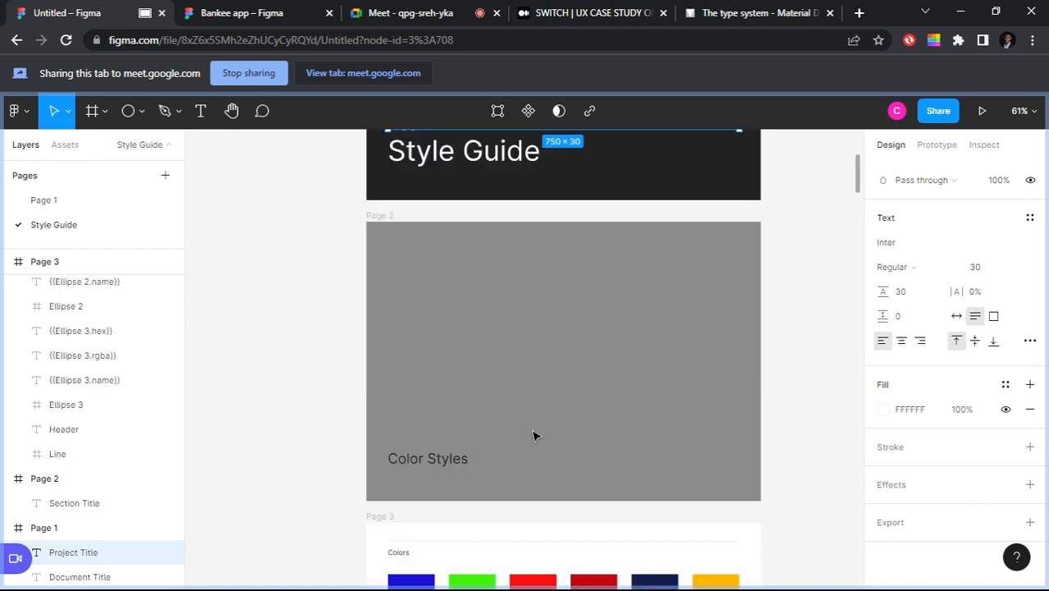
click(532, 436)
scroll(559, 369, down, 2)
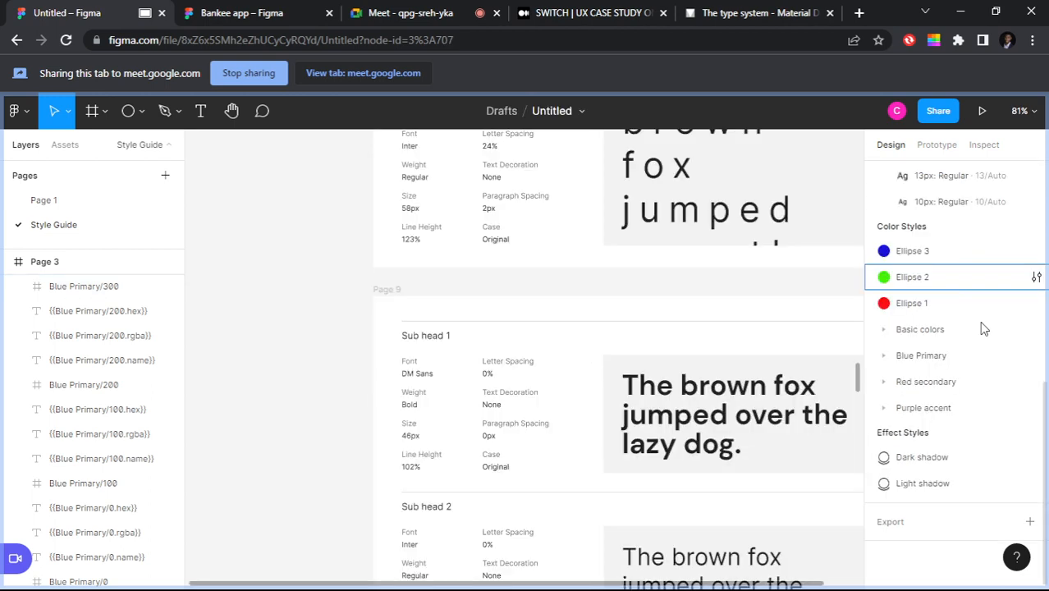
Step: Edit the Sub head 1 text style and set its letter spacing to 28%
scroll(977, 345, up, 4)
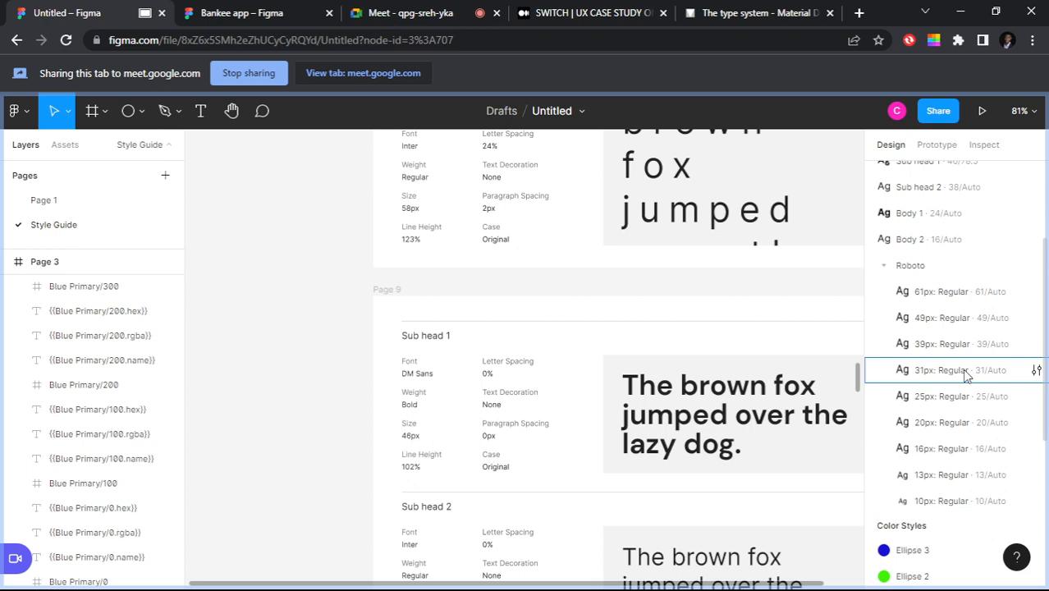
scroll(961, 354, up, 3)
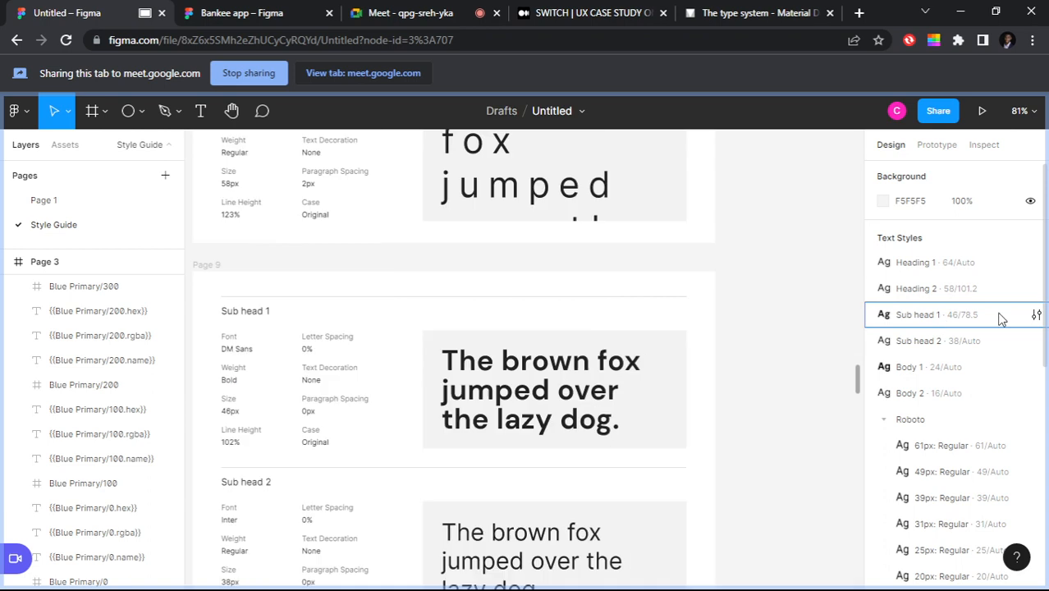
click(1036, 314)
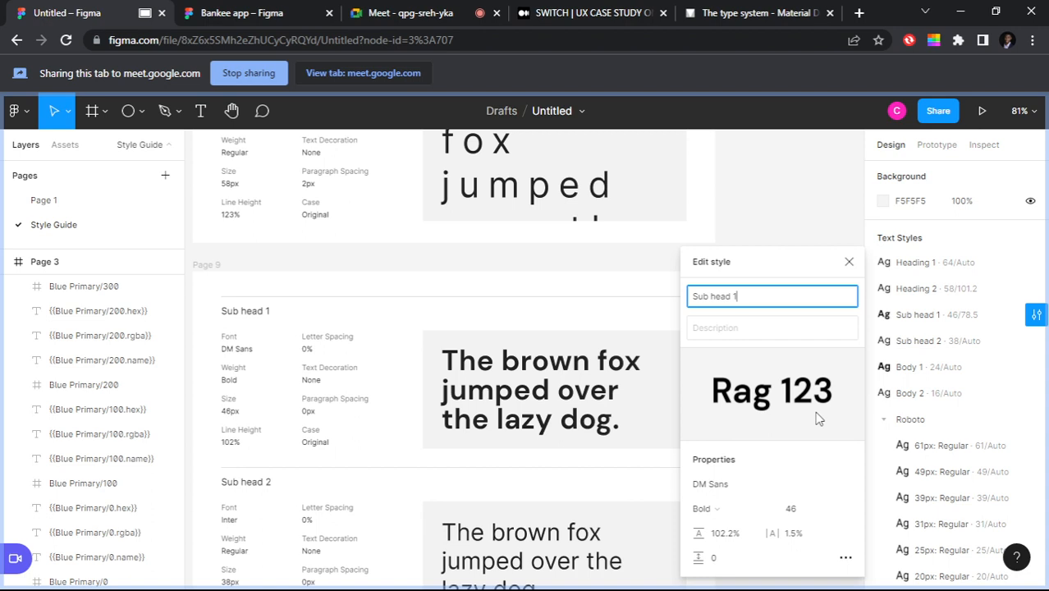
drag(773, 534, 788, 533)
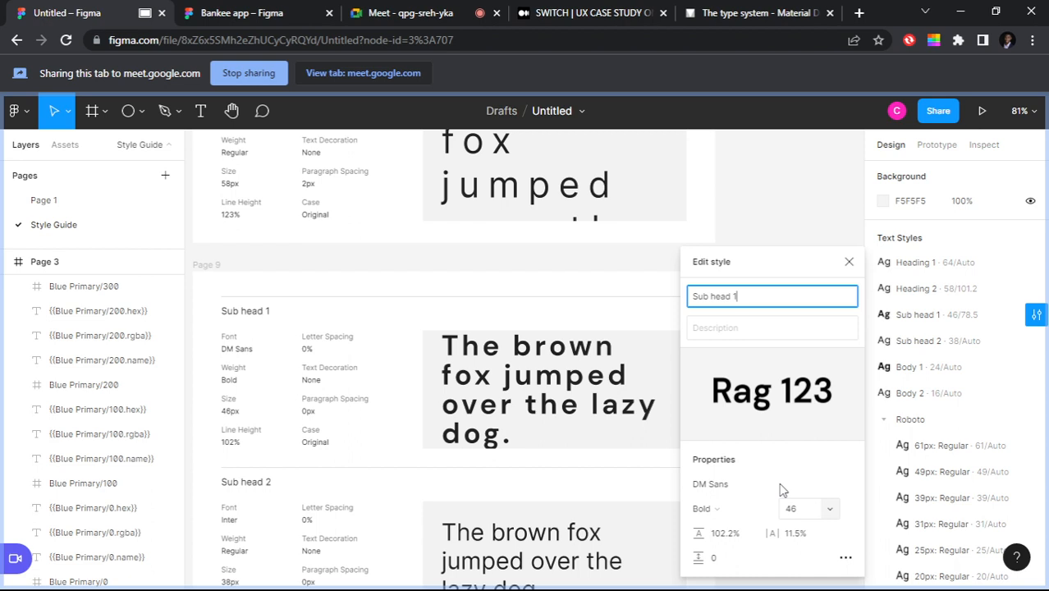
drag(773, 532, 817, 532)
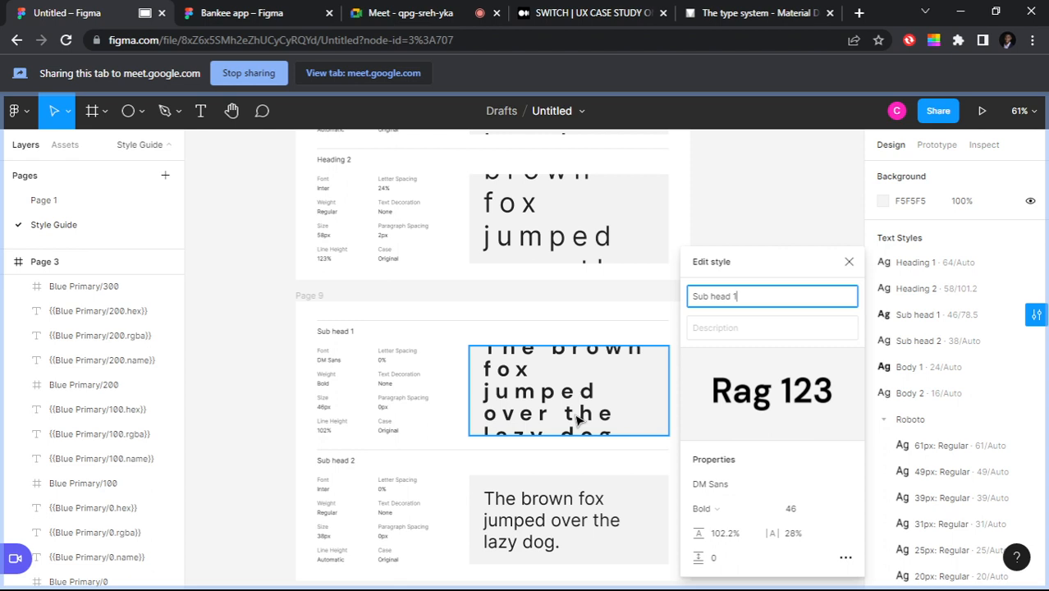
Step: Check the Purple accent/700 swatch's color style in the style guide and return to the typography frames
scroll(526, 305, up, 1)
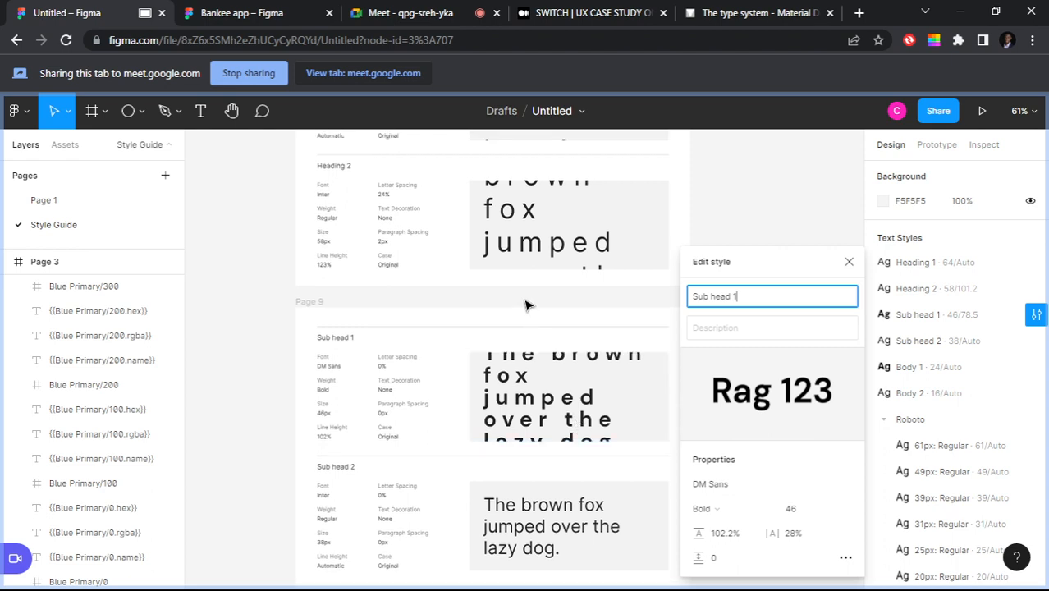
scroll(525, 306, up, 5)
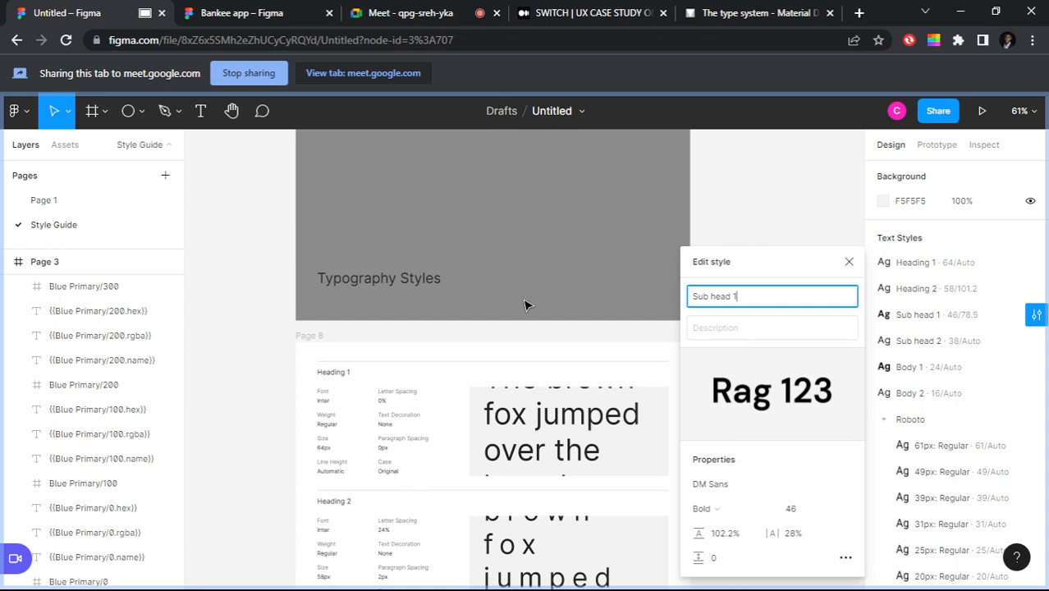
scroll(538, 191, up, 5)
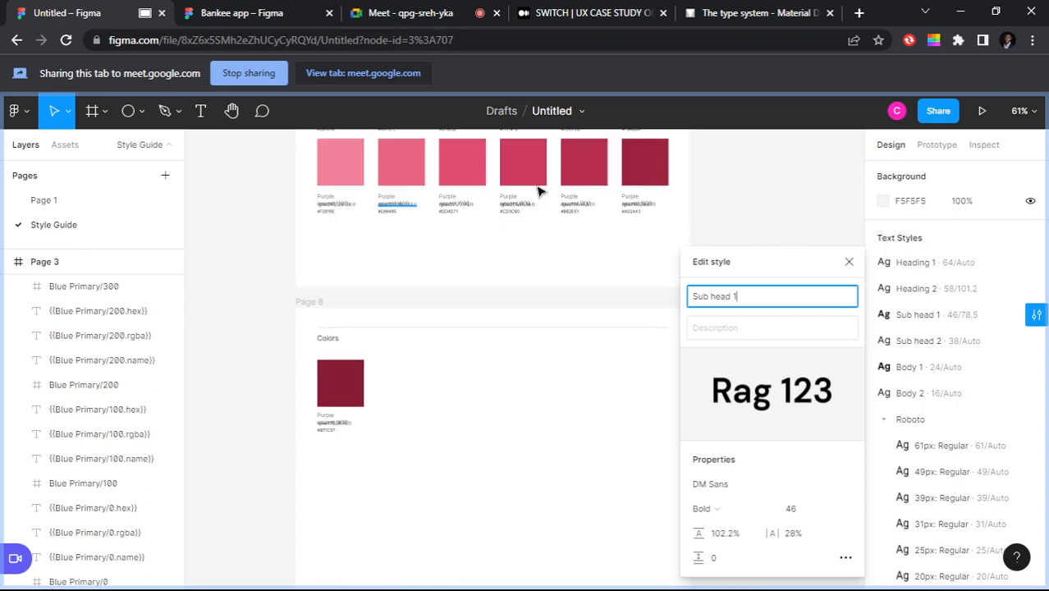
scroll(540, 193, up, 1)
click(583, 218)
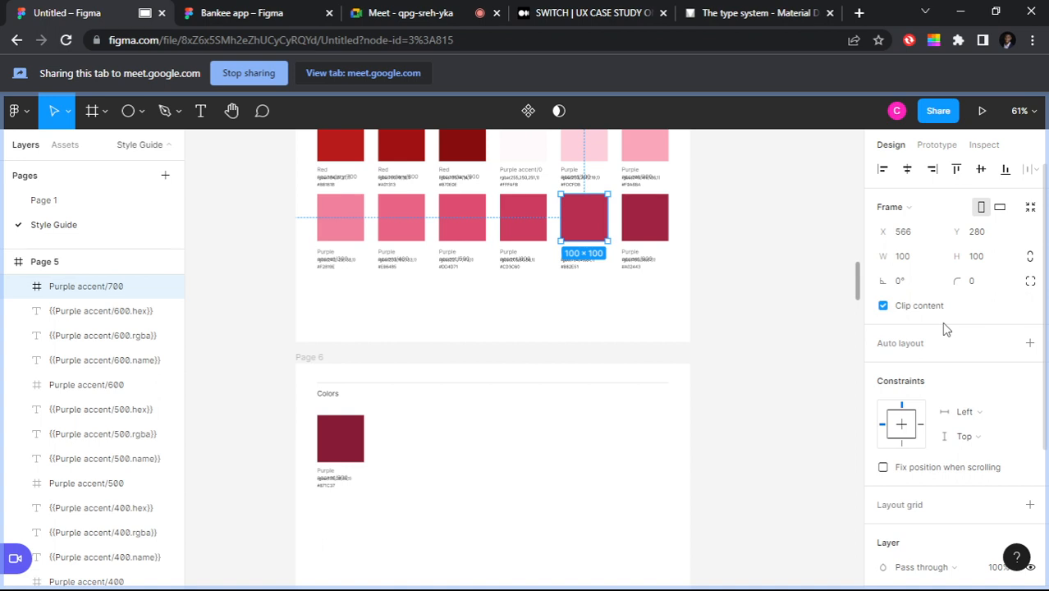
scroll(947, 329, down, 3)
scroll(579, 322, down, 10)
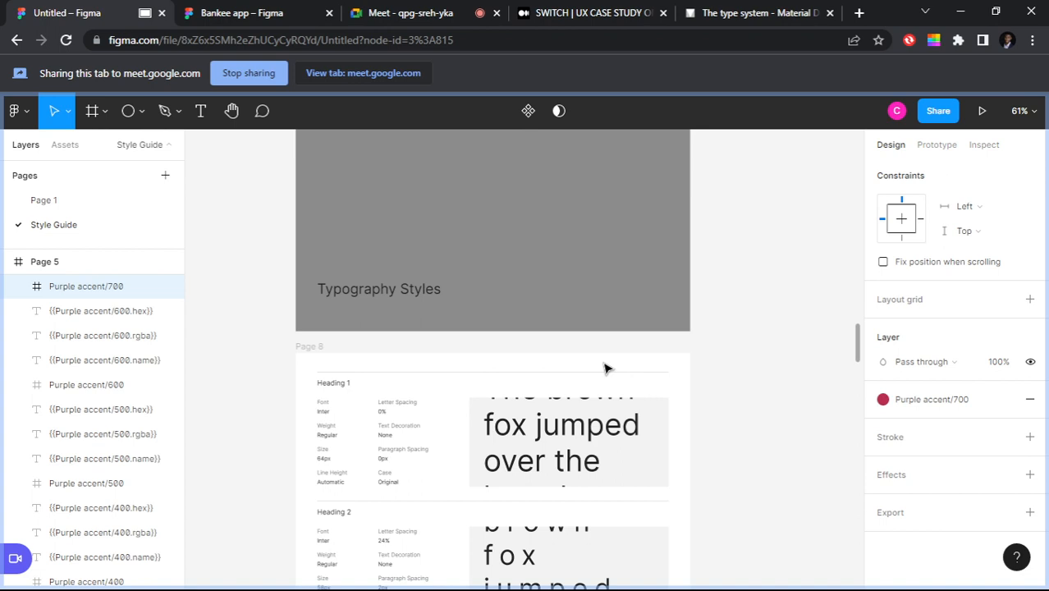
Step: Update the moustache tags of the Page 9 typography frame with the Automatic Style Guides plugin
scroll(604, 369, down, 5)
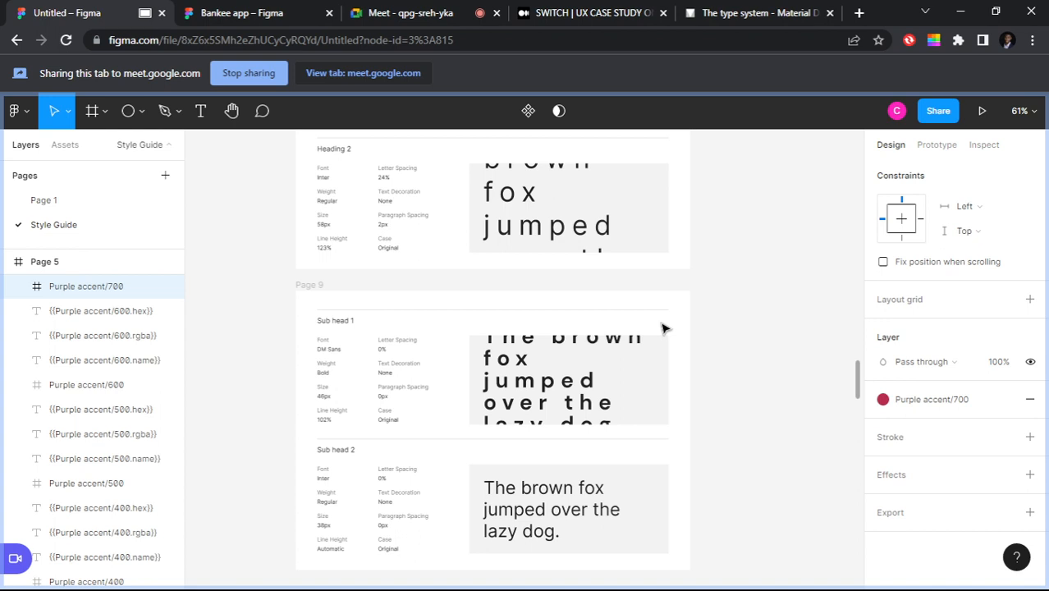
right_click(664, 329)
mouse_move(739, 468)
mouse_move(886, 205)
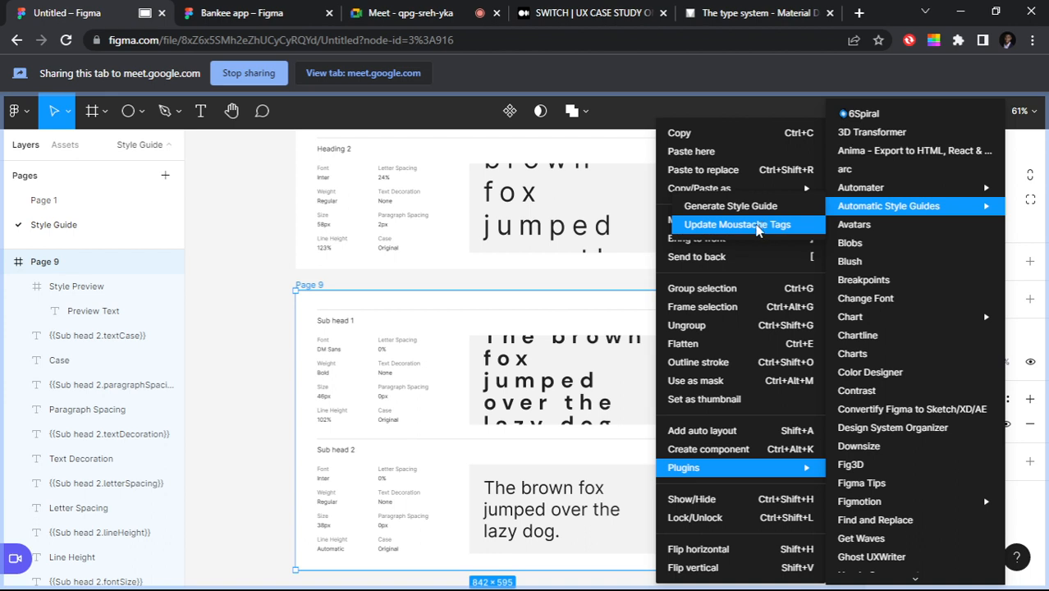
click(760, 231)
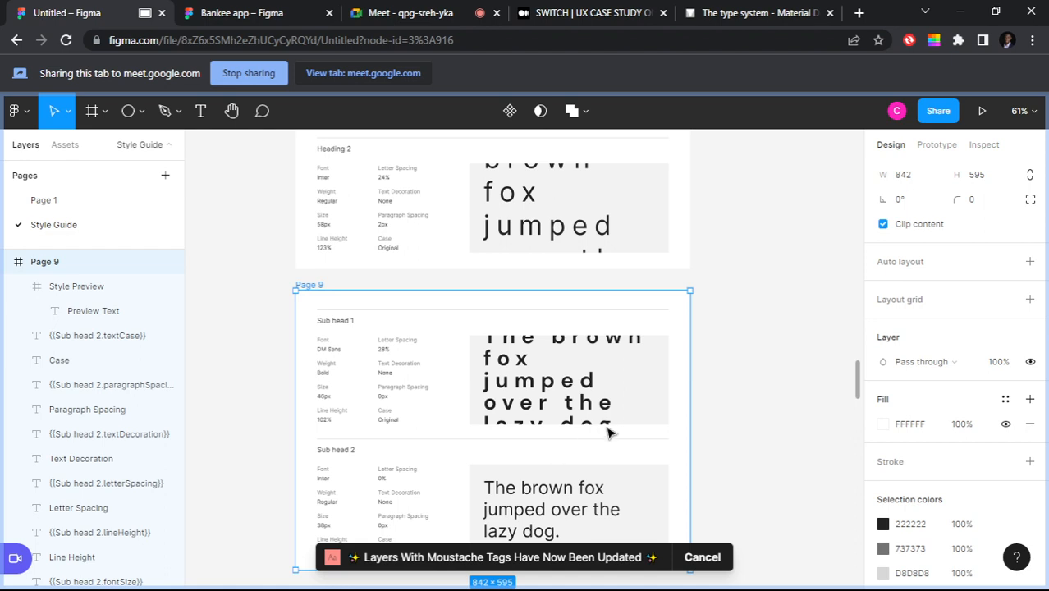
Step: Look over the whole style guide from the cover through the typography frames and back to the color swatches on Pages 4 and 5
ctrl+scroll(607, 431, down, 3)
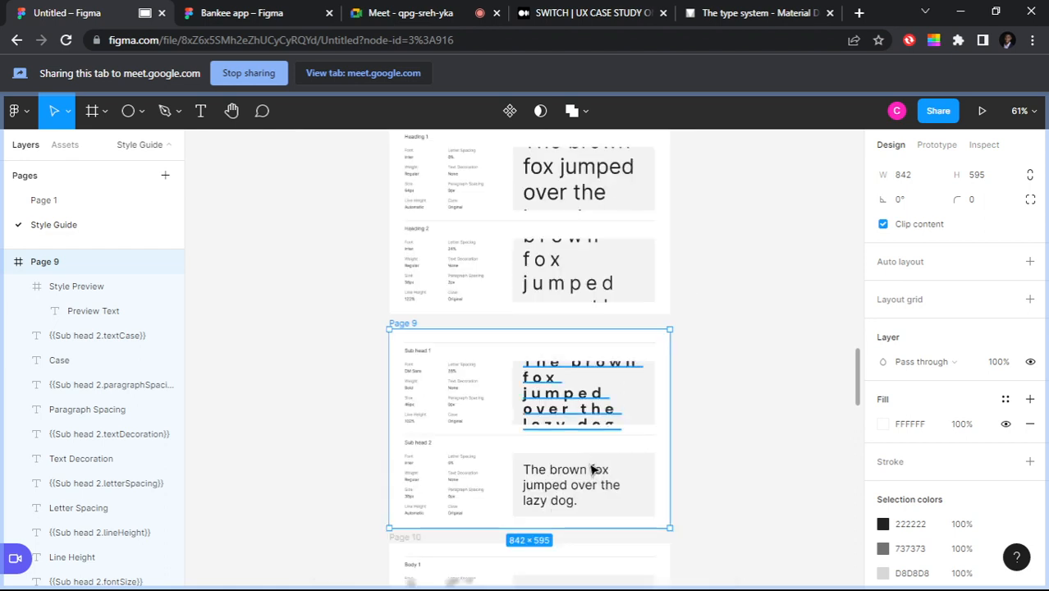
ctrl+scroll(593, 469, down, 10)
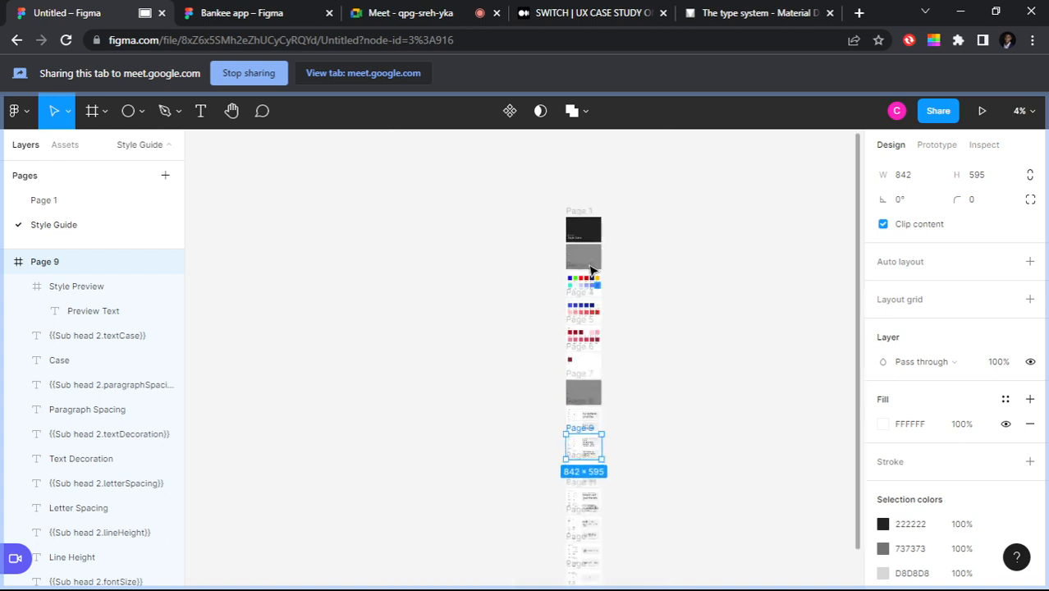
ctrl+scroll(591, 269, up, 4)
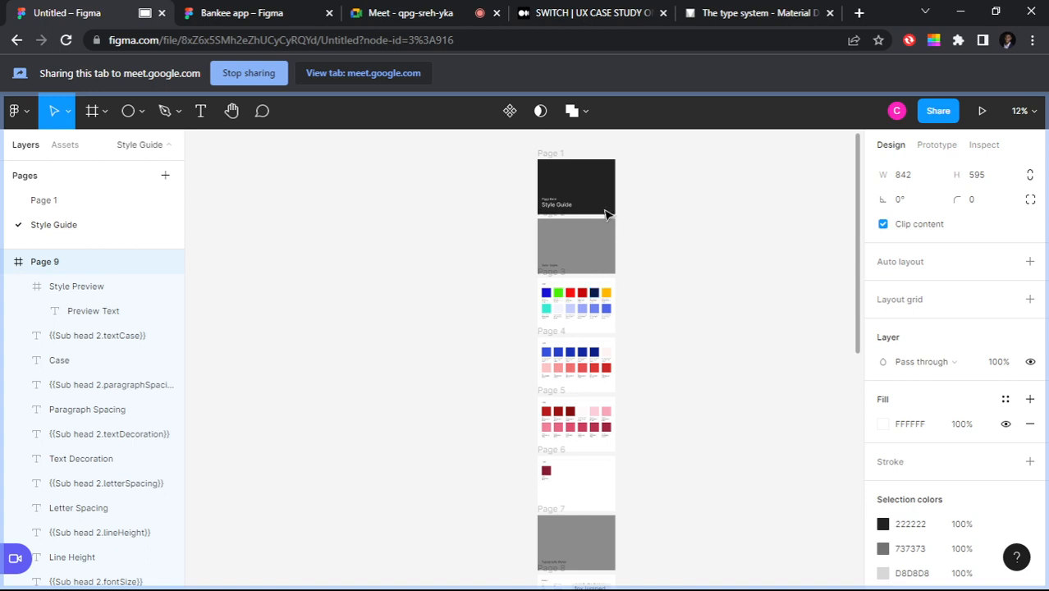
scroll(584, 320, down, 3)
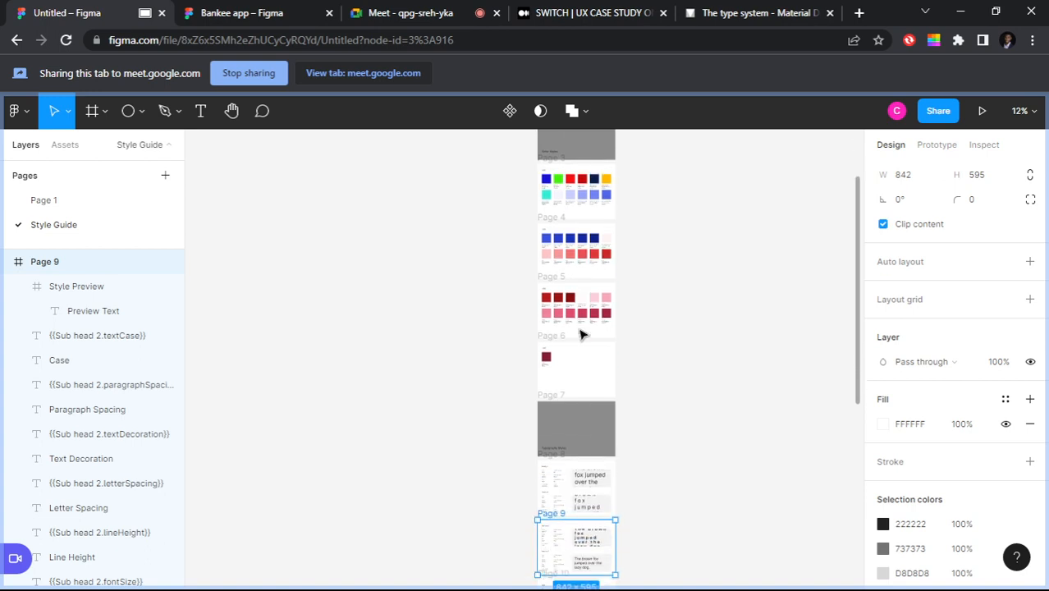
scroll(582, 334, down, 3)
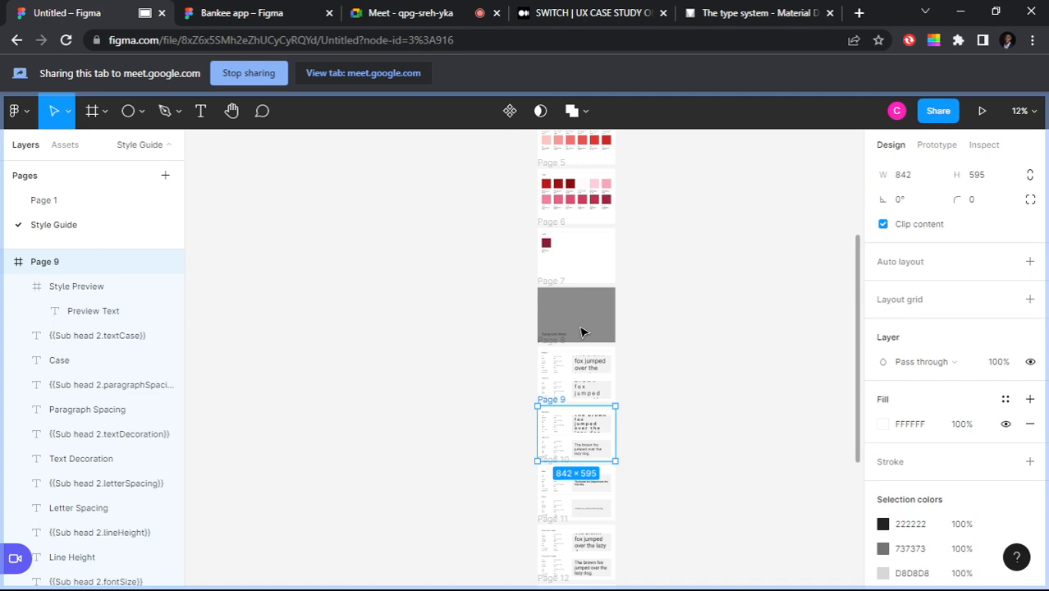
scroll(563, 332, down, 1)
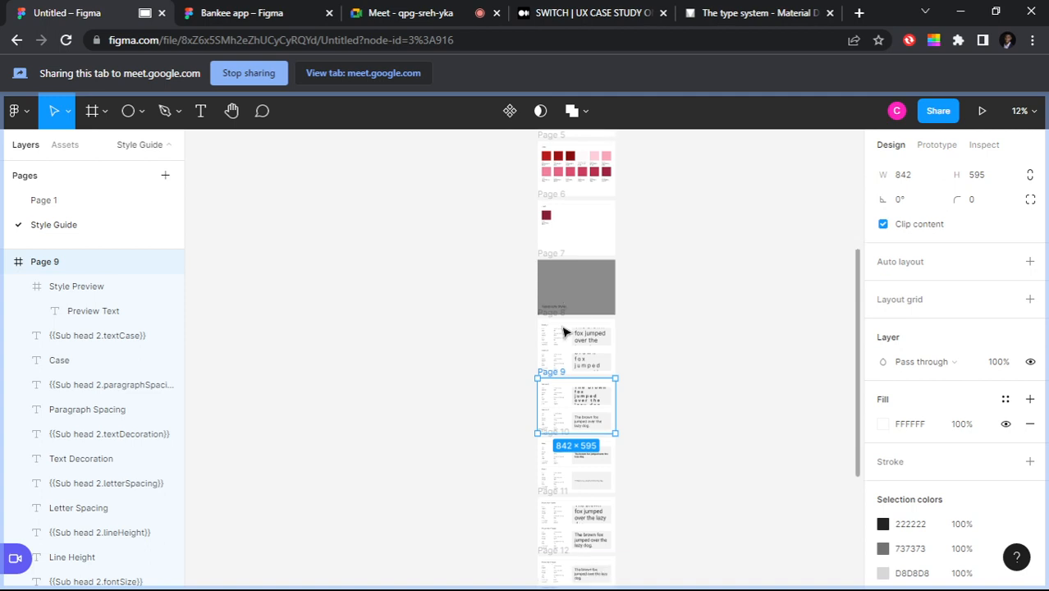
scroll(635, 256, down, 1)
drag(634, 256, 384, 314)
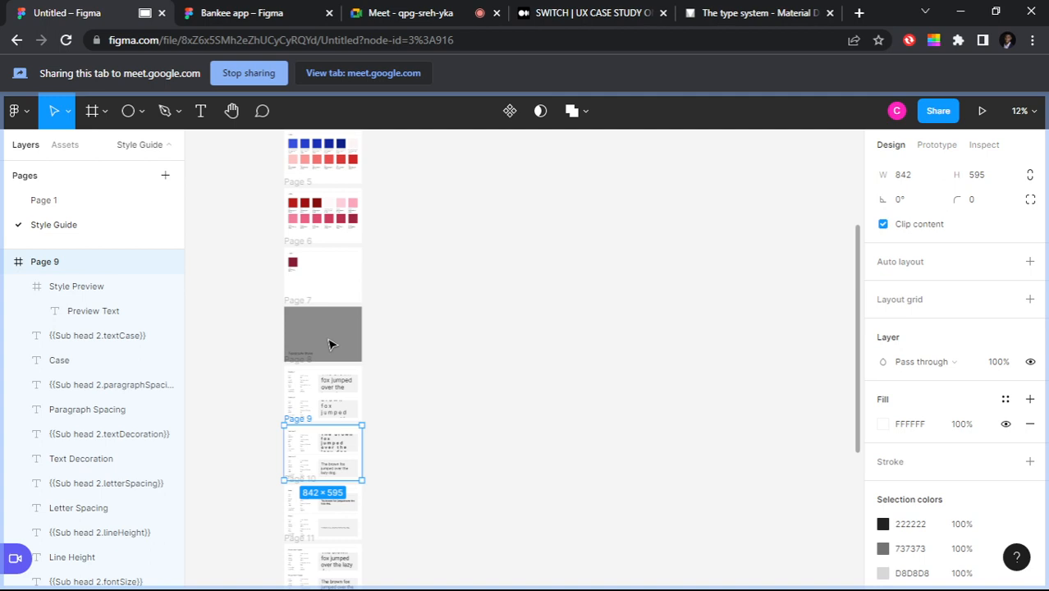
scroll(329, 344, down, 3)
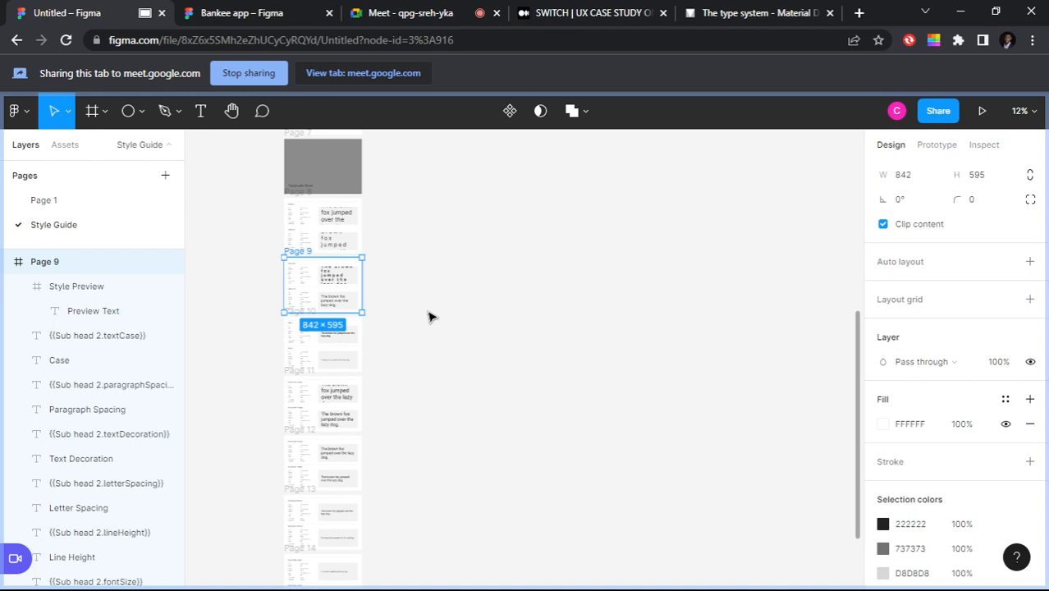
scroll(525, 345, down, 3)
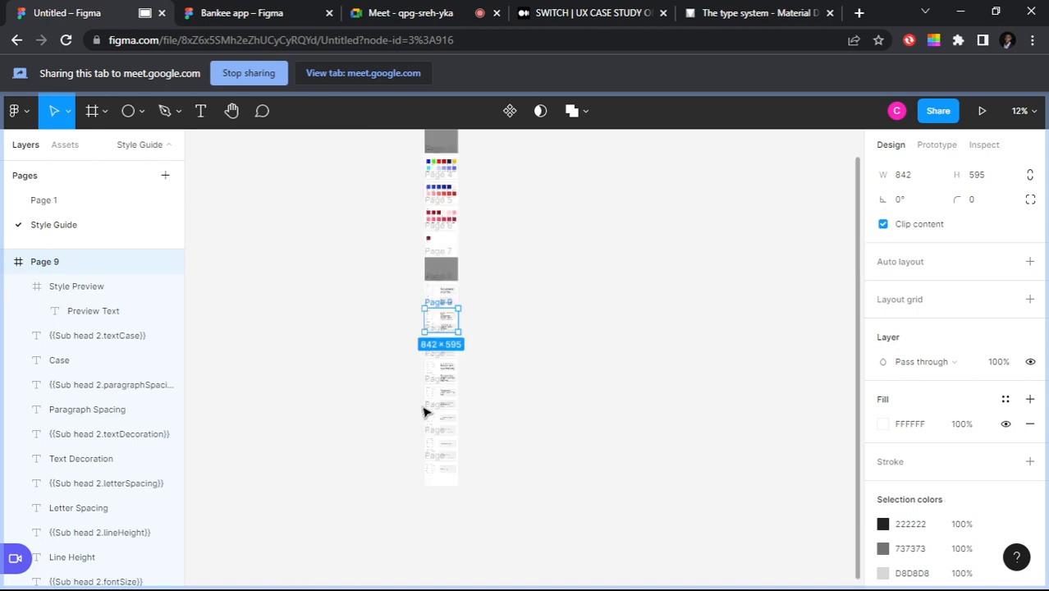
scroll(452, 280, up, 4)
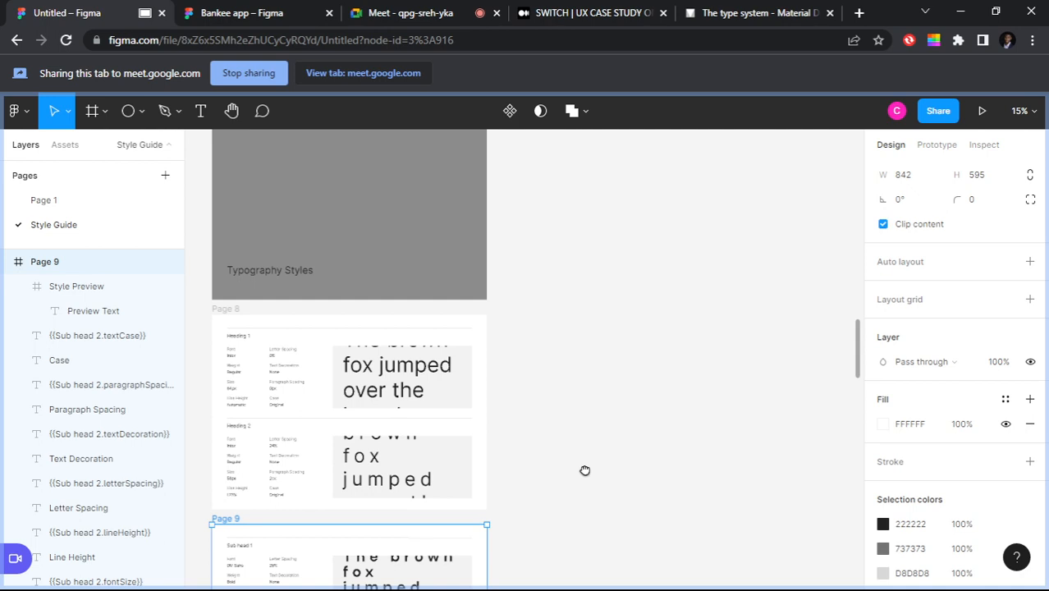
drag(585, 471, 753, 291)
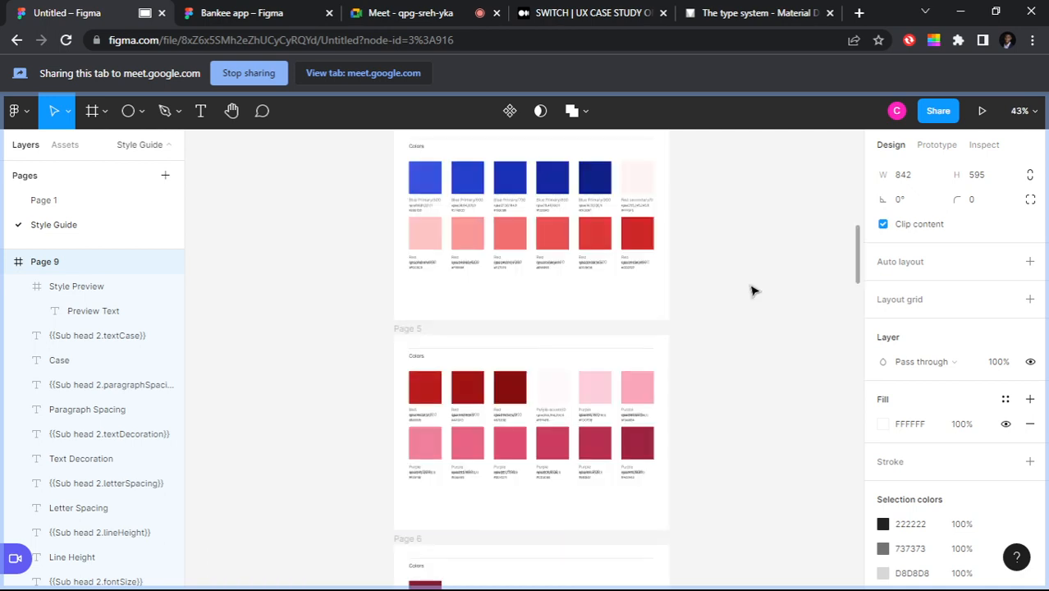
scroll(643, 380, up, 2)
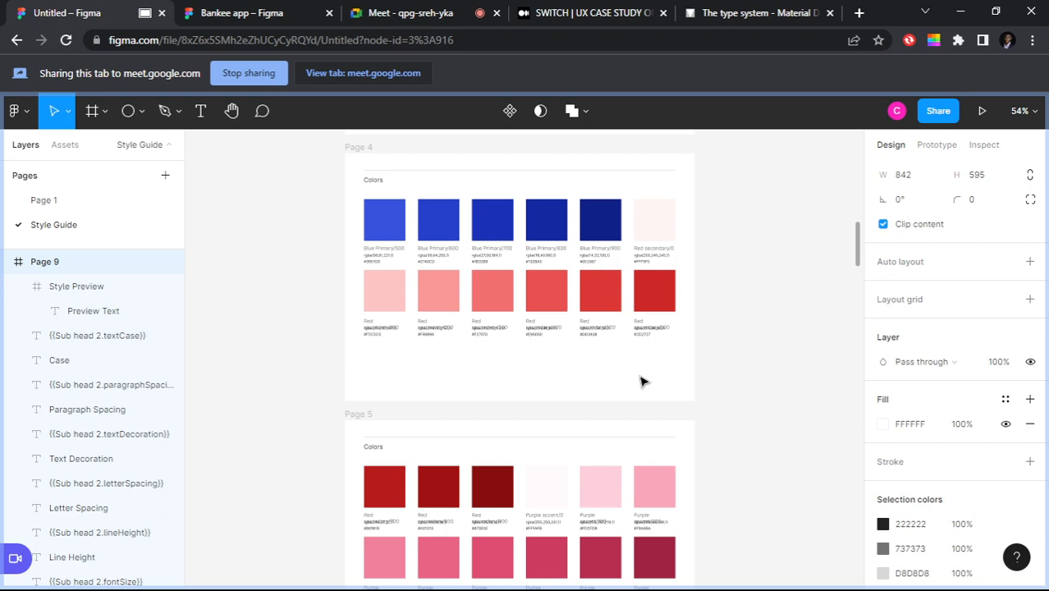
Step: Switch to the SWITCH UX case study on Medium and share that browser tab in the meeting
click(614, 13)
scroll(695, 208, up, 5)
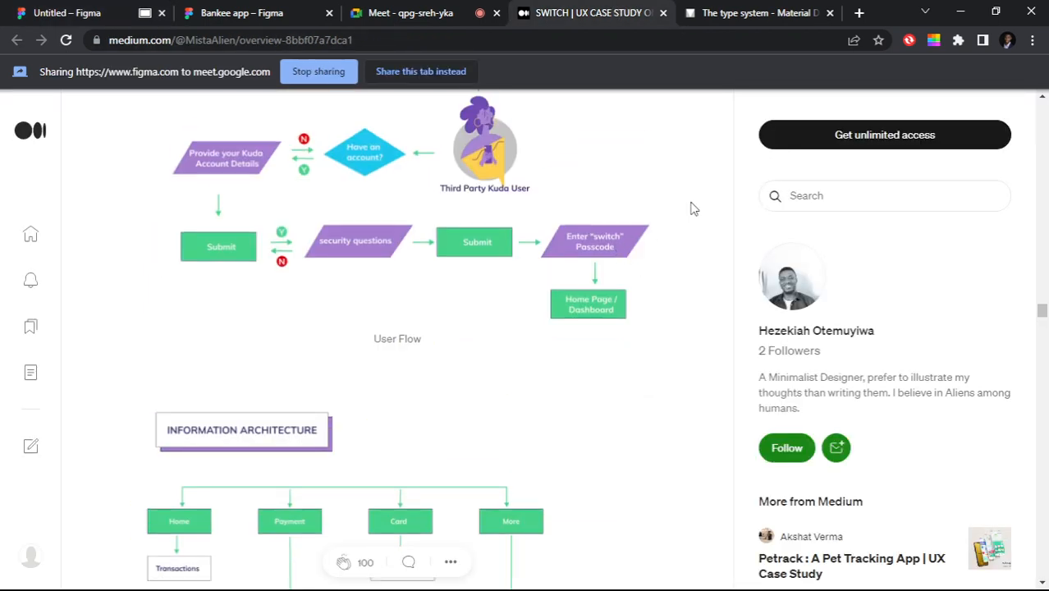
scroll(691, 206, up, 2)
click(410, 71)
Step: Examine the Main Kuda and Third Party Kuda user flow diagrams in the case study
scroll(687, 218, up, 4)
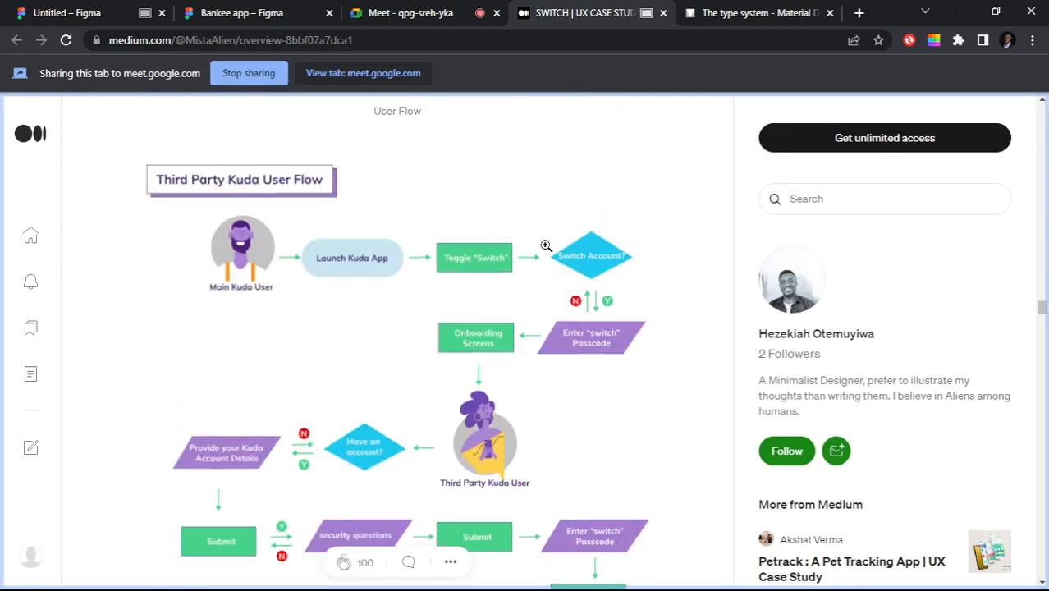
scroll(543, 246, down, 4)
scroll(508, 560, up, 6)
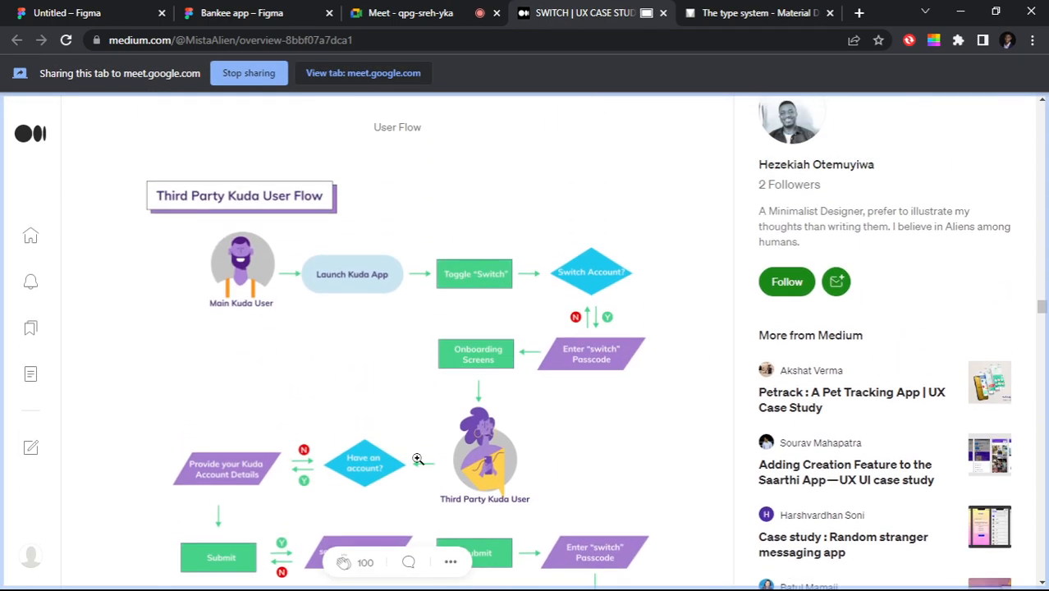
scroll(266, 252, up, 4)
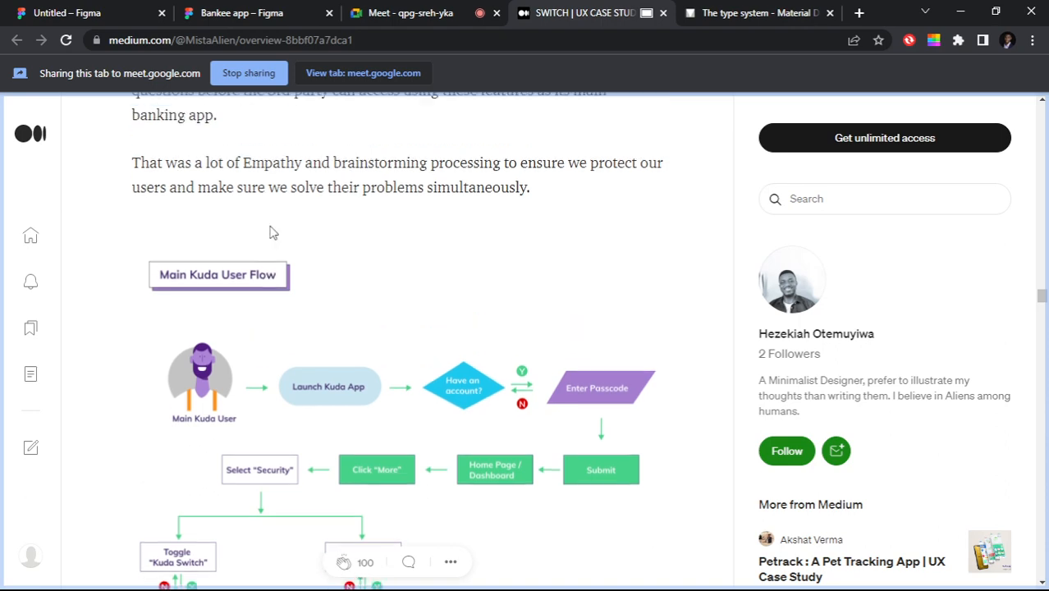
scroll(320, 246, down, 2)
scroll(319, 247, down, 1)
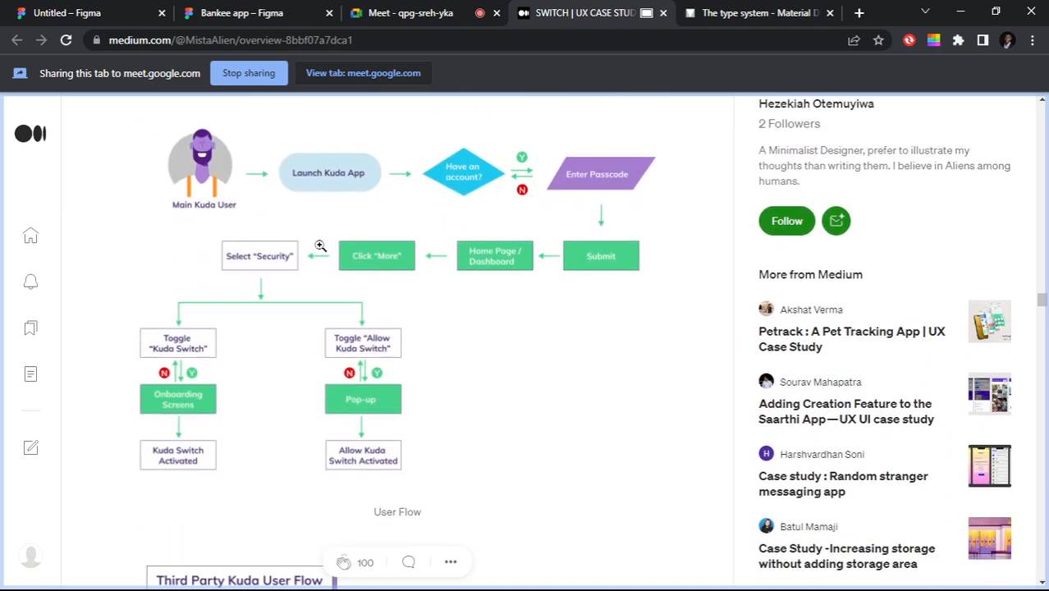
scroll(320, 247, down, 2)
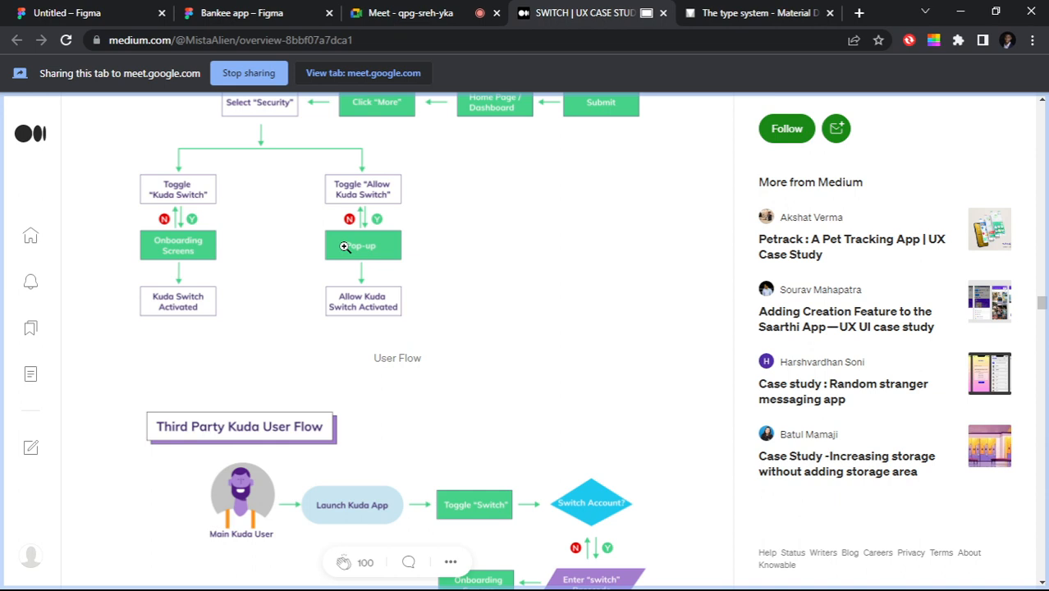
scroll(466, 197, down, 1)
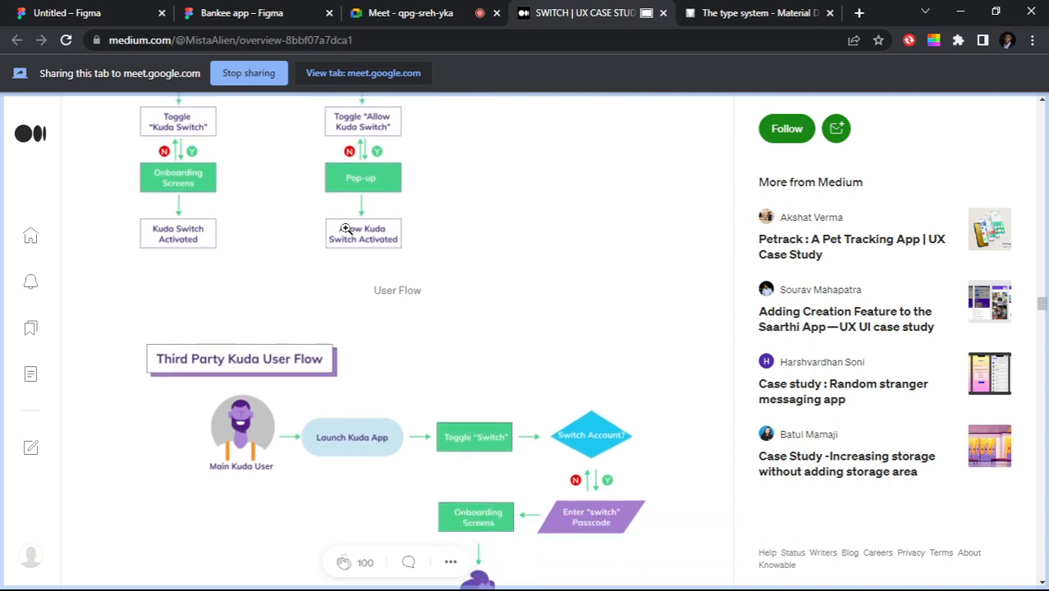
scroll(336, 264, up, 1)
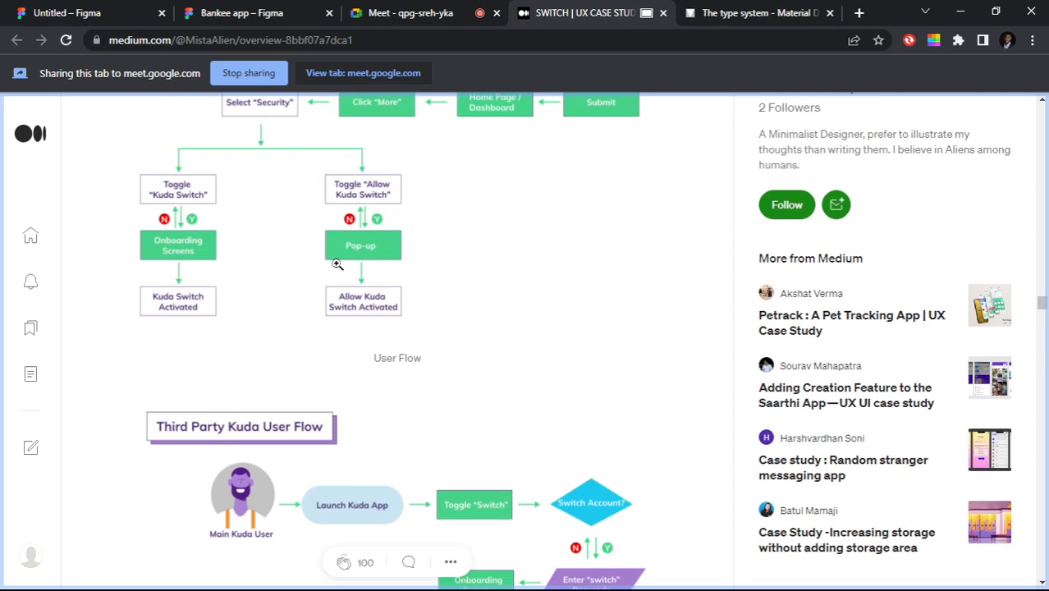
click(298, 250)
scroll(600, 343, down, 5)
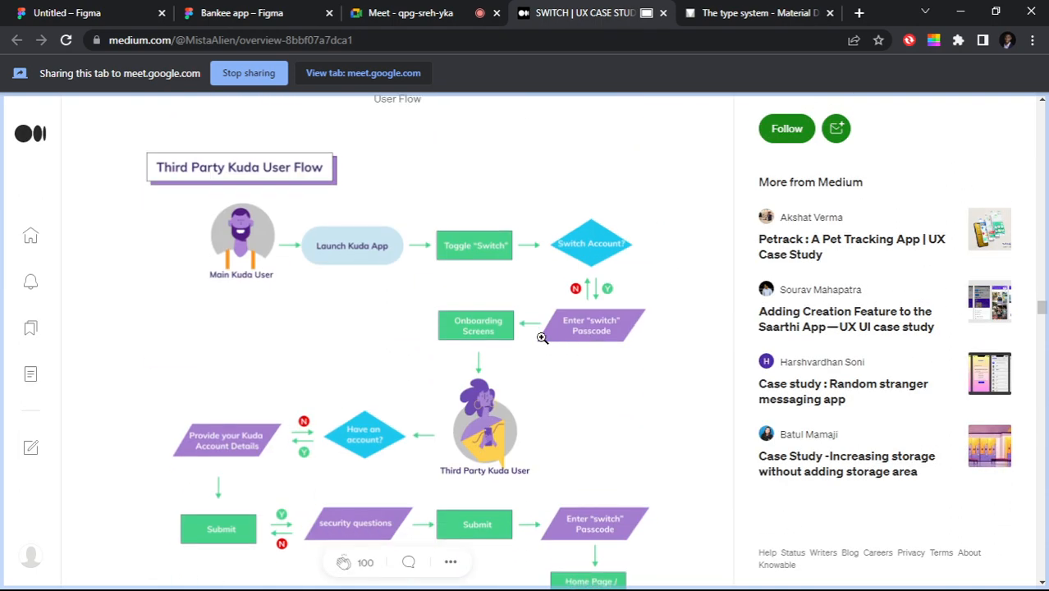
click(459, 271)
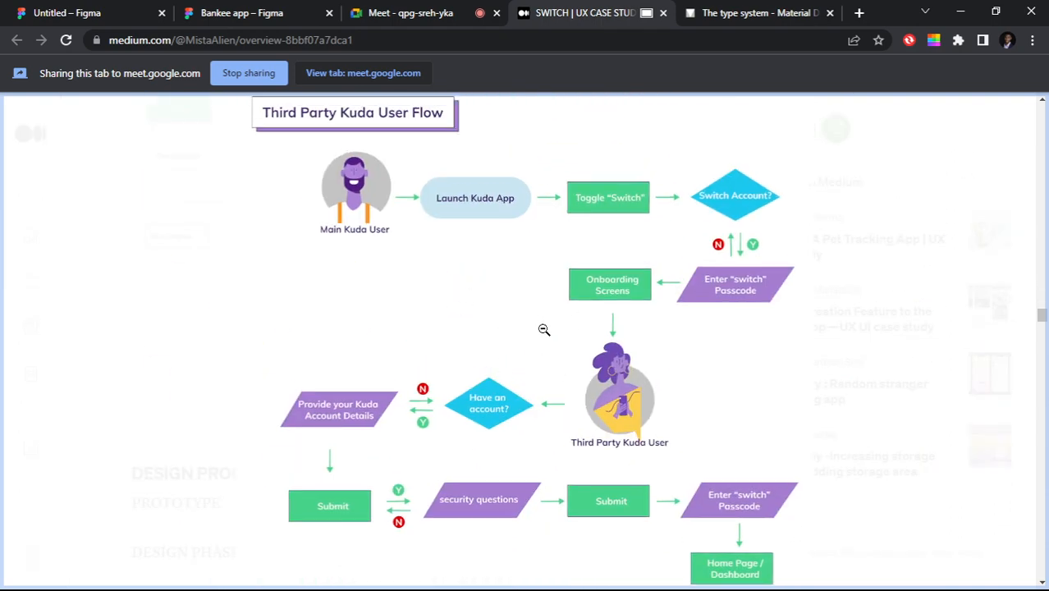
Step: Read through the case study's design phase, viewing its sketches, wireframes and colour palette
scroll(546, 345, down, 10)
scroll(496, 353, down, 8)
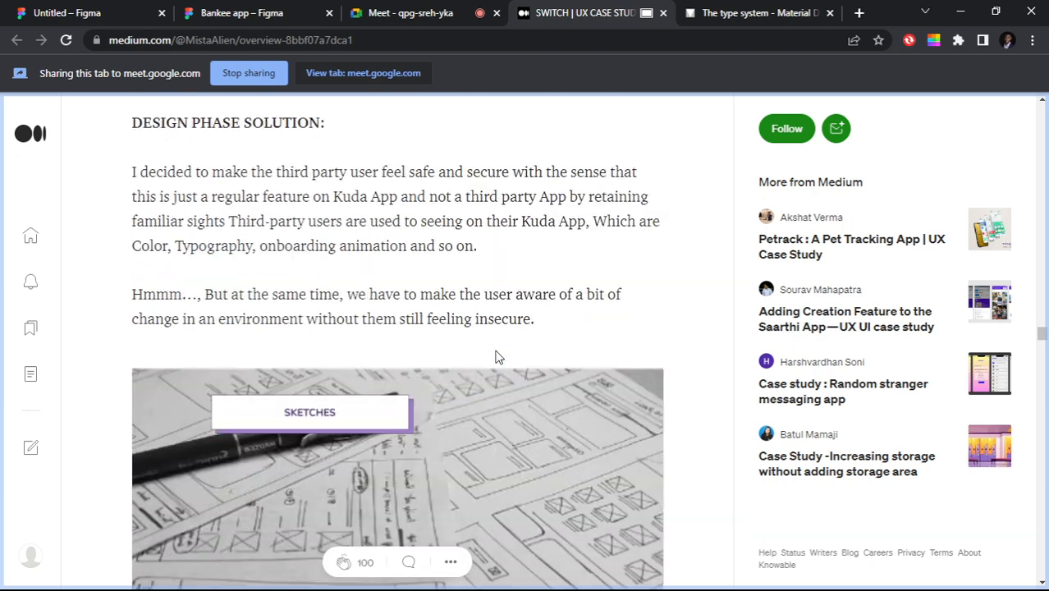
click(479, 322)
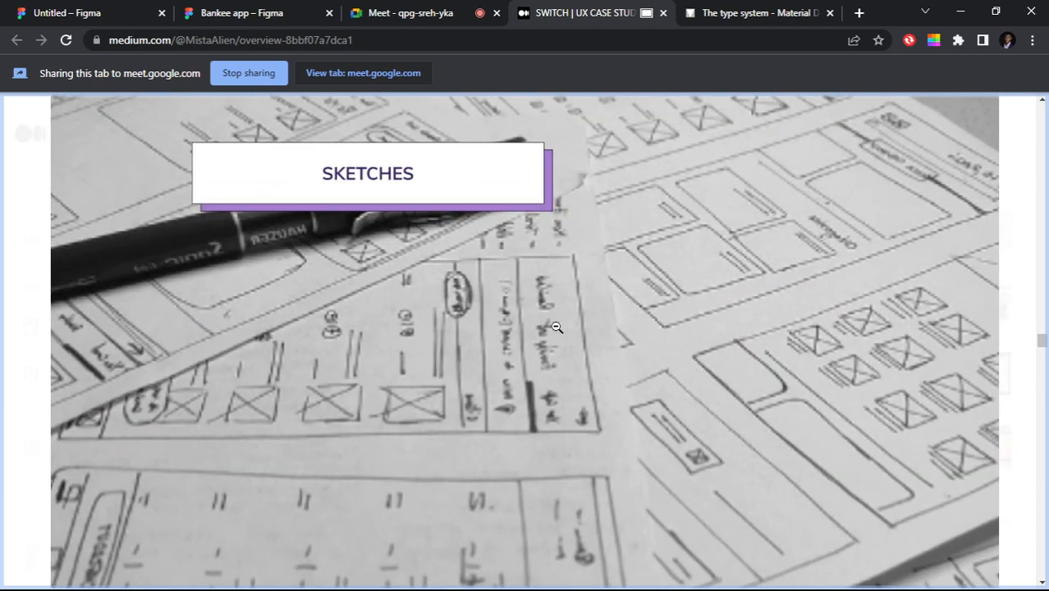
click(607, 307)
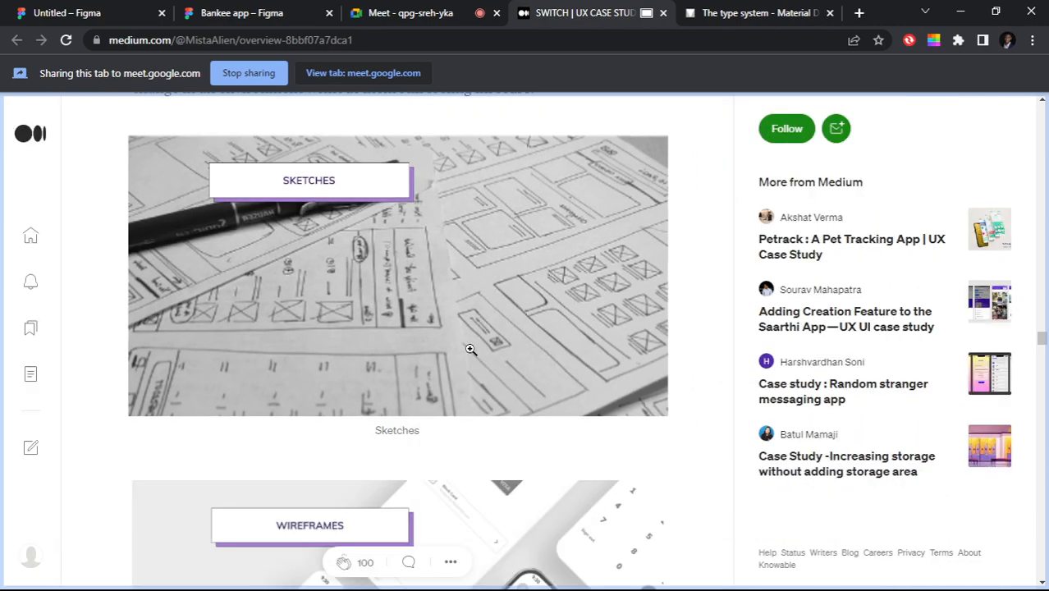
scroll(465, 349, down, 10)
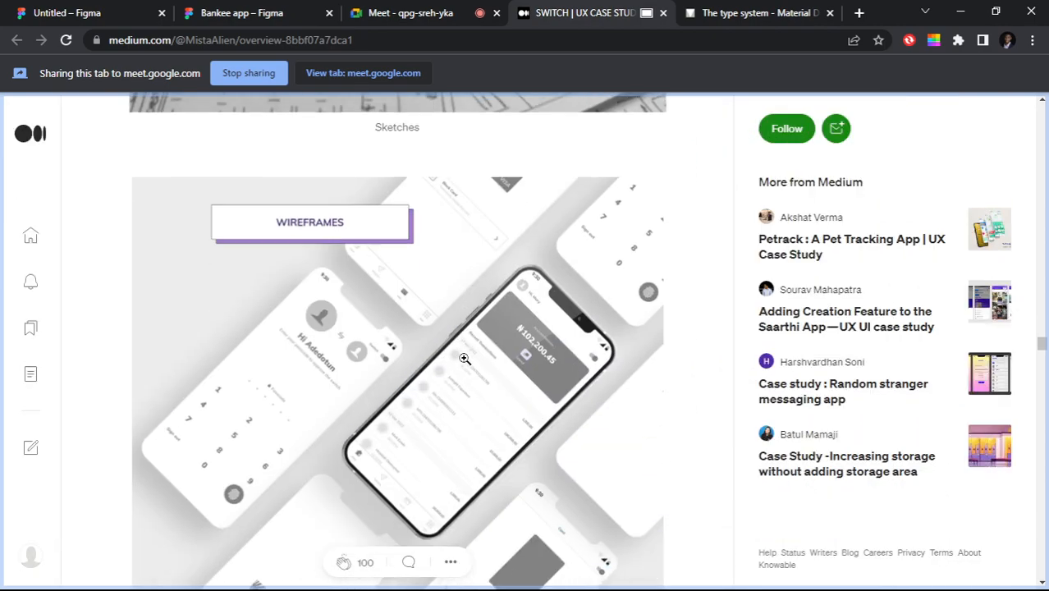
scroll(408, 359, down, 1)
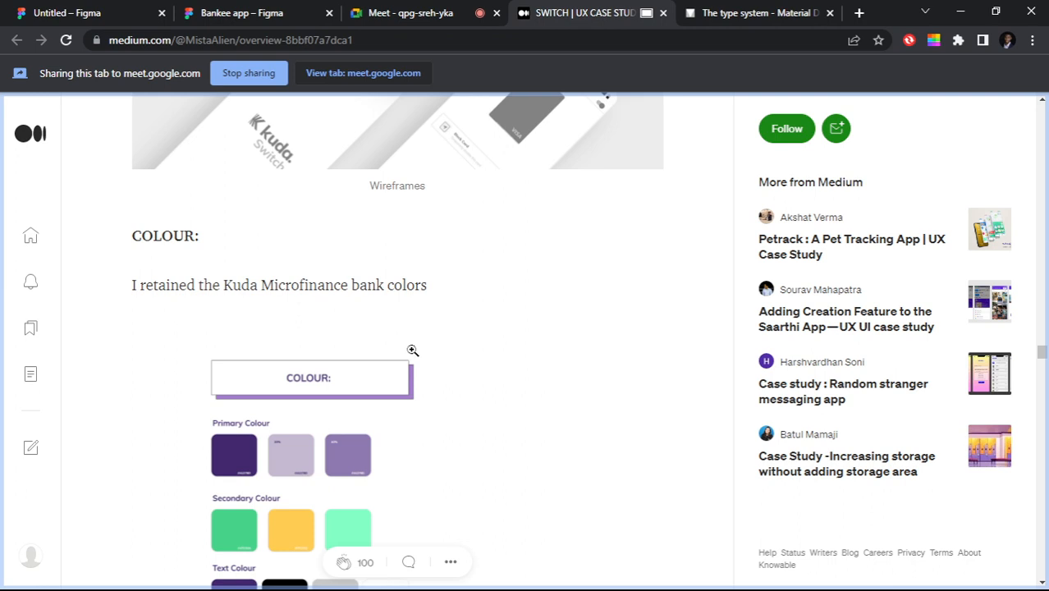
scroll(414, 349, down, 3)
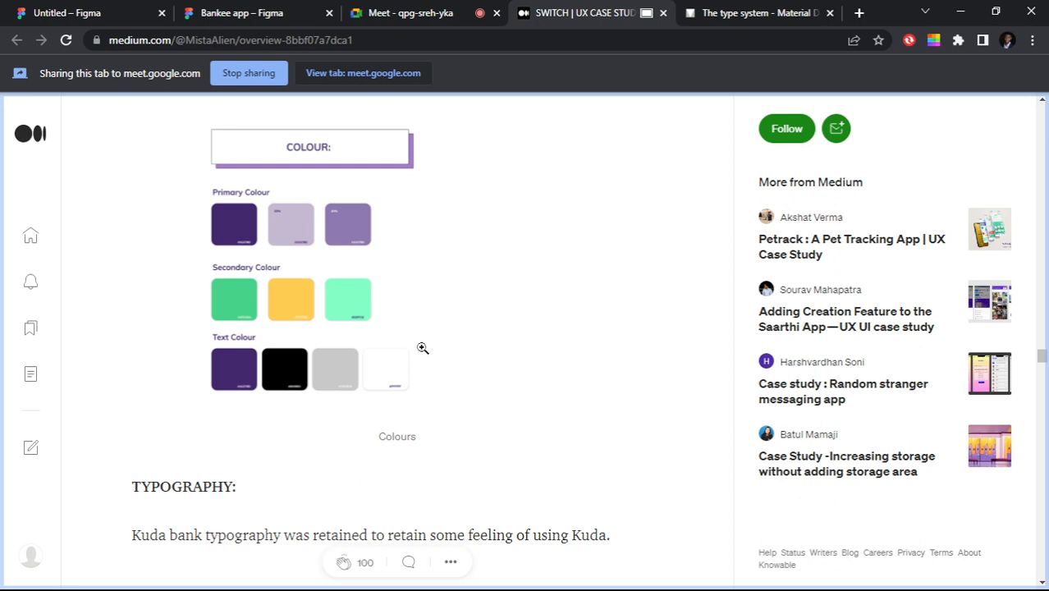
Step: Switch back to the Untitled Figma file and share its browser tab in the meeting
click(110, 12)
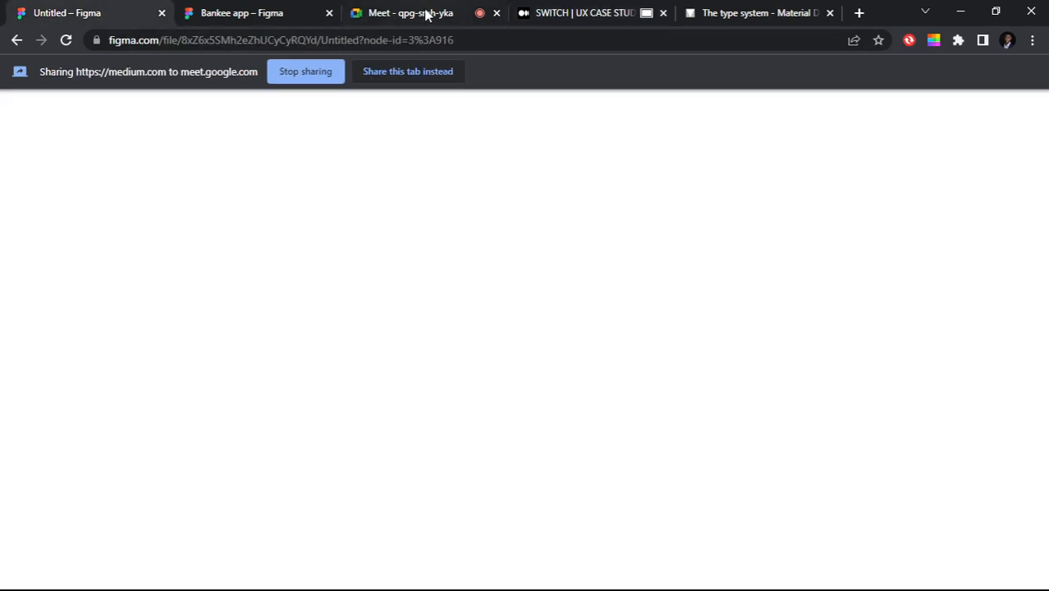
click(408, 72)
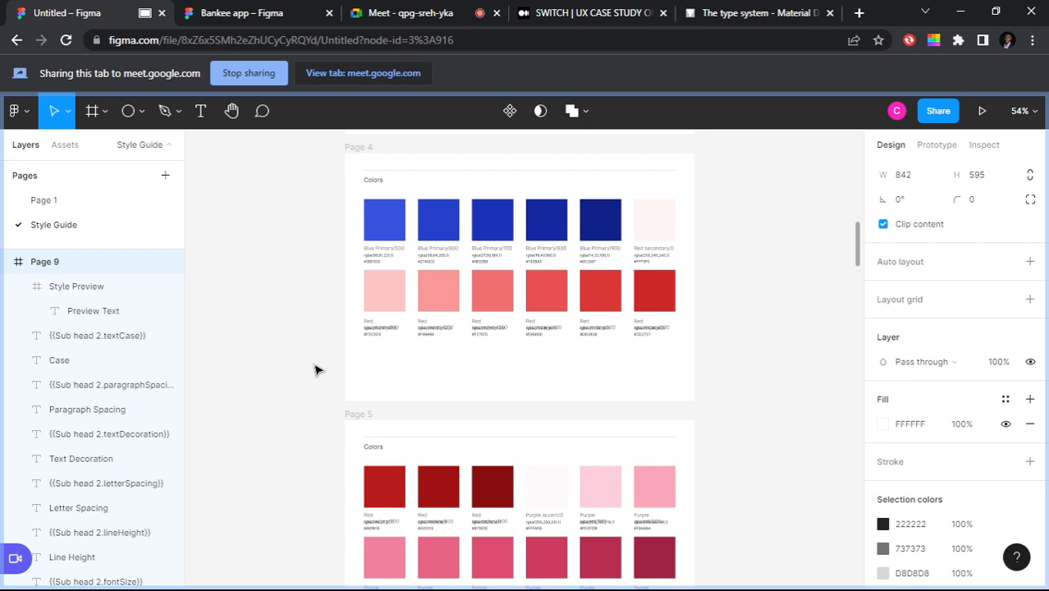
Step: Open Page 1 and rename it "flowchart/wirefram"
click(71, 206)
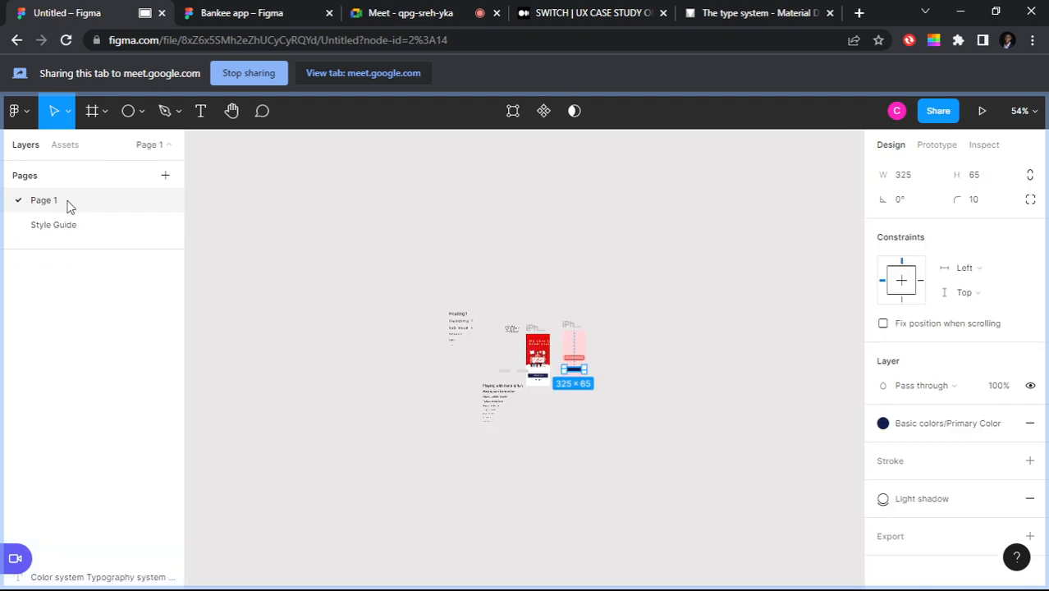
double_click(69, 206)
key(BackSpace)
text(fl)
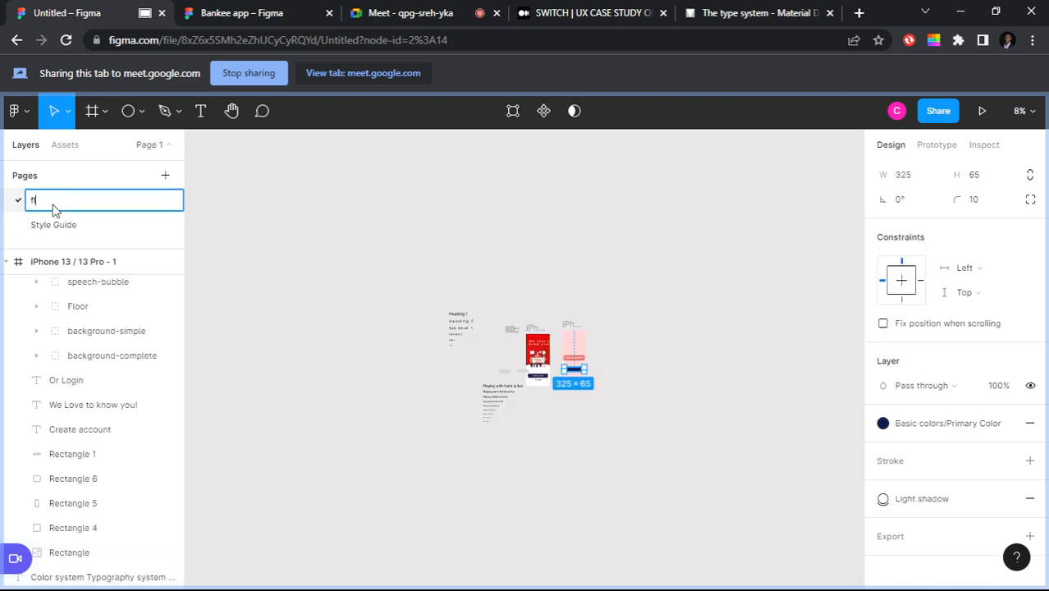
text(owchart wirefram)
key(Return)
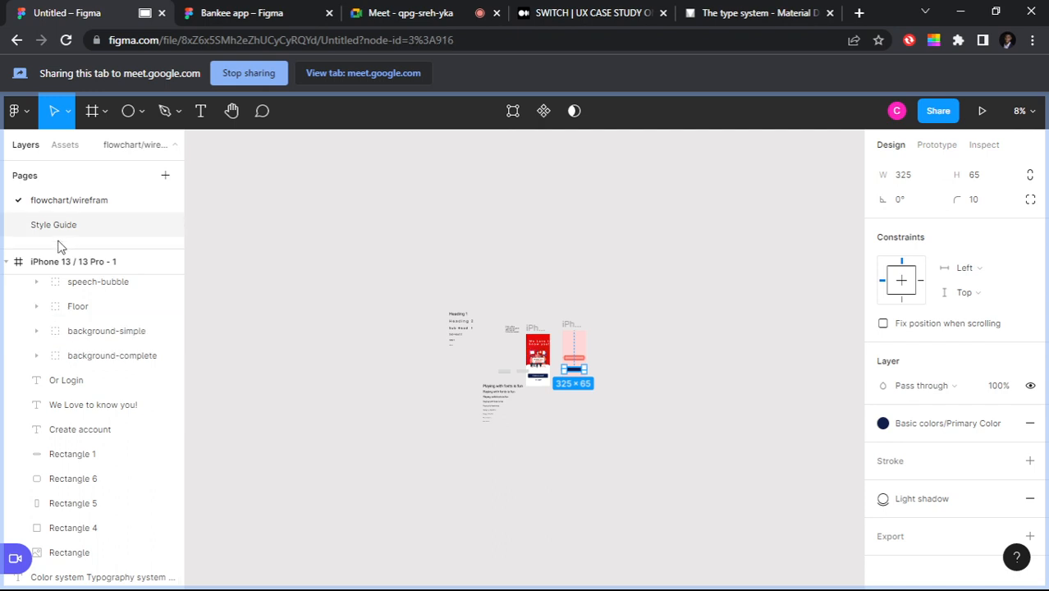
Step: Open the Style Guide page and rename it "Design sytem"
click(76, 224)
double_click(75, 223)
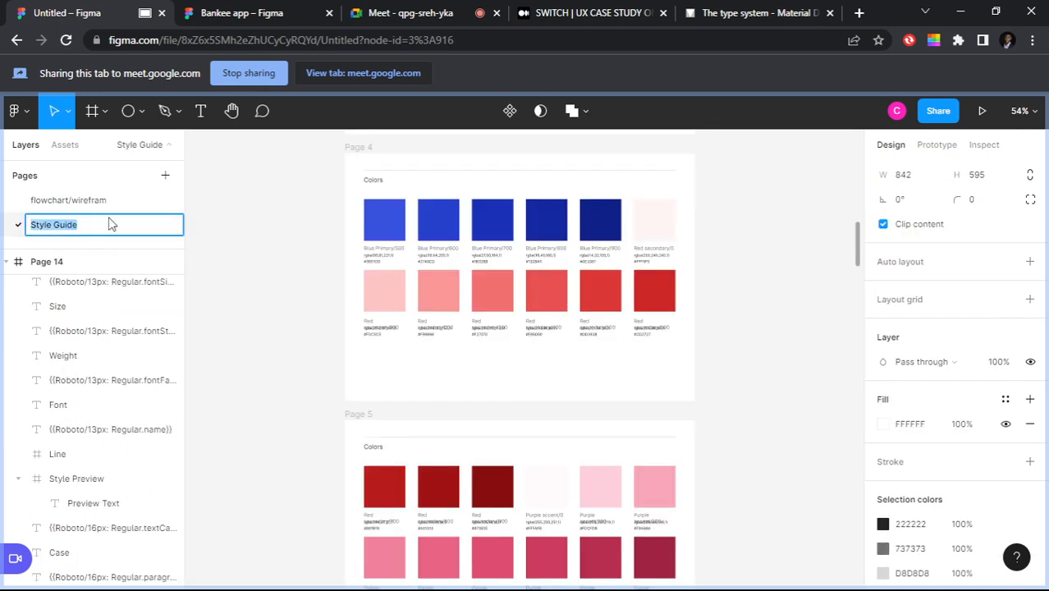
key(Home)
text(Design sytem)
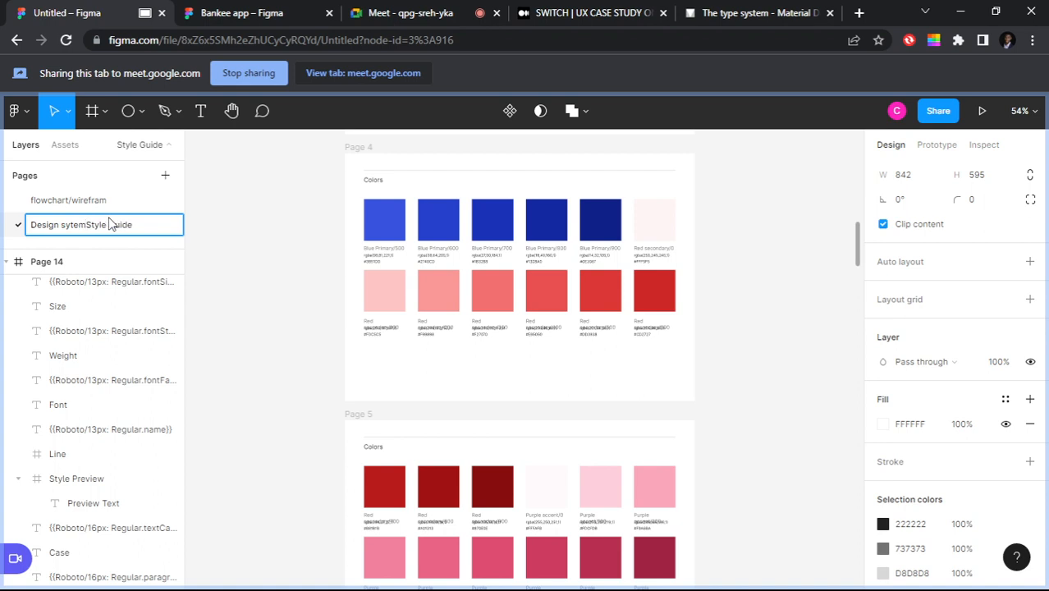
text(/)
key(End)
key(BackSpace)
key(BackSpace)
key(BackSpace)
key(BackSpace)
key(BackSpace)
key(BackSpace)
key(BackSpace)
key(BackSpace)
key(BackSpace)
key(BackSpace)
key(BackSpace)
key(BackSpace)
key(BackSpace)
key(Return)
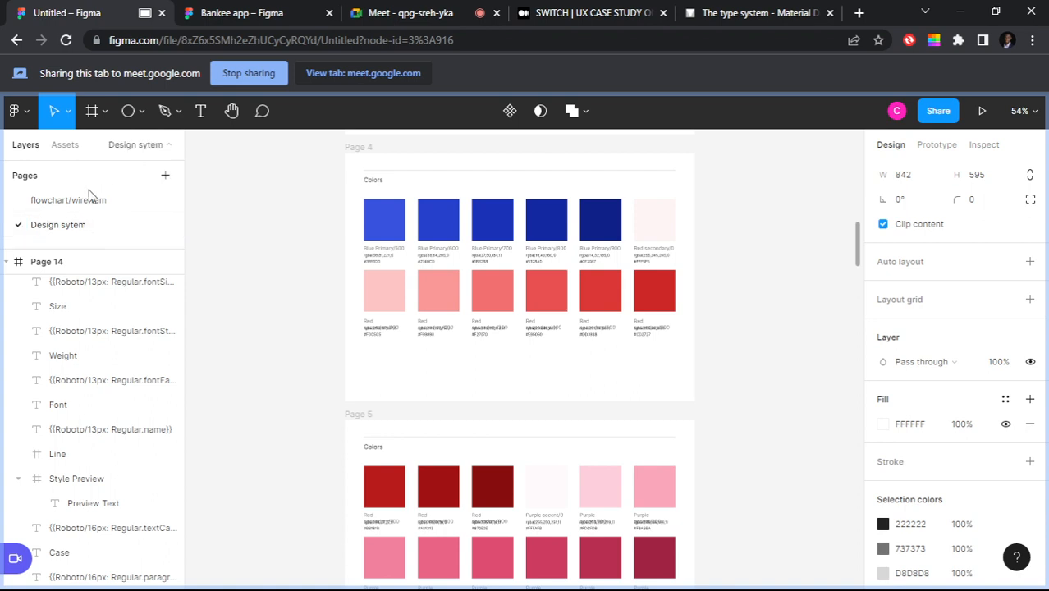
Step: Add a third page to the file and name it "Main Ui"
click(164, 177)
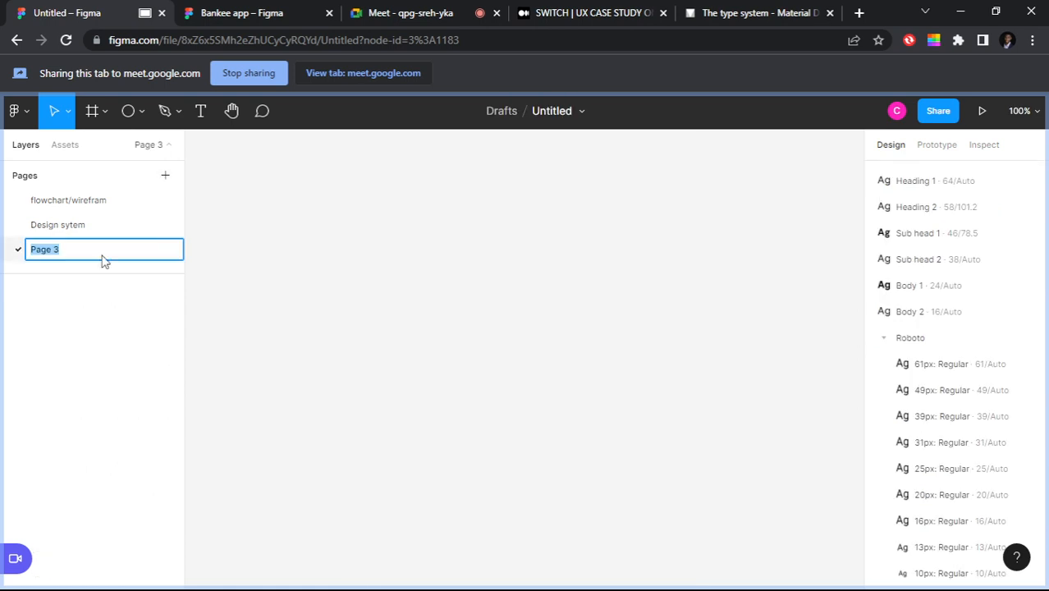
text(Main UUI)
key(BackSpace)
key(BackSpace)
text(I)
key(Return)
Step: Switch to the Bankee app Figma file and share its browser tab in the meeting
click(256, 14)
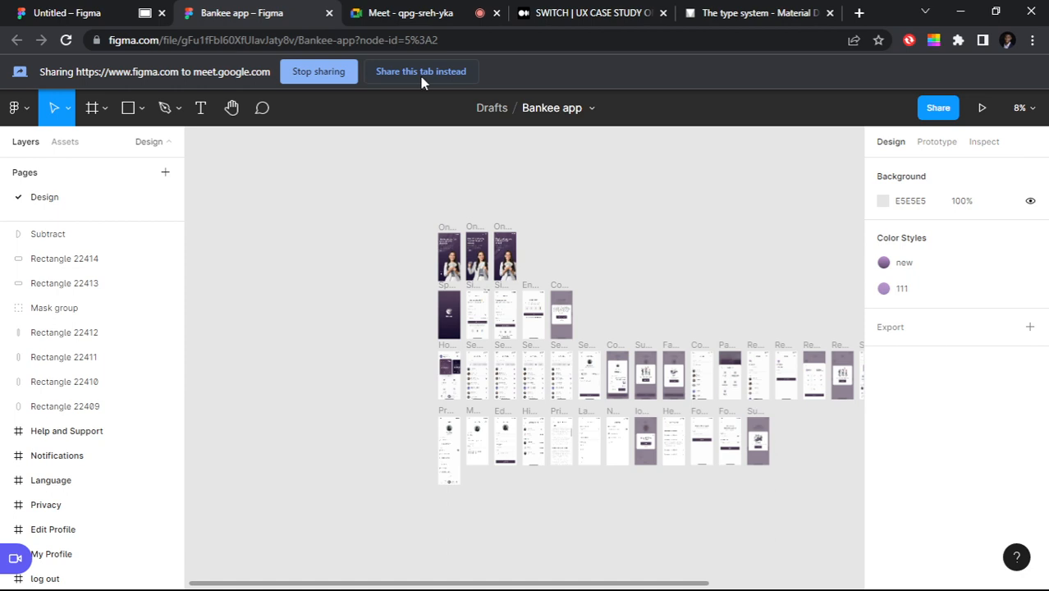
click(420, 74)
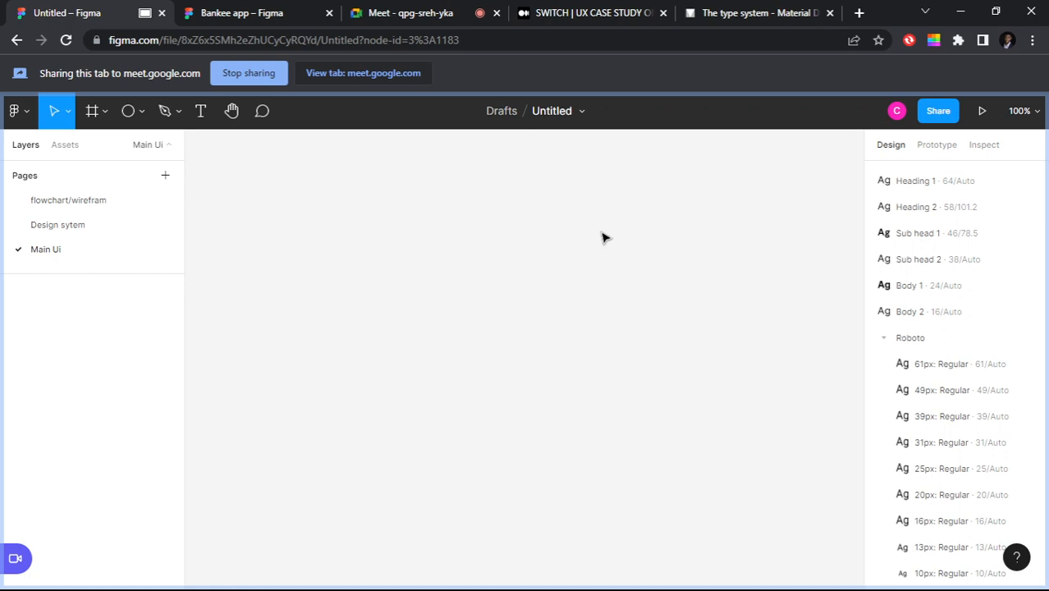
Step: Review the Untitled file's page structure by viewing the Design sytem page and the flowchart/wirefram page
click(96, 224)
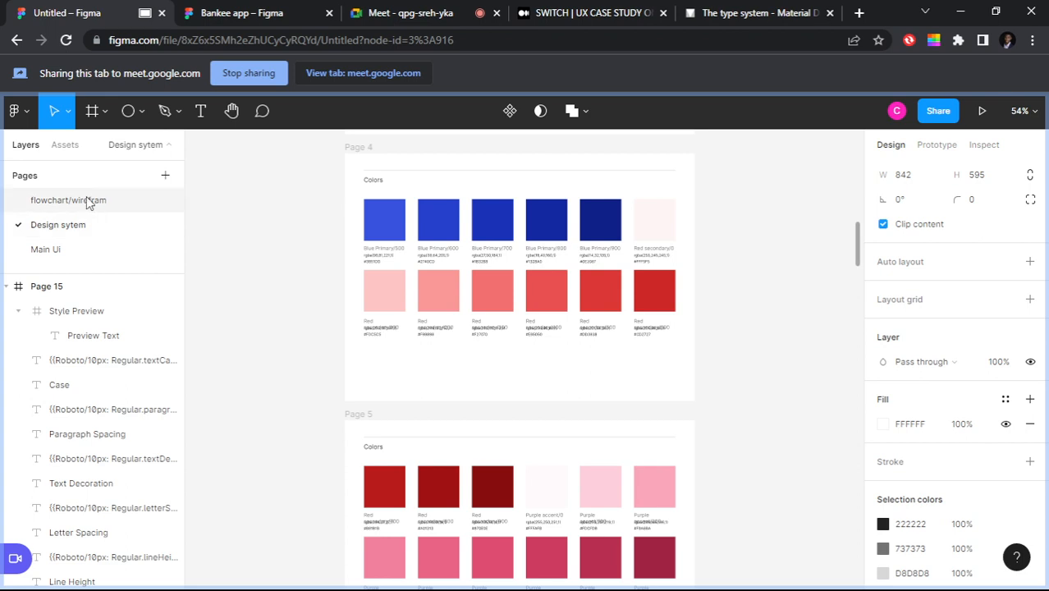
click(88, 202)
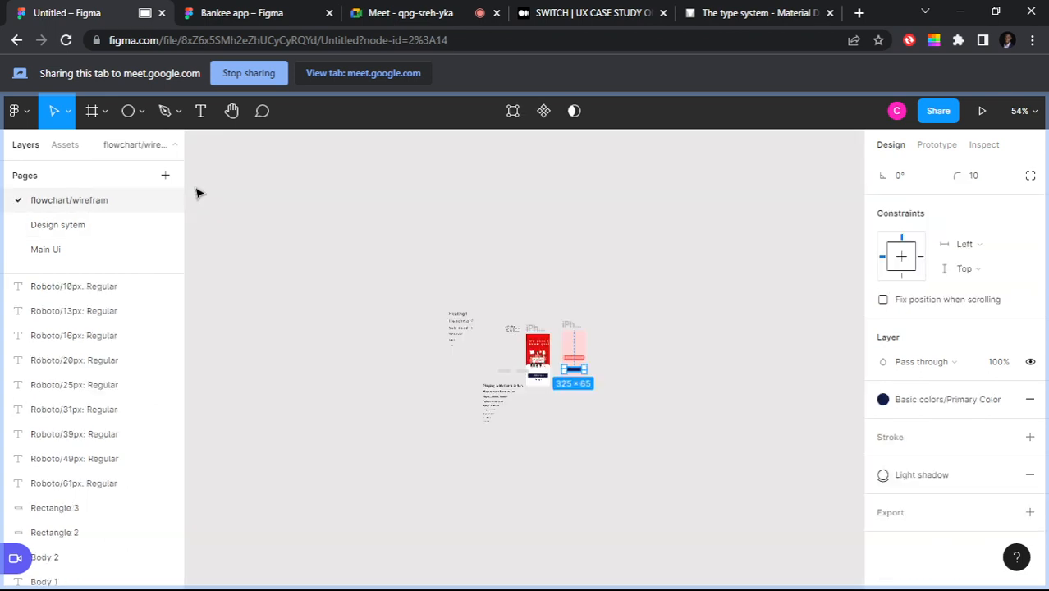